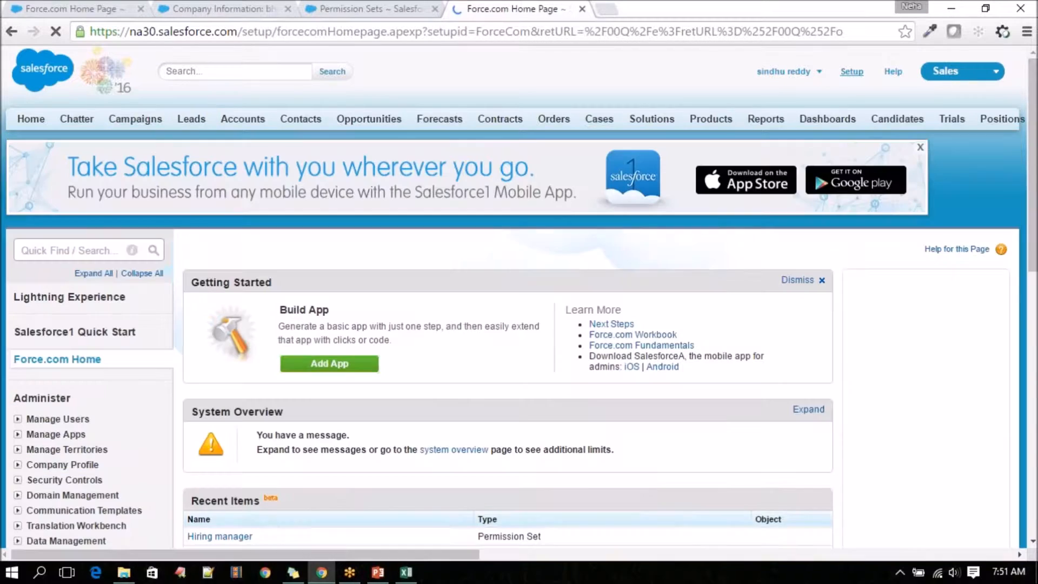
Open the Data Loader page under Data Management in Setup and look over its download links for Windows and Mac.
scroll(19, 118, "down", 5)
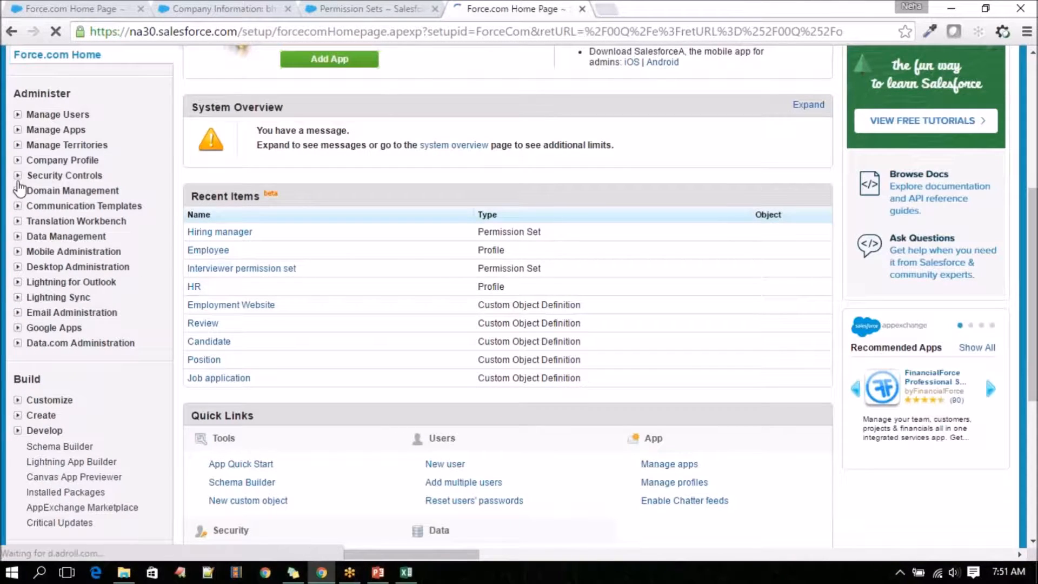
left_click(18, 236)
scroll(66, 313, "down", 3)
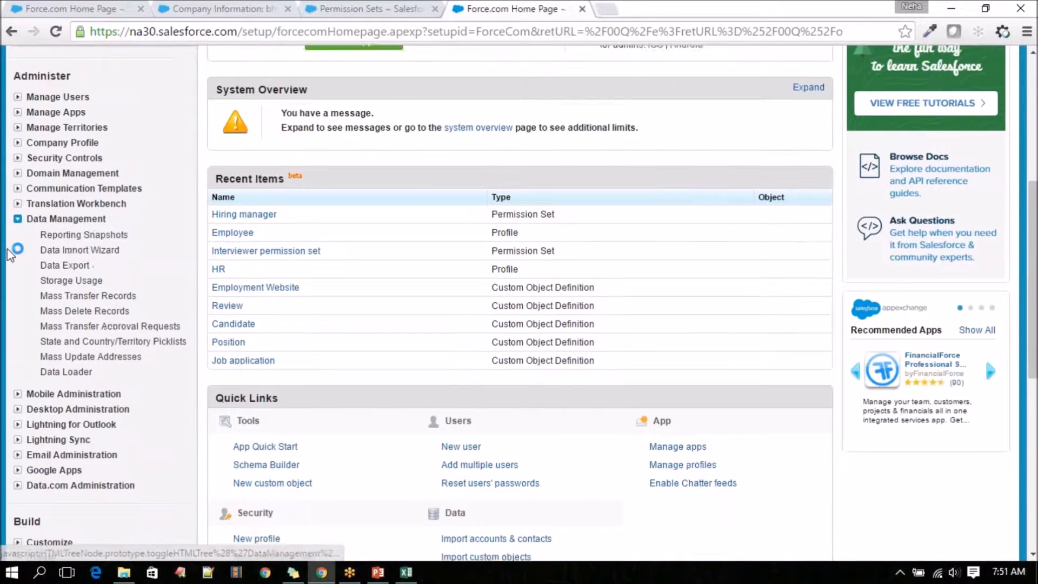
left_click(65, 313)
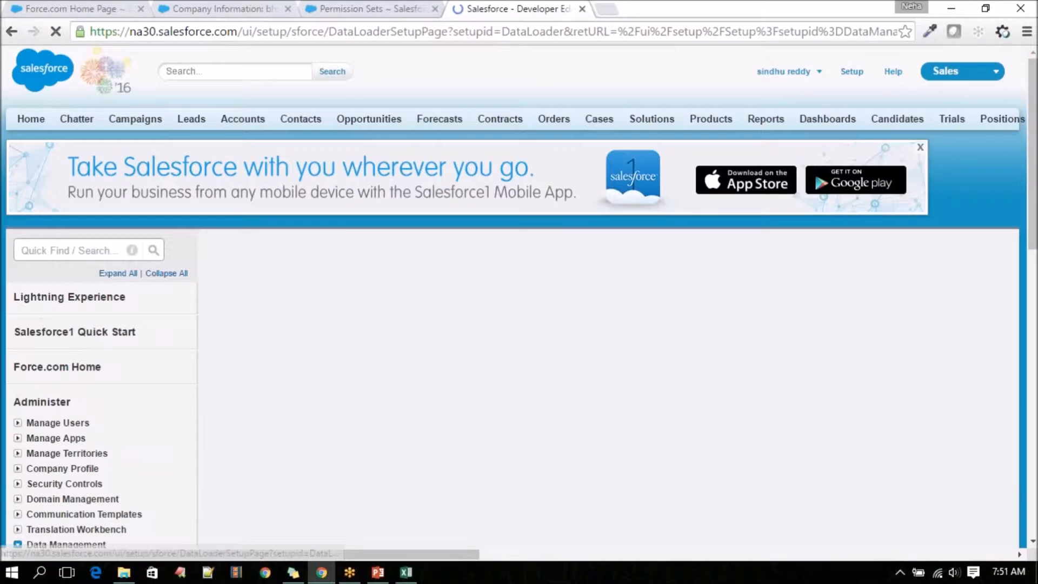
scroll(406, 364, "down", 4)
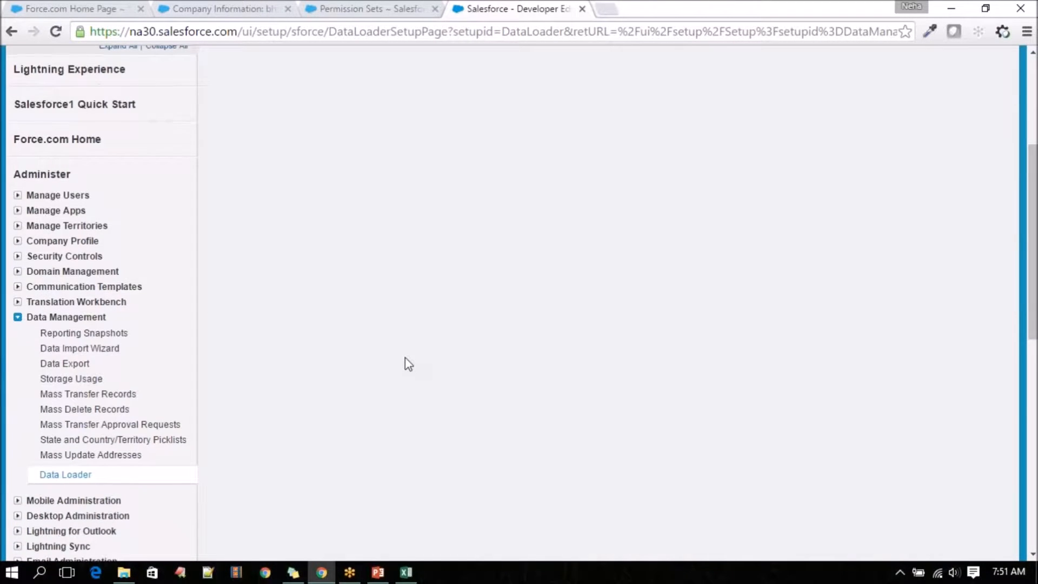
scroll(408, 364, "up", 3)
scroll(409, 364, "down", 5)
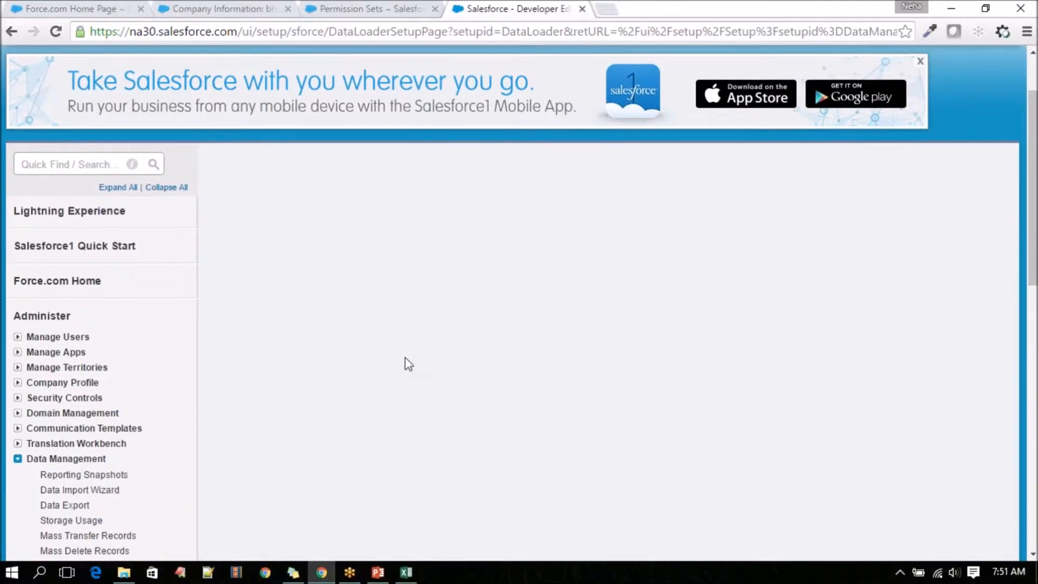
scroll(408, 364, "down", 6)
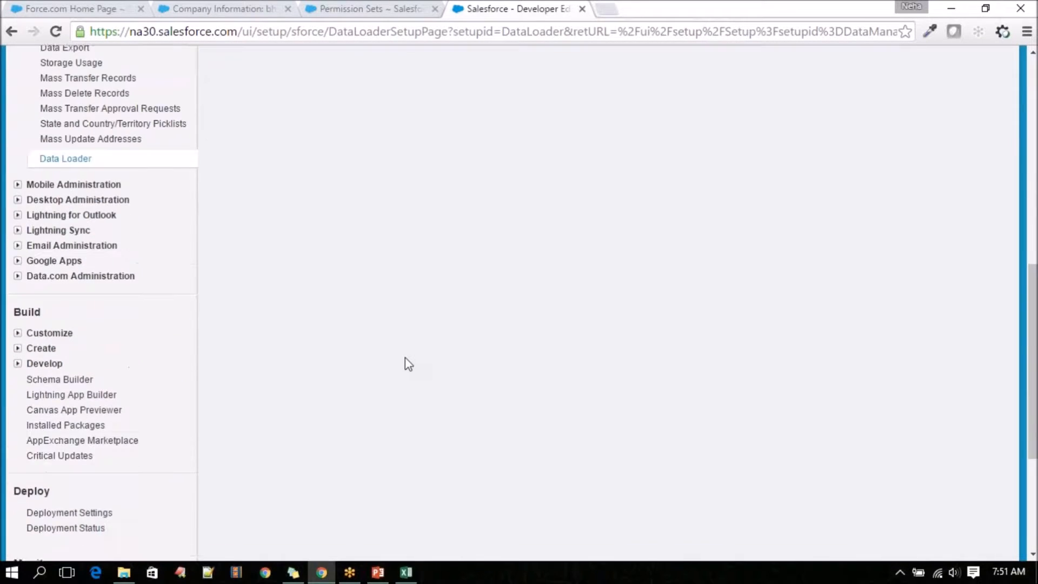
scroll(408, 364, "up", 8)
scroll(409, 364, "up", 2)
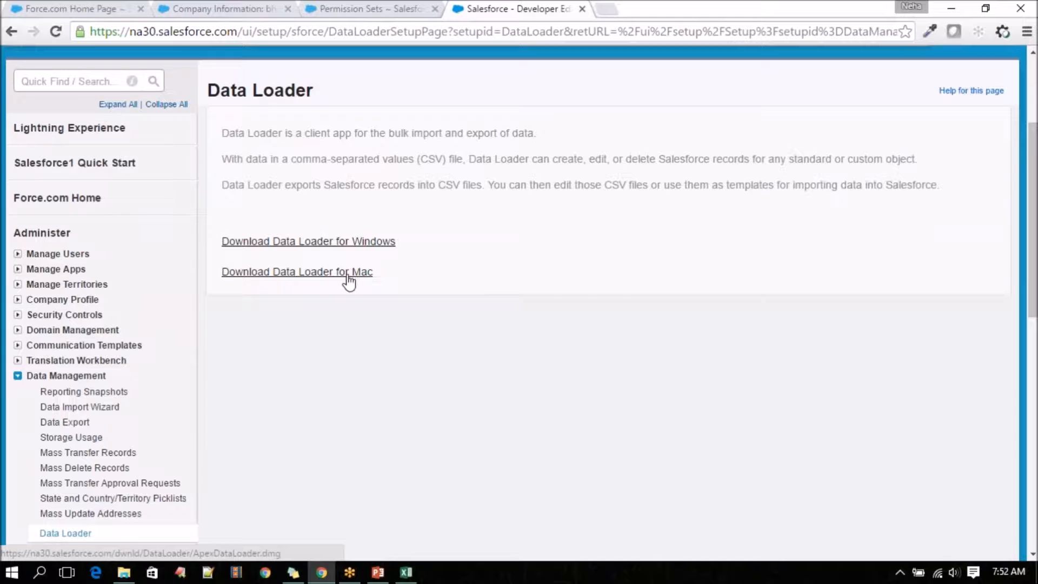
scroll(397, 387, "up", 3)
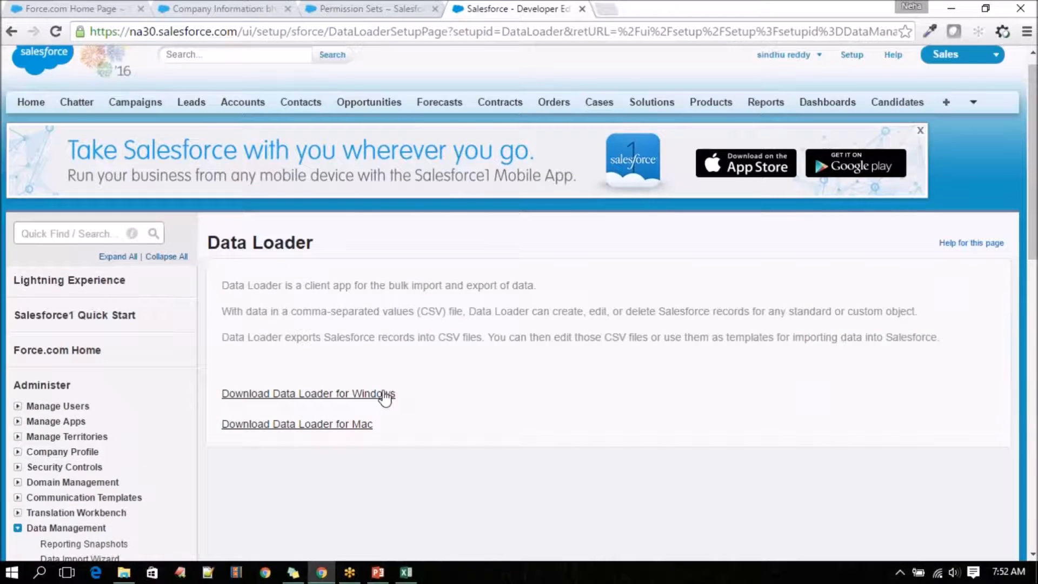
scroll(383, 396, "down", 3)
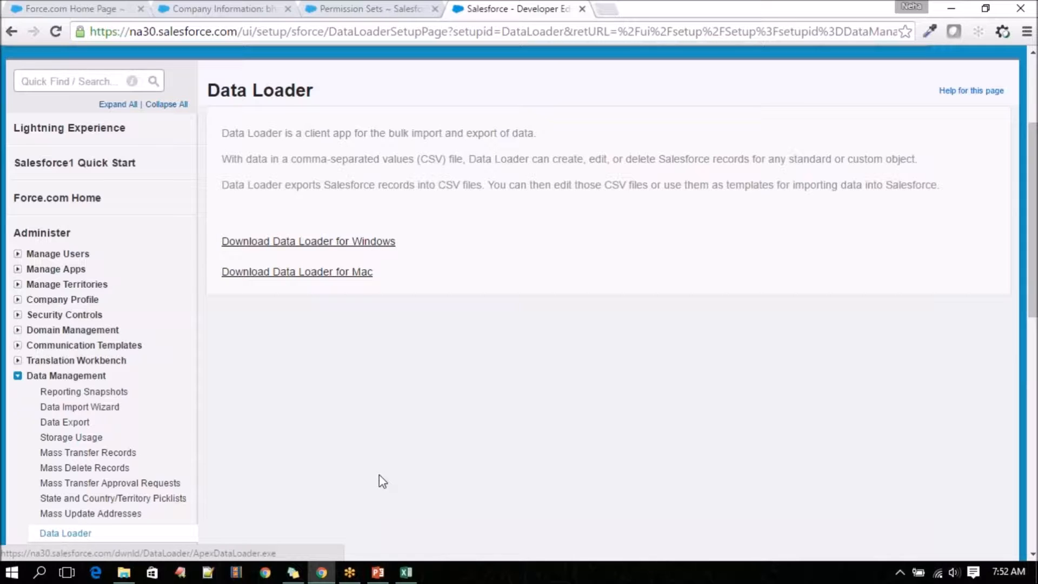
Switch to the Class-12 Data Management presentation in PowerPoint and go to the slide on opening the Data Loader.
mouse_move(330, 579)
left_click(377, 573)
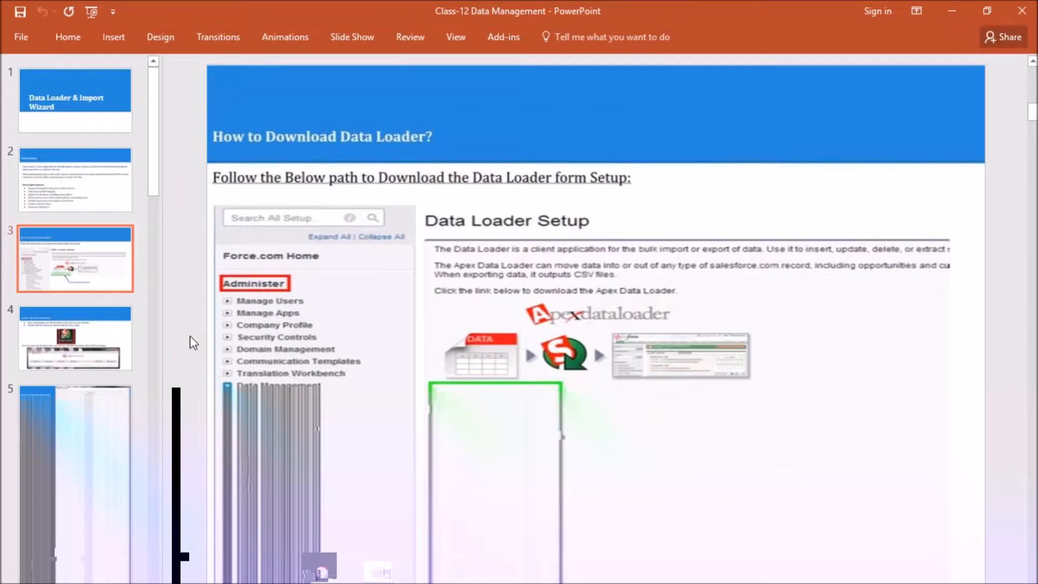
scroll(189, 336, "down", 3)
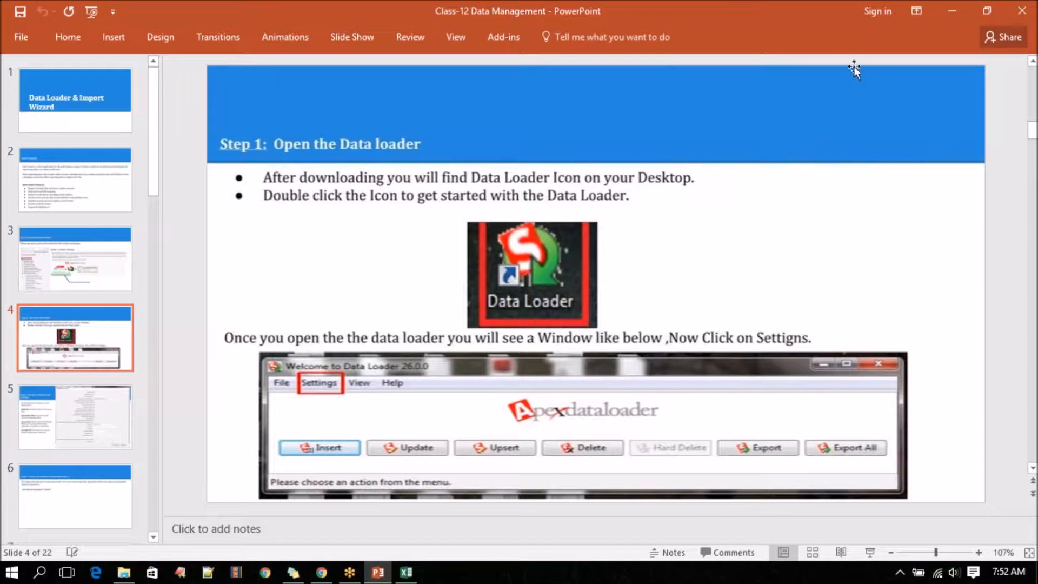
Minimise the open windows to reach the desktop and launch Data Loader, moving its front window clear of the other one.
left_click(963, 18)
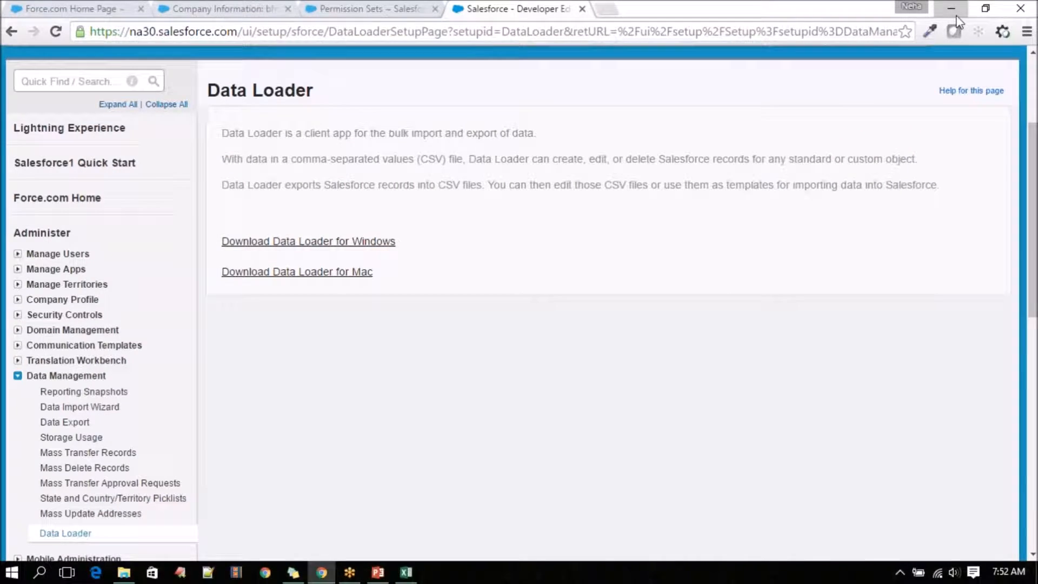
left_click(954, 13)
left_click(956, 16)
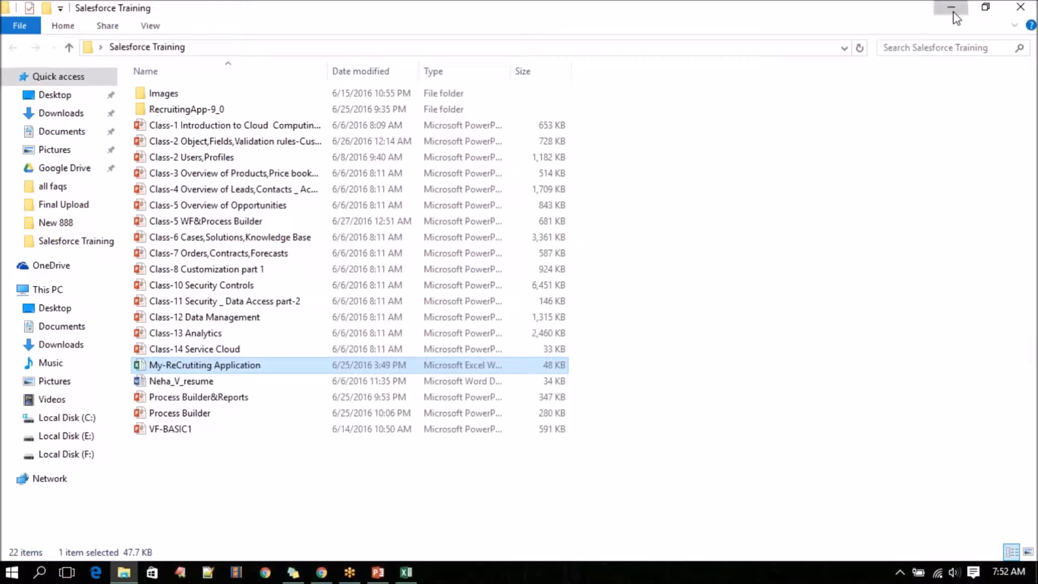
left_click(954, 15)
left_click_drag(293, 95, 383, 172)
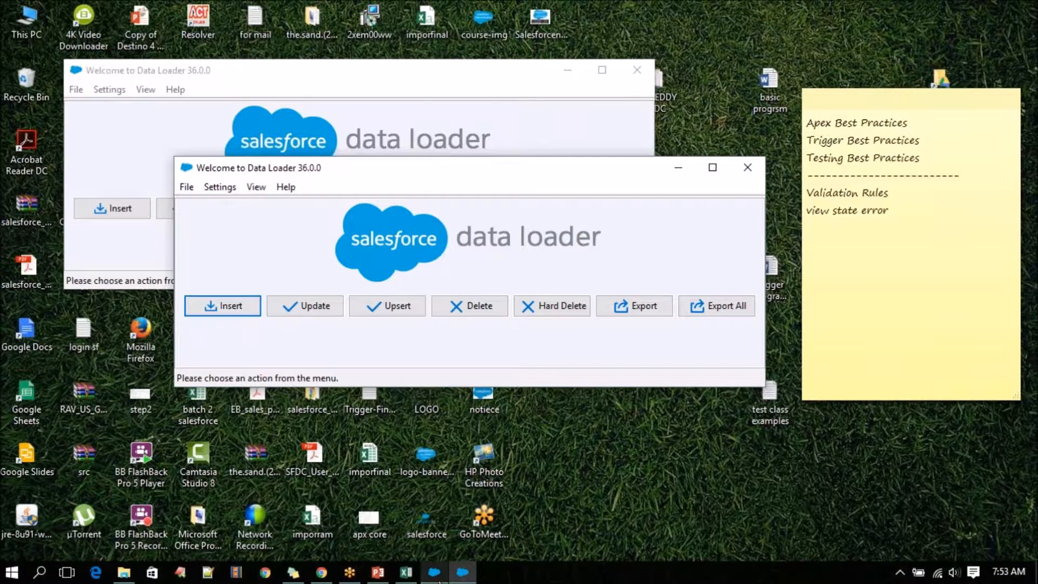
Compare the PowerPoint slide on opening the Data Loader with the real window, and go to the Step 2 settings slide.
left_click(382, 579)
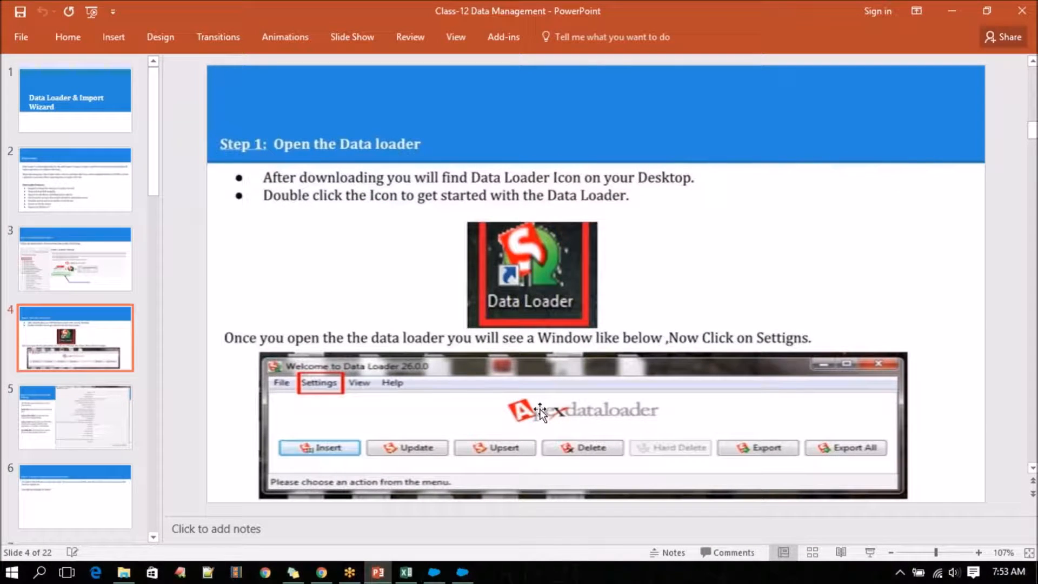
left_click(463, 574)
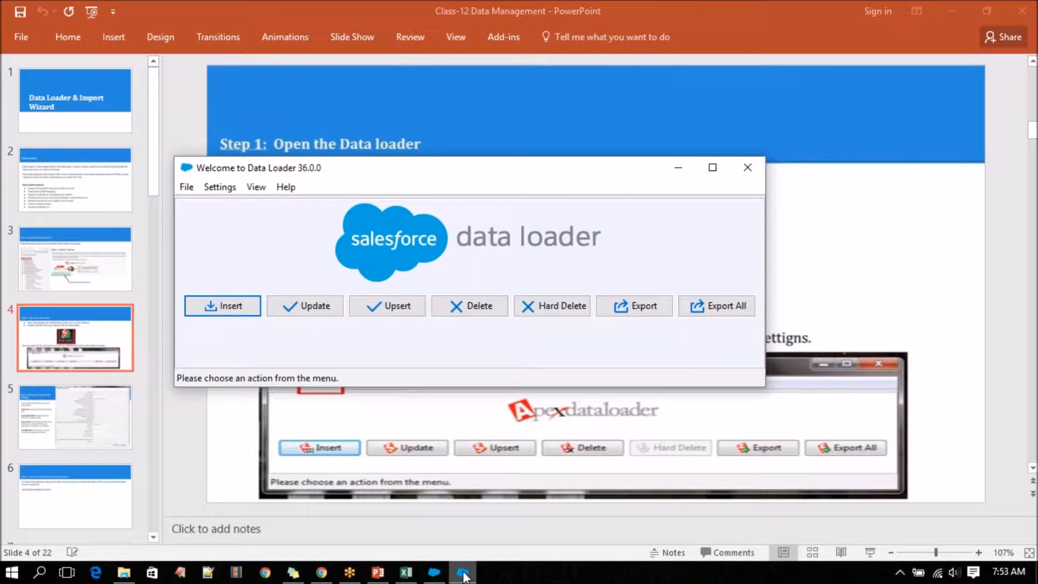
left_click(378, 573)
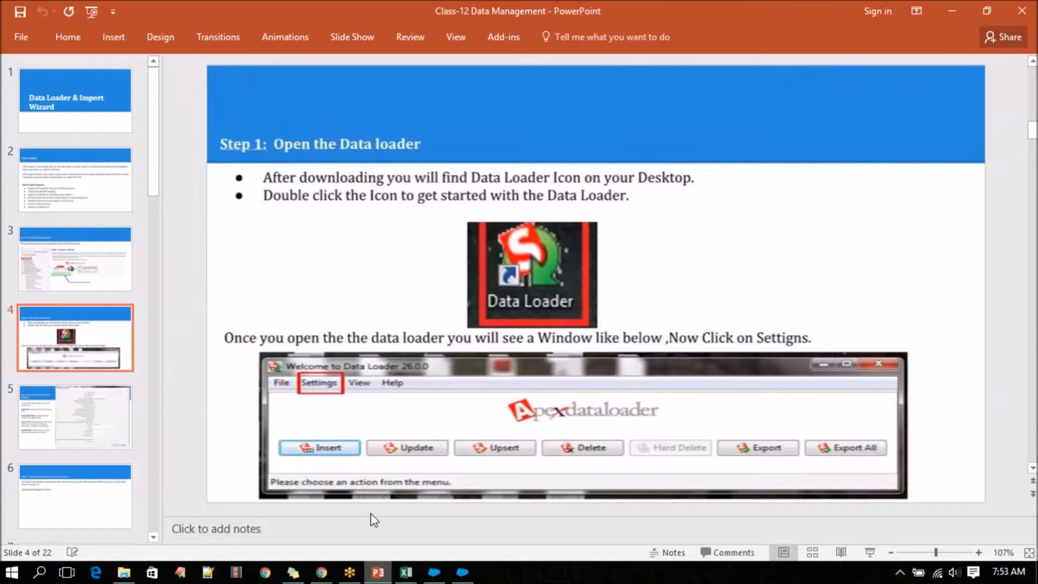
scroll(243, 416, "down", 1)
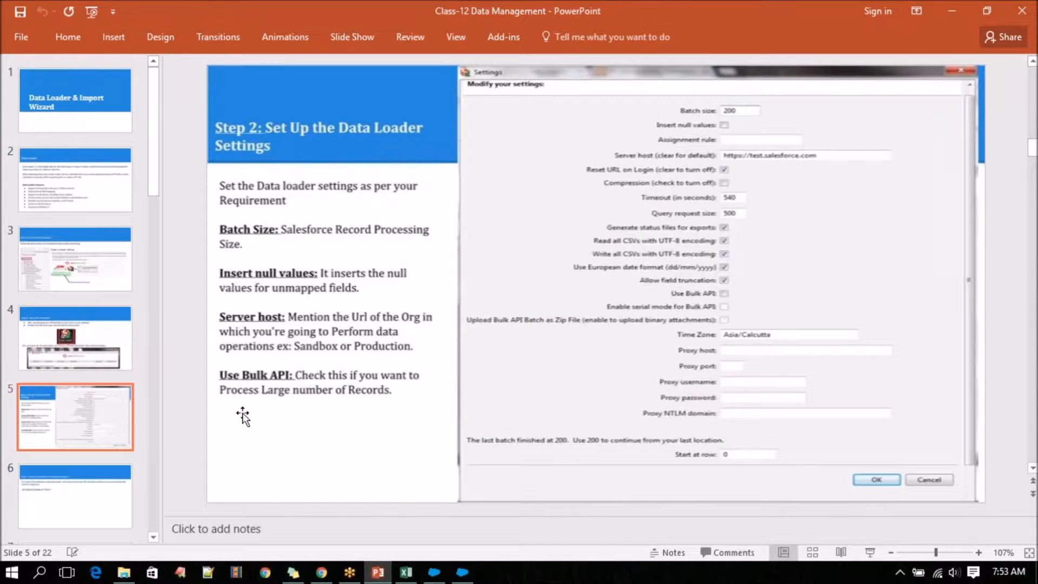
scroll(243, 416, "up", 1)
scroll(243, 416, "down", 1)
Switch to the first Data Loader window, minimise the presentation, and open the Data Loader settings, moving the dialog clear.
left_click(434, 573)
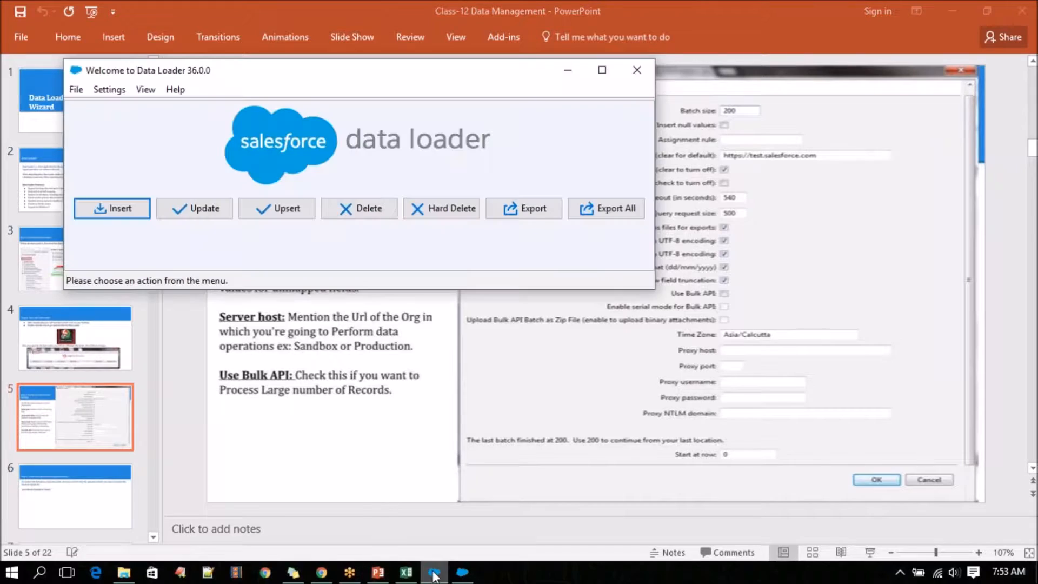
left_click(939, 15)
left_click(952, 11)
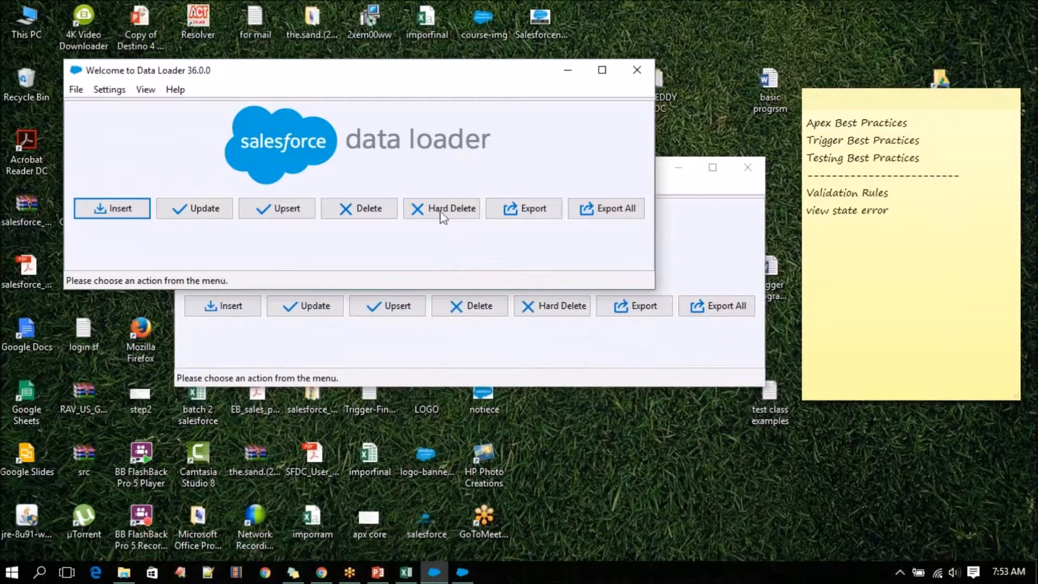
left_click(110, 89)
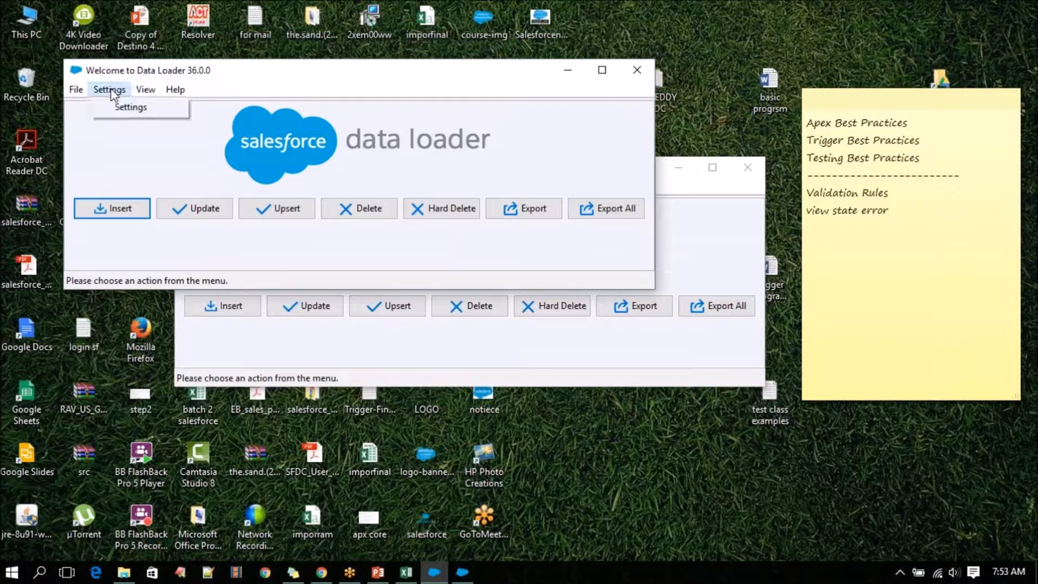
left_click(125, 108)
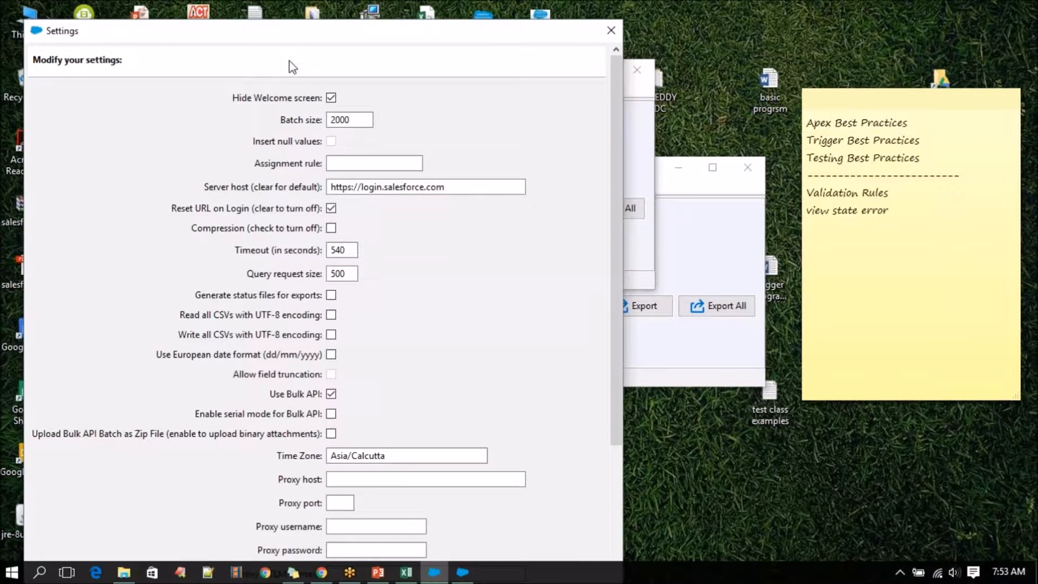
left_click_drag(307, 38, 535, 18)
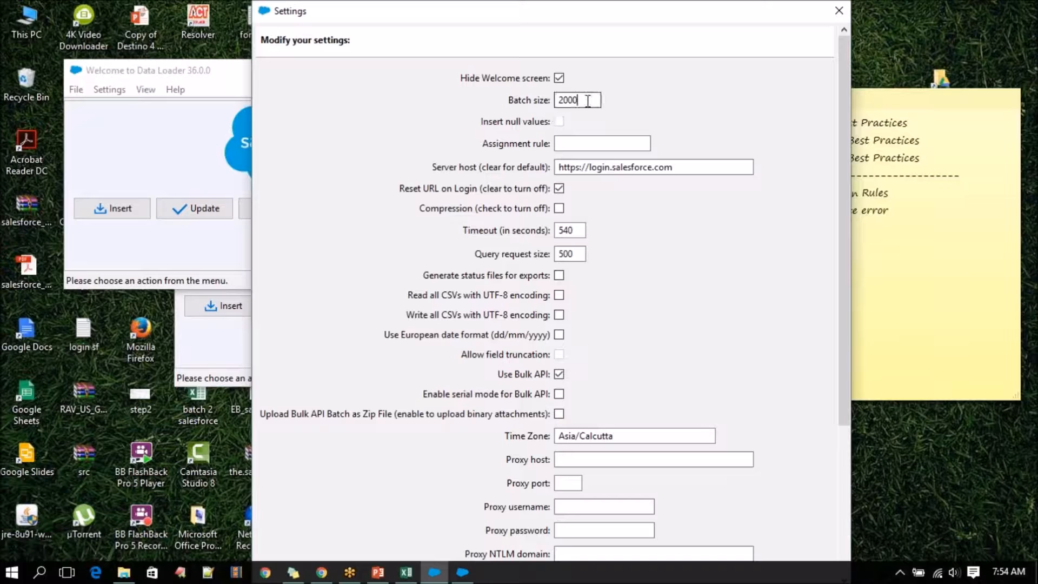
Set the Data Loader batch size to 200.
left_click_drag(565, 100, 538, 100)
type("200")
left_click_drag(586, 13, 596, 34)
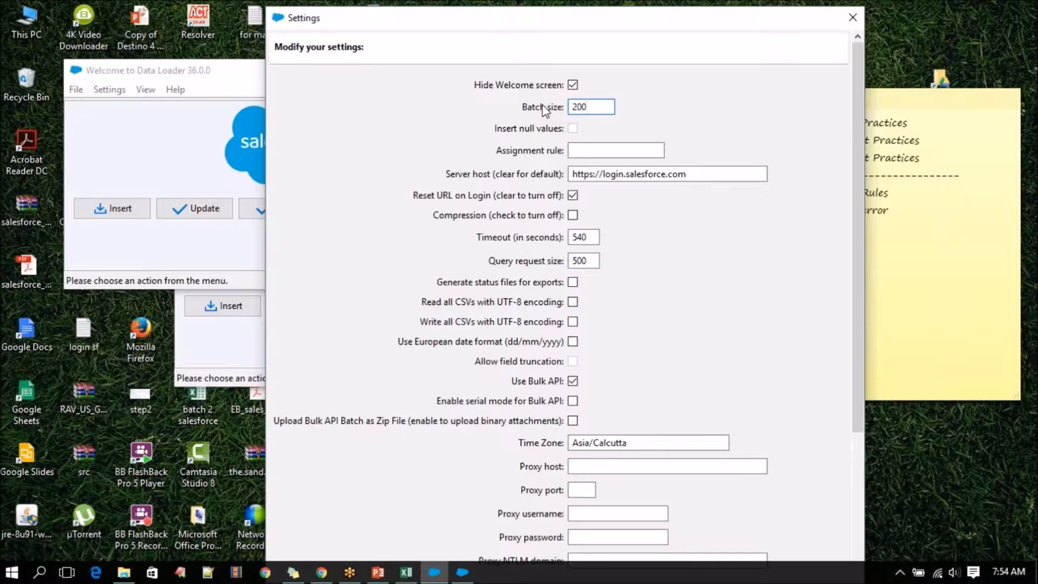
left_click(596, 111)
left_click_drag(596, 111, 538, 107)
left_click(625, 174)
left_click_drag(625, 174, 560, 174)
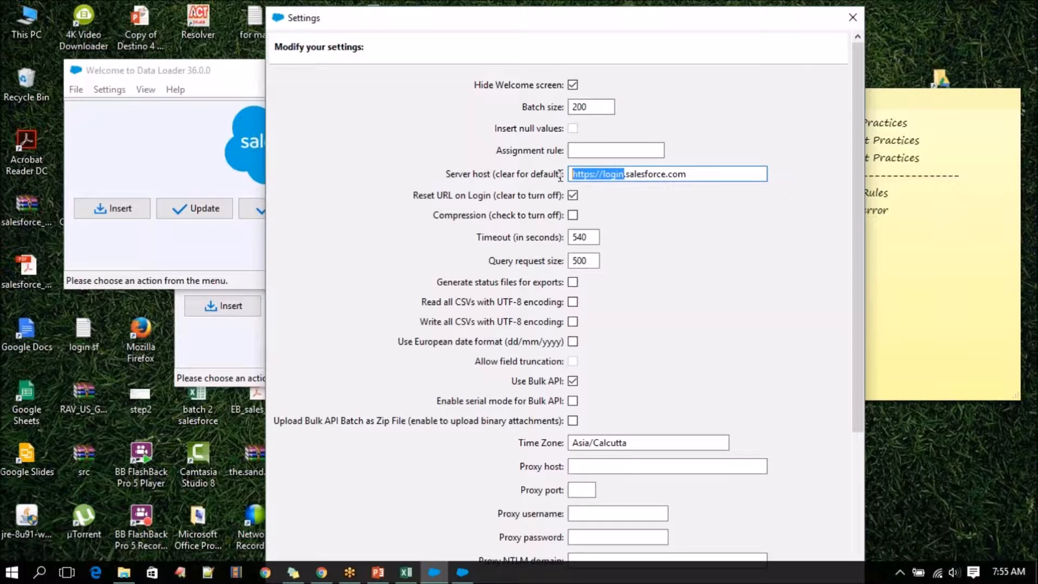
double_click(610, 174)
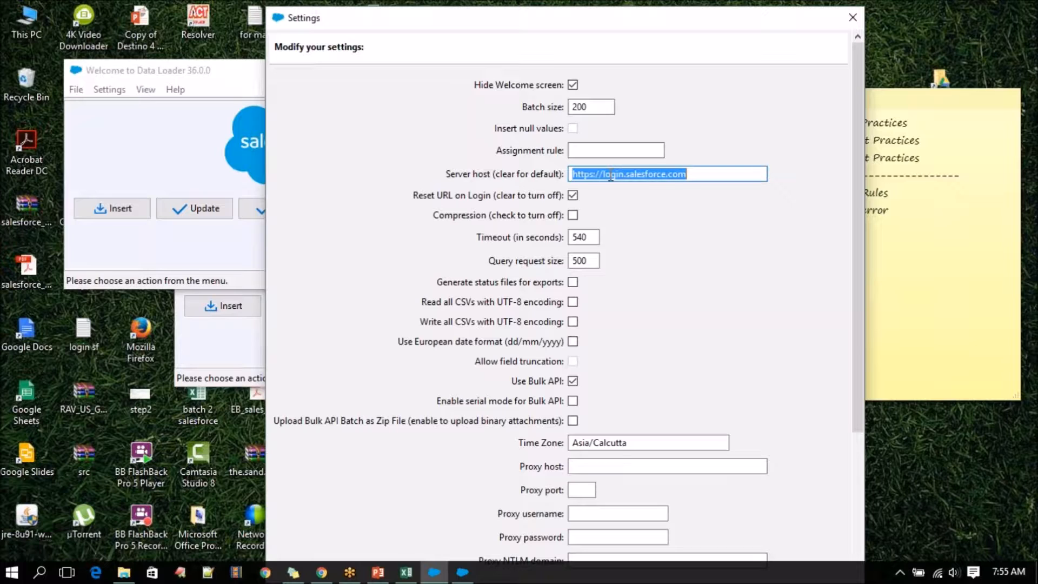
left_click(611, 174)
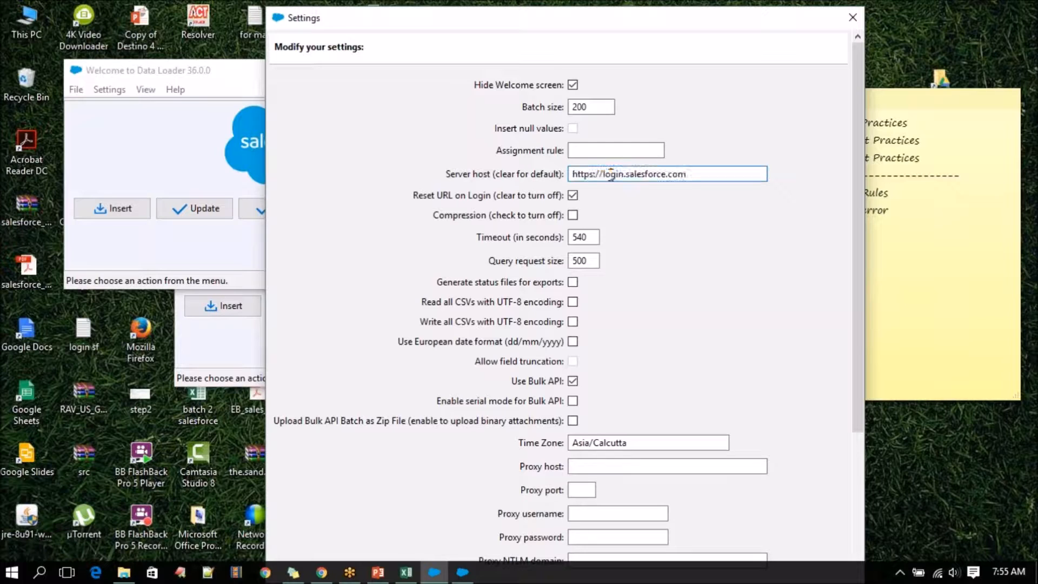
left_click_drag(674, 173, 551, 174)
left_click(604, 178)
double_click(620, 175)
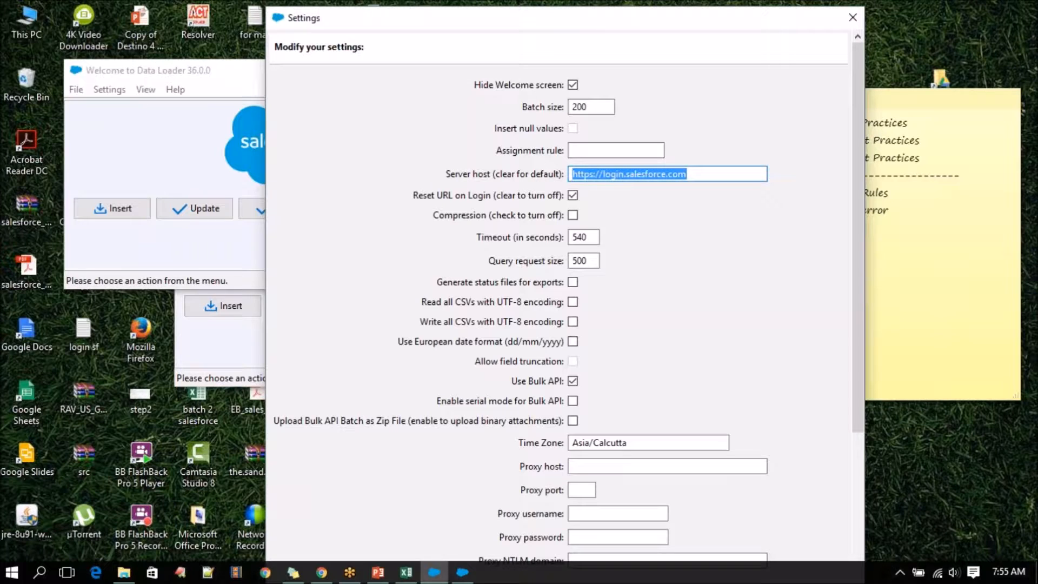
left_click(624, 174)
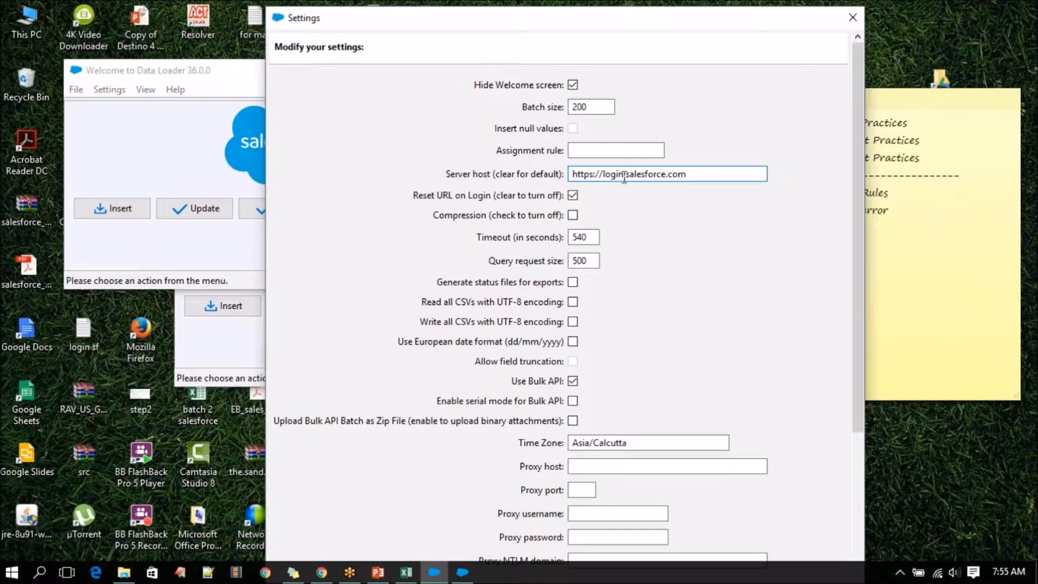
left_click_drag(624, 174, 604, 174)
type("test")
Review the server host address and the remaining Data Loader settings down to the proxy host field.
left_click_drag(695, 172, 546, 179)
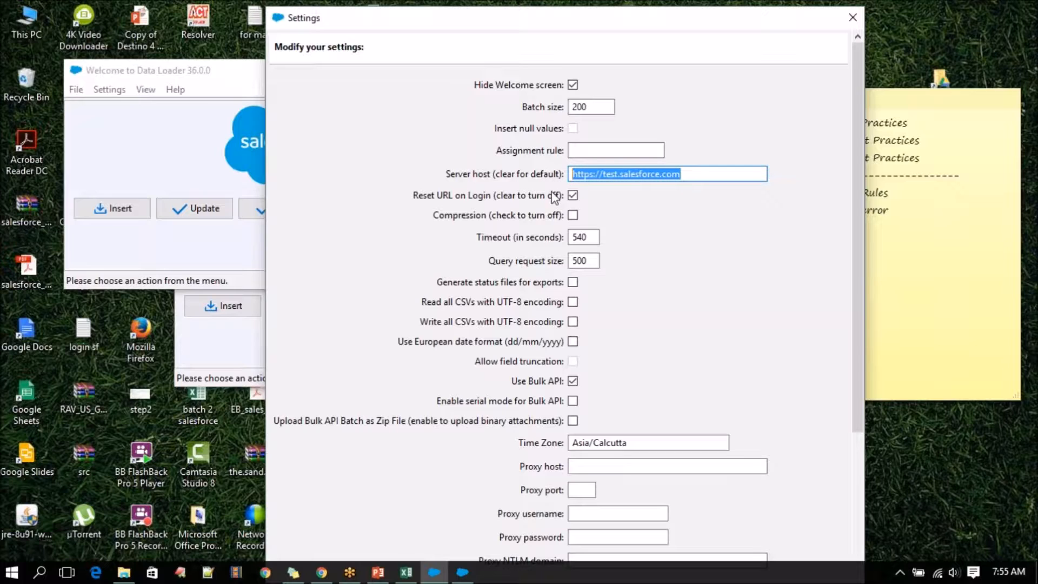
left_click(691, 178)
left_click_drag(692, 177, 561, 187)
left_click(690, 173)
left_click_drag(689, 174, 541, 190)
left_click_drag(619, 24, 621, 0)
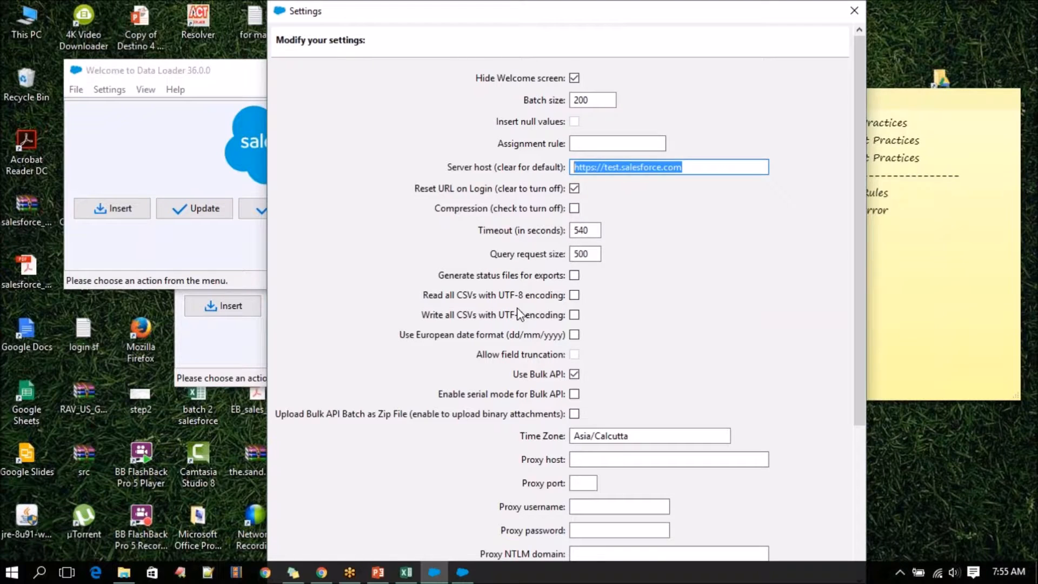
scroll(517, 307, "down", 5)
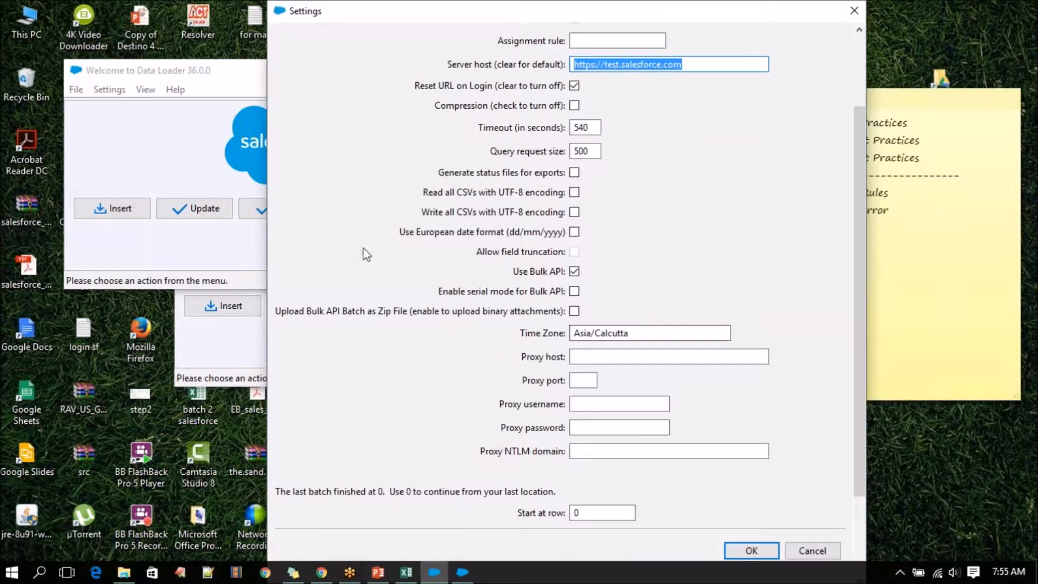
scroll(401, 417, "down", 3)
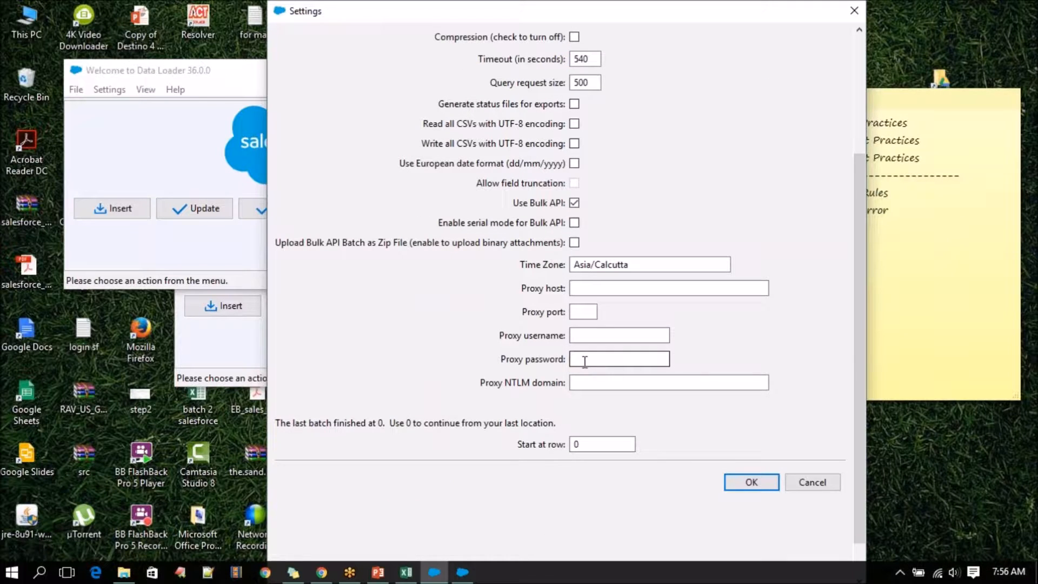
left_click(586, 287)
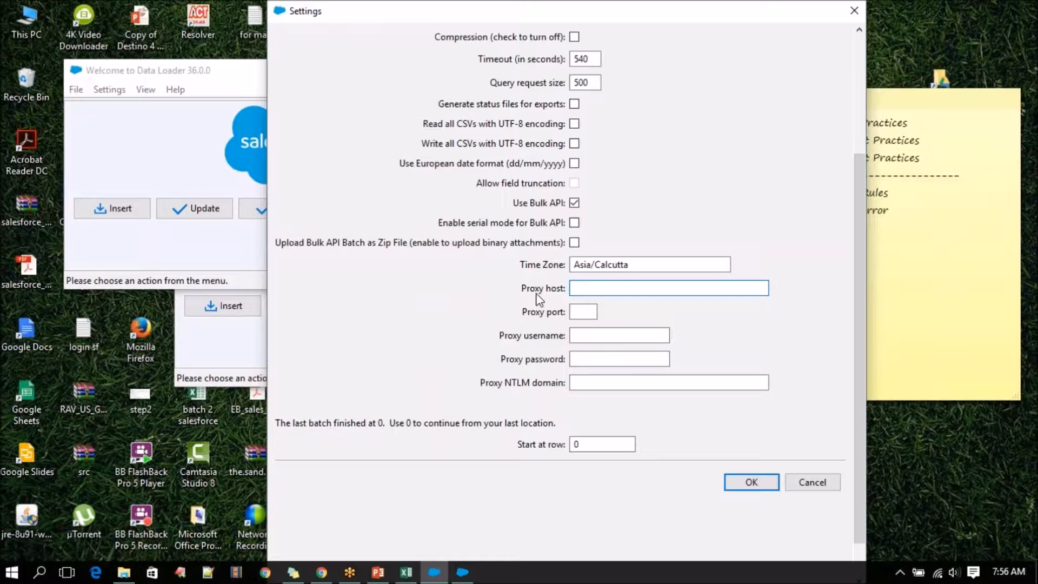
Compare the remaining Data Loader settings, including the proxy fields and Use Bulk API, with the setup slide in PowerPoint.
left_click(586, 316)
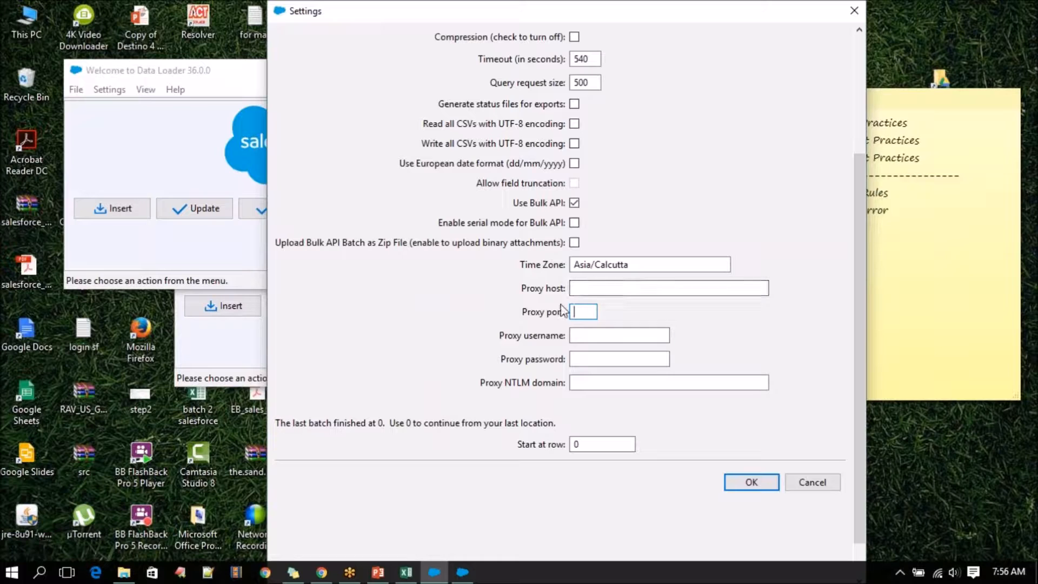
scroll(453, 401, "down", 3)
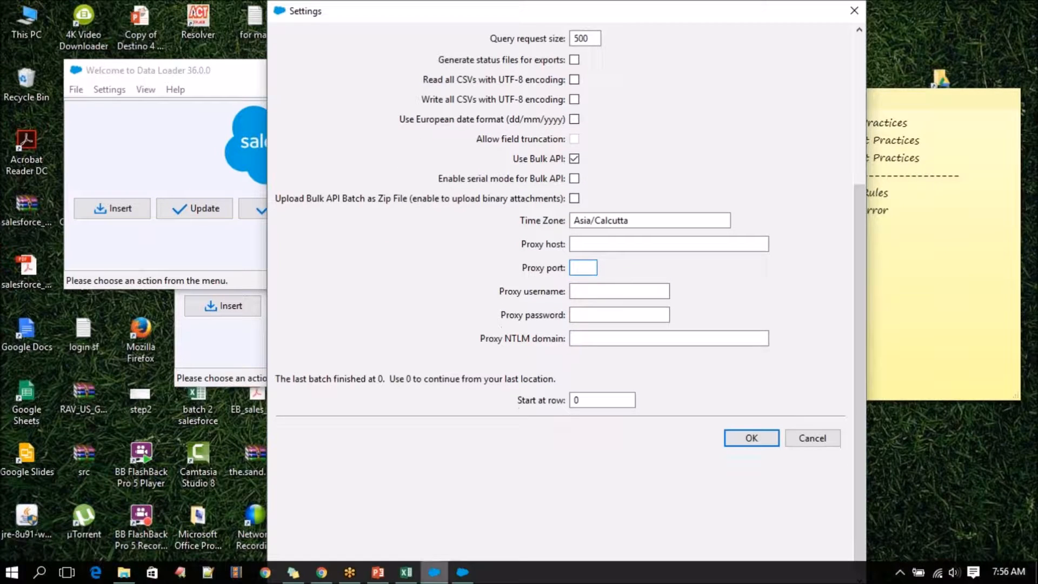
left_click(378, 572)
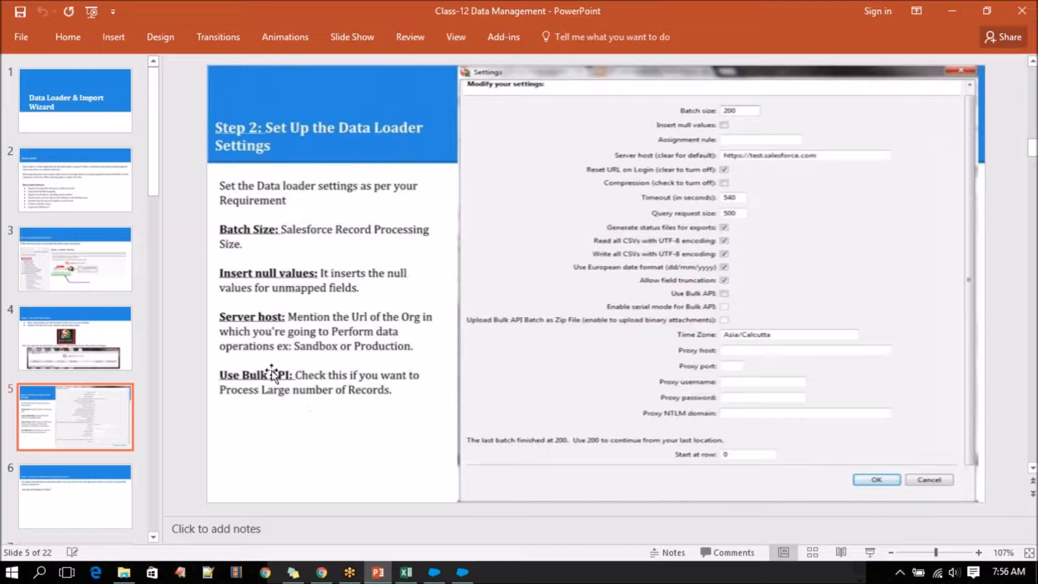
left_click(444, 574)
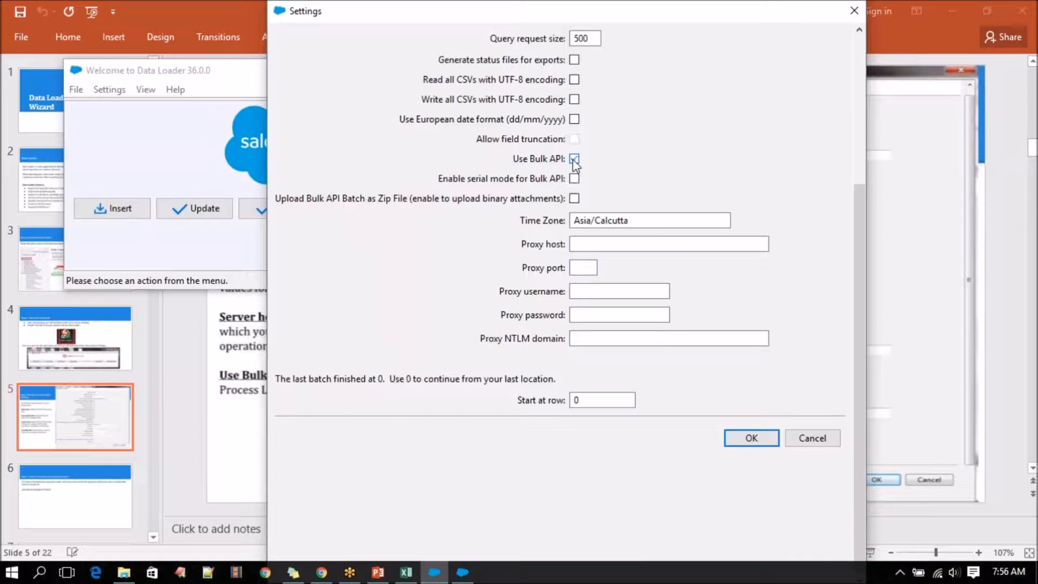
left_click(439, 574)
left_click(381, 576)
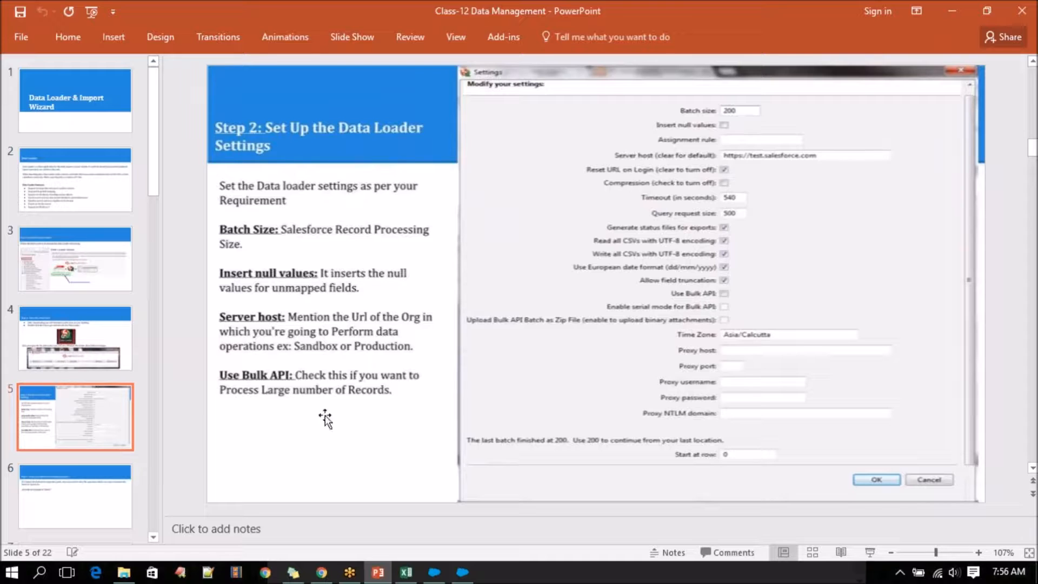
left_click(434, 572)
scroll(457, 174, "up", 5)
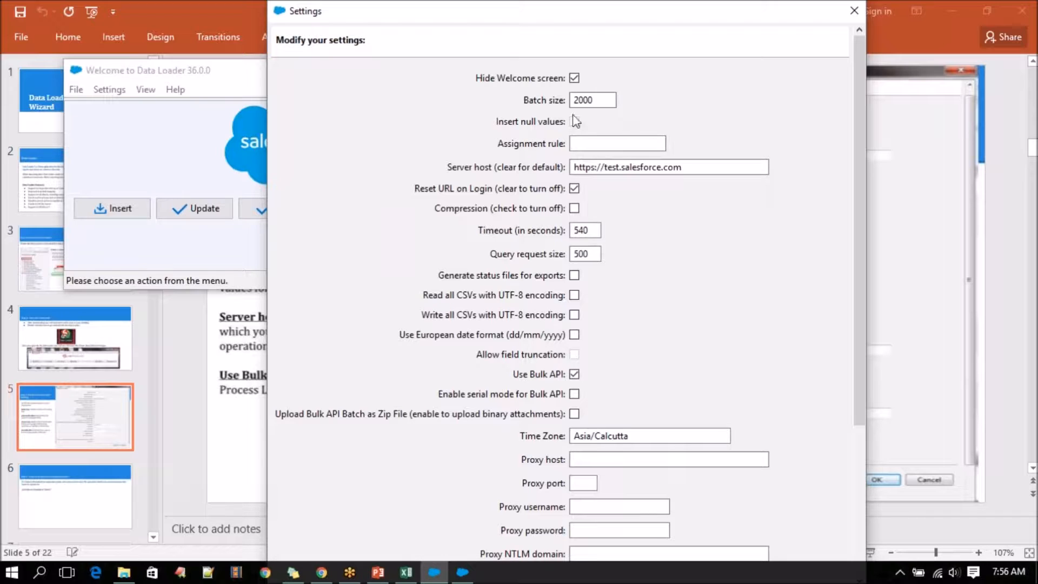
left_click(574, 78)
Switch to Salesforce in Chrome and open the Leads home page from the Company Information page.
left_click(312, 578)
left_click(324, 578)
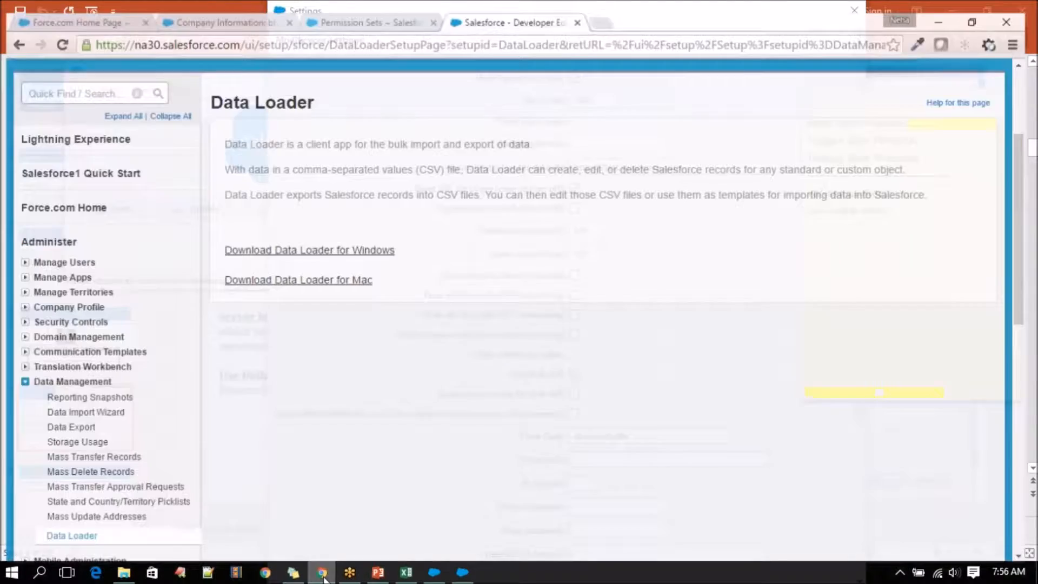
left_click(224, 8)
scroll(227, 136, "up", 10)
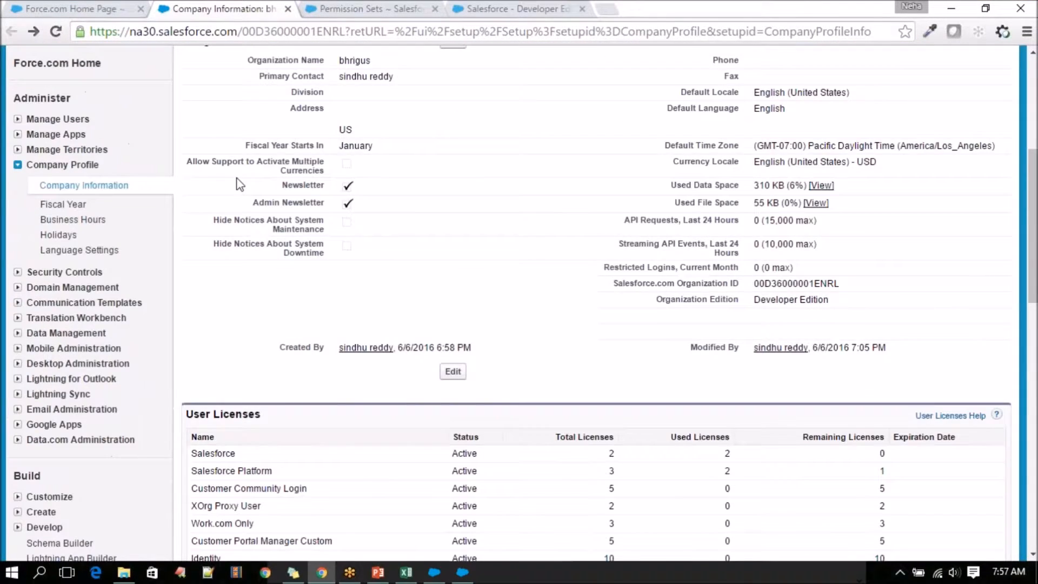
scroll(238, 184, "down", 3)
scroll(238, 184, "up", 3)
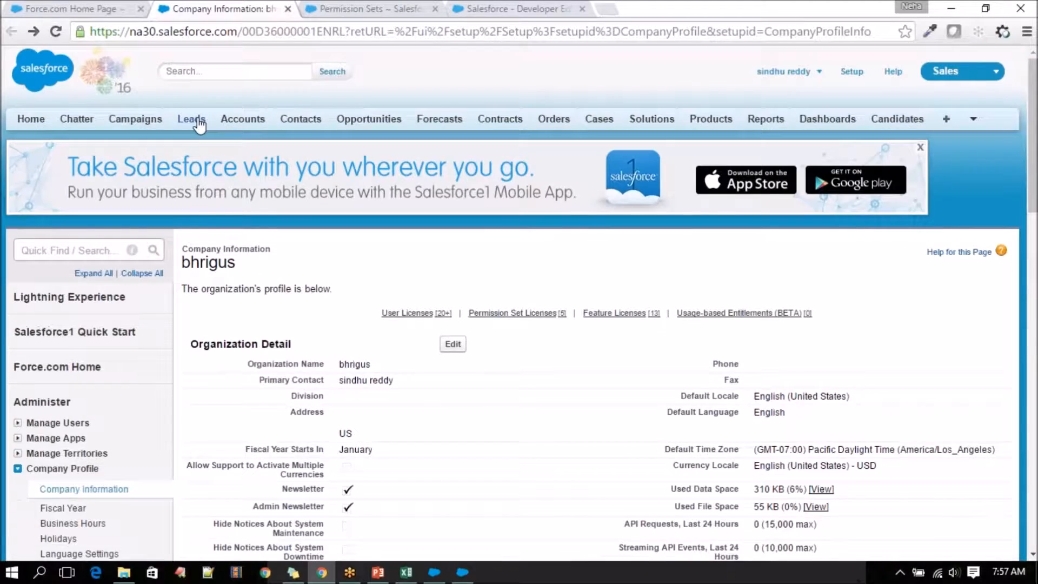
left_click(192, 119)
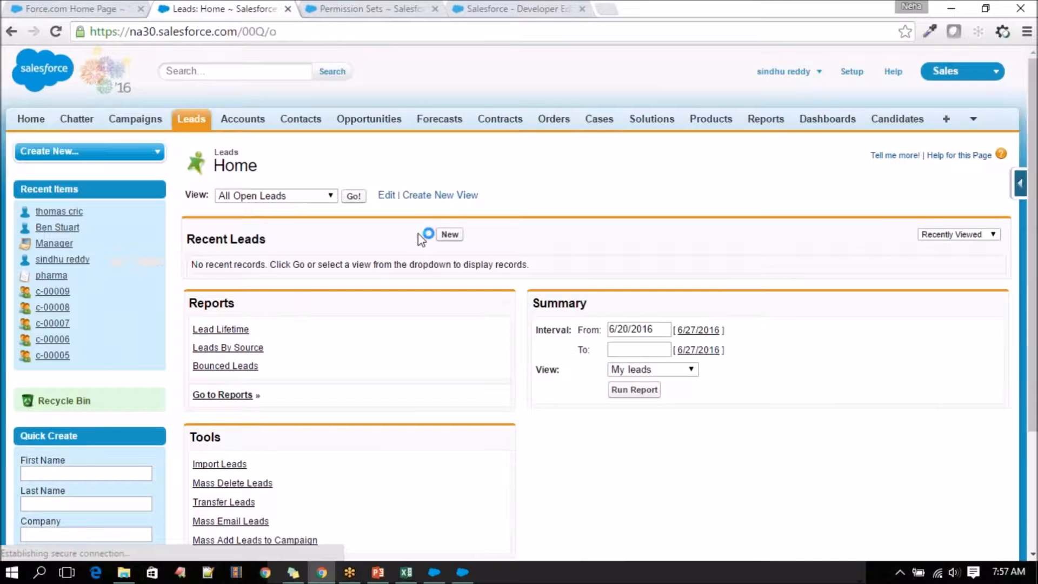
Leave the new lead form and open the Farmers Coop. of Florida lead's details from the All Open Leads list.
left_click(450, 234)
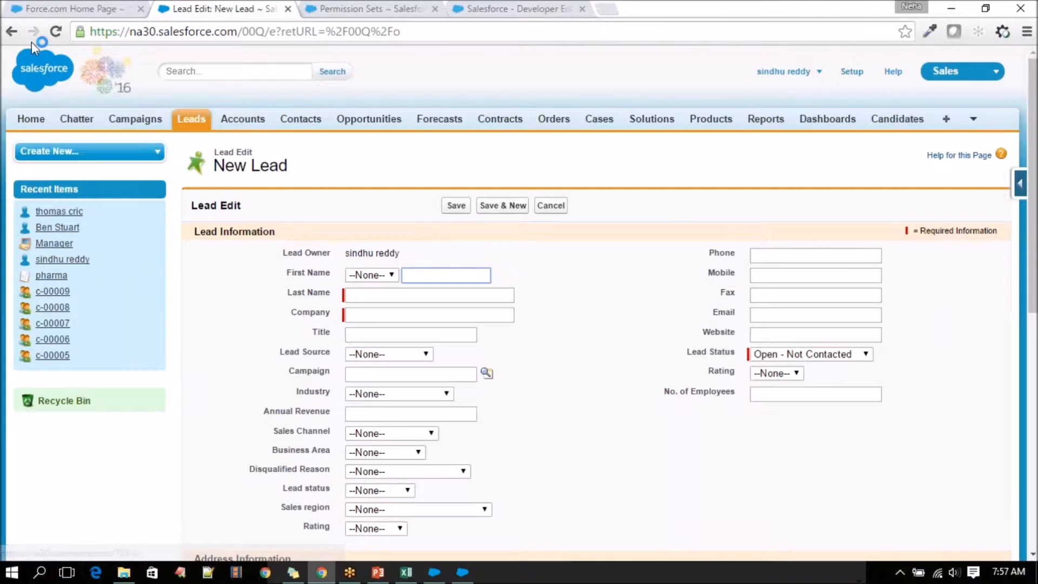
left_click(12, 32)
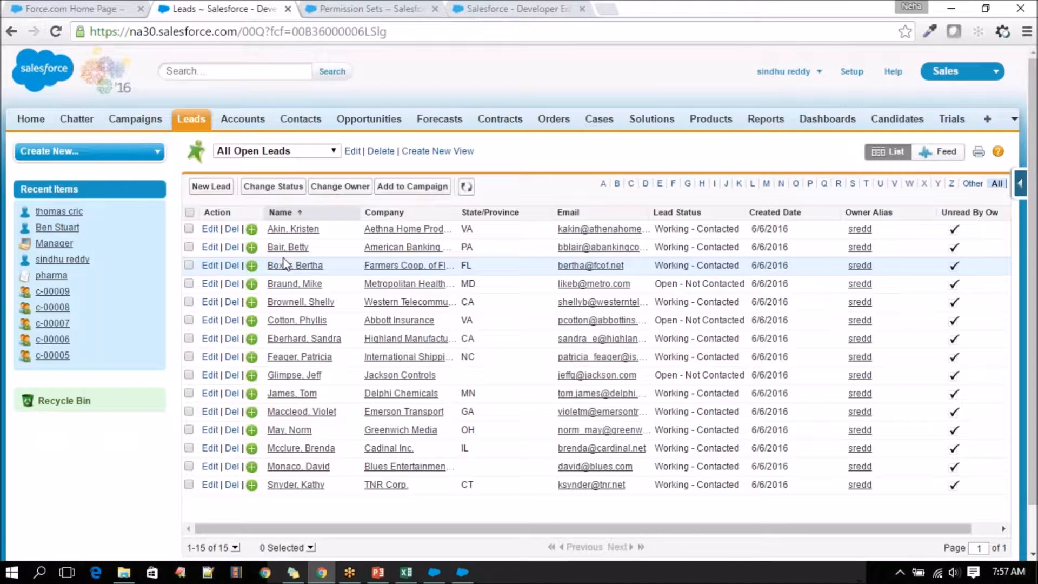
left_click(288, 268)
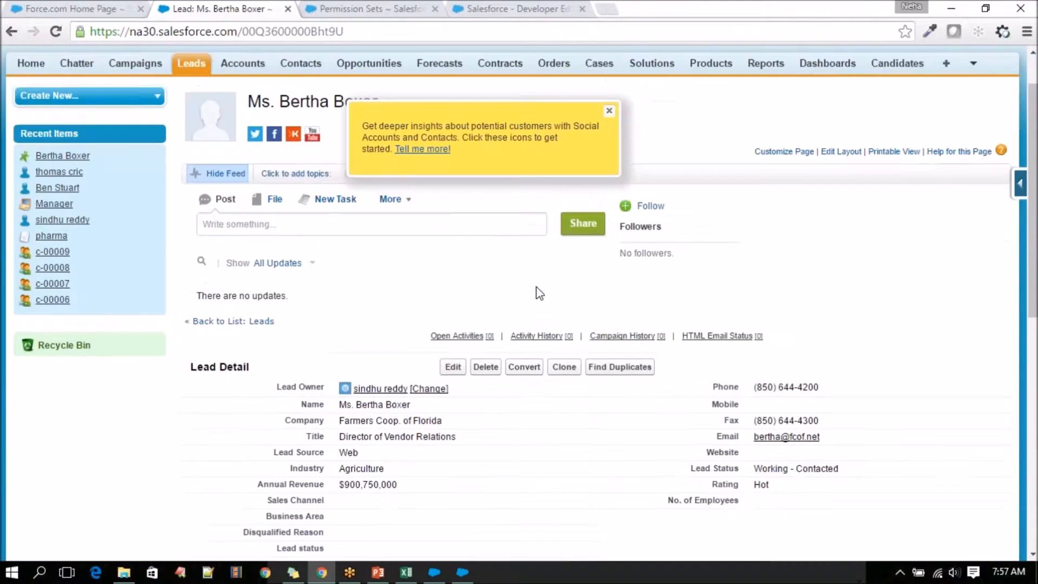
scroll(539, 293, "down", 5)
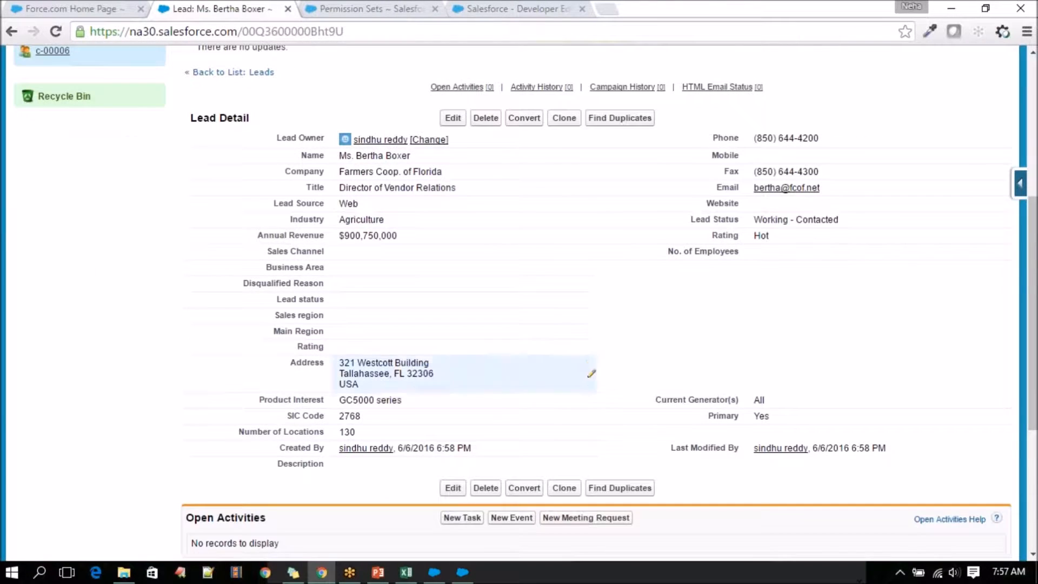
Highlight the lead's Number of Locations value and check the Insert null values option in the Data Loader settings.
double_click(346, 431)
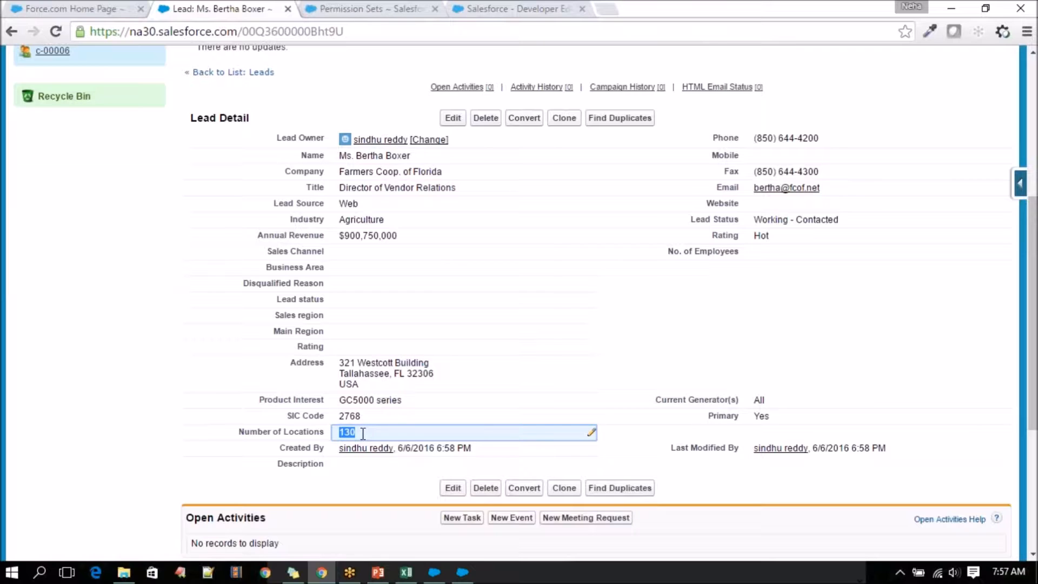
left_click(347, 433)
left_click_drag(342, 428, 369, 430)
double_click(362, 433)
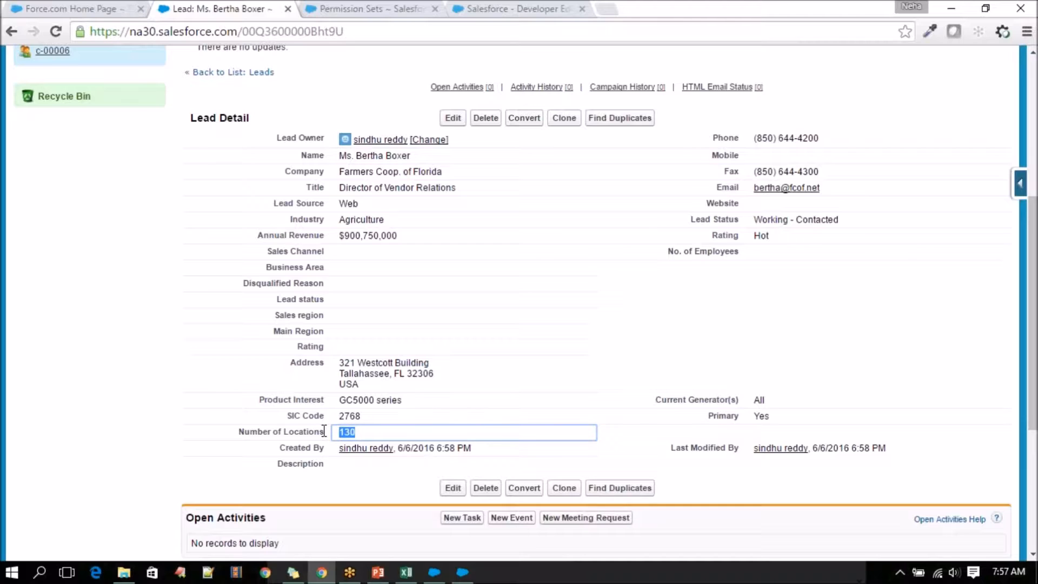
left_click(434, 572)
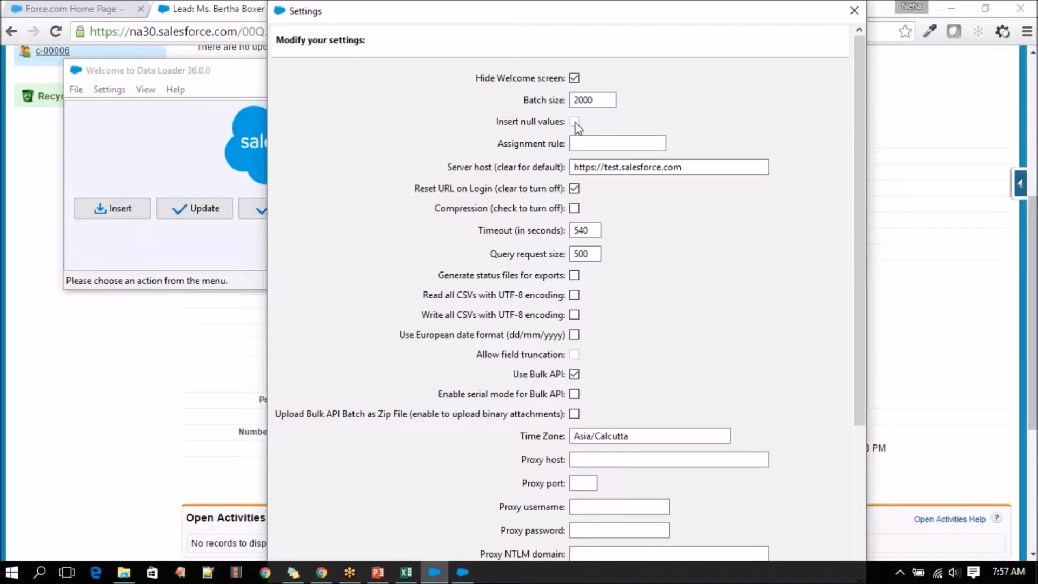
Return to the lead, highlight its Number of Locations field, and compare it again with Data Loader's Insert null values option.
left_click(208, 405)
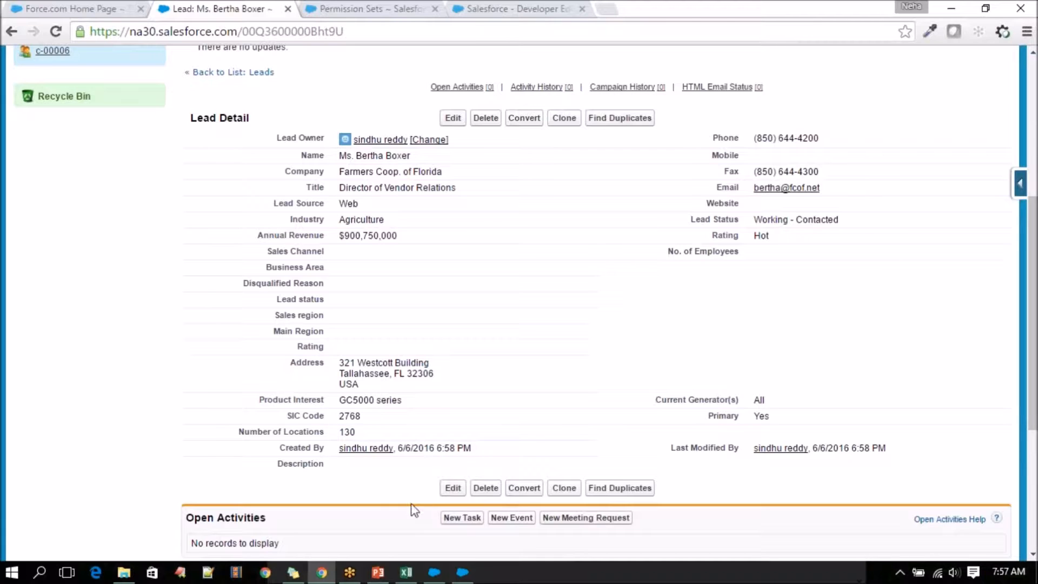
double_click(342, 431)
left_click_drag(341, 431, 234, 428)
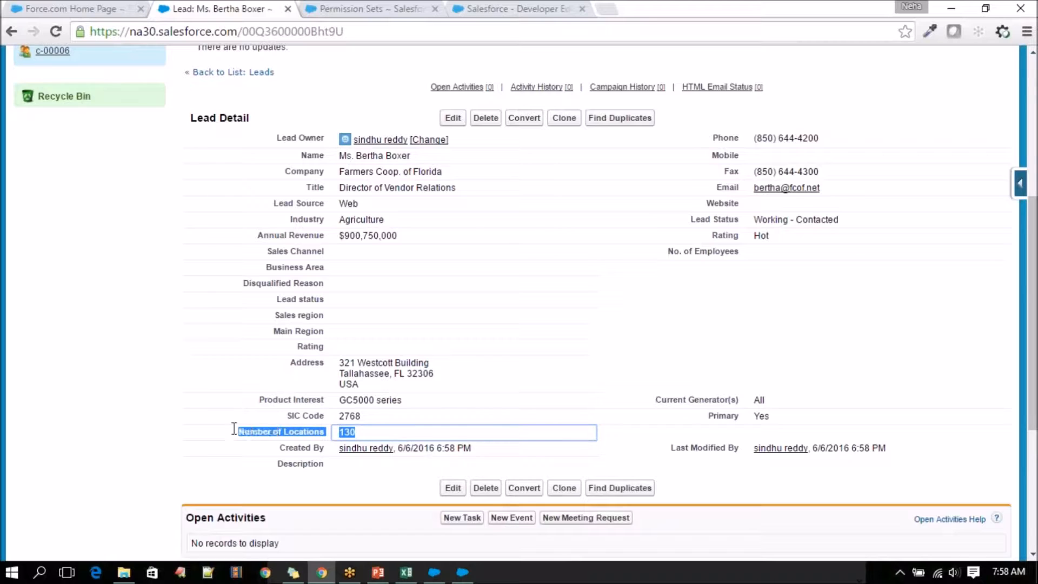
left_click(356, 433)
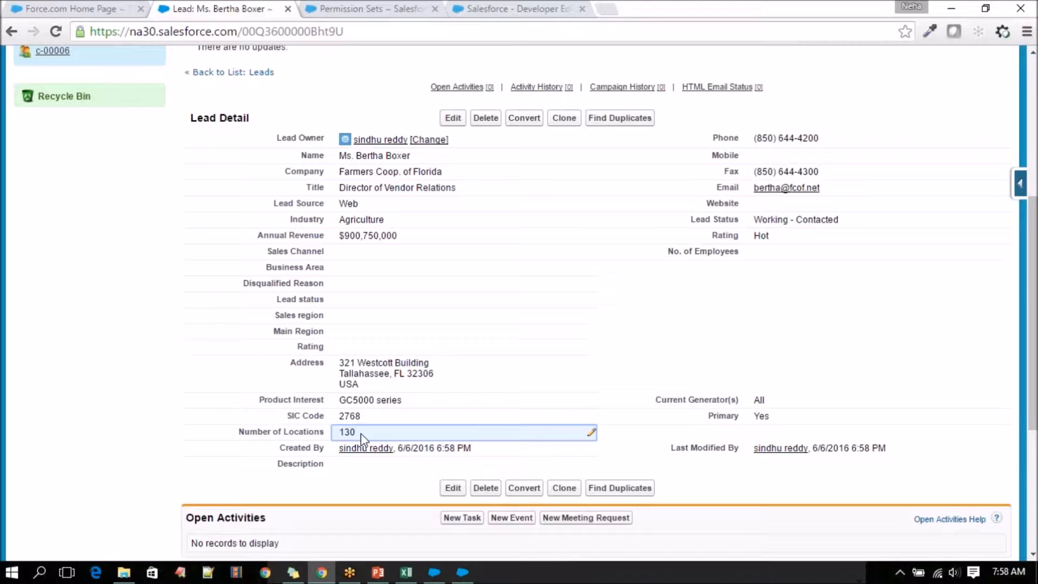
left_click_drag(361, 433, 315, 431)
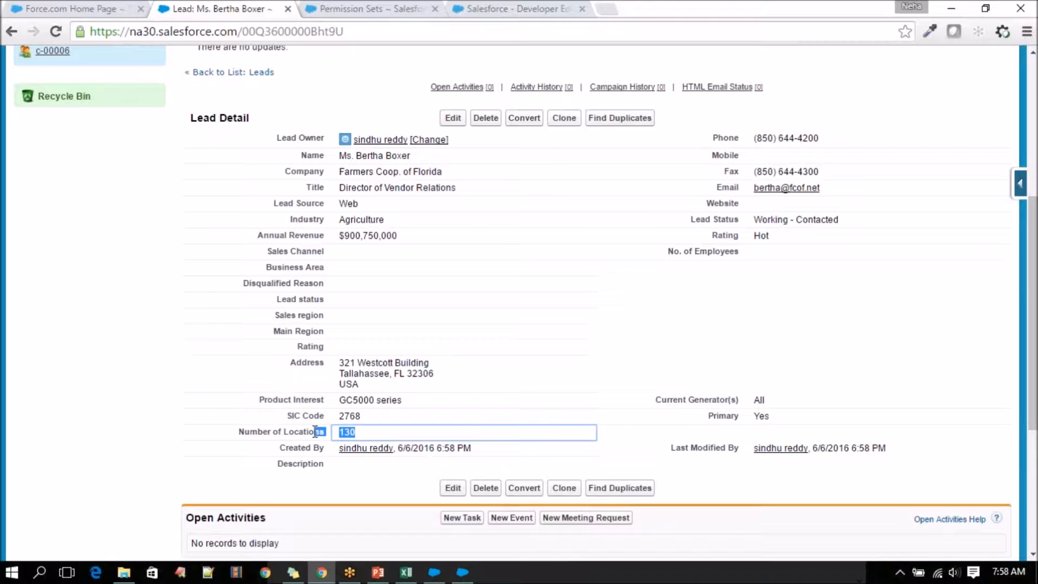
left_click_drag(315, 431, 337, 431)
left_click(462, 572)
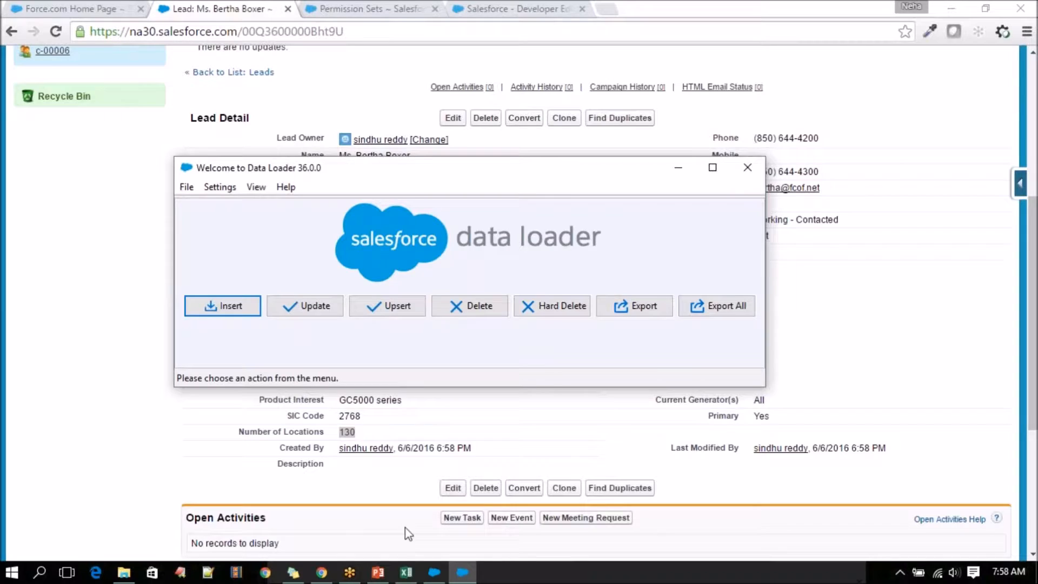
left_click(434, 571)
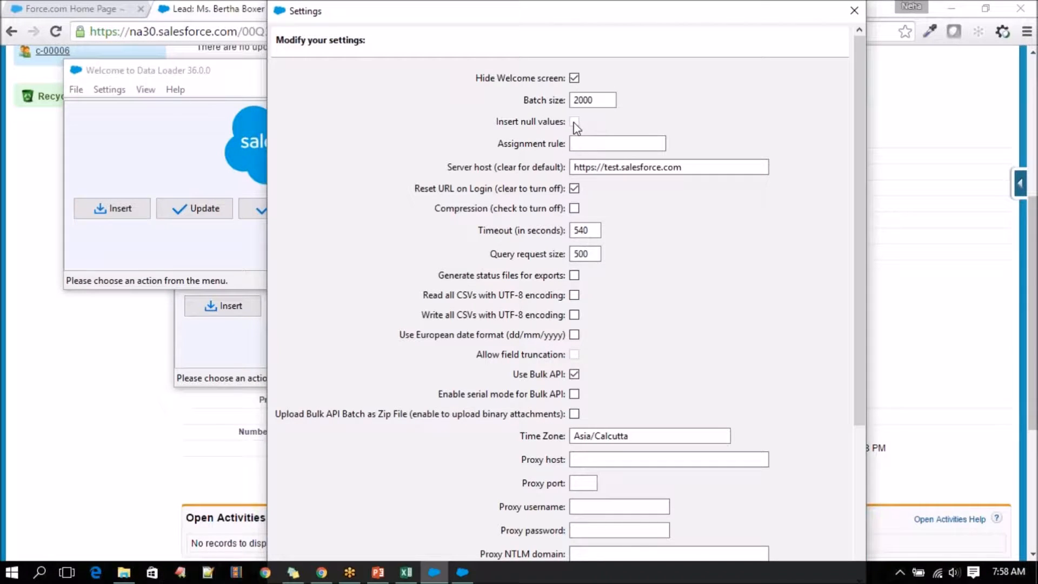
Switch to the PowerPoint presentation and go past the Step 3 connection slide to slide 7 on inserting and logging in.
left_click(406, 572)
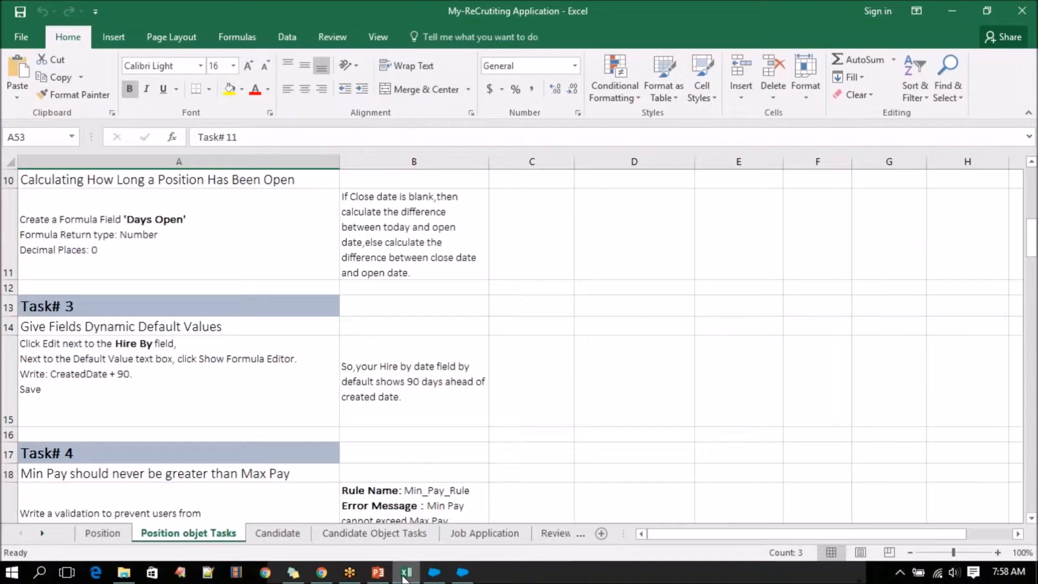
left_click(406, 572)
left_click(378, 572)
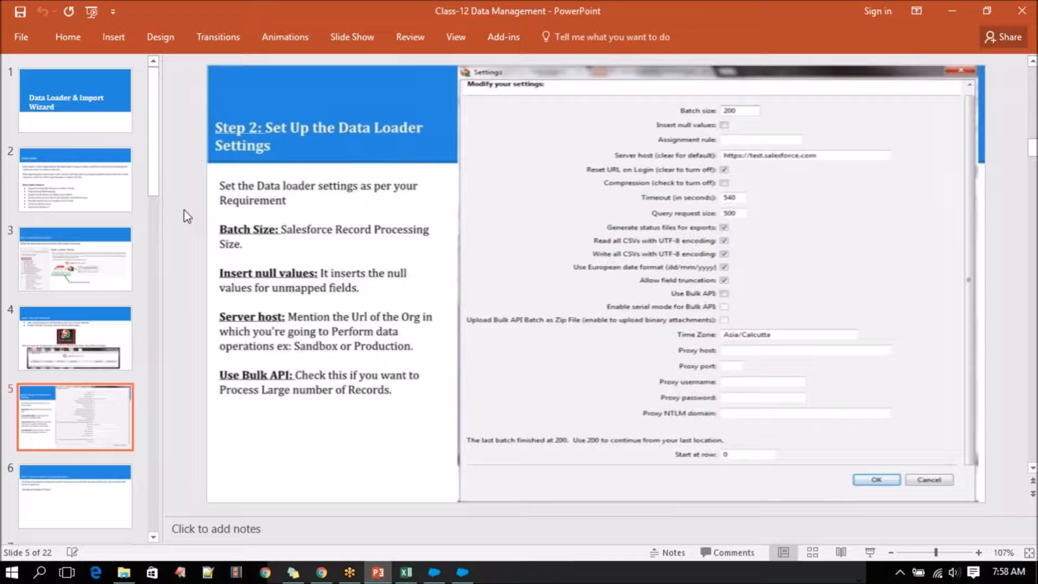
scroll(184, 210, "down", 1)
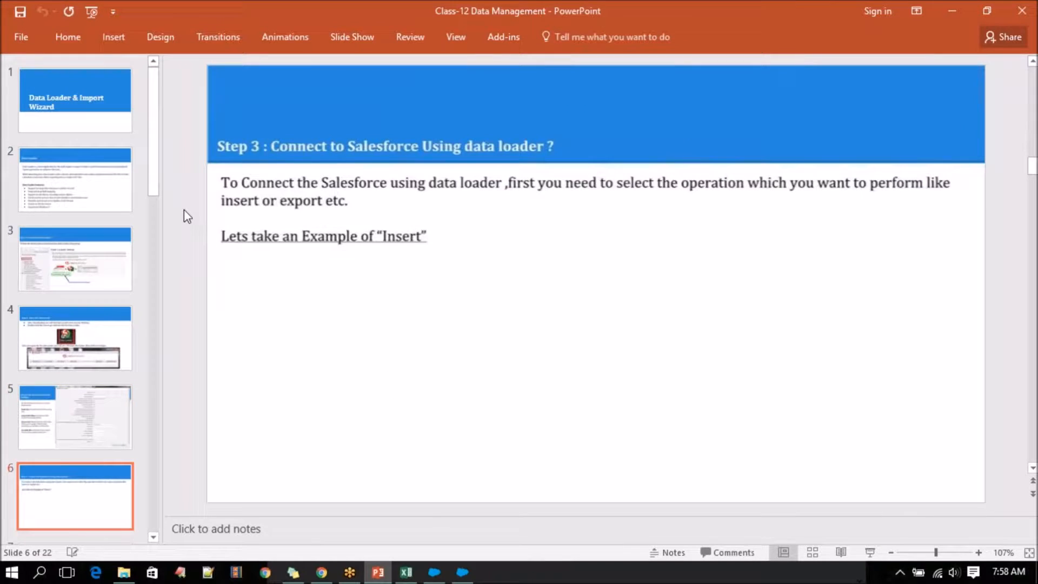
scroll(58, 326, "down", 1)
scroll(57, 327, "down", 3)
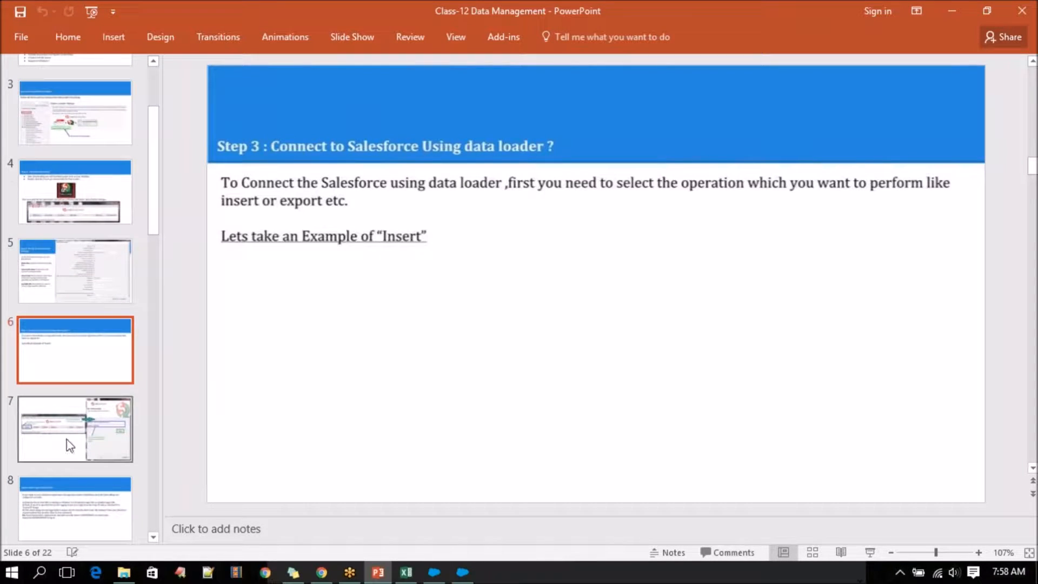
left_click(67, 418)
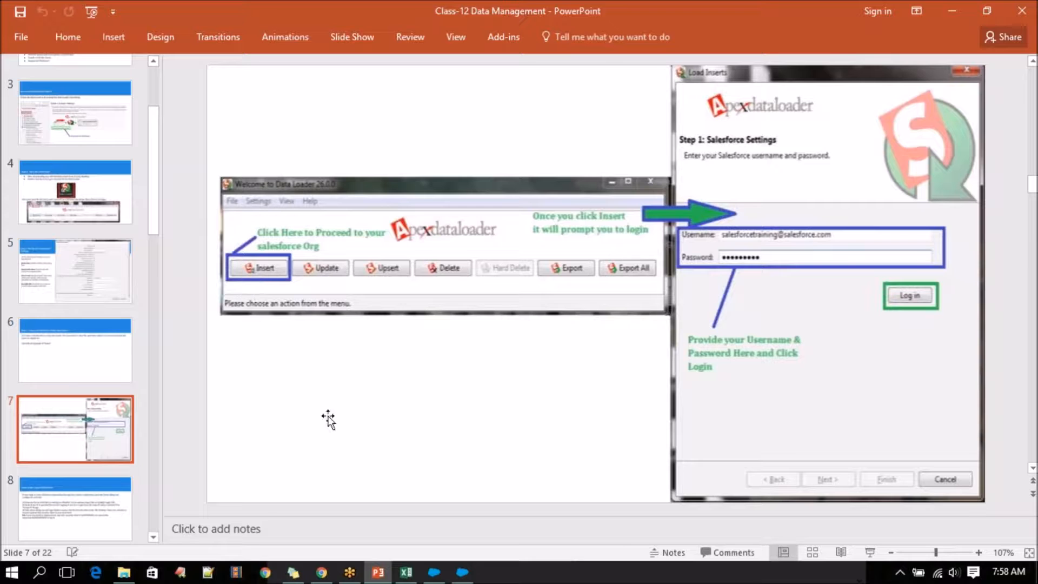
Open the Positions CSV file in Excel from the nested RecruitingApp-9_0 folder in Salesforce Training.
mouse_move(381, 575)
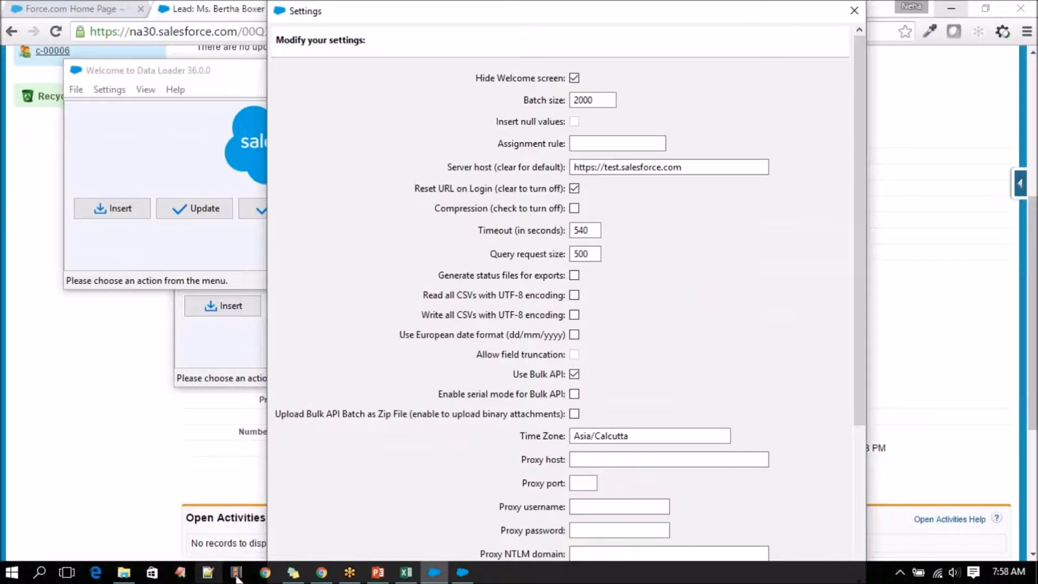
left_click(124, 572)
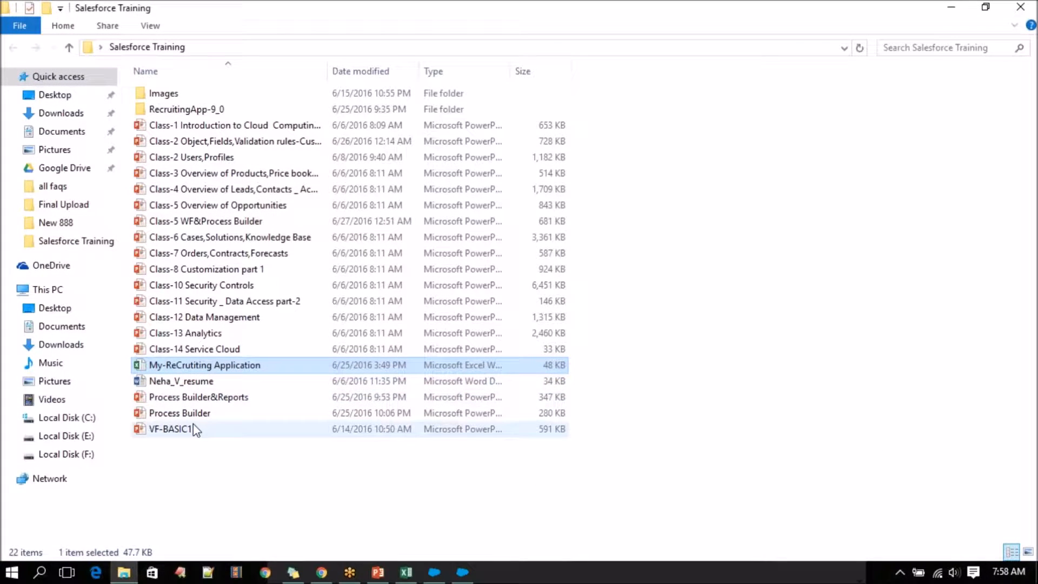
double_click(219, 108)
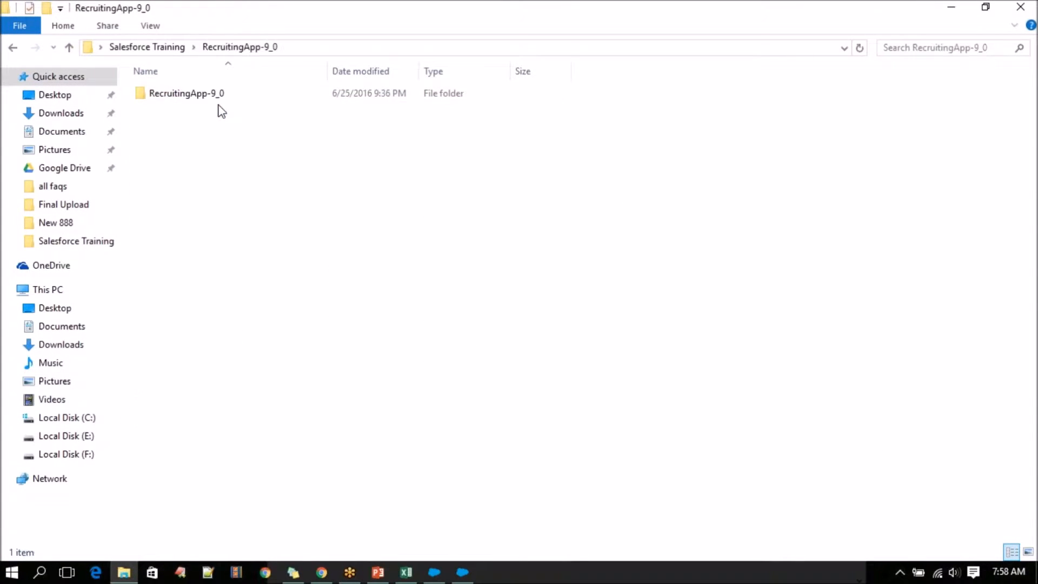
double_click(242, 99)
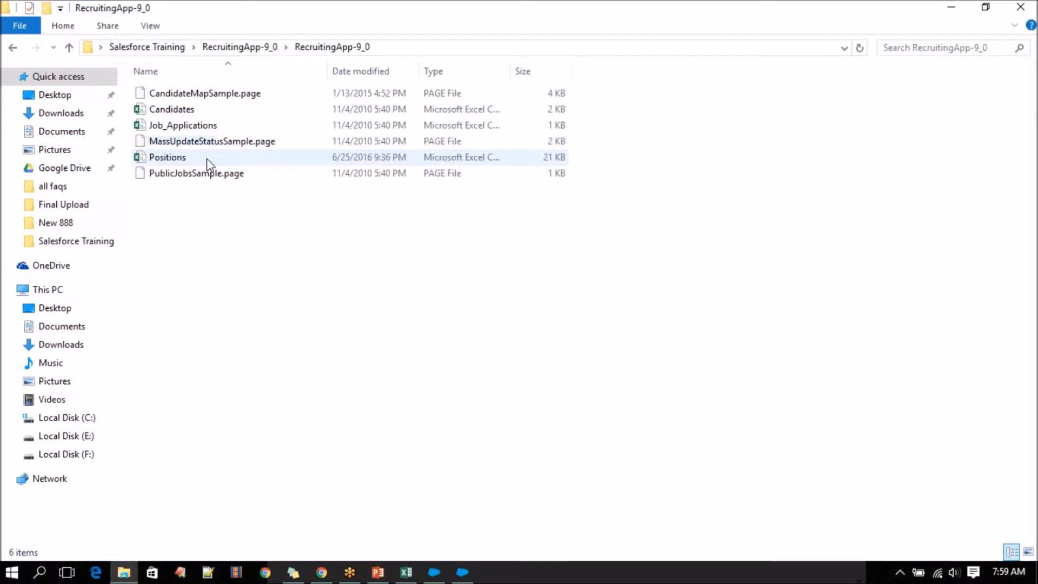
double_click(168, 157)
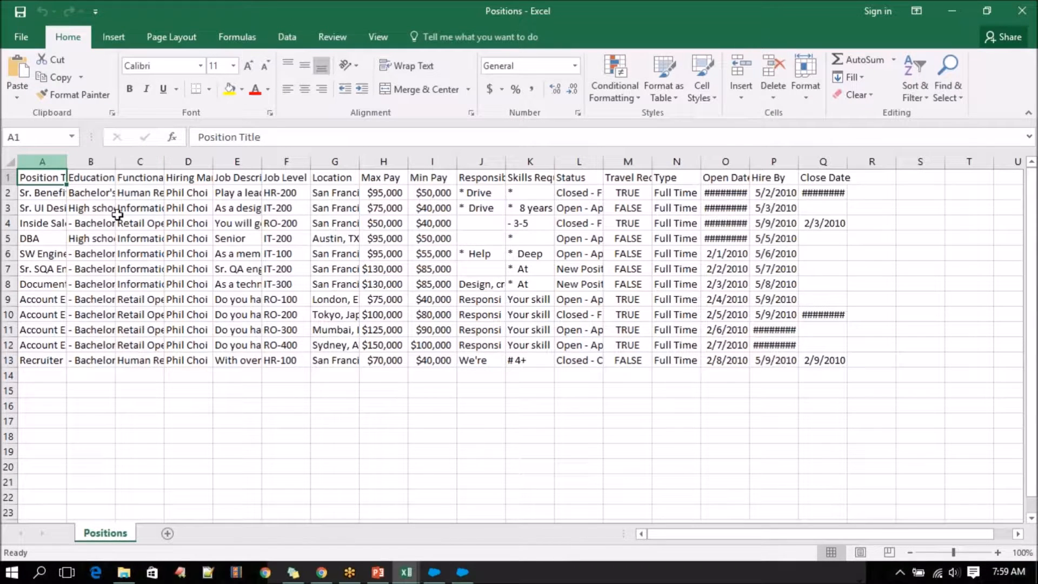
Adjust the widths of the Position Title and Educational Requirements columns for readability and select the header row.
double_click(66, 161)
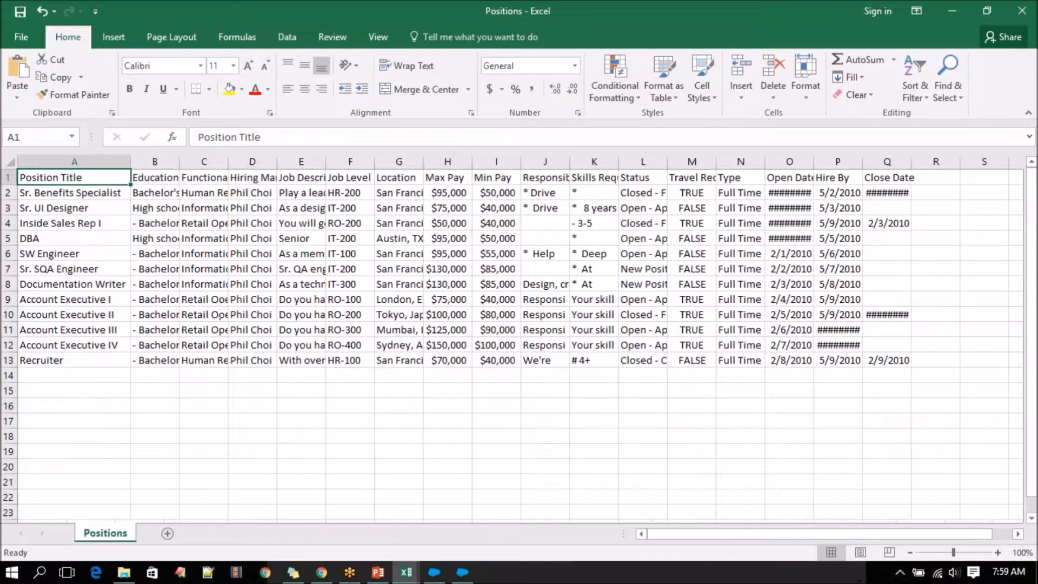
double_click(178, 157)
left_click_drag(700, 163, 337, 162)
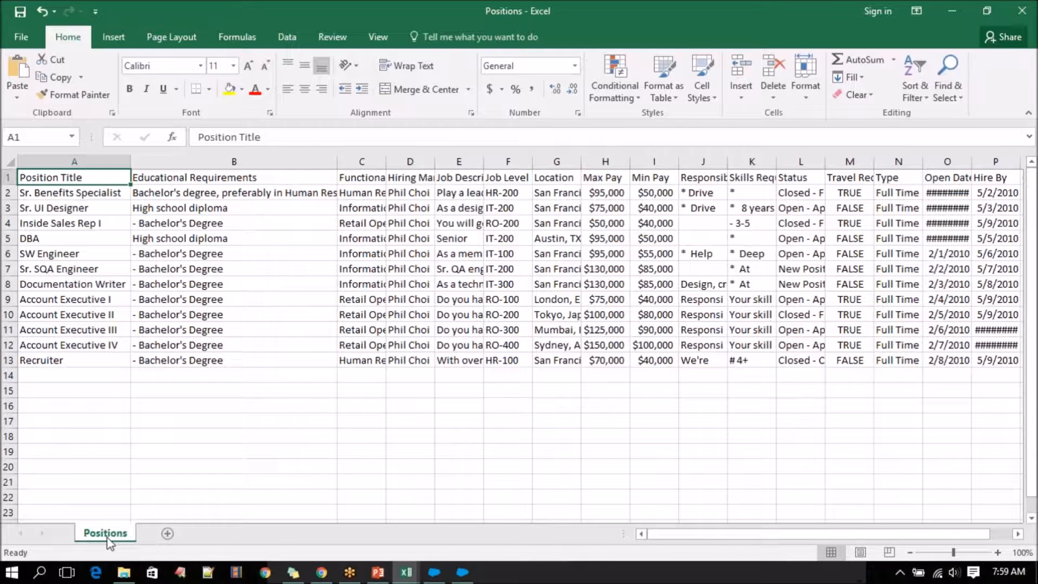
left_click(9, 177)
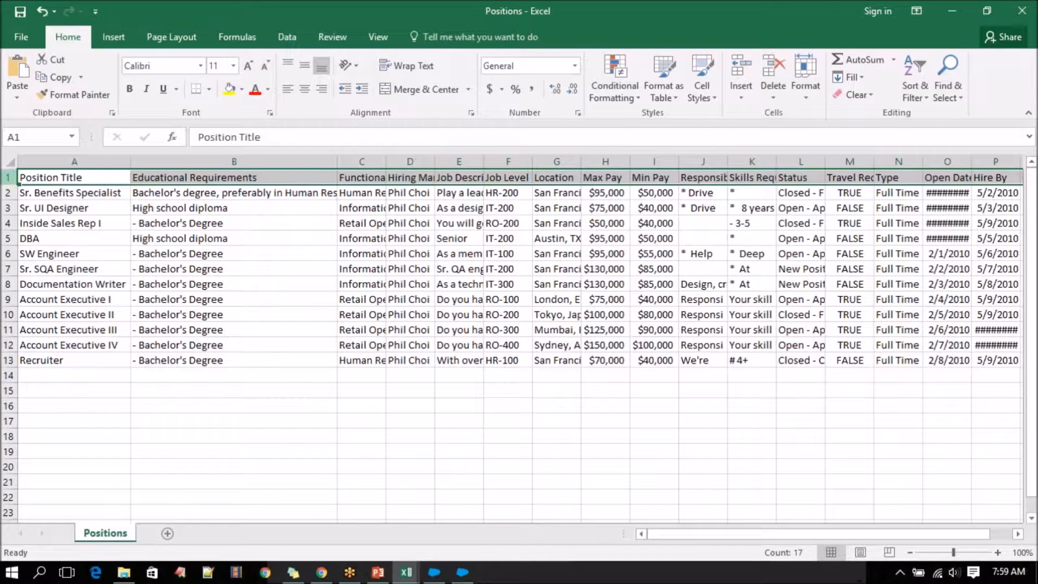
Bold the header row of the Positions sheet and fit the Functional Area column to its contents.
key("ctrl+b")
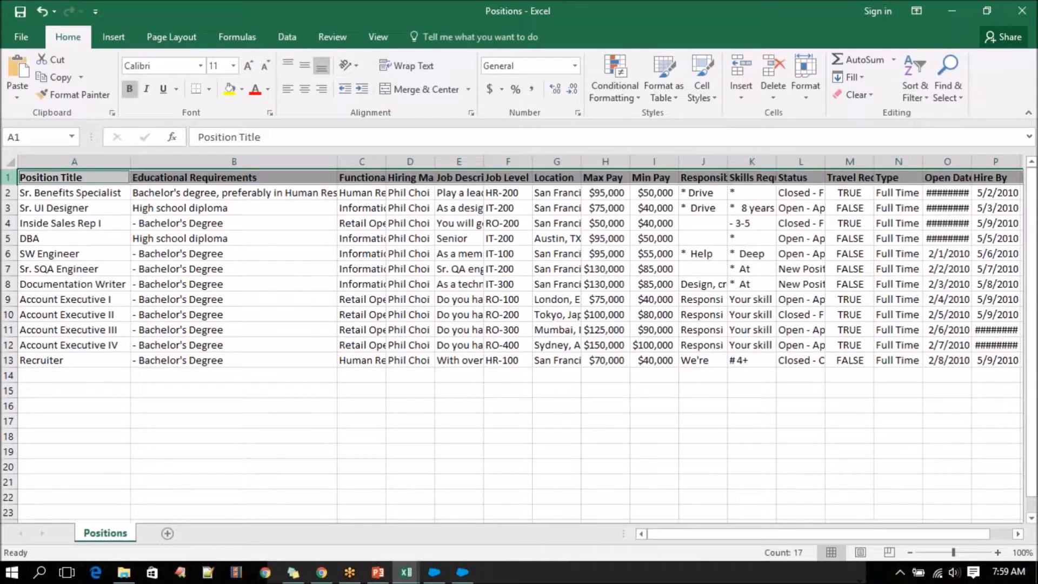
double_click(385, 161)
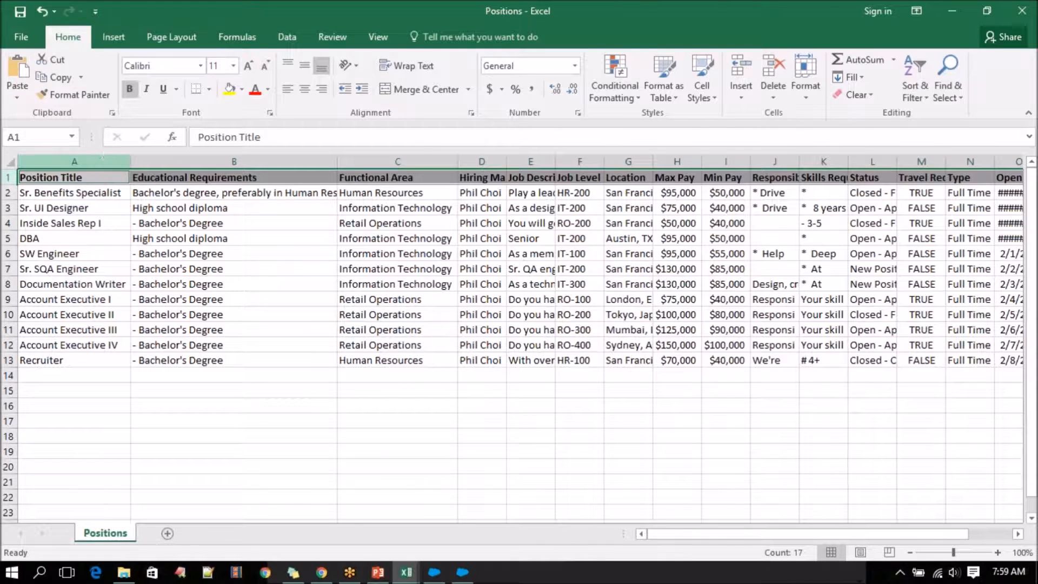
Highlight the Position Title and Educational Requirements columns, followed by record rows 2 to 4, to examine the sheet's structure.
left_click(75, 157)
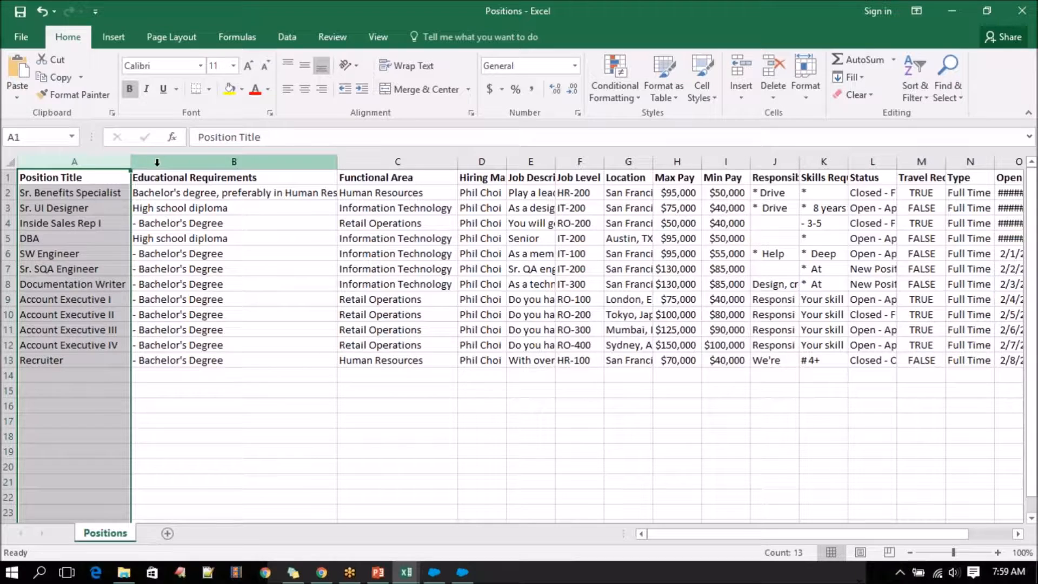
left_click(186, 162)
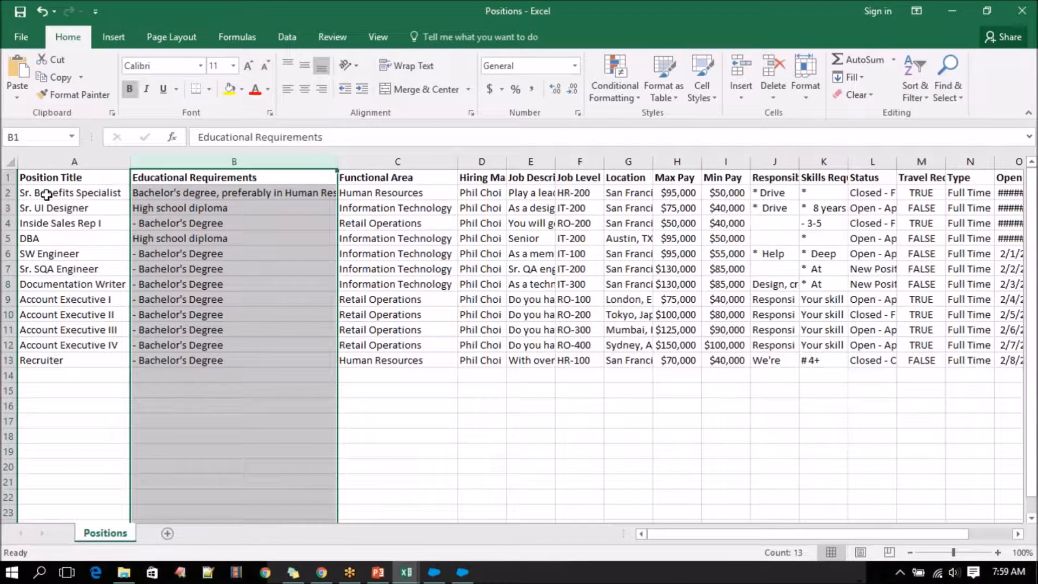
left_click(8, 192)
left_click(8, 209)
left_click(7, 219)
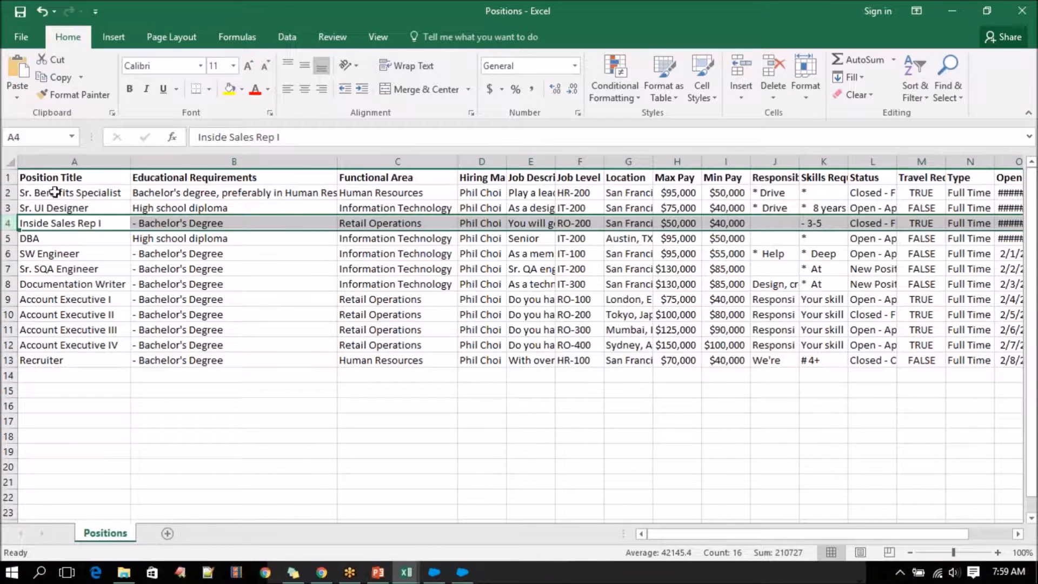
Compare the Position Title and Educational Requirements headers with the first record's values, continuing through its Functional Area and Hiring Manager cells.
left_click(66, 177)
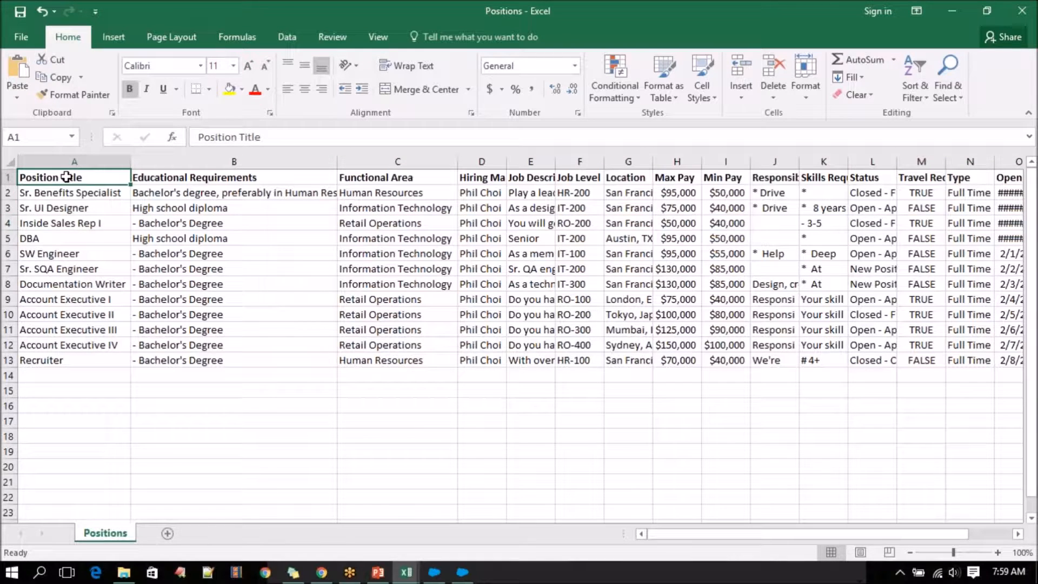
left_click(66, 192)
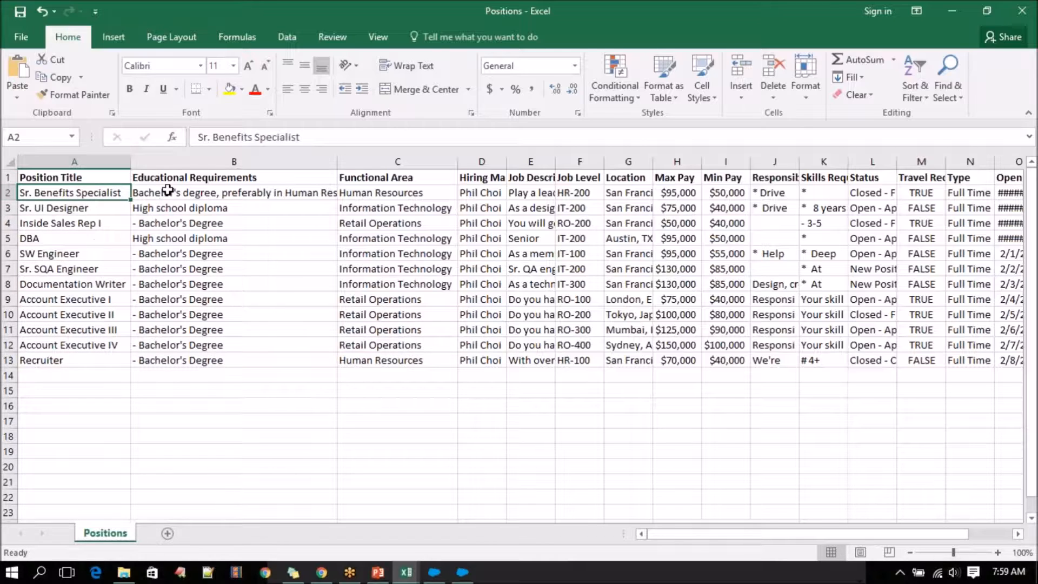
left_click(185, 176)
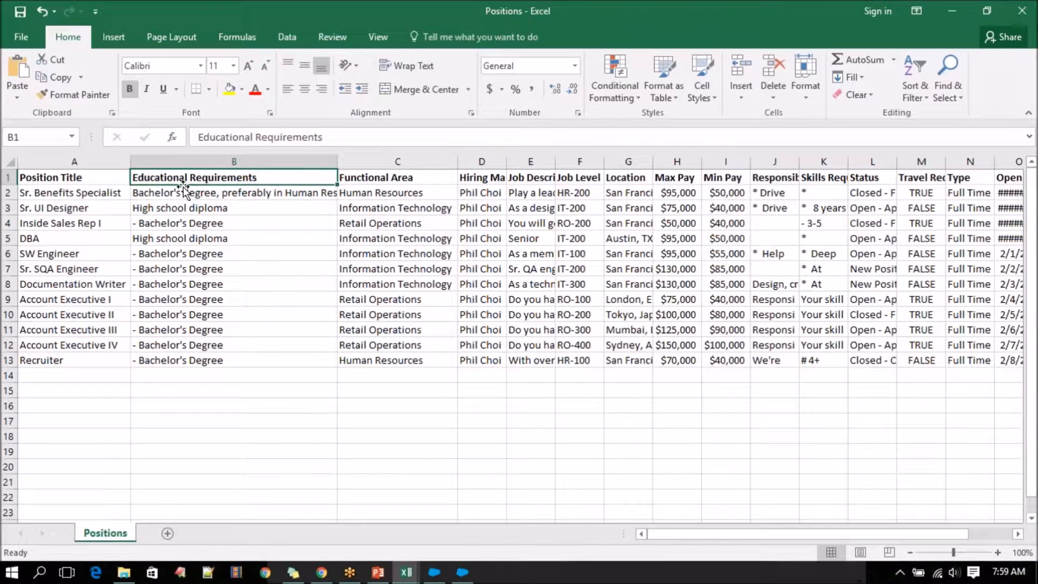
key("Down")
left_click(57, 192)
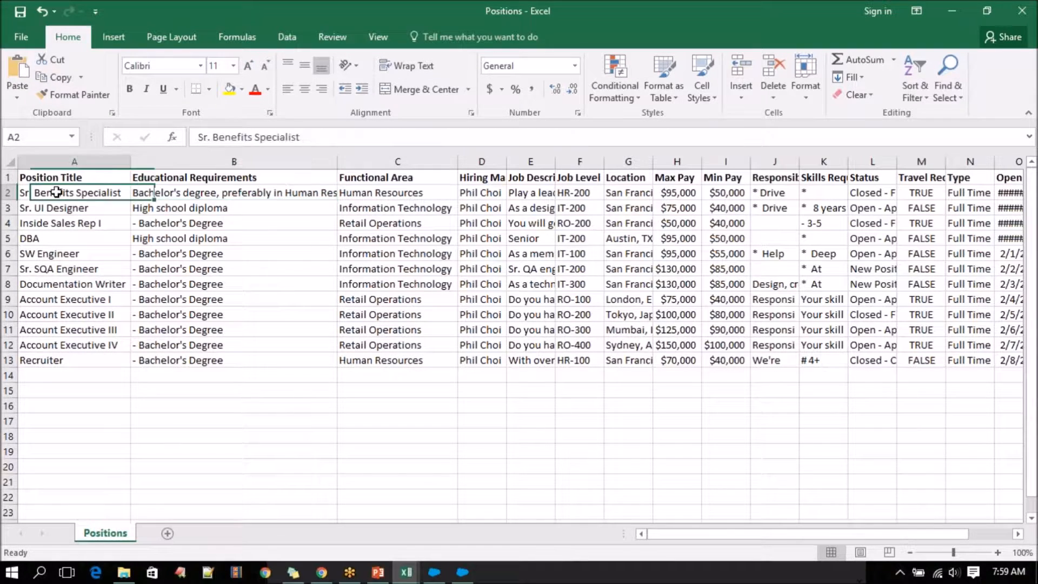
left_click(377, 194)
left_click(475, 196)
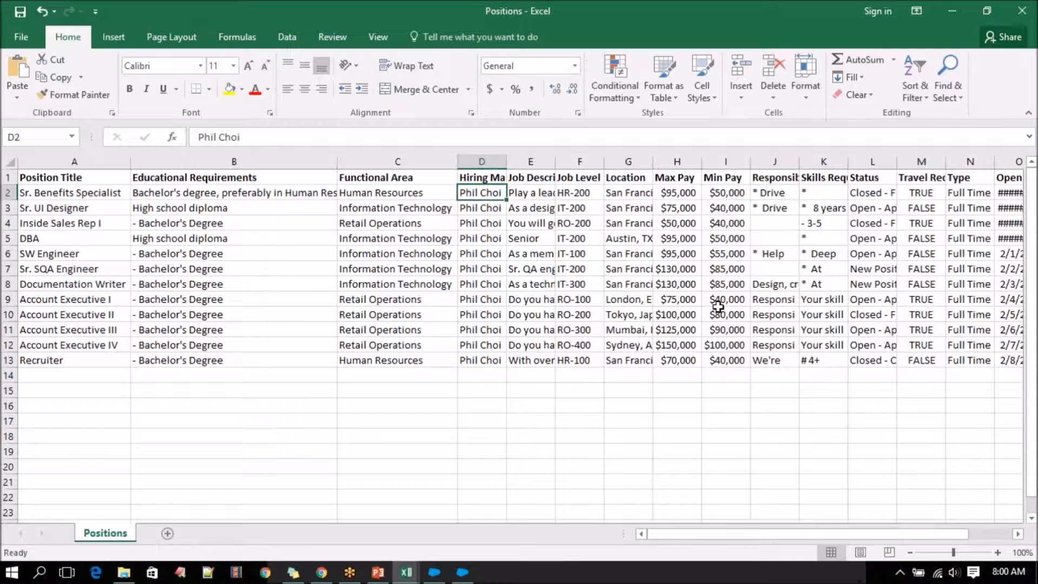
Save the sheet as Positions in CSV (Comma delimited) format in the current RecruitingApp-9_0 folder, replacing the existing file and keeping the format.
left_click(21, 39)
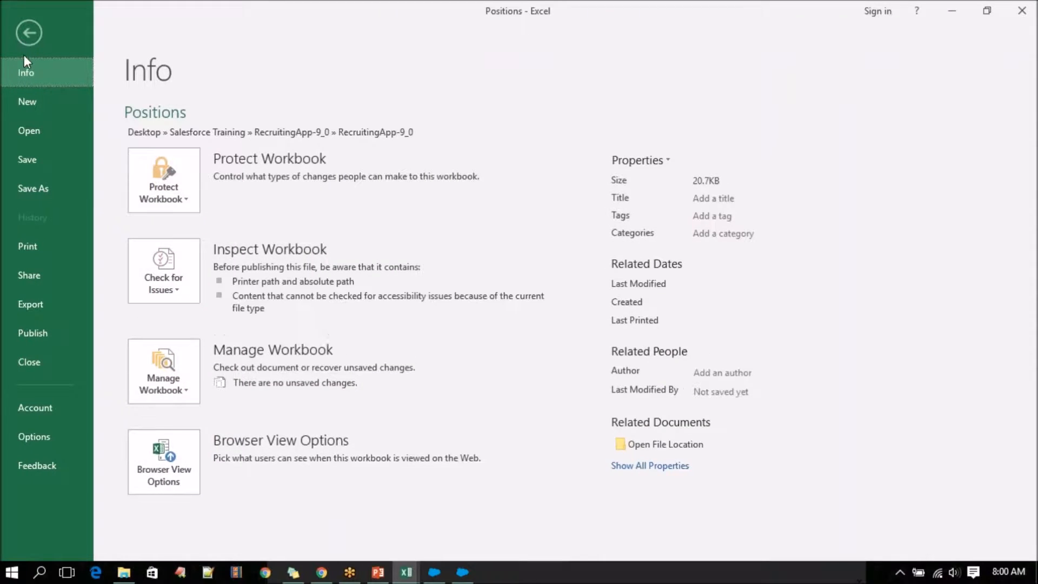
left_click(23, 189)
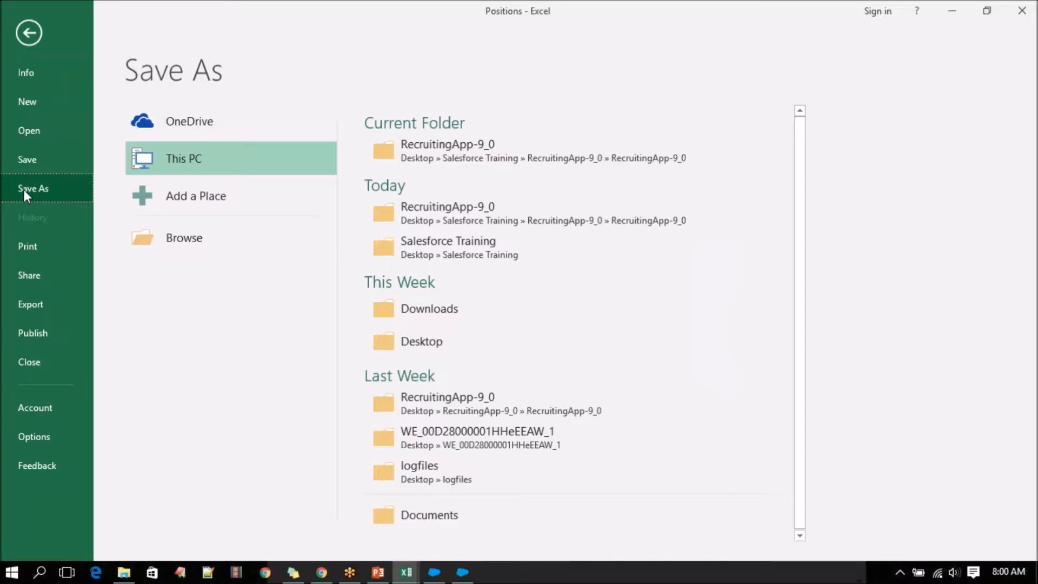
left_click(501, 154)
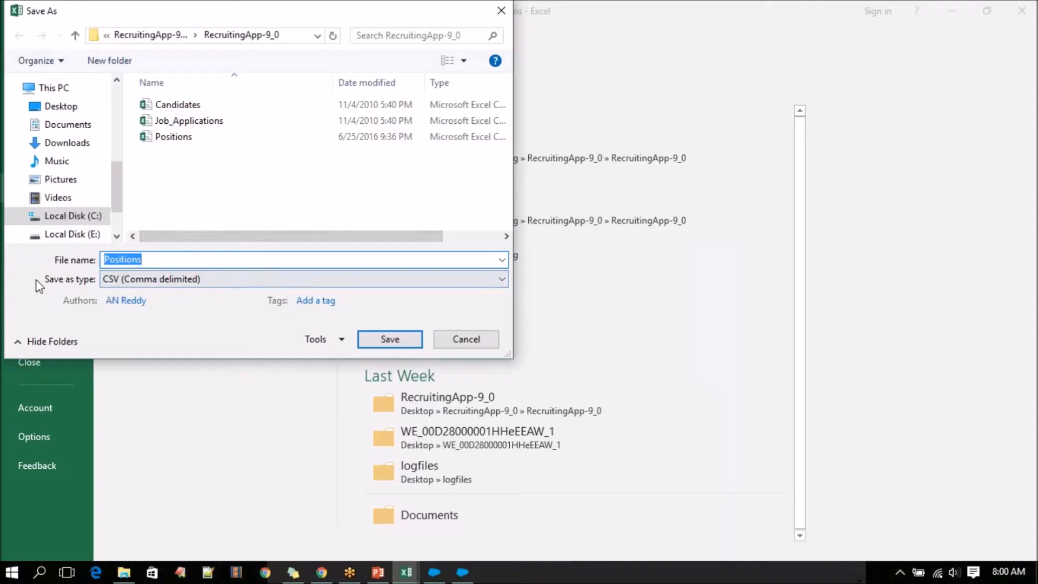
left_click(139, 279)
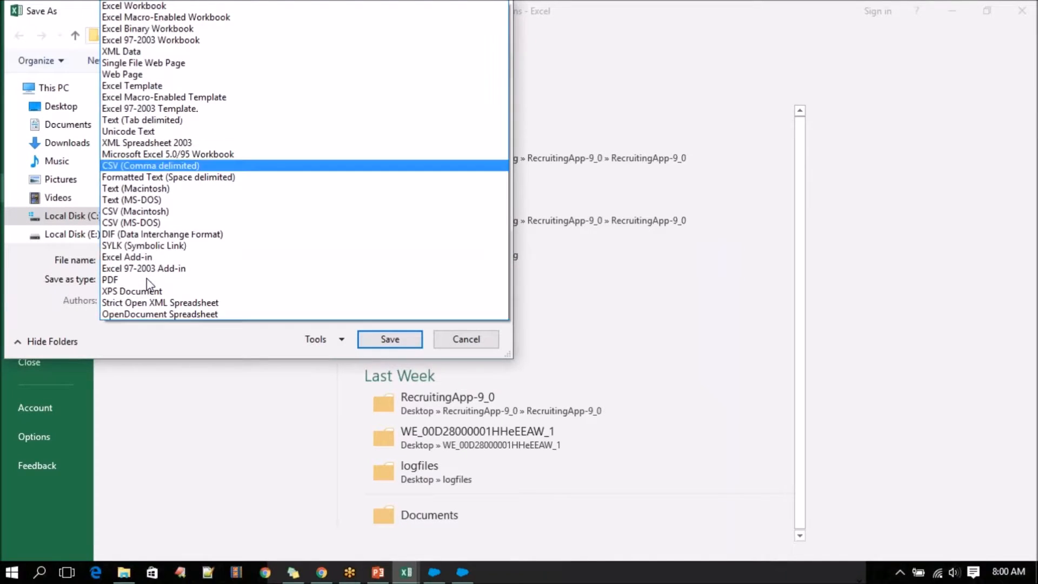
left_click(181, 166)
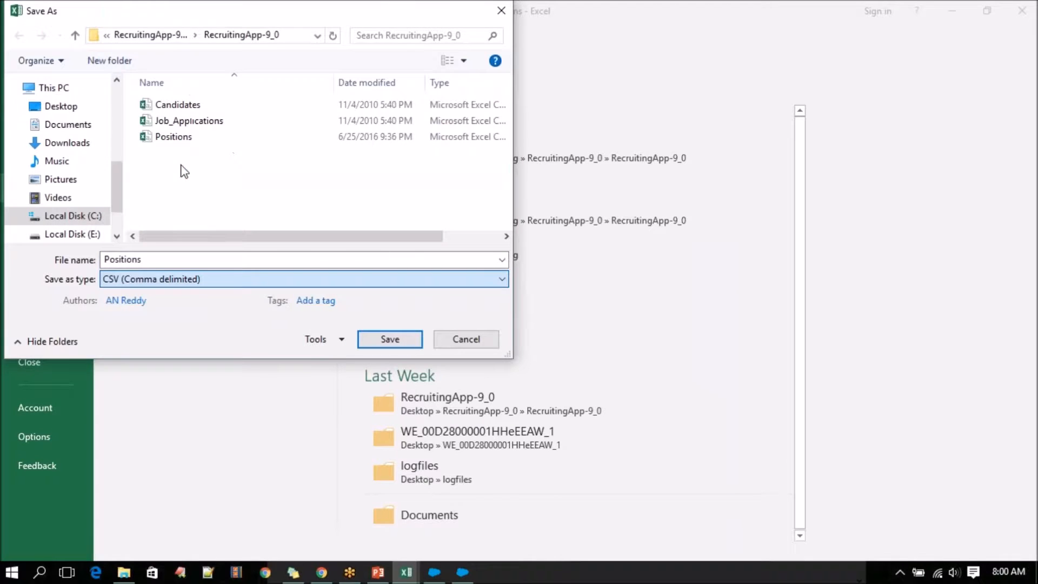
left_click(386, 344)
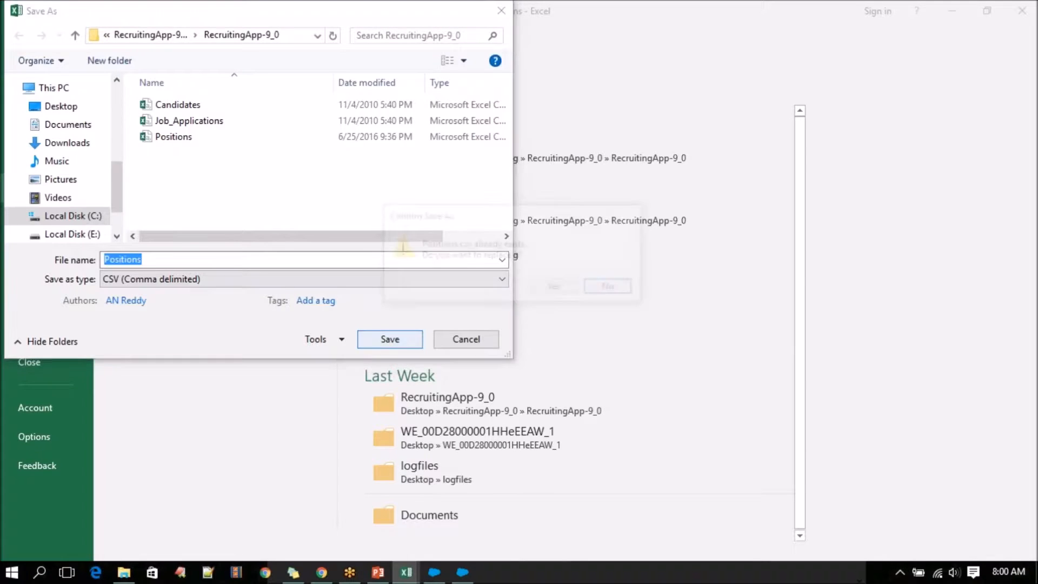
left_click(556, 290)
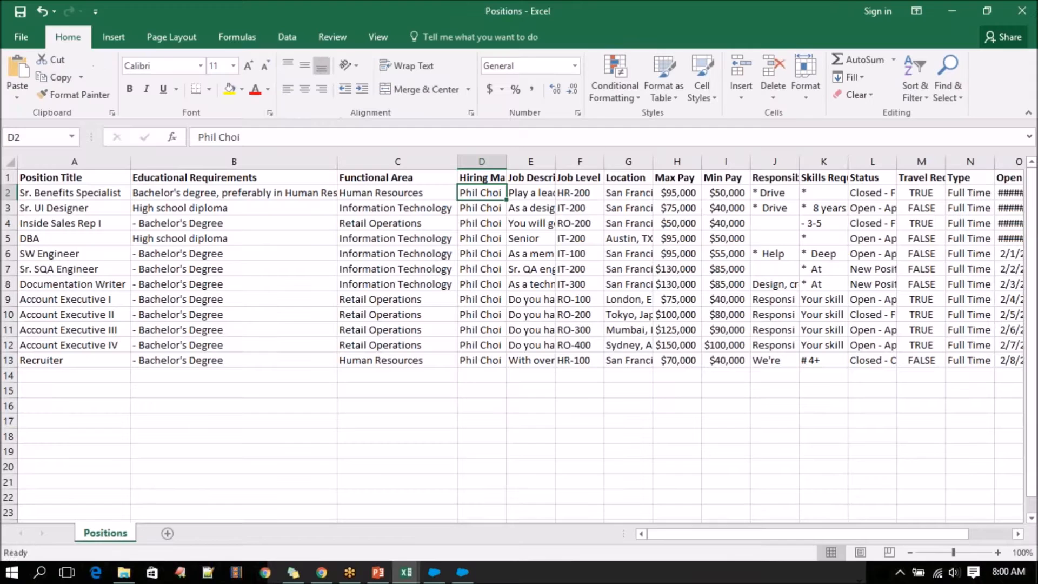
left_click(457, 334)
Fit the Hiring Manager, Job Description, Close Date, Hire By, Open Date and Travel Required columns to their contents.
double_click(507, 161)
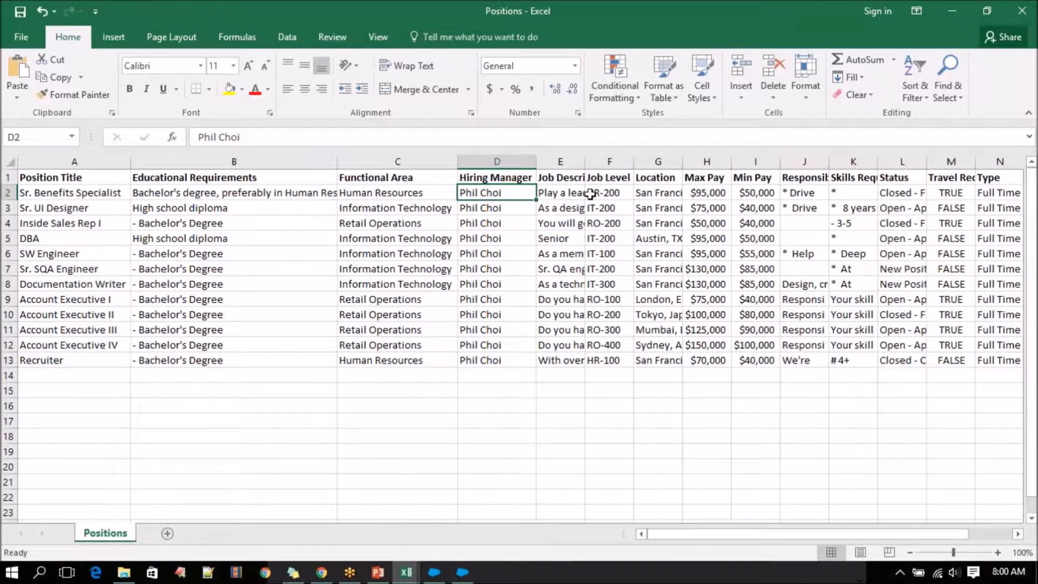
double_click(585, 161)
left_click_drag(712, 537, 818, 540)
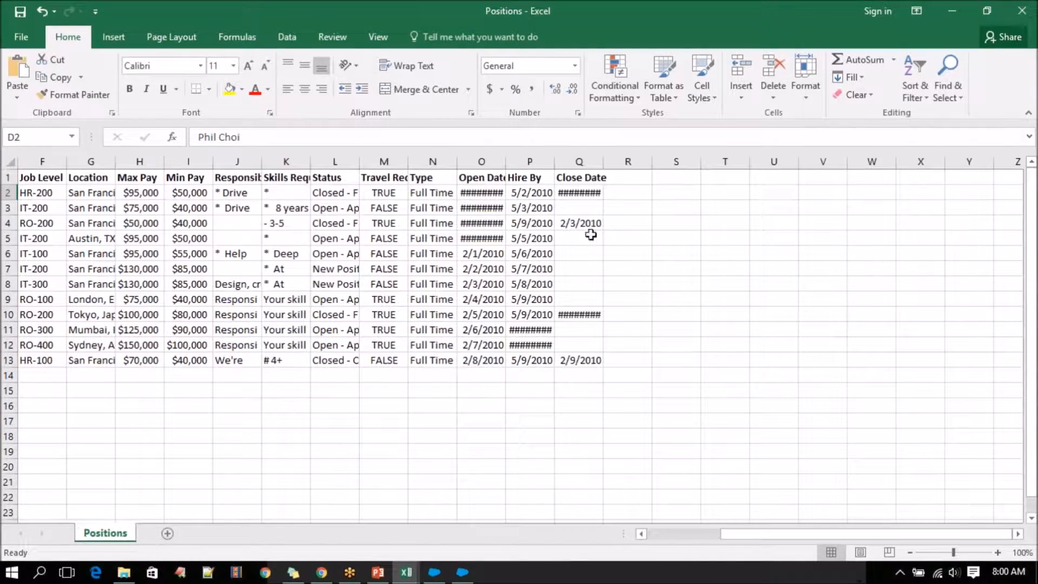
double_click(603, 163)
left_click(603, 163)
double_click(551, 161)
double_click(505, 161)
double_click(452, 164)
double_click(407, 161)
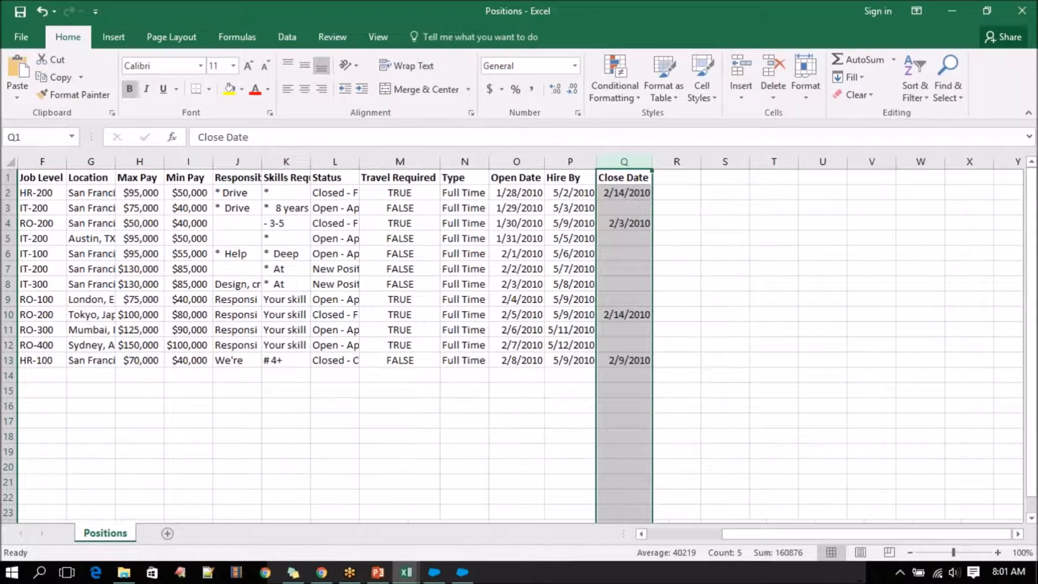
Fit the Status, Skills Required and Responsibilities columns to their contents and return to the sheet's first columns.
double_click(364, 161)
double_click(311, 162)
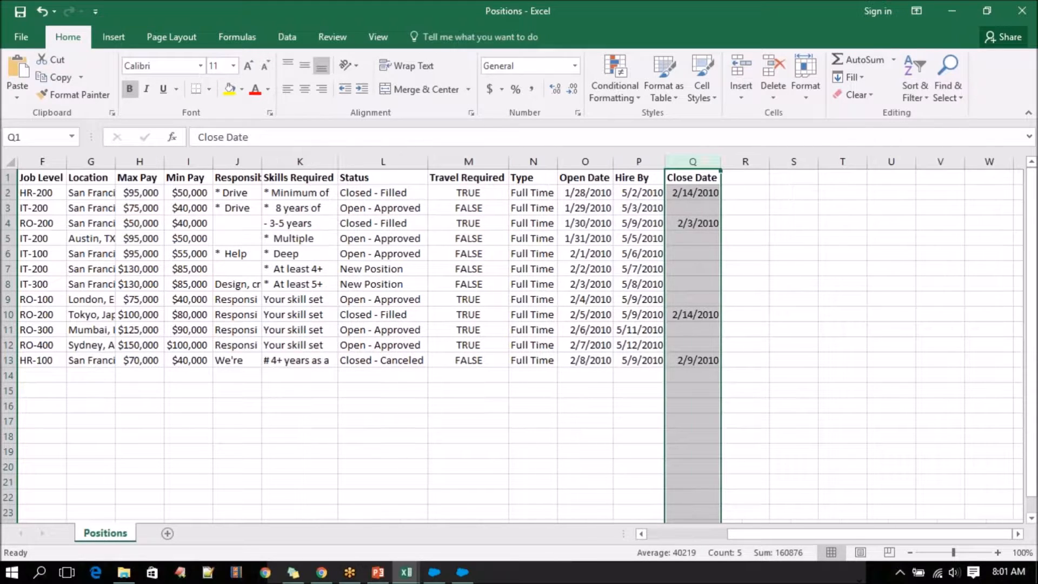
double_click(260, 161)
double_click(261, 161)
double_click(209, 164)
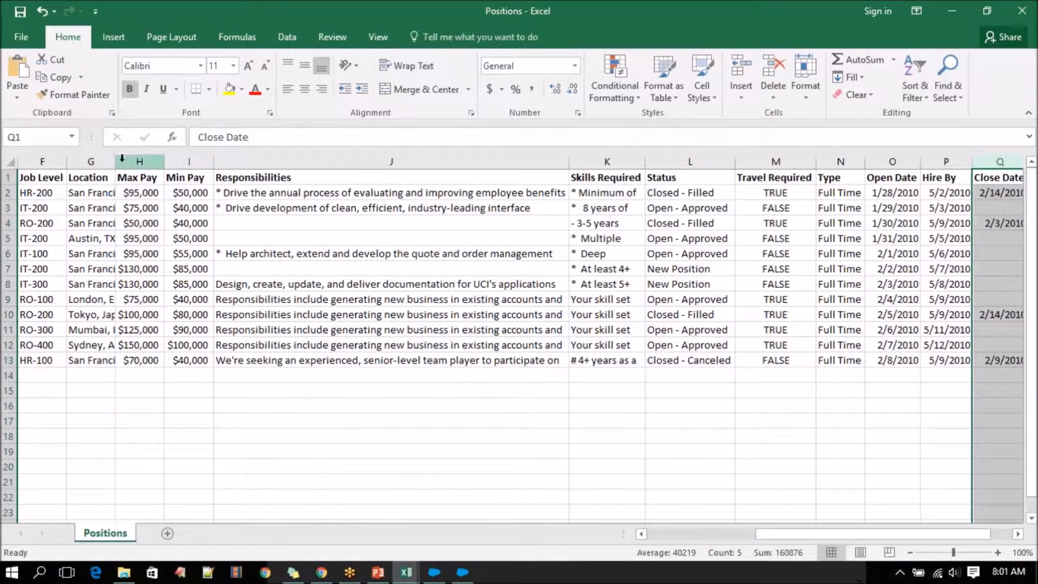
double_click(64, 161)
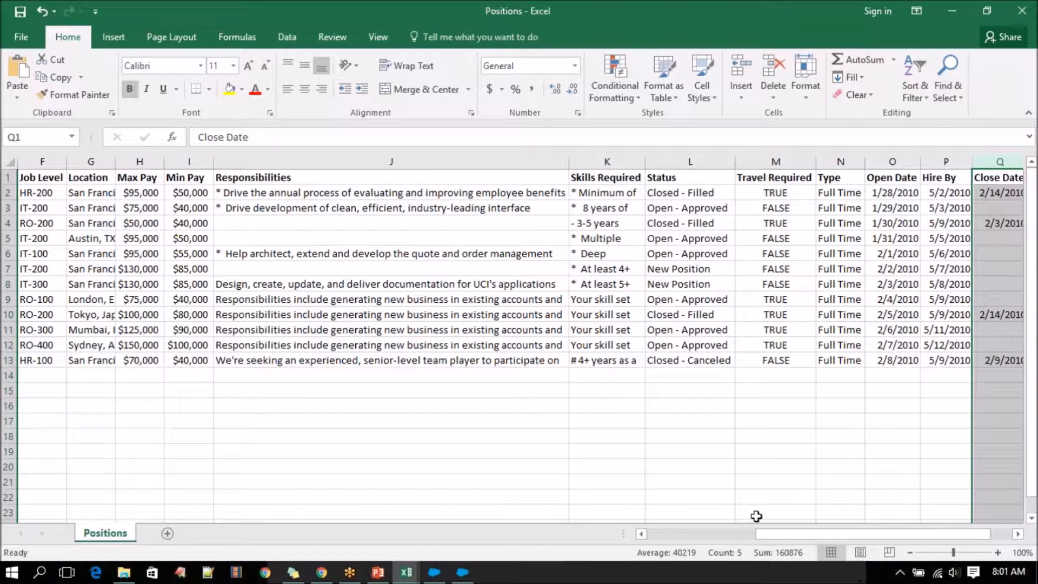
left_click_drag(777, 534, 653, 531)
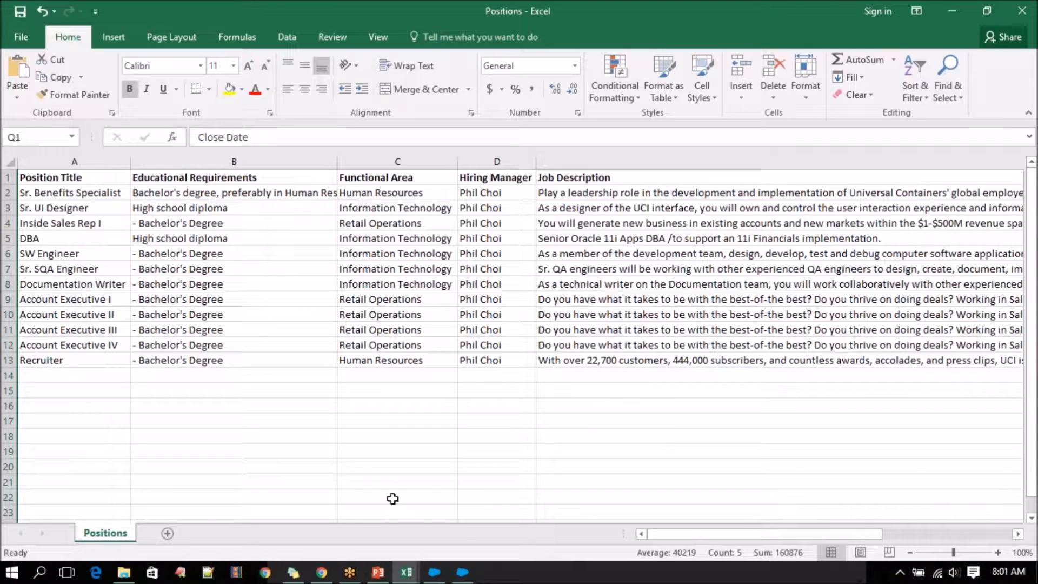
Create a new Excel worksheet named PositionInsert in the nested RecruitingApp-9_0 folder in File Explorer and open it.
left_click(120, 574)
right_click(293, 246)
mouse_move(378, 420)
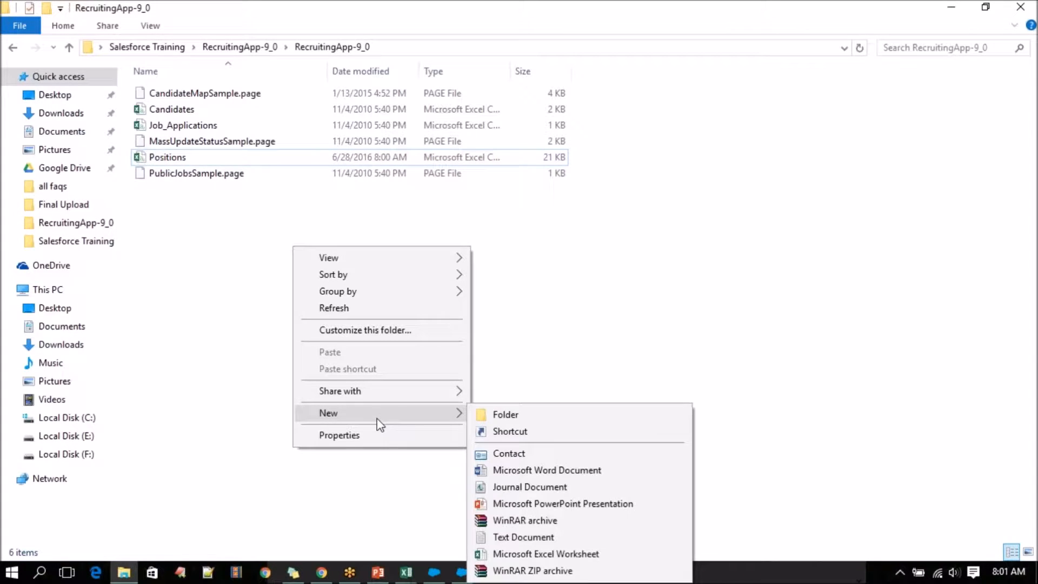
left_click(546, 554)
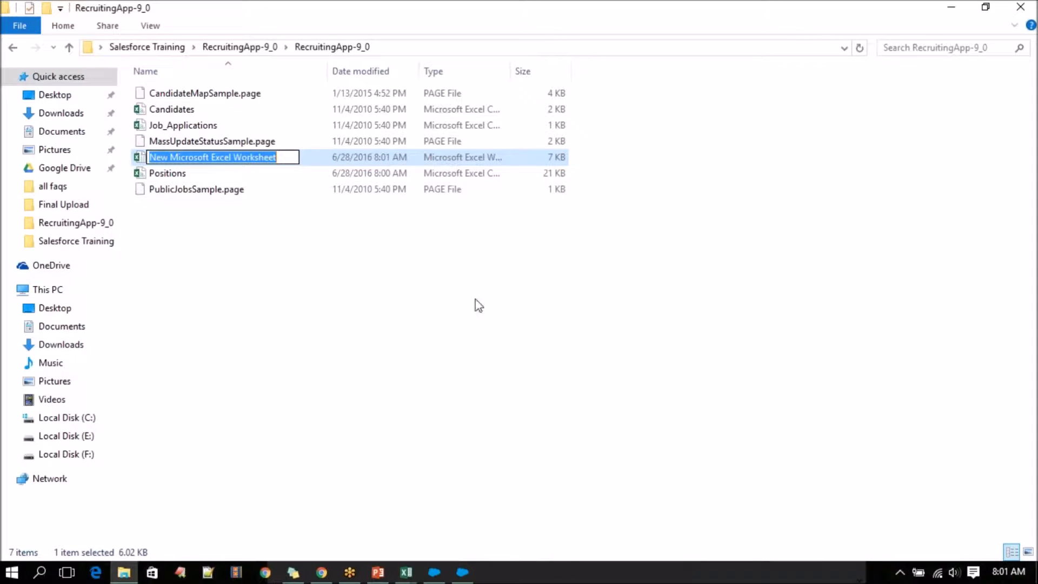
type("P")
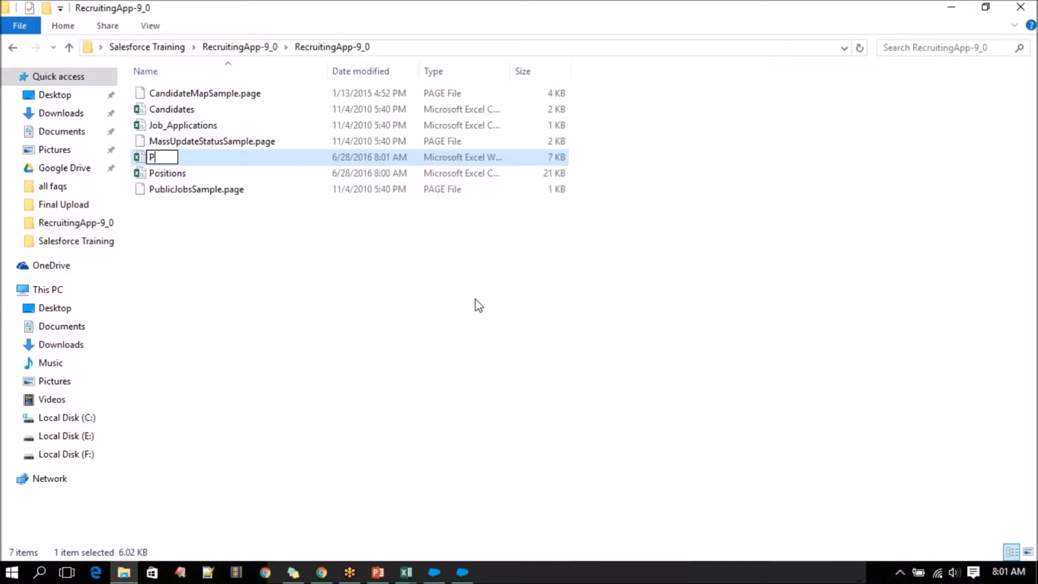
type("osition")
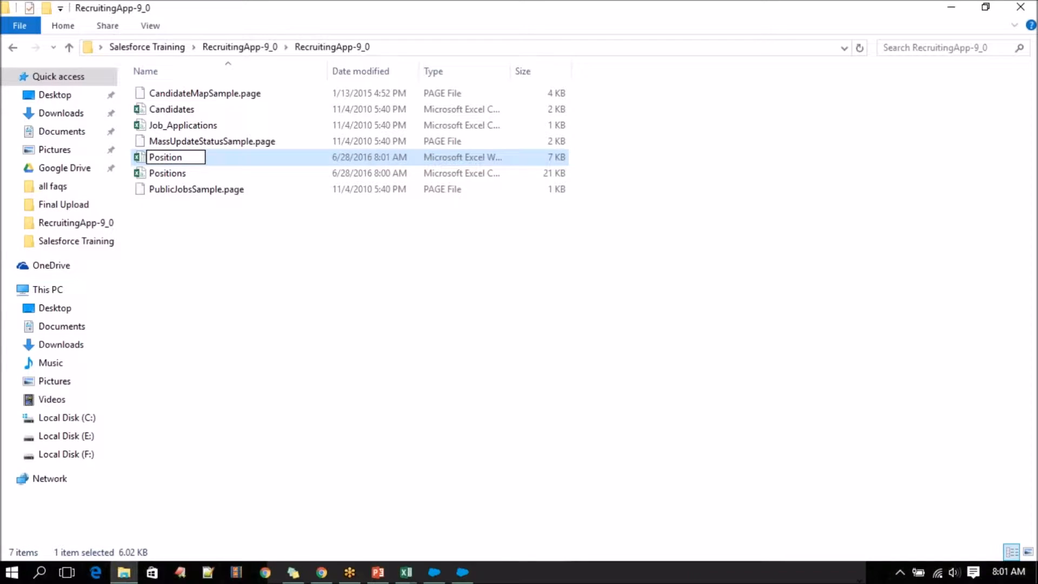
type("Insert")
key("Return")
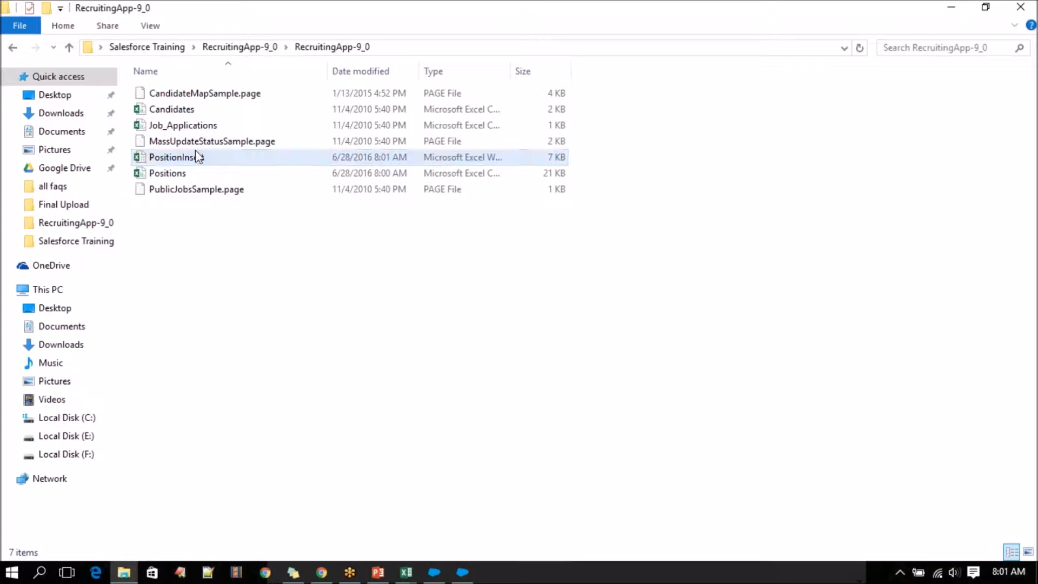
double_click(202, 159)
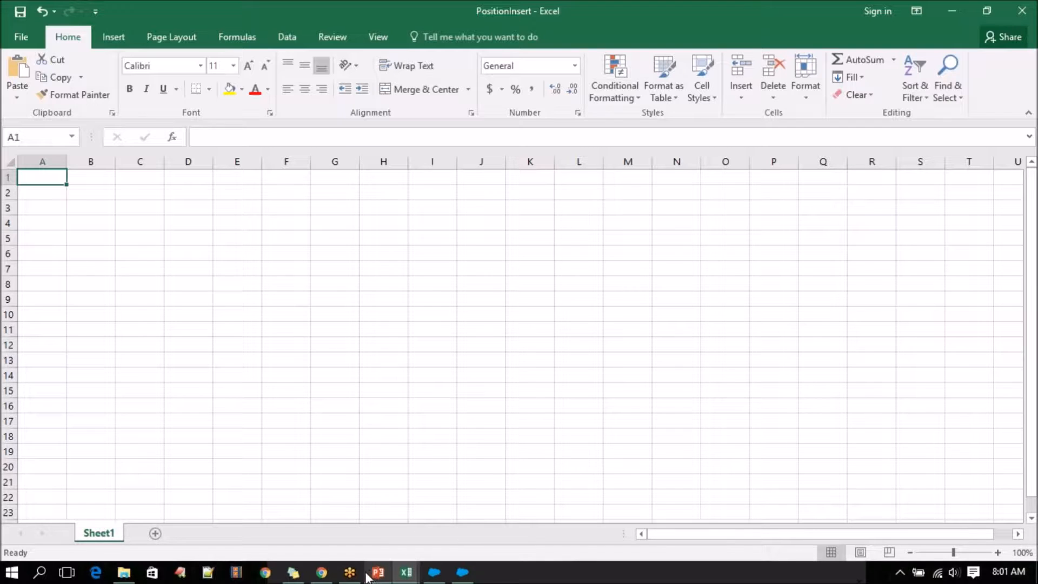
Switch to Salesforce in Chrome, go to the Positions home page, and open the Position object's custom fields list.
left_click(322, 572)
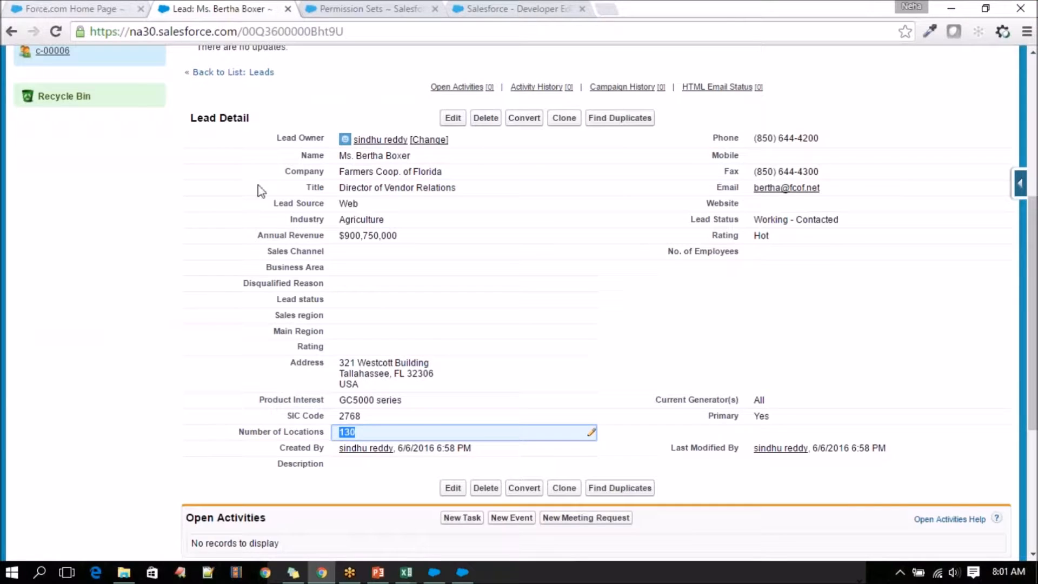
scroll(259, 190, "up", 6)
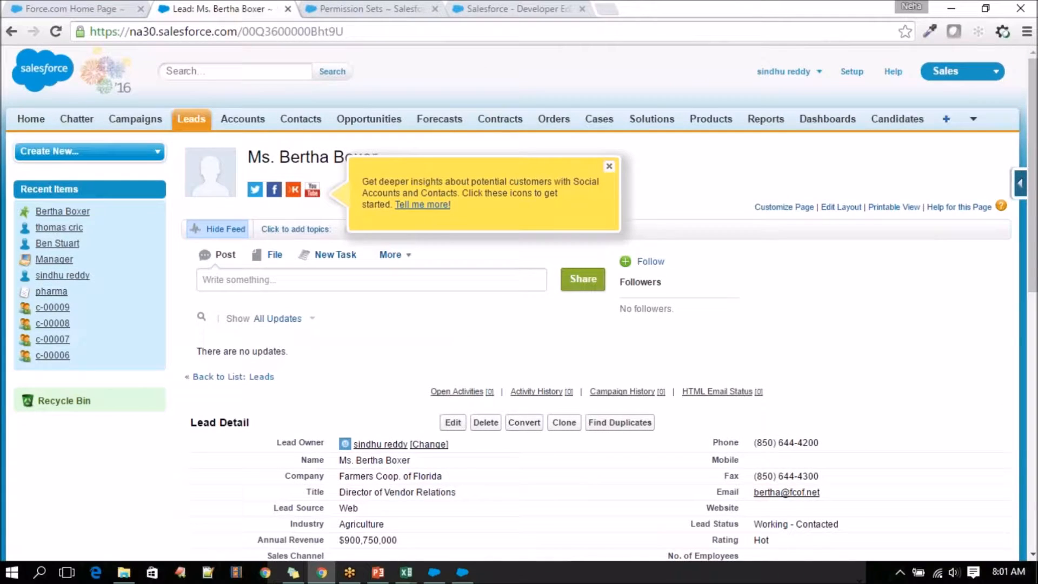
left_click(973, 119)
left_click(886, 158)
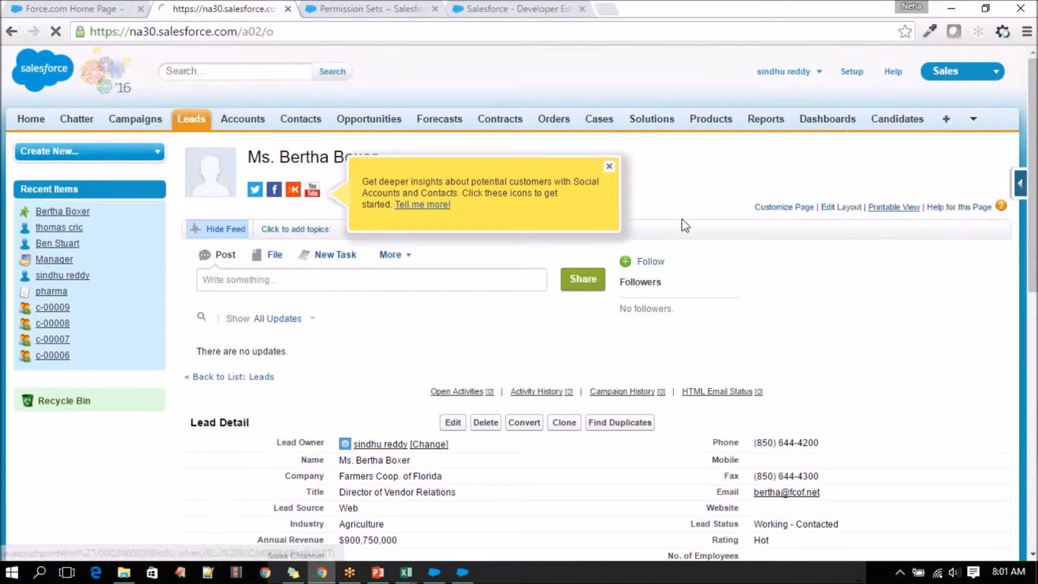
left_click(1032, 188)
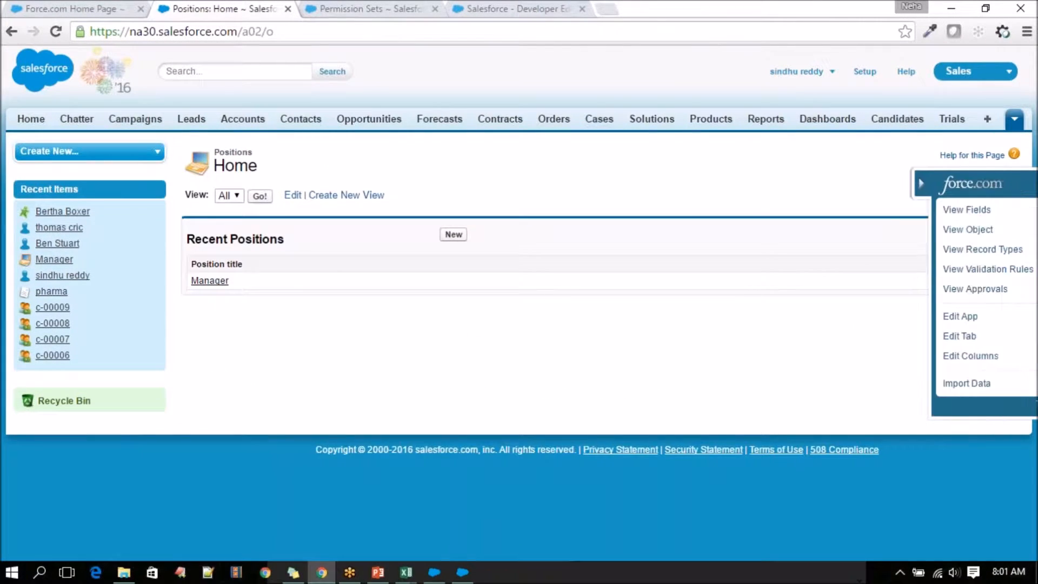
left_click(893, 214)
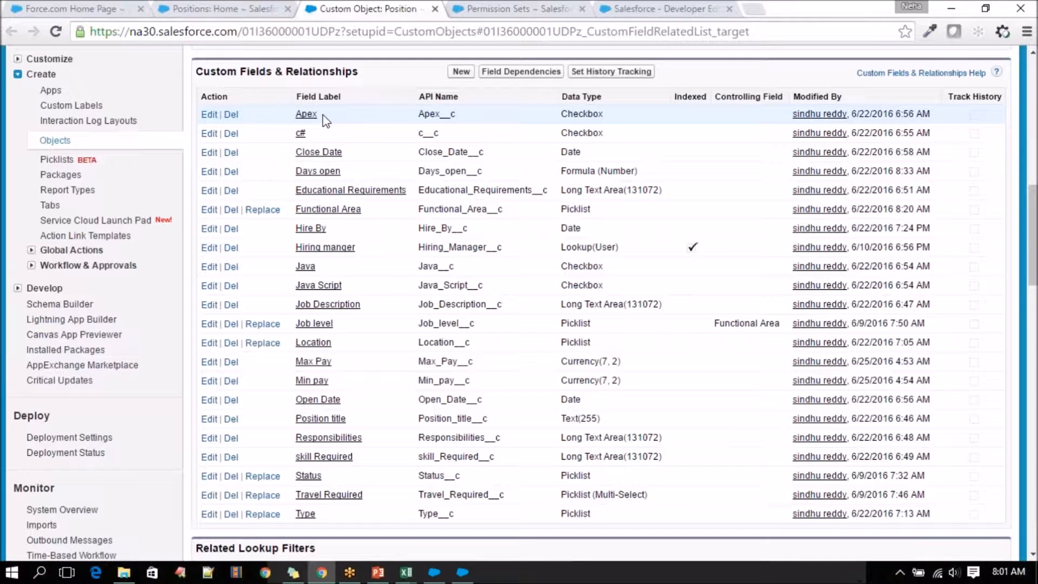
Copy the Position title label from the Position object's standard fields and switch to the PositionInsert workbook in Excel.
left_click_drag(325, 120, 295, 115)
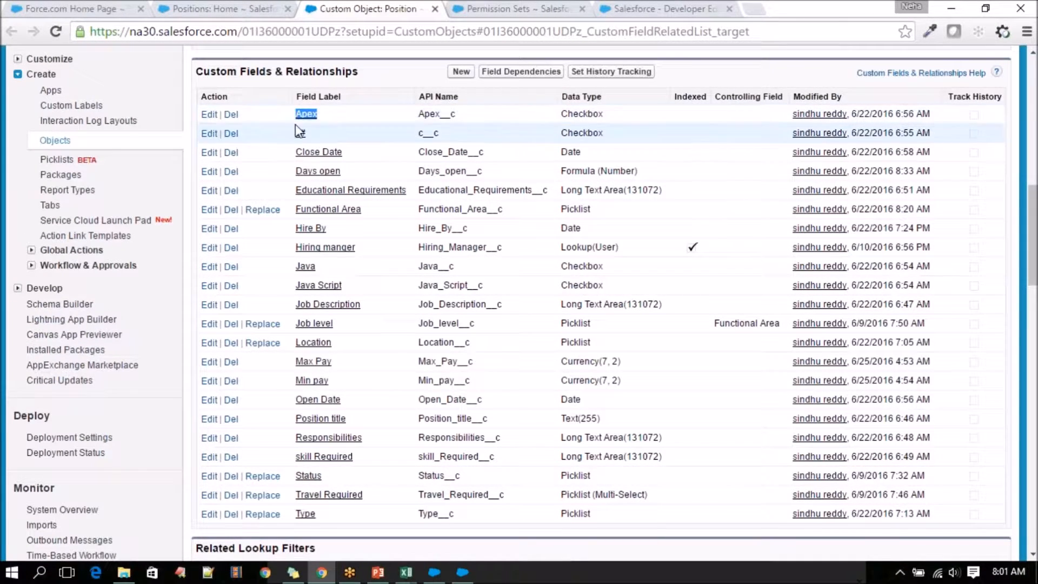
scroll(379, 260, "up", 5)
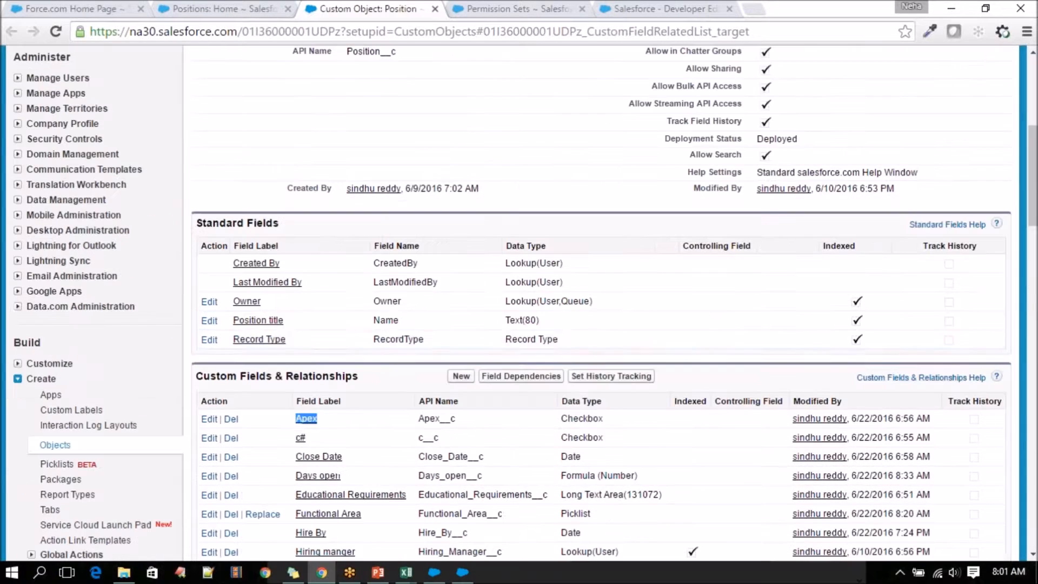
scroll(284, 254, "down", 1)
left_click_drag(285, 245, 232, 244)
key("ctrl+c")
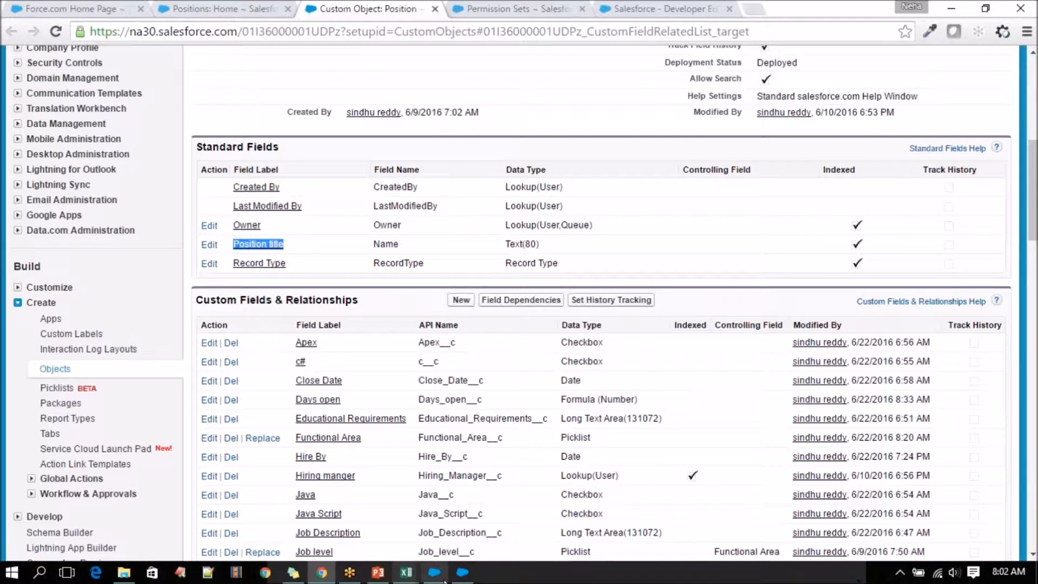
left_click(406, 572)
mouse_move(482, 484)
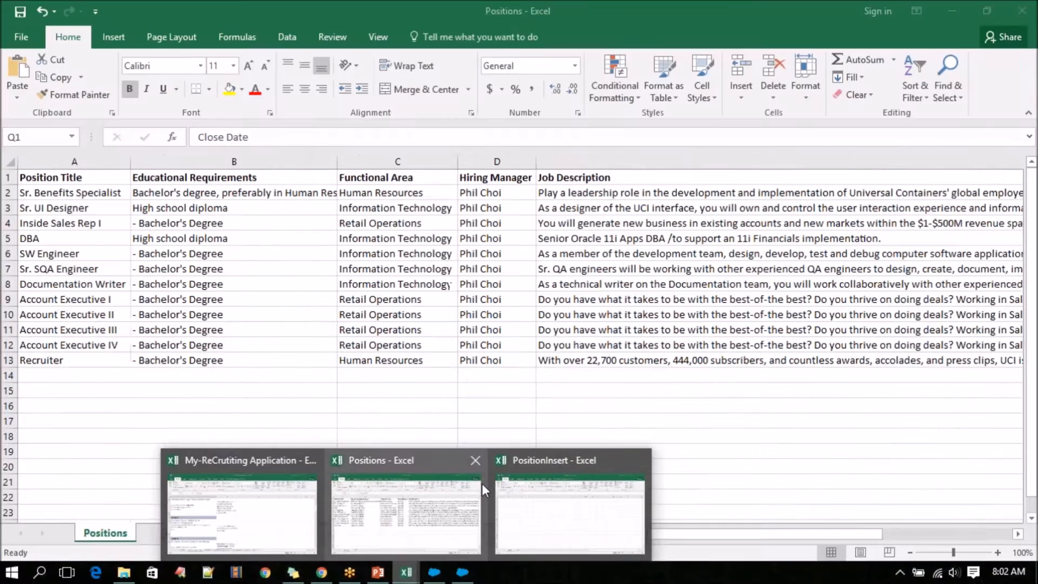
left_click(476, 462)
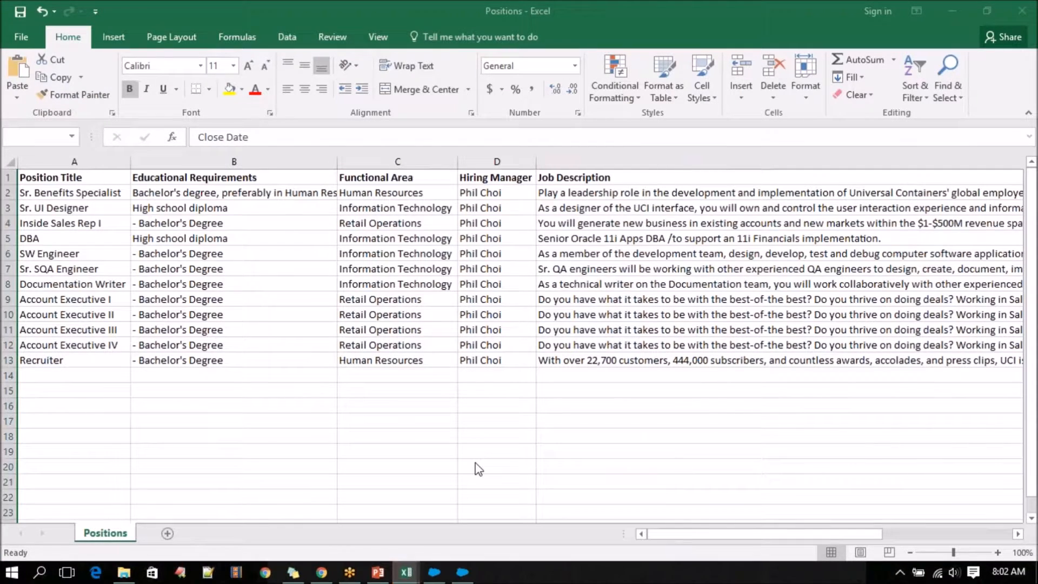
left_click(572, 307)
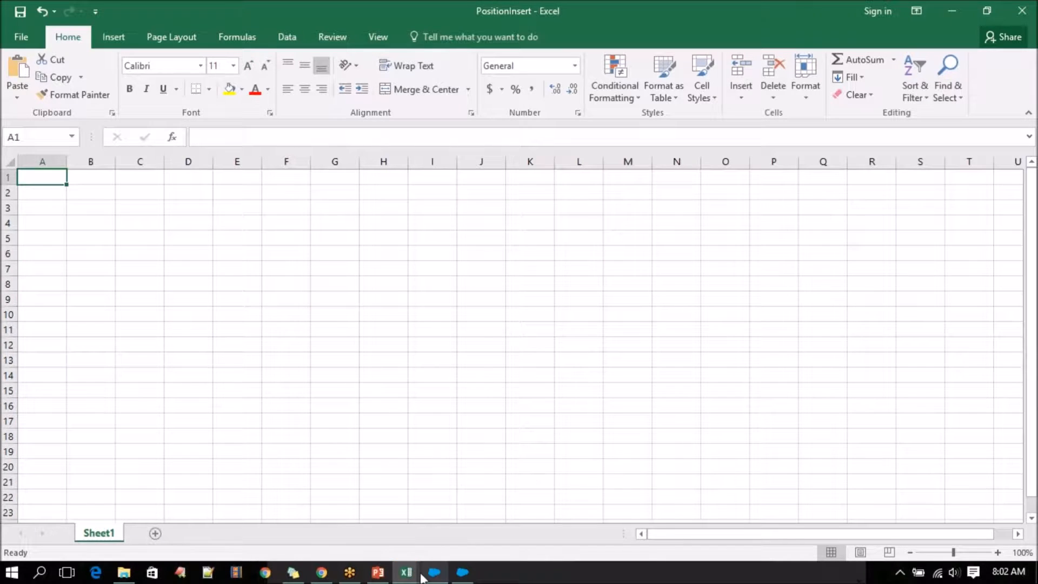
mouse_move(420, 571)
left_click(542, 518)
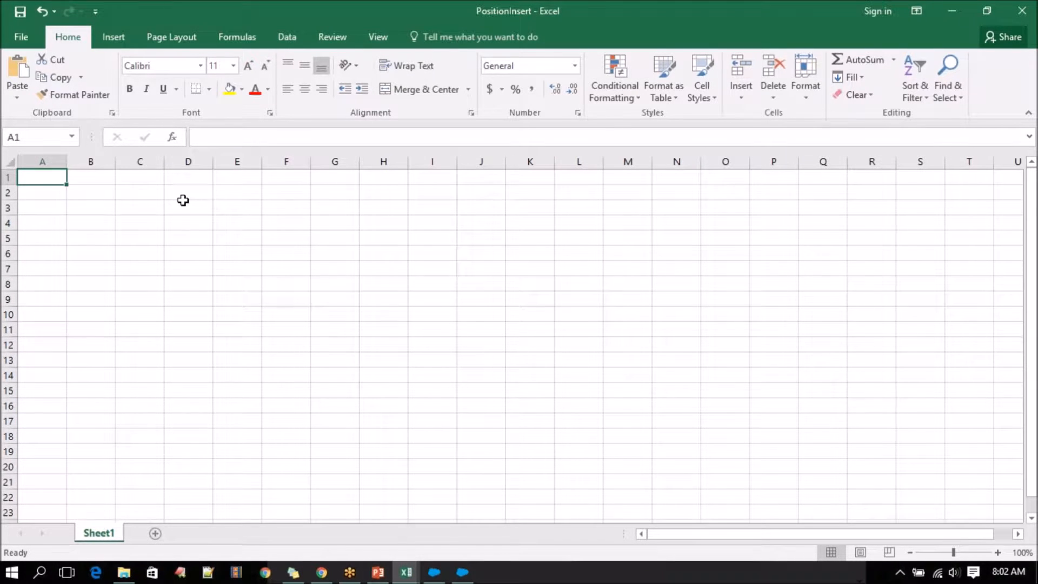
Paste Position title into cell A1 with the destination formatting and fit column A to its contents.
key("ctrl+v")
left_click(100, 211)
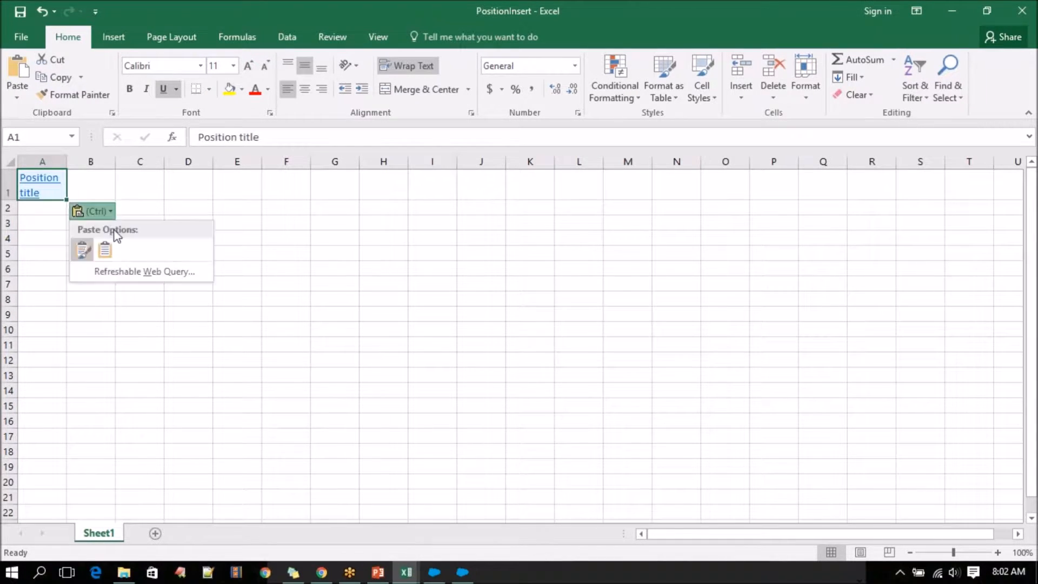
left_click(106, 251)
double_click(66, 162)
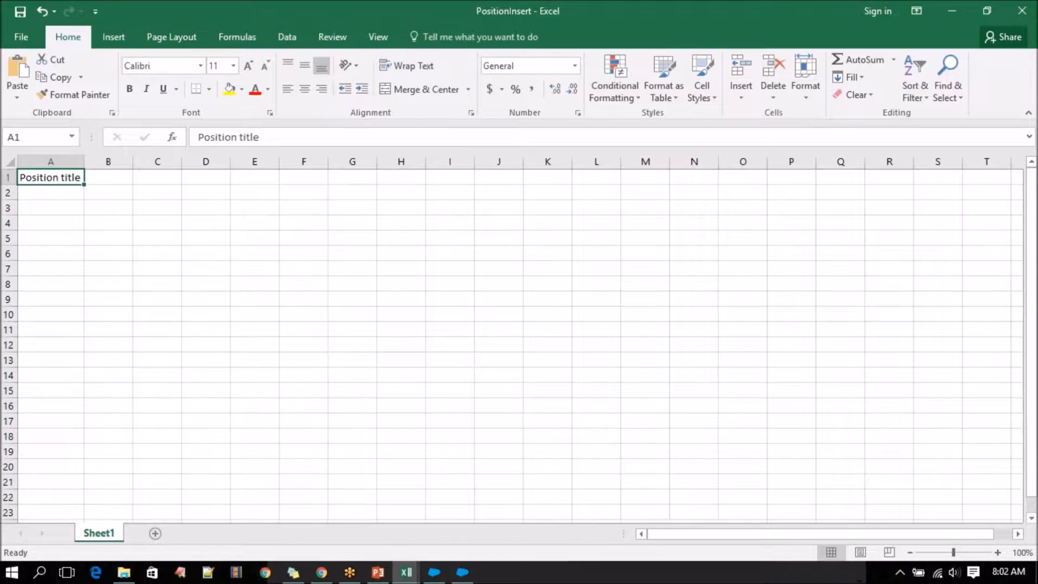
Copy the Apex field label from Salesforce in Chrome into cell B1 of PositionInsert, matching the destination formatting.
left_click(111, 181)
mouse_move(406, 570)
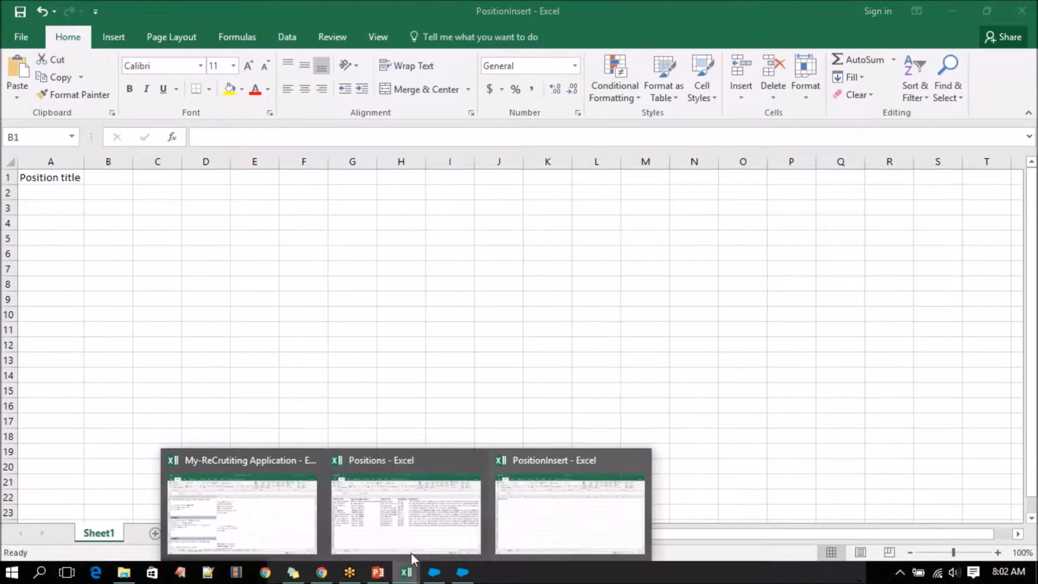
left_click(323, 573)
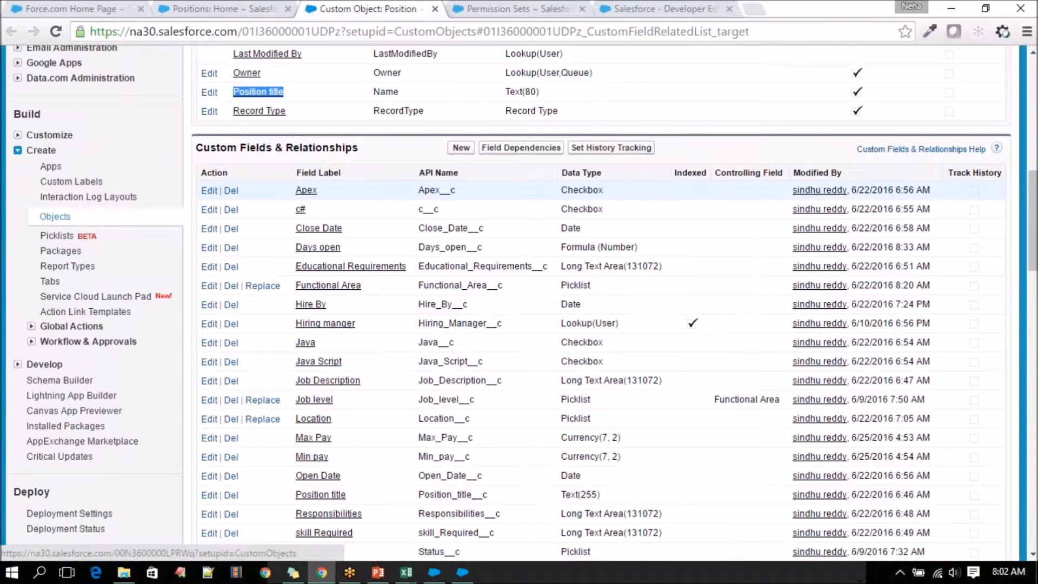
left_click_drag(331, 186, 294, 186)
key("ctrl+c")
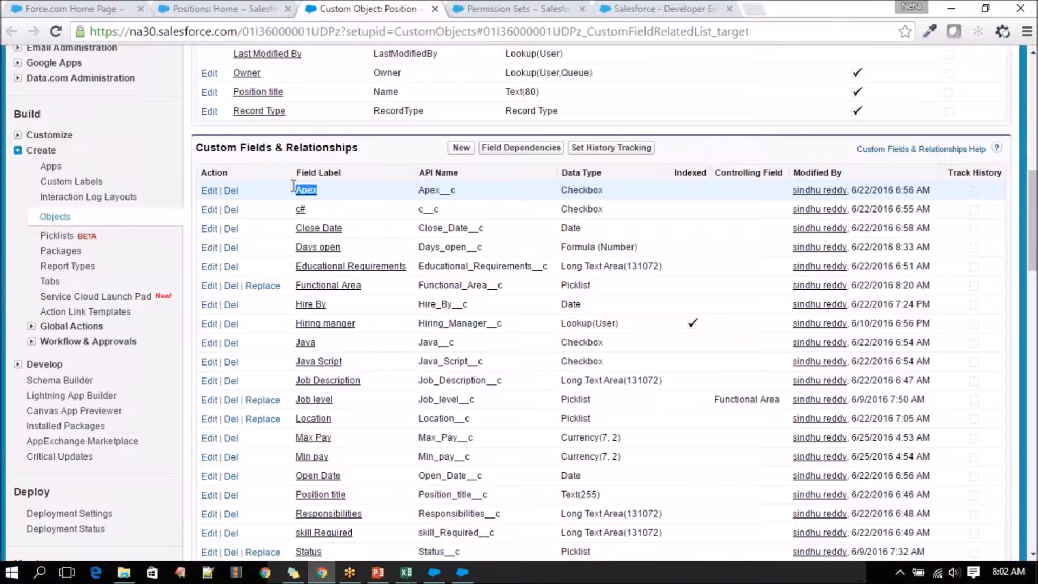
left_click(407, 572)
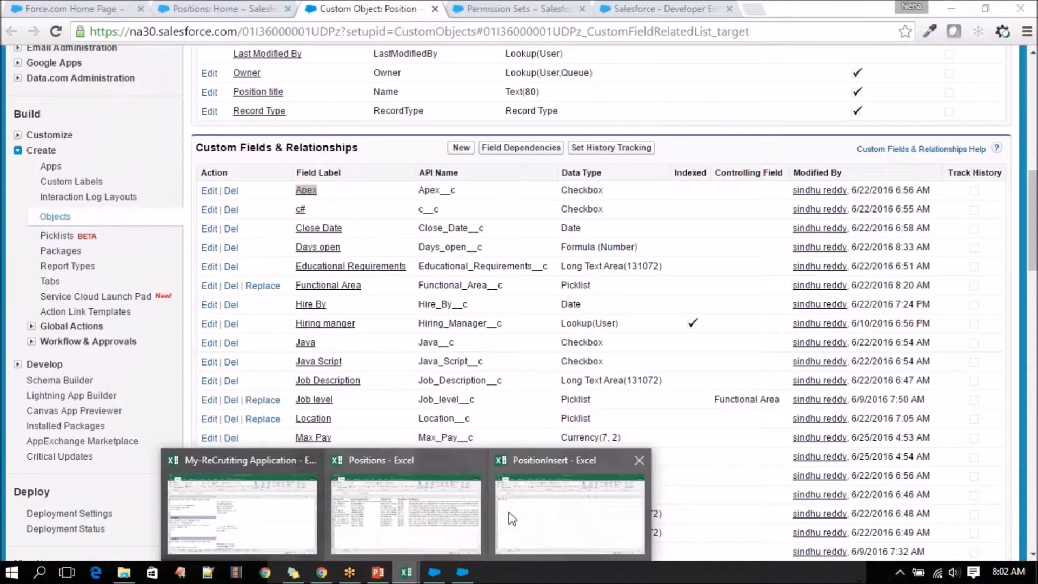
left_click(512, 519)
key("ctrl+v")
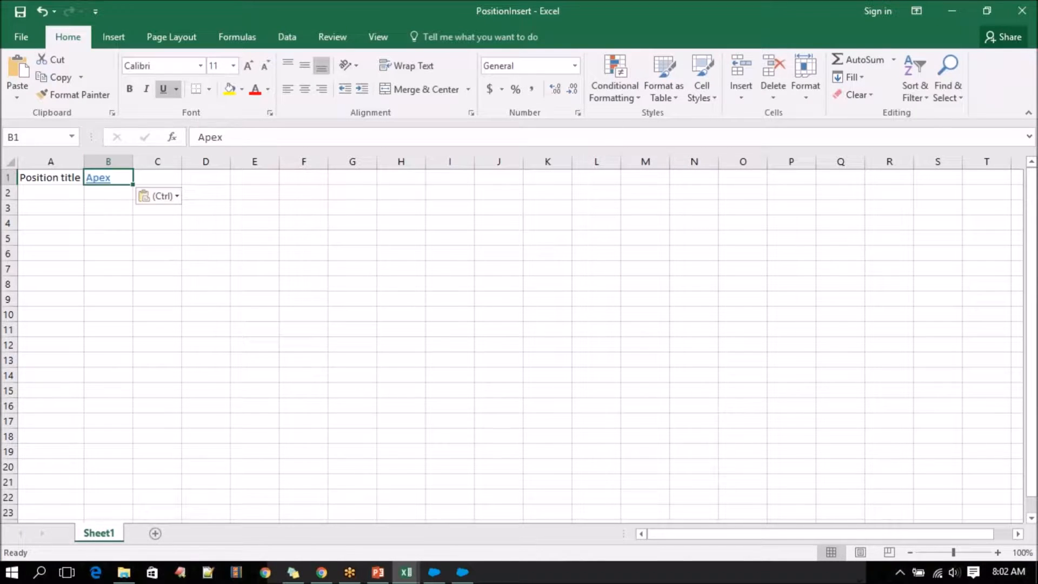
left_click(162, 196)
left_click(169, 234)
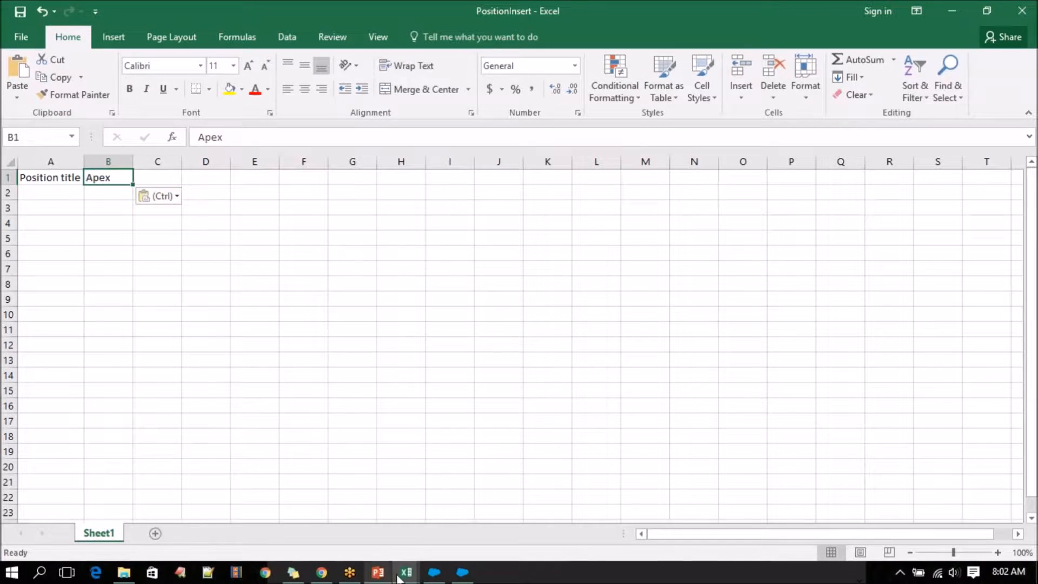
Copy the c# field label from the Salesforce custom fields list into cell C1 of PositionInsert without its link formatting.
left_click(324, 575)
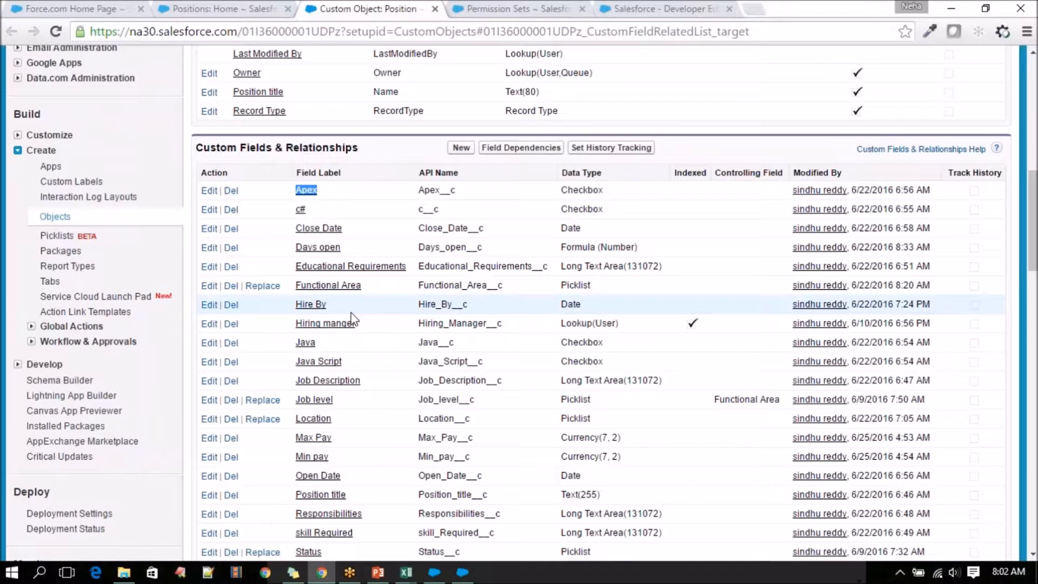
left_click(313, 213)
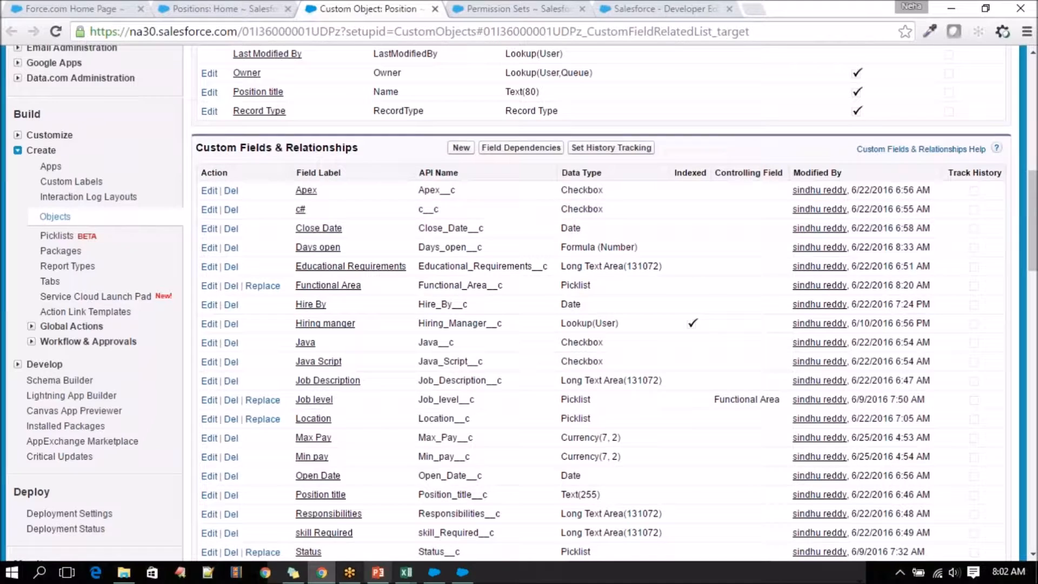
left_click(457, 534)
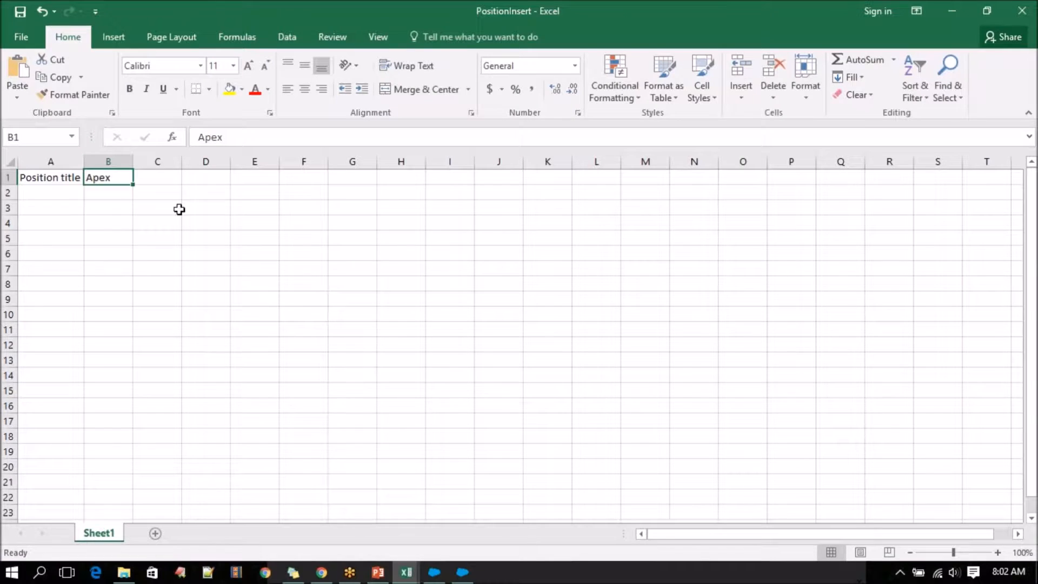
left_click(159, 175)
right_click(159, 175)
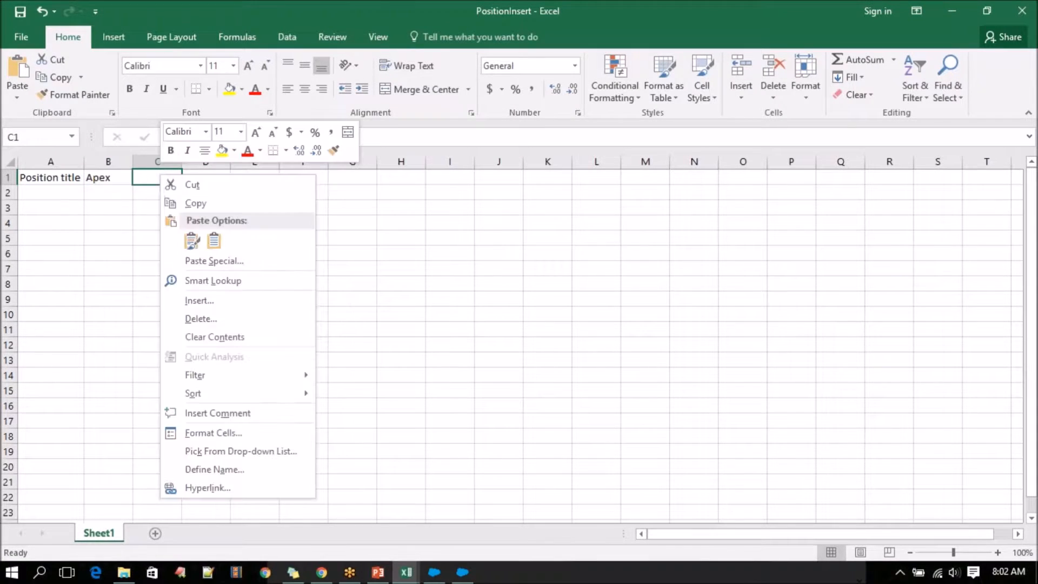
left_click(188, 239)
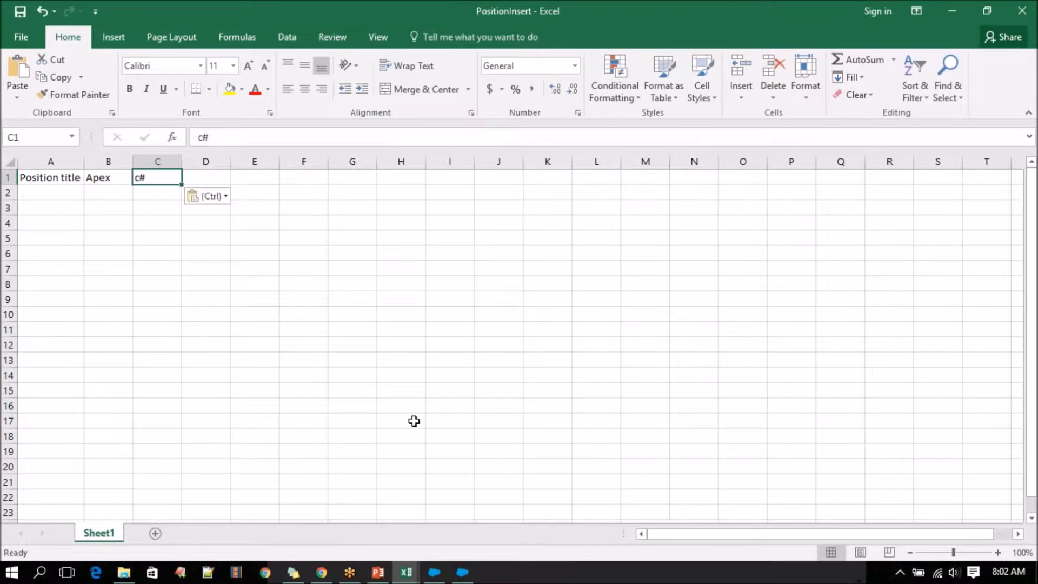
Check the Positions workbook's columns and copy the Close Date field label from Salesforce into cell D1 of PositionInsert, matching the destination formatting.
left_click(407, 572)
left_click(381, 540)
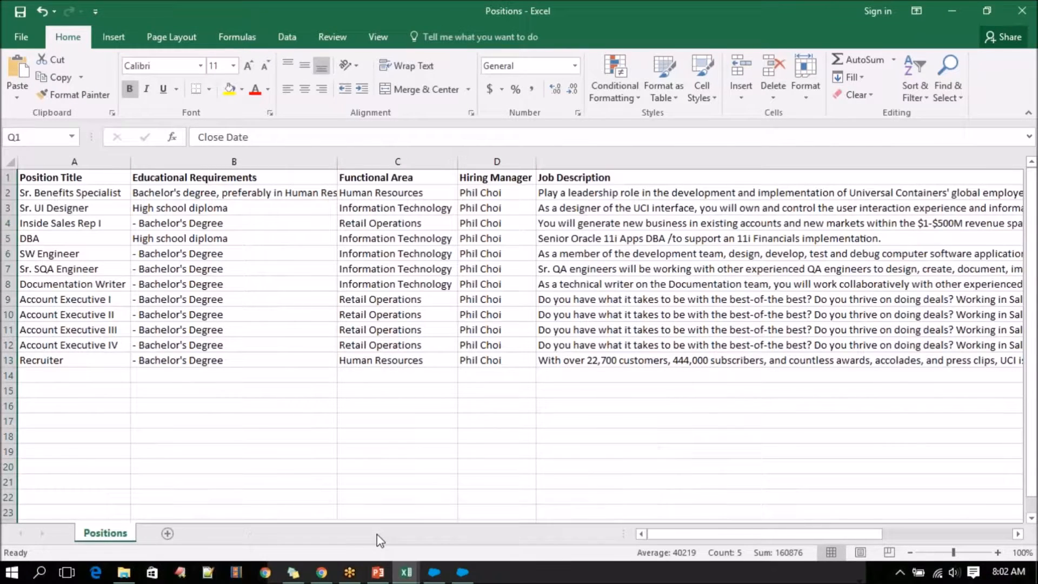
left_click_drag(732, 534, 860, 534)
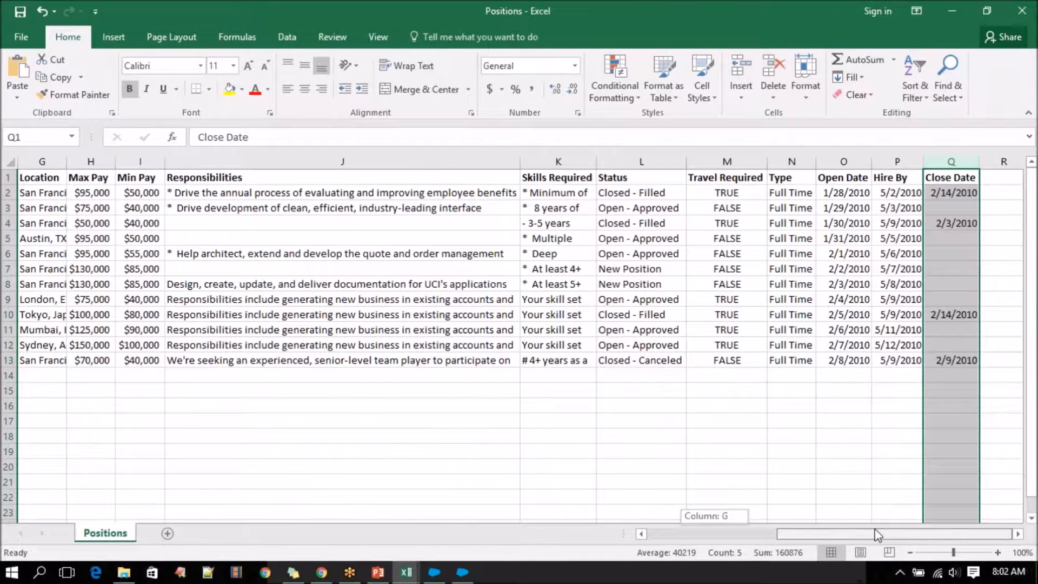
left_click_drag(875, 535, 655, 545)
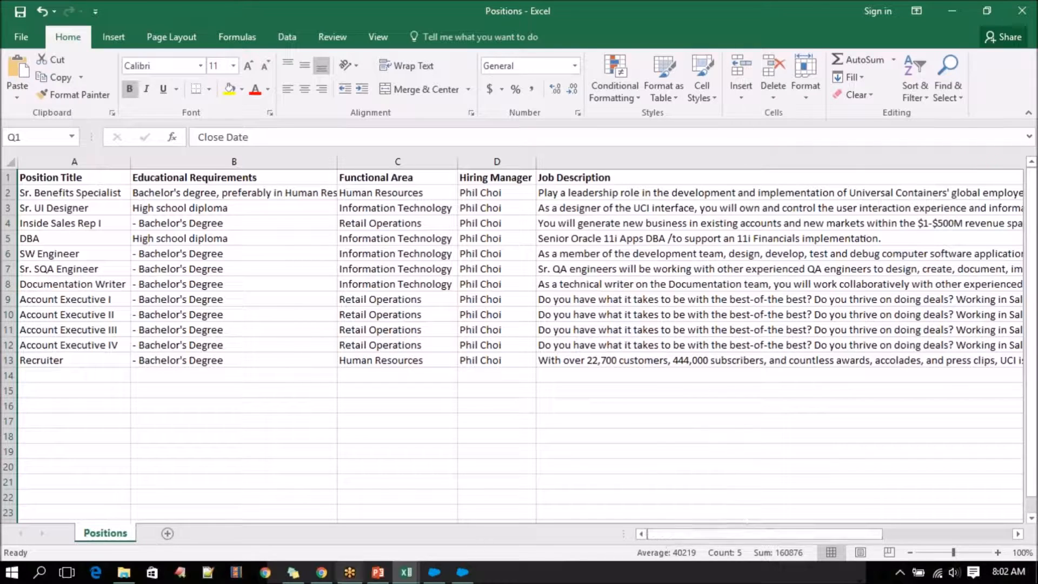
left_click(322, 572)
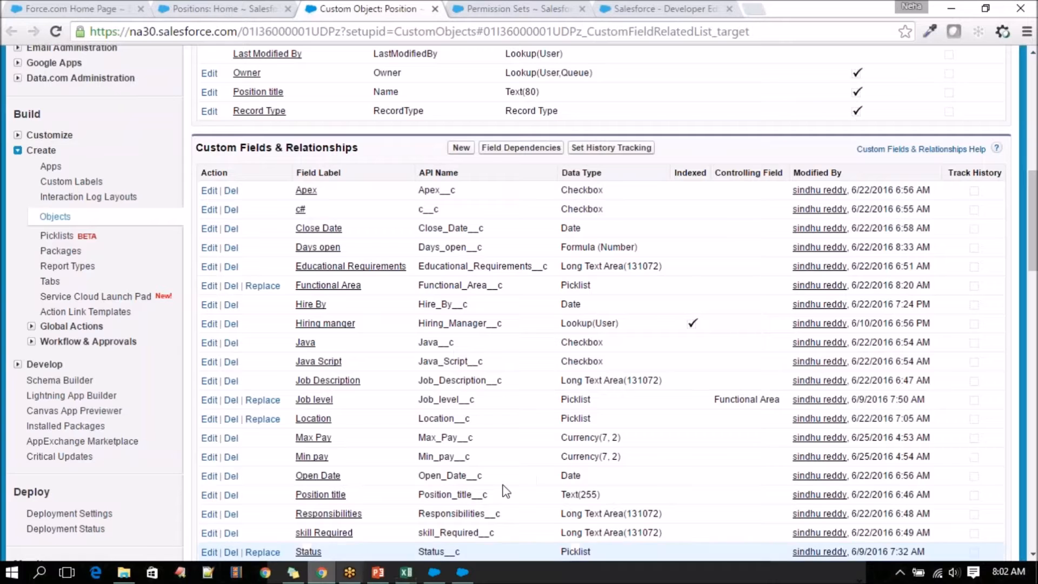
left_click_drag(346, 229, 297, 228)
key("ctrl+c")
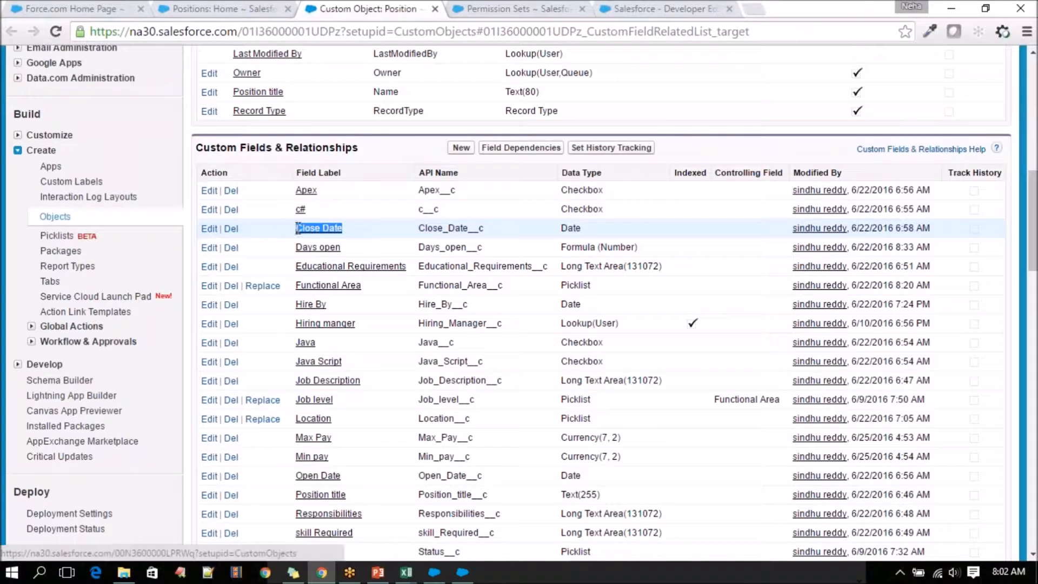
left_click(407, 573)
left_click(568, 533)
left_click(212, 178)
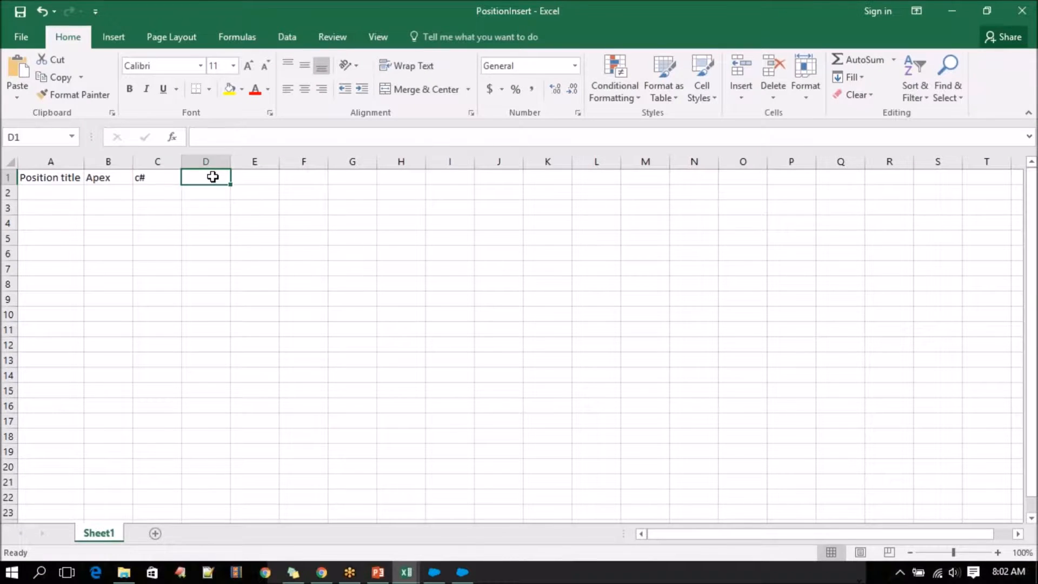
right_click(214, 177)
left_click(267, 243)
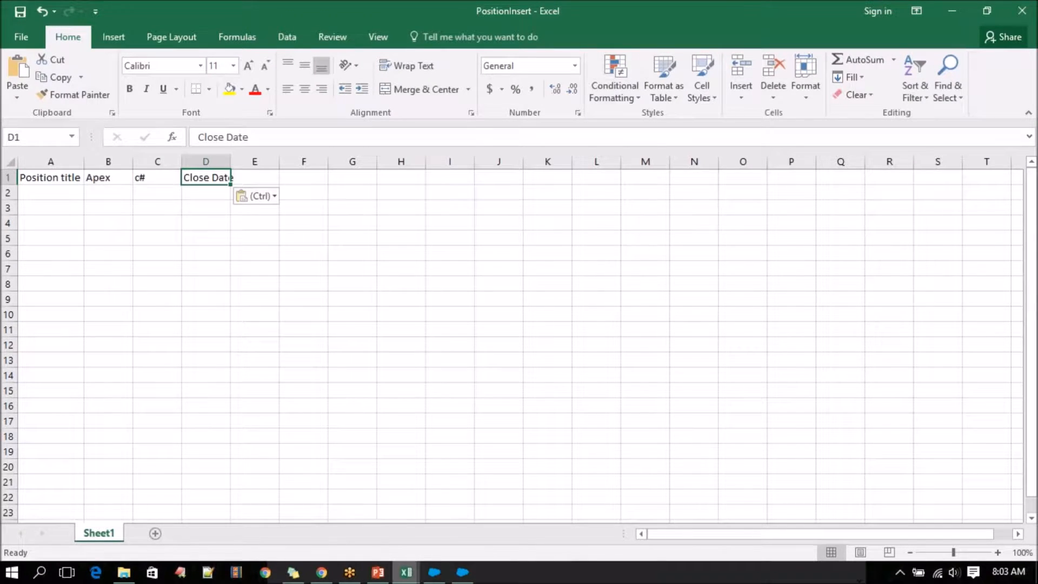
Switch back to Salesforce in Chrome and examine the data type of the Days open custom field.
left_click(407, 575)
left_click(321, 572)
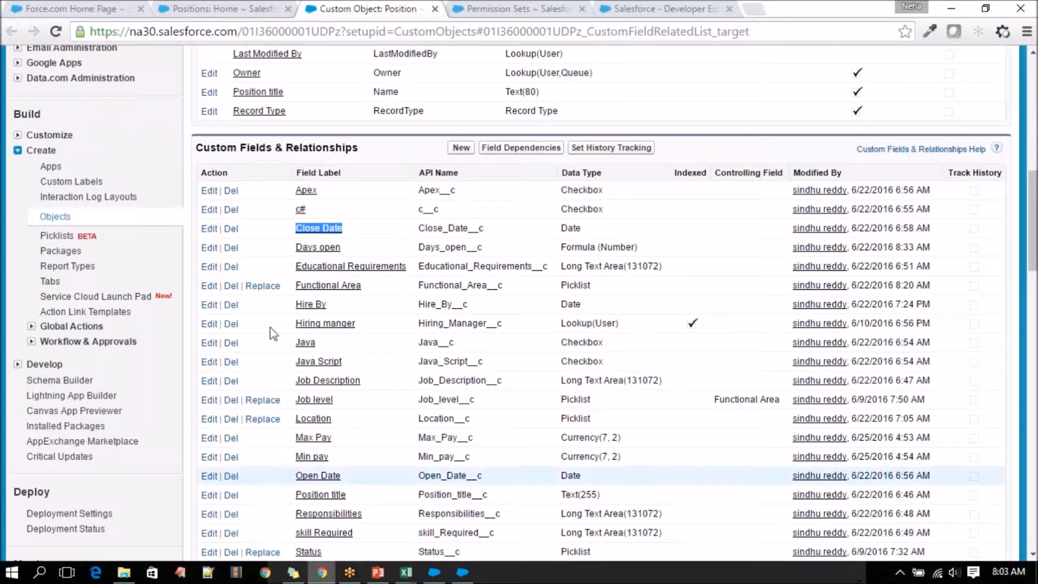
left_click_drag(345, 249, 296, 249)
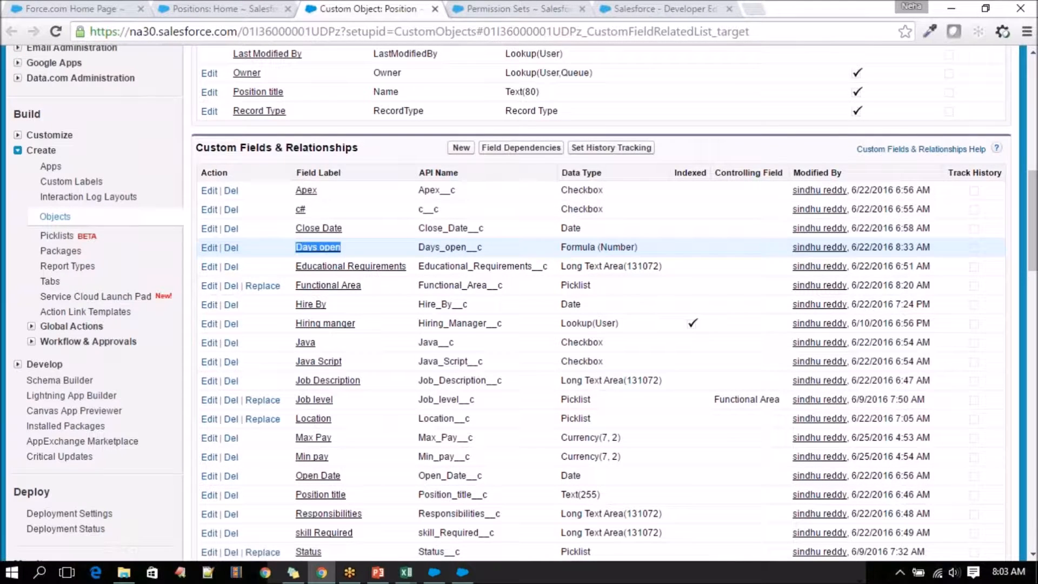
left_click(559, 248)
left_click_drag(559, 248, 641, 247)
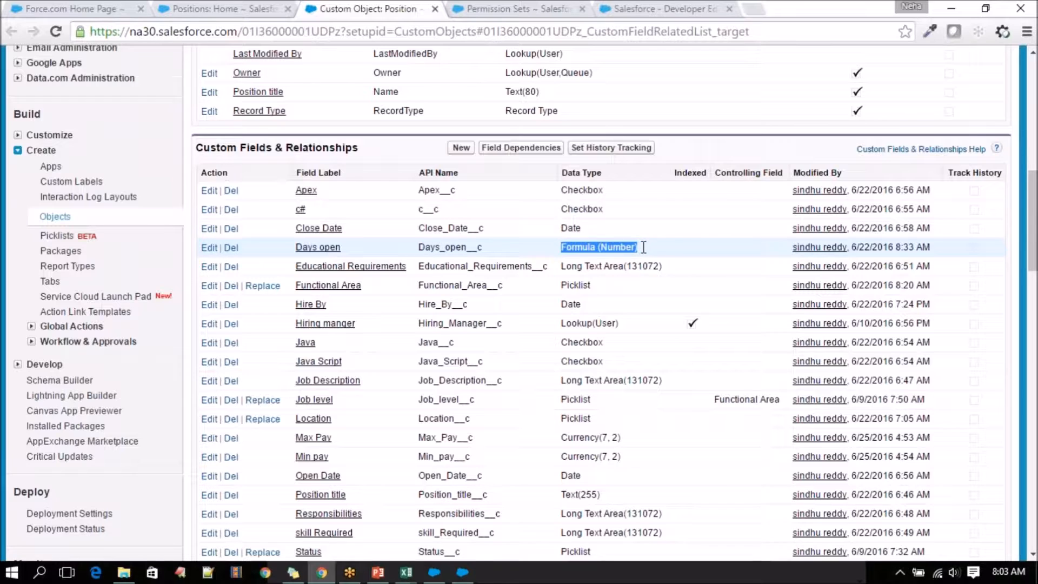
Copy the Educational Requirements field label into cell E1 of the PositionInsert workbook in Excel, matching the destination formatting.
left_click_drag(411, 268, 293, 266)
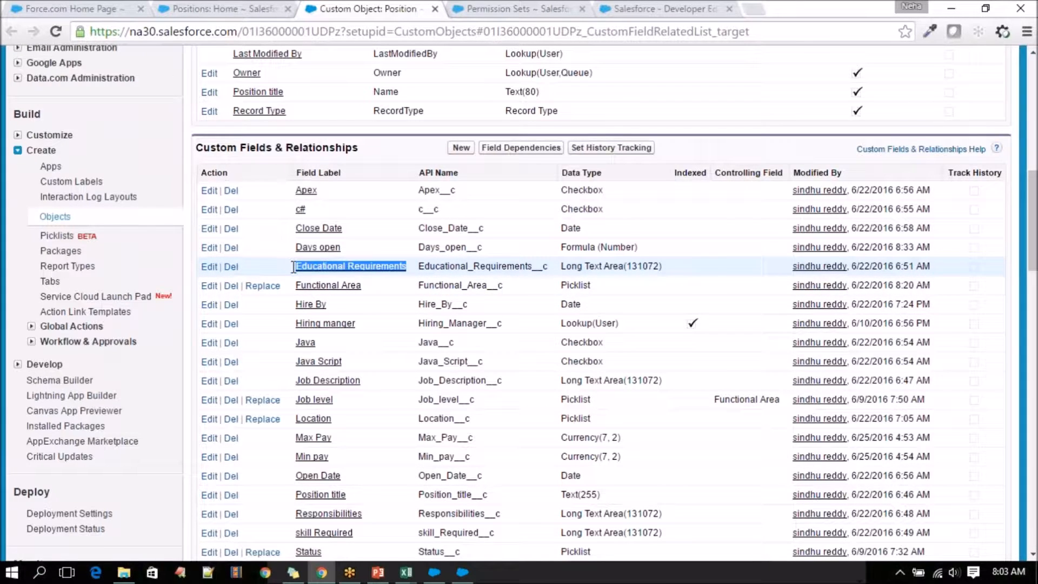
right_click(346, 271)
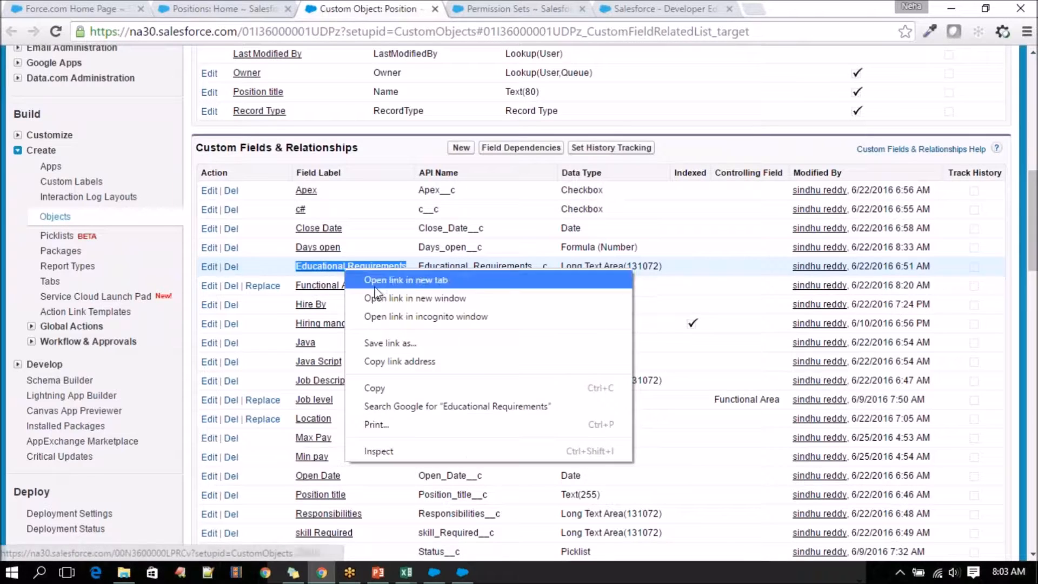
left_click(394, 387)
mouse_move(406, 572)
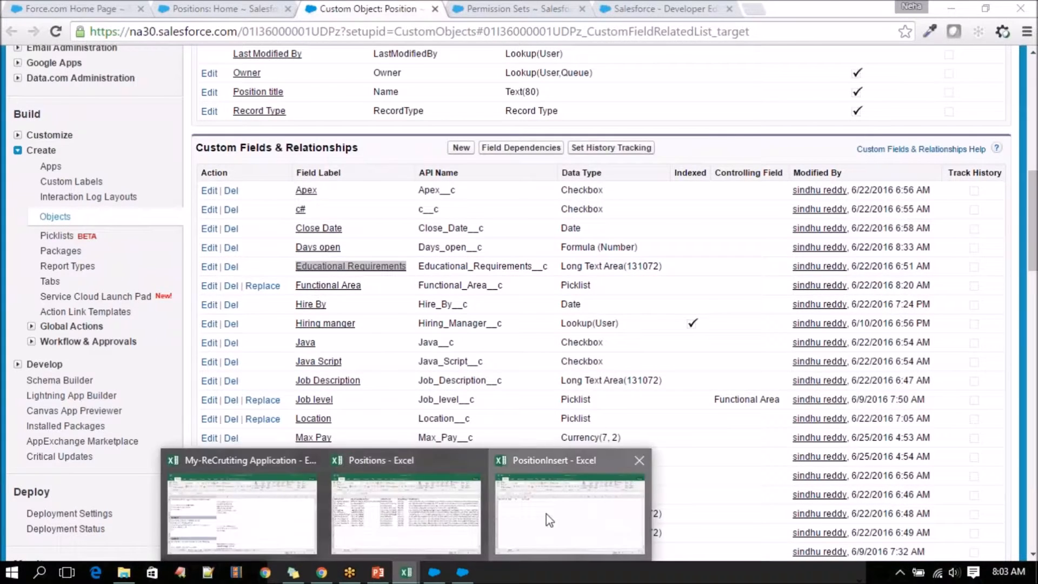
left_click(546, 513)
left_click(258, 177)
right_click(260, 178)
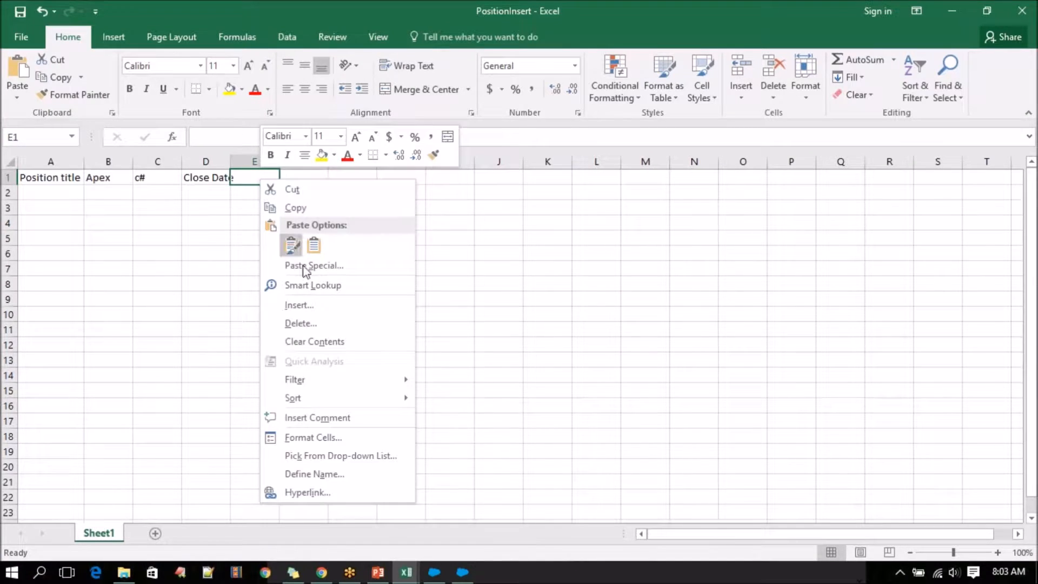
left_click(315, 246)
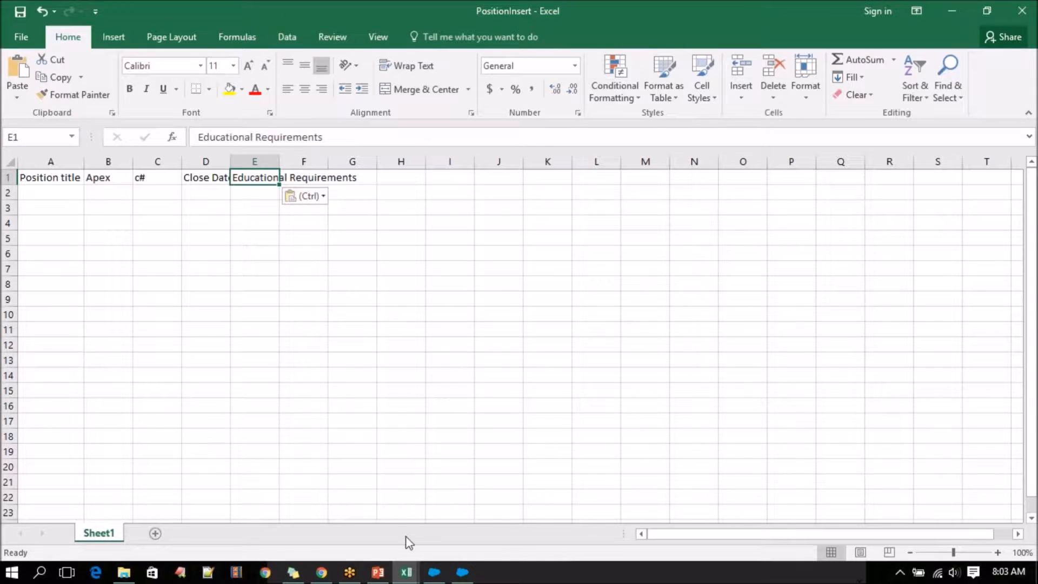
Copy the Functional Area field label from Salesforce into cell F1 of PositionInsert with destination formatting, and fit columns E and F to their headers.
left_click(321, 572)
left_click_drag(362, 285, 301, 285)
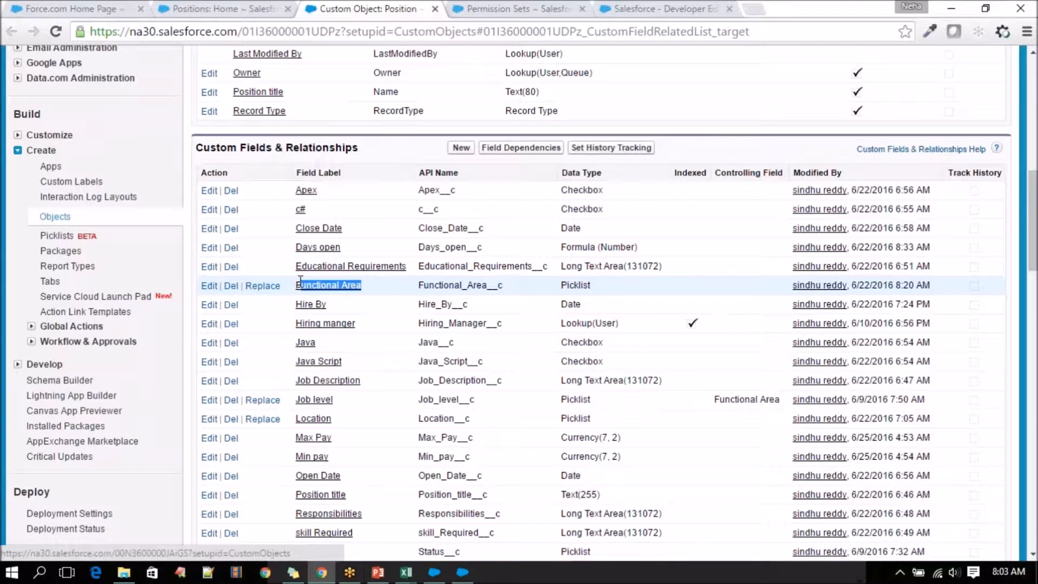
right_click(314, 288)
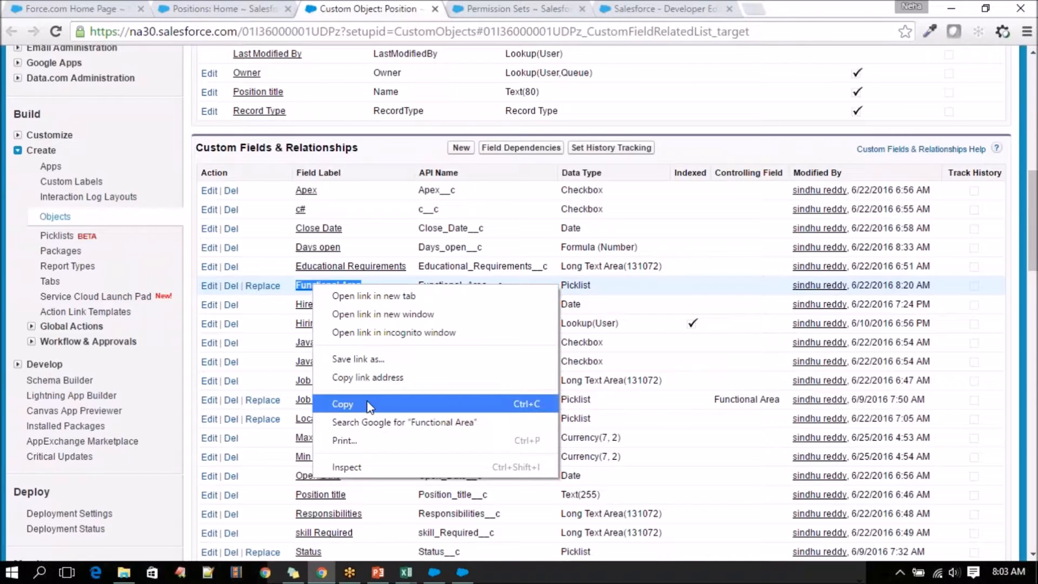
left_click(382, 401)
left_click(406, 573)
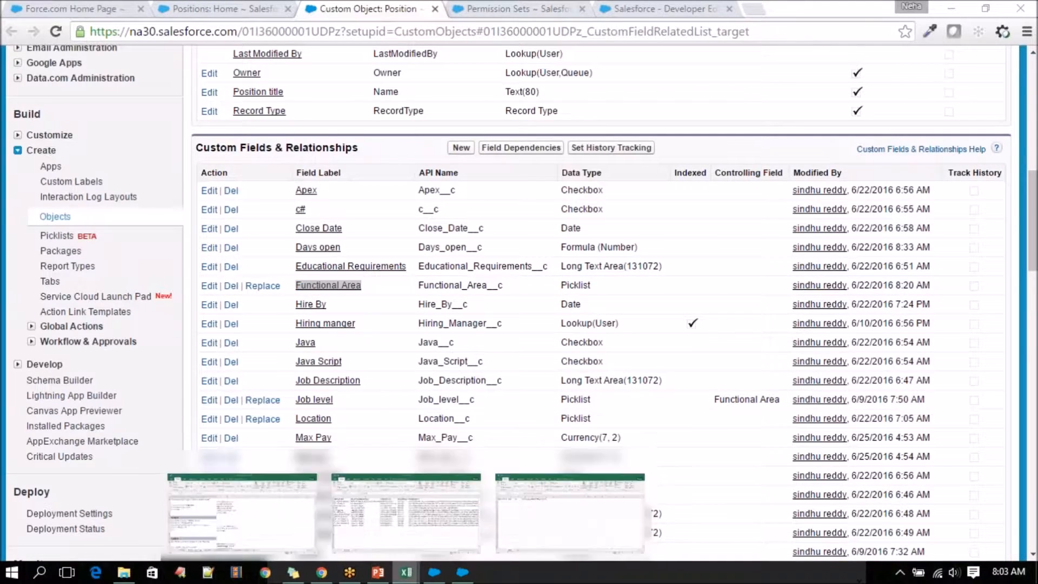
left_click(562, 511)
left_click(357, 177)
left_click(307, 175)
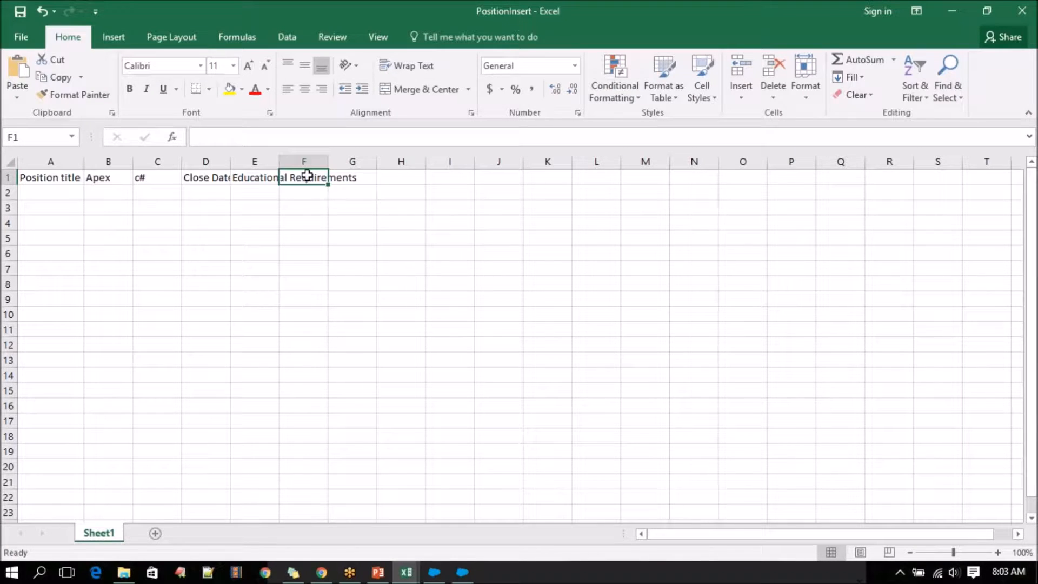
key("ctrl+v")
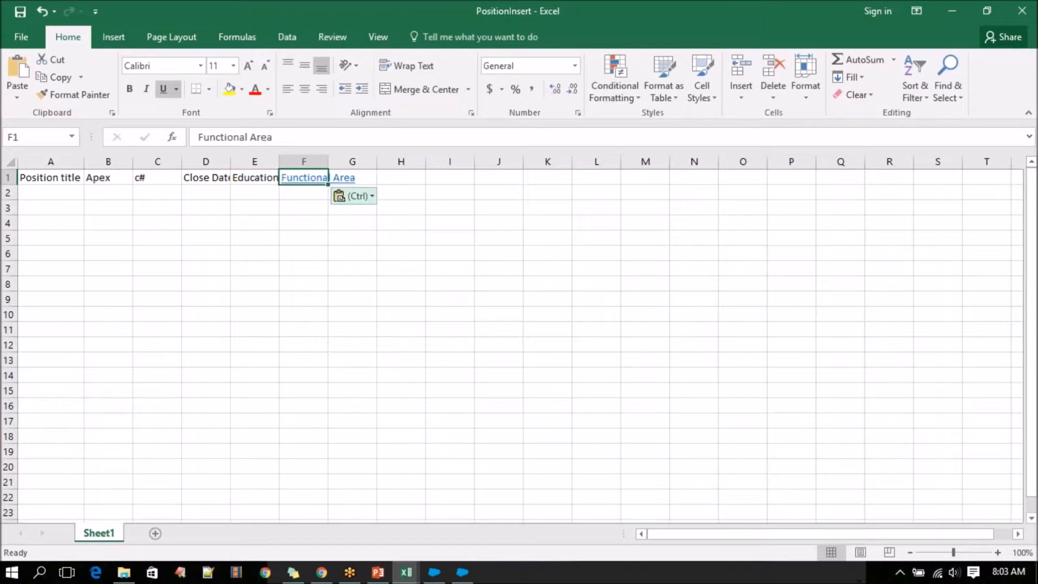
left_click(340, 196)
left_click(367, 234)
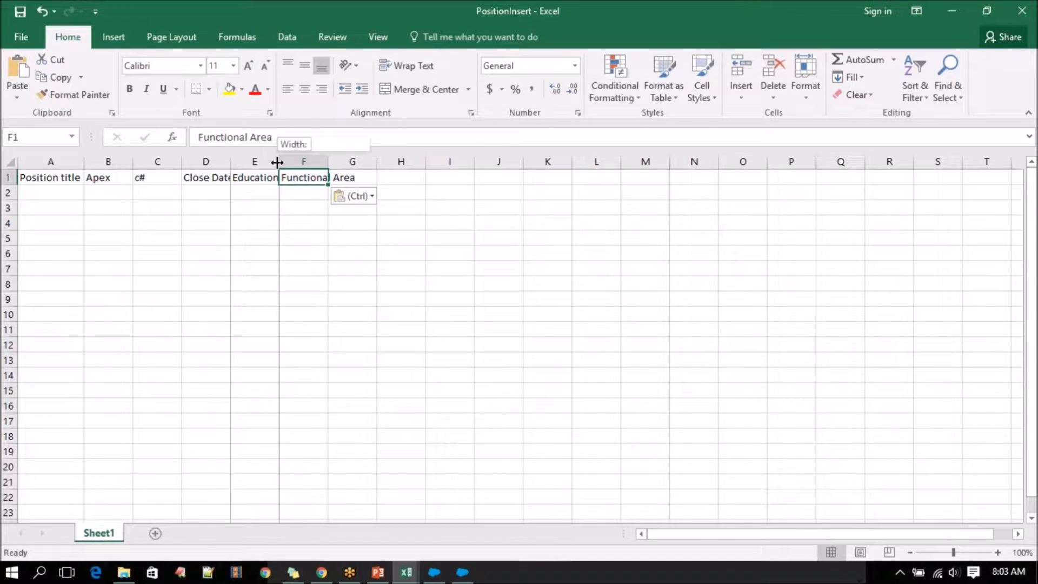
double_click(279, 161)
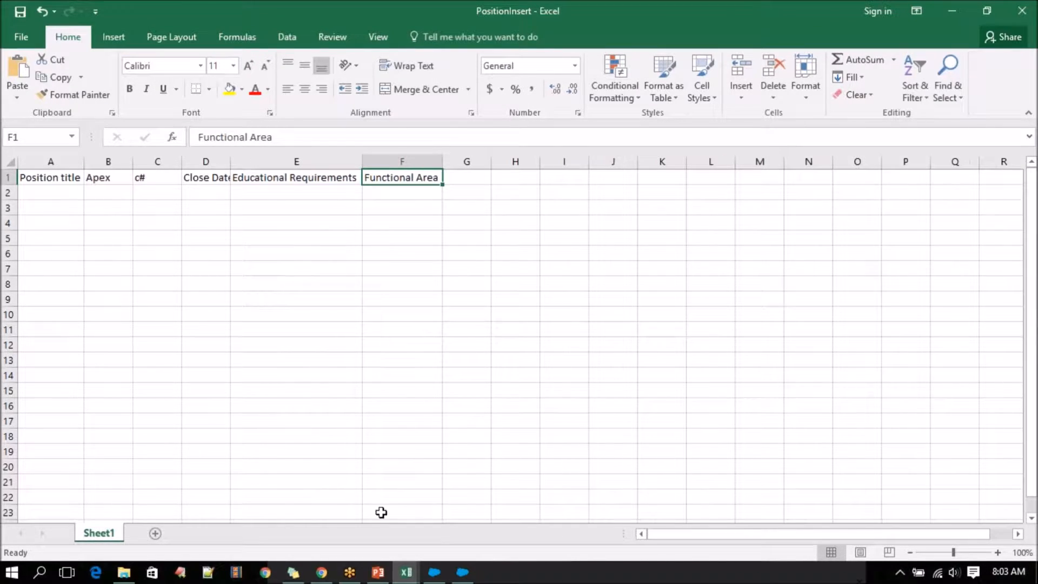
Copy the Hire By field label from Salesforce in Chrome and paste it at column G of PositionInsert in Excel, matching destination formatting.
left_click(322, 572)
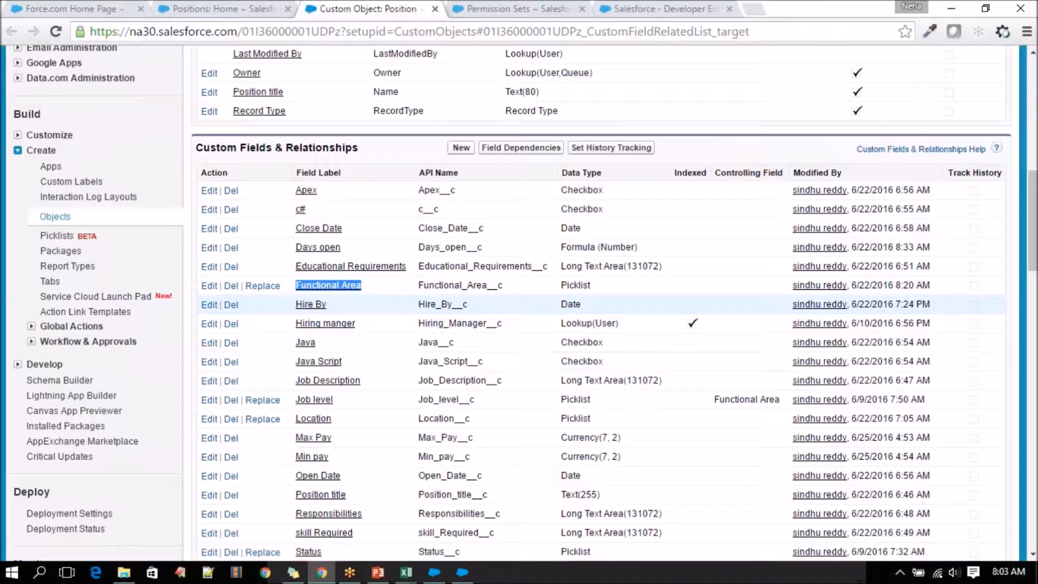
left_click_drag(336, 305, 296, 304)
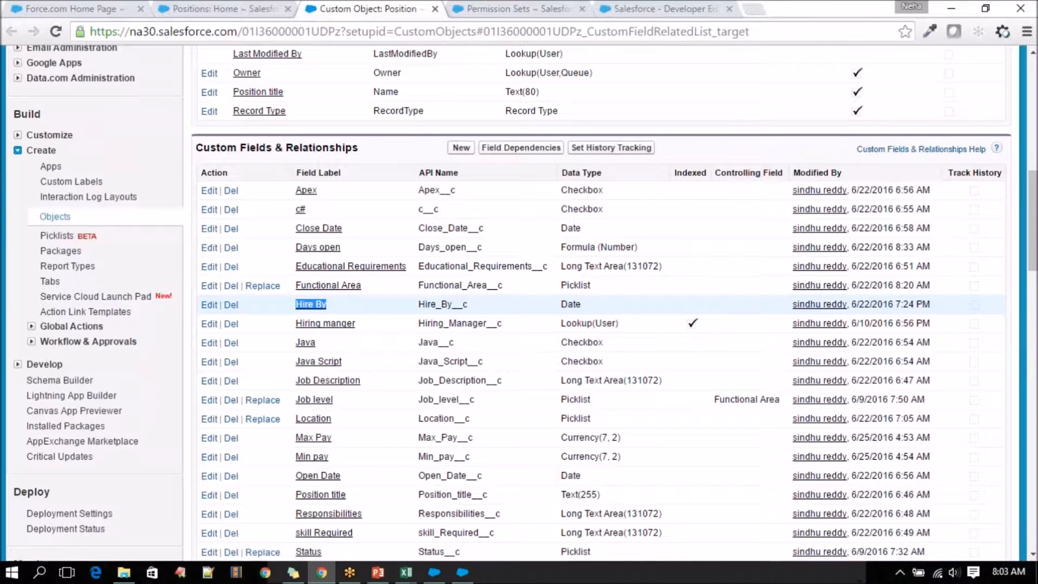
mouse_move(406, 572)
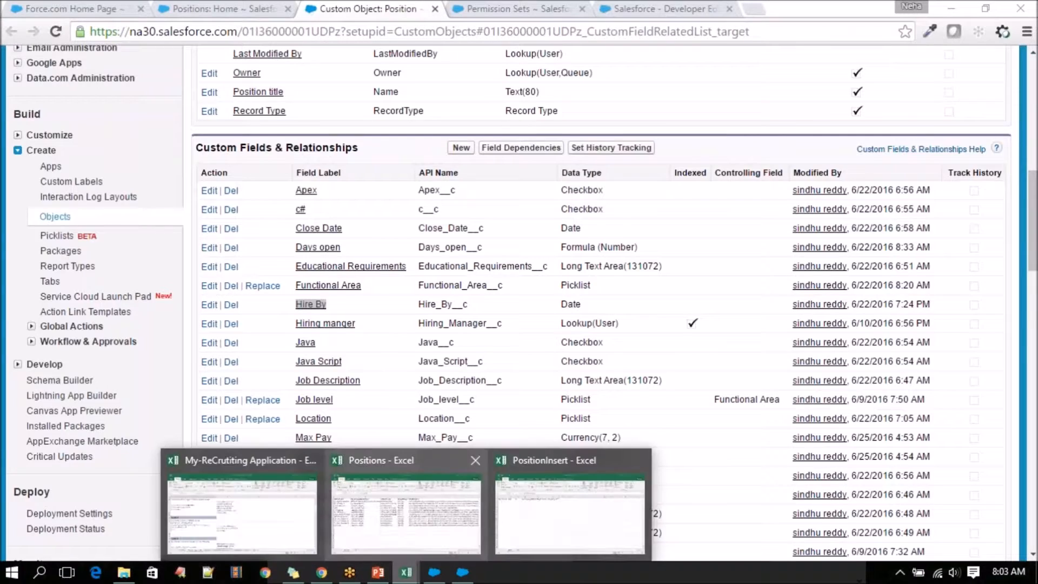
left_click(516, 531)
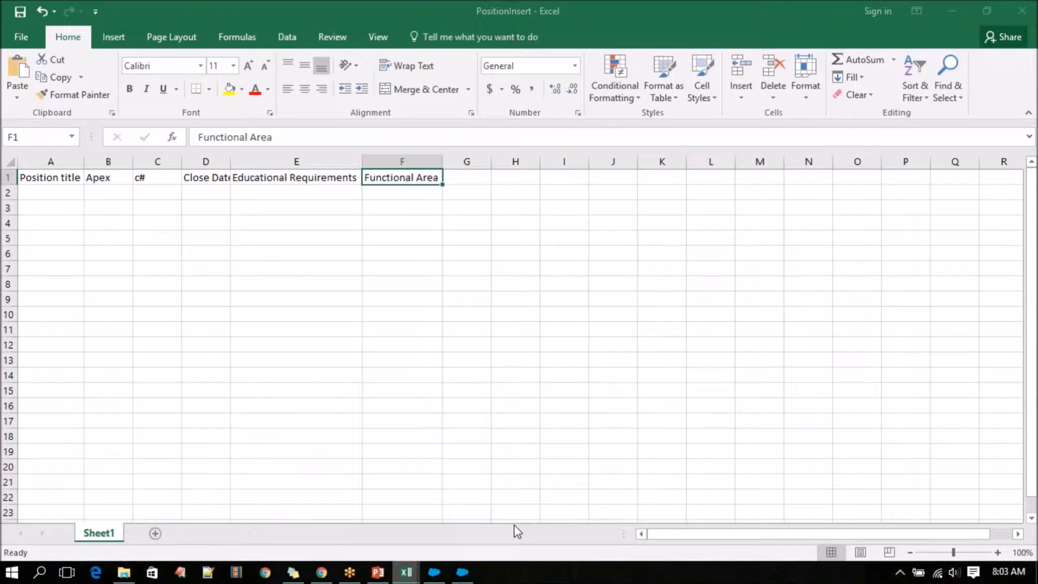
left_click(474, 174)
right_click(474, 175)
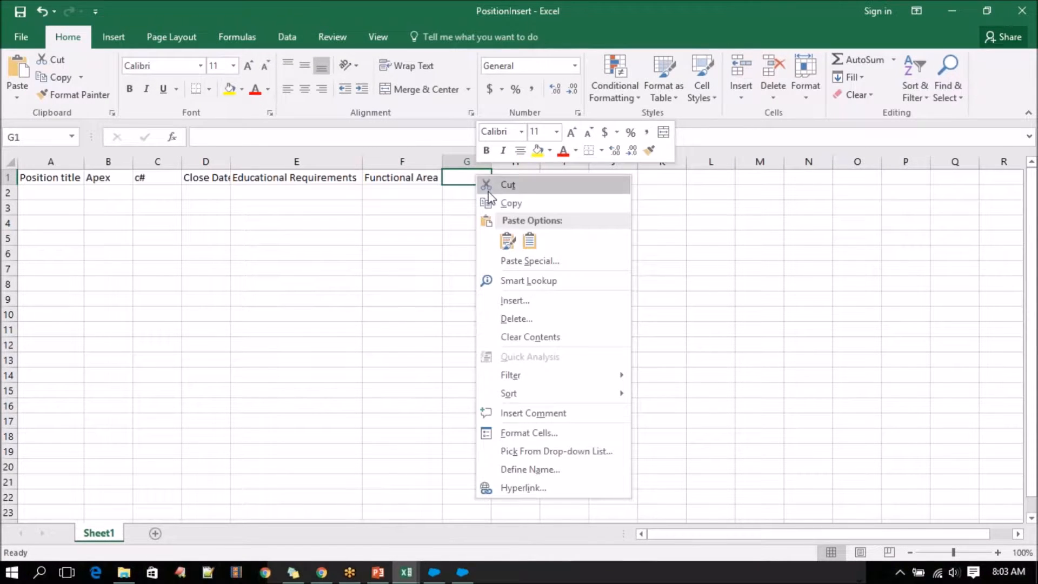
left_click(528, 231)
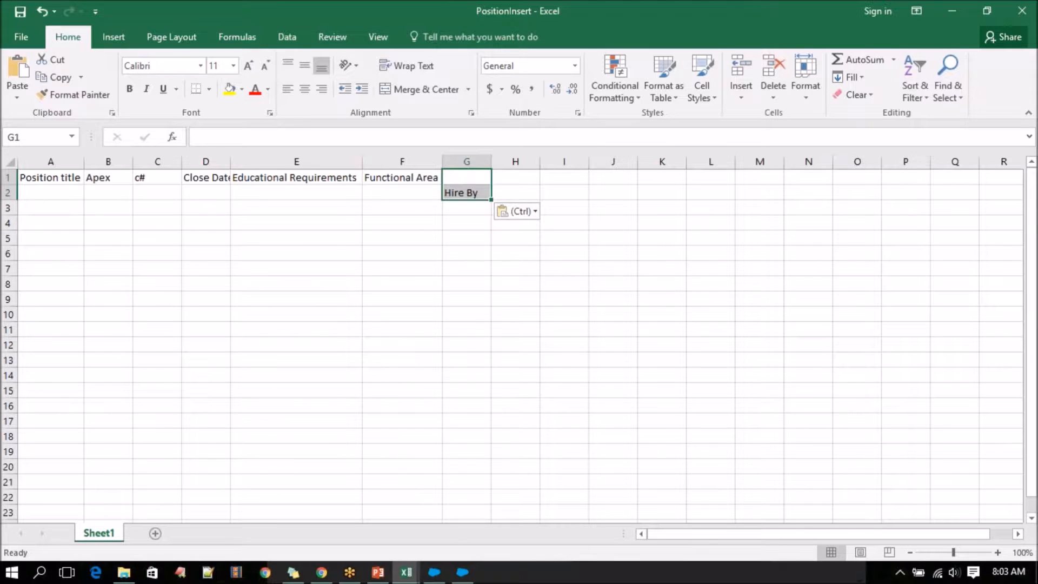
Move the Hire By label from cell G2 up to G1 in the header row.
left_click(476, 194)
key("ctrl+x")
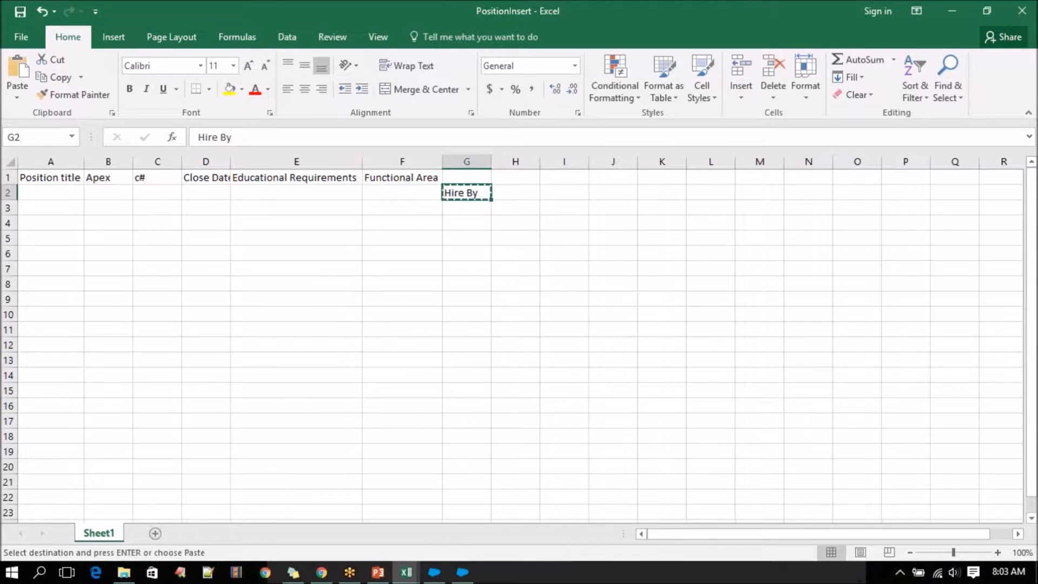
left_click(479, 180)
key("ctrl+v")
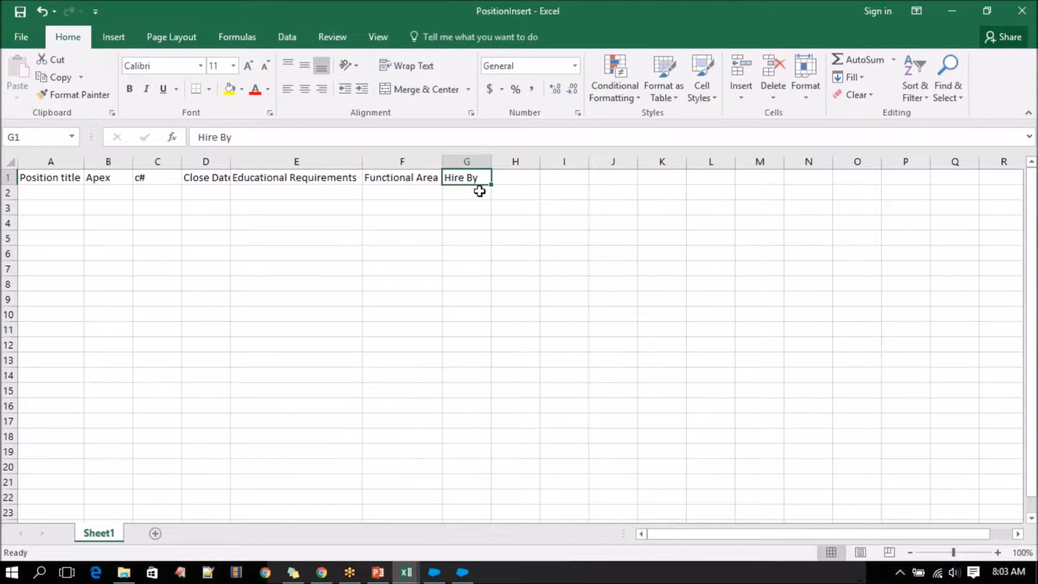
Copy the Java field label from the Salesforce custom fields list into cell H1 of PositionInsert without link formatting.
left_click(322, 572)
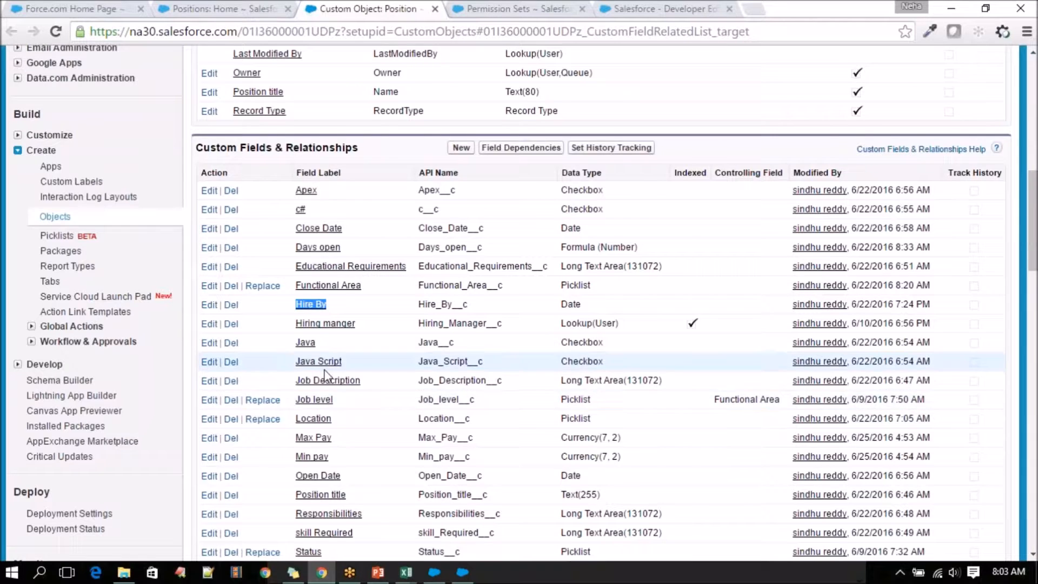
scroll(384, 201, "down", 3)
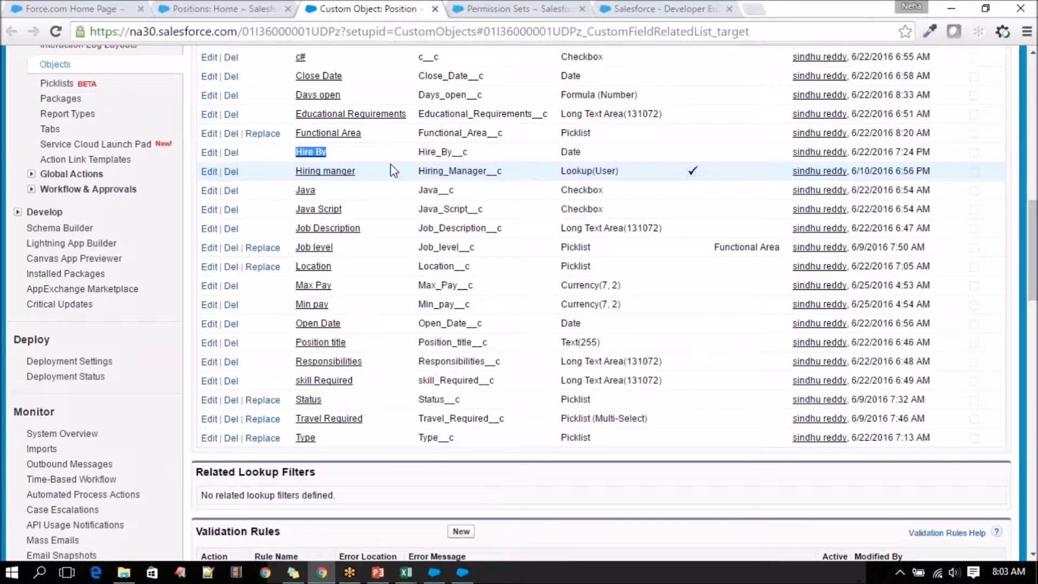
double_click(312, 190)
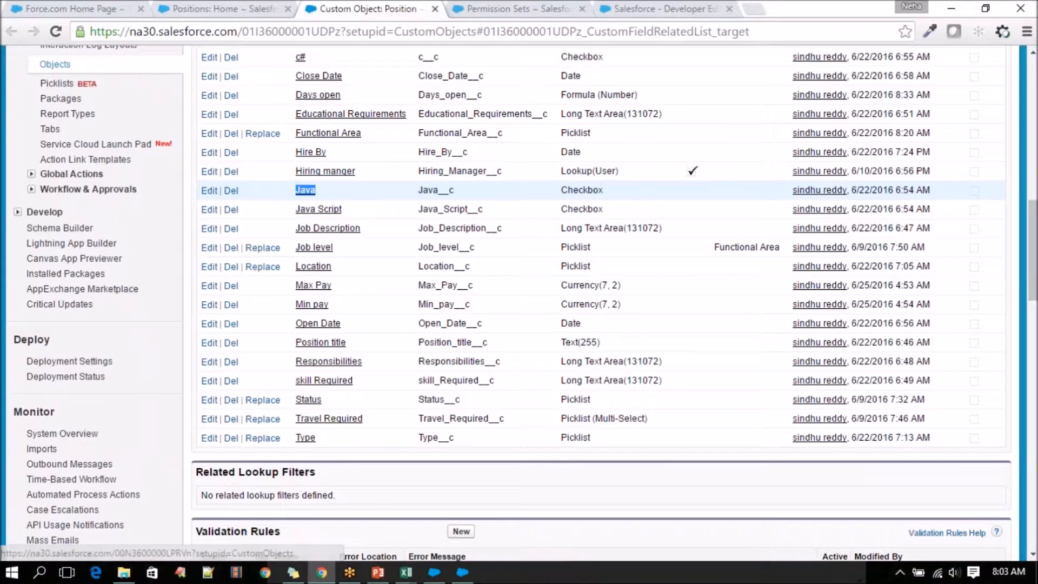
mouse_move(406, 572)
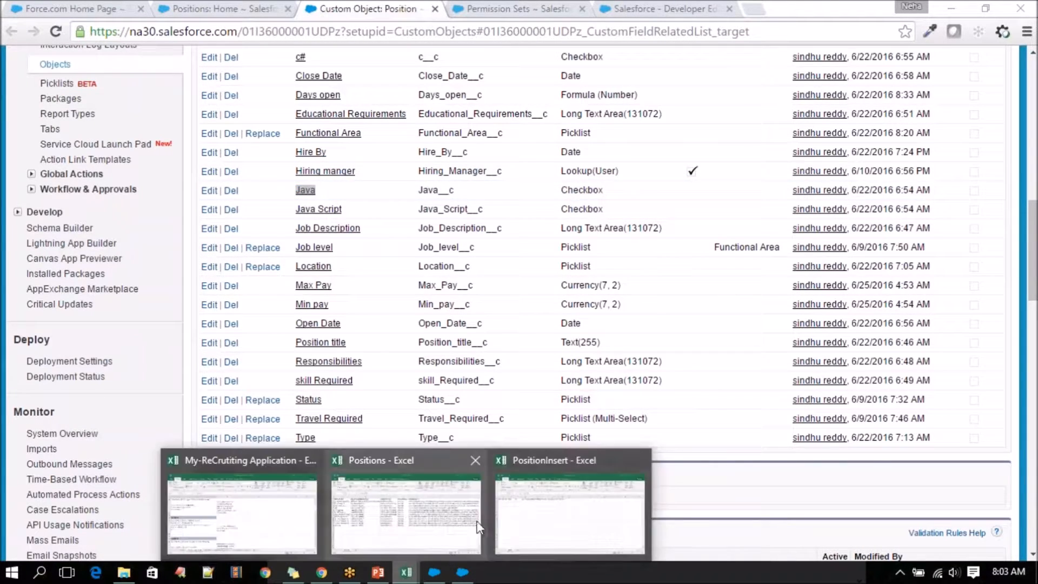
left_click(568, 508)
left_click(515, 179)
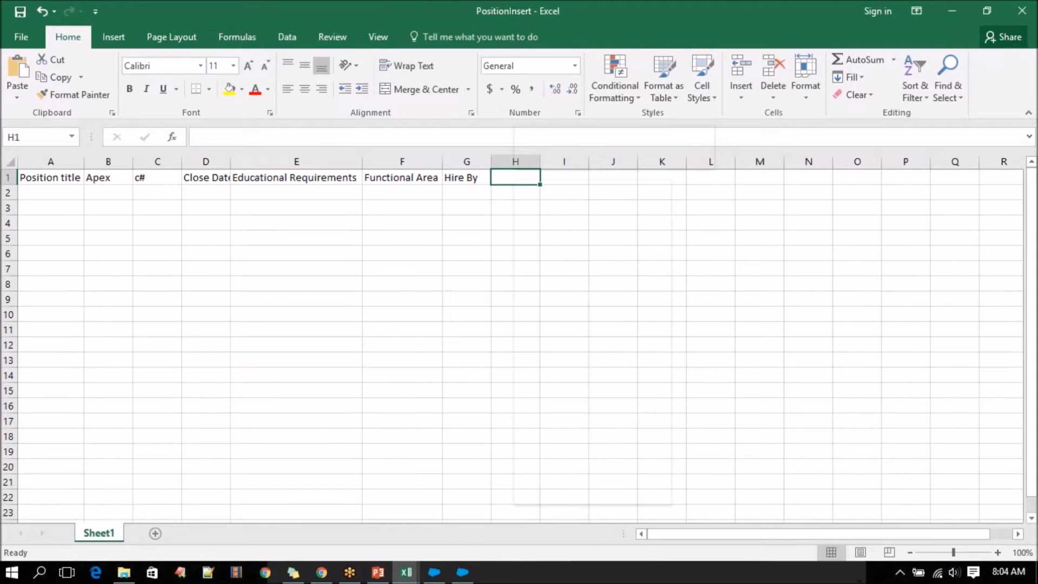
right_click(514, 178)
key("Escape")
key("ctrl+v")
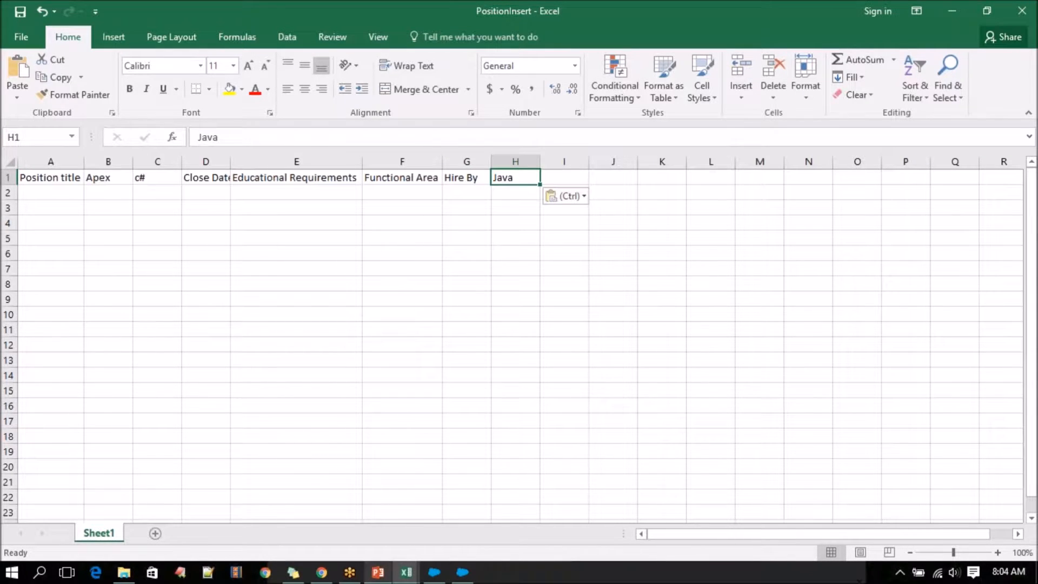
Copy the Java Script field label from Salesforce into cell I1 of PositionInsert, matching the destination formatting.
left_click(320, 572)
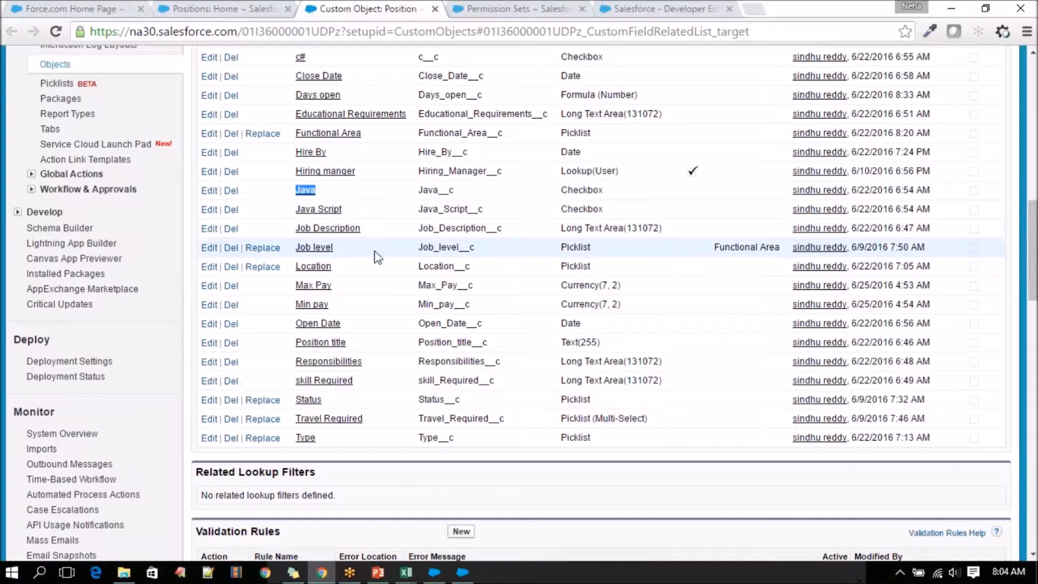
left_click_drag(361, 211, 299, 208)
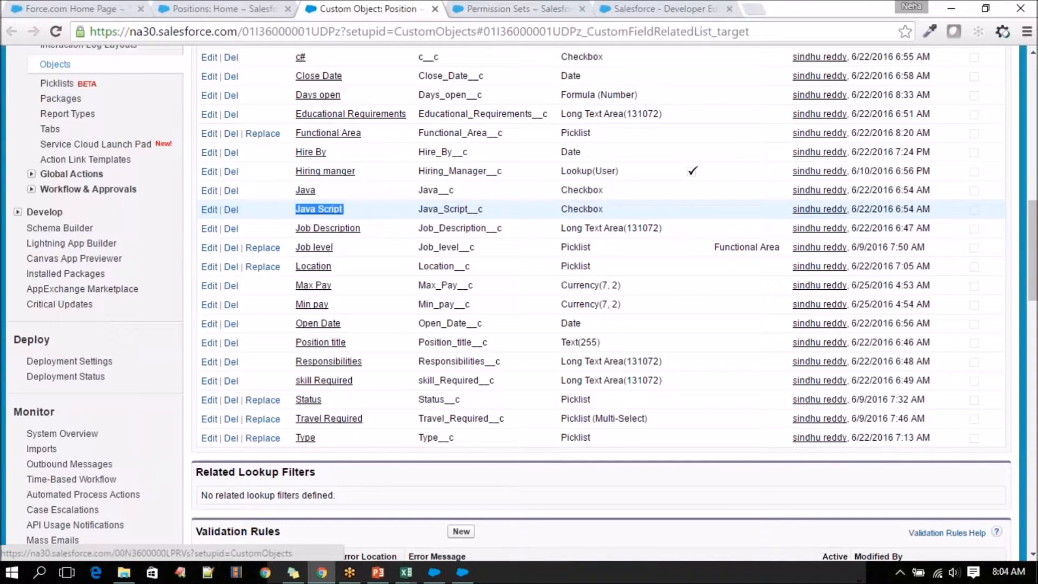
mouse_move(407, 572)
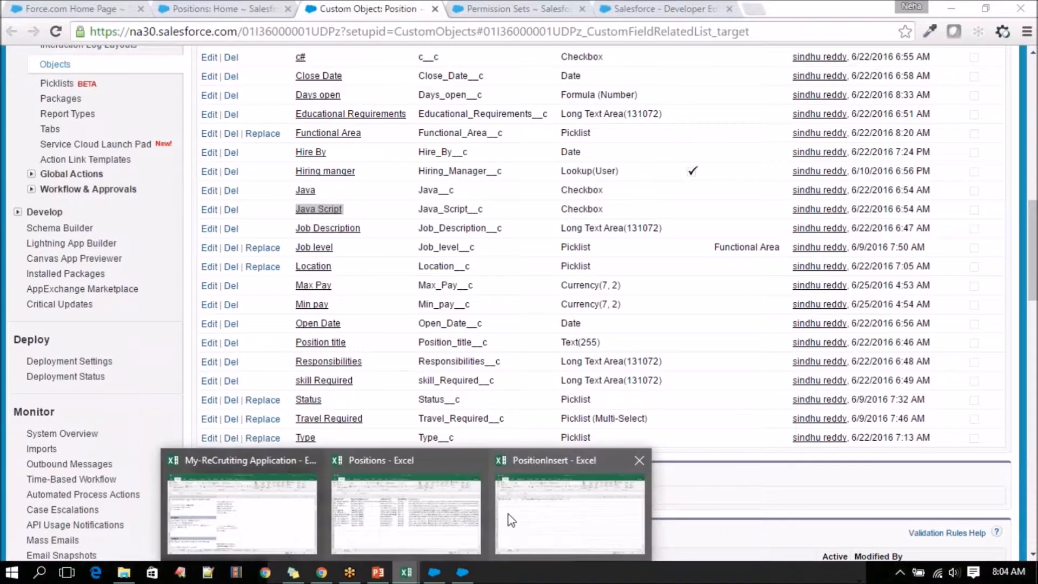
left_click(511, 520)
left_click(569, 177)
right_click(570, 176)
left_click(594, 239)
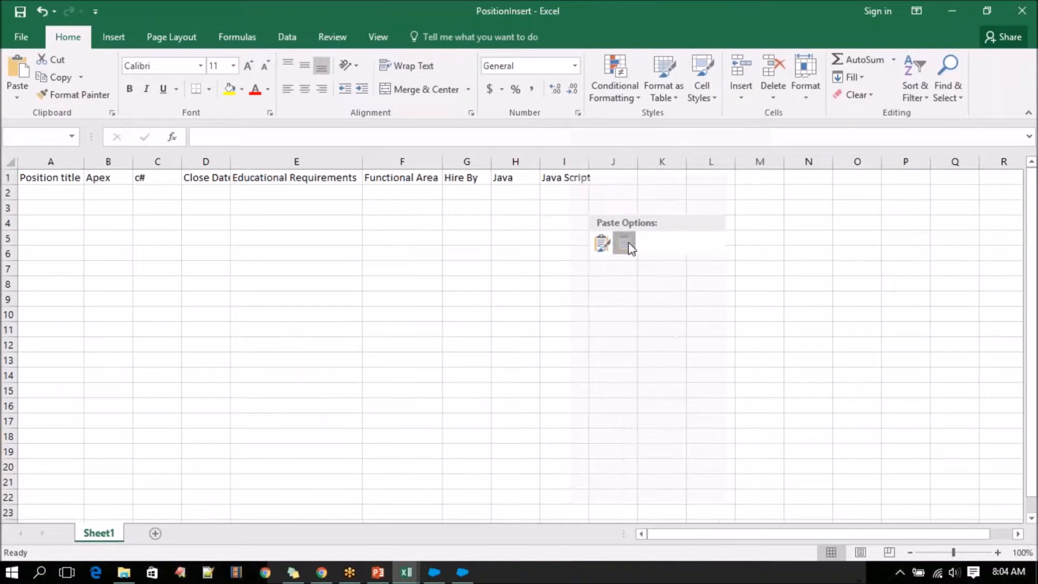
Copy the Job Description field label from Salesforce into cell J1 of PositionInsert with destination formatting, and widen column I to fit its header.
left_click(349, 572)
left_click(323, 574)
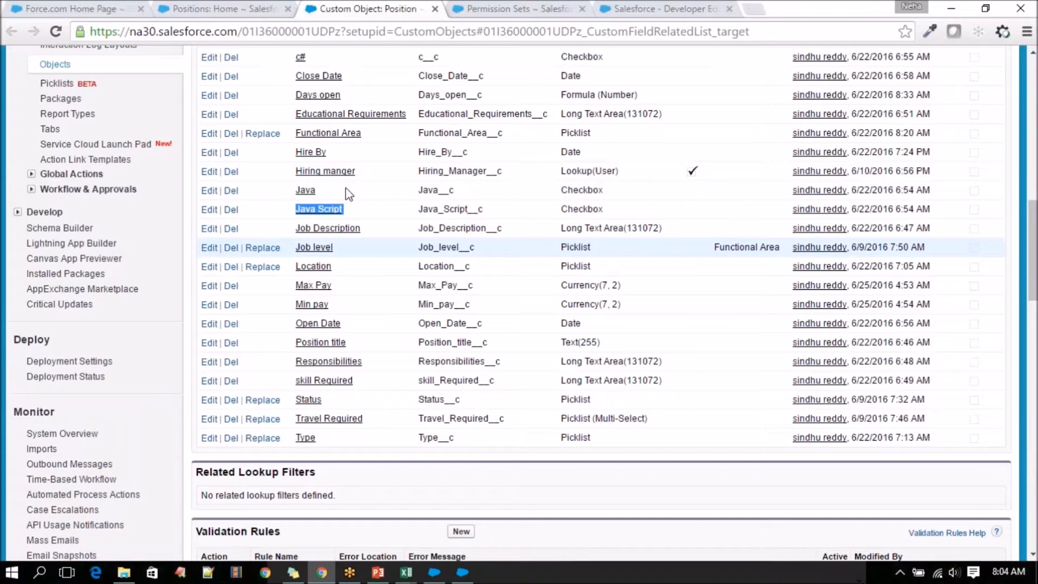
left_click_drag(361, 228, 314, 232)
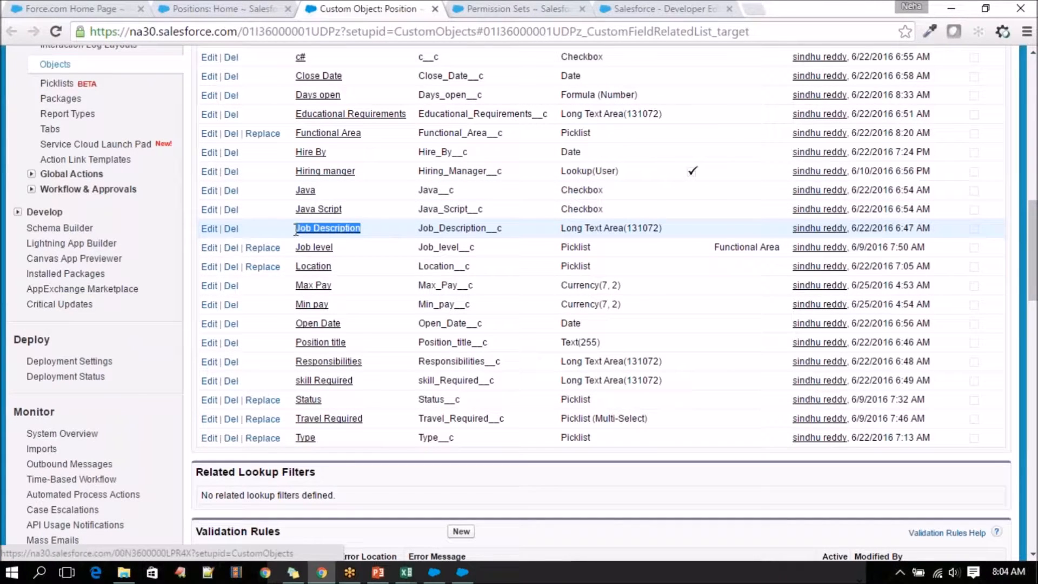
left_click(406, 572)
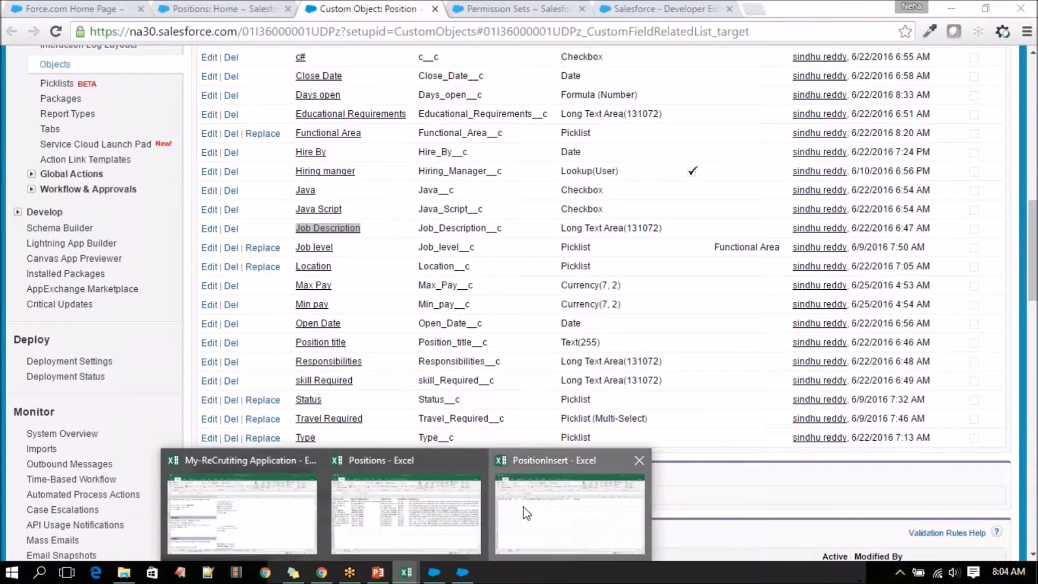
left_click(527, 512)
left_click(618, 173)
right_click(619, 174)
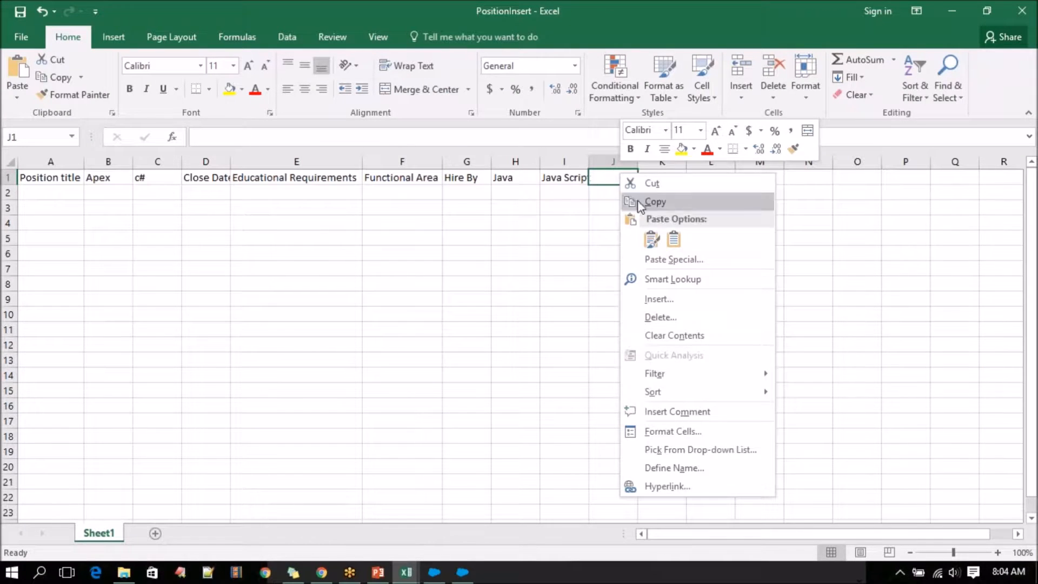
left_click(670, 244)
left_click_drag(589, 173, 594, 173)
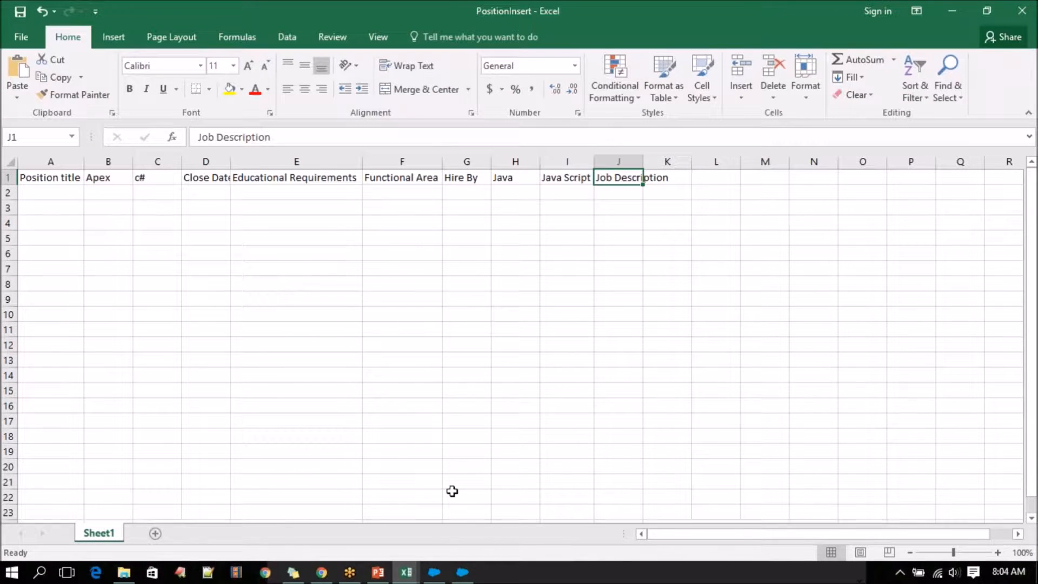
Copy the Job level field label from Salesforce into cell K1 of PositionInsert with destination formatting, fitting column J to its header.
left_click(321, 572)
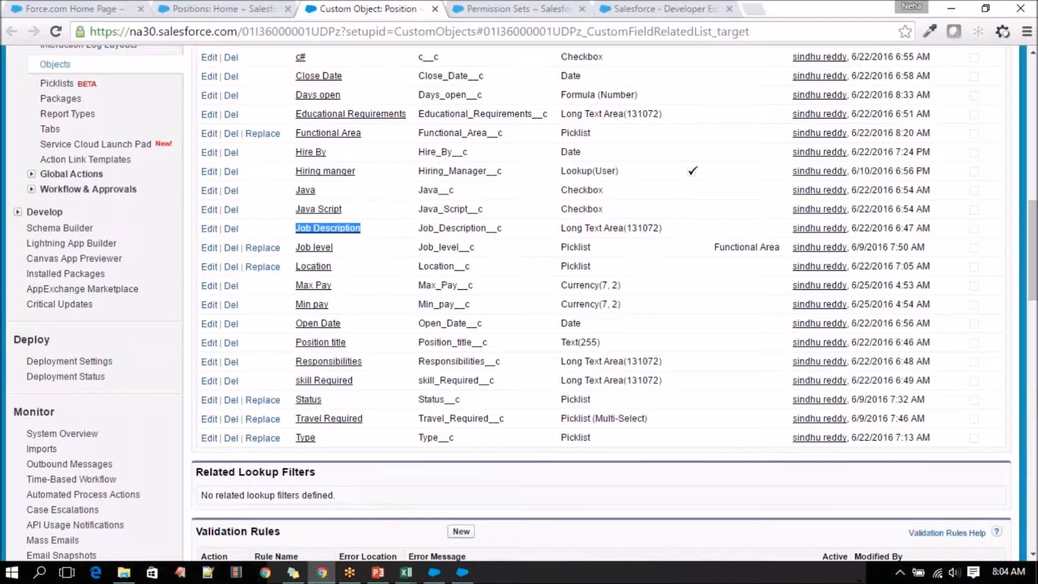
left_click_drag(333, 248, 294, 249)
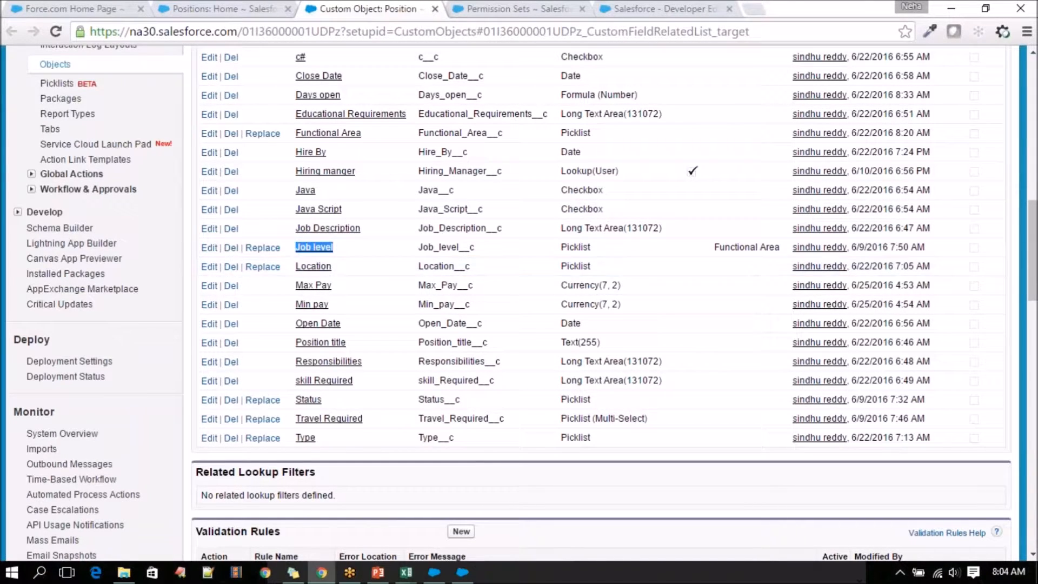
mouse_move(406, 572)
left_click(540, 503)
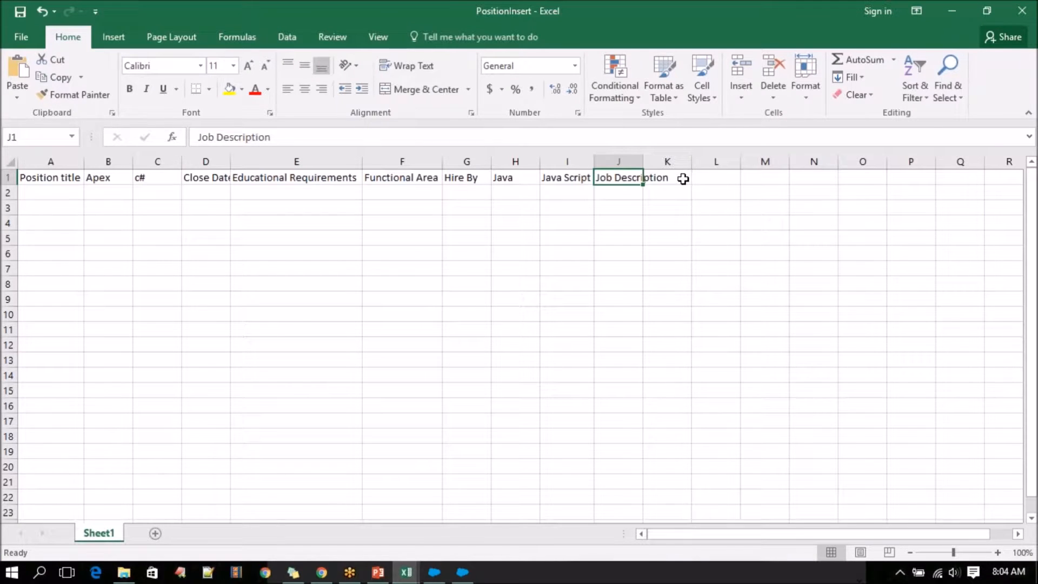
double_click(643, 162)
left_click(699, 178)
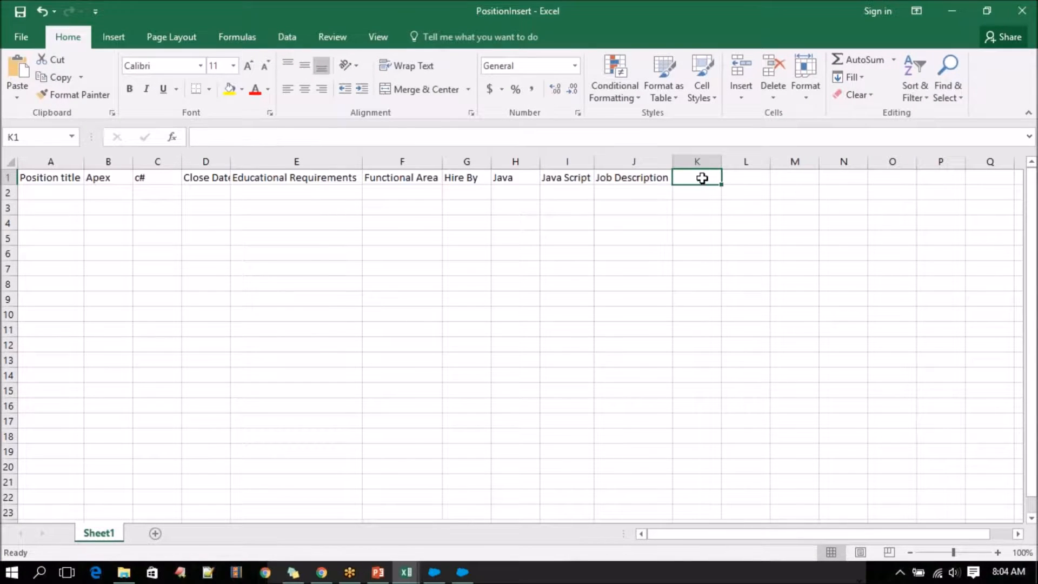
right_click(700, 179)
left_click(757, 245)
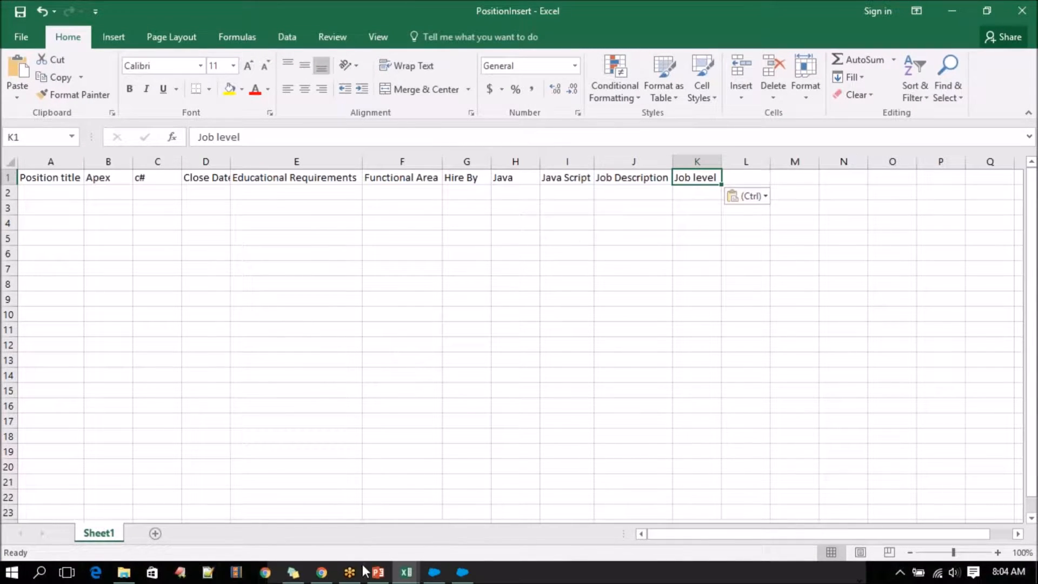
Copy the Location field label from the Salesforce custom fields list into cell L1 of PositionInsert with destination formatting.
left_click(321, 572)
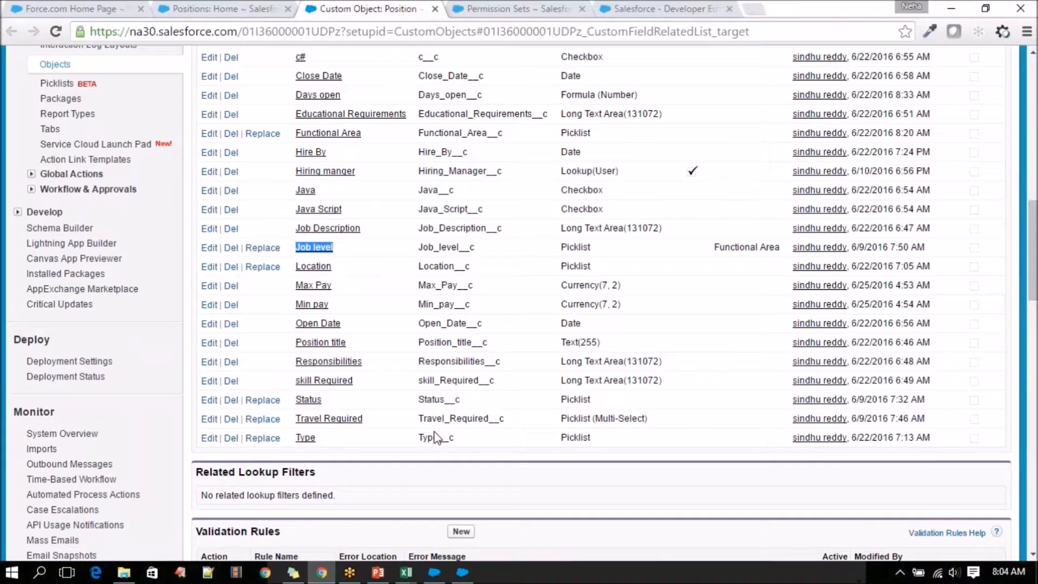
left_click_drag(338, 264, 297, 262)
key("ctrl+c")
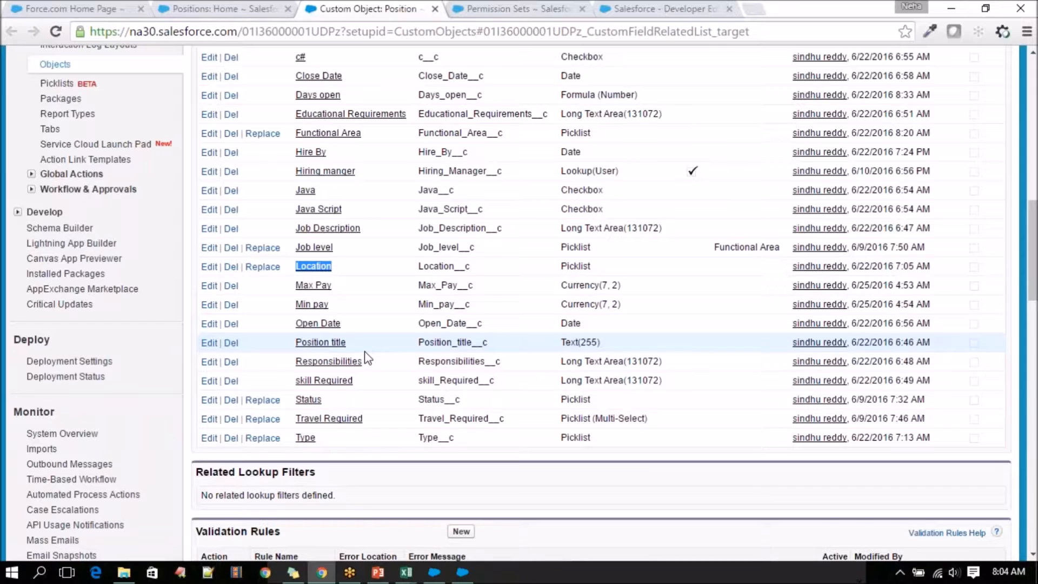
left_click(406, 572)
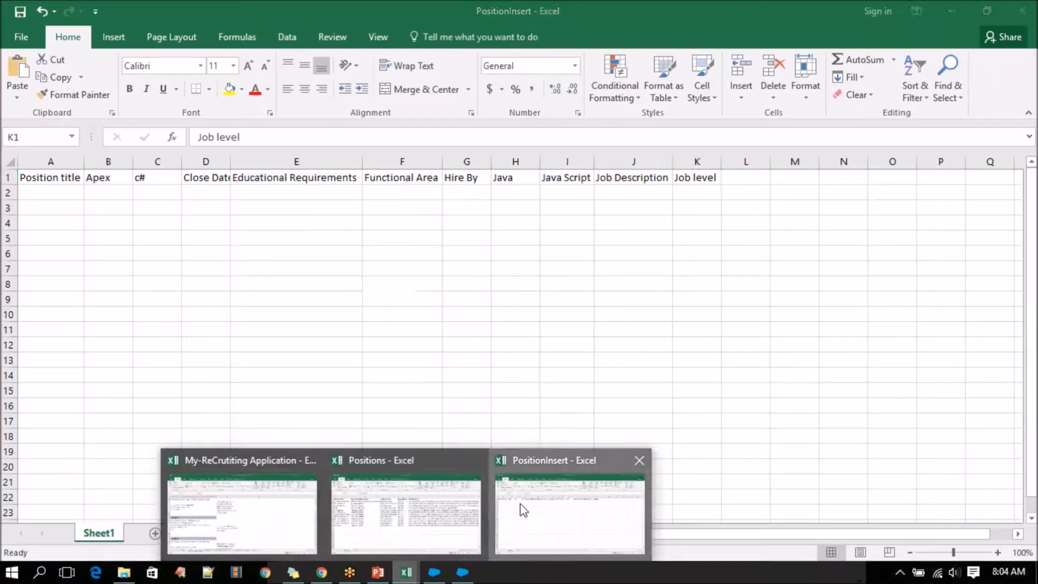
left_click(520, 504)
left_click(745, 180)
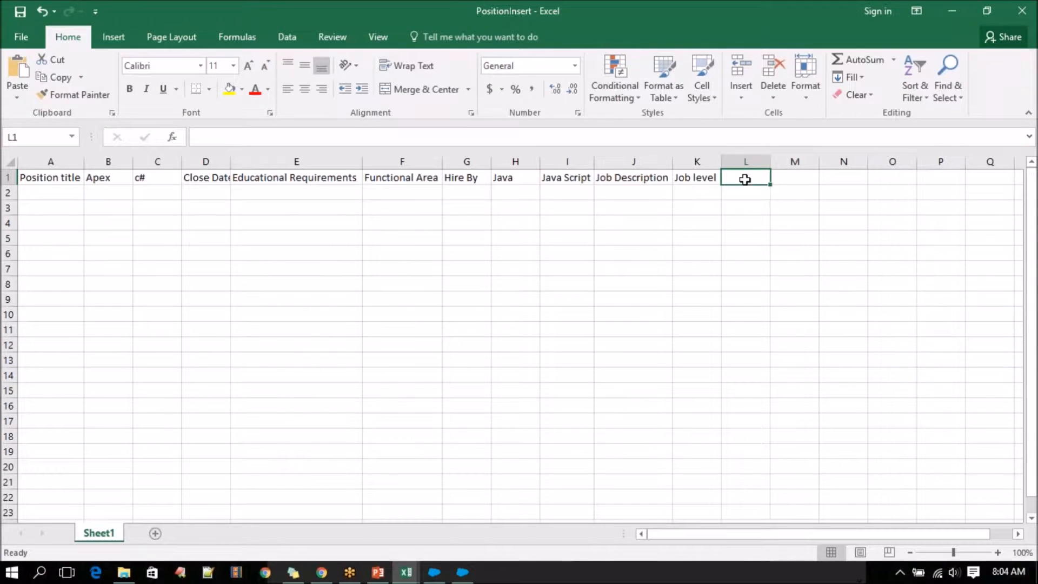
key("ctrl+v")
left_click(812, 199)
left_click(809, 235)
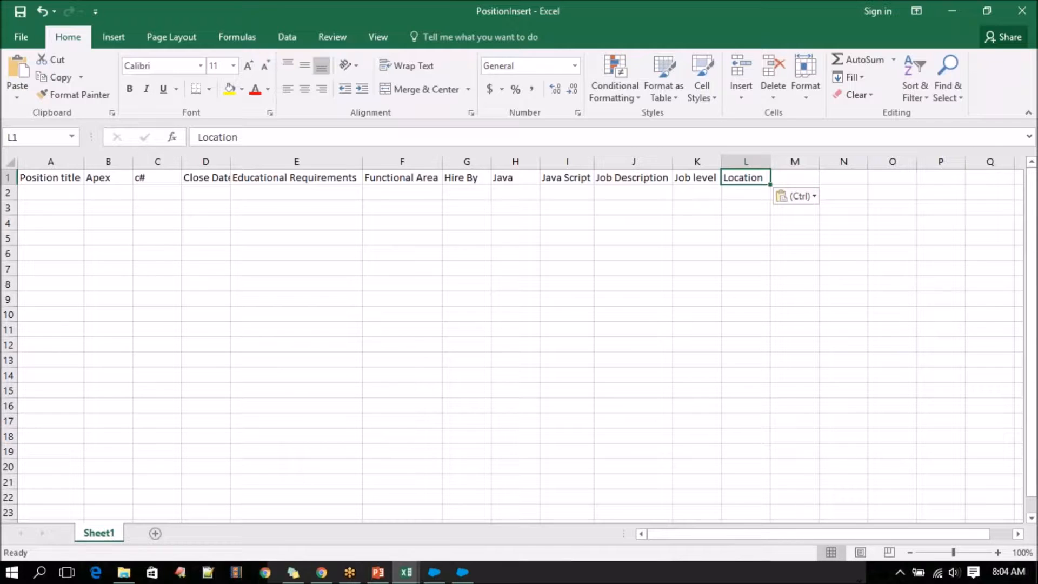
Copy the Max Pay field label from Salesforce into cell M1 of PositionInsert, matching the destination formatting.
left_click(322, 572)
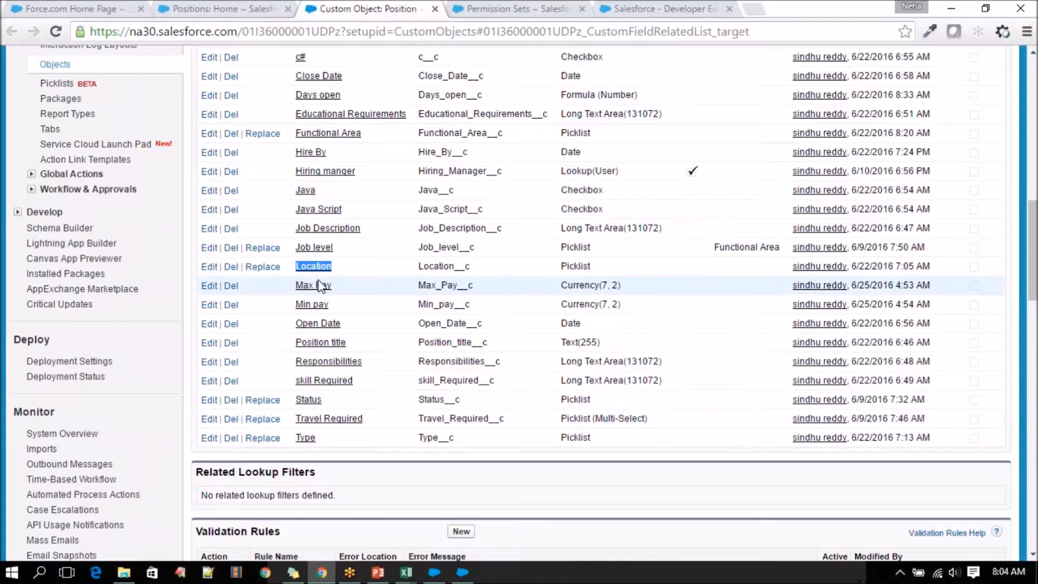
left_click_drag(334, 285, 303, 286)
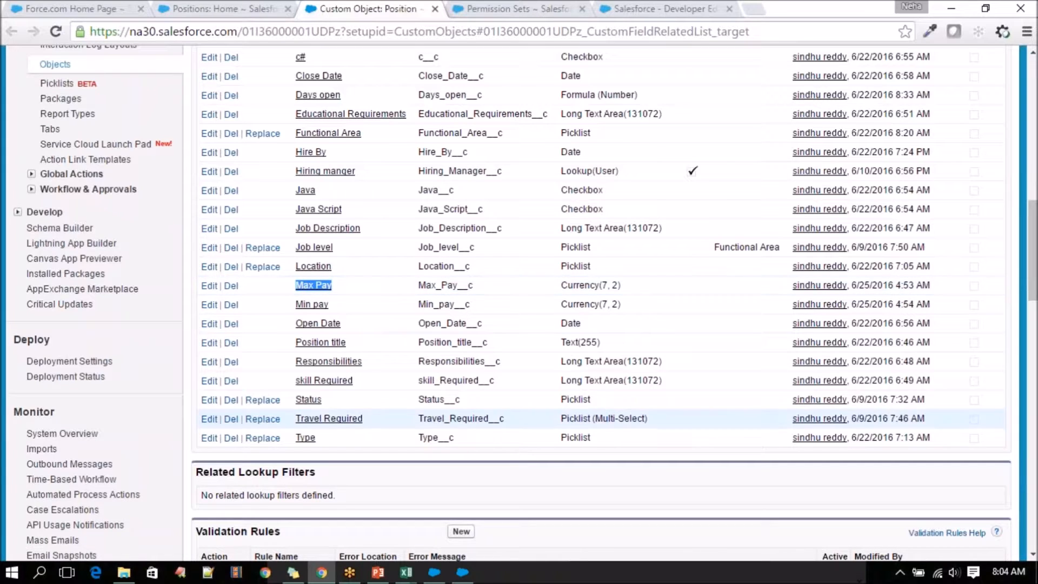
left_click(406, 572)
left_click(531, 511)
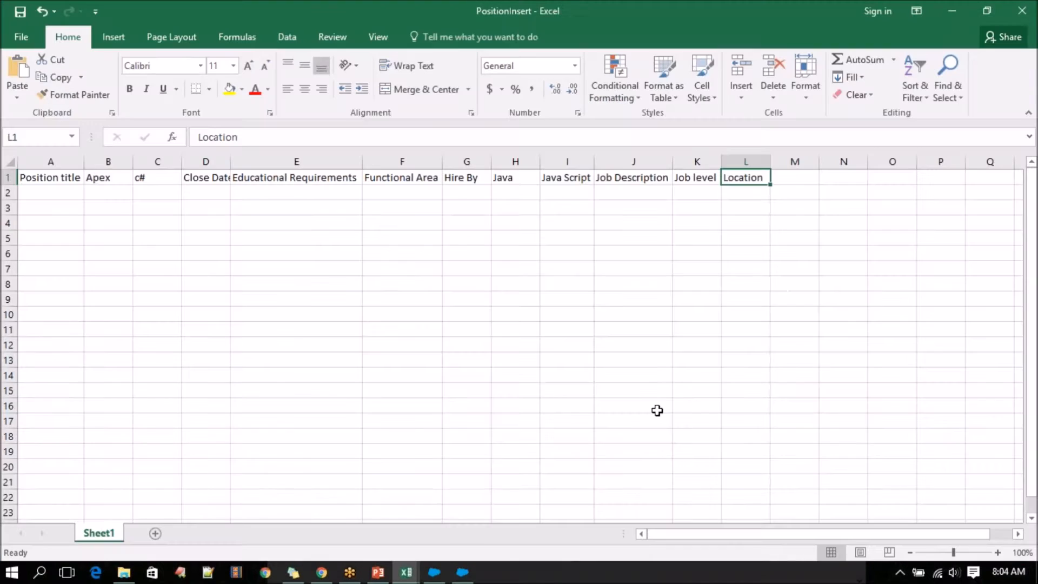
left_click(793, 175)
right_click(795, 176)
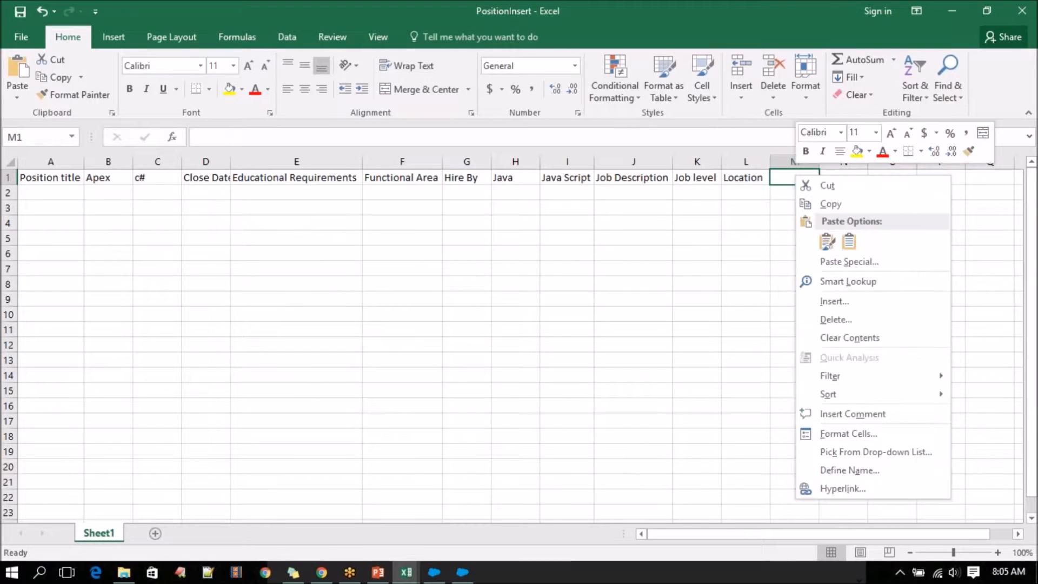
left_click(848, 241)
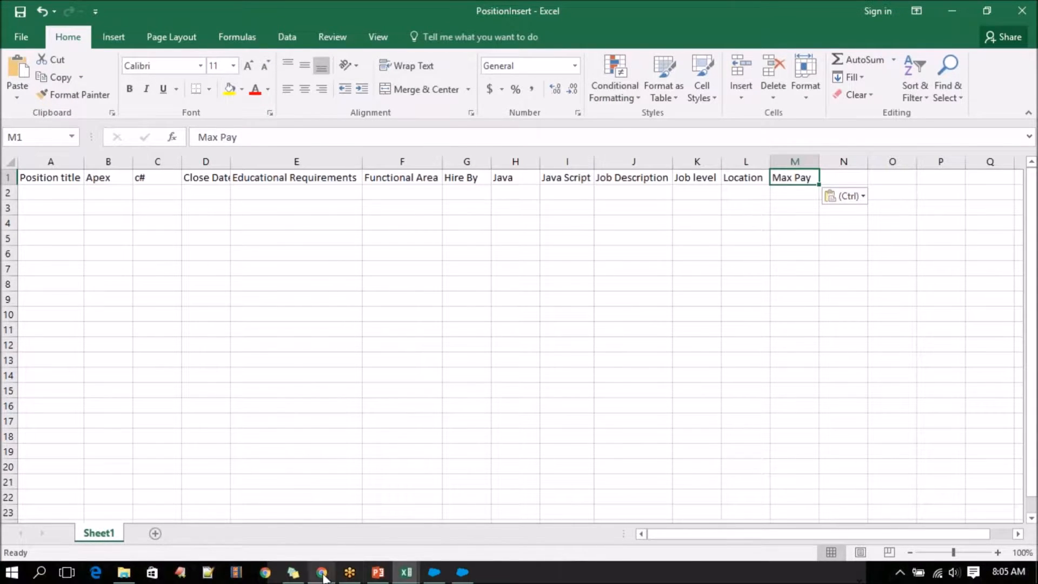
Copy the Min pay field label from Salesforce into cell N1 of PositionInsert with destination formatting.
left_click(323, 572)
left_click_drag(331, 304, 294, 305)
key("ctrl+c")
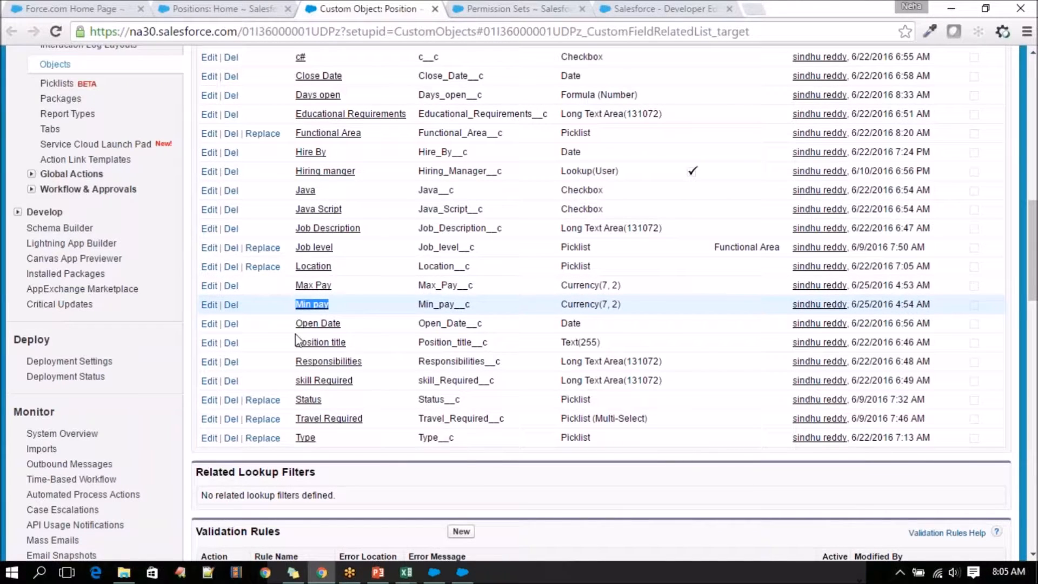
mouse_move(406, 572)
left_click(575, 513)
left_click(845, 178)
right_click(846, 178)
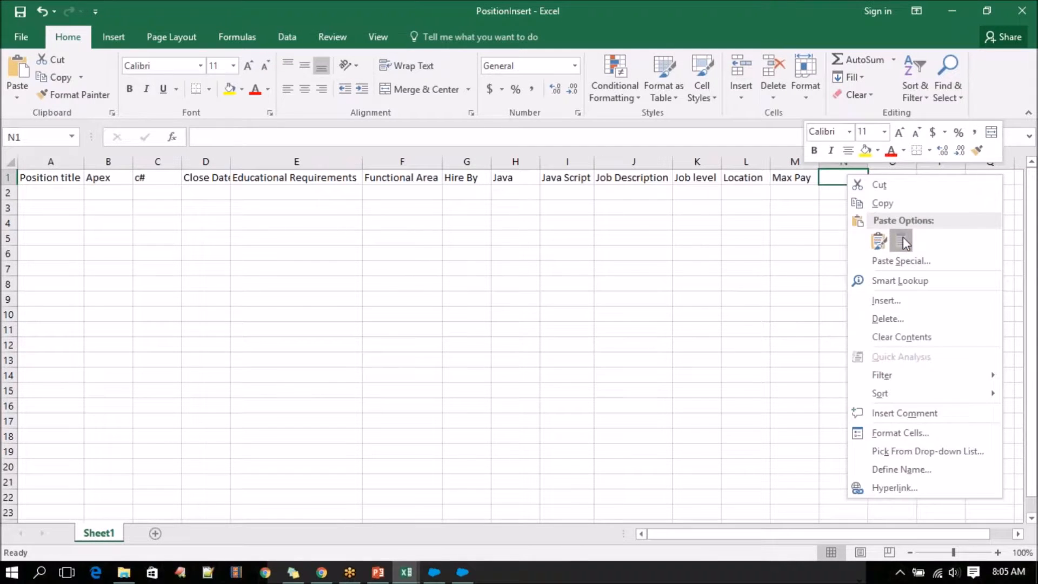
left_click(902, 241)
left_click(844, 193)
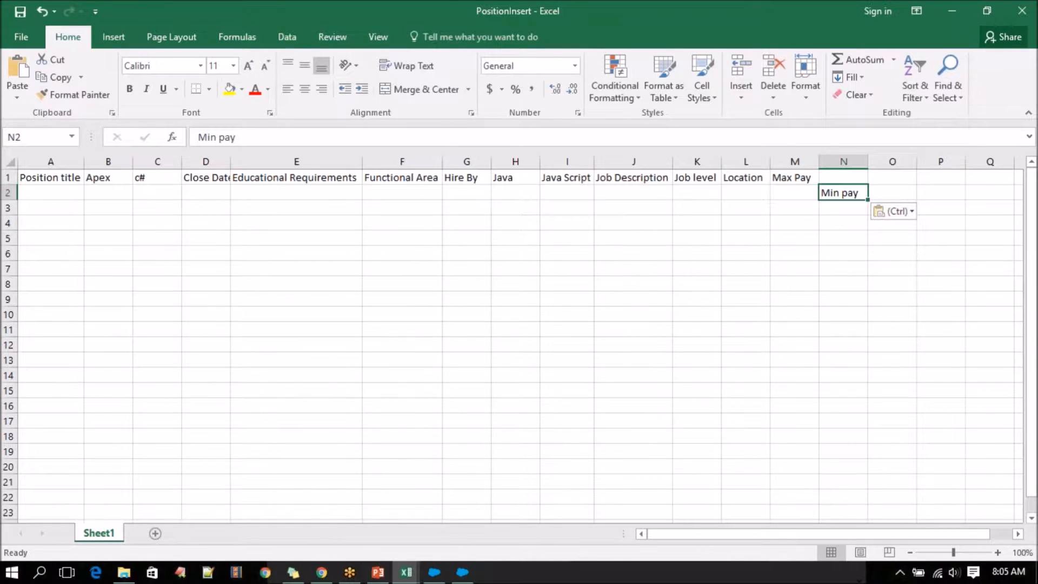
key("ctrl+c")
left_click(855, 175)
key("ctrl+v")
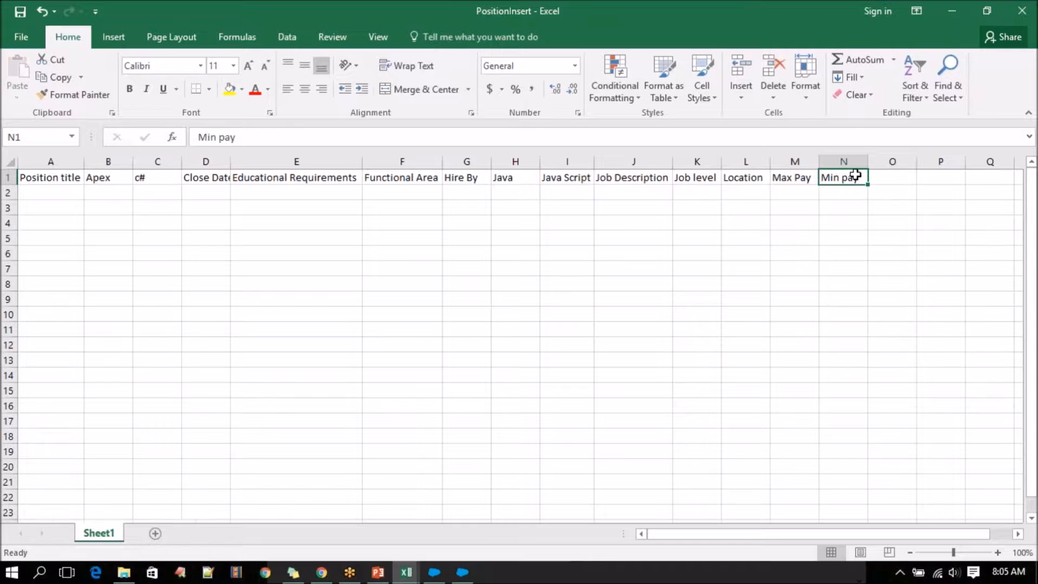
Copy the Open Date field label from Salesforce into cell O1 of PositionInsert with destination formatting.
left_click(321, 576)
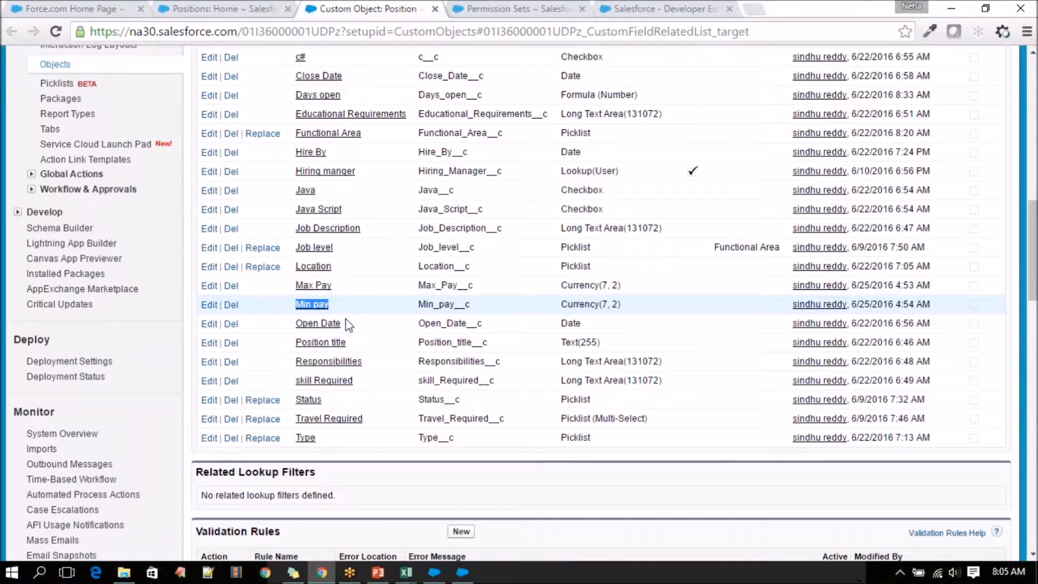
left_click_drag(347, 323, 295, 323)
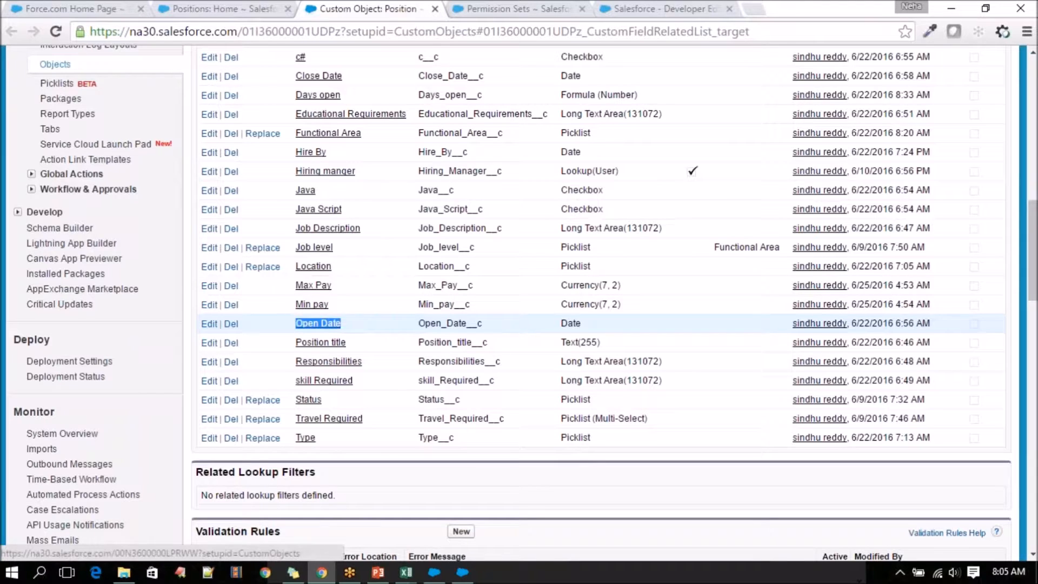
right_click(336, 329)
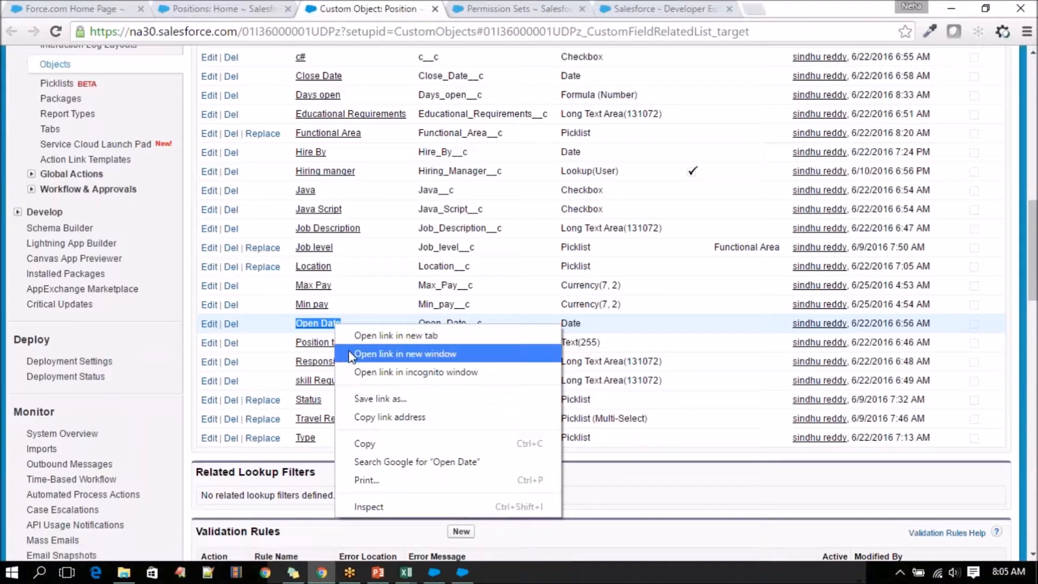
left_click(361, 441)
left_click(406, 575)
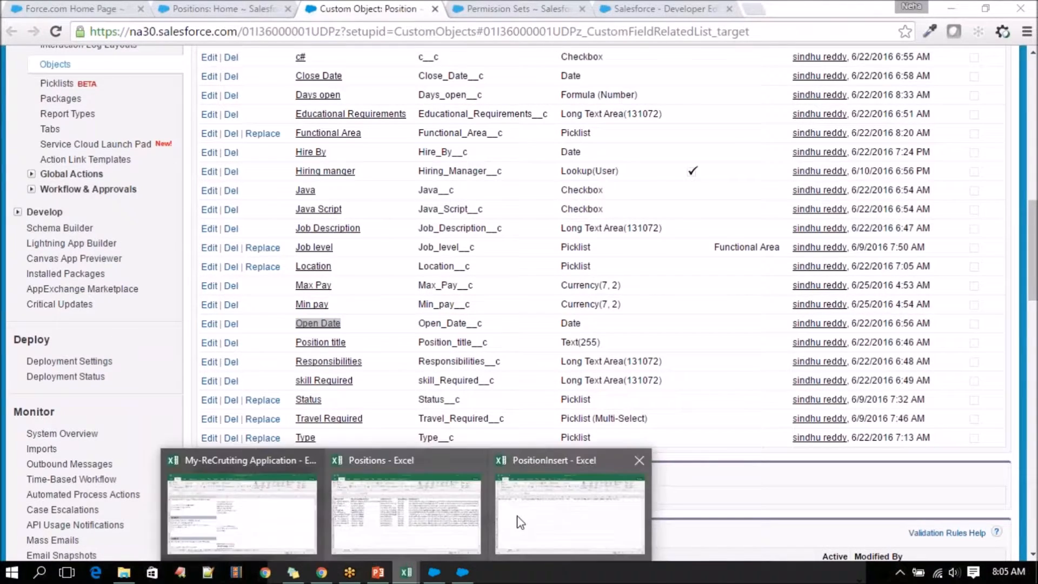
left_click(578, 487)
left_click(891, 178)
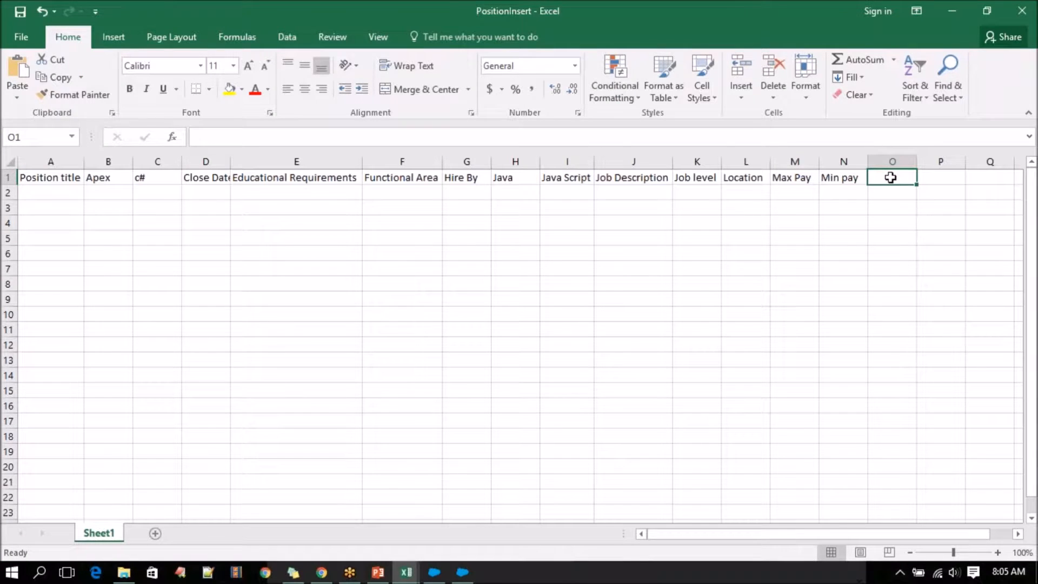
key("ctrl+v")
left_click(952, 197)
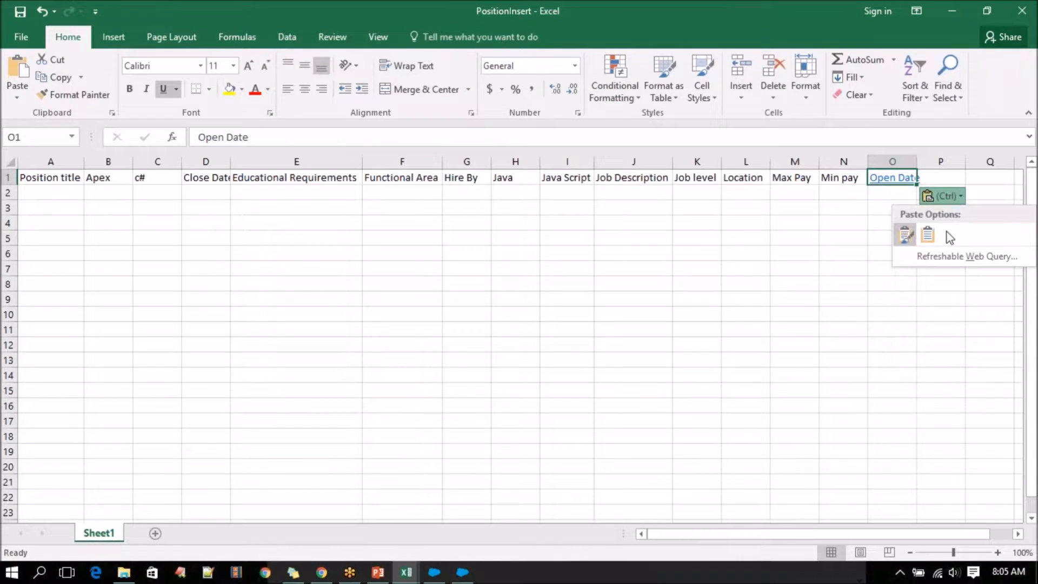
left_click(928, 234)
Try to copy the skill Required field label from the Salesforce custom fields list into cell P1 of PositionInsert.
left_click(321, 572)
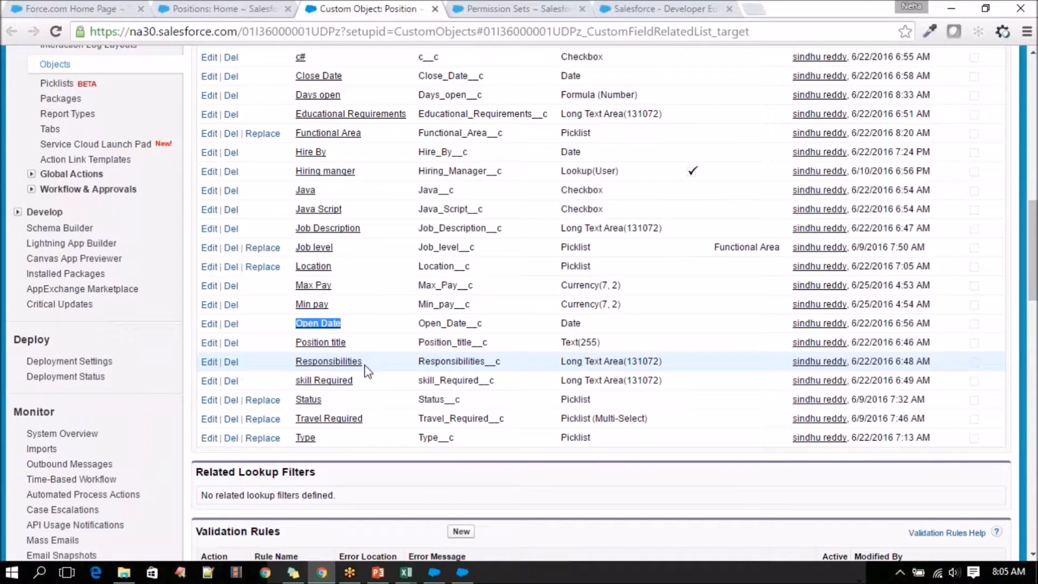
left_click_drag(358, 380, 311, 380)
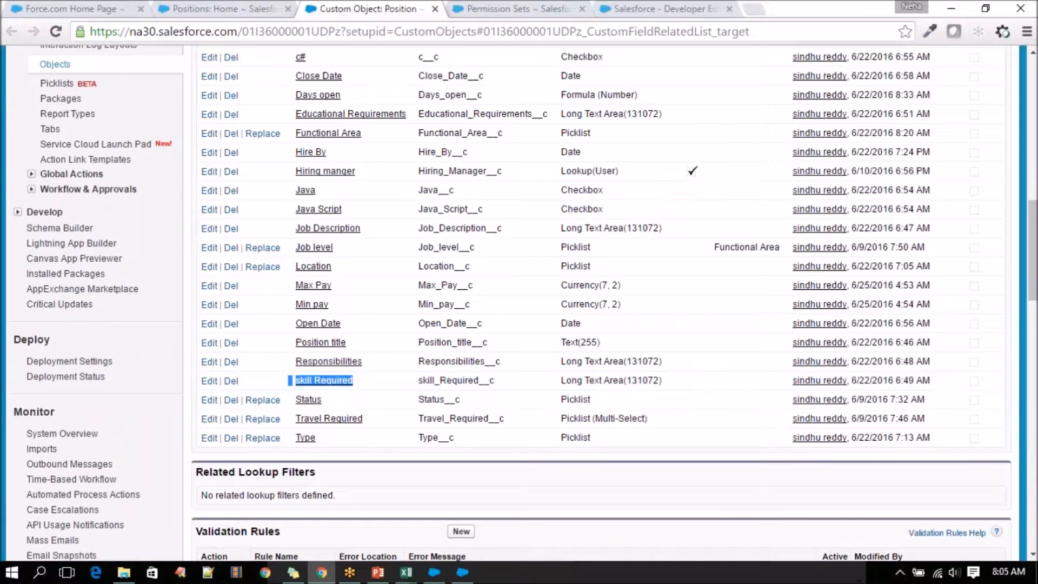
mouse_move(411, 575)
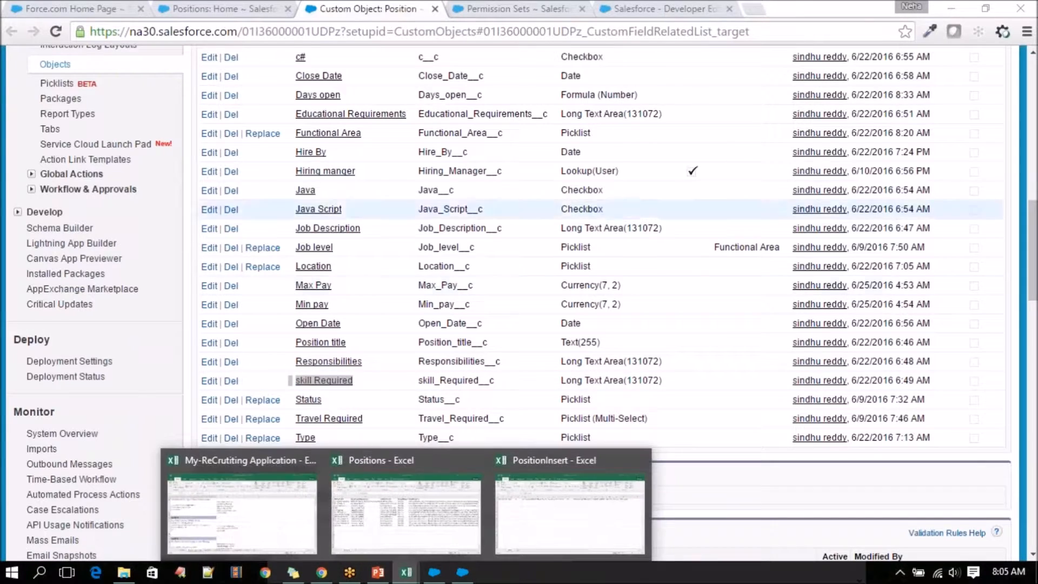
left_click(543, 452)
left_click(941, 178)
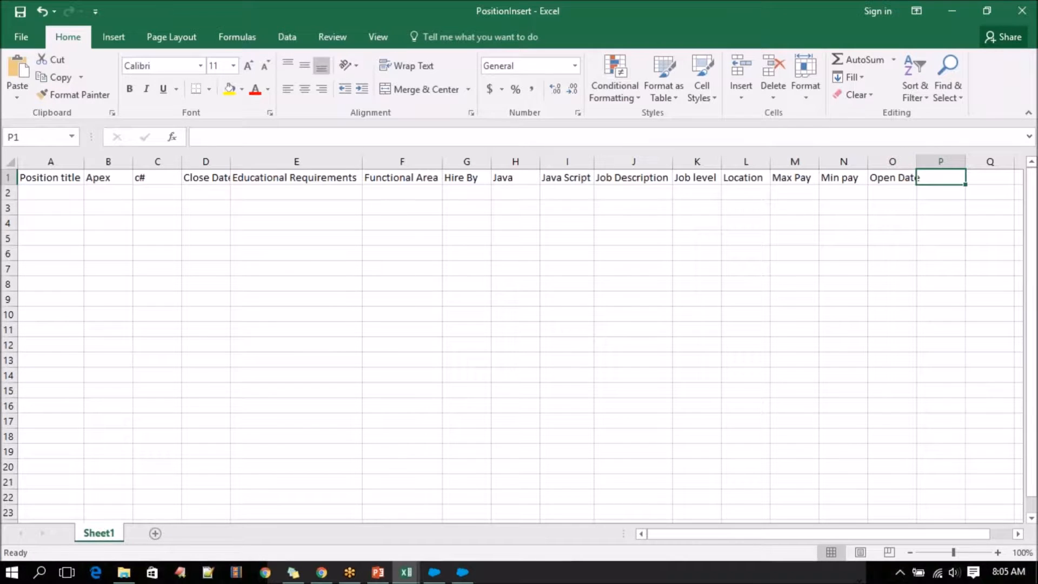
key("ctrl+v")
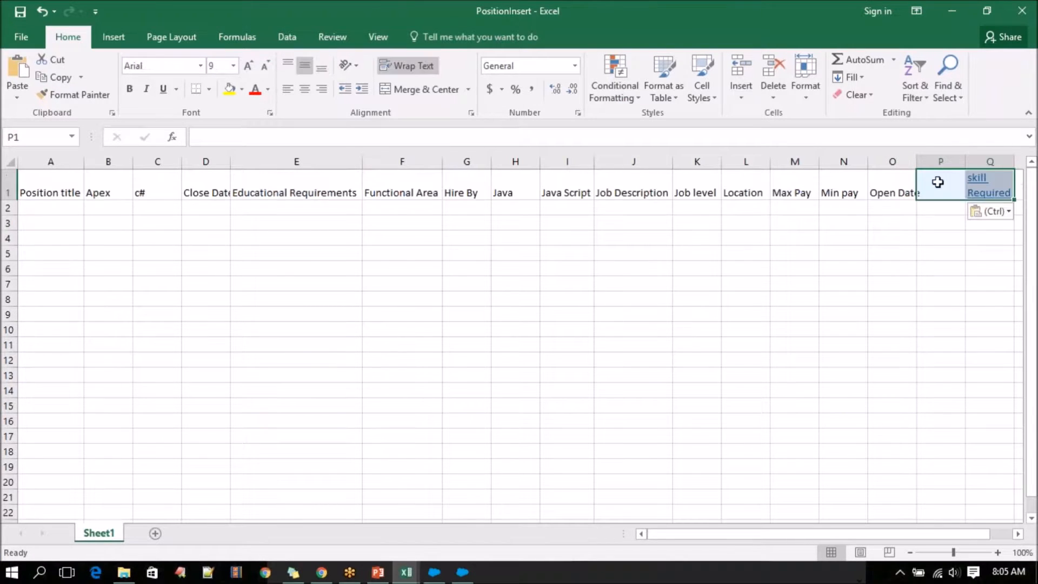
left_click(993, 196)
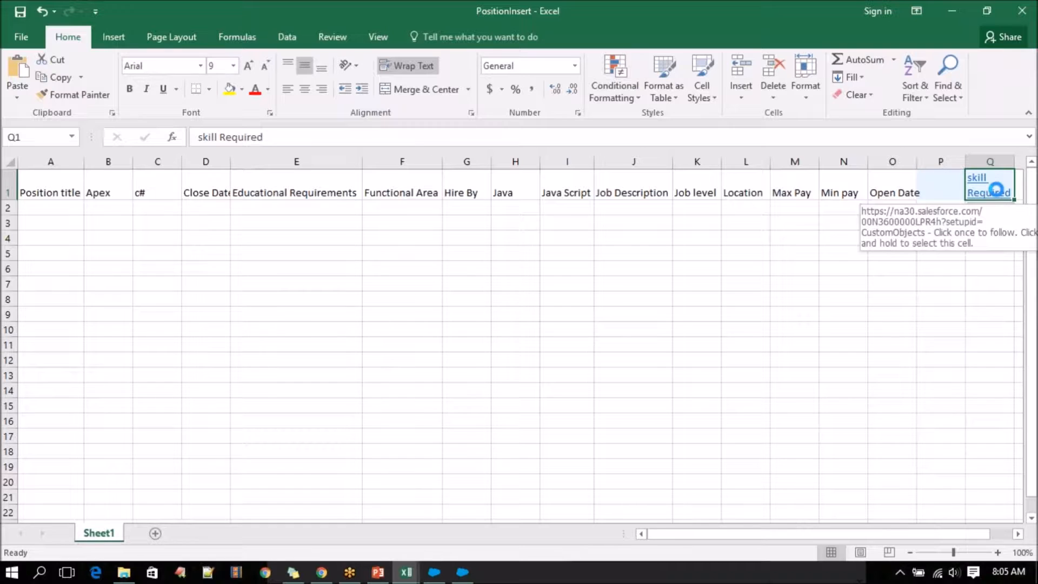
key("ctrl+c")
left_click(942, 190)
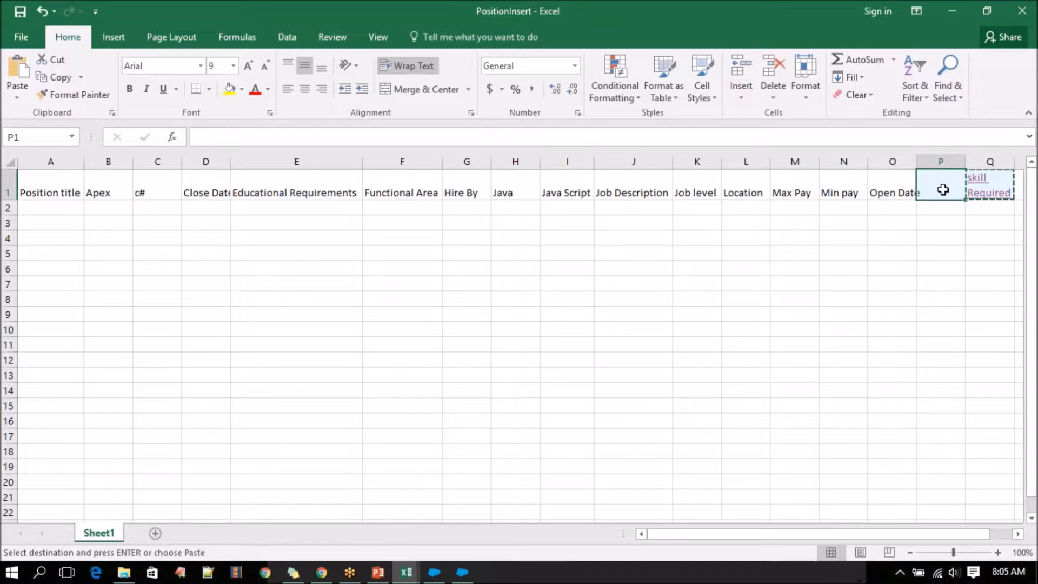
key("ctrl+v")
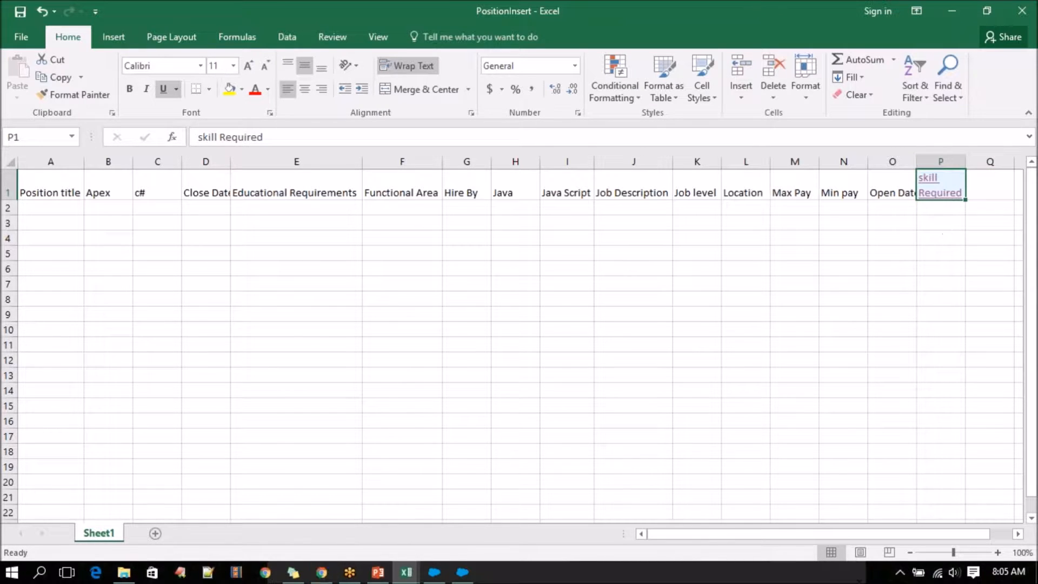
Undo the skill Required pastes and restore the Open Date header in cell O1.
key("ctrl+z")
key("ctrl+z")
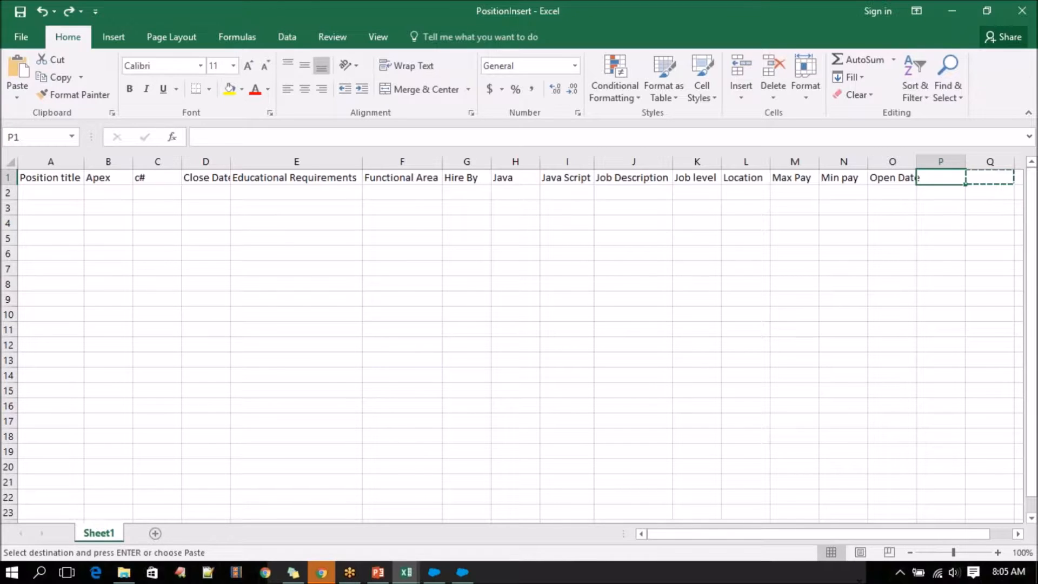
key("ctrl+c")
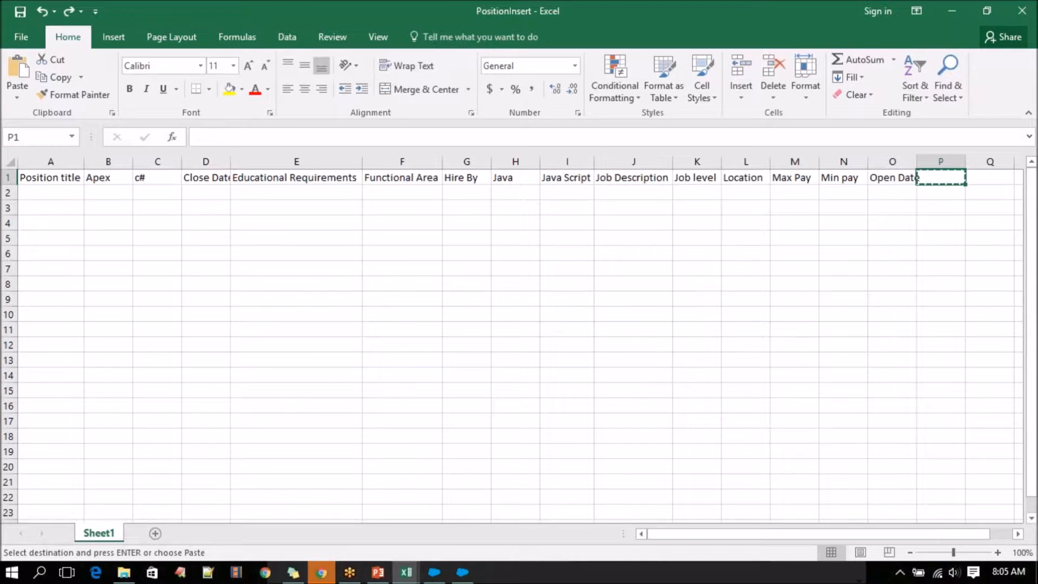
key("ctrl+z")
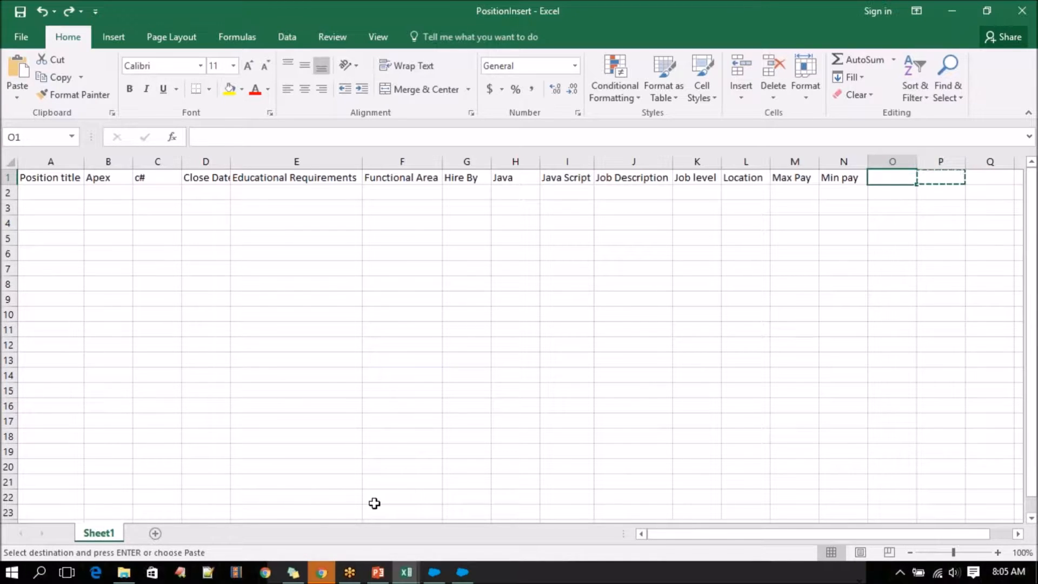
key("ctrl+y")
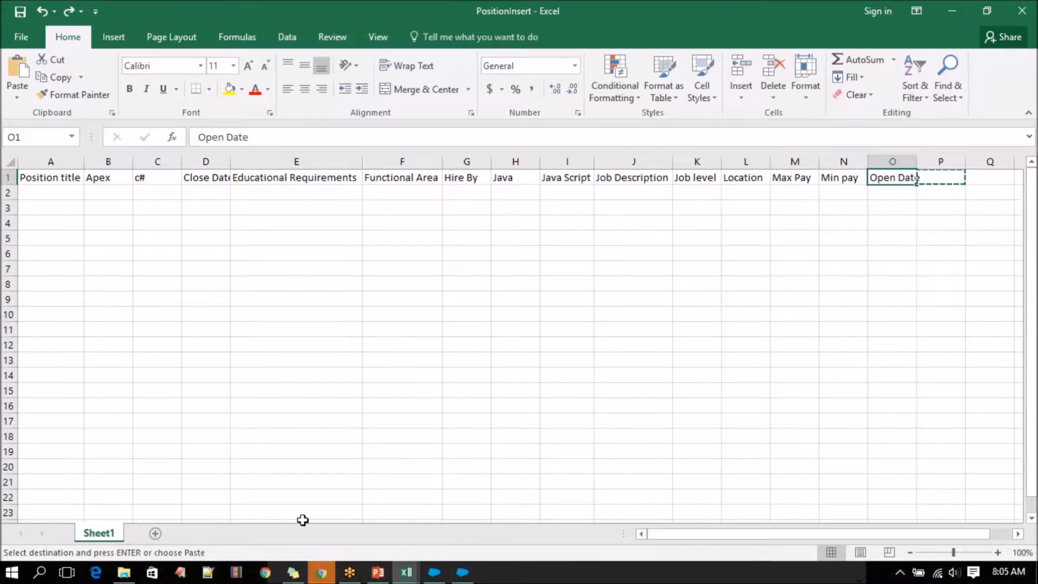
Copy the skill Required field label from its Salesforce field detail page into cell P1 of PositionInsert with destination formatting.
left_click(322, 572)
double_click(385, 365)
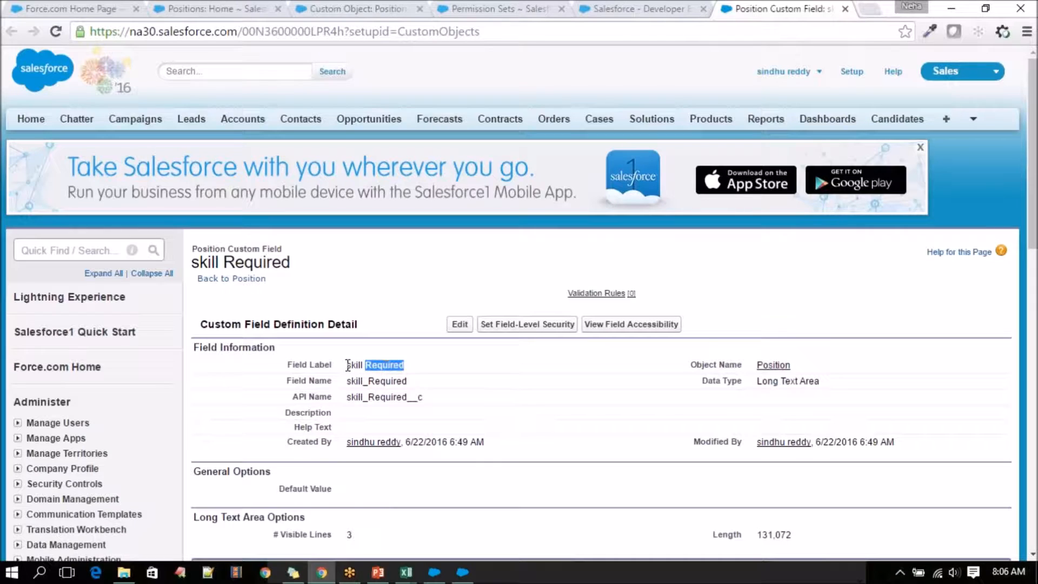
left_click(406, 572)
left_click(442, 517)
left_click(406, 572)
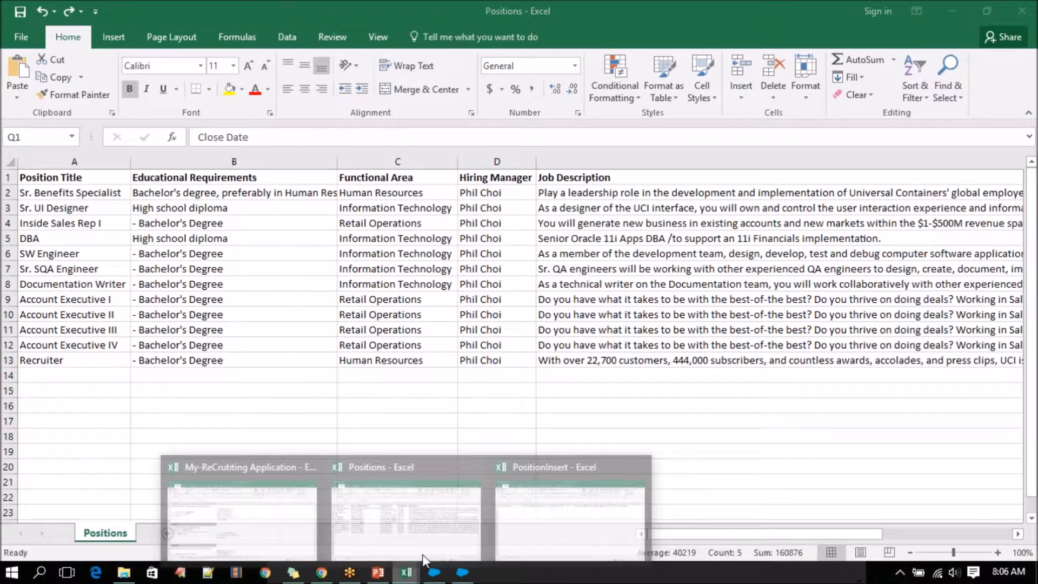
left_click(567, 503)
left_click(929, 180)
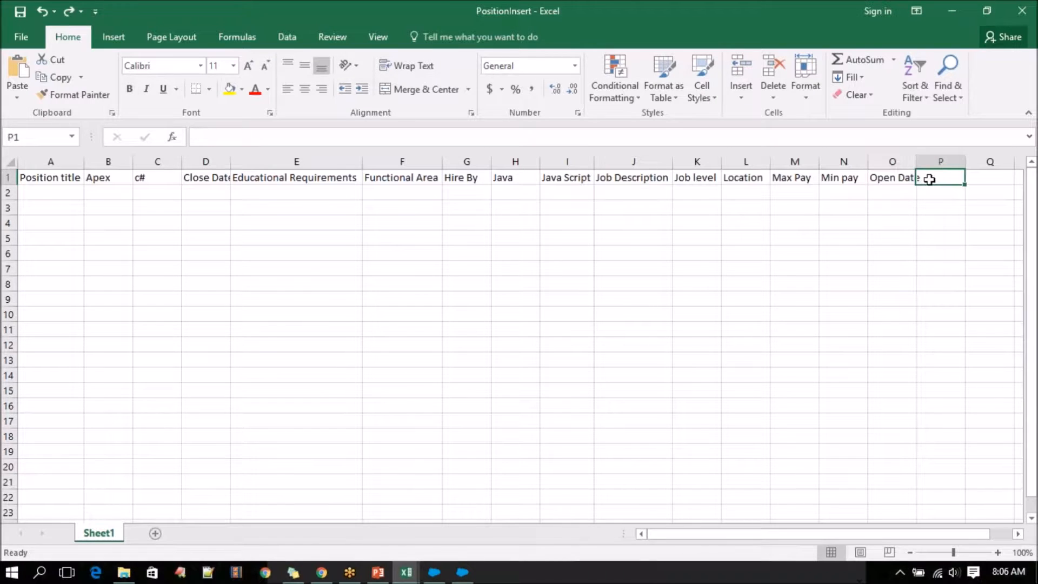
right_click(929, 179)
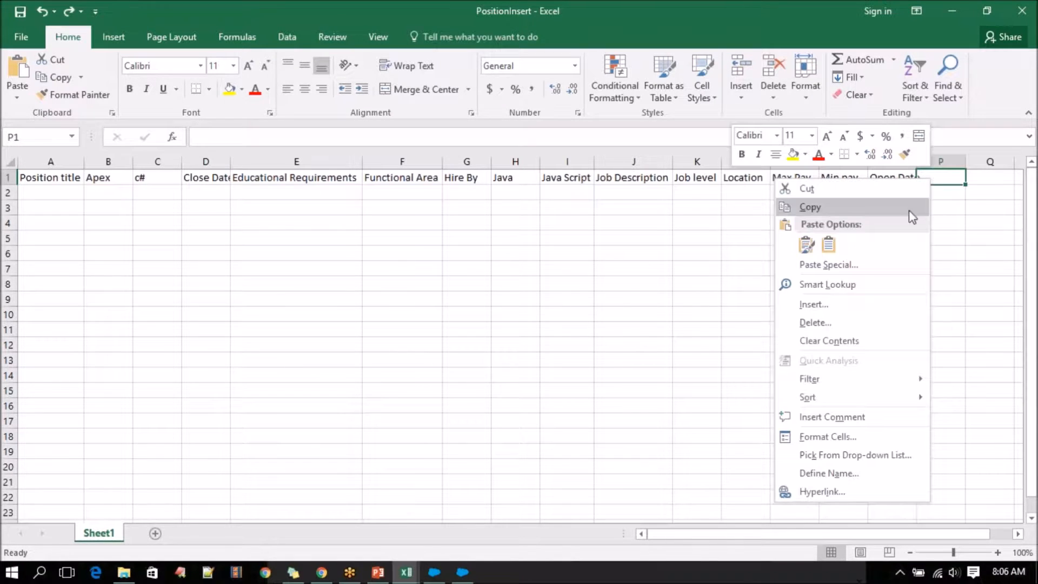
left_click(828, 244)
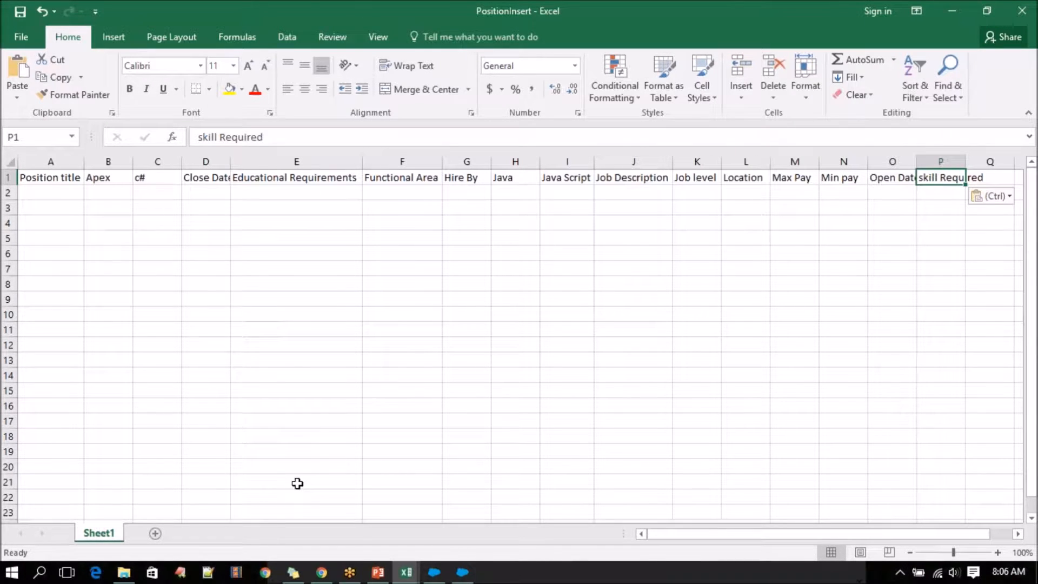
Return from the skill Required field page in Salesforce to the Position object's custom fields list.
left_click(322, 572)
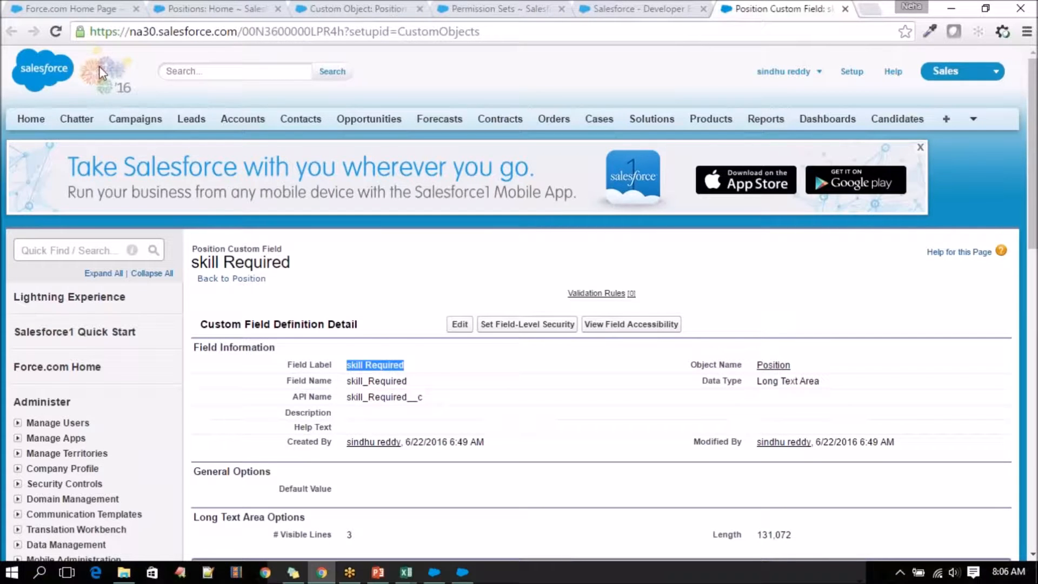
left_click(649, 7)
left_click(783, 7)
left_click(257, 278)
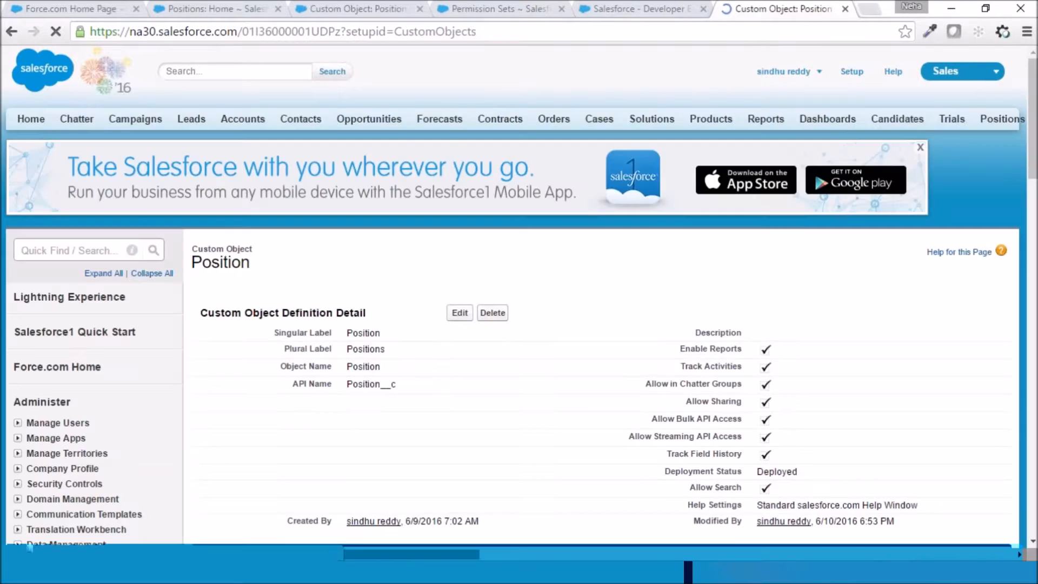
scroll(352, 427, "down", 10)
scroll(351, 428, "down", 9)
scroll(352, 422, "up", 4)
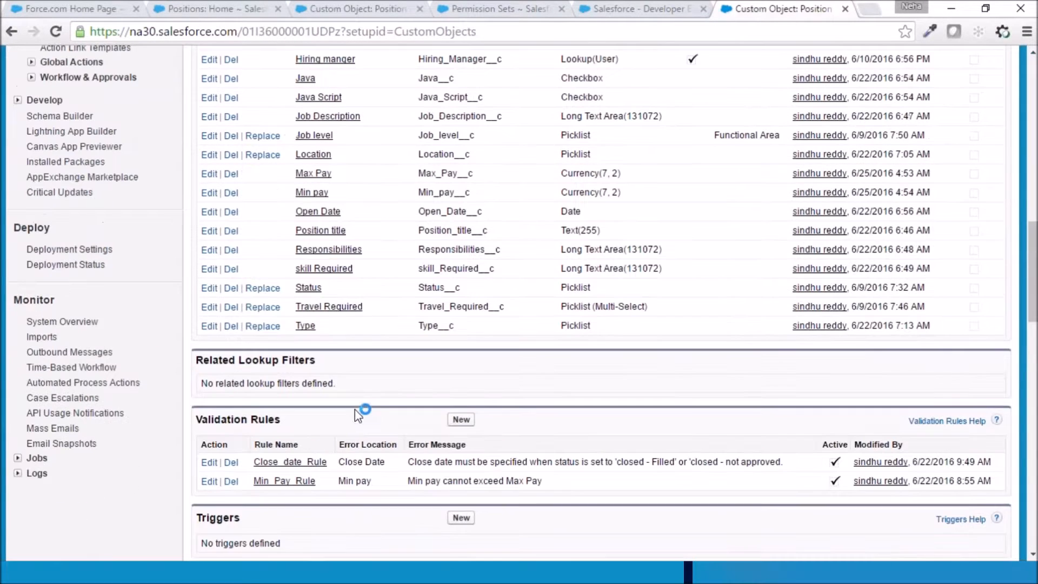
Copy the Travel Required field label from the custom fields list into cell Q1 of PositionInsert with destination formatting.
left_click_drag(363, 306, 295, 307)
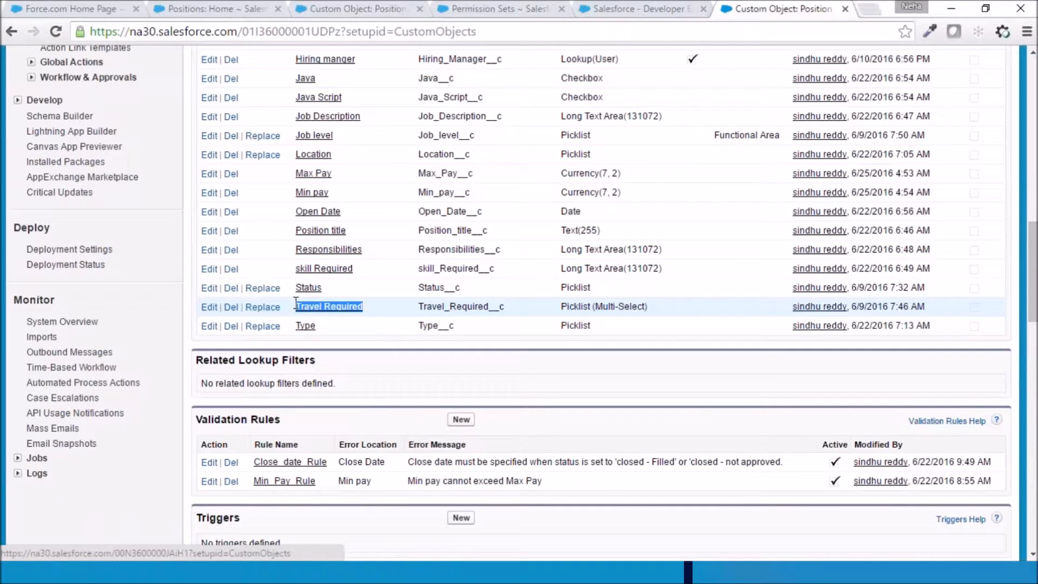
mouse_move(406, 572)
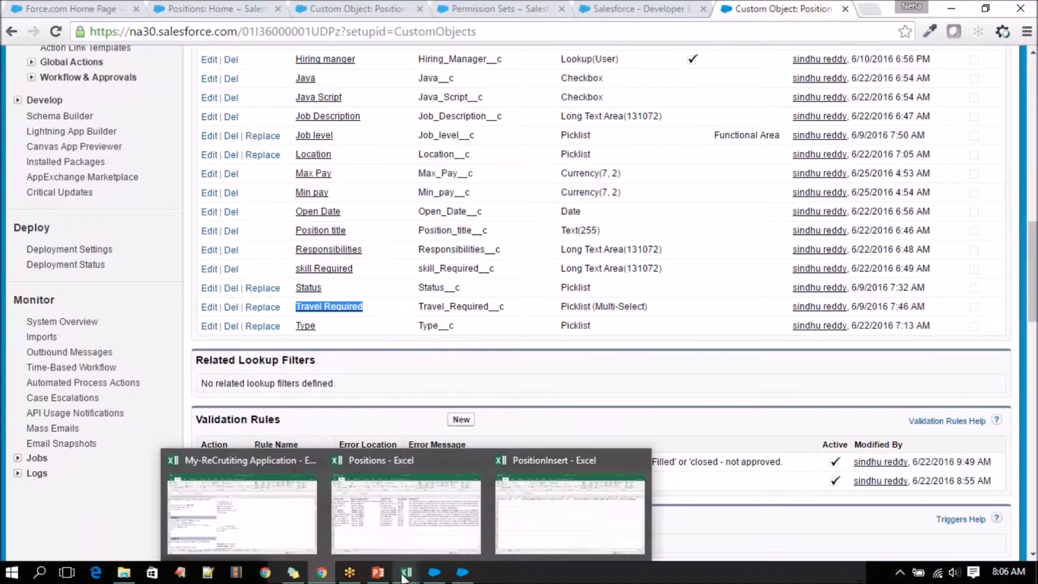
left_click(549, 529)
left_click(995, 181)
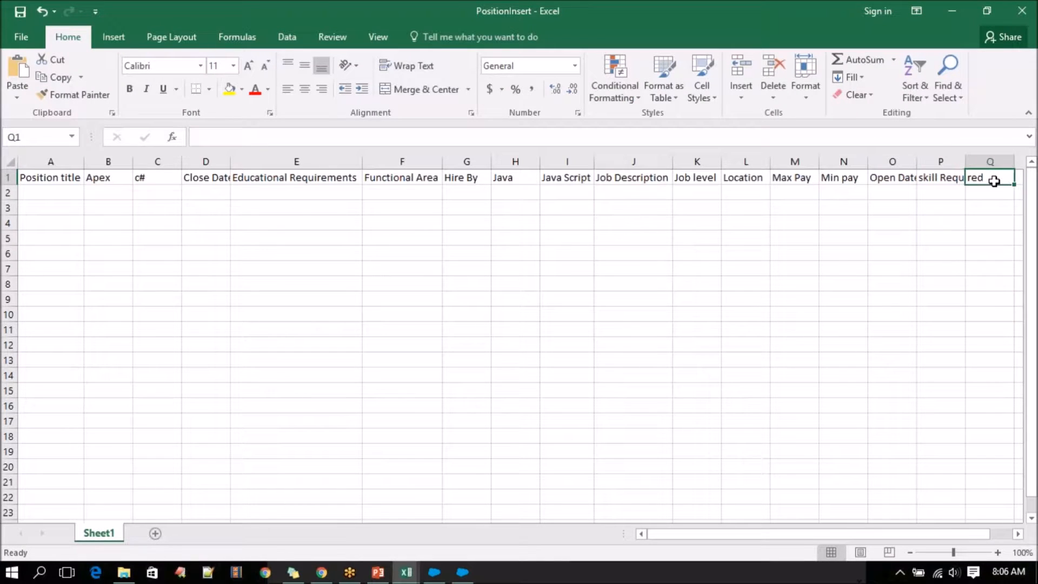
key("ctrl+v")
left_click(1003, 197)
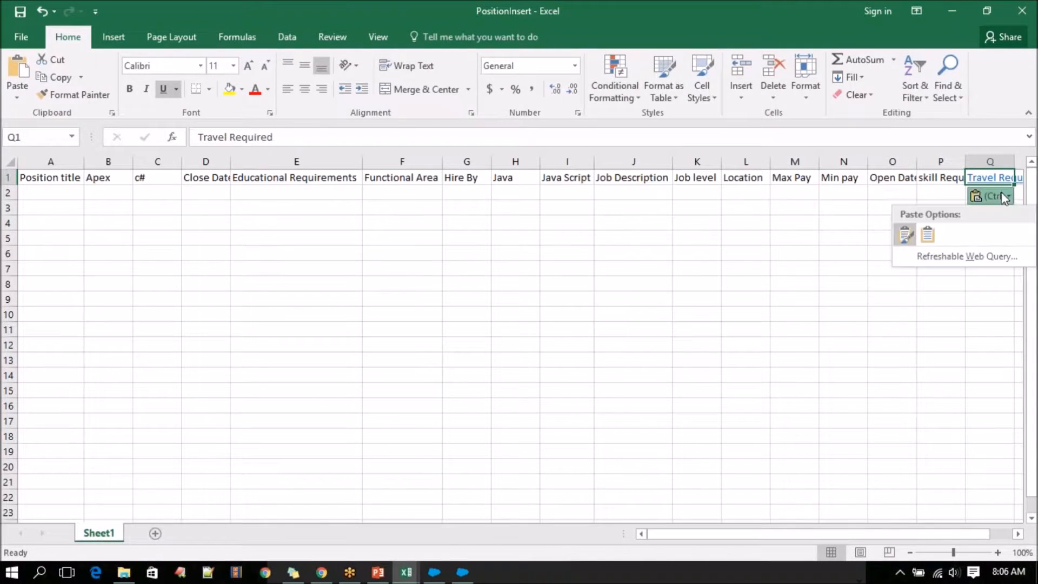
left_click(928, 234)
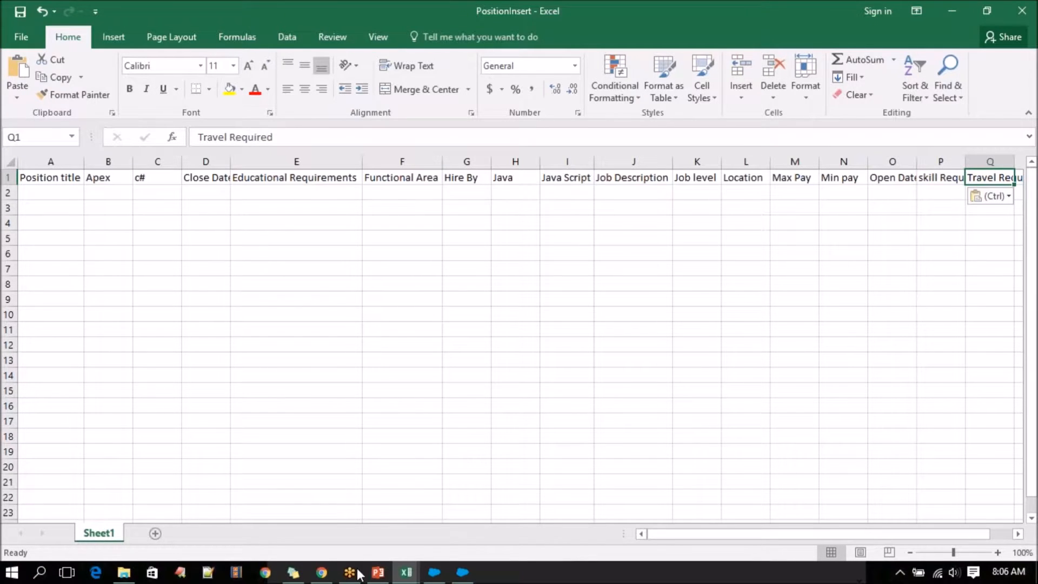
Copy the Type field label from Salesforce into cell R1 of PositionInsert with destination formatting.
left_click(321, 572)
left_click_drag(324, 328, 298, 325)
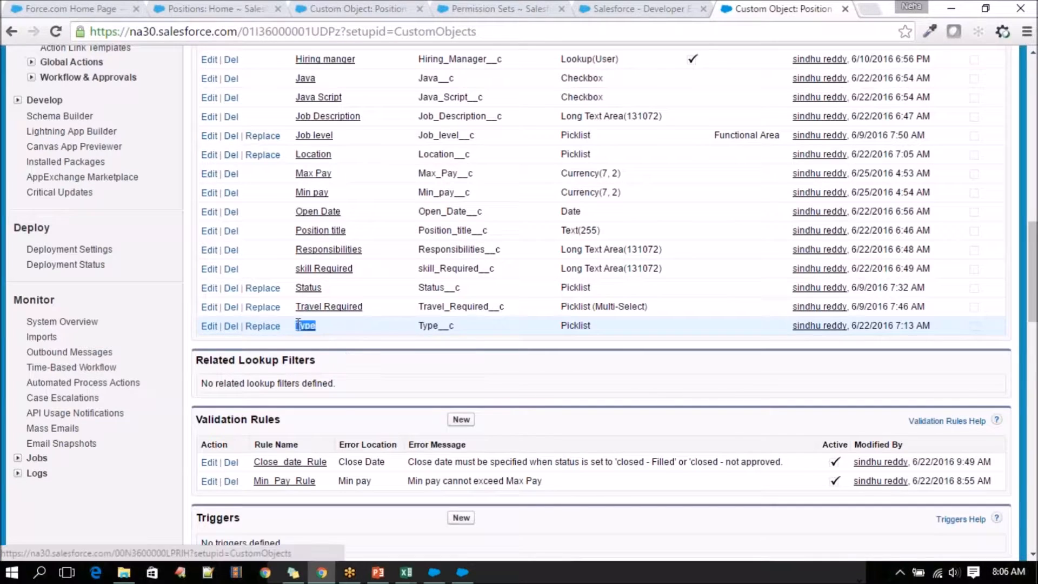
left_click(406, 572)
mouse_move(484, 525)
left_click(541, 514)
left_click_drag(831, 535, 854, 539)
left_click(981, 178)
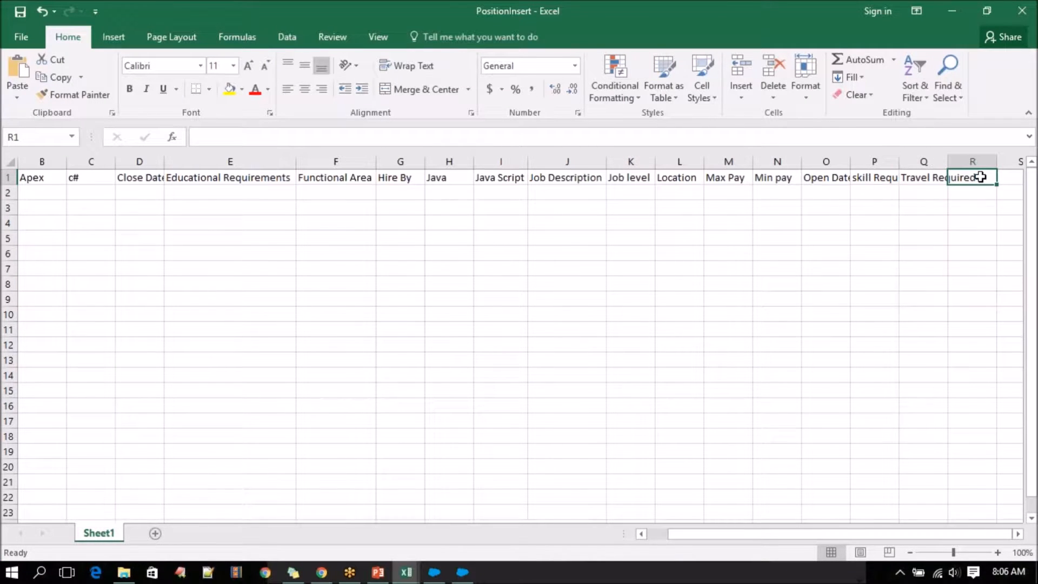
key("ctrl+v")
key("ctrl")
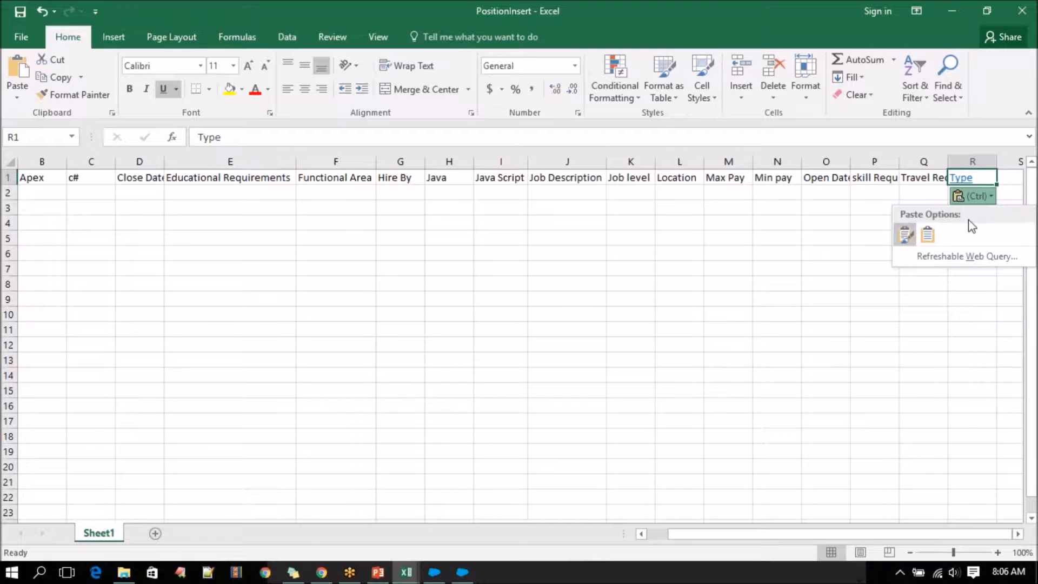
left_click(928, 234)
Auto-fit the widths of columns Q, P and O to their header text.
double_click(947, 161)
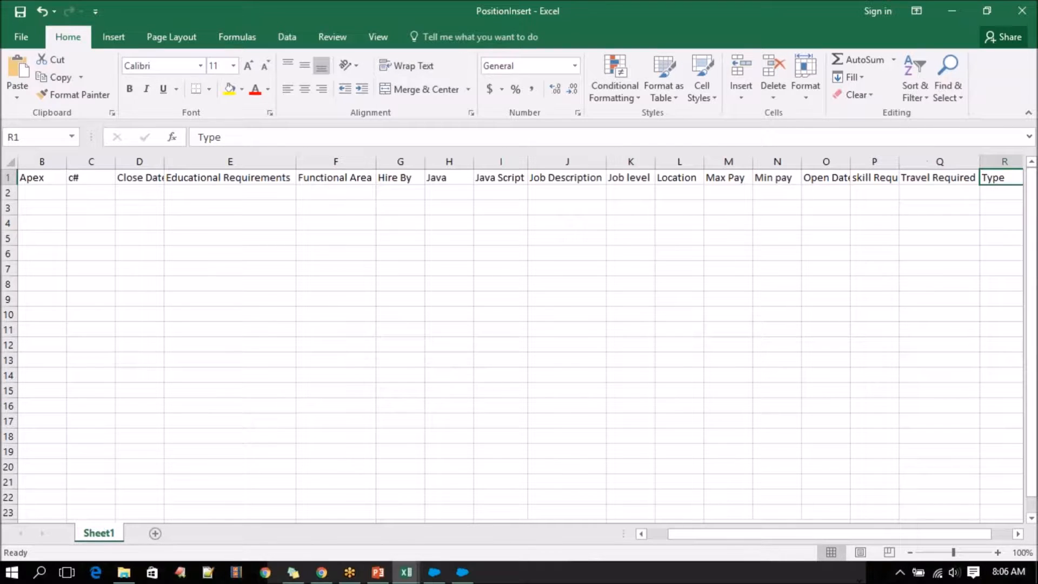
double_click(899, 162)
double_click(852, 161)
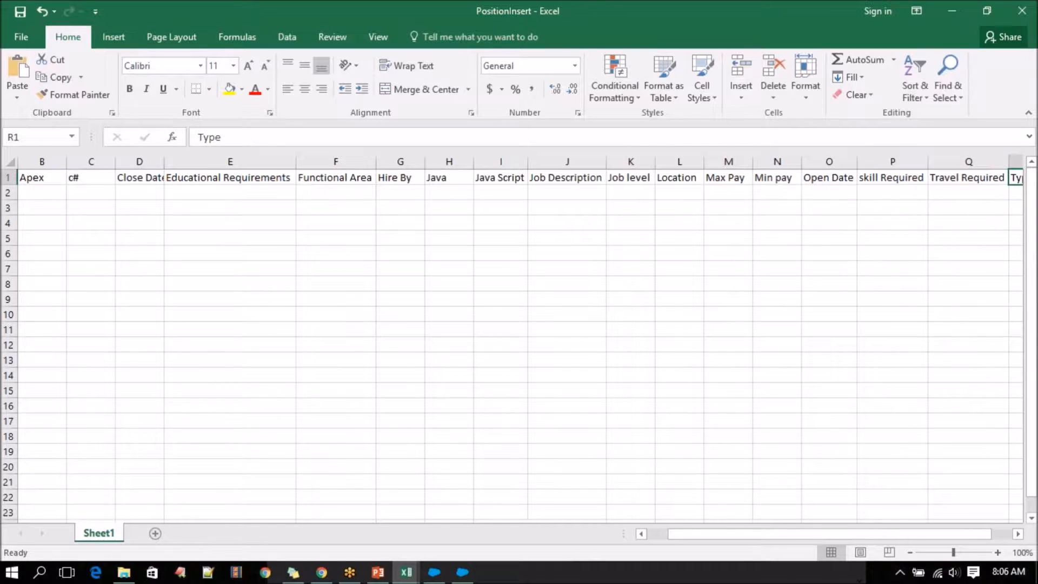
Make the whole header row 1 of PositionInsert bold.
left_click_drag(700, 536, 602, 542)
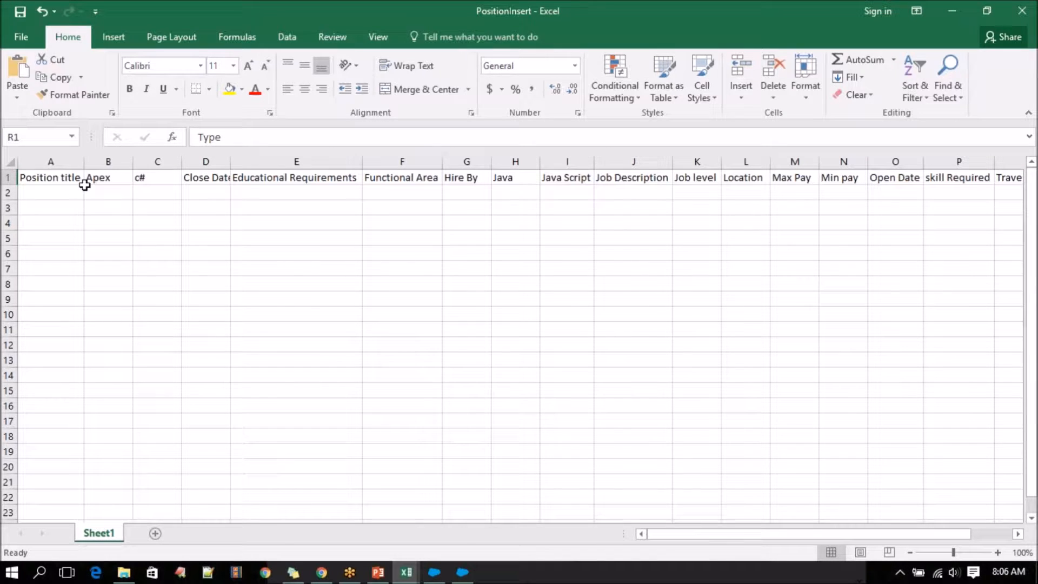
key("ctrl+Home")
left_click(9, 177)
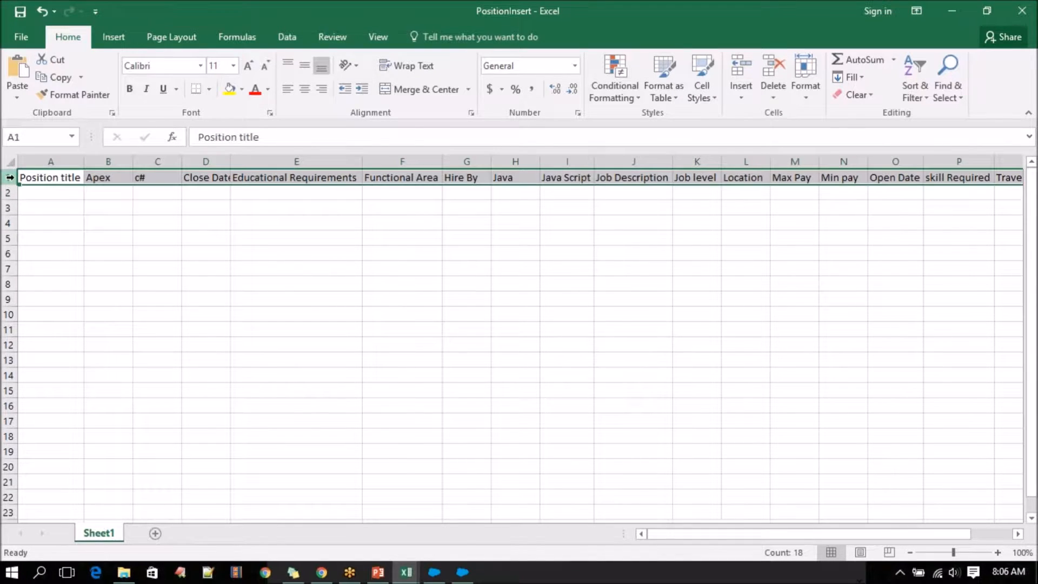
key("ctrl+b")
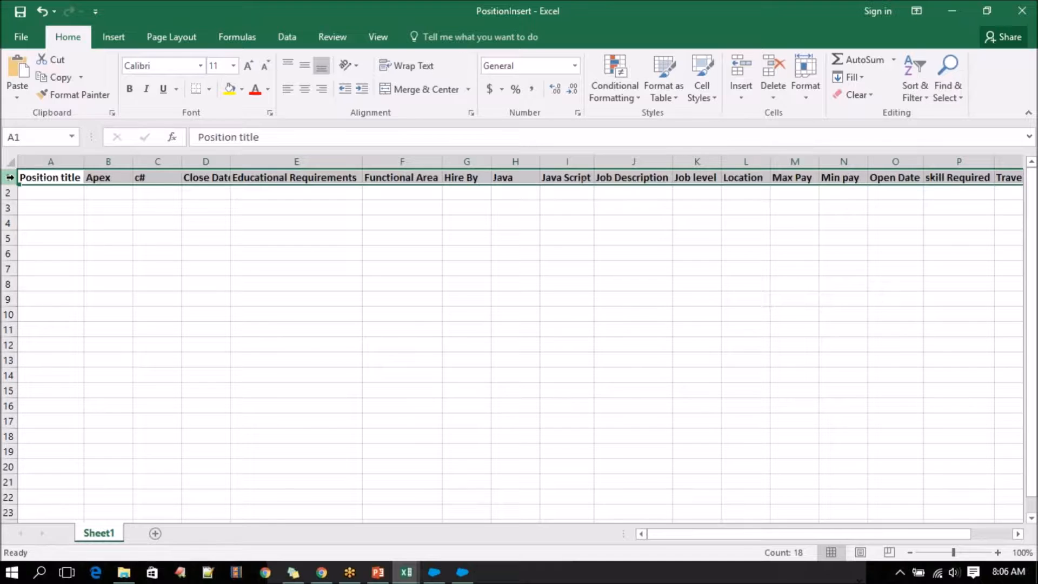
left_click_drag(44, 191, 606, 317)
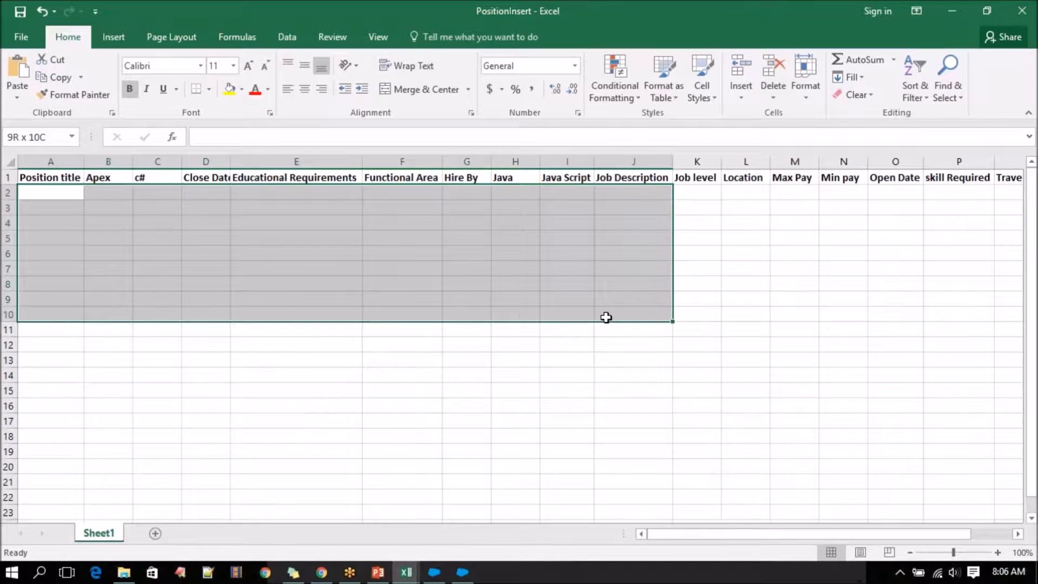
left_click(573, 317)
Copy the position titles in A2:A13 of the Positions workbook into PositionInsert from cell A2, and auto-fit columns A and D.
mouse_move(407, 571)
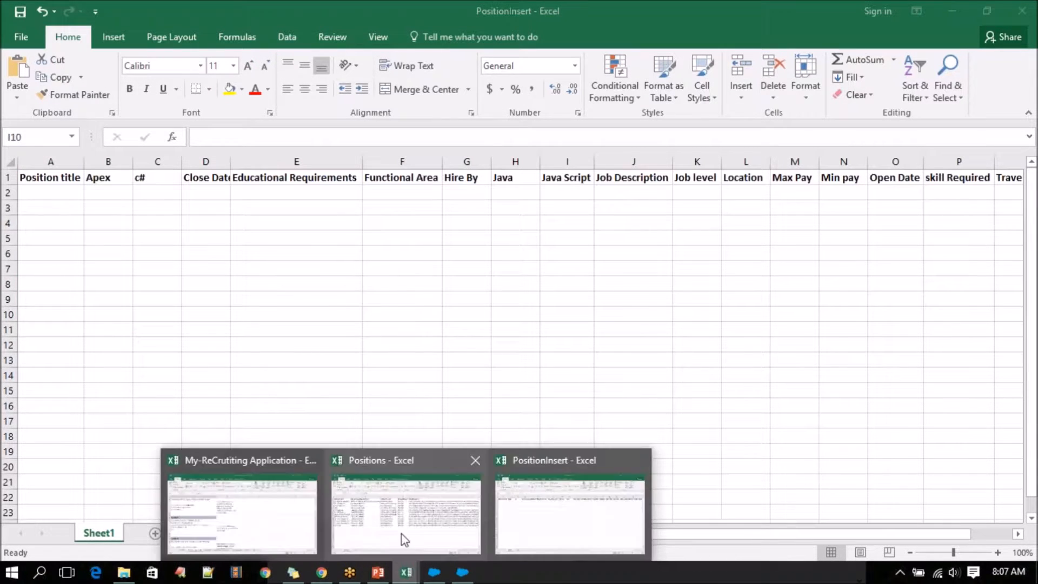
left_click(403, 539)
left_click_drag(64, 196, 62, 362)
key("ctrl+c")
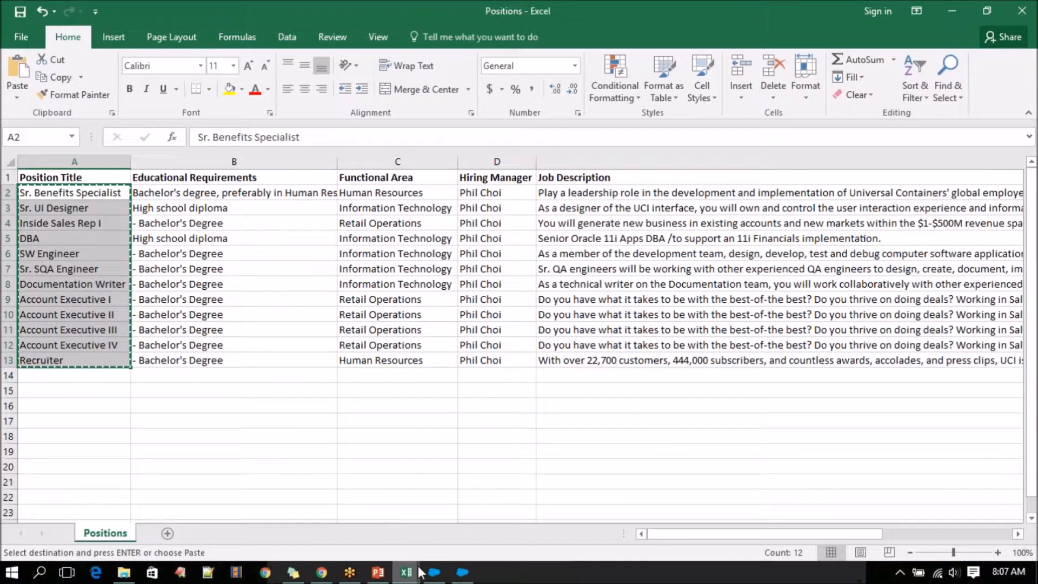
mouse_move(407, 571)
left_click(524, 516)
left_click(54, 193)
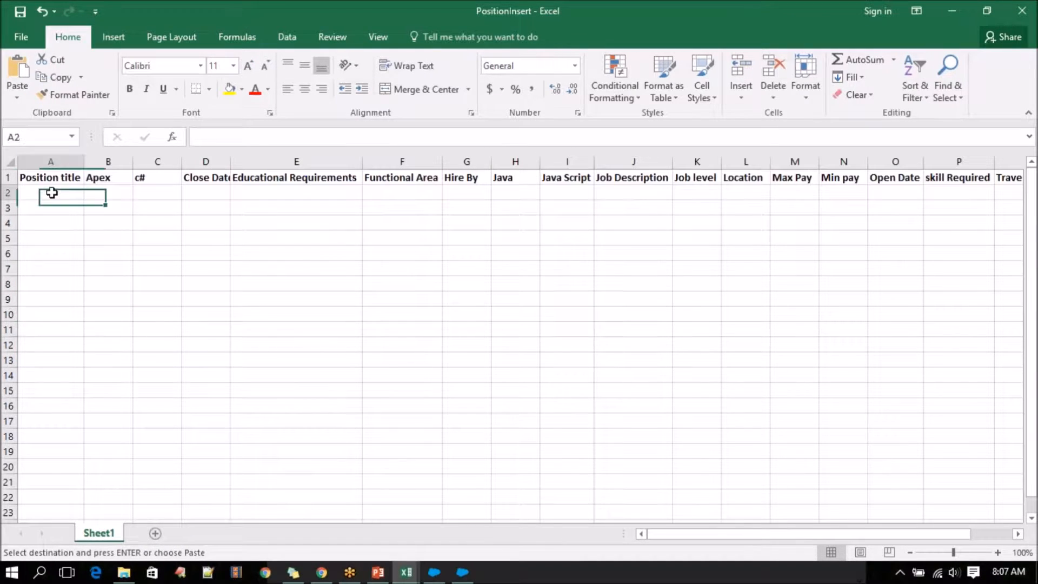
key("ctrl+v")
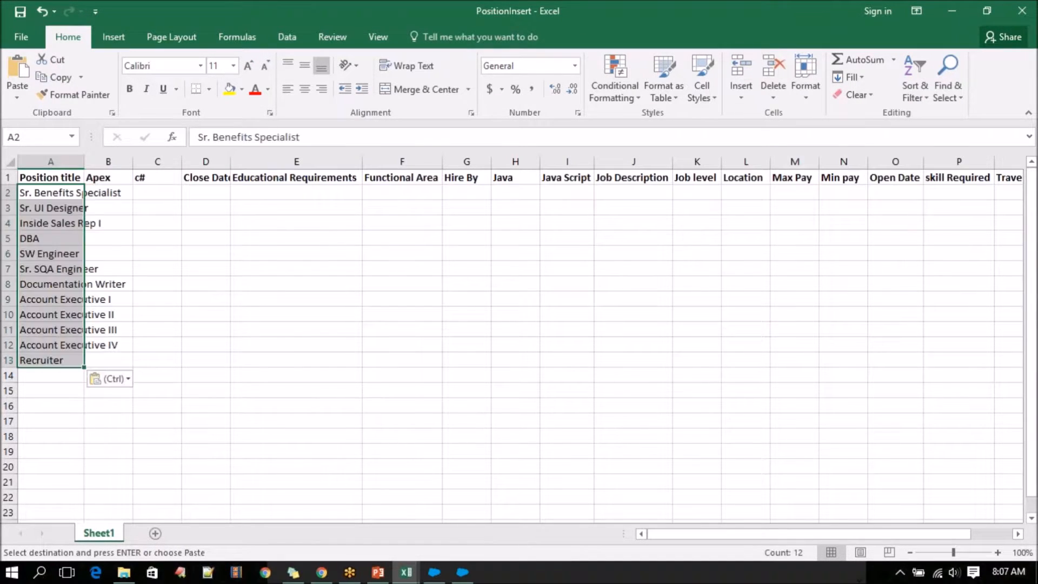
double_click(83, 161)
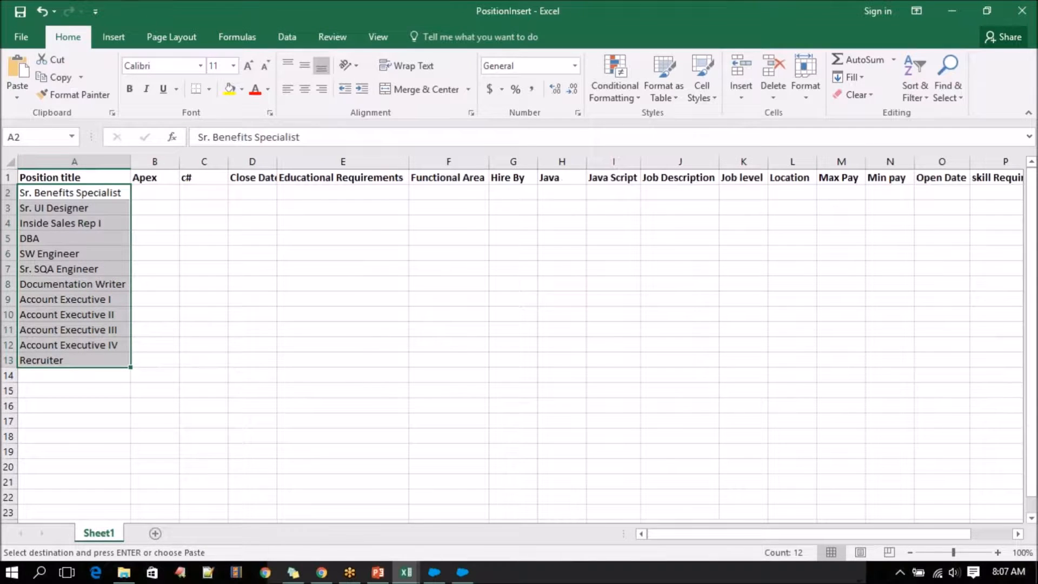
double_click(278, 161)
Copy the Close Date values in Q2:Q13 of the Positions workbook into the Close Date column of PositionInsert, starting at D2.
mouse_move(405, 574)
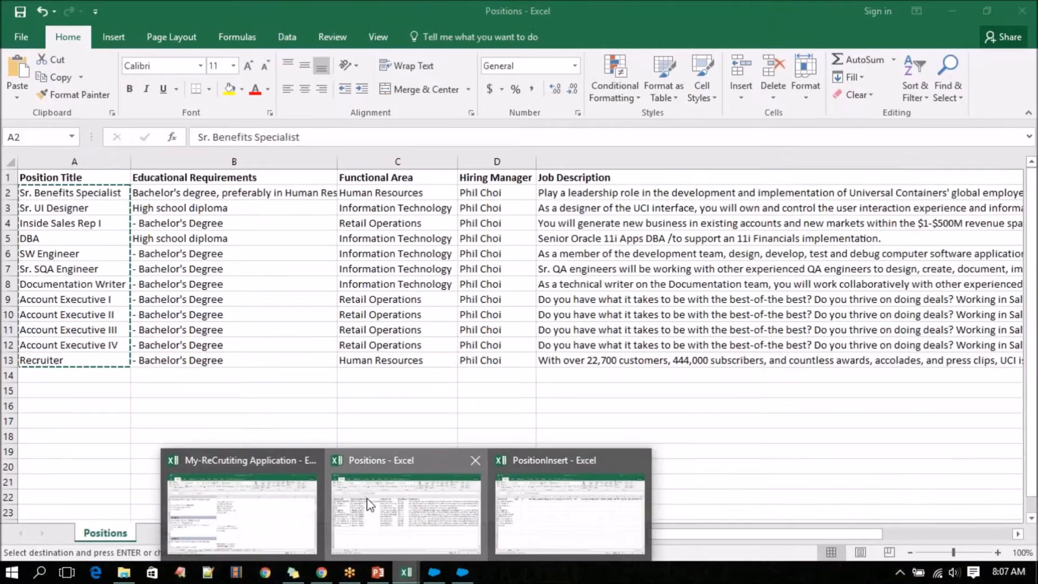
left_click(390, 514)
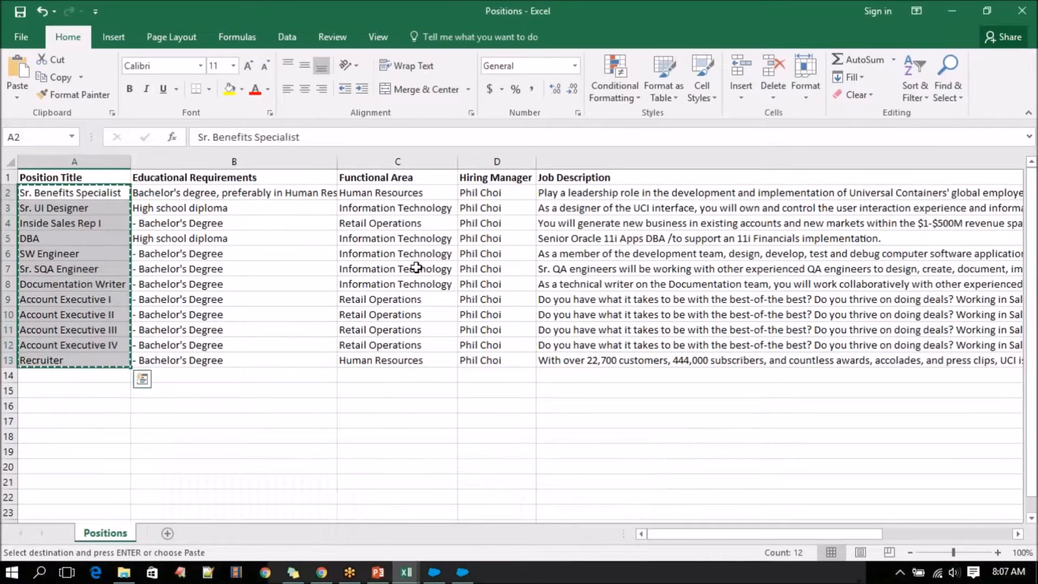
left_click(617, 195)
key("Right")
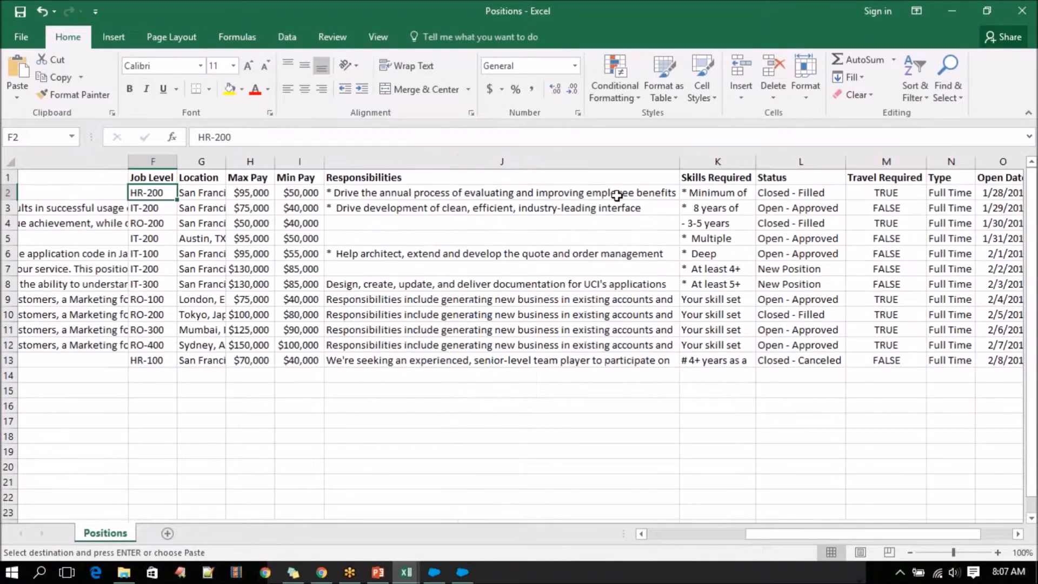
key("Right")
key("Right")
key("Right")
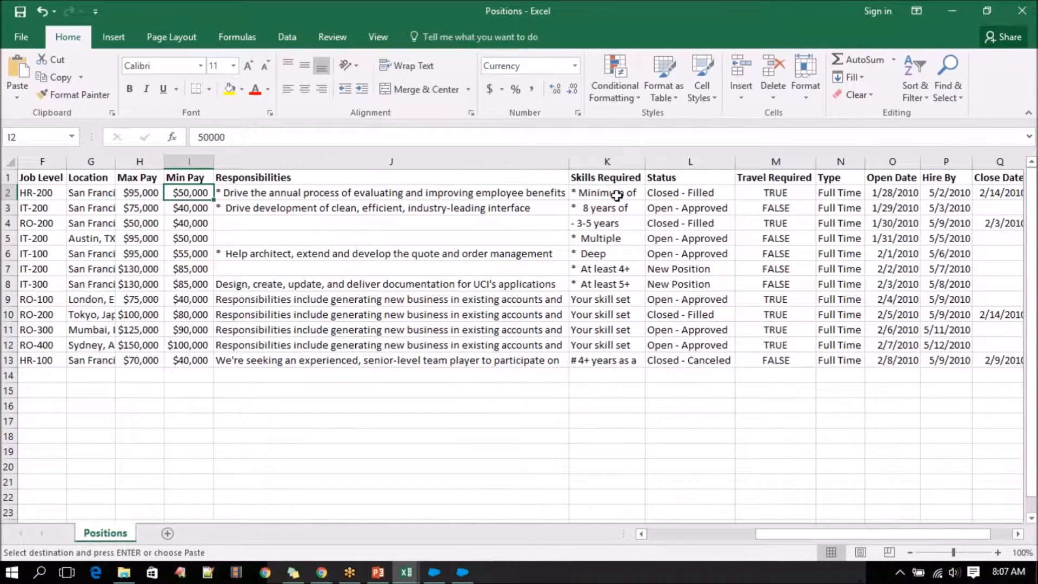
left_click_drag(983, 193, 992, 363)
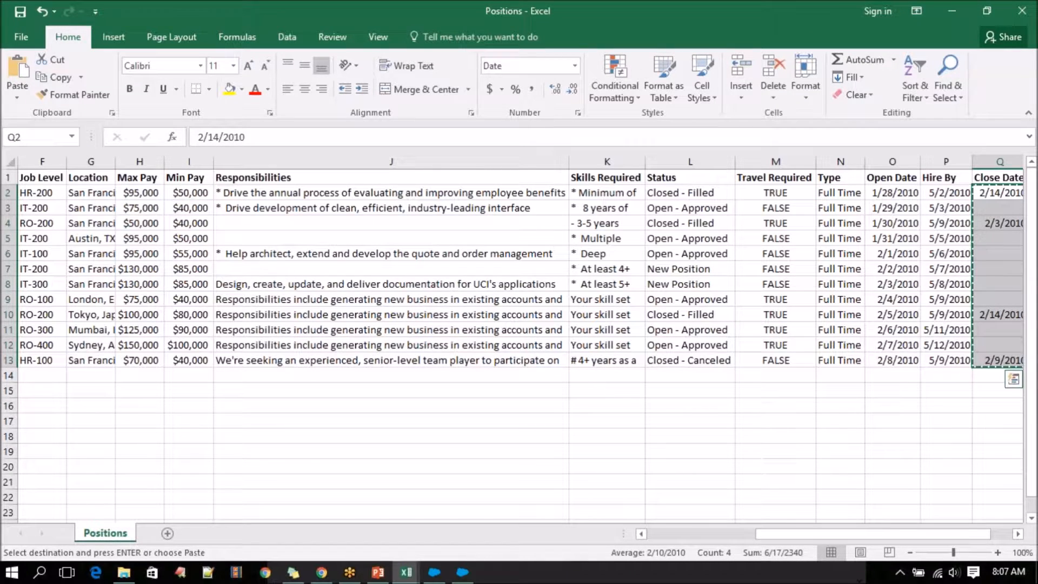
left_click(406, 572)
left_click(517, 522)
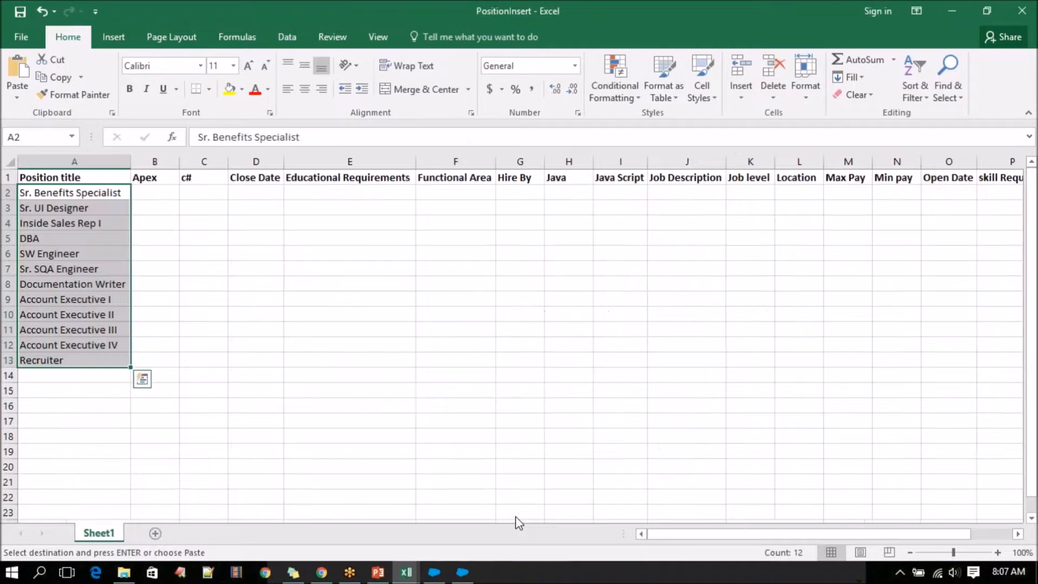
left_click(260, 192)
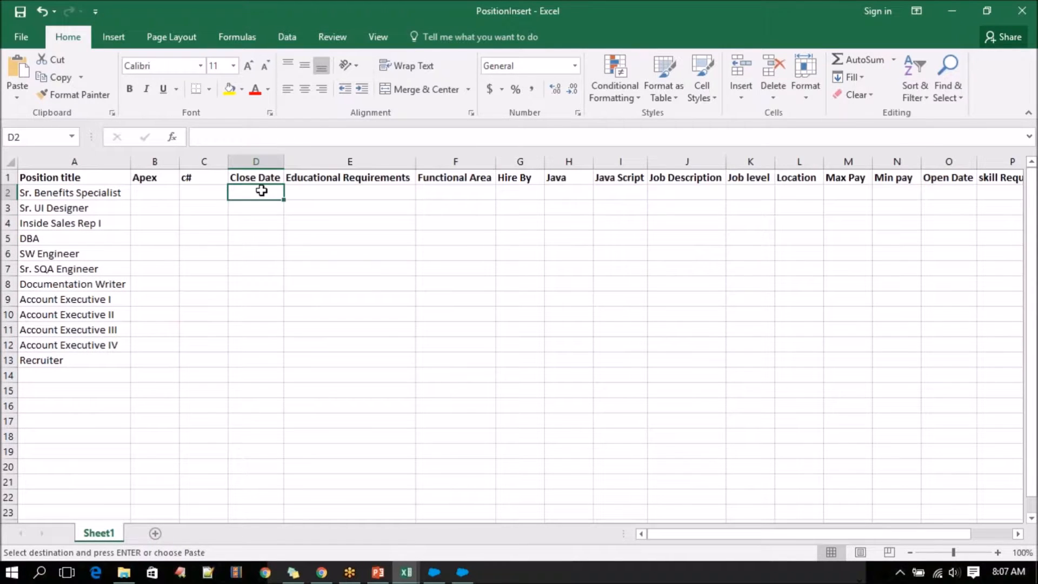
key("ctrl+v")
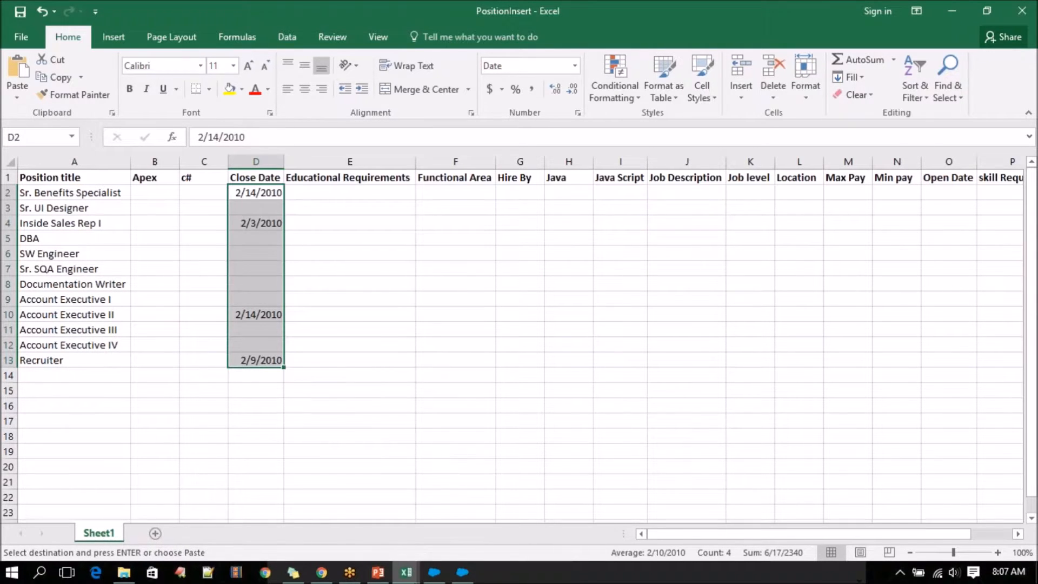
mouse_move(406, 572)
left_click(375, 508)
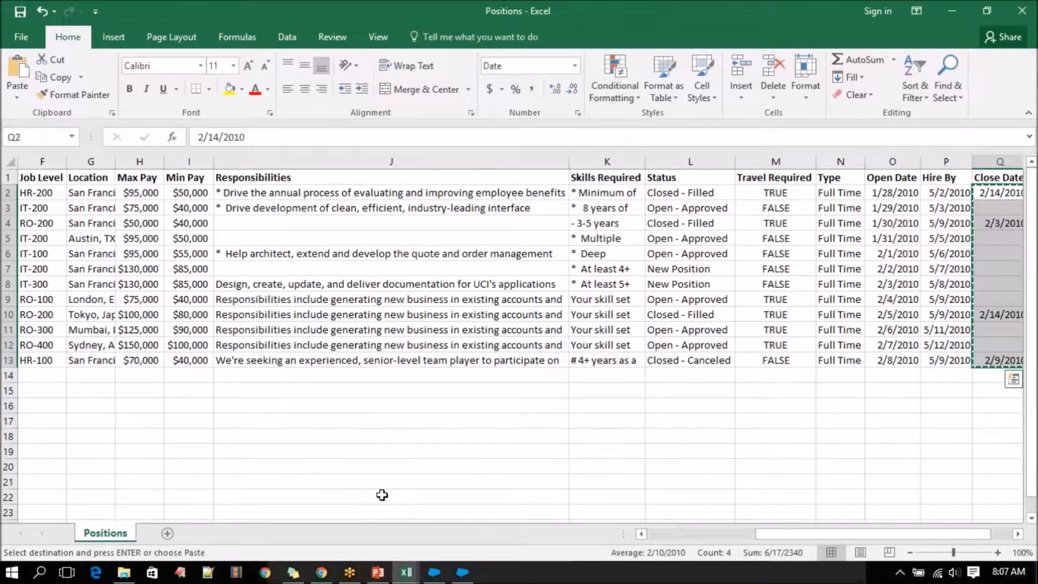
mouse_move(406, 572)
left_click(540, 514)
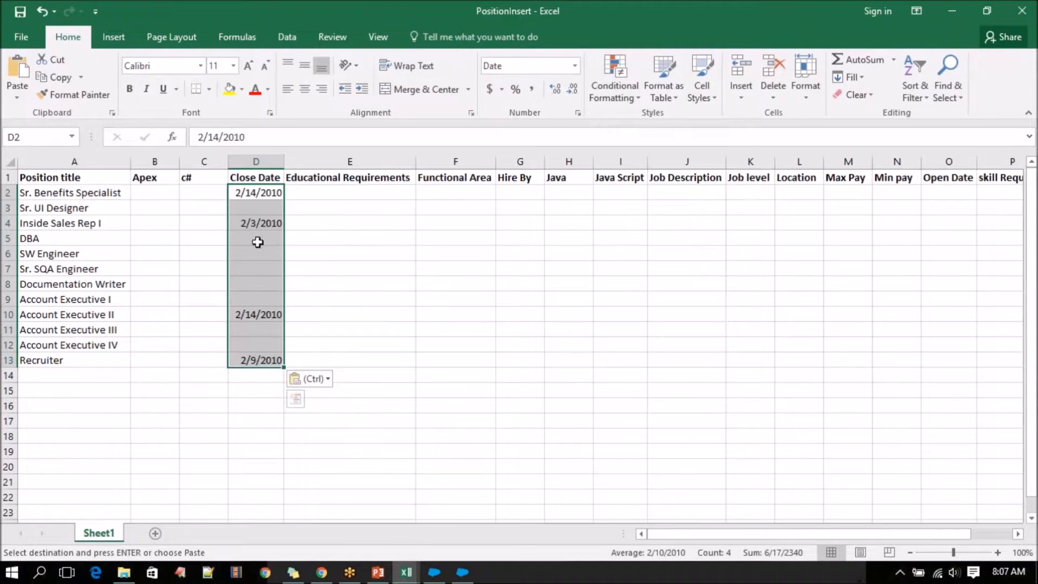
Copy the Educational Requirements values in B2:B13 of the Positions workbook into the Educational Requirements column E of PositionInsert.
left_click(346, 194)
mouse_move(406, 572)
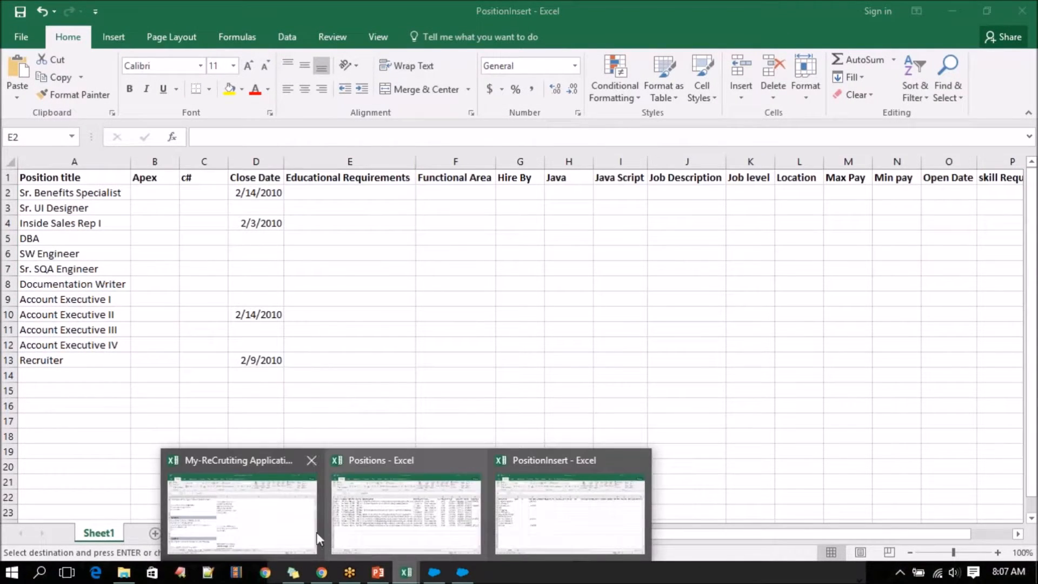
left_click(375, 513)
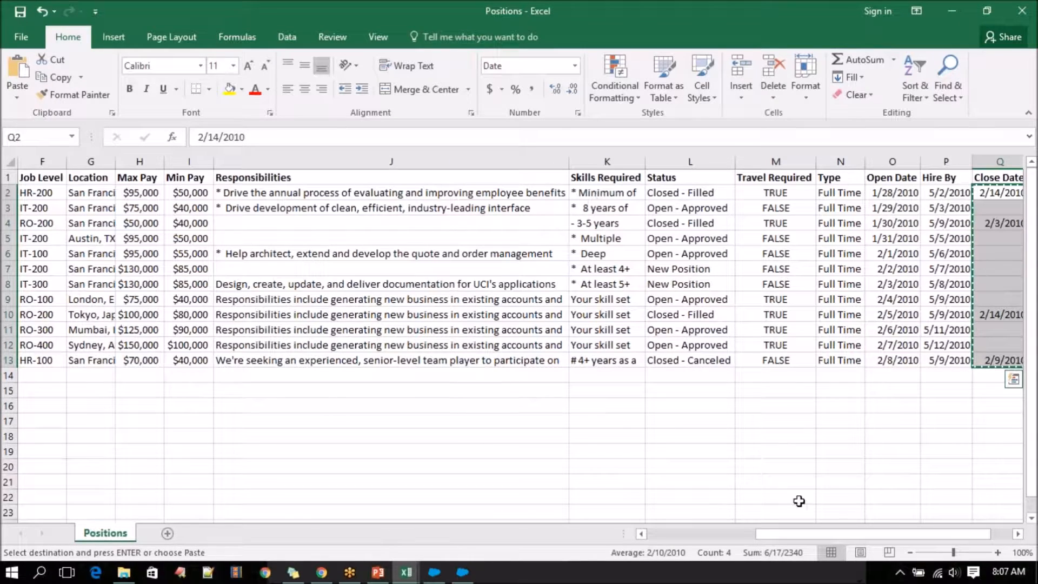
left_click_drag(806, 534, 700, 533)
left_click_drag(296, 195, 276, 355)
key("ctrl+c")
mouse_move(407, 572)
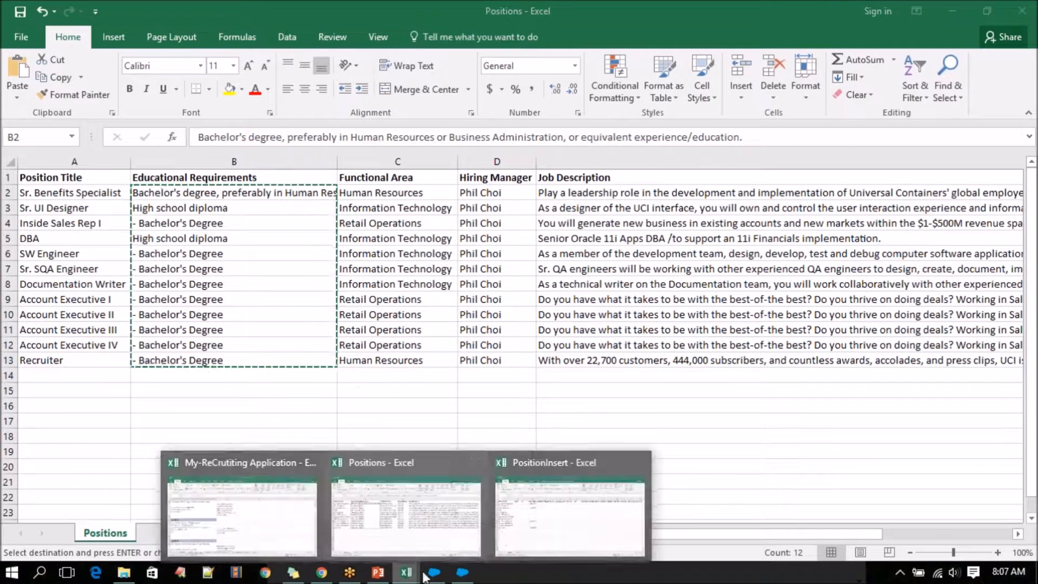
left_click(521, 529)
key("ctrl+v")
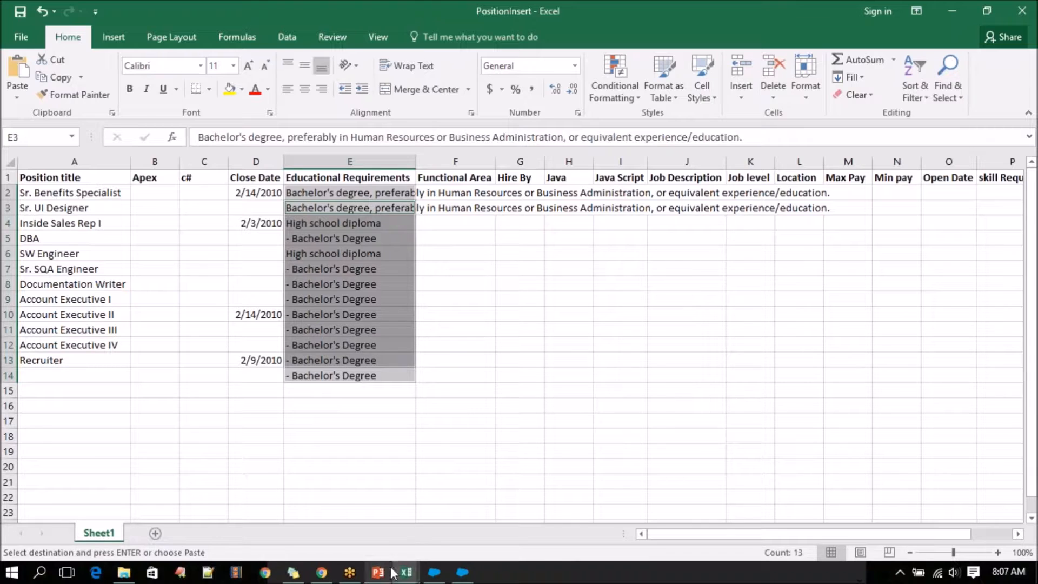
Copy the Functional Area values in C2:C13 of the Positions workbook into the Functional Area column of PositionInsert, starting at F2.
mouse_move(406, 572)
left_click(377, 533)
left_click_drag(397, 192, 390, 363)
key("ctrl+c")
mouse_move(406, 572)
left_click(552, 505)
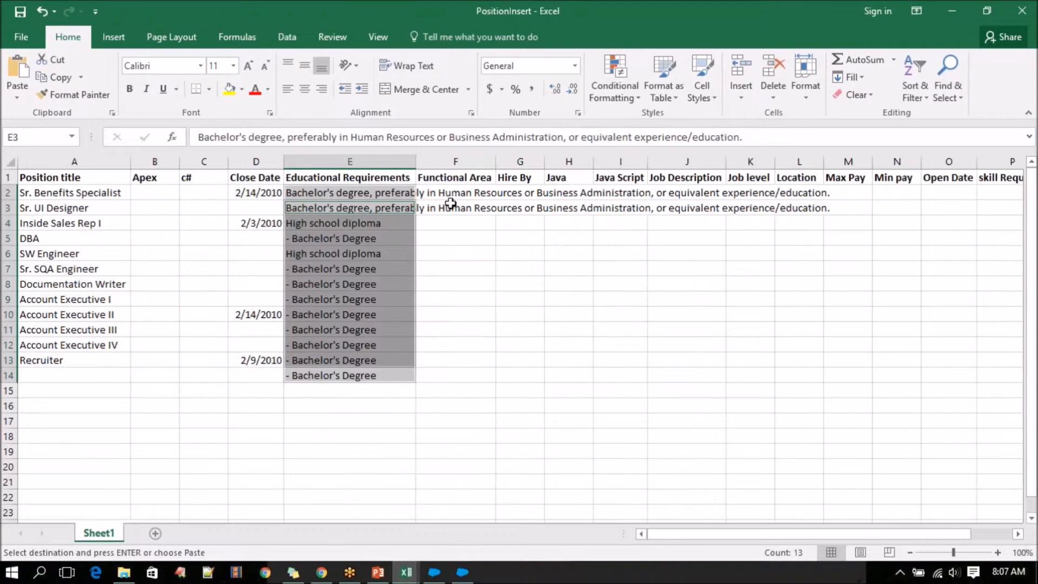
left_click(457, 193)
key("ctrl+v")
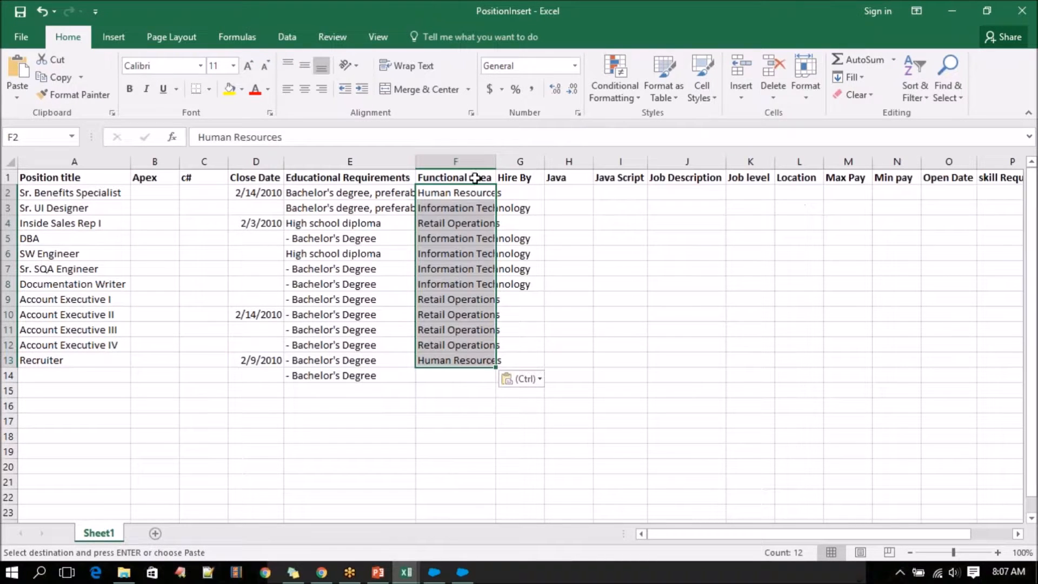
Resize the Educational Requirements column E to slightly wider than its header, and auto-fit the Hire By column G.
double_click(415, 161)
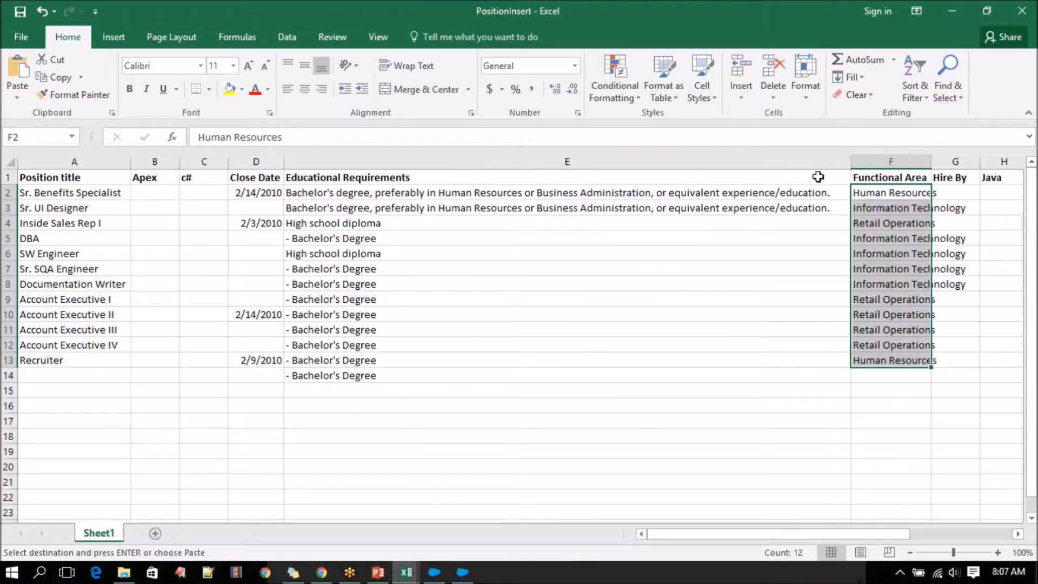
left_click_drag(851, 162, 428, 162)
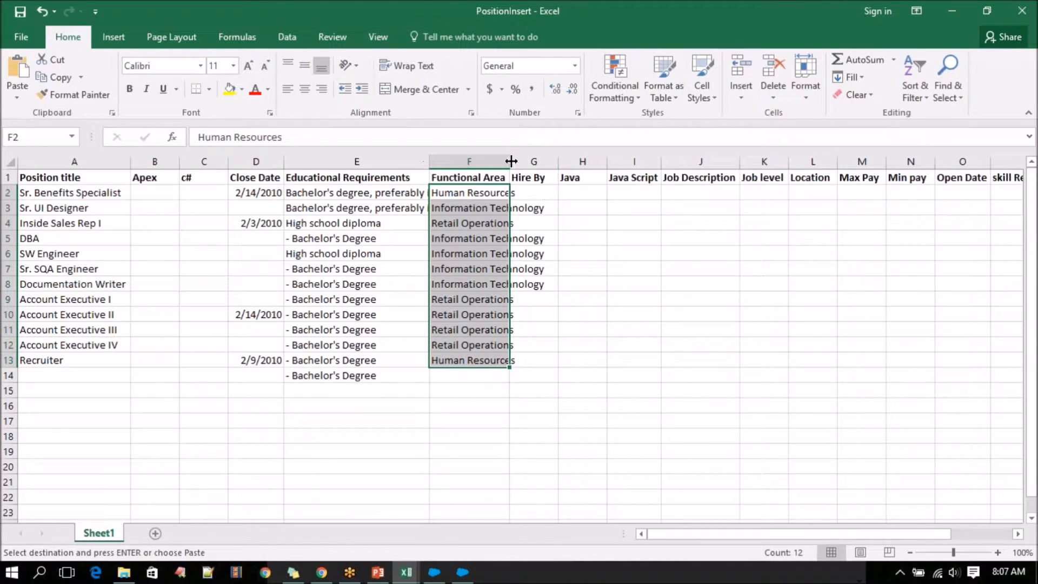
double_click(559, 168)
Copy the Hire By dates in P2:P13 of the Positions workbook into PositionInsert starting at G2, and auto-fit column G.
mouse_move(404, 574)
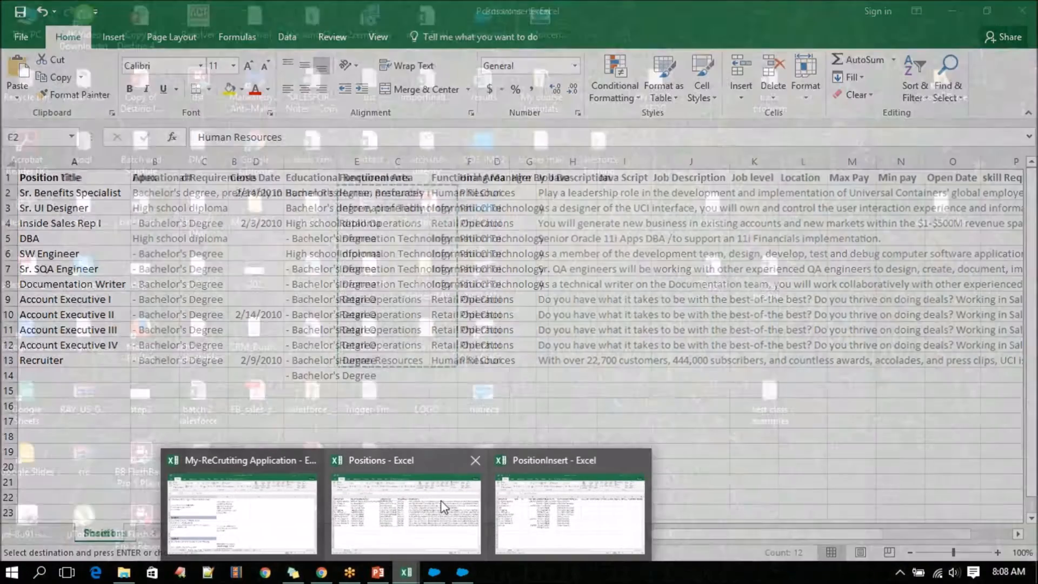
left_click(441, 506)
left_click_drag(701, 538, 868, 538)
left_click_drag(908, 192, 897, 360)
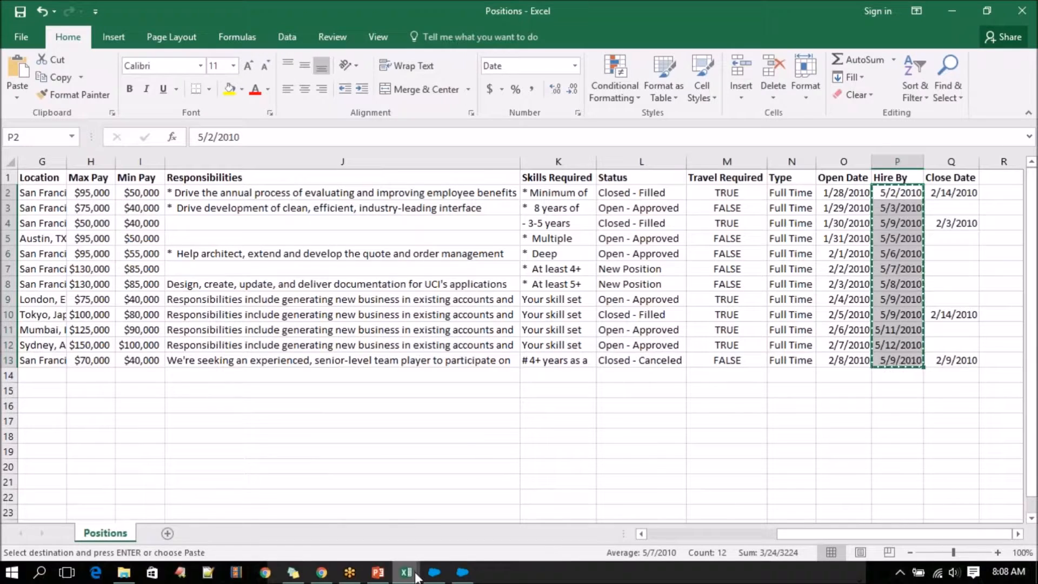
mouse_move(406, 572)
left_click(557, 509)
left_click(538, 193)
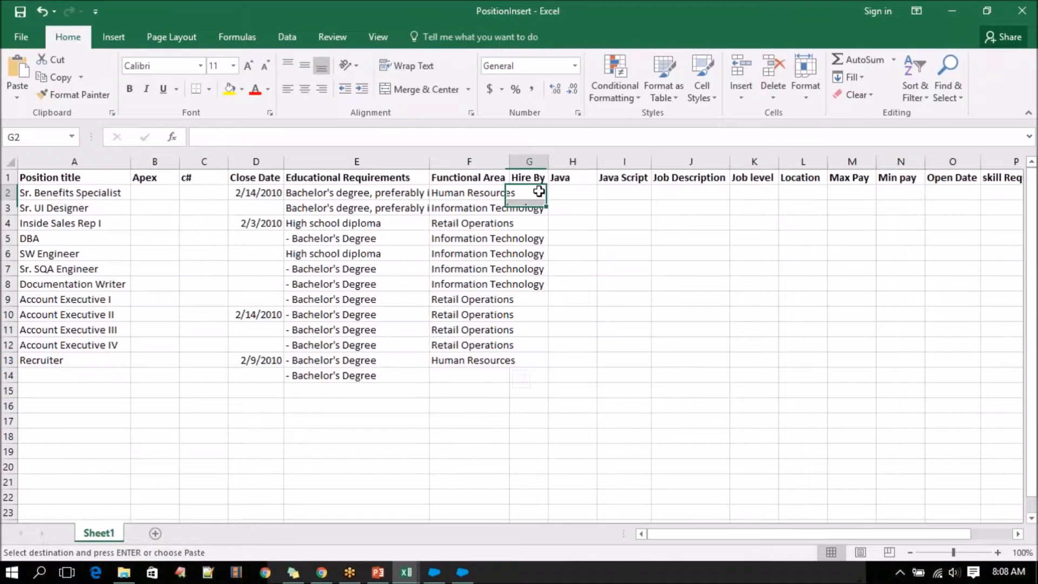
key("ctrl+v")
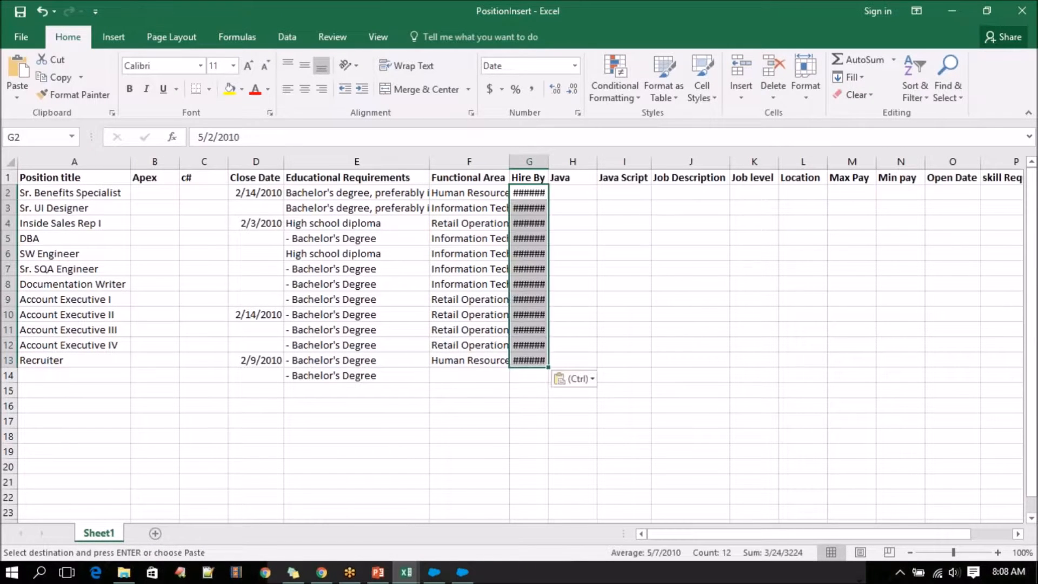
double_click(552, 156)
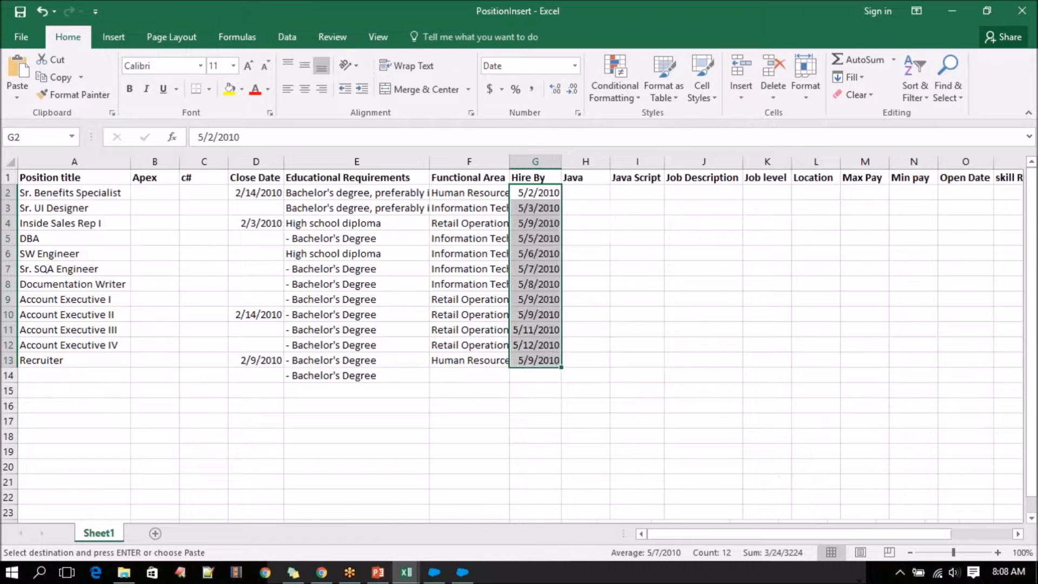
Try to copy the Skills Required values in K2:K13 of the Positions workbook into PositionInsert from P2, and undo the paste.
left_click(589, 192)
mouse_move(405, 571)
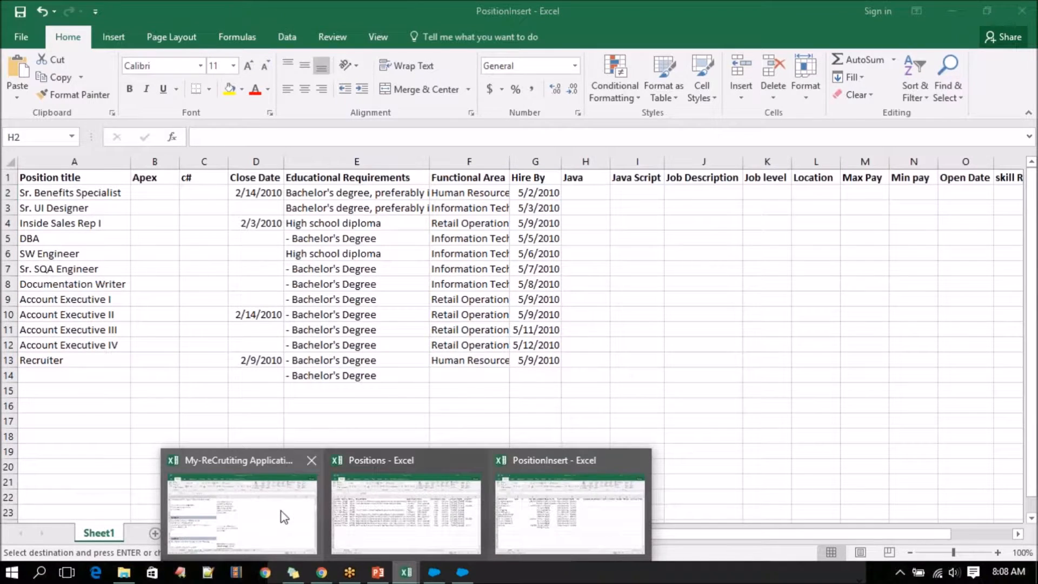
mouse_move(283, 516)
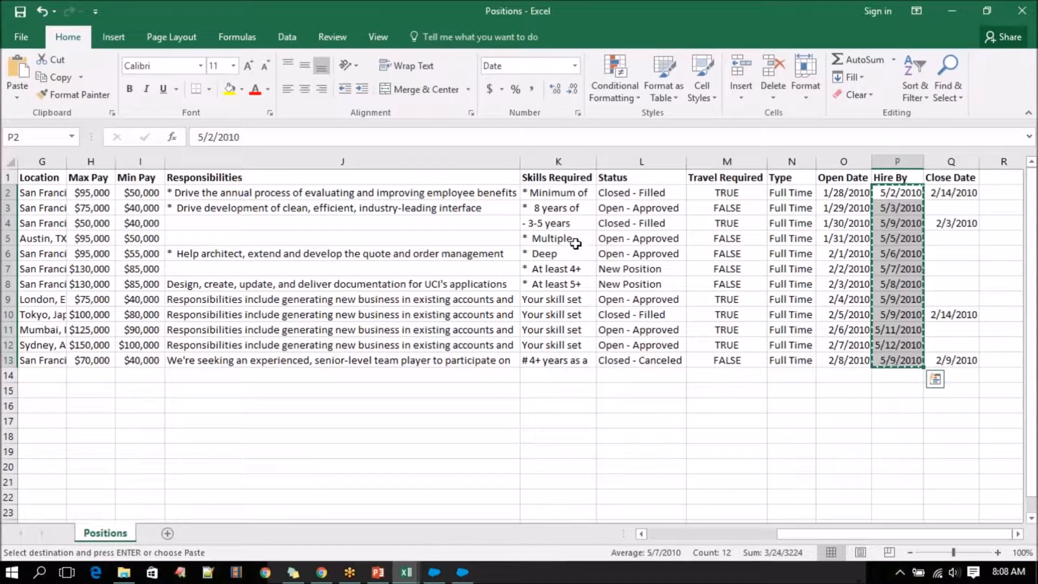
left_click(567, 192)
left_click_drag(567, 192, 551, 361)
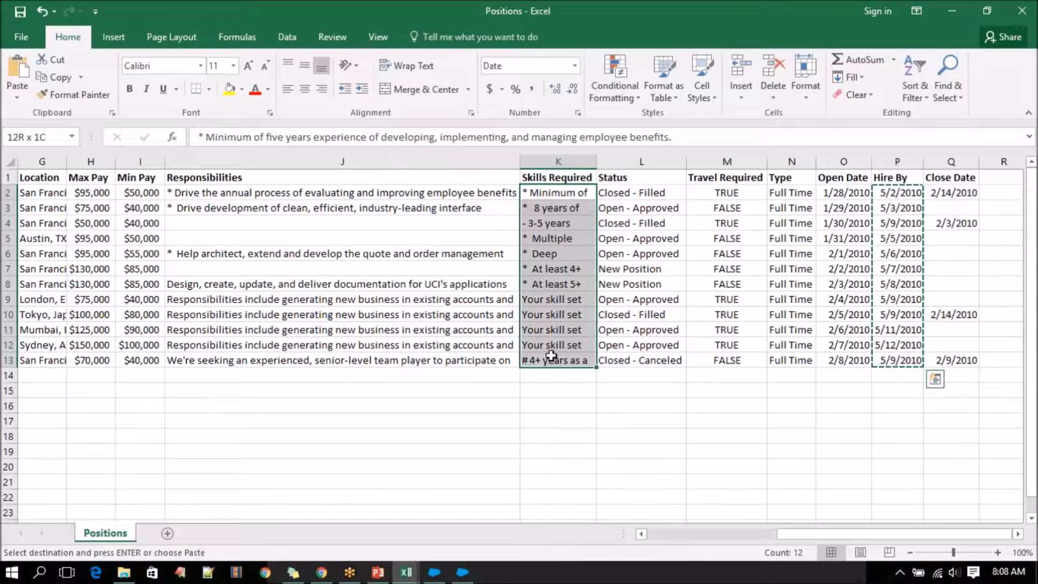
key("ctrl+c")
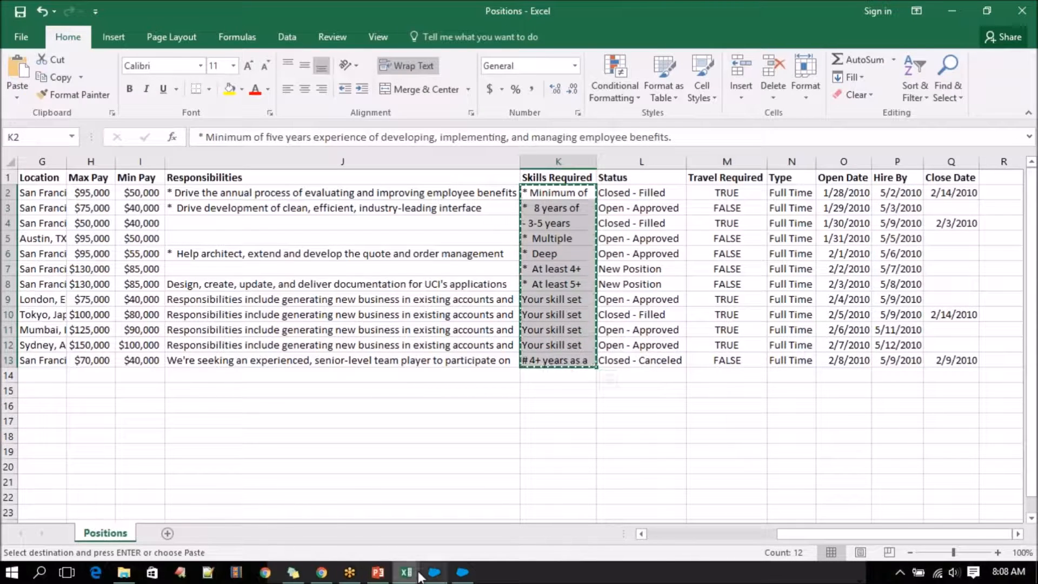
mouse_move(406, 572)
left_click(548, 516)
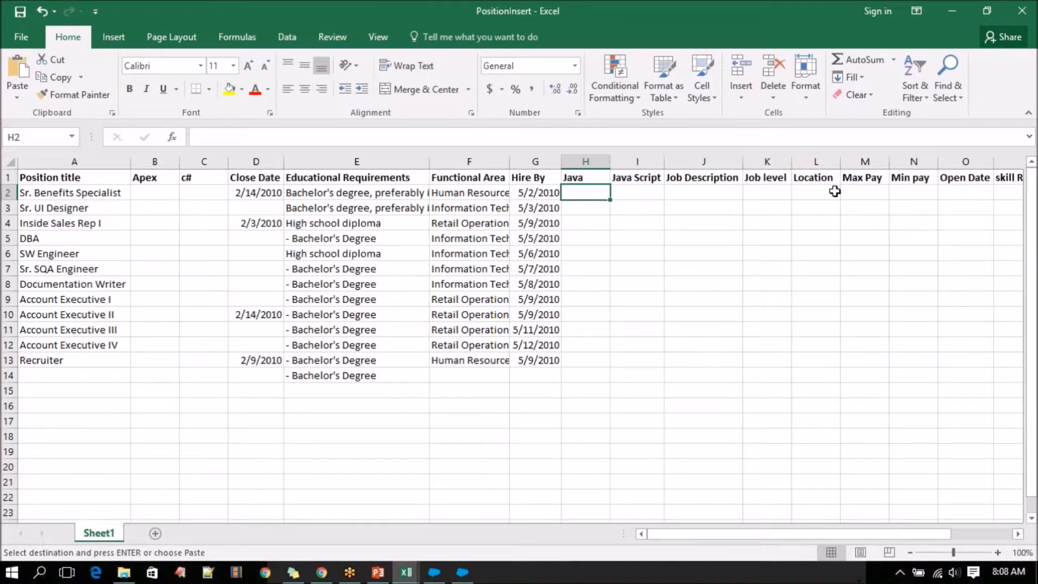
left_click_drag(763, 534, 787, 536)
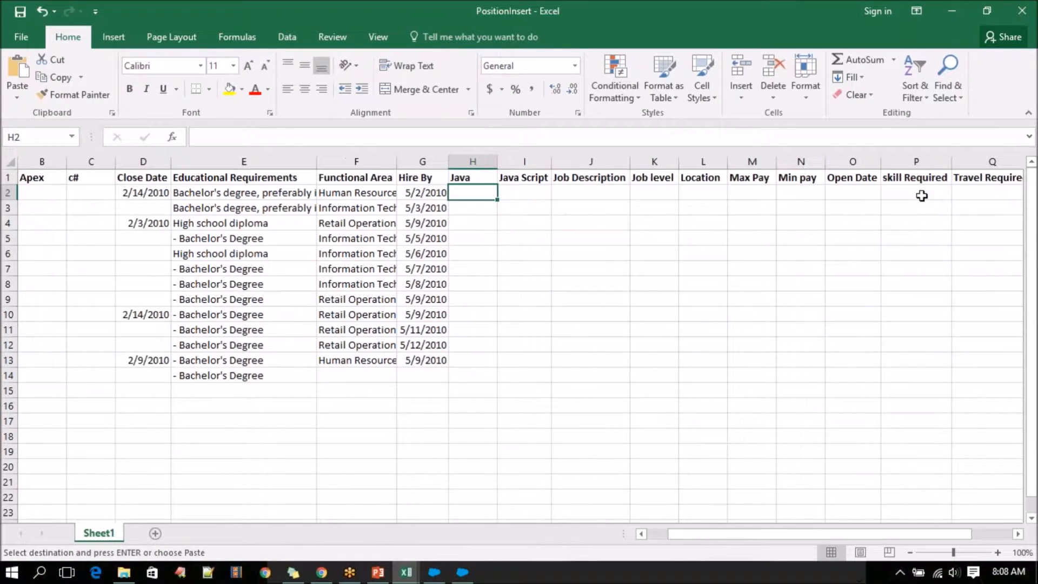
left_click(922, 196)
key("ctrl+v")
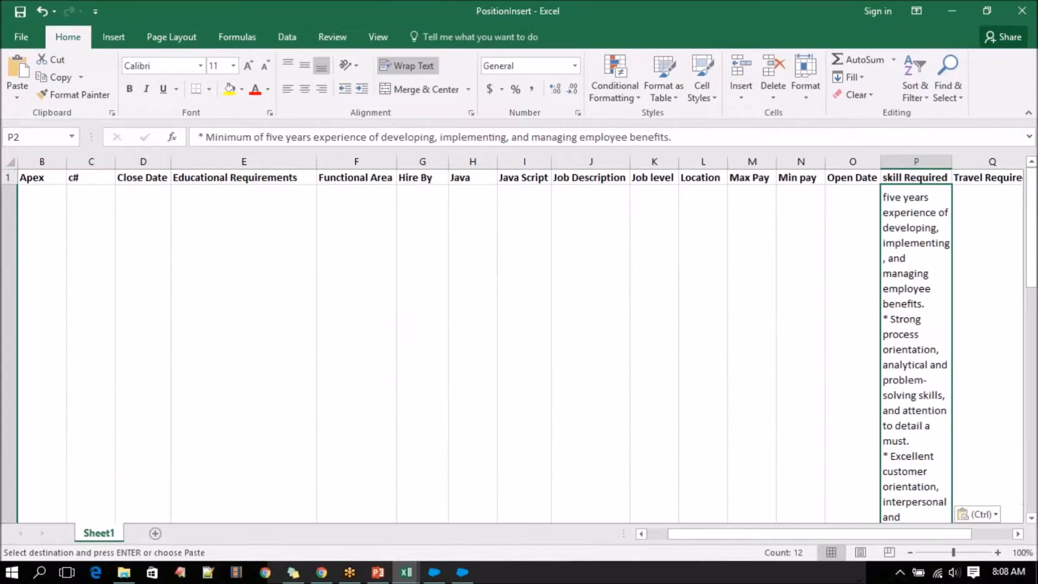
key("ctrl+z")
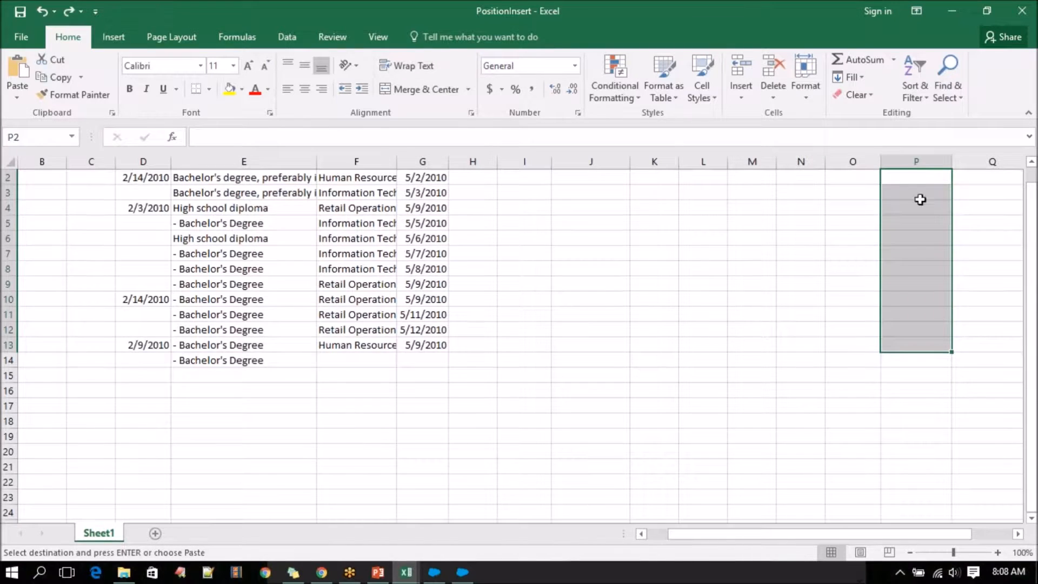
Try pasting the copied skills into the skill Required column from P2 two more times, undoing each paste.
left_click(916, 258)
left_click(922, 189)
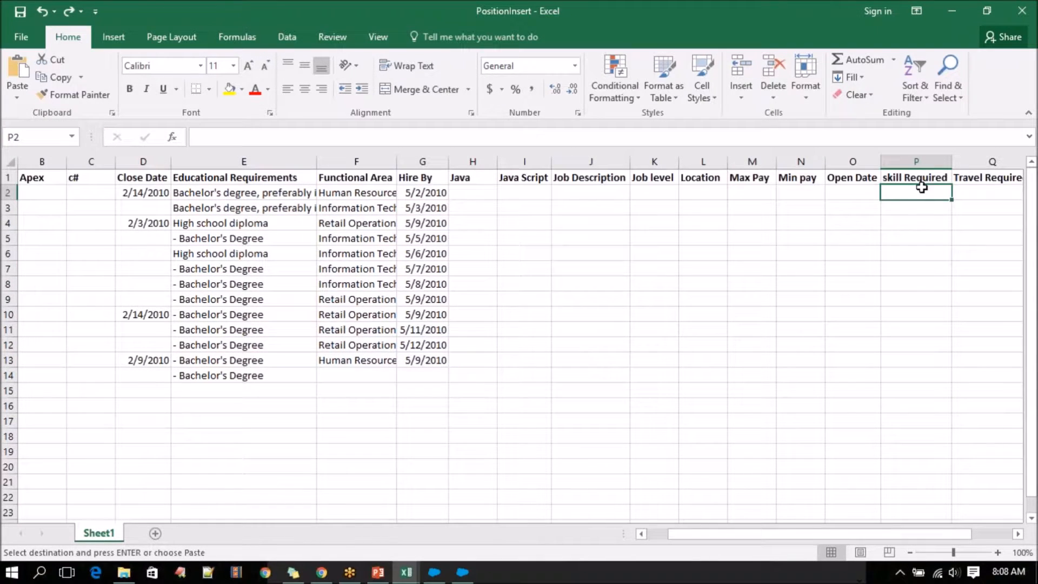
key("ctrl+v")
key("ctrl")
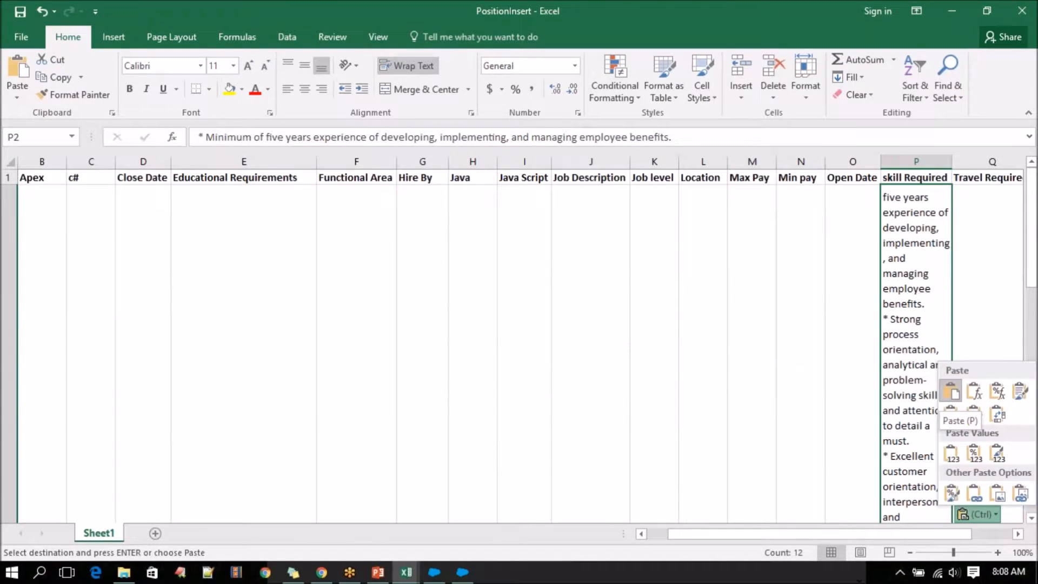
key("Escape")
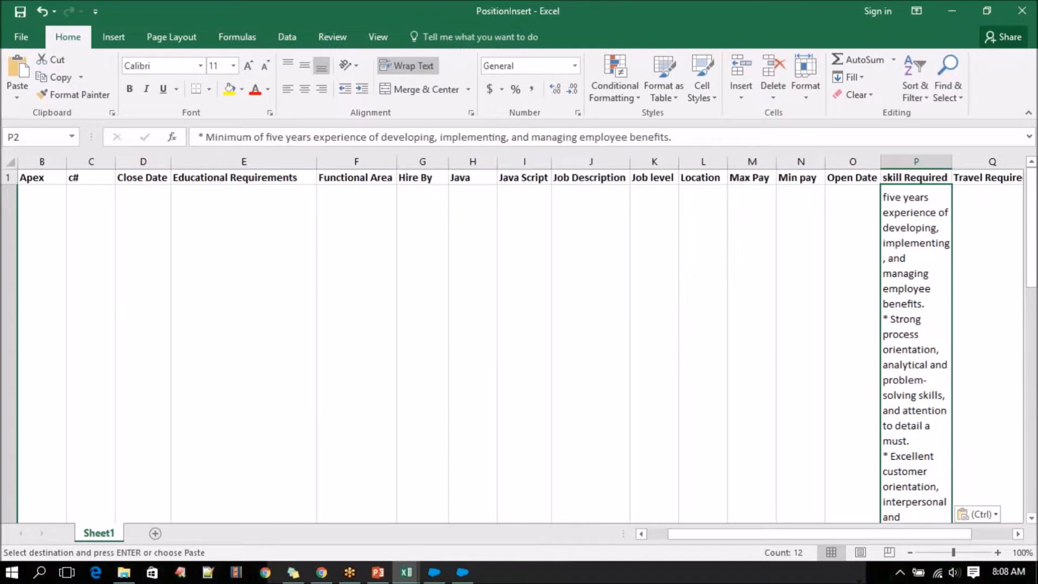
key("ctrl+z")
left_click(924, 232)
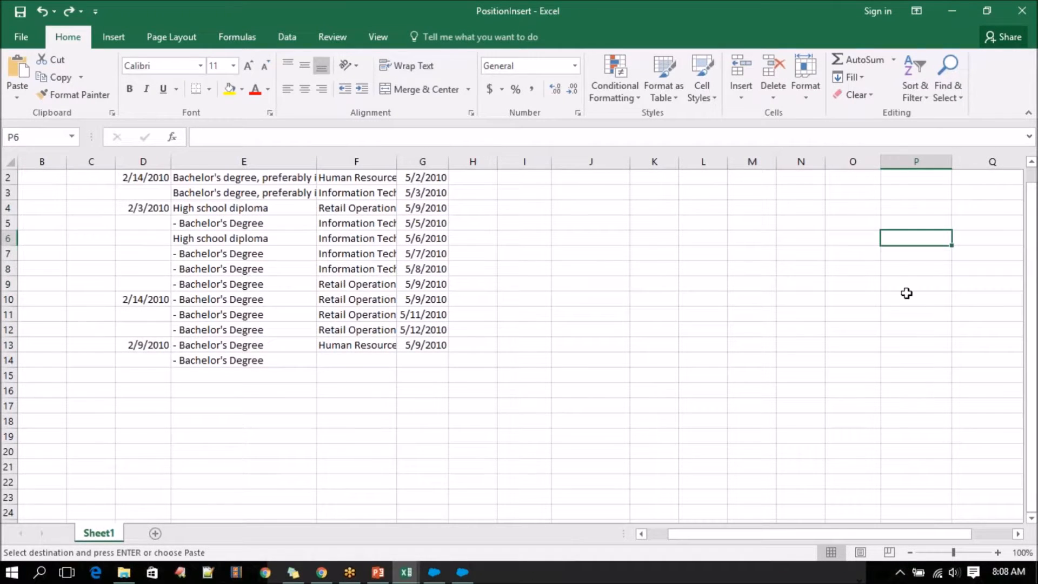
scroll(903, 299, "up", 1)
left_click(920, 193)
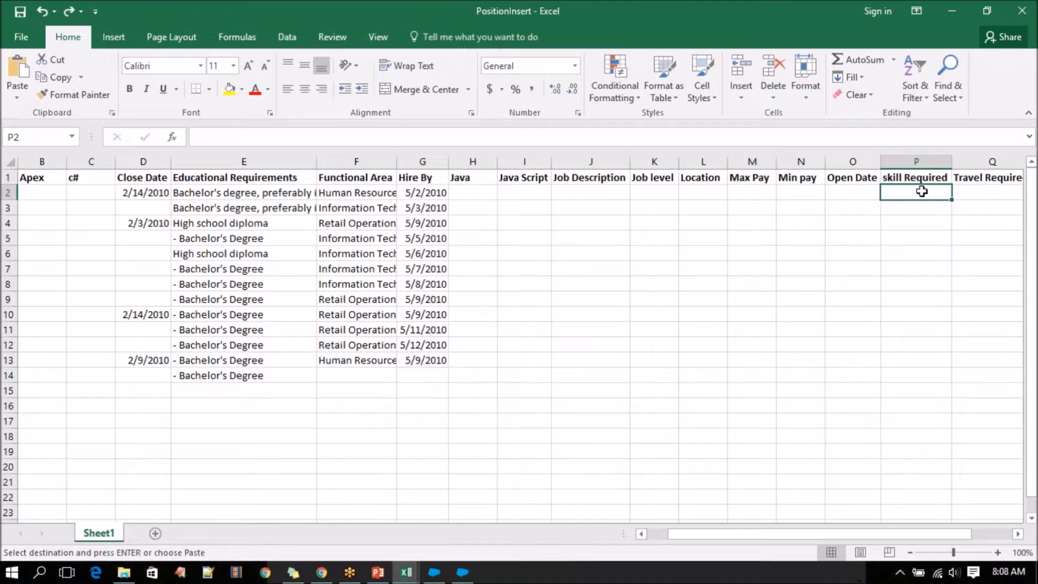
key("ctrl+v")
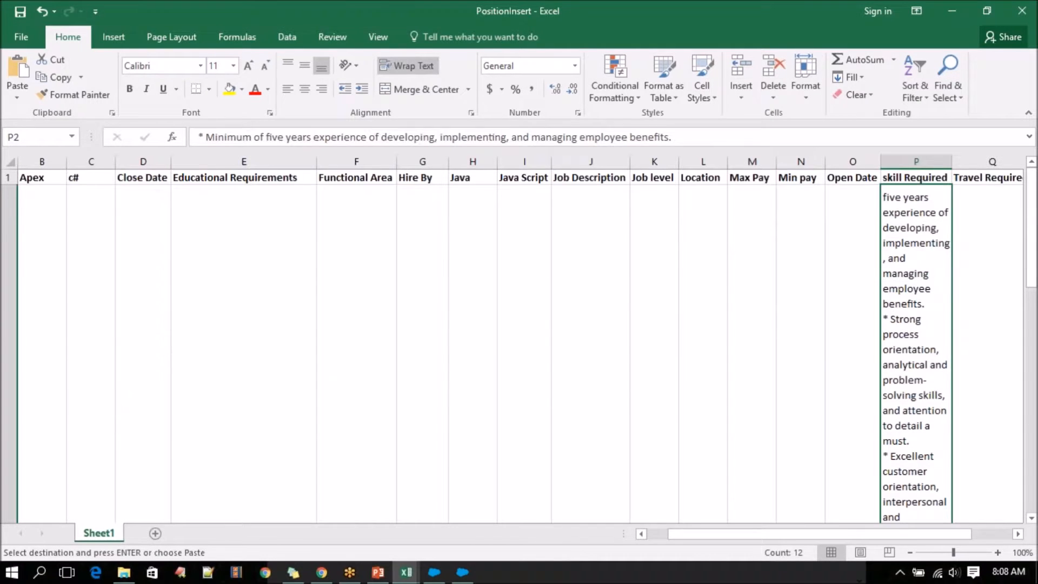
key("ctrl+z")
Open the Quick Analysis options for the Skills Required values in K2:K13 of the Positions workbook.
left_click(406, 572)
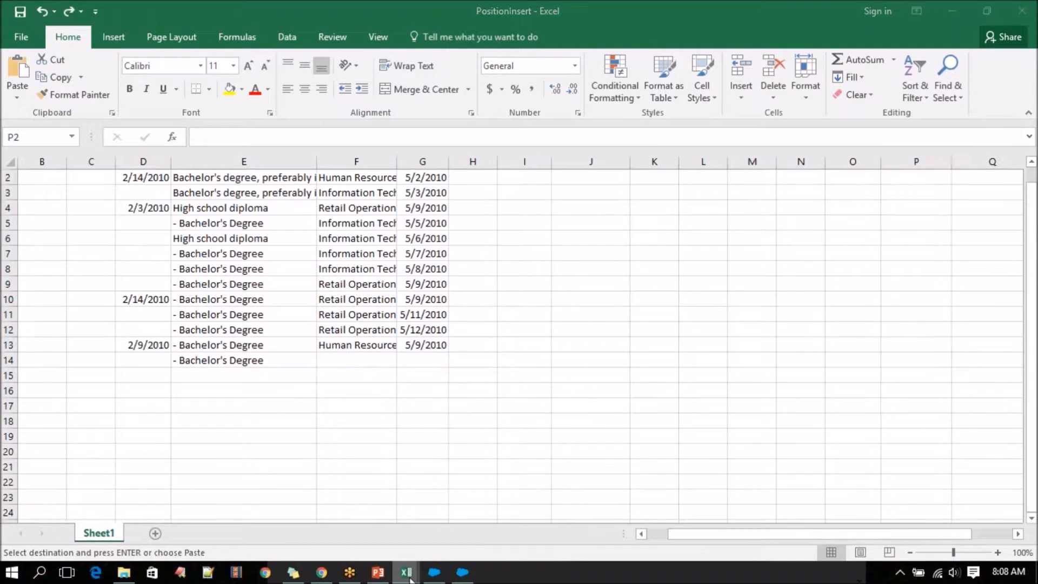
left_click(437, 516)
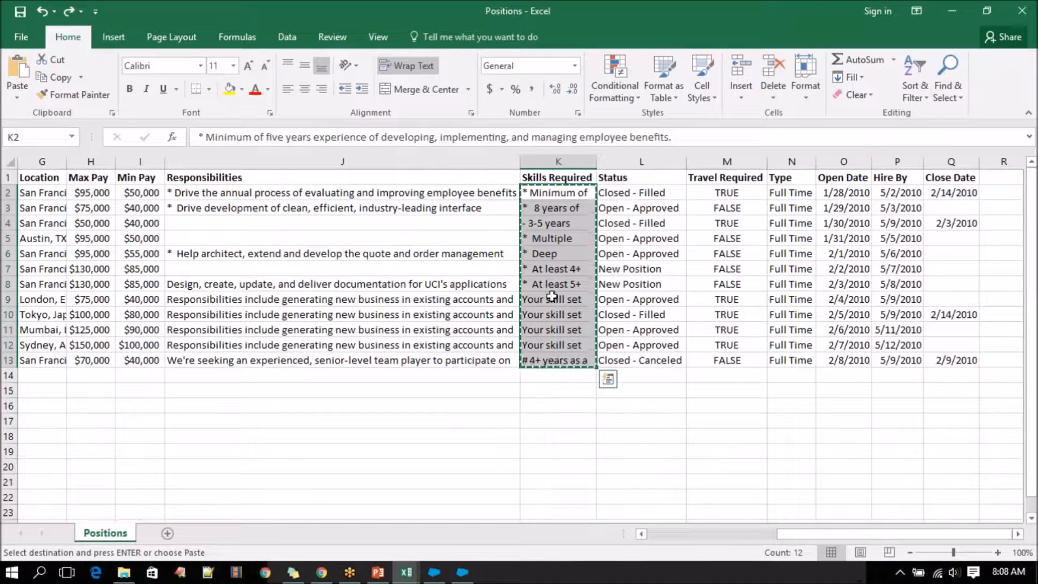
key("ctrl+q")
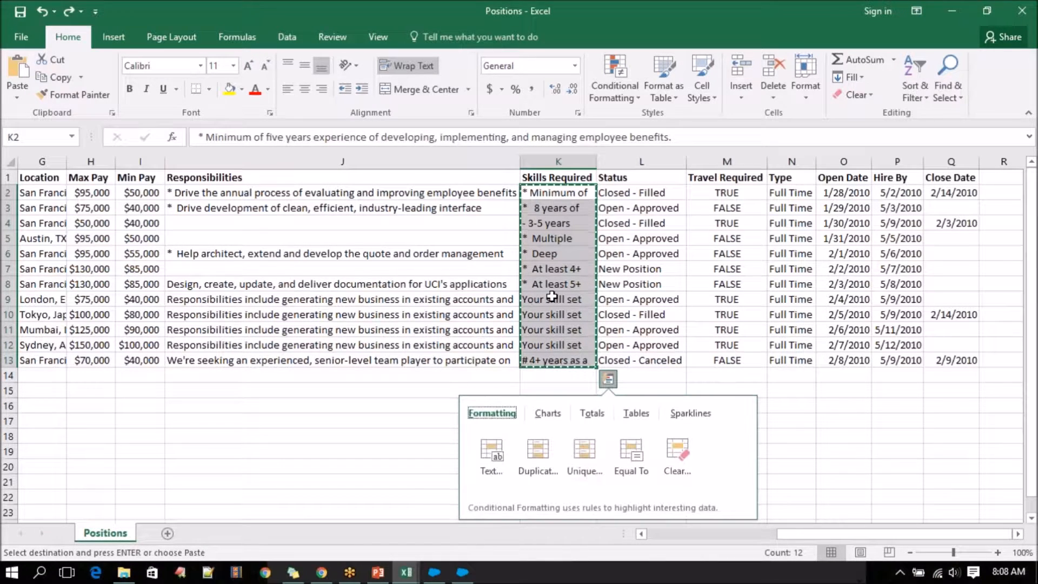
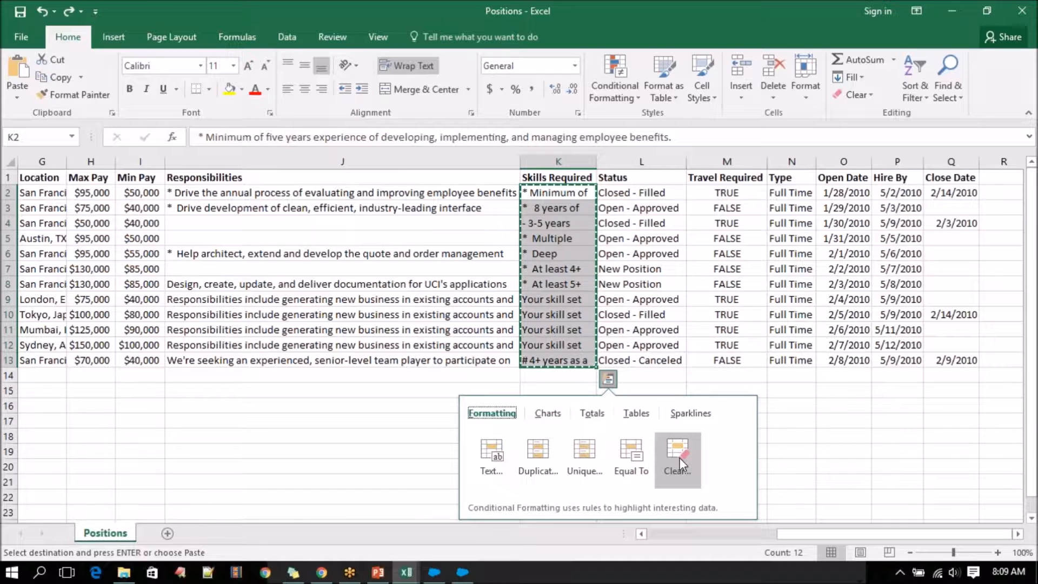
Copy the Skills Required values in K2:K13 of the Positions workbook into PositionInsert starting at P2.
left_click(383, 396)
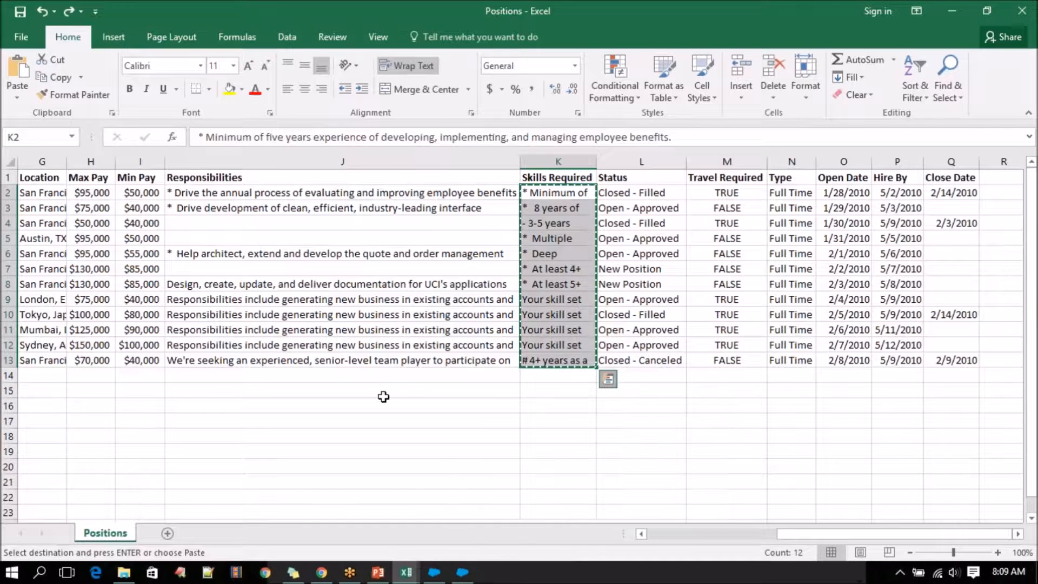
double_click(382, 420)
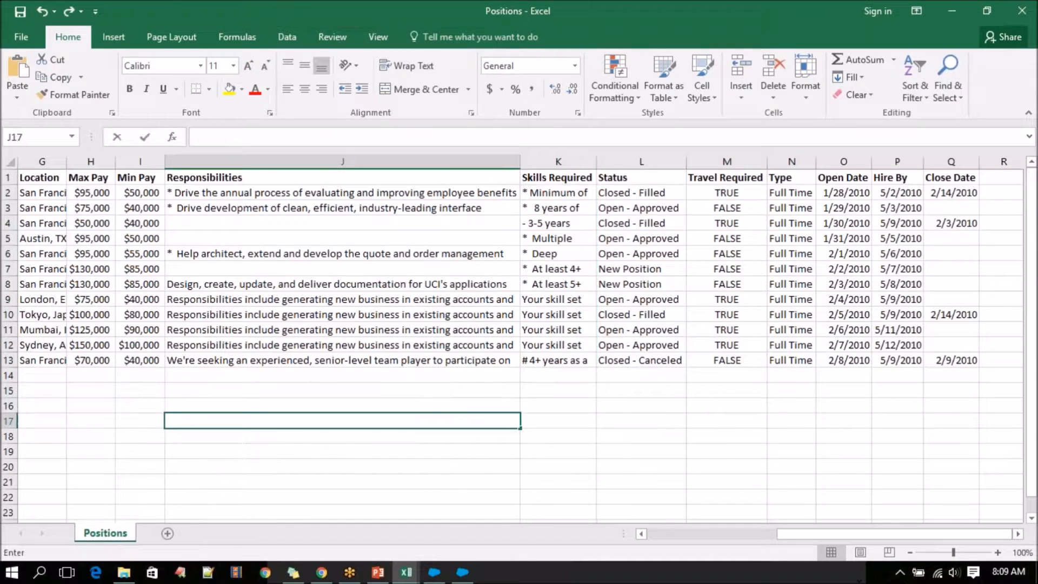
left_click(568, 207)
left_click_drag(568, 193, 562, 359)
key("ctrl+c")
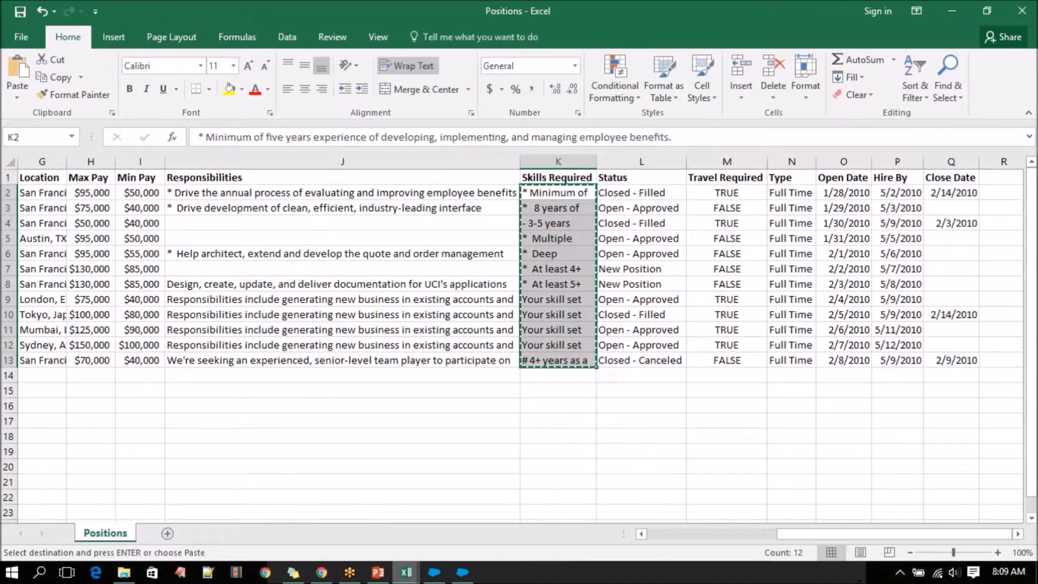
mouse_move(406, 572)
left_click(547, 517)
left_click(897, 211)
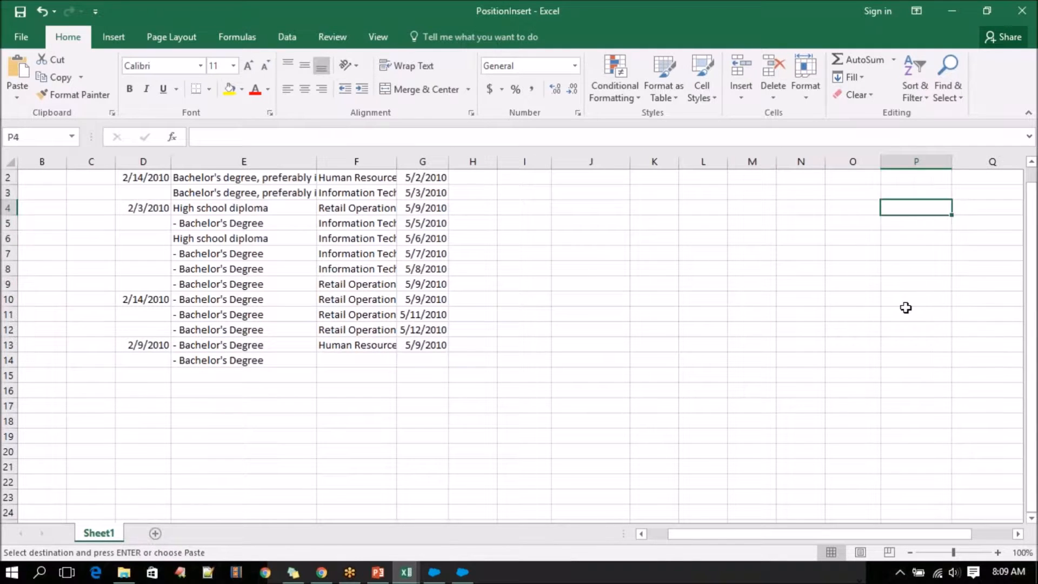
scroll(907, 306, "up", 1)
left_click(919, 193)
key("ctrl+v")
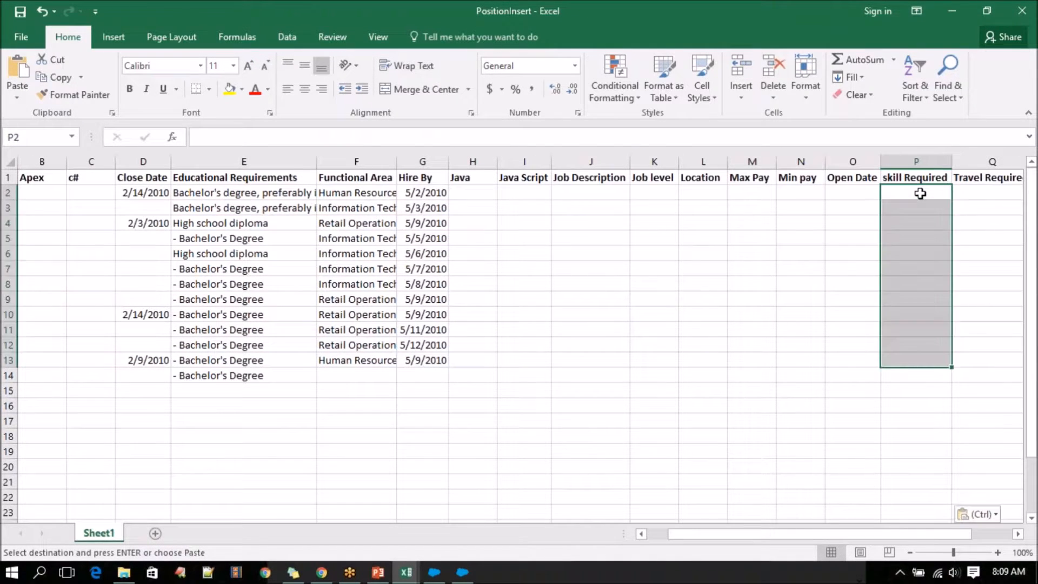
Examine the pasted skill texts in column P and the row layout across the PositionInsert sheet.
scroll(837, 303, "down", 10)
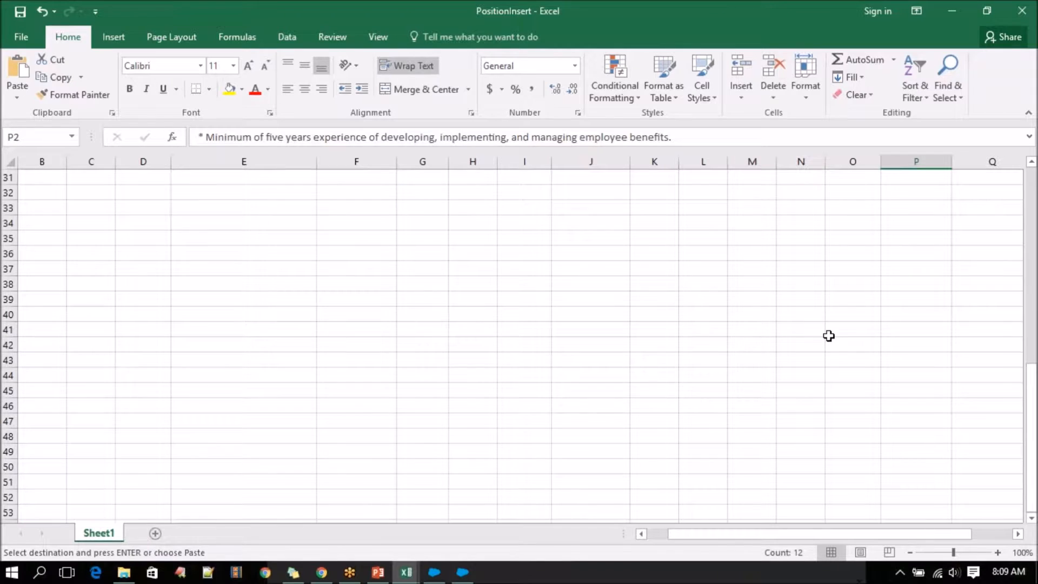
scroll(828, 336, "up", 10)
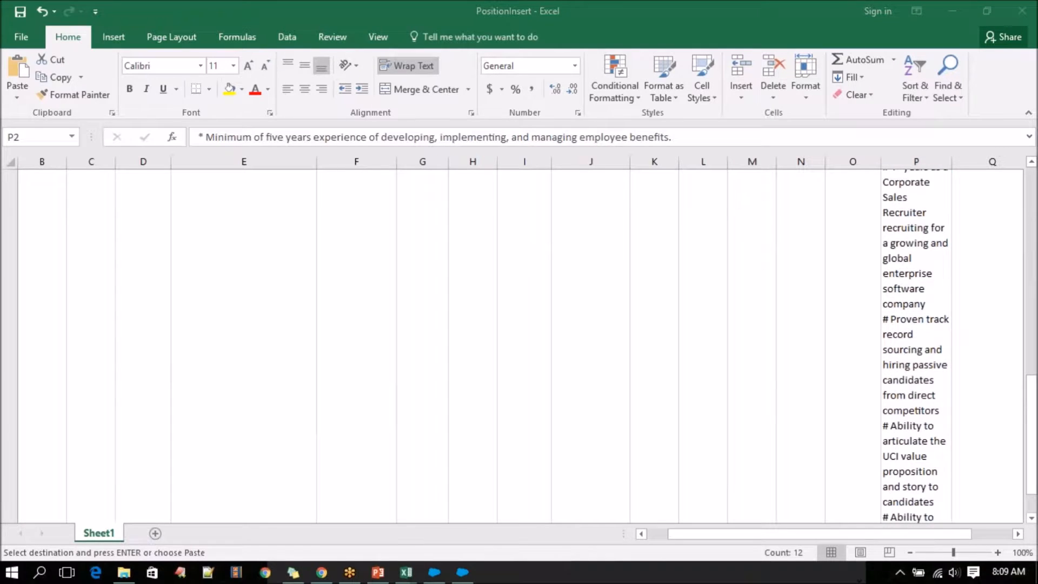
scroll(65, 456, "down", 5)
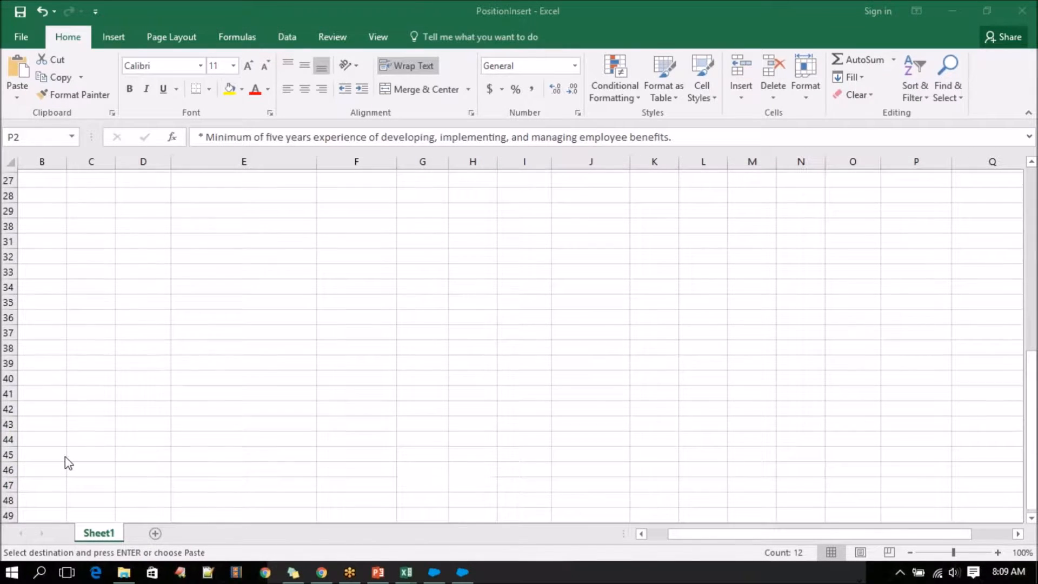
scroll(65, 457, "up", 10)
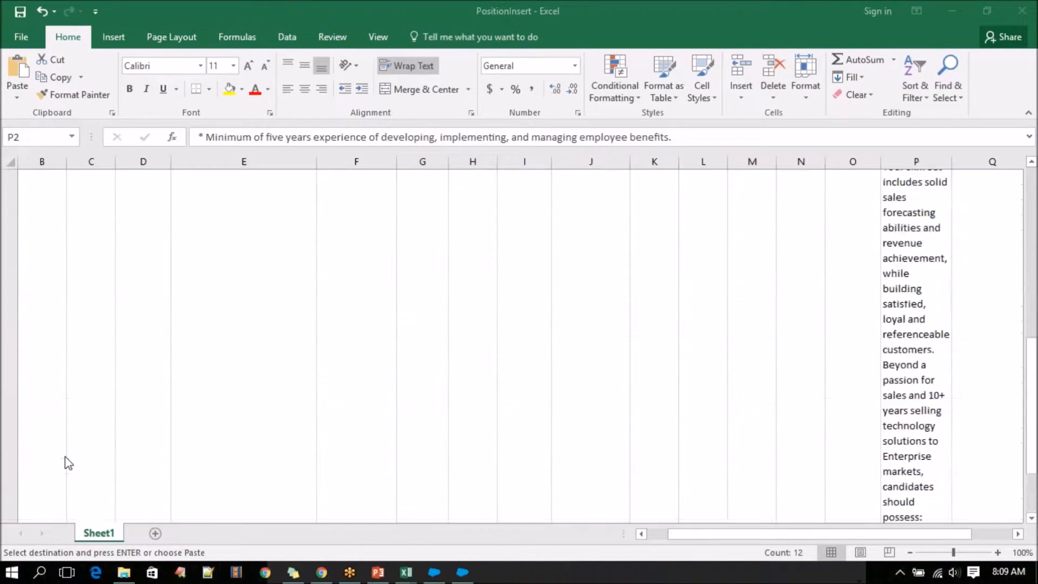
left_click(926, 244)
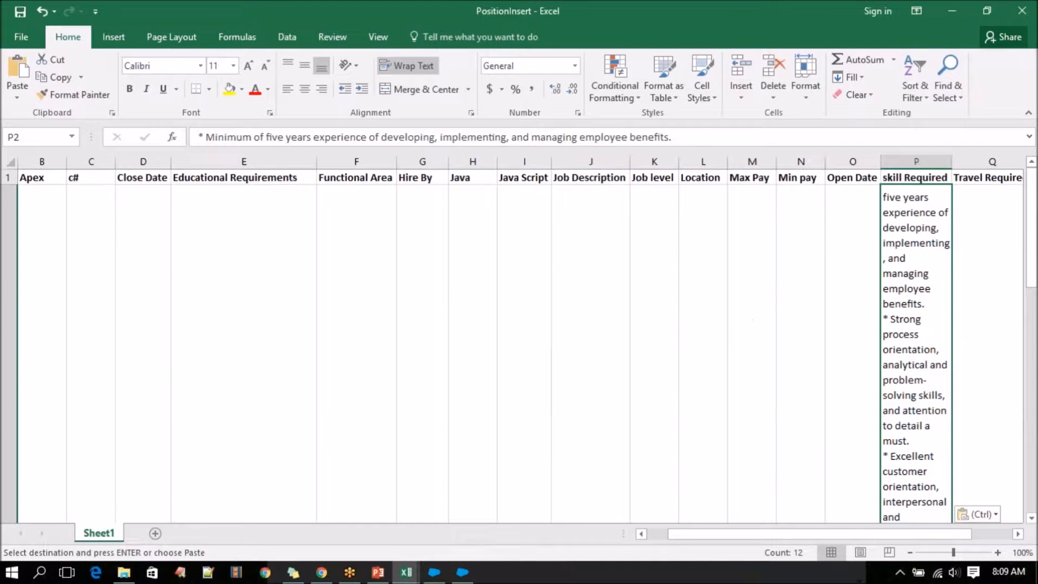
key("Left")
key("Left")
key("Left")
key("Left")
key("Left")
key("Left")
key("Left")
key("Left")
key("Left")
key("Left")
key("Left")
key("Left")
key("Left")
key("Left")
key("Left")
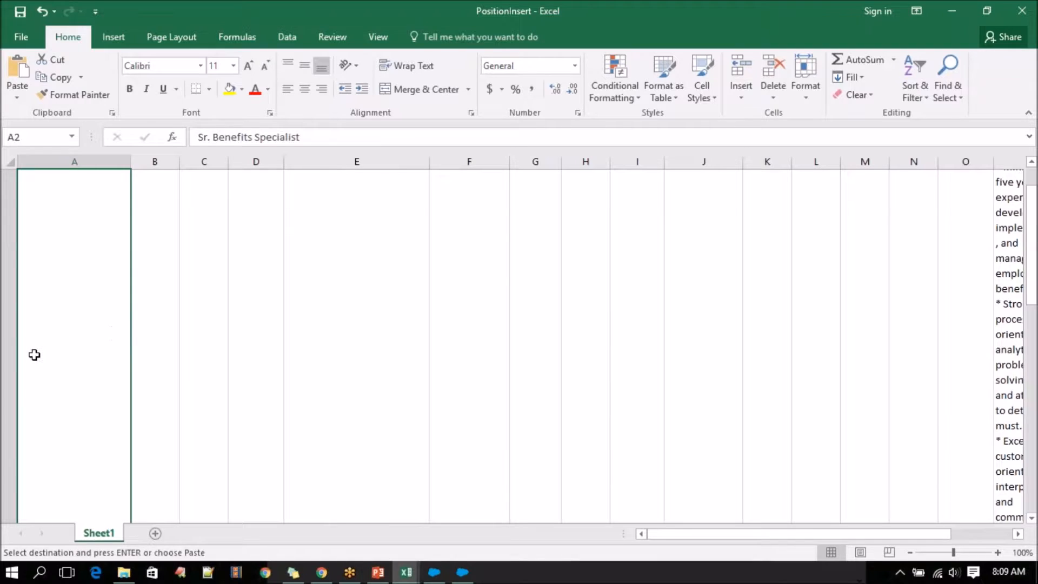
scroll(34, 355, "up", 1)
scroll(34, 354, "down", 3)
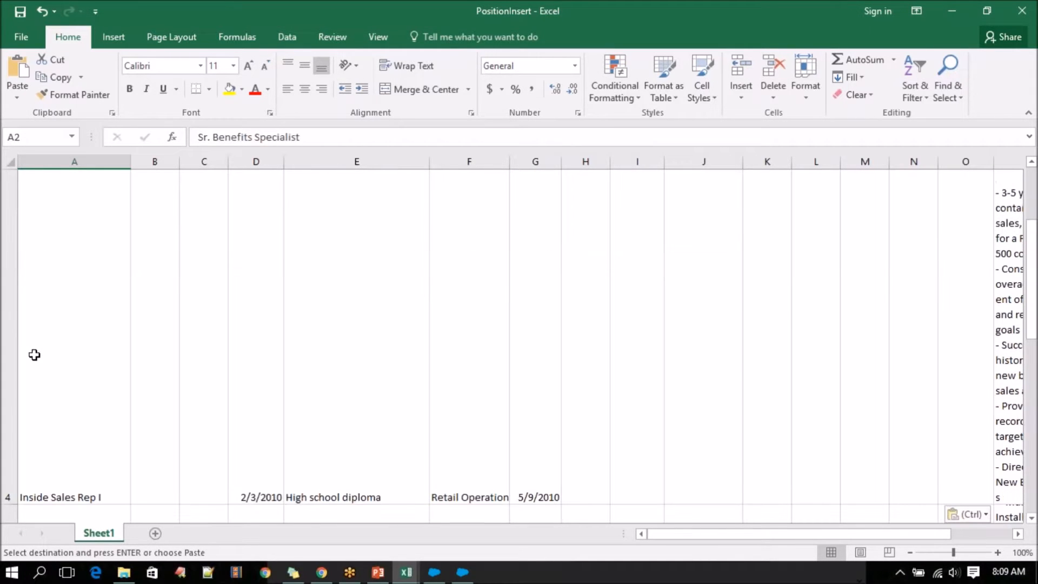
scroll(34, 355, "down", 5)
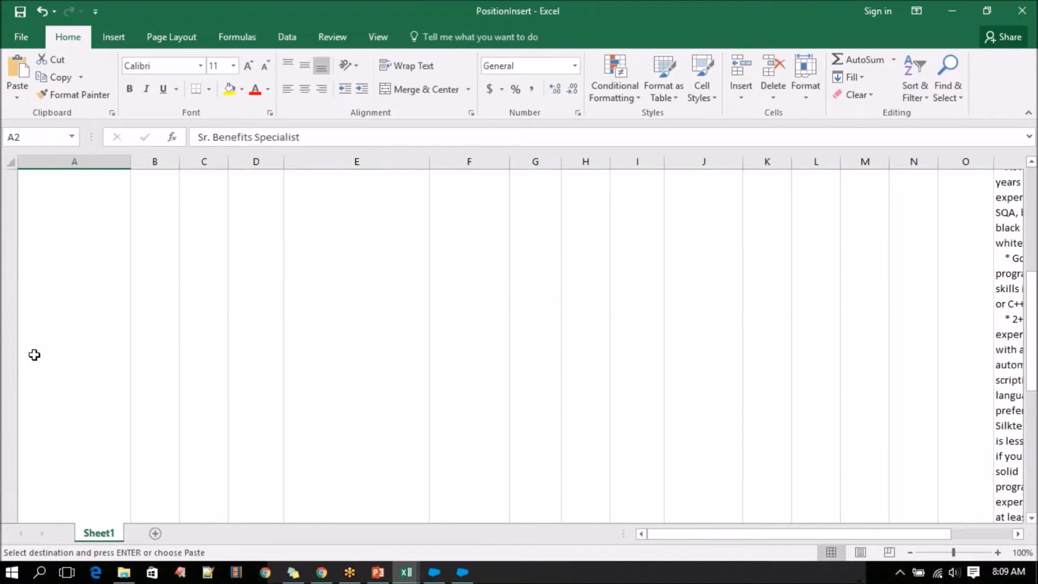
scroll(602, 390, "up", 8)
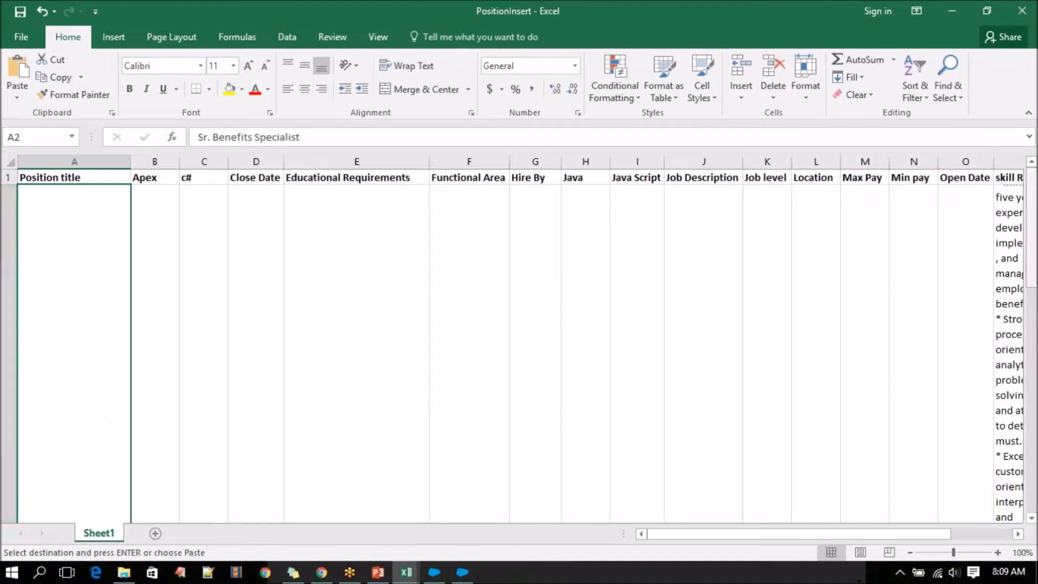
Turn on Wrap Text for the whole skill Required column P.
left_click(1013, 156)
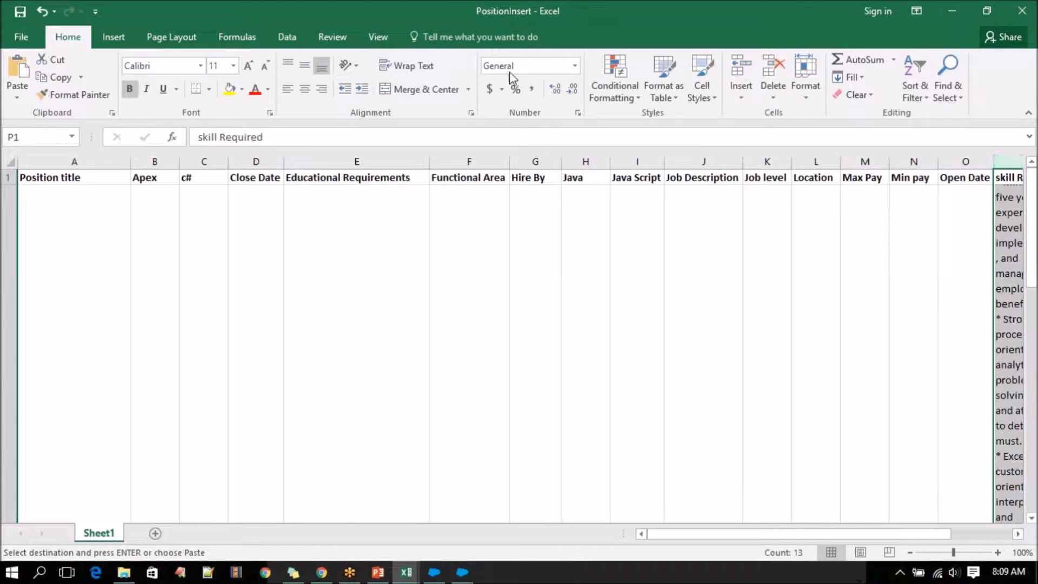
left_click(414, 66)
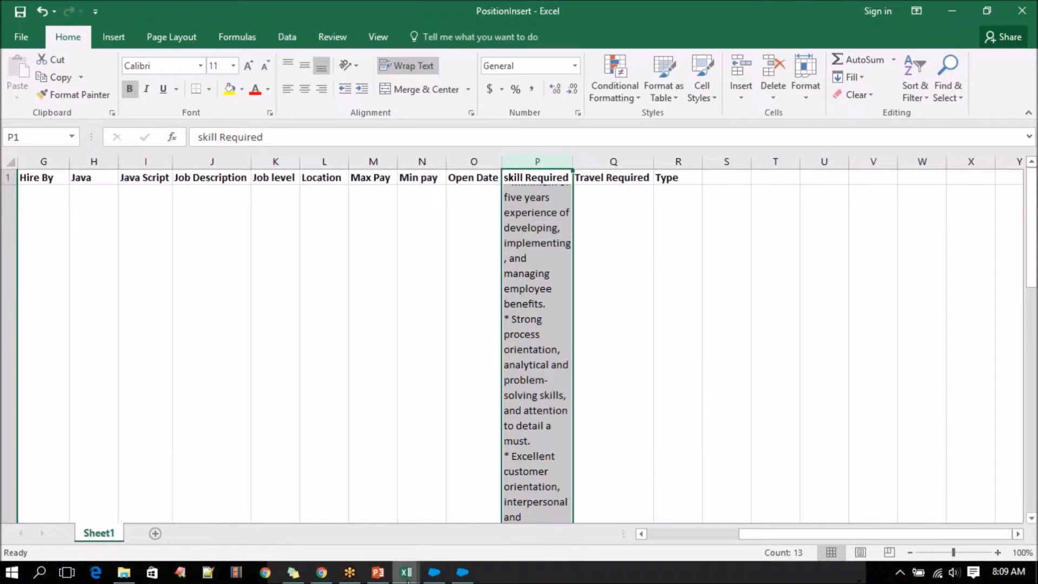
Copy the Status values in L2:L13 of the Positions workbook and return to PositionInsert.
mouse_move(406, 573)
left_click(383, 529)
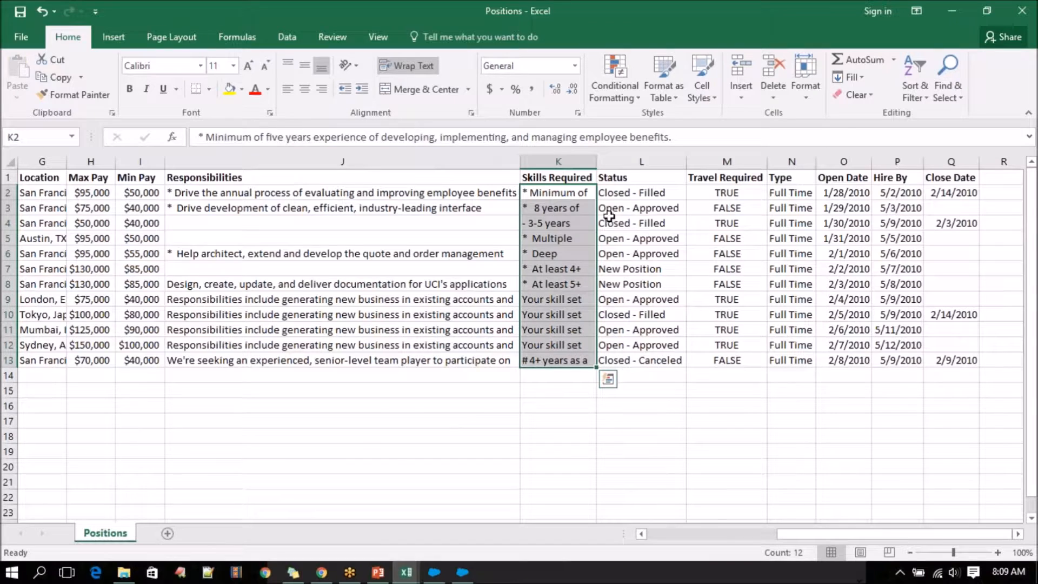
left_click_drag(640, 195, 623, 358)
key("ctrl+c")
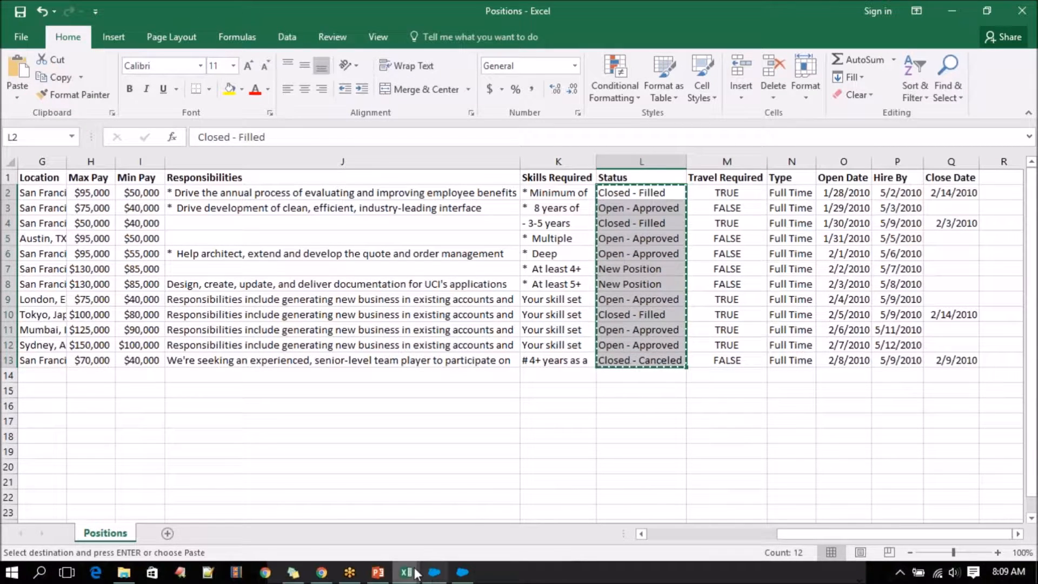
mouse_move(406, 572)
left_click(531, 513)
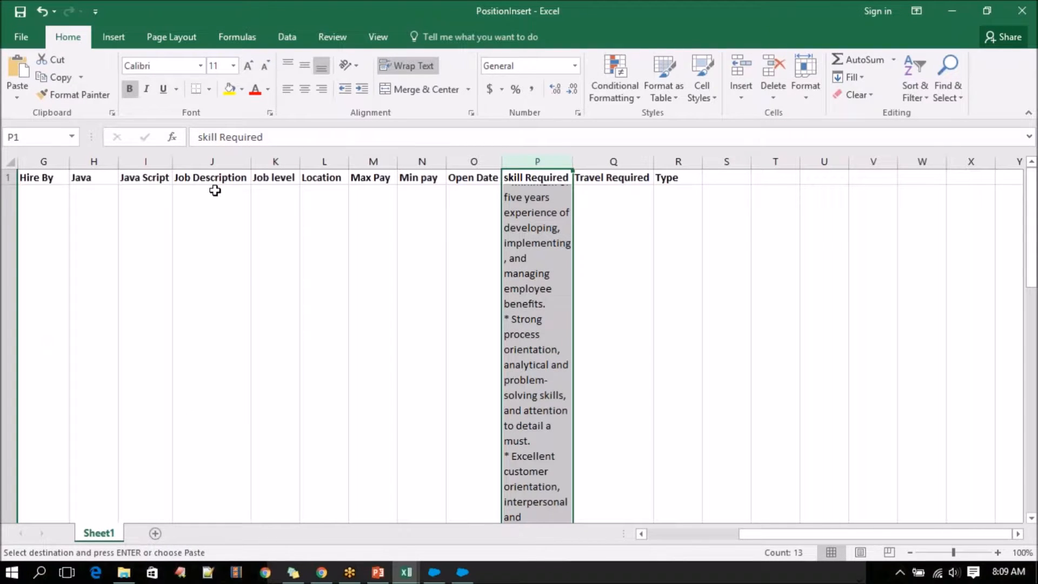
Look through the PositionInsert column headers for a Status column.
left_click(618, 183)
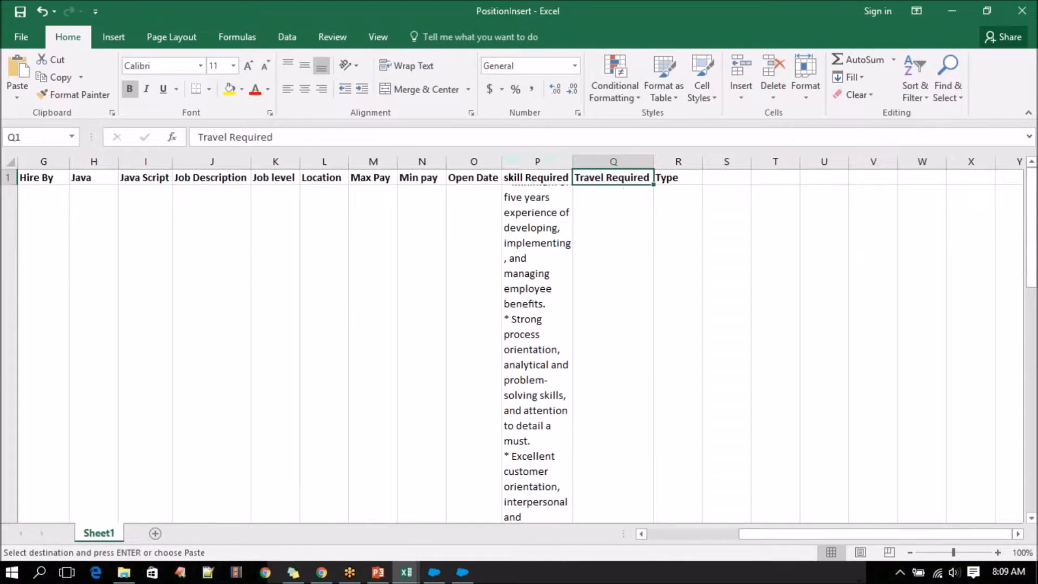
key("Left")
key("Left")
key("Left")
key("Left")
key("Left")
key("Left")
key("Left")
key("Left")
key("Left")
key("Left")
key("Left")
key("Left")
key("Left")
key("Left")
key("Left")
key("Left")
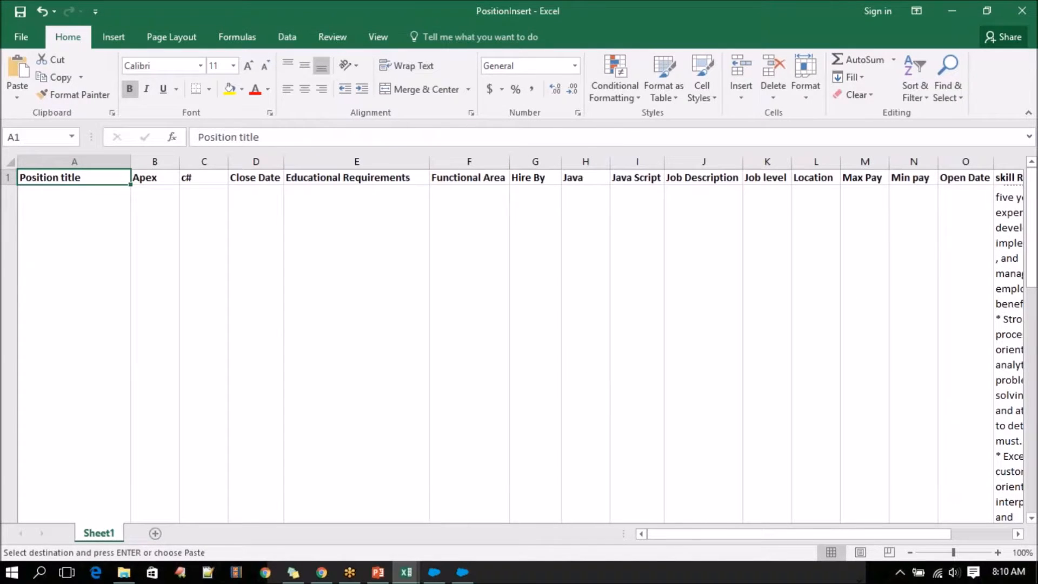
key("Down")
key("Right")
key("Right")
key("Right")
key("Right")
key("Right")
key("Right")
key("Right")
key("Right")
key("Right")
key("Right")
key("Right")
key("Right")
key("Right")
key("Right")
key("Right")
key("Right")
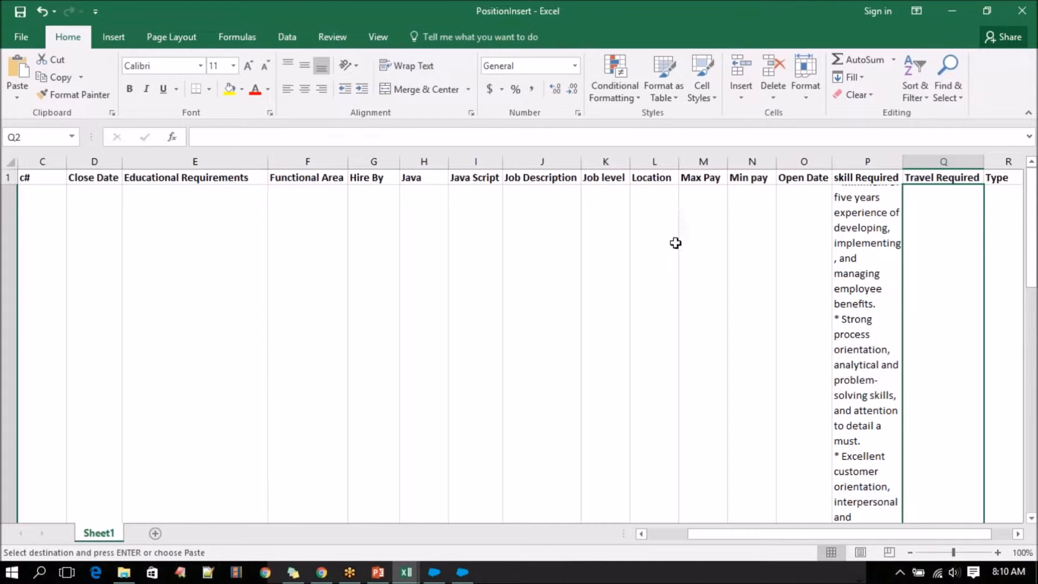
key("Right")
key("Right")
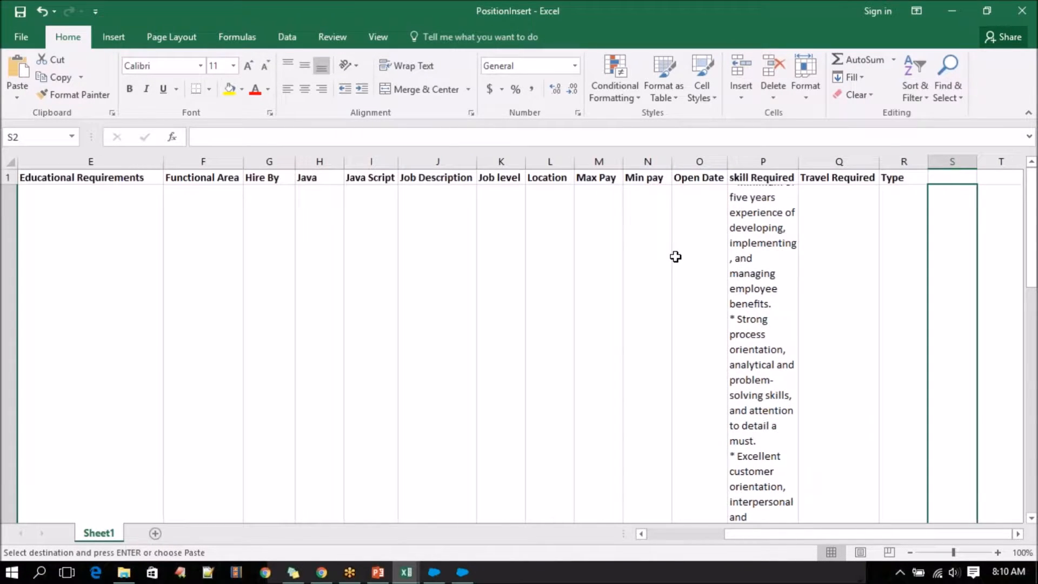
Check the Status field in the Position object's field list in Salesforce, and review the PositionInsert headers again for it.
left_click(322, 572)
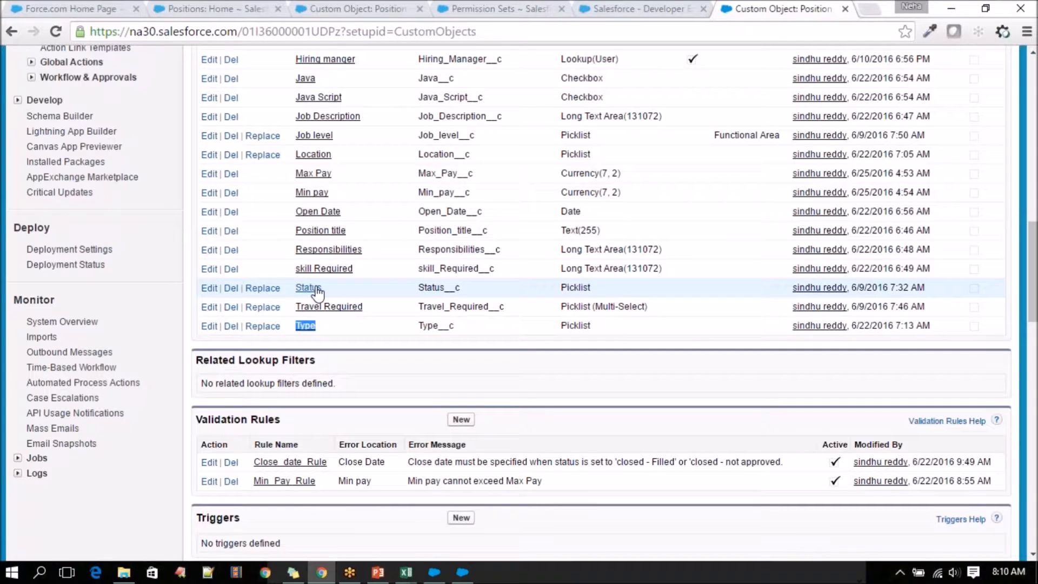
mouse_move(406, 573)
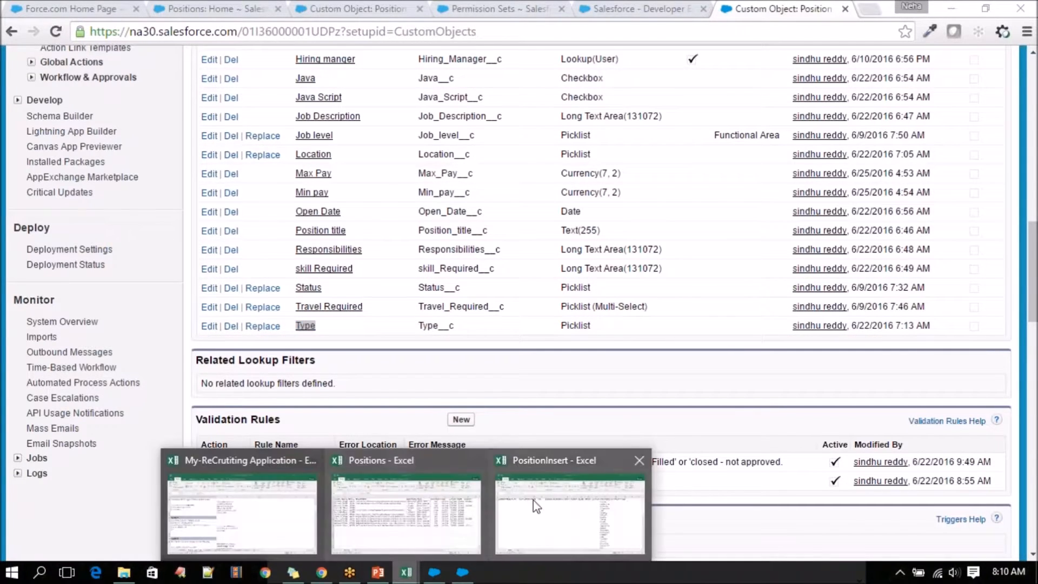
left_click(571, 474)
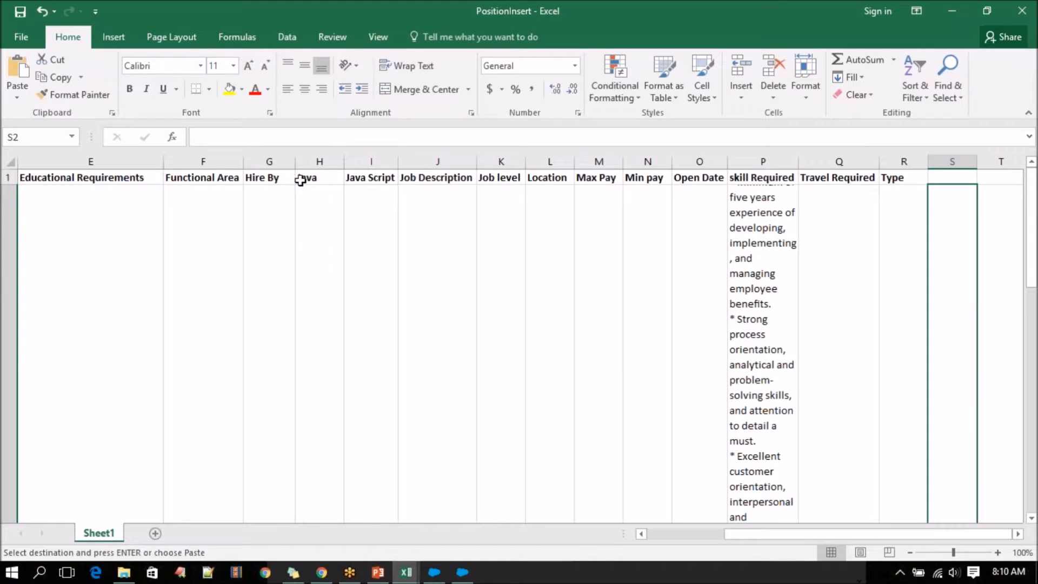
left_click(301, 180)
key("Right")
key("Right")
key("Right")
key("Right")
key("Right")
key("Right")
key("Right")
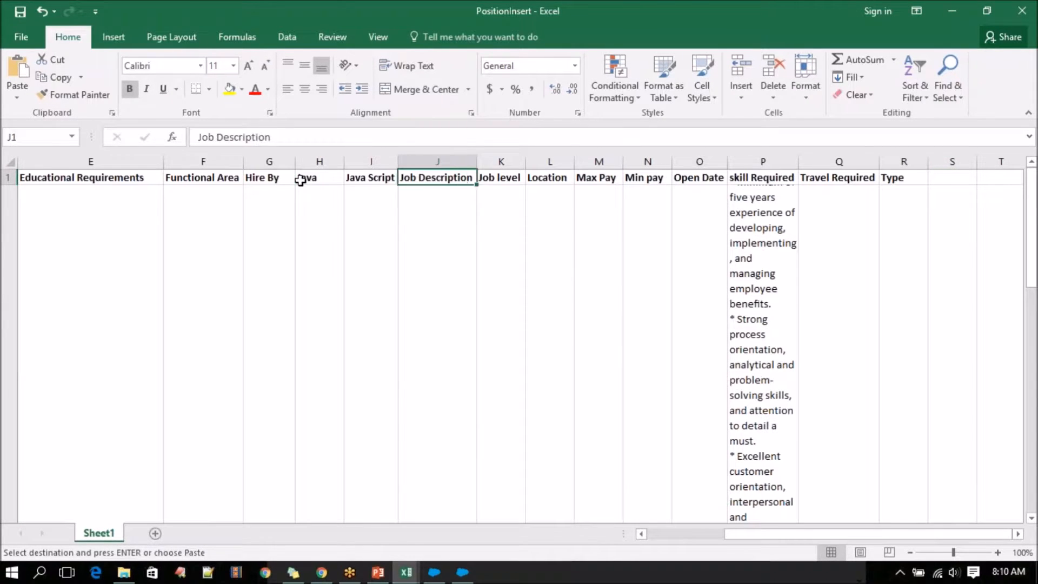
key("Left")
key("Left")
key("Left")
key("Left")
key("Left")
key("Left")
key("Left")
key("Left")
key("Left")
key("Left")
key("Left")
key("Left")
key("Left")
key("Left")
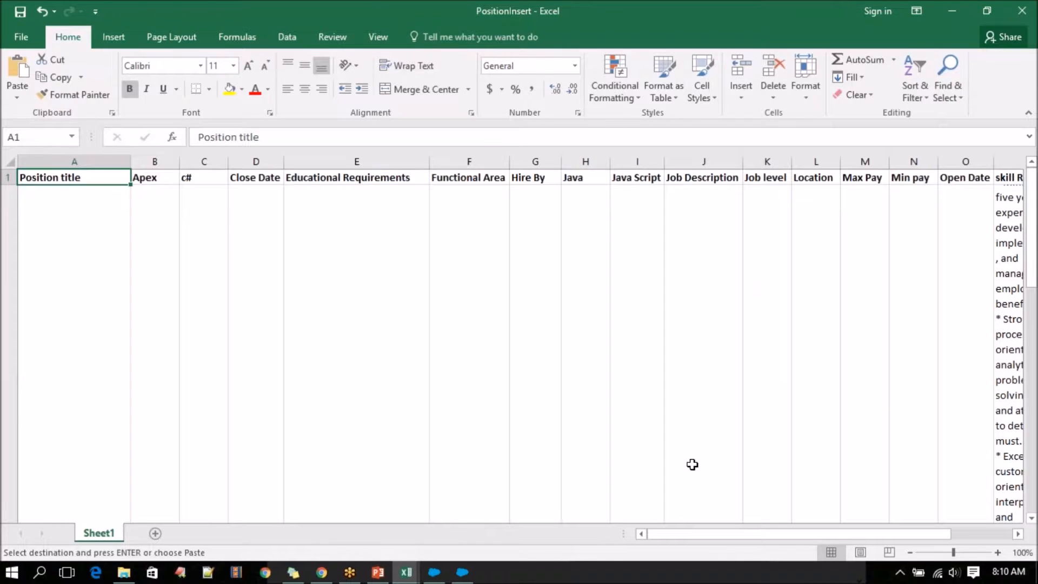
Paste the copied Status values into the empty column after Type, starting at S2.
left_click_drag(734, 536, 844, 535)
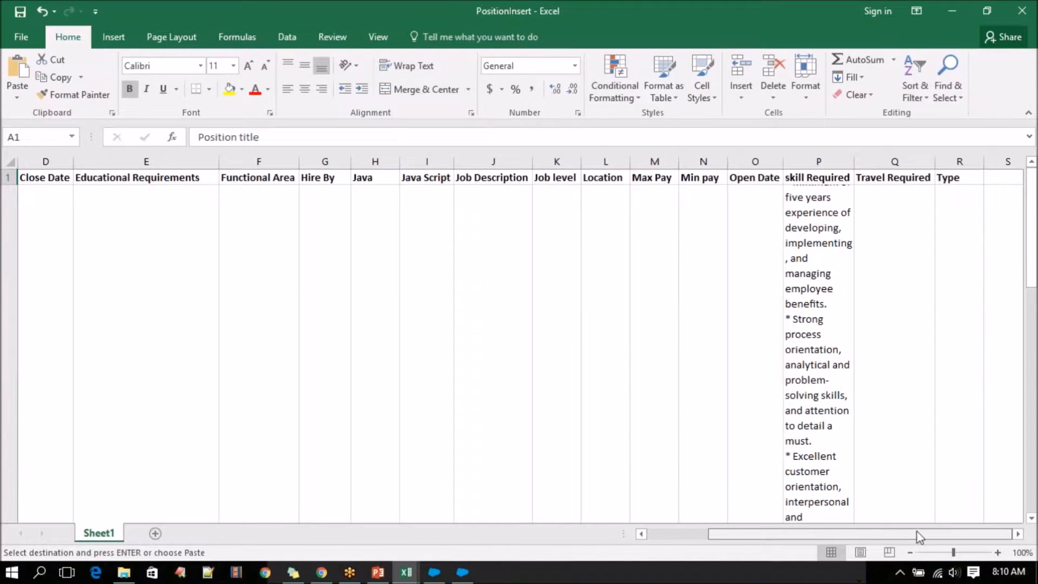
left_click(989, 178)
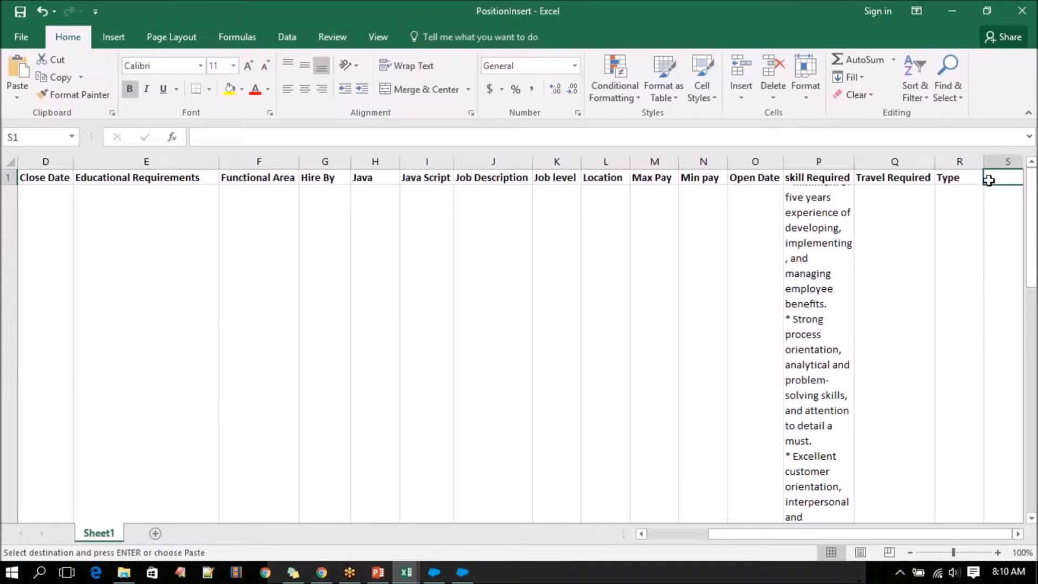
key("Down")
key("ctrl+shift+Down")
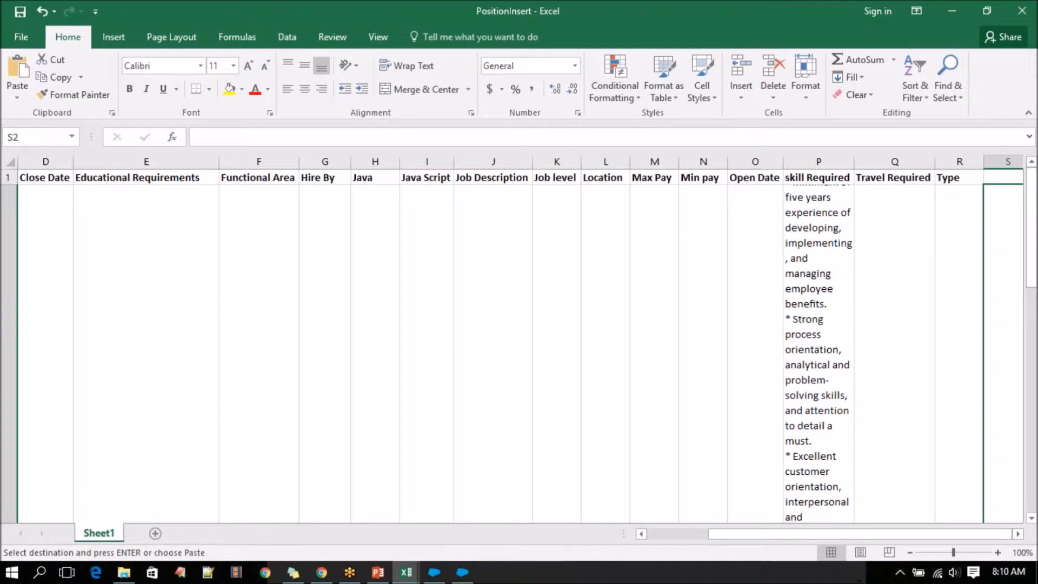
key("ctrl+v")
scroll(646, 302, "up", 1)
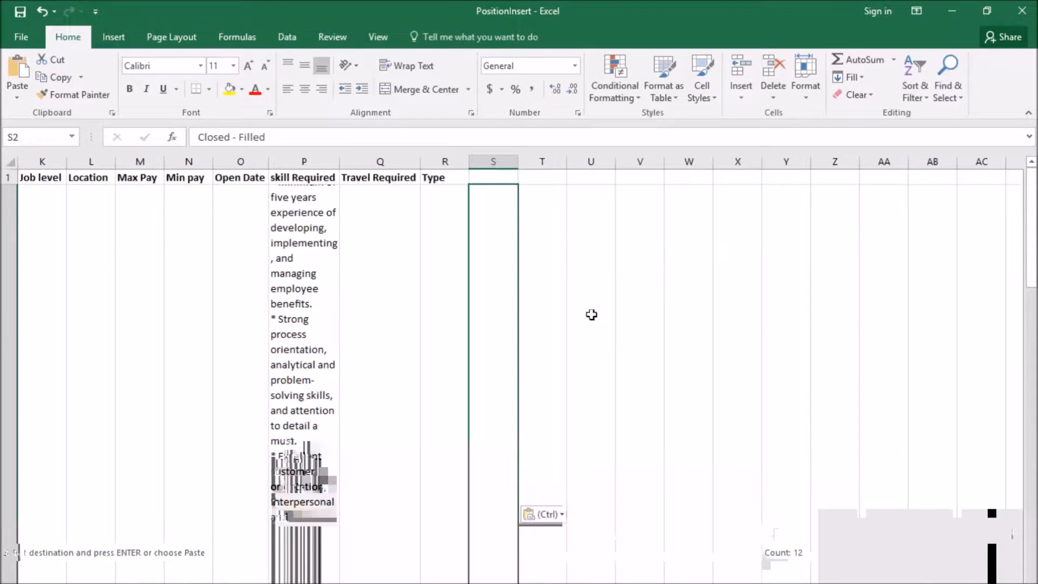
Enter Status as the column header in S1.
left_click(501, 177)
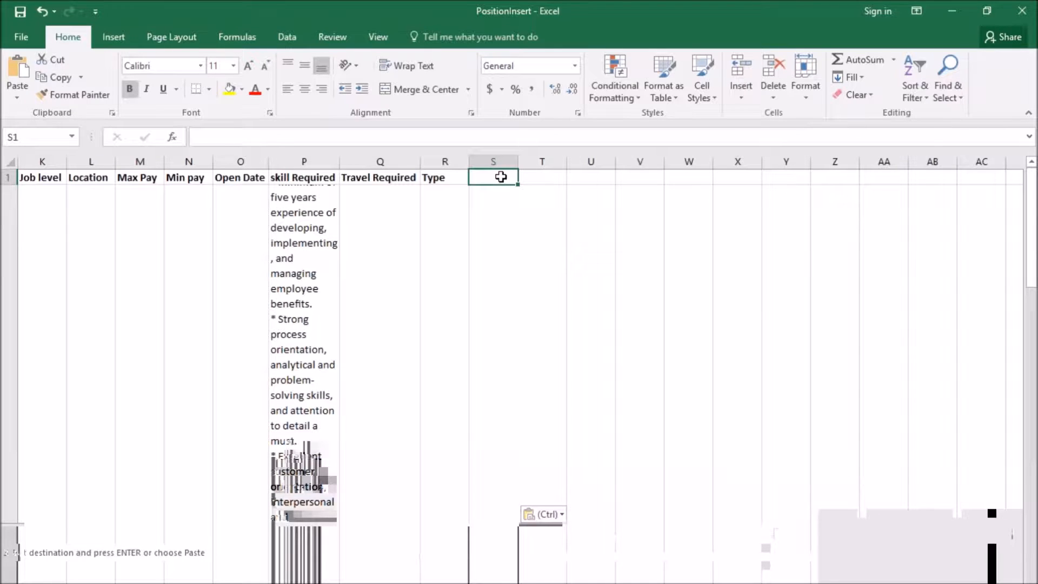
type("Status")
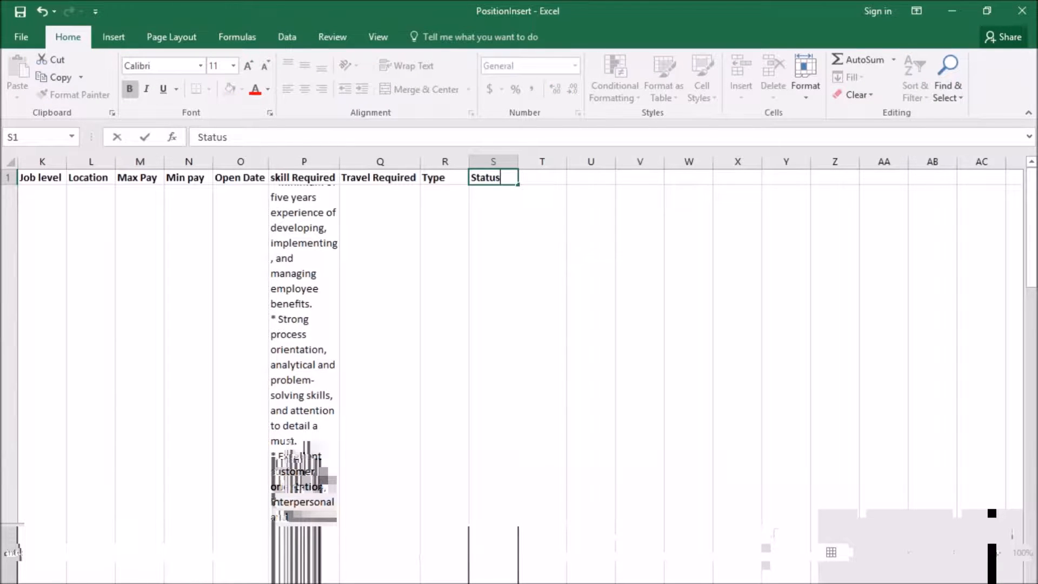
mouse_move(296, 572)
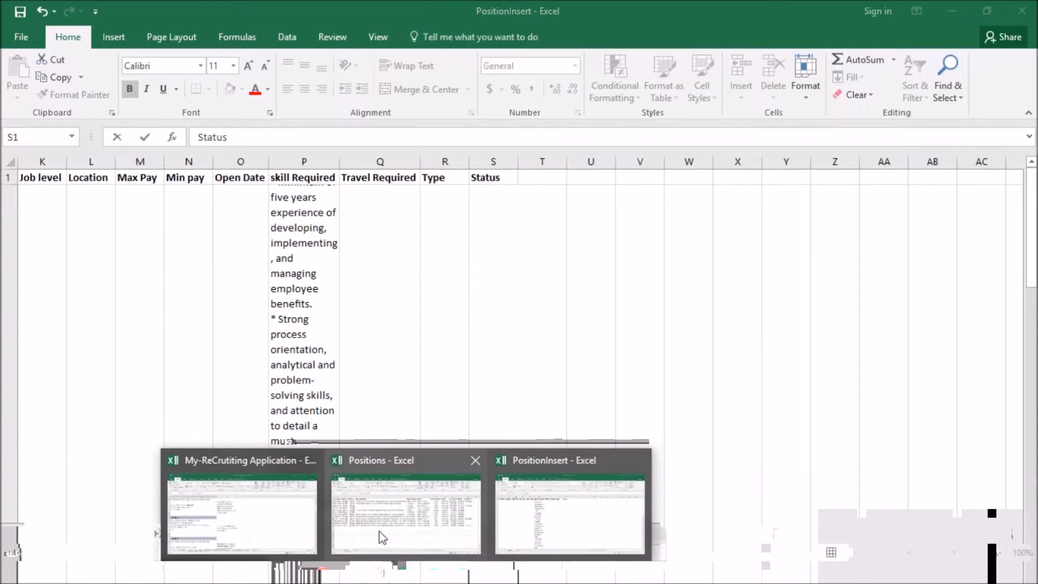
Copy the Travel Required values (M2:M13) from the Positions workbook into PositionInsert's Travel Required column, starting at Q2.
left_click(381, 533)
key("ctrl+shift+Down")
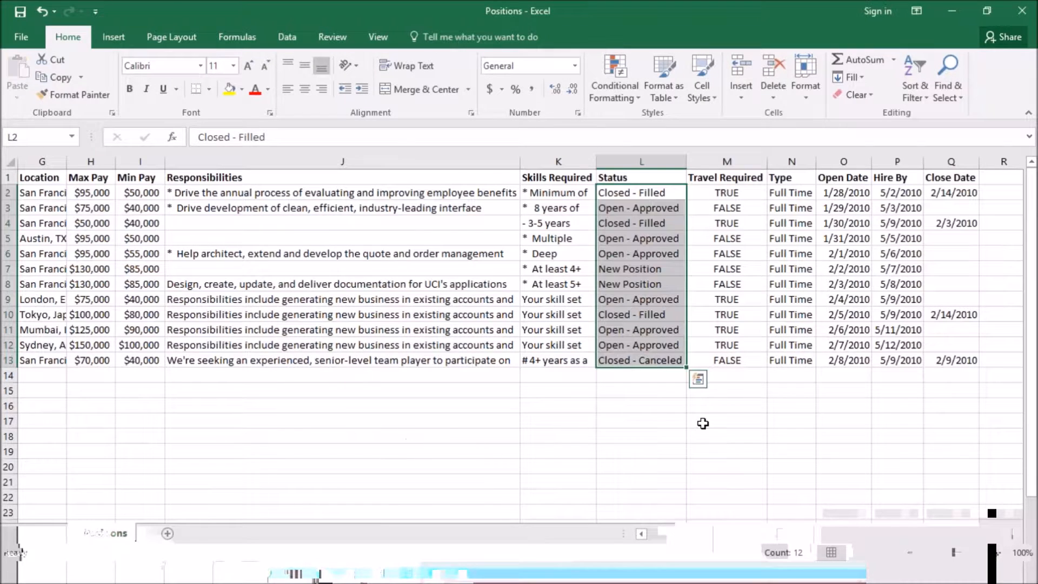
left_click_drag(724, 192, 730, 360)
key("ctrl+c")
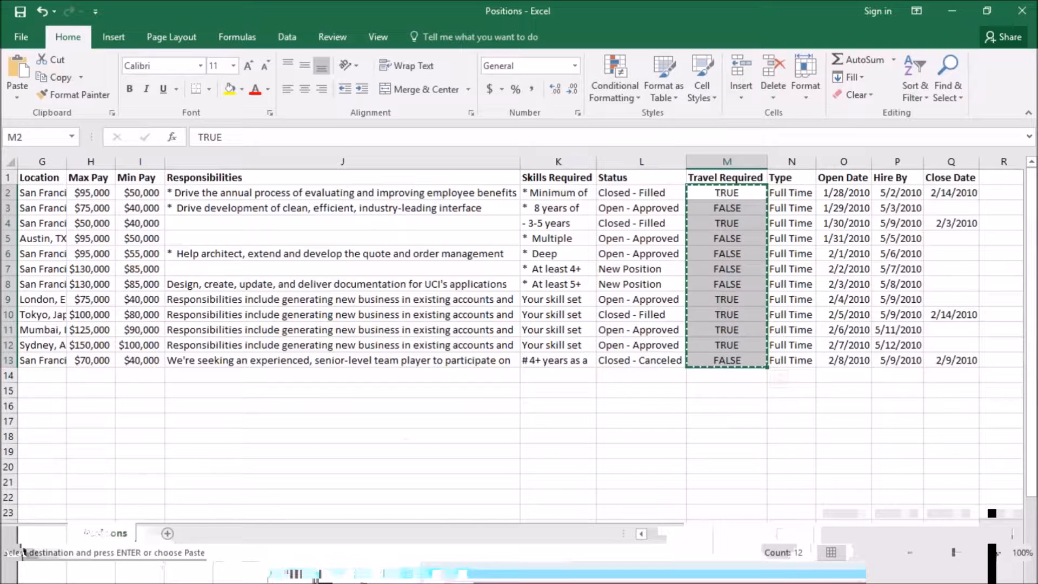
mouse_move(408, 578)
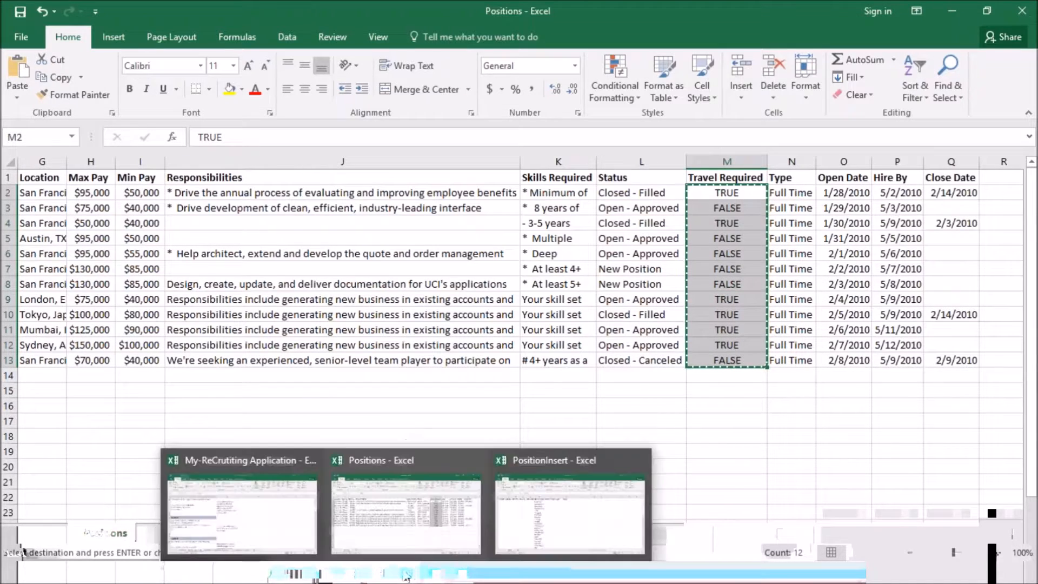
left_click(531, 522)
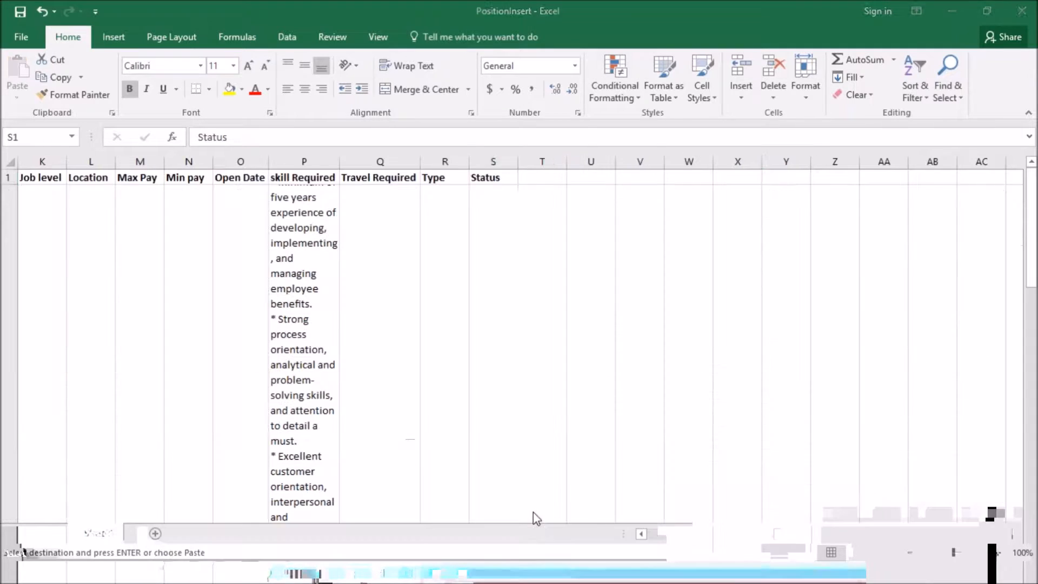
left_click(396, 202)
key("ctrl+v")
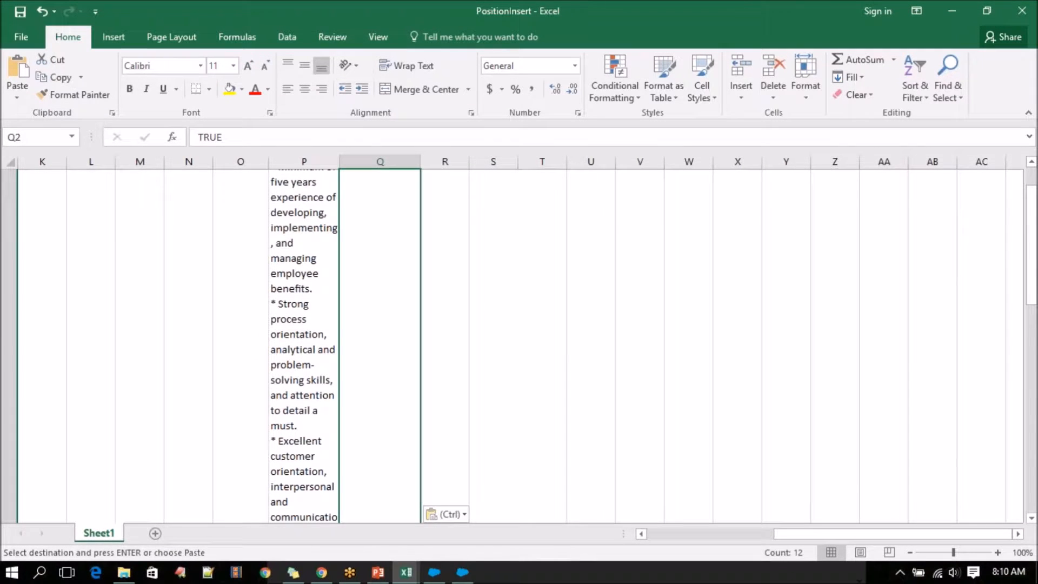
Paste the same TRUE/FALSE values into the Apex and c# columns of PositionInsert, starting at B2 and C2.
left_click_drag(795, 533, 657, 534)
scroll(247, 425, "up", 1)
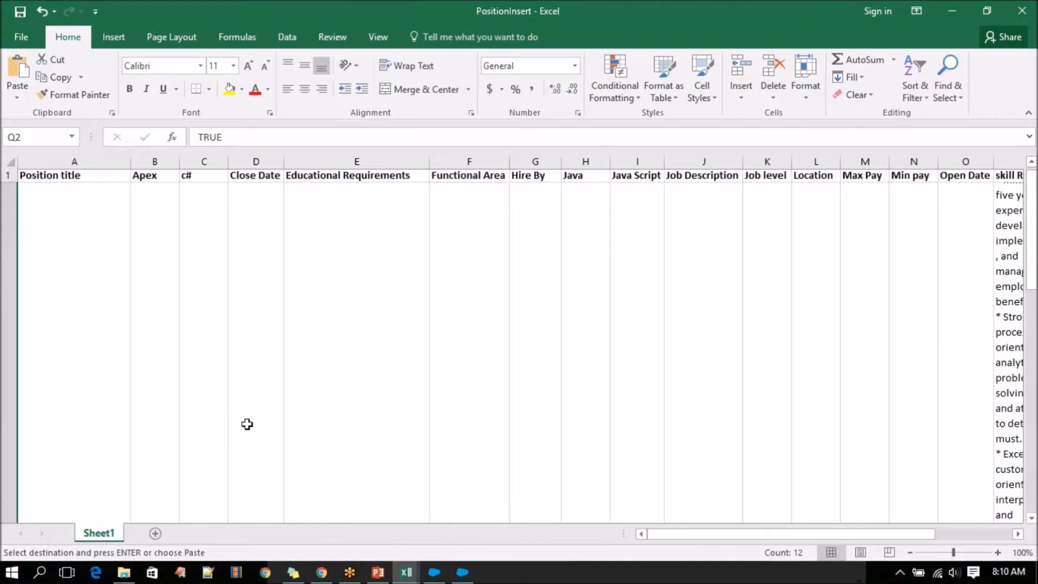
left_click(153, 204)
left_click(184, 204)
left_click(169, 206)
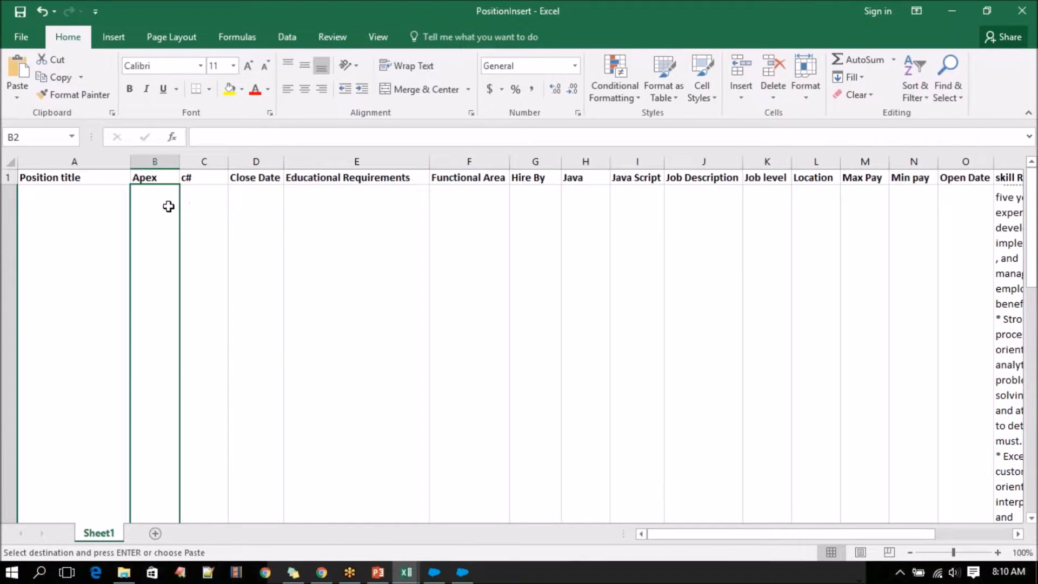
key("ctrl+v")
scroll(213, 254, "up", 1)
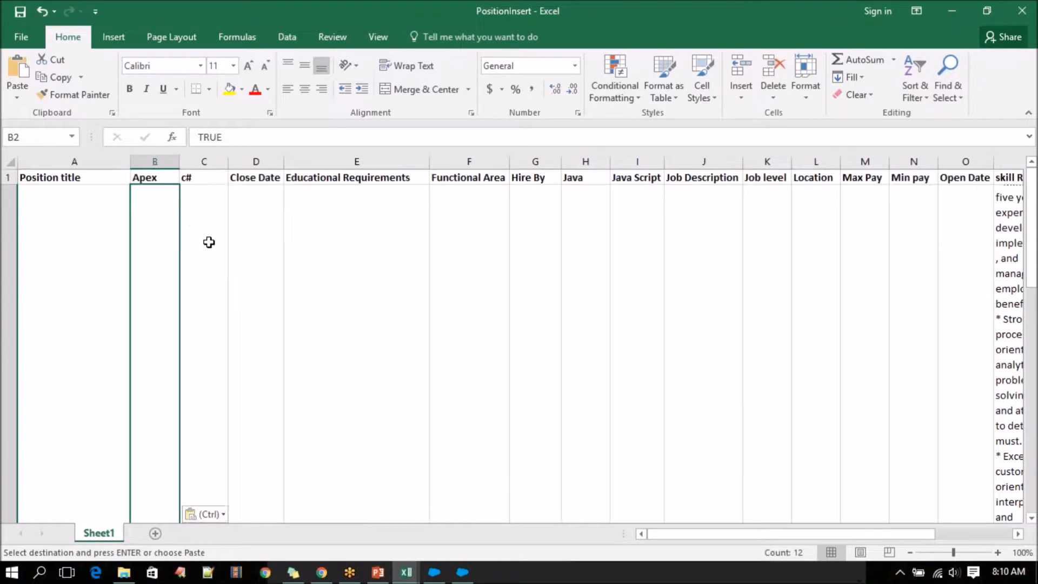
left_click(210, 243)
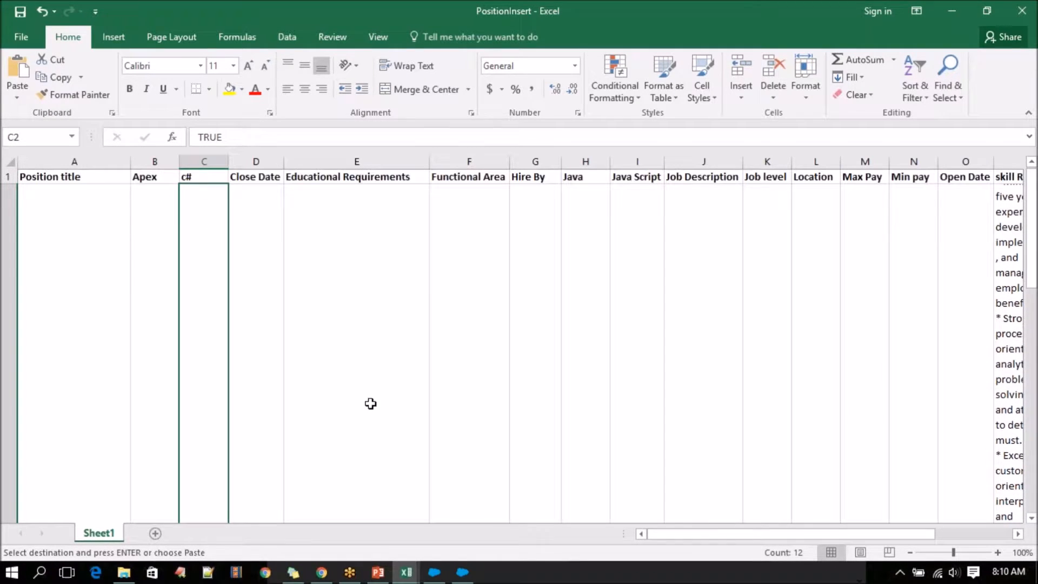
Paste the same TRUE/FALSE values into the Java and Java Script columns, starting at H2 and I2.
left_click(595, 242)
key("ctrl+v")
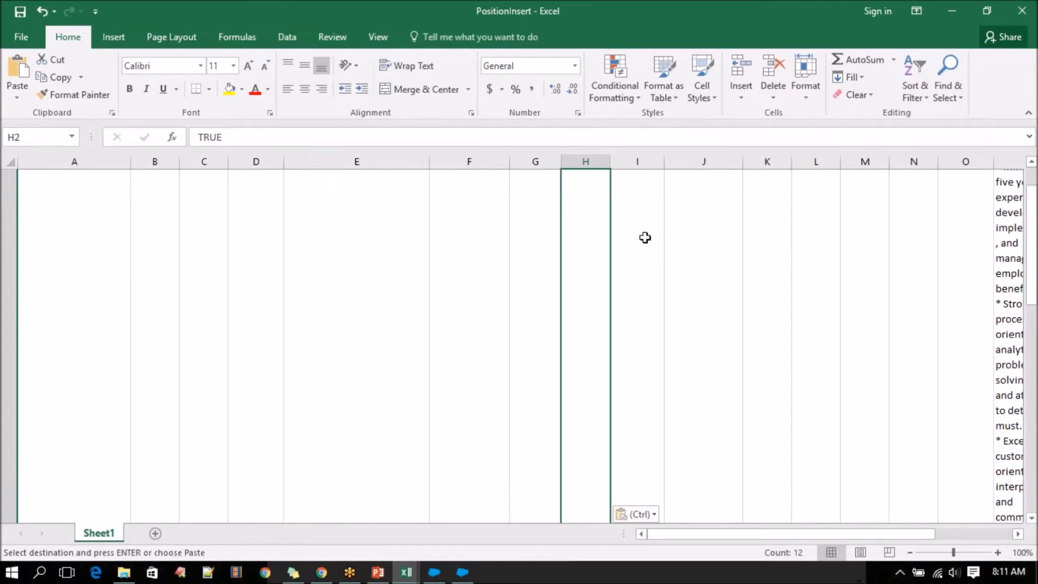
left_click(646, 237)
key("ctrl+v")
Look down through the PositionInsert rows to check the data, and view the Position object's field list in Salesforce.
scroll(518, 360, "down", 3)
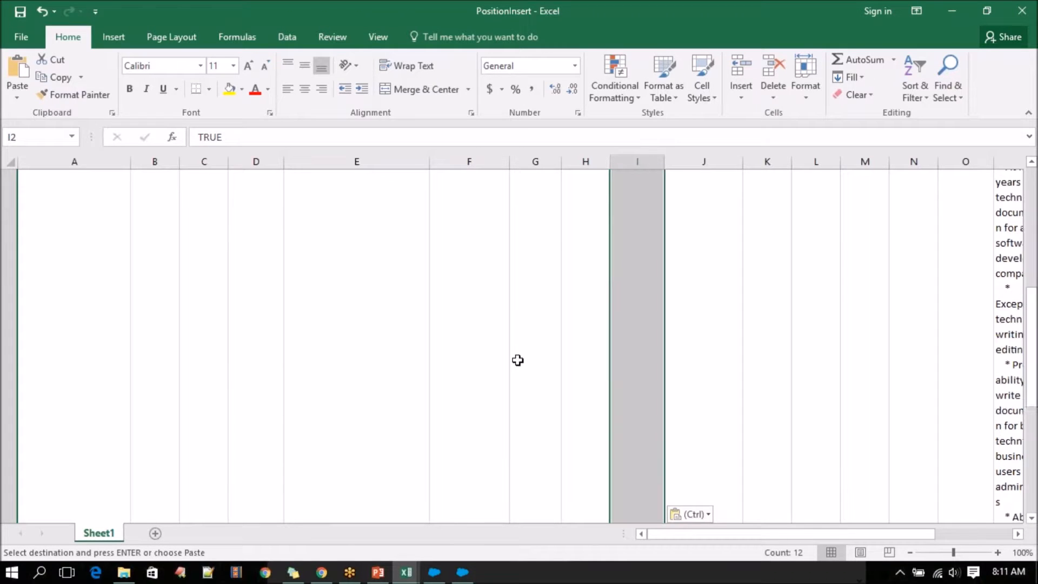
scroll(517, 361, "up", 2)
scroll(568, 410, "down", 2)
scroll(615, 411, "up", 1)
left_click(1000, 279)
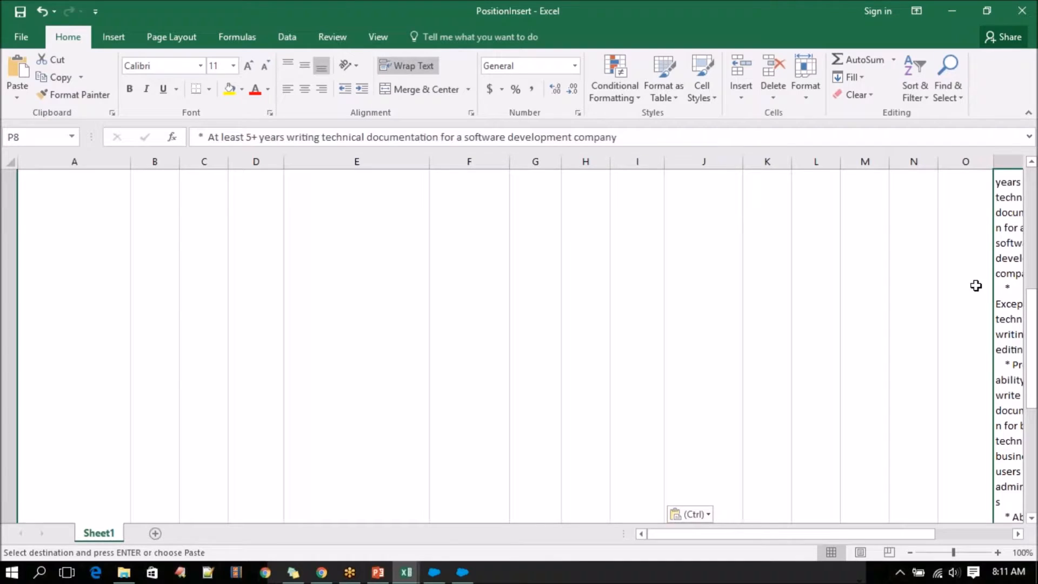
scroll(429, 389, "down", 3)
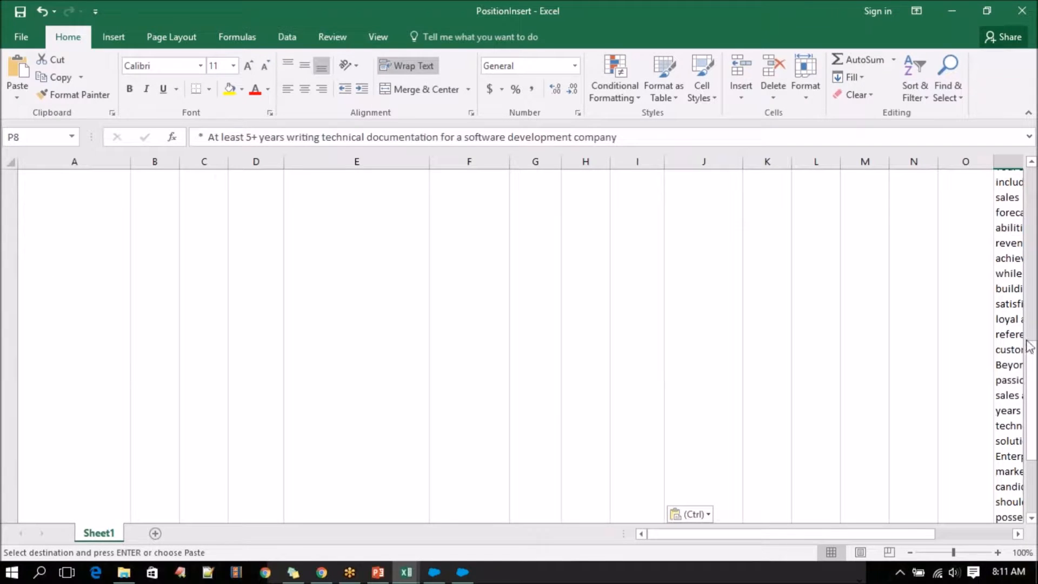
scroll(92, 430, "down", 3)
scroll(92, 430, "down", 3)
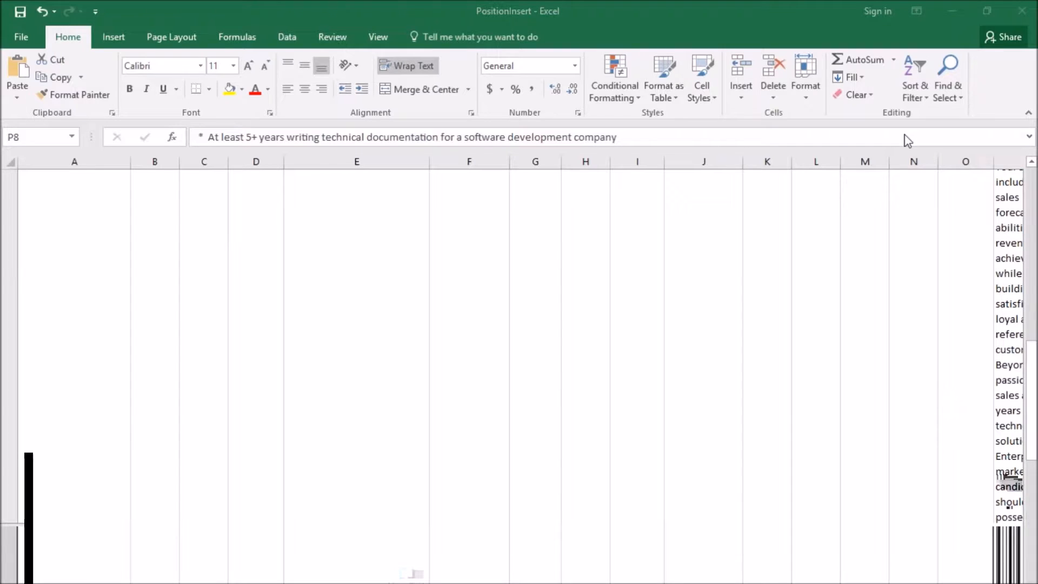
key("ctrl+v")
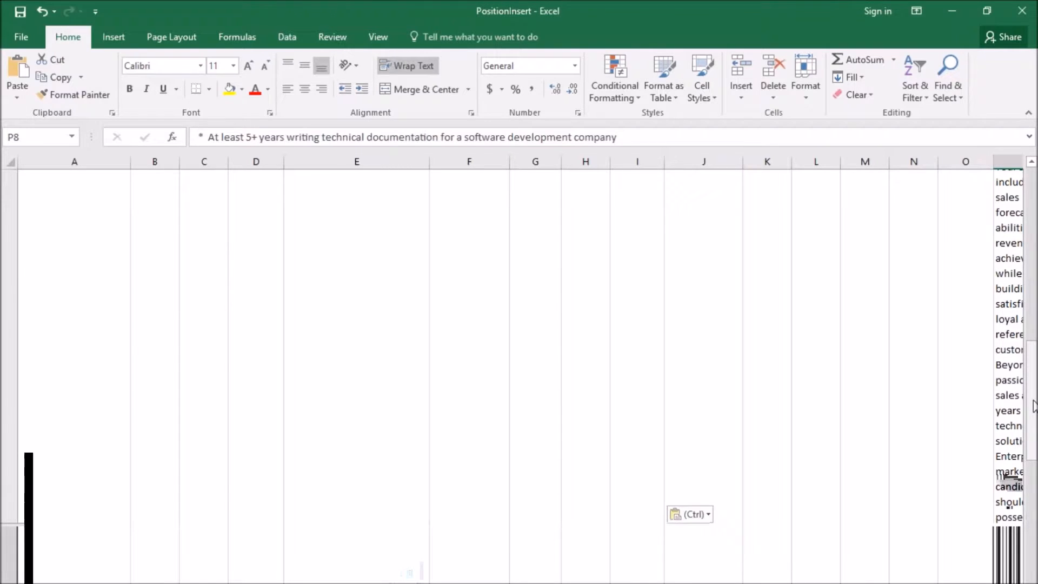
left_click_drag(1034, 411, 1033, 419)
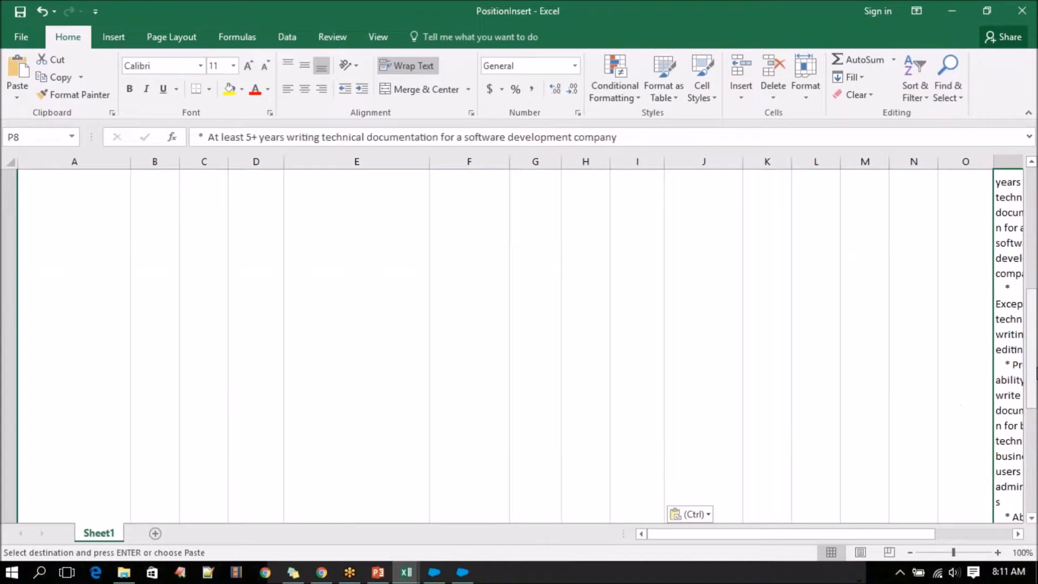
left_click_drag(1033, 372, 1032, 379)
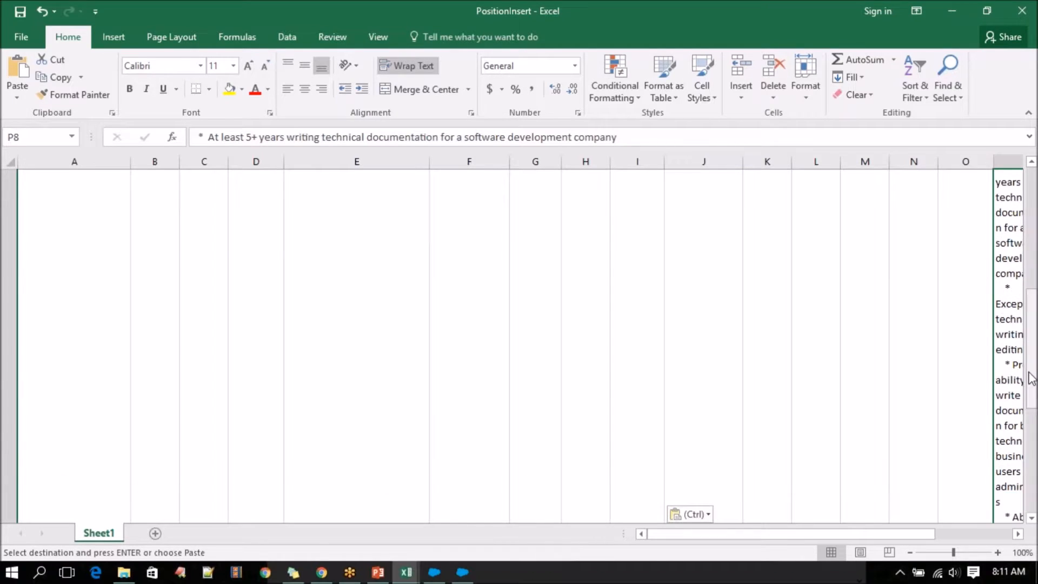
scroll(95, 425, "down", 1)
left_click(95, 424)
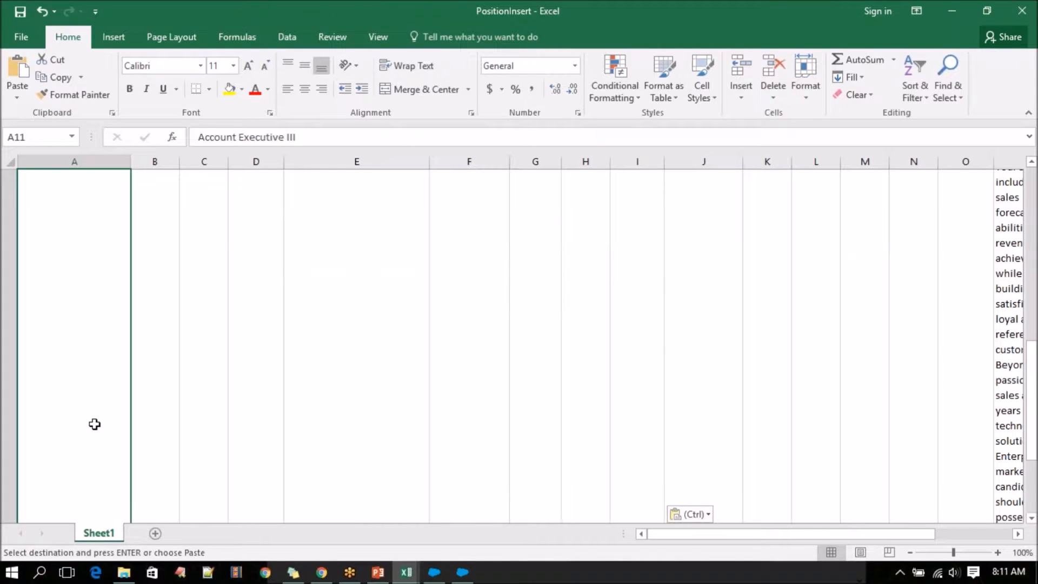
scroll(95, 424, "down", 1)
left_click(95, 425)
left_click(321, 572)
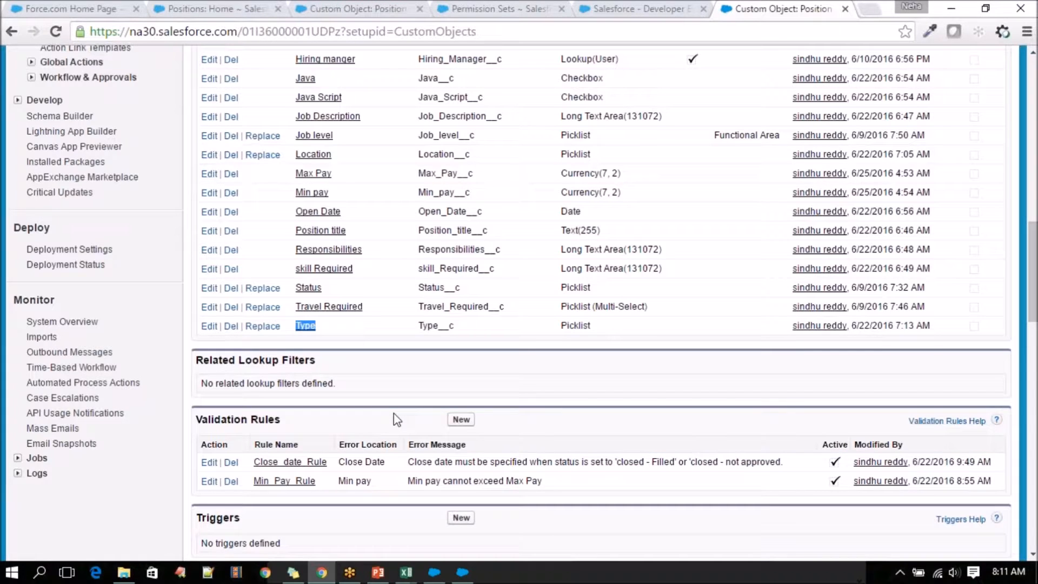
Copy the Type values (N2:N13) from the Positions workbook into PositionInsert's Type column, starting at R2.
mouse_move(406, 570)
left_click(397, 539)
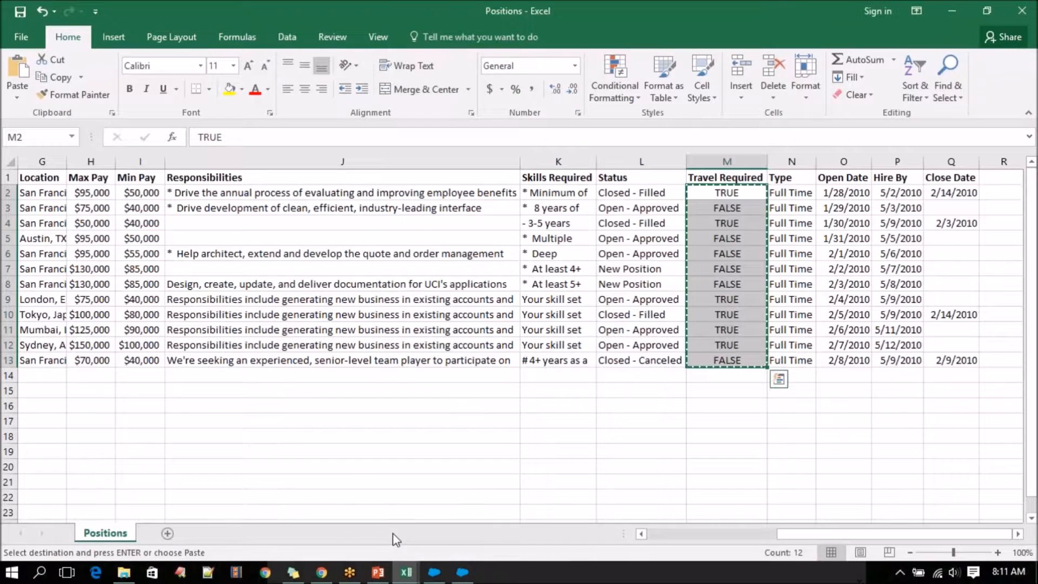
left_click_drag(786, 190, 785, 362)
key("ctrl+c")
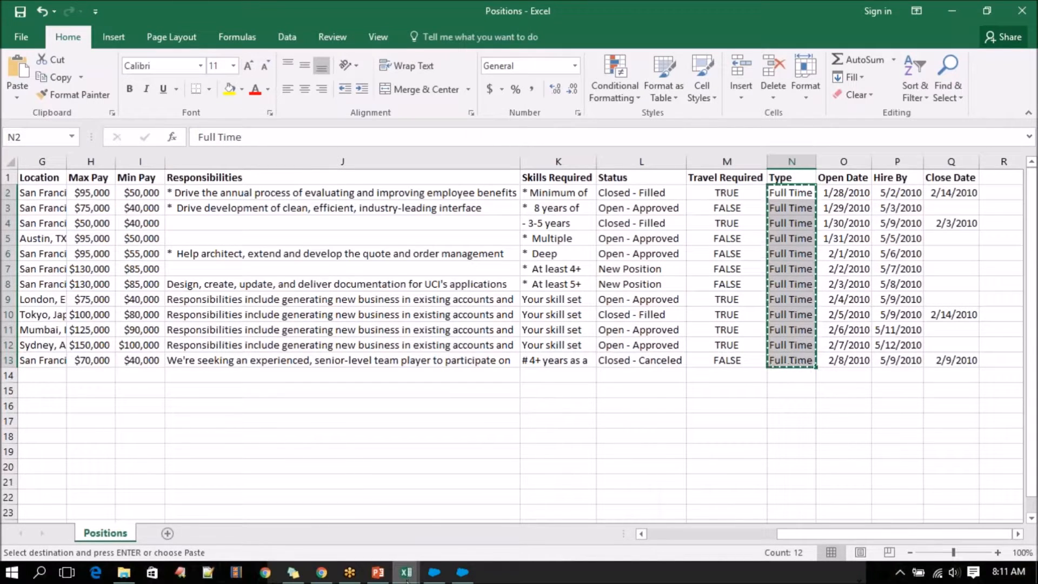
mouse_move(407, 575)
left_click(549, 495)
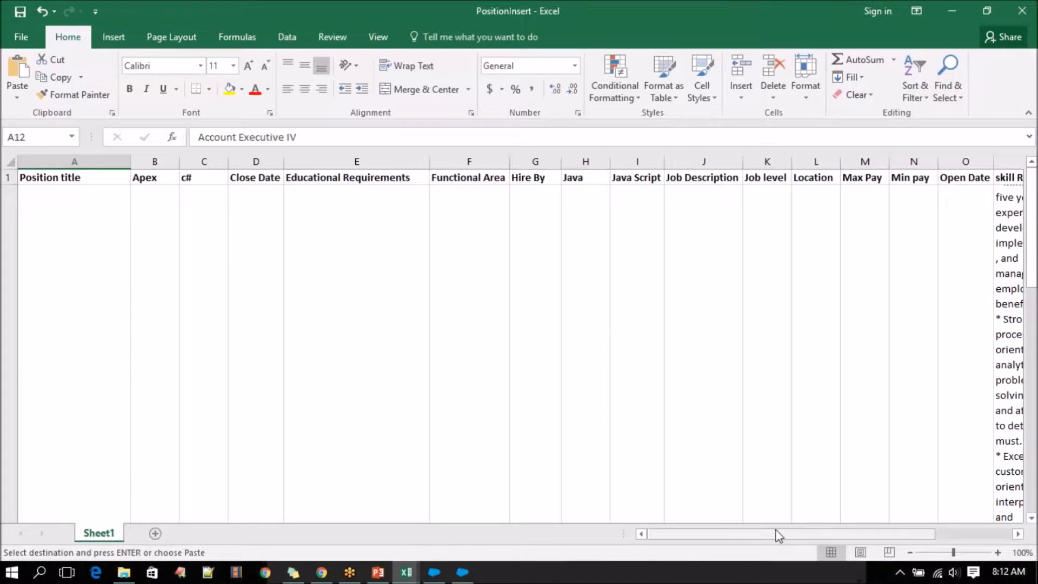
left_click_drag(779, 535, 887, 532)
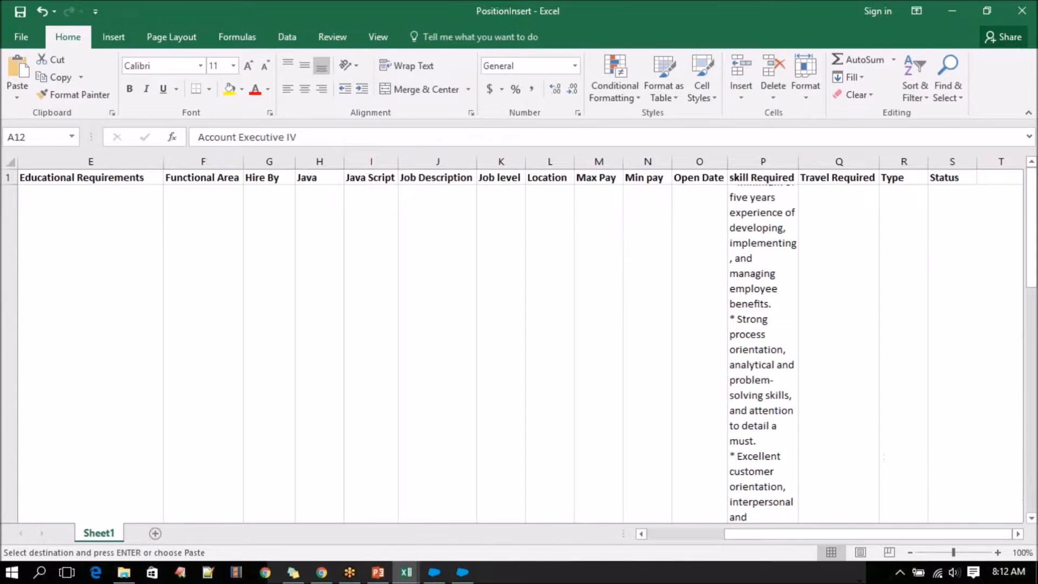
left_click(897, 232)
key("ctrl+v")
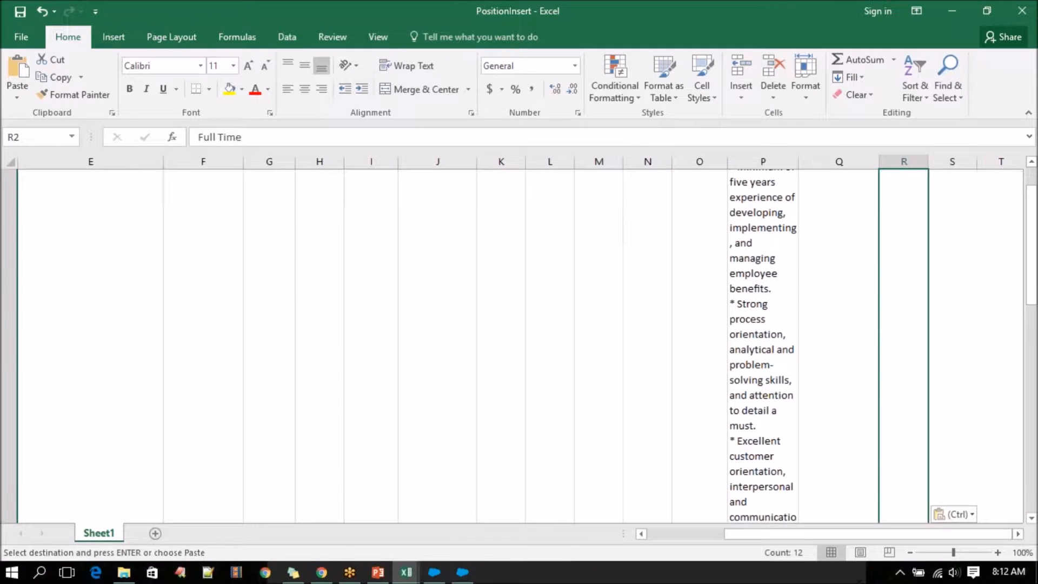
Copy the Job Description values (E2:E13) in the Positions workbook.
mouse_move(406, 572)
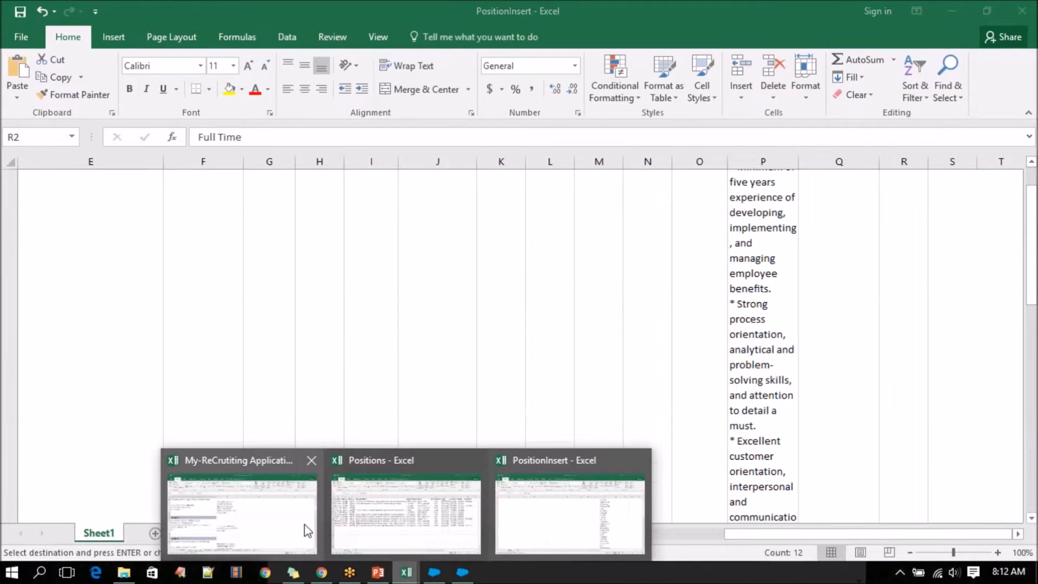
left_click(347, 521)
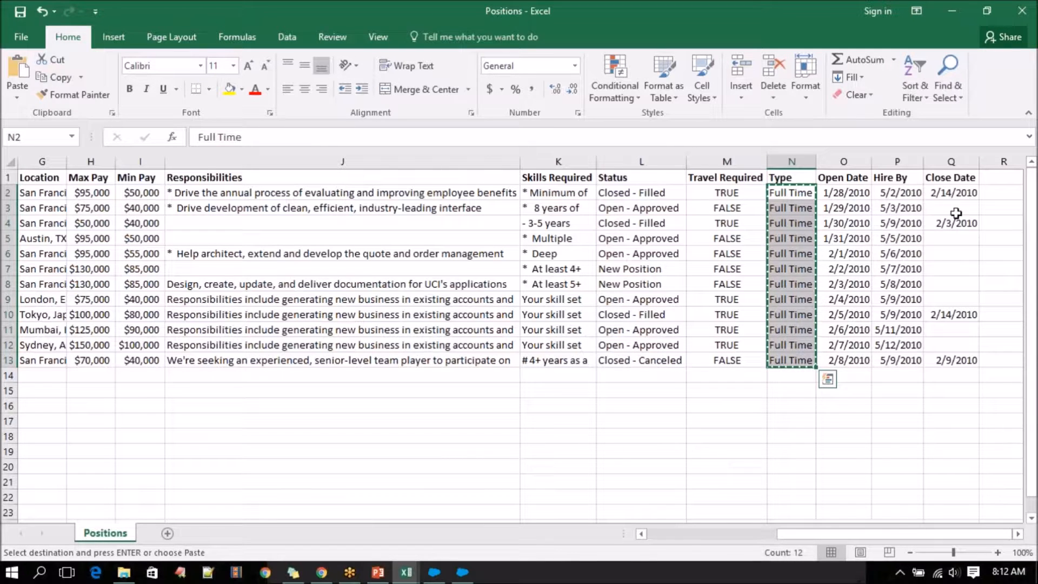
left_click_drag(786, 535, 641, 537)
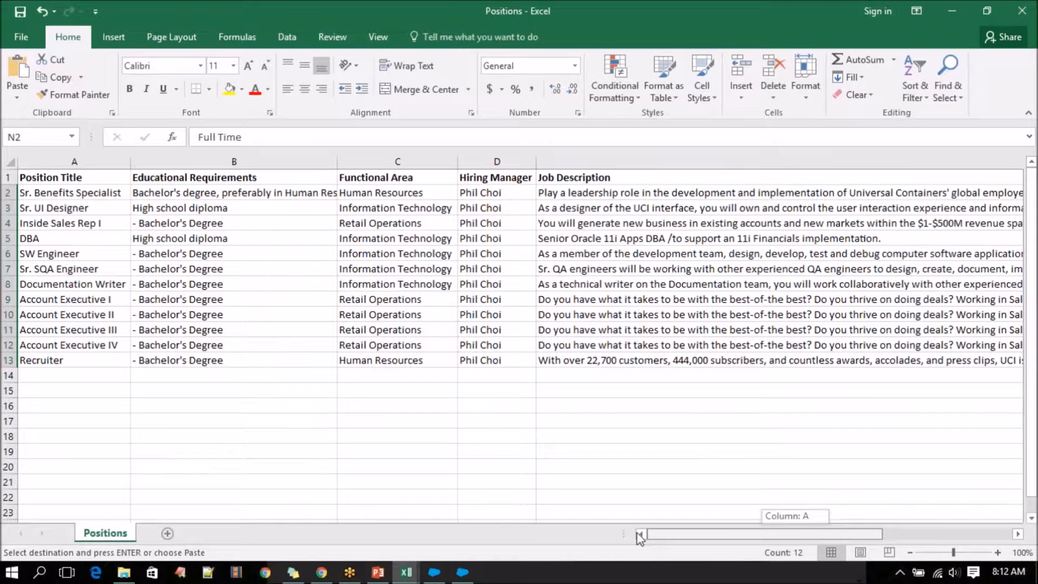
left_click_drag(639, 537, 640, 537)
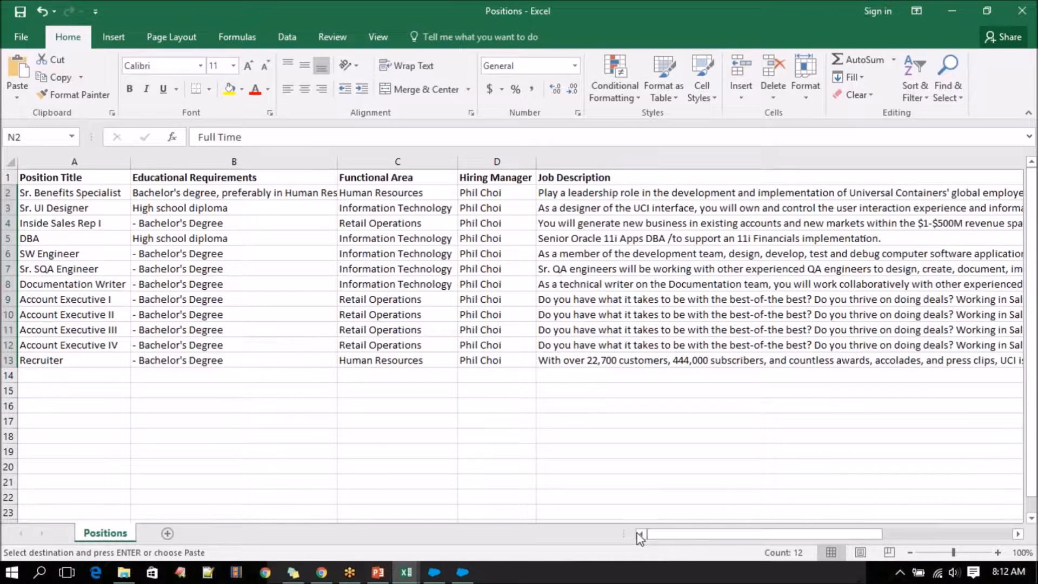
left_click_drag(606, 194, 614, 355)
key("ctrl+c")
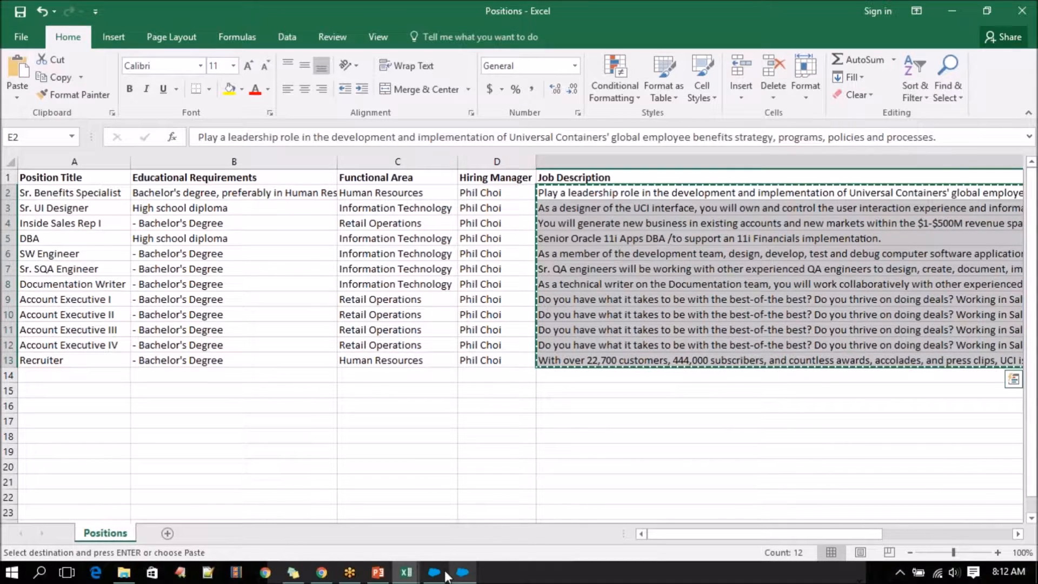
Switch to the PositionInsert workbook and widen its skill Required column (P), checking how the text fits down the rows.
mouse_move(406, 575)
left_click(537, 508)
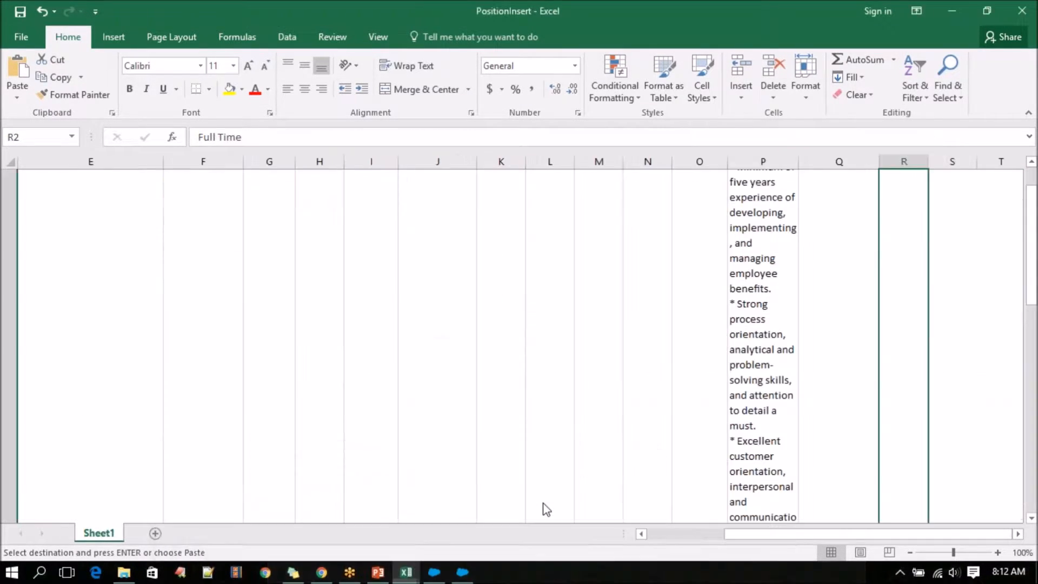
scroll(747, 368, "up", 3)
left_click_drag(795, 160, 897, 161)
scroll(701, 326, "down", 5)
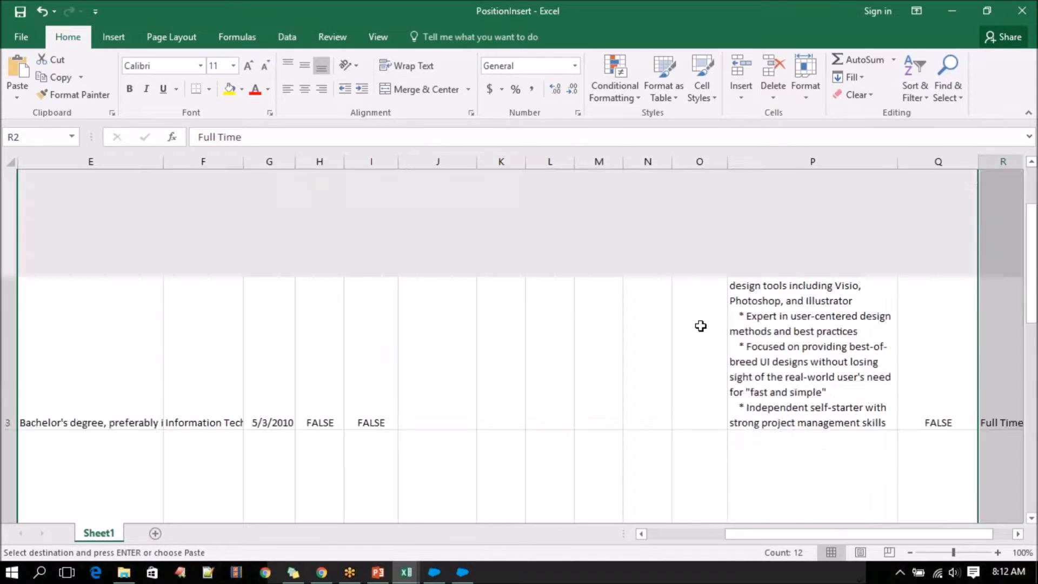
scroll(701, 325, "down", 2)
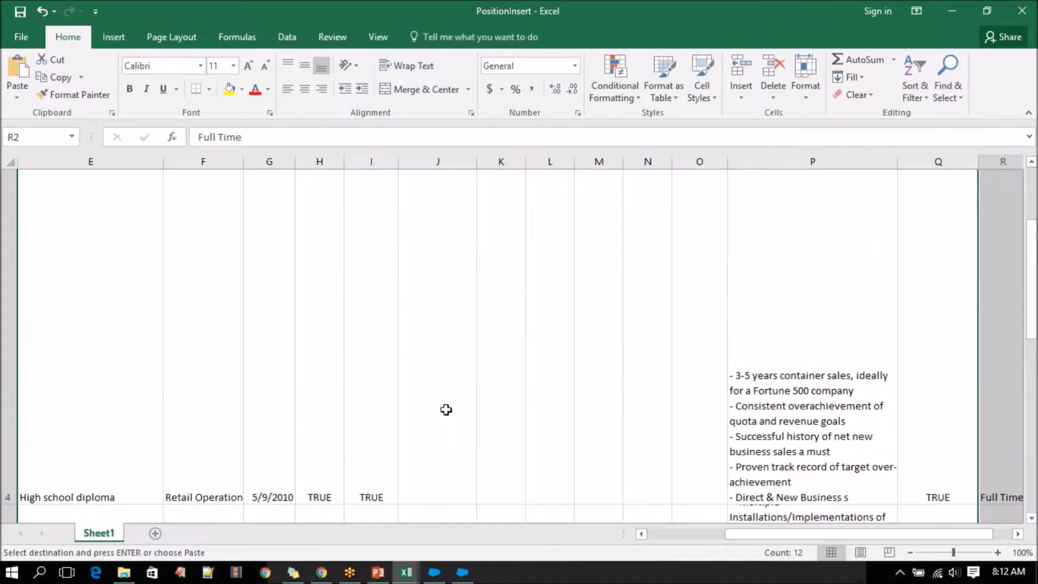
scroll(32, 497, "down", 3)
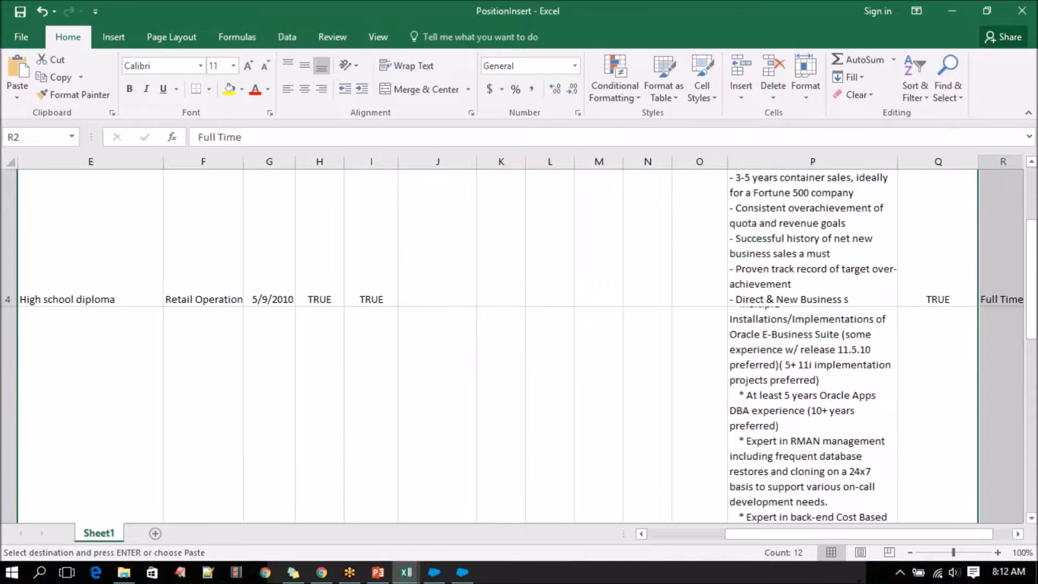
scroll(133, 502, "up", 2)
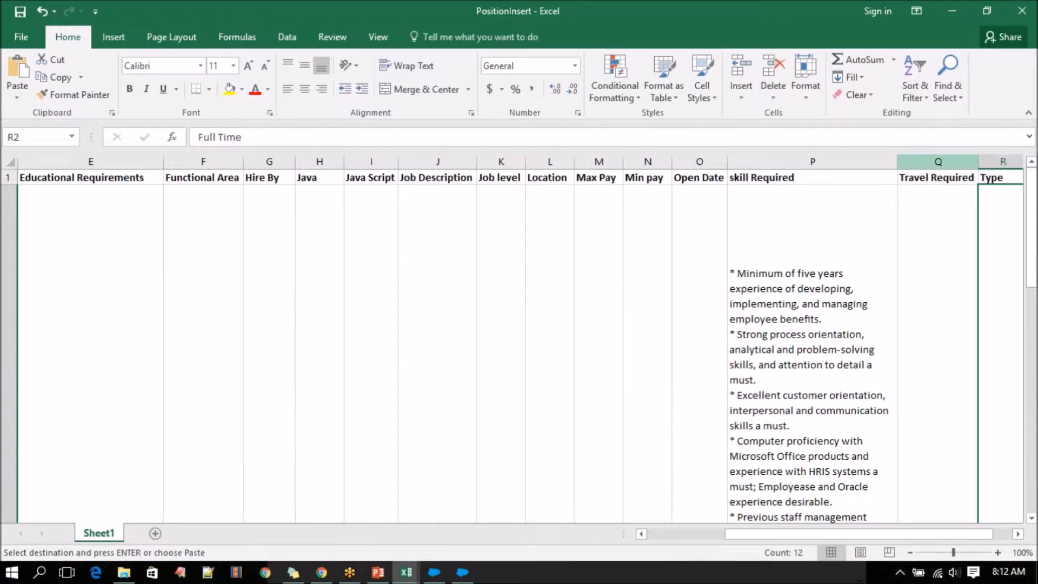
Top-align the text in the whole skill Required column of PositionInsert.
left_click(811, 161)
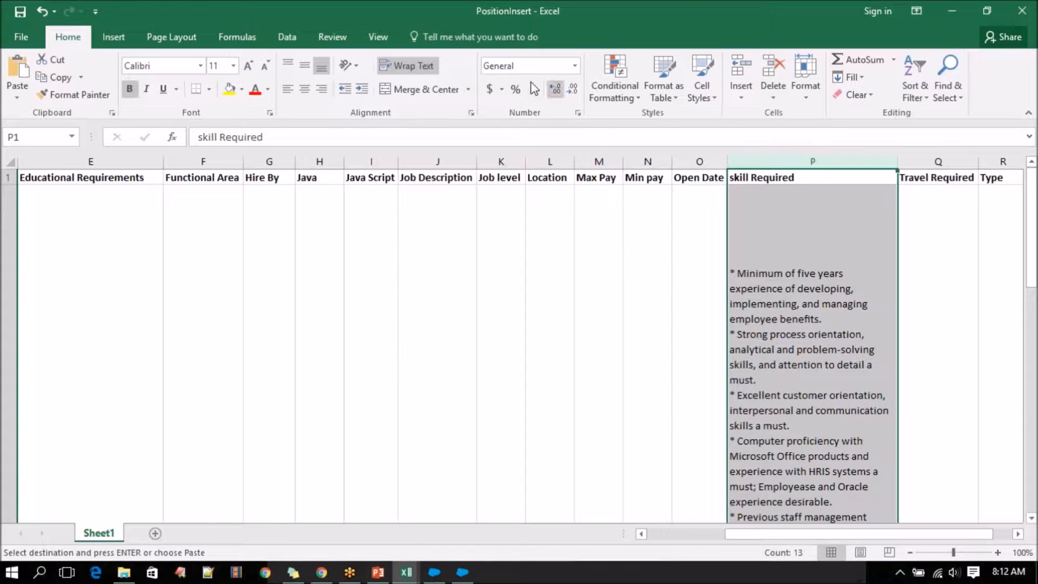
left_click(289, 65)
scroll(216, 292, "down", 3)
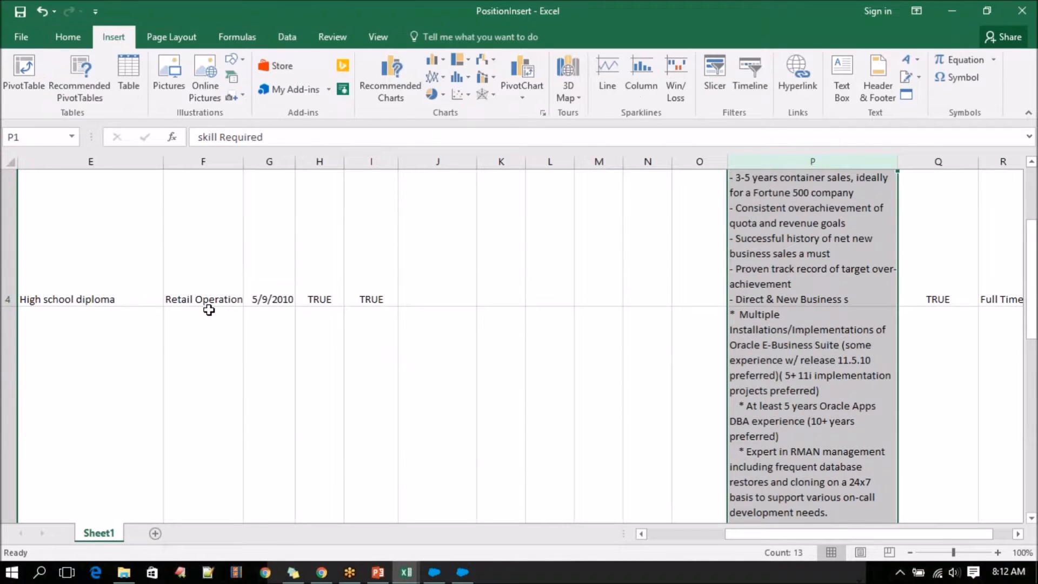
scroll(135, 340, "up", 3)
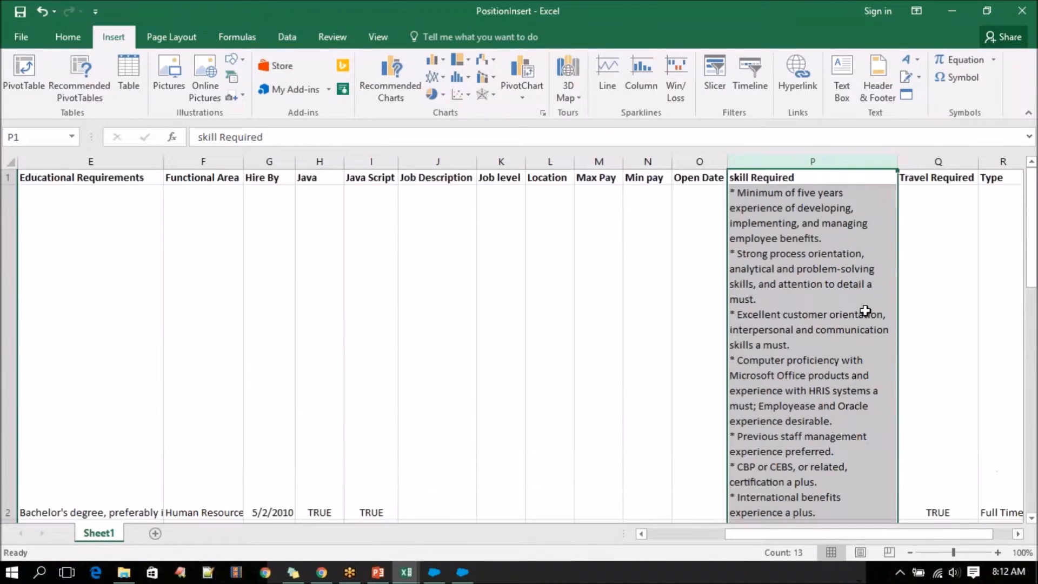
Widen the skill Required column further and autofit the height of row 2 to its content.
left_click_drag(896, 163, 995, 163)
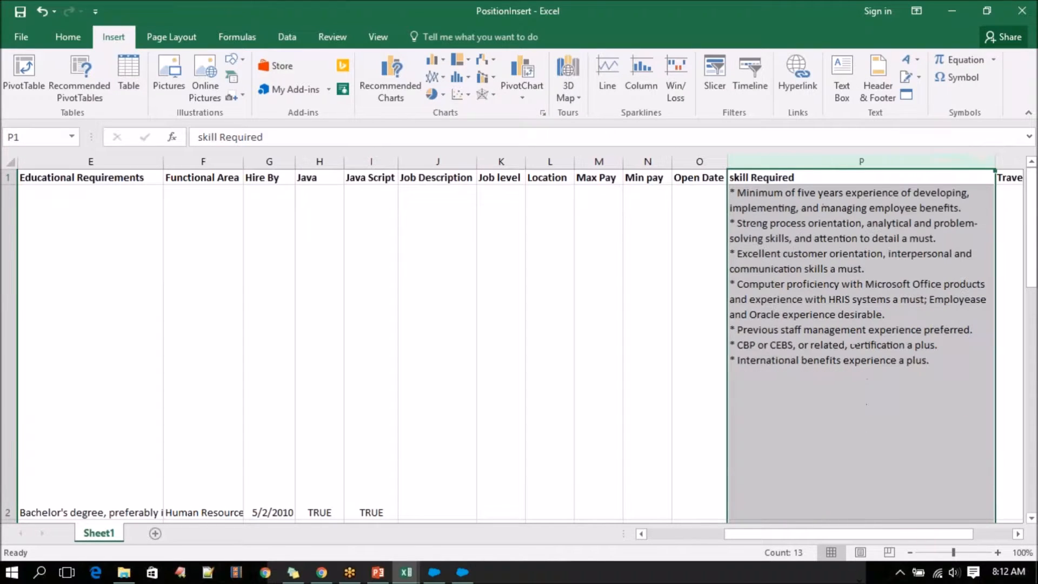
left_click(435, 214)
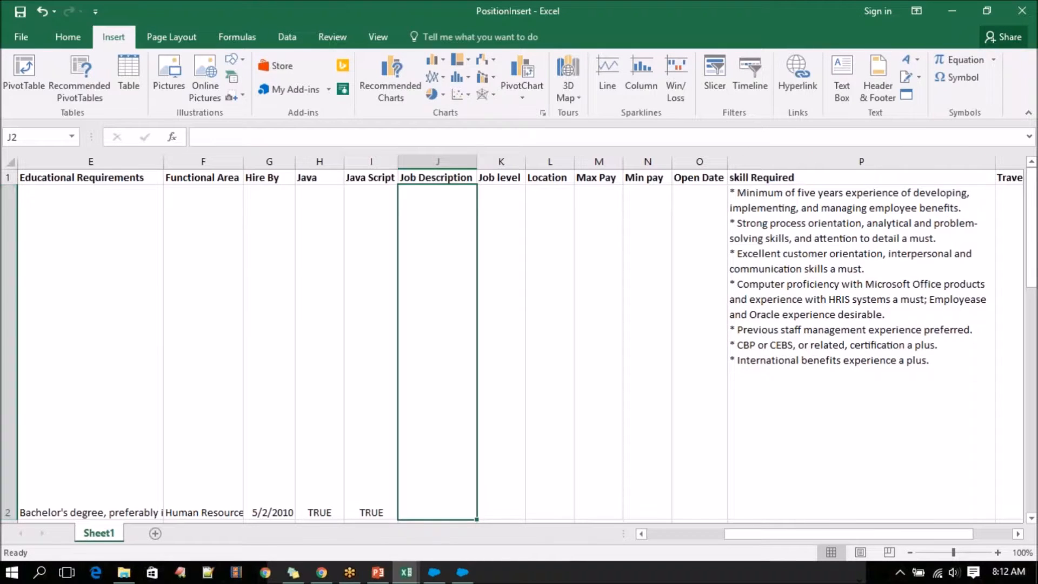
double_click(8, 518)
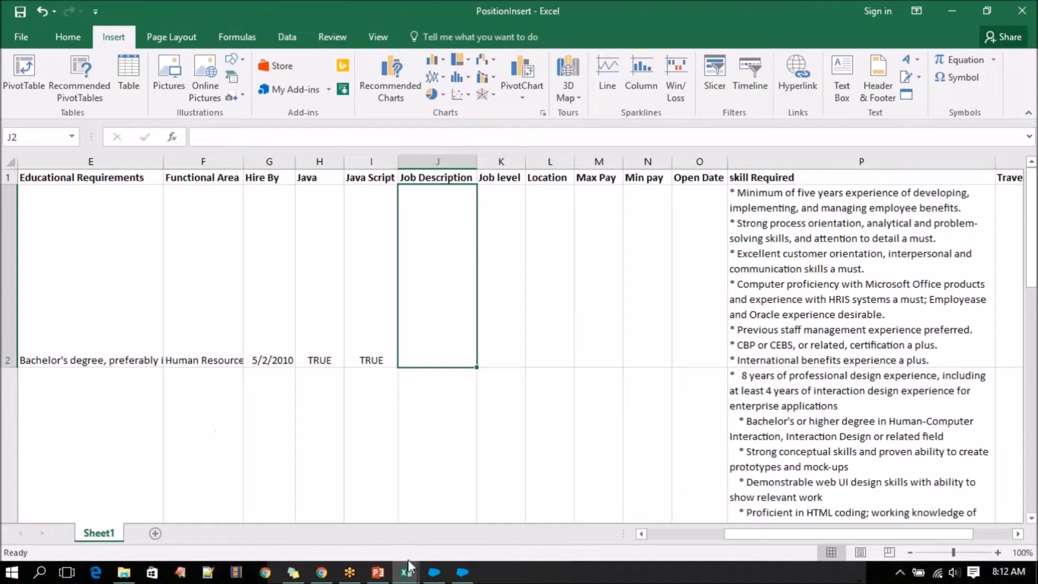
Copy the Job Description values (E2:E13) from the Positions workbook into PositionInsert's Job Description column, starting at J2.
mouse_move(409, 565)
left_click(370, 523)
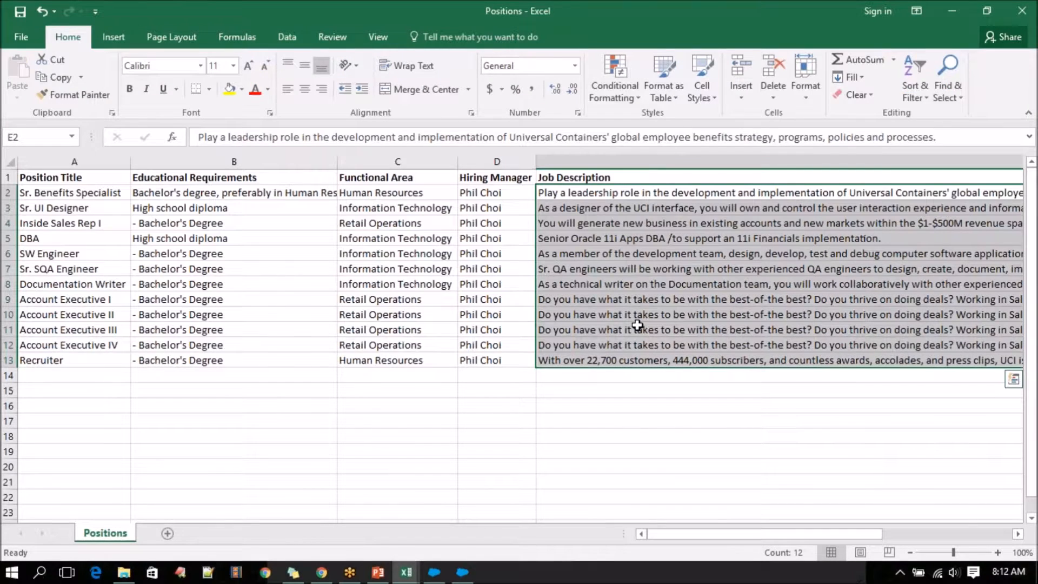
key("ctrl+c")
mouse_move(407, 572)
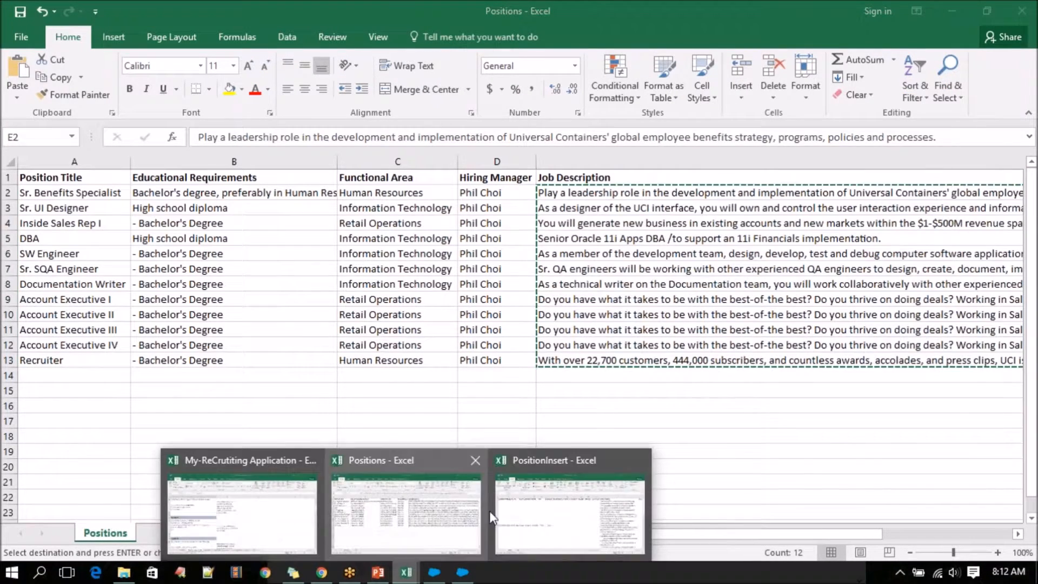
left_click(515, 501)
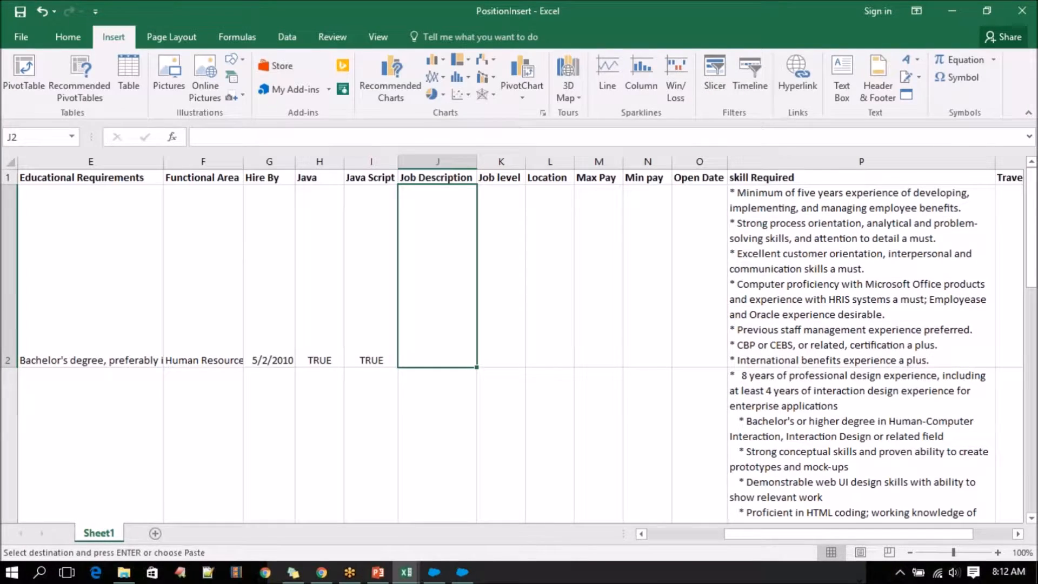
key("ctrl+v")
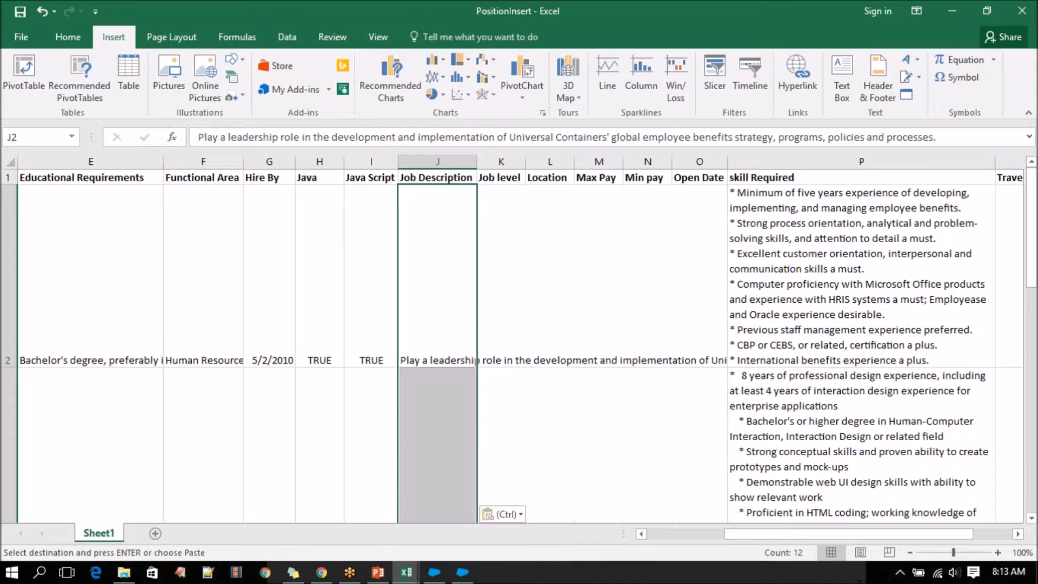
Autofit the width of PositionInsert's Job Description column and wrap the text in cell J2.
double_click(479, 164)
left_click(493, 232)
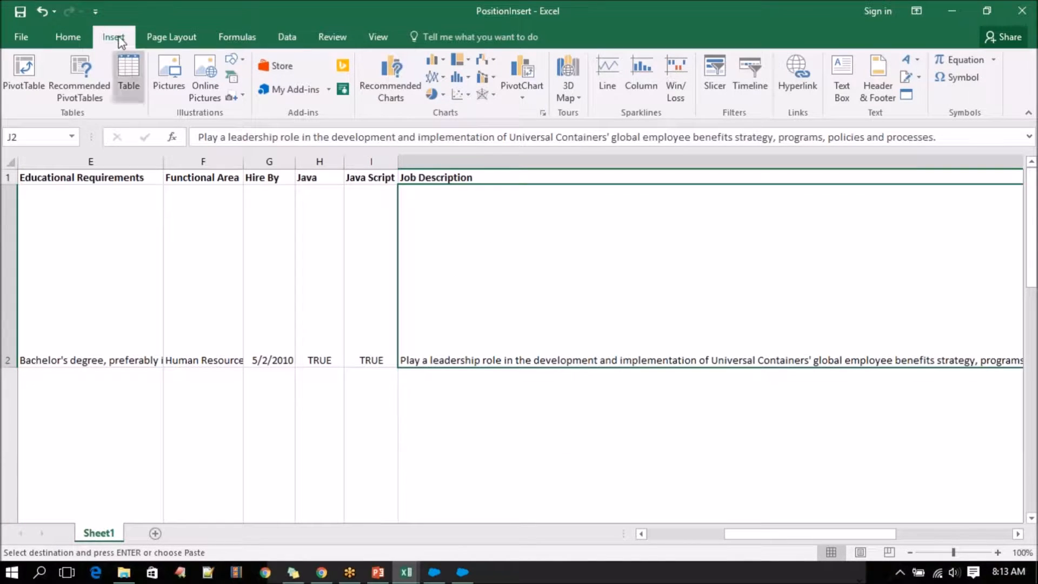
left_click(76, 36)
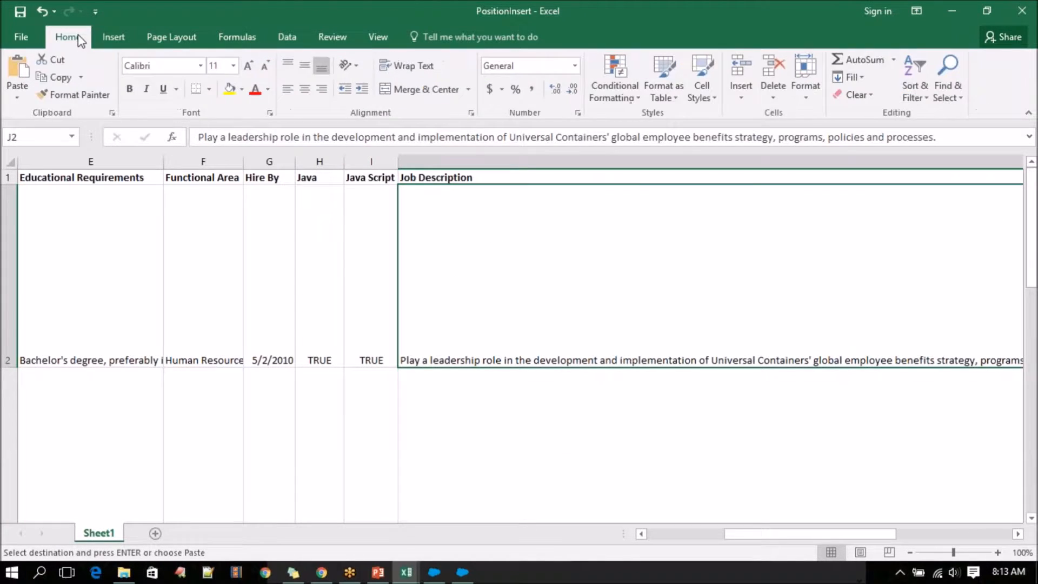
left_click(398, 67)
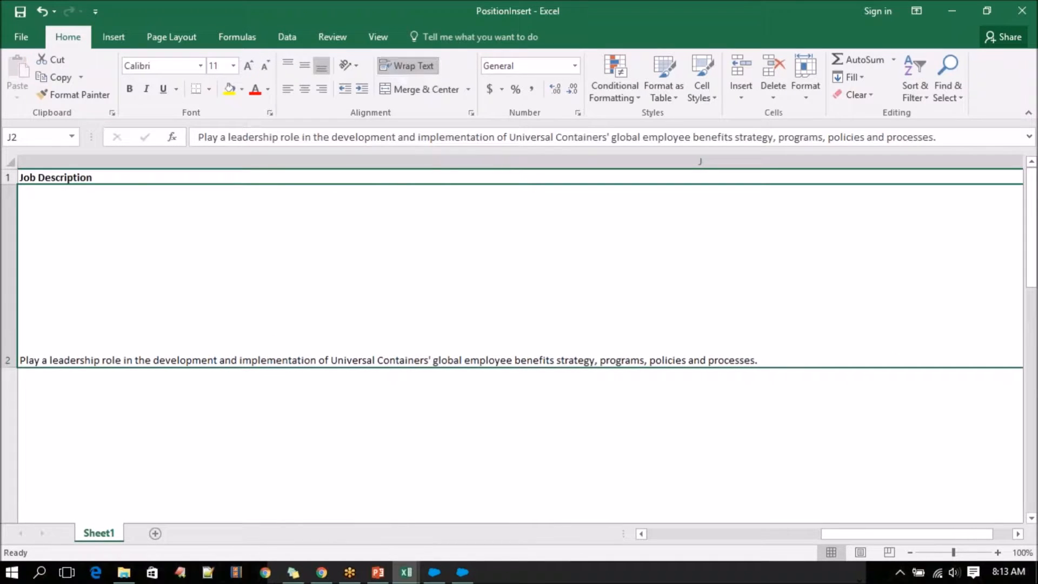
left_click(429, 162)
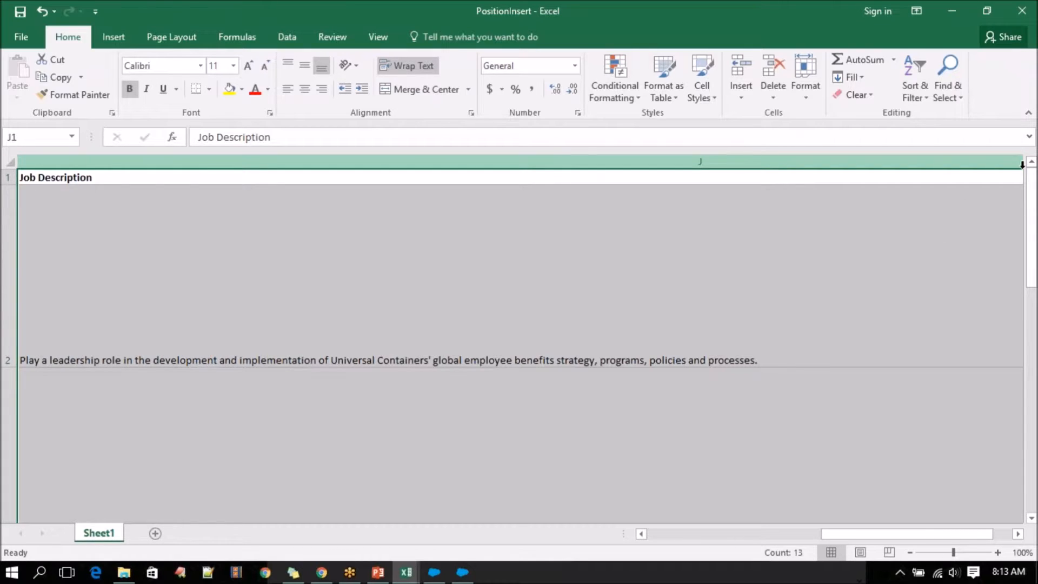
left_click_drag(835, 534, 871, 524)
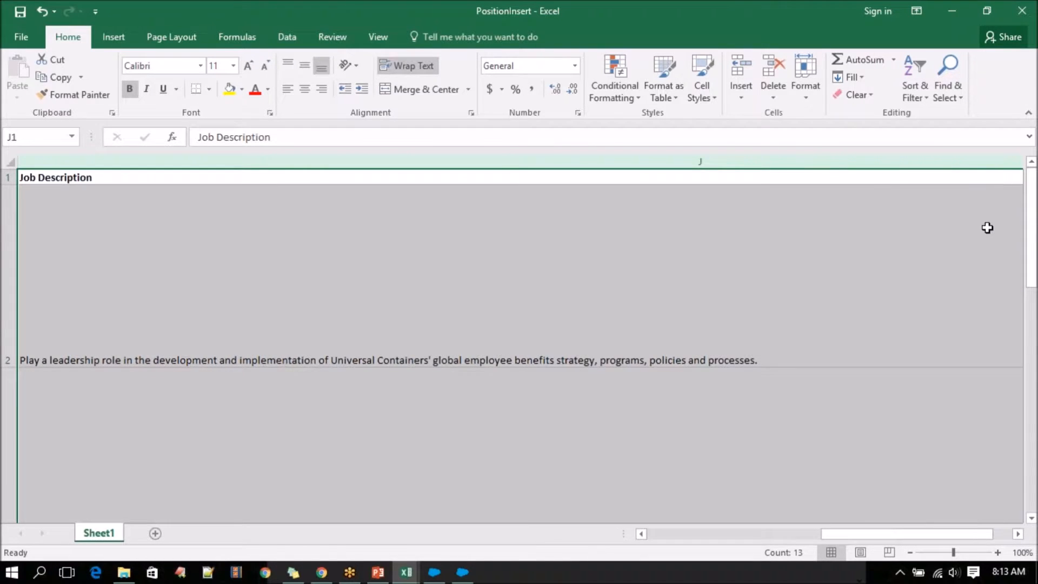
left_click(988, 228)
key("Right")
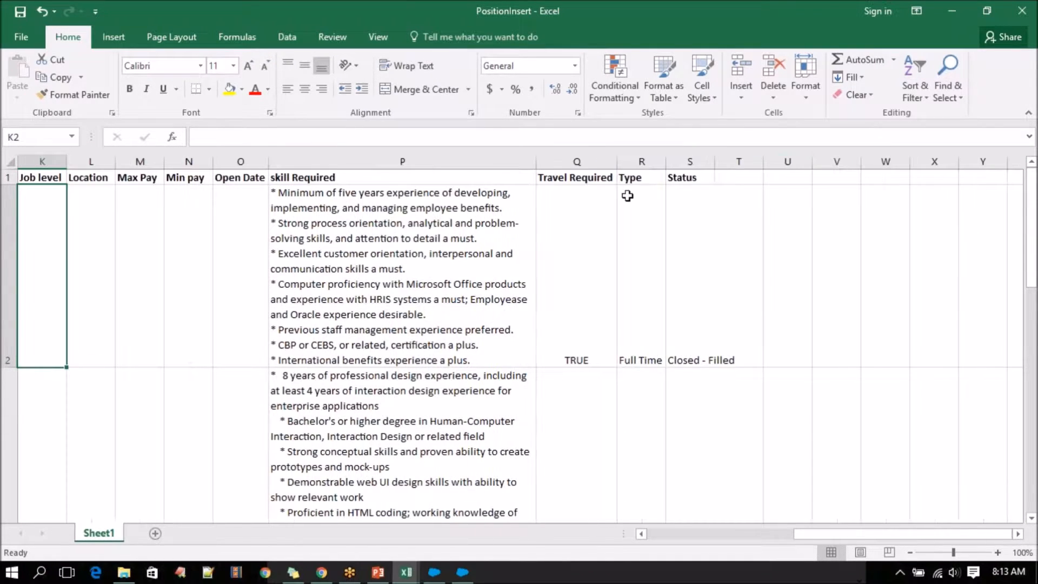
left_click(17, 165)
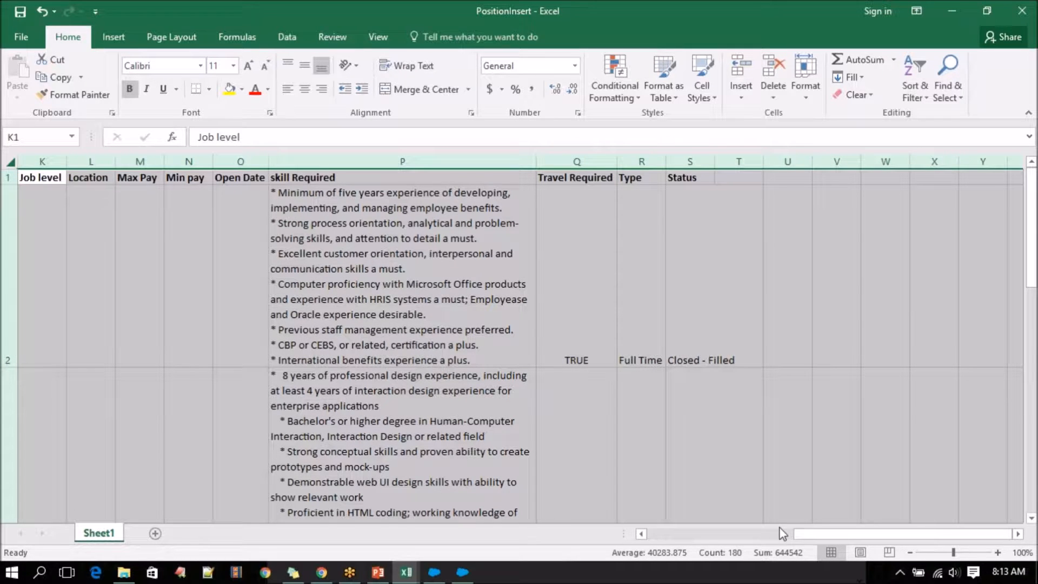
left_click(701, 534)
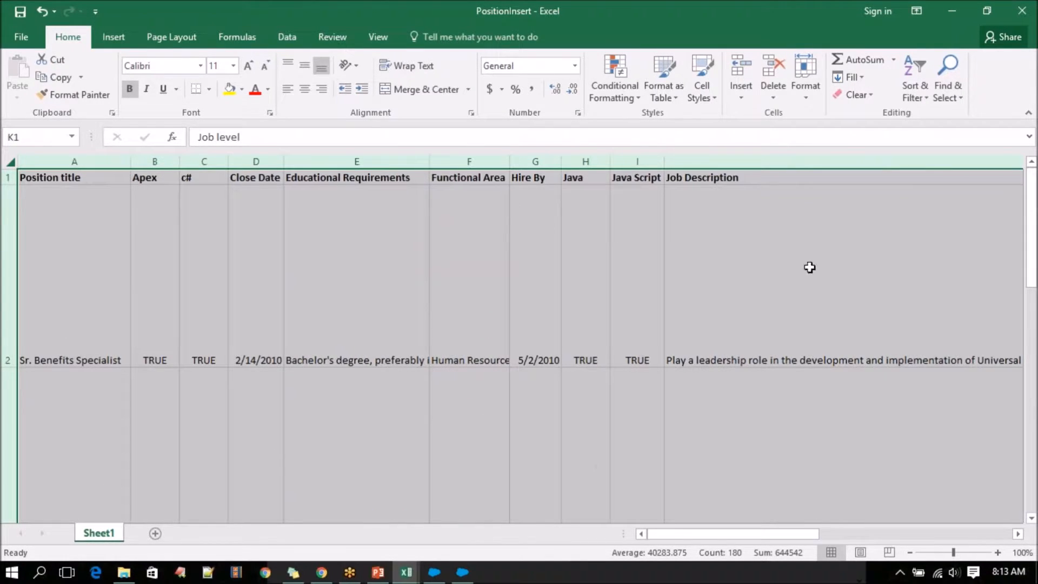
left_click(692, 234)
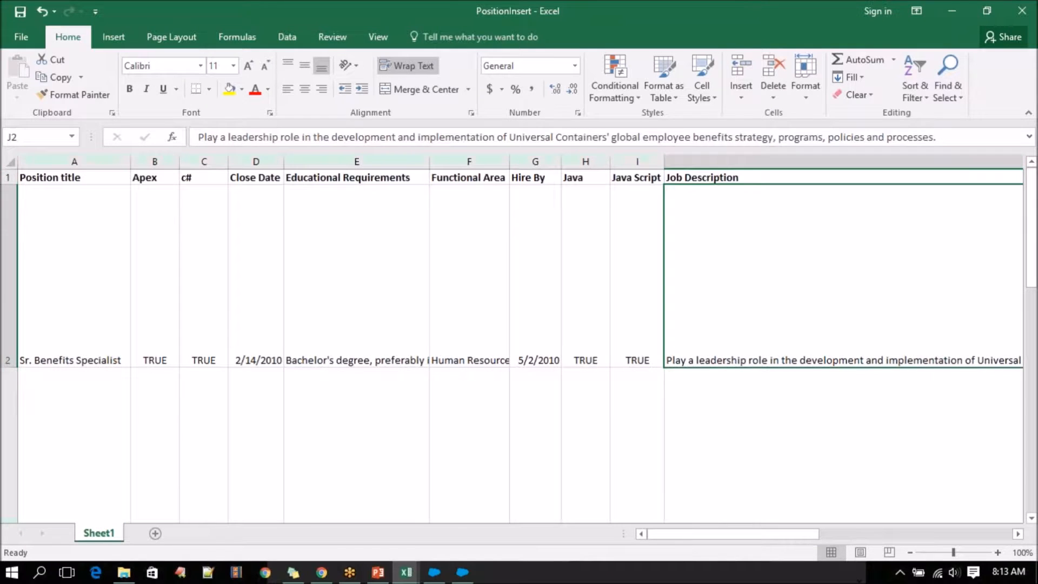
Apply Wrap Text to the entire Job Description column (J) in PositionInsert.
left_click(743, 155)
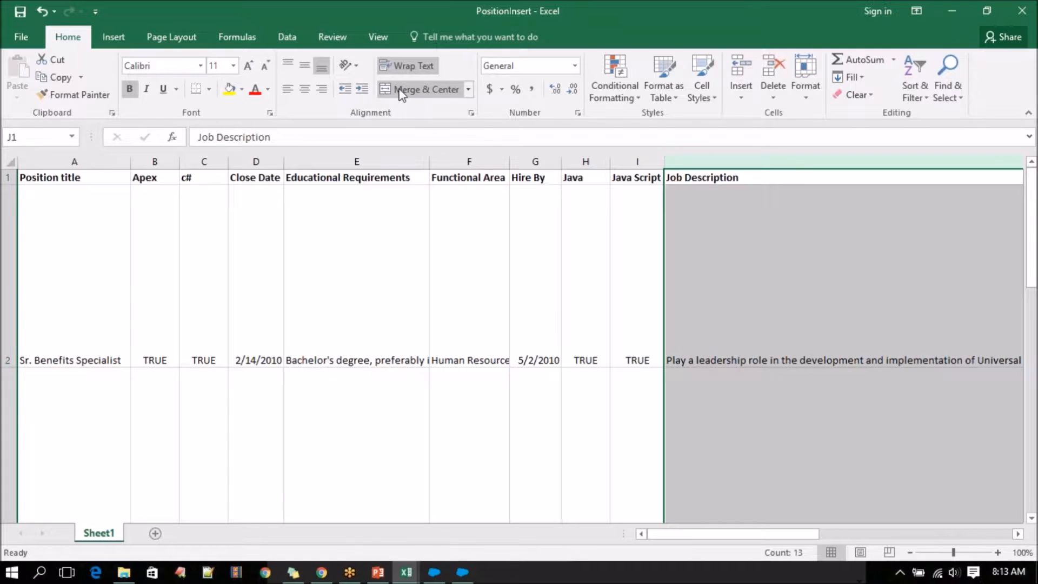
left_click(416, 69)
left_click(417, 69)
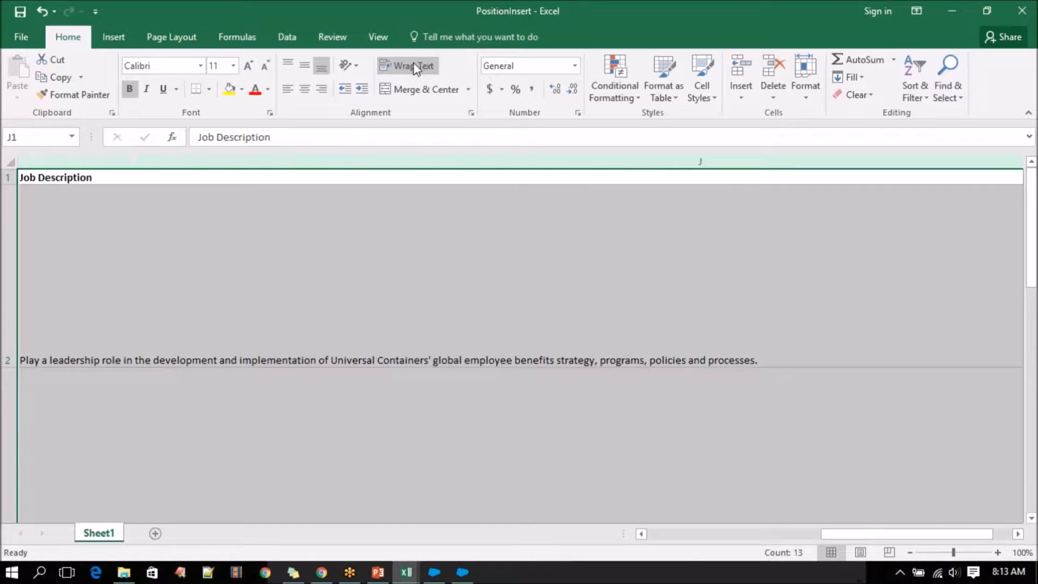
left_click(463, 319)
left_click(676, 533)
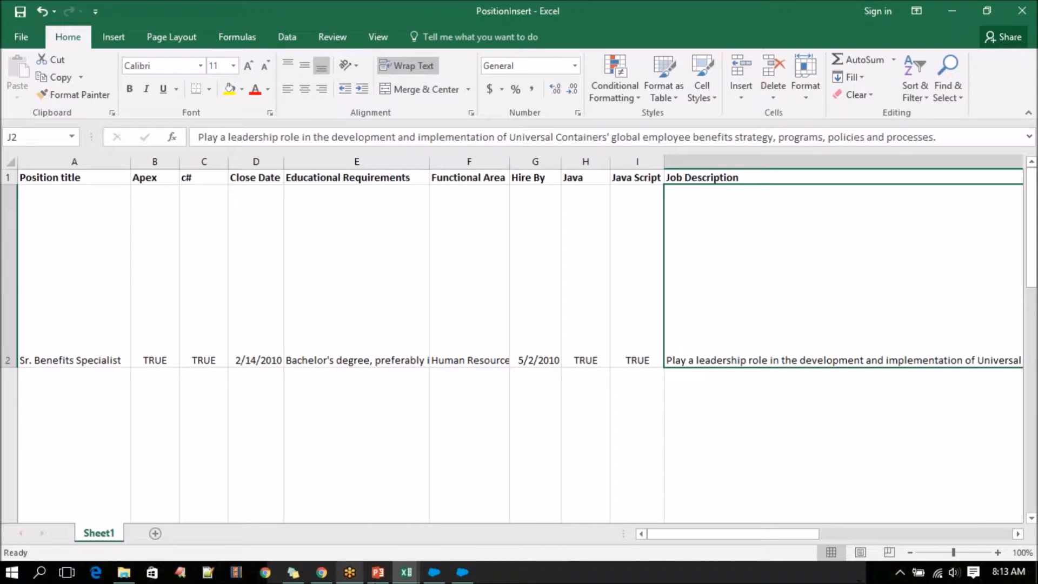
Copy the Responsibilities column with its header (J1:J13) in the Positions workbook.
mouse_move(406, 572)
left_click(385, 516)
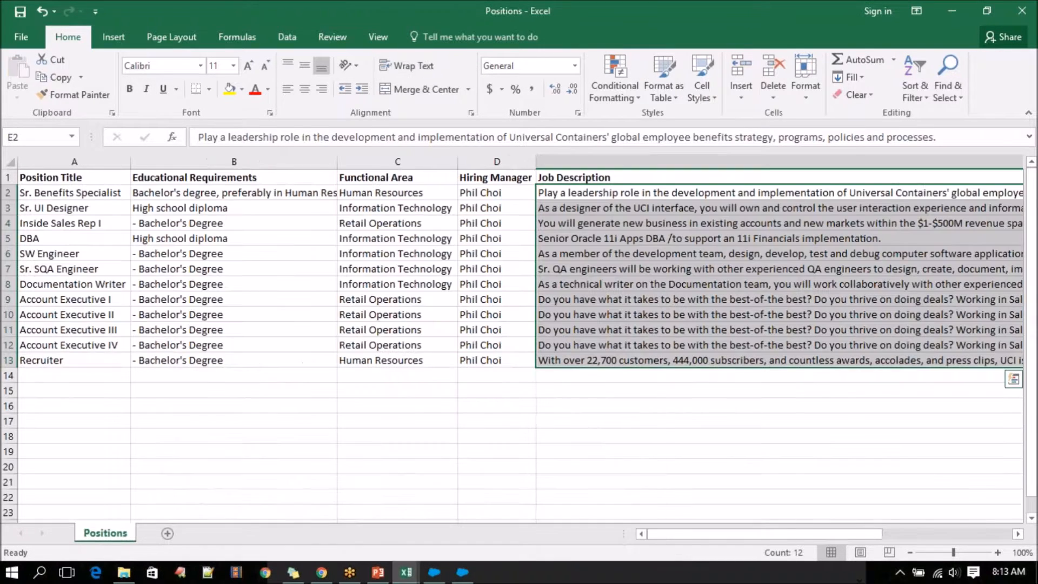
left_click_drag(501, 192, 490, 358)
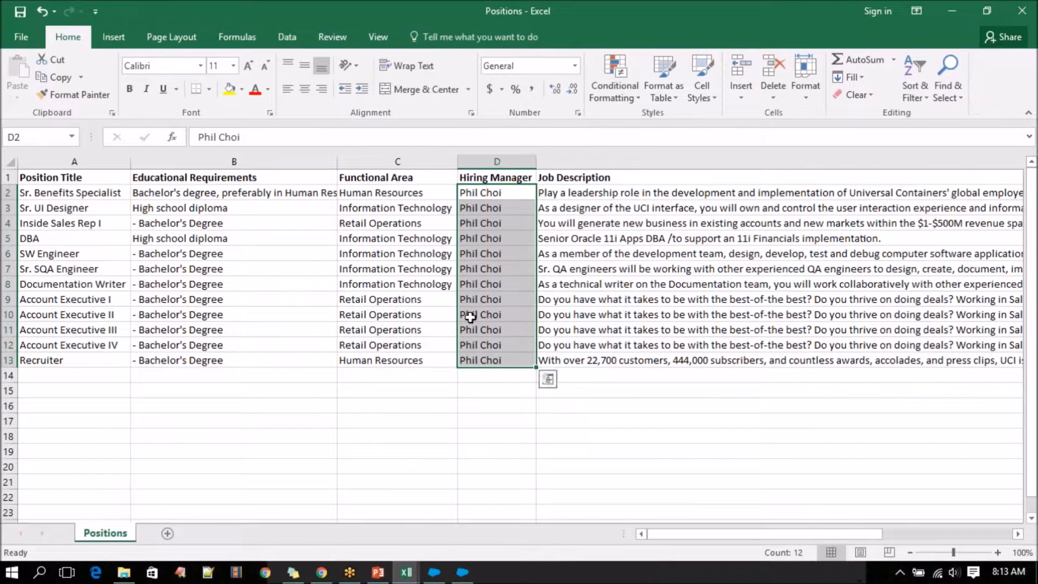
left_click_drag(737, 541, 872, 537)
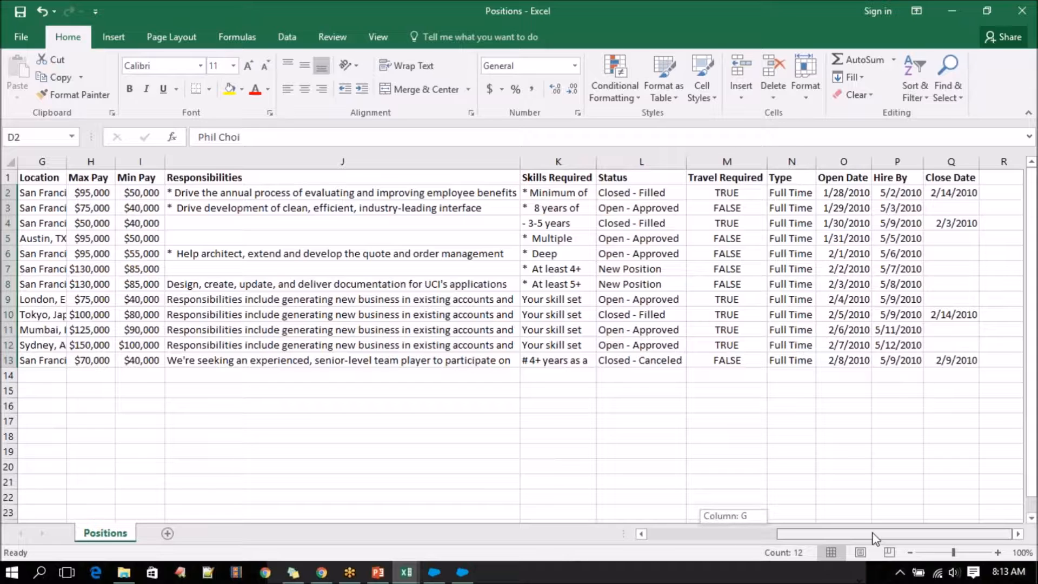
left_click_drag(874, 538, 876, 537)
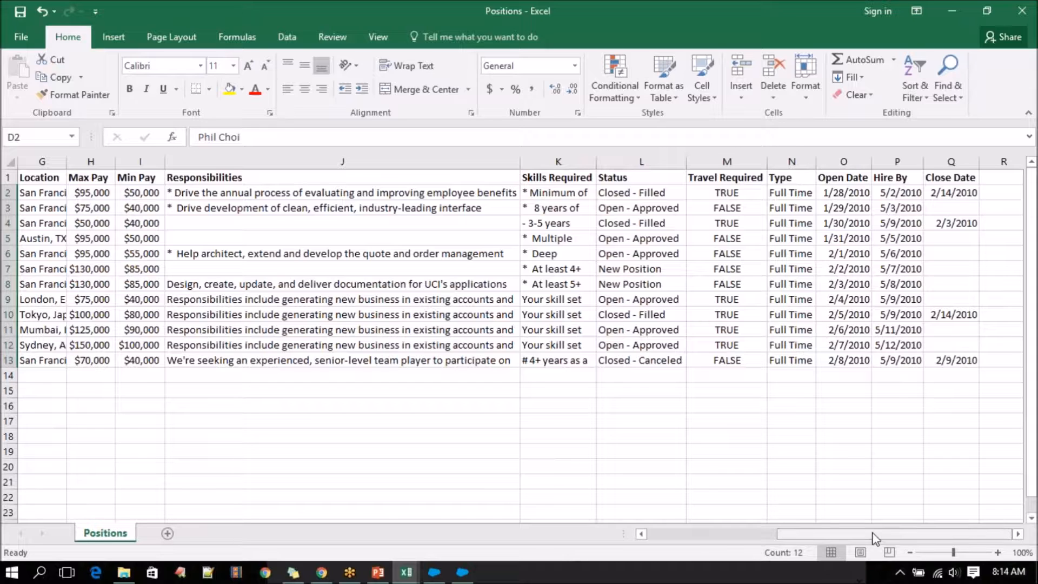
left_click_drag(435, 177, 435, 357)
key("ctrl+c")
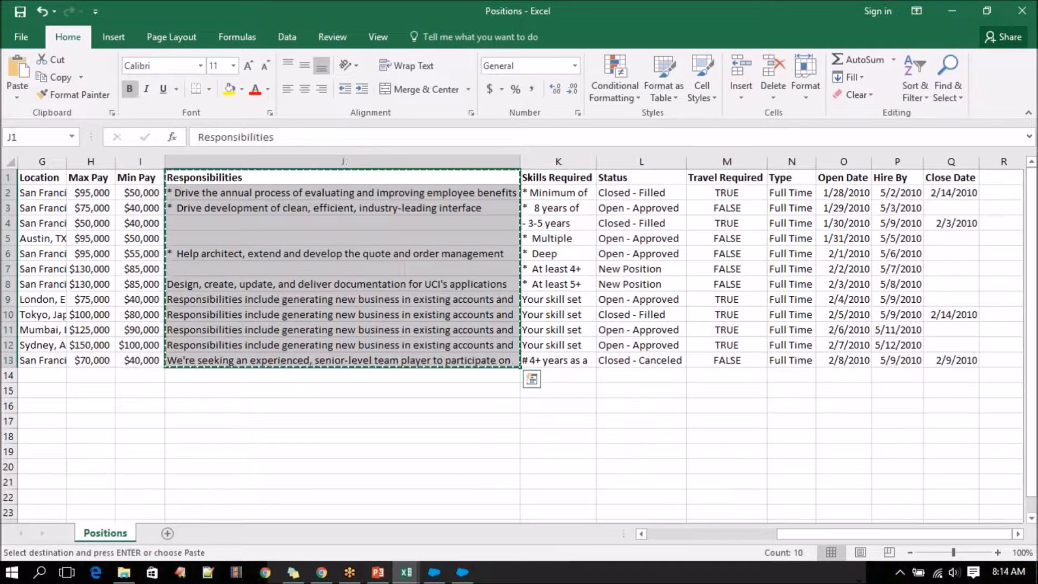
Paste the copied Responsibilities column with its header into PositionInsert at T1 and widen the Status column (S).
left_click(406, 572)
left_click(515, 515)
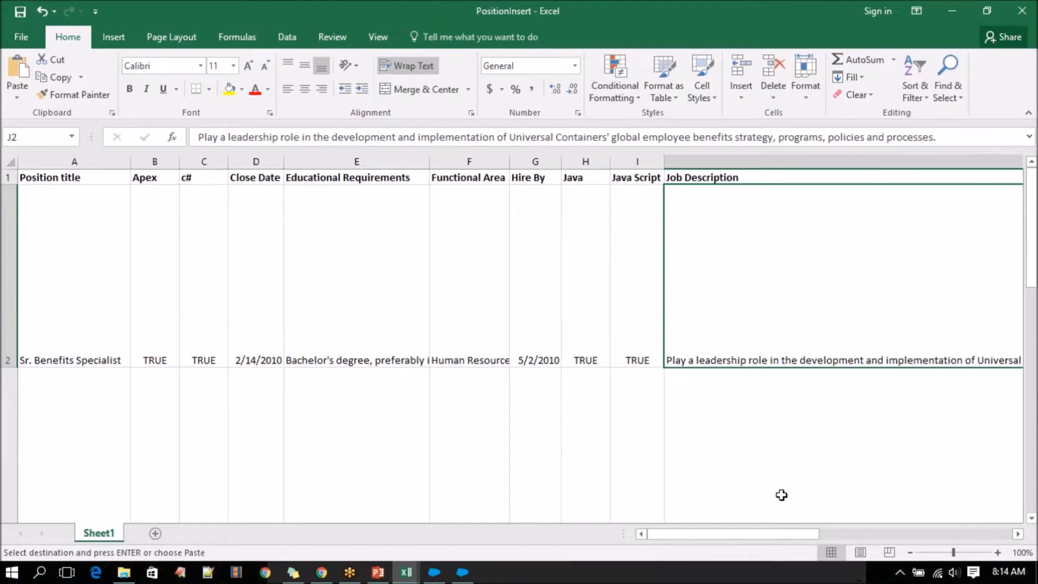
left_click_drag(760, 538, 951, 538)
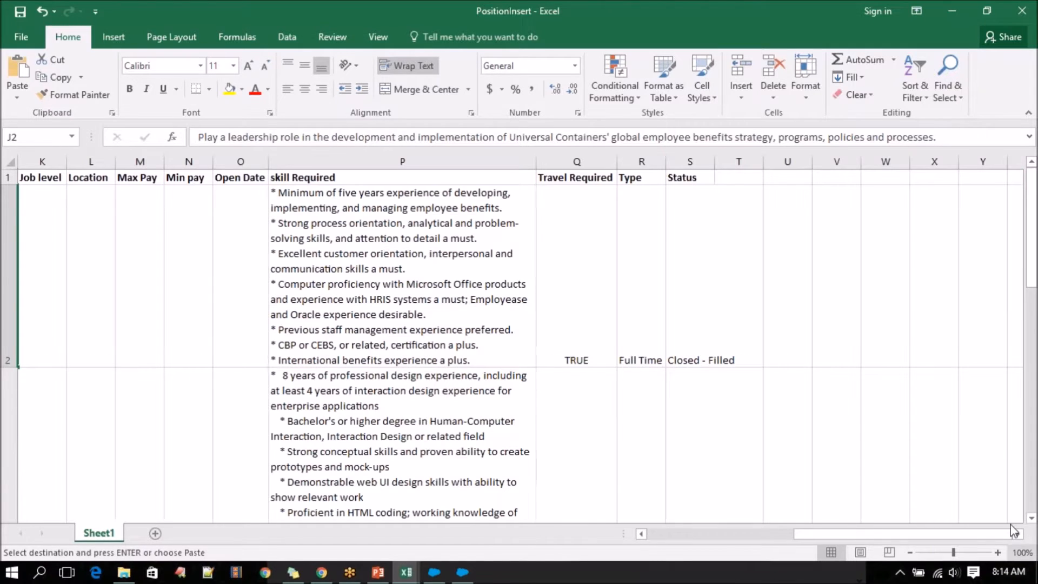
left_click(745, 176)
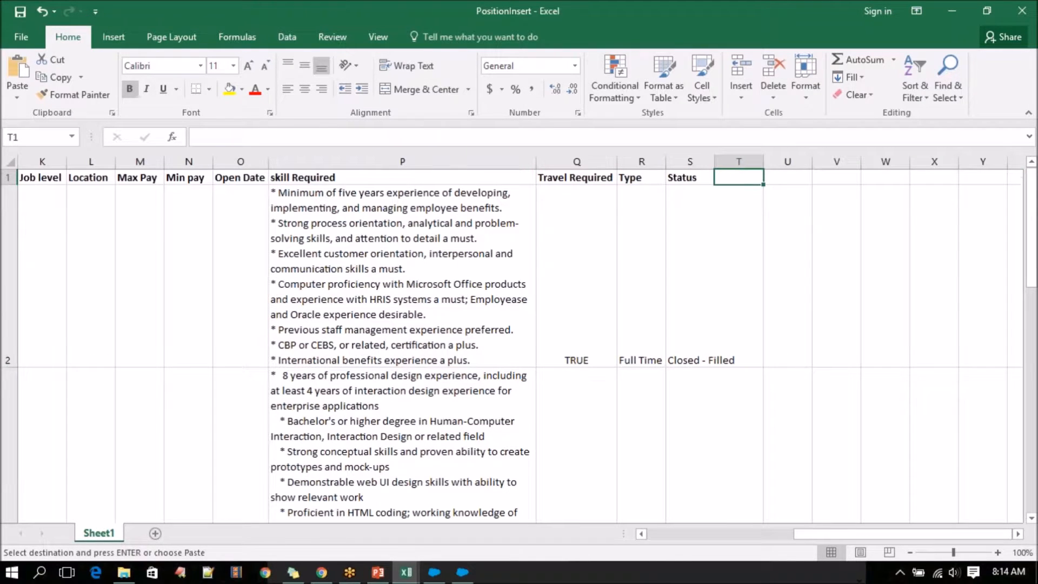
left_click_drag(715, 161, 756, 161)
key("ctrl+v")
Widen PositionInsert's Responsibilities column (T) so its long wrapped text is easier to read.
left_click_drag(805, 161, 913, 164)
scroll(914, 165, "down", 3)
scroll(913, 166, "up", 3)
scroll(914, 166, "down", 2)
left_click_drag(914, 162, 950, 162)
scroll(657, 308, "up", 3)
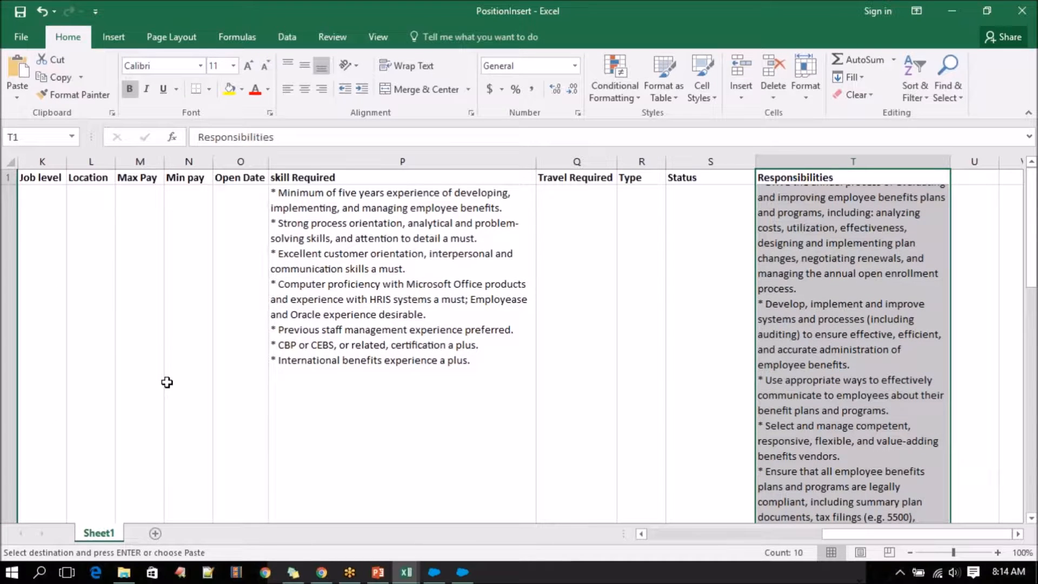
Copy the Max Pay values (H2:H13) from the Positions workbook into PositionInsert's Max Pay column, starting at M2.
left_click(148, 229)
left_click(194, 225)
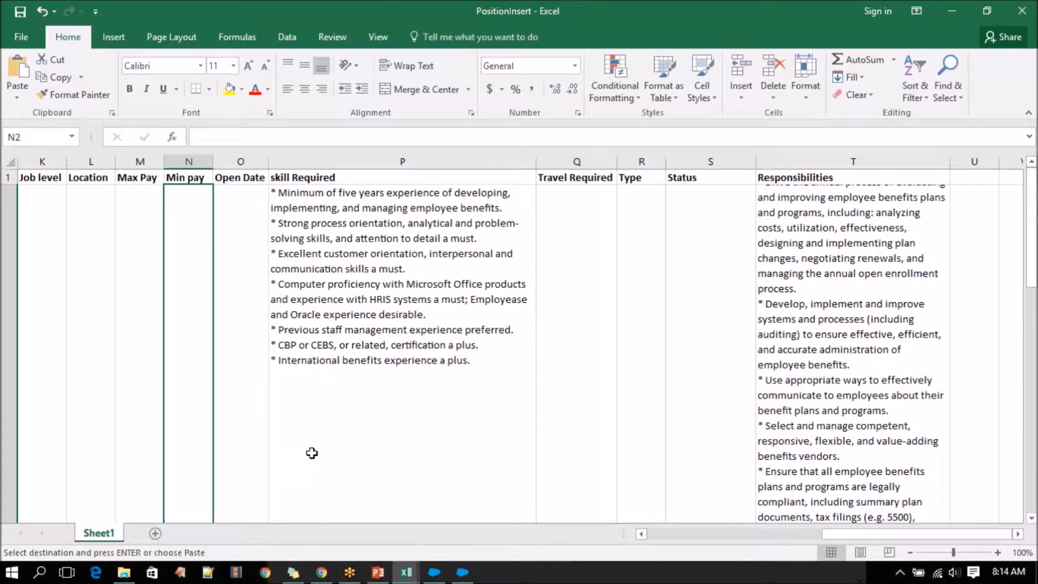
mouse_move(407, 572)
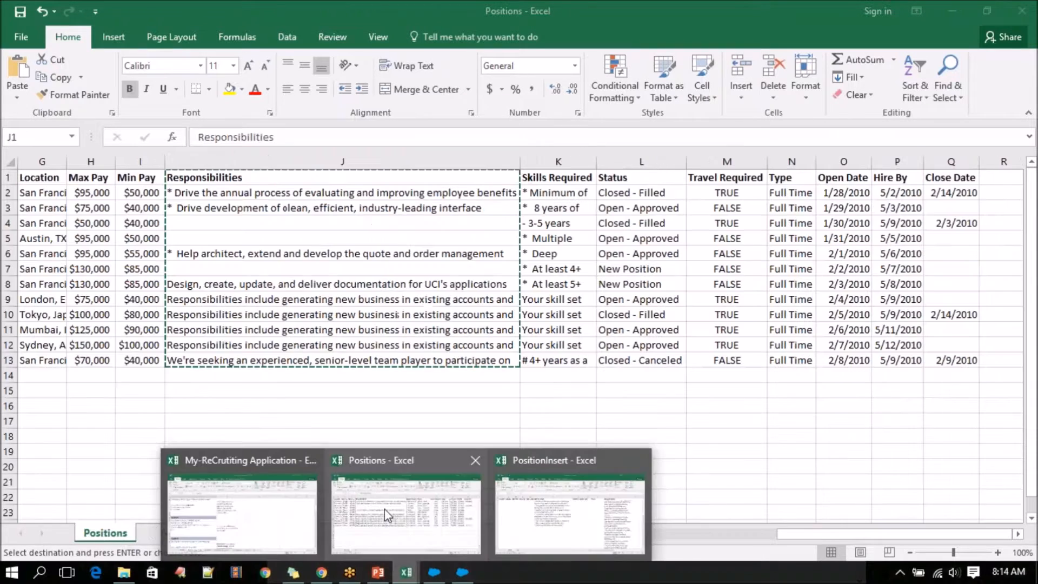
left_click(406, 514)
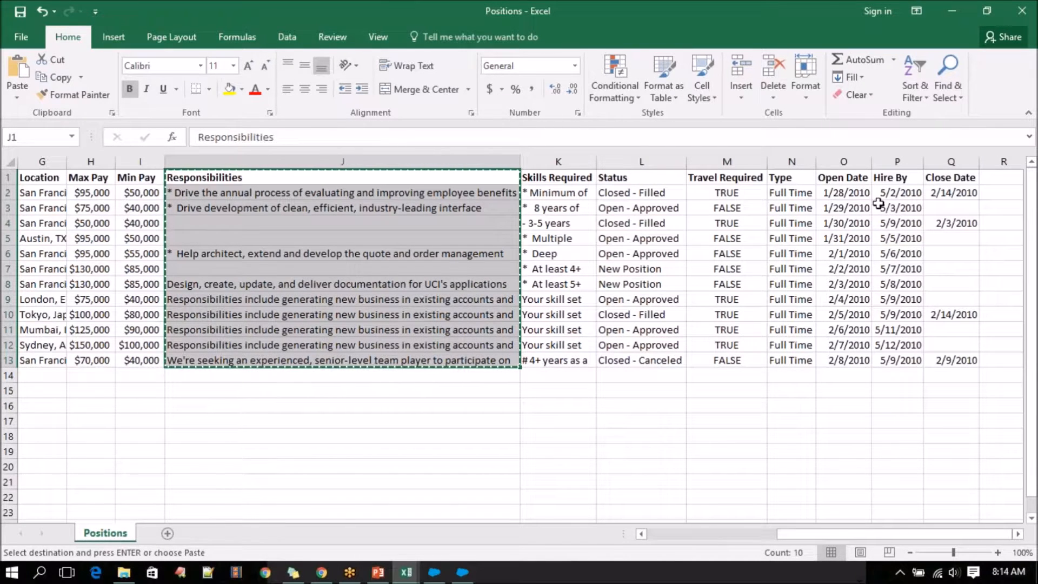
left_click_drag(86, 193, 80, 360)
key("ctrl+c")
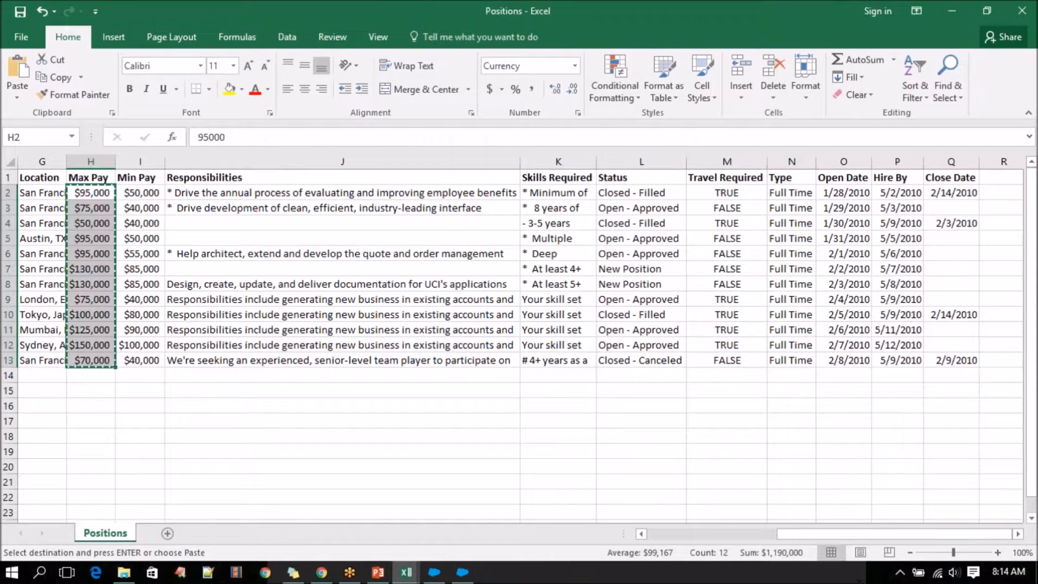
mouse_move(407, 573)
left_click(539, 521)
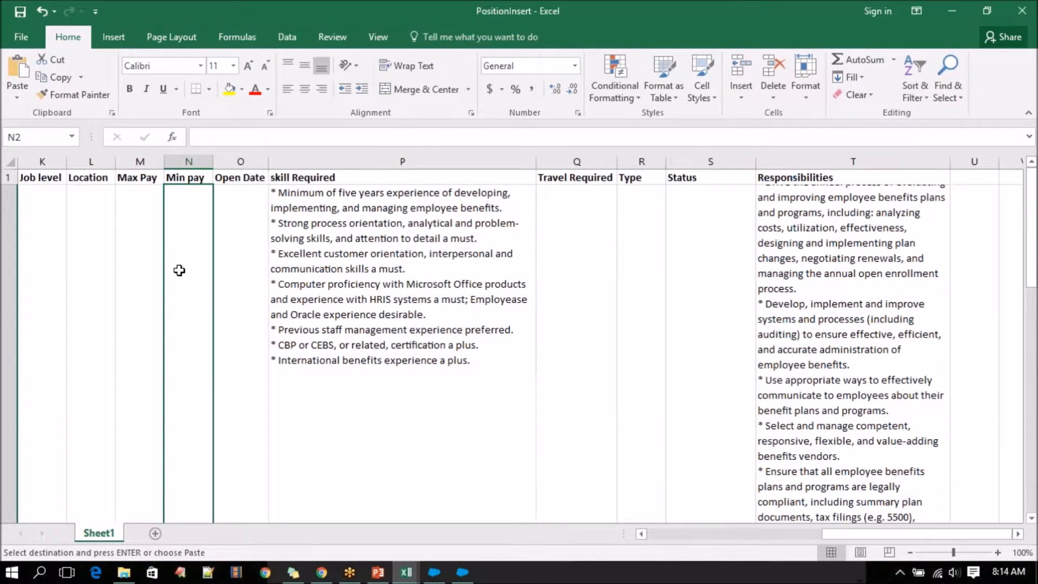
left_click(153, 251)
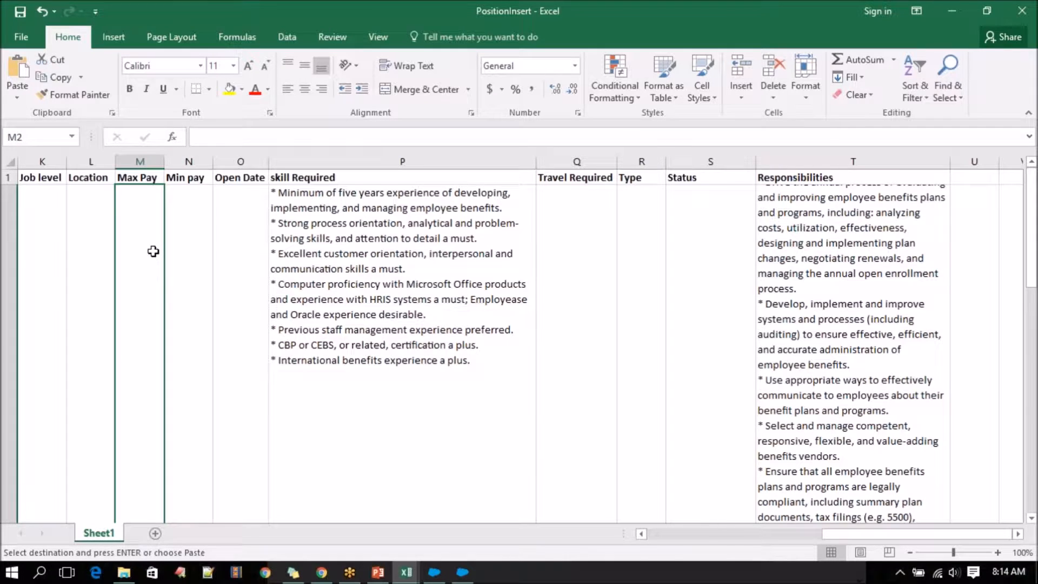
key("ctrl+v")
Copy the Min Pay values (I2:I13) from the Positions workbook into PositionInsert's Min pay column, starting at N2.
left_click(432, 571)
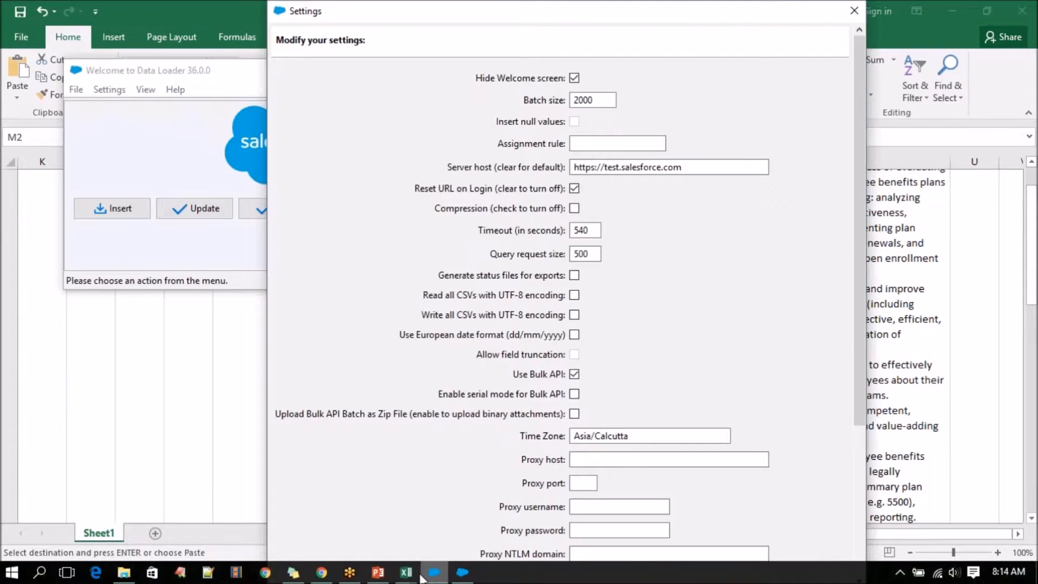
mouse_move(403, 573)
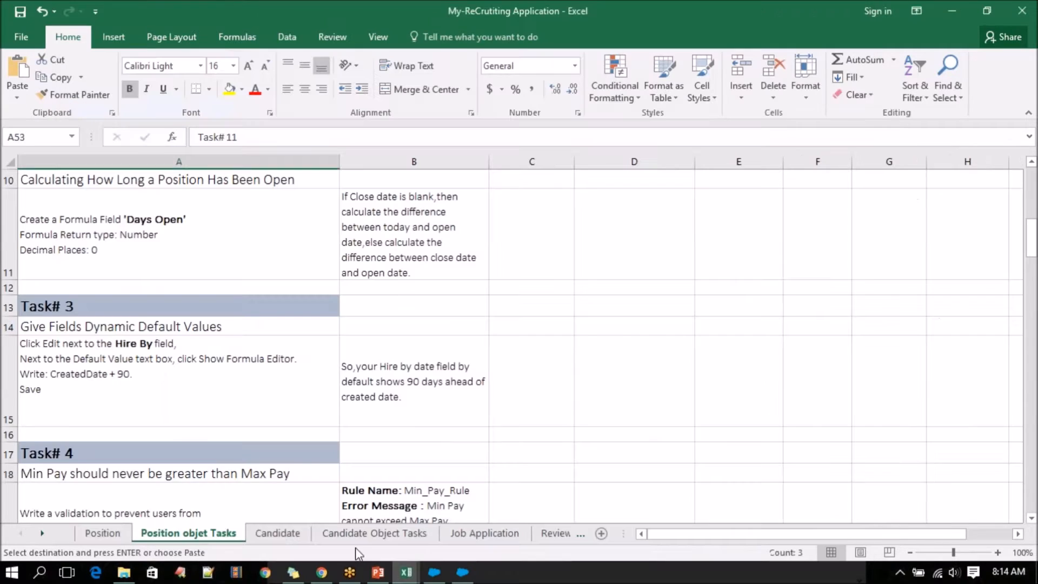
left_click(408, 529)
left_click_drag(143, 194, 147, 360)
key("ctrl+c")
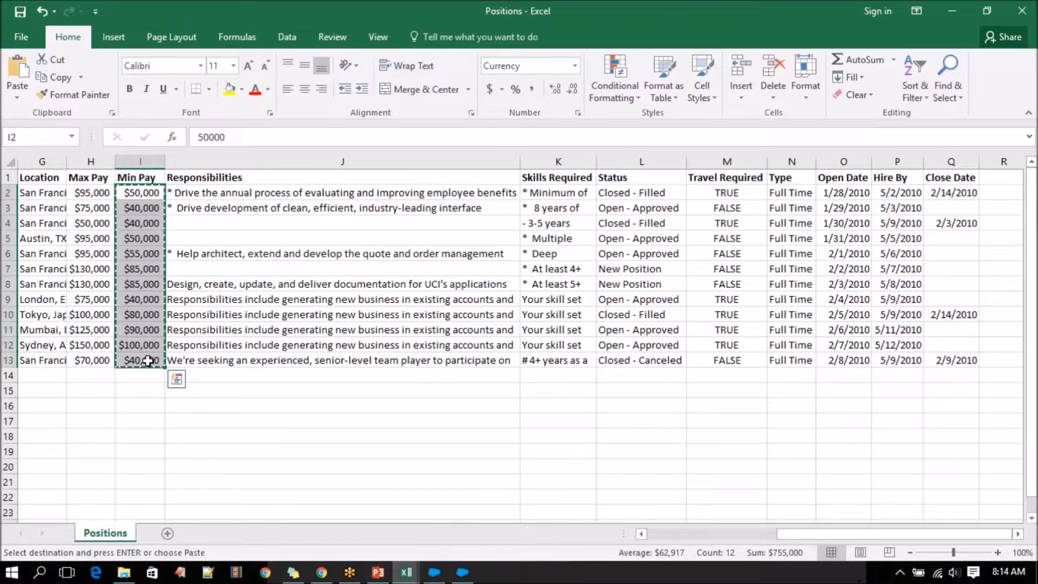
mouse_move(403, 573)
left_click(568, 514)
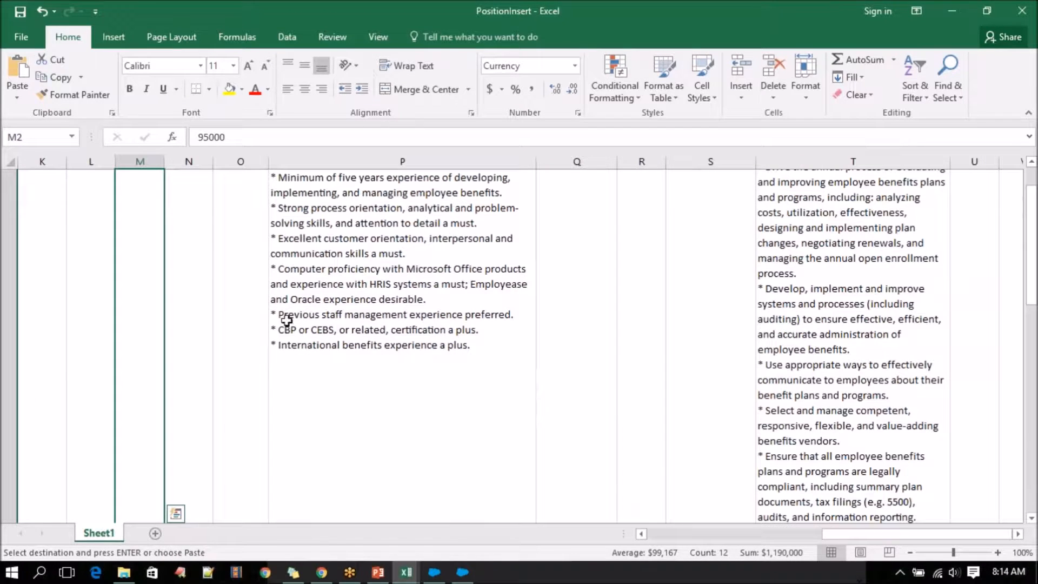
left_click(193, 287)
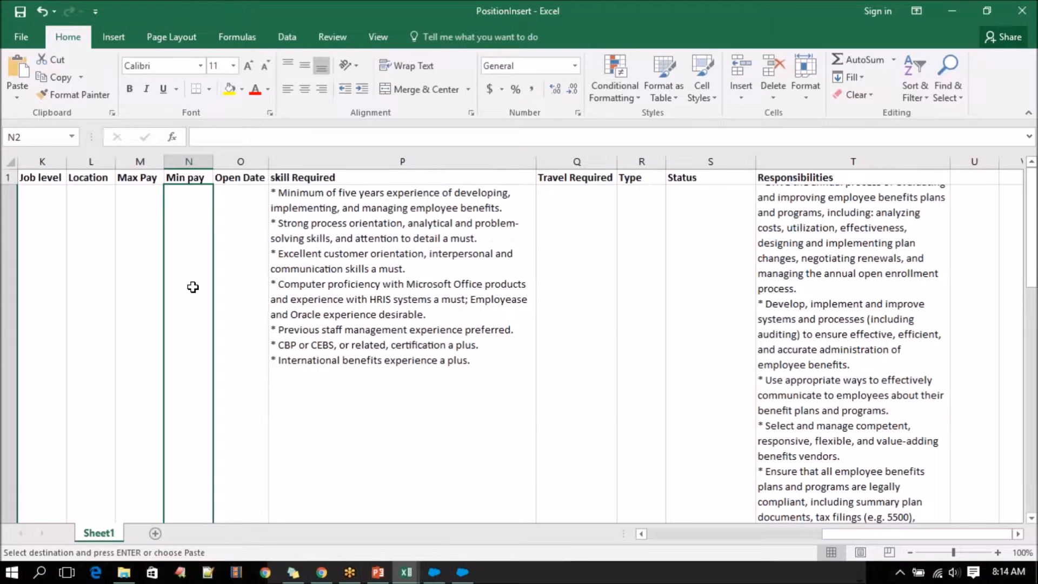
key("ctrl+v")
scroll(191, 318, "down", 3)
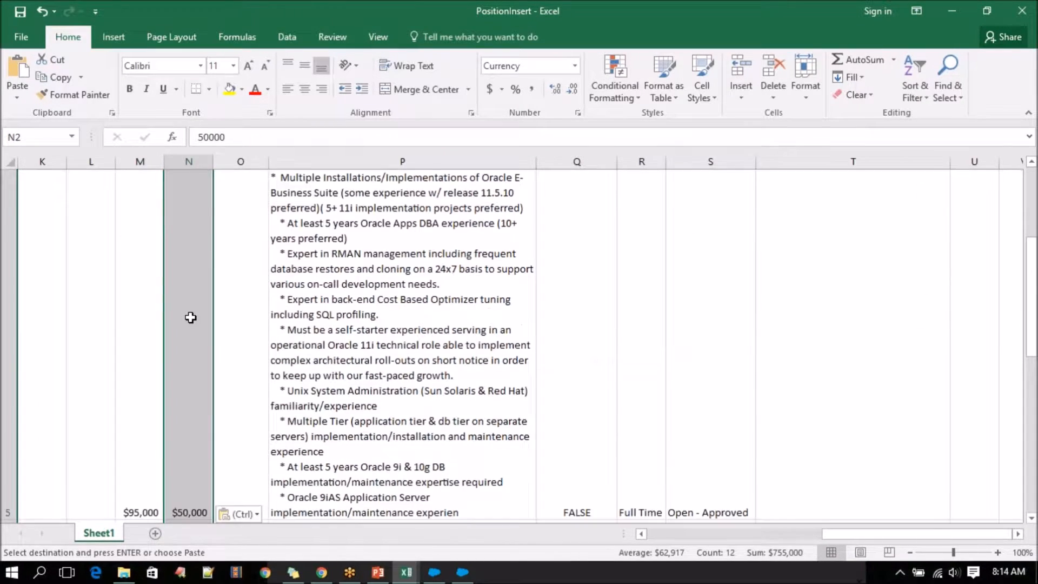
scroll(190, 317, "up", 3)
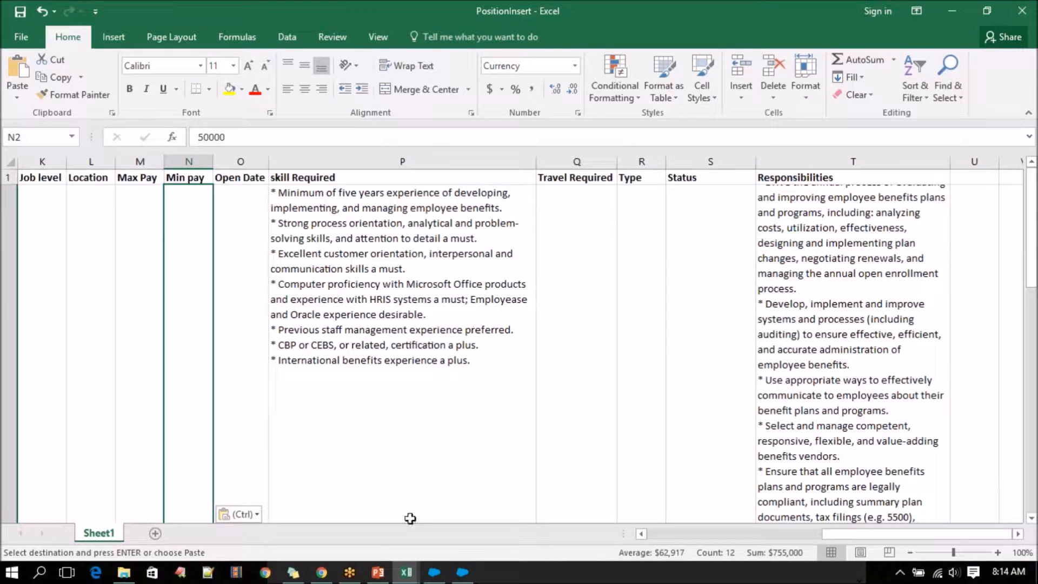
Compare the columns of the Positions workbook with PositionInsert's headers and filled rows.
left_click(406, 572)
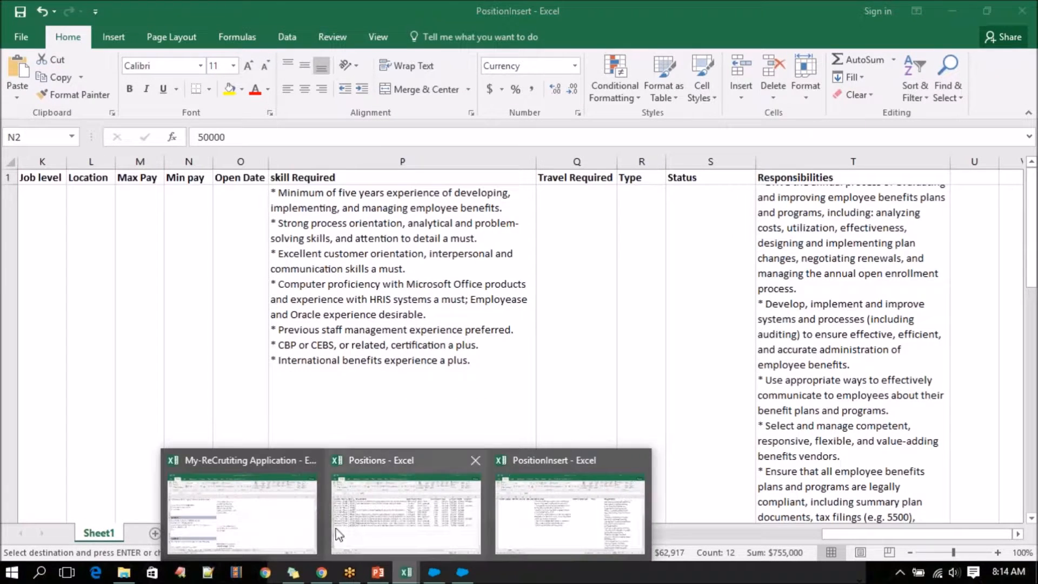
left_click(373, 523)
left_click_drag(778, 535, 649, 533)
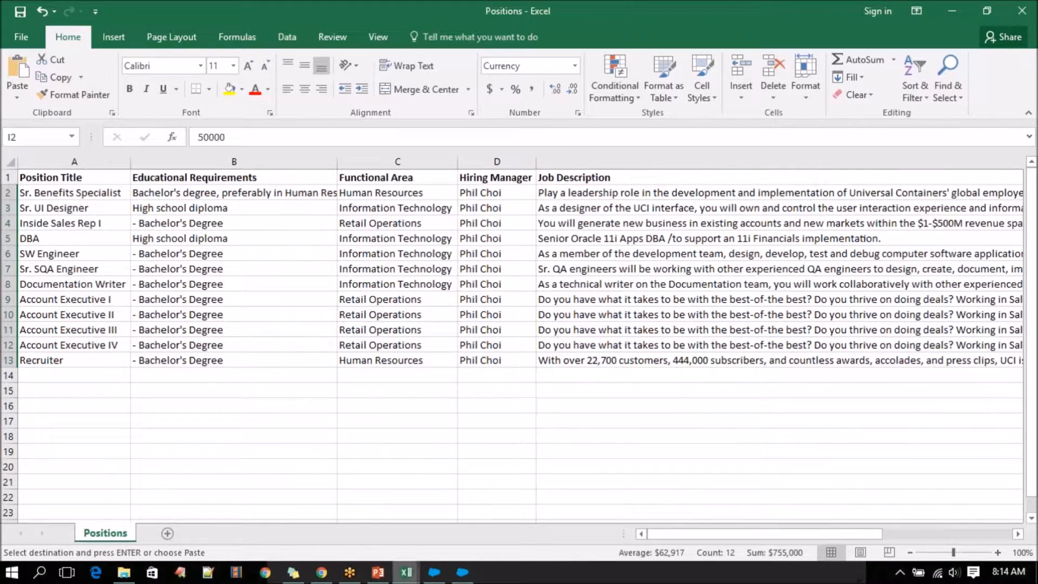
left_click(406, 573)
left_click(573, 498)
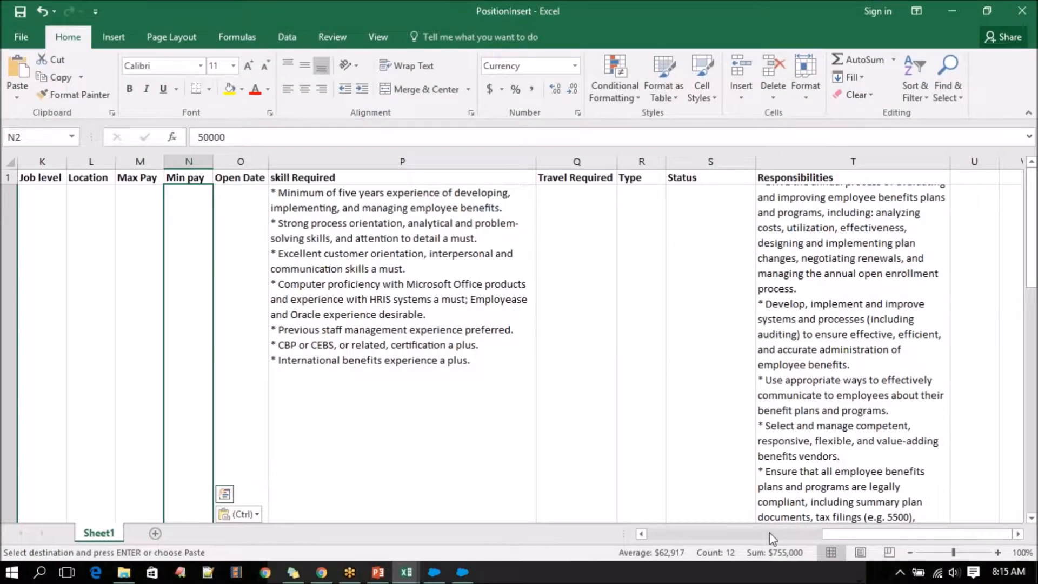
left_click_drag(845, 537, 618, 538)
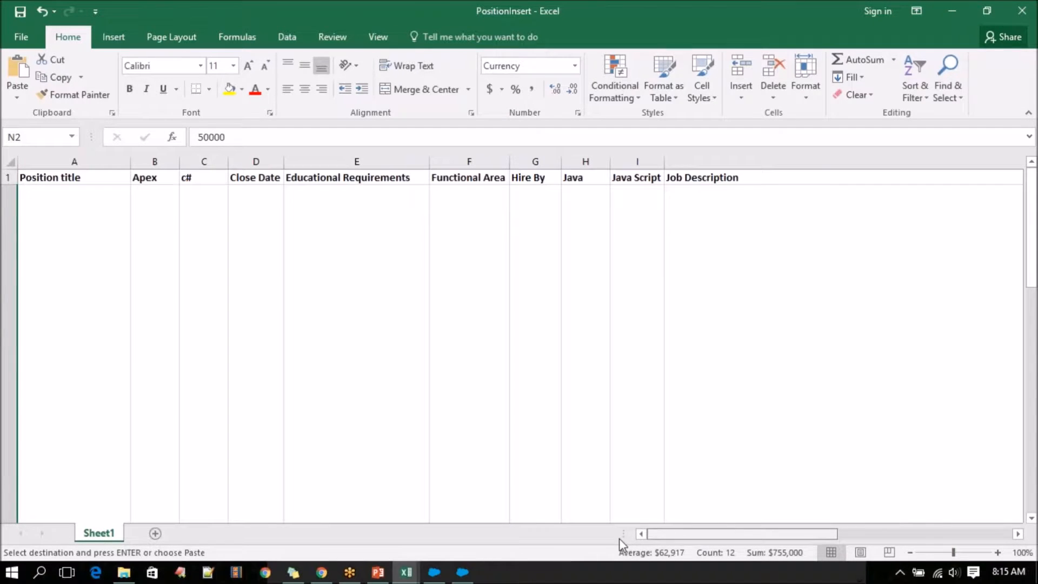
scroll(260, 411, "down", 1)
scroll(260, 411, "down", 1)
scroll(259, 411, "up", 2)
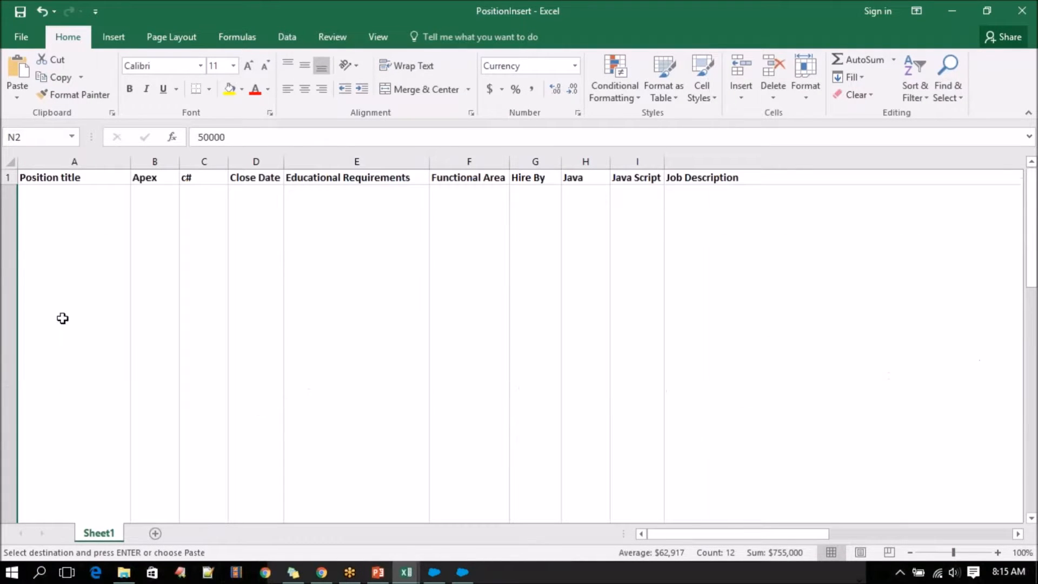
Top-align all cells of the PositionInsert sheet.
left_click(34, 390)
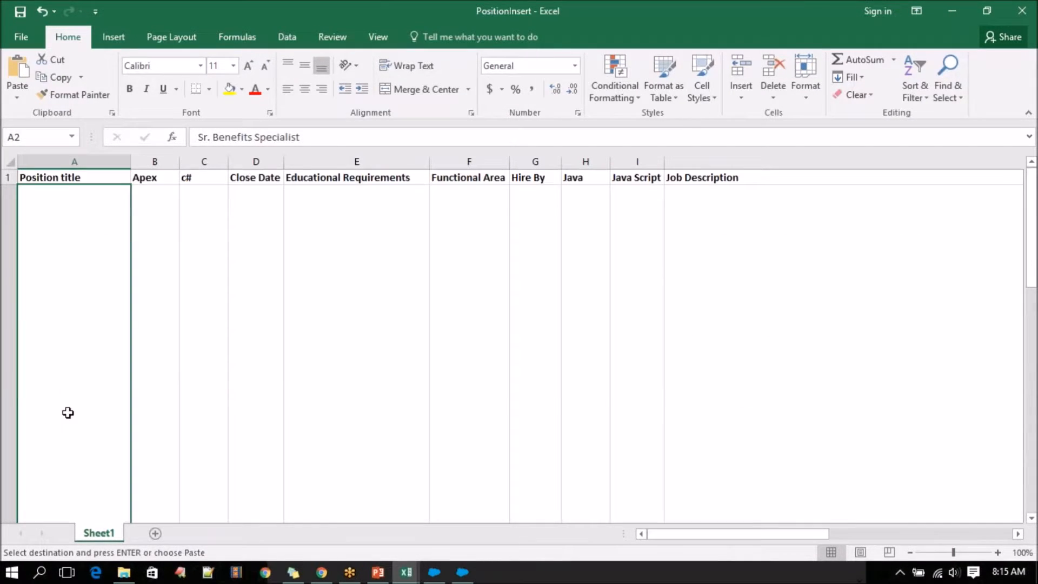
scroll(67, 413, "down", 2)
left_click(10, 391)
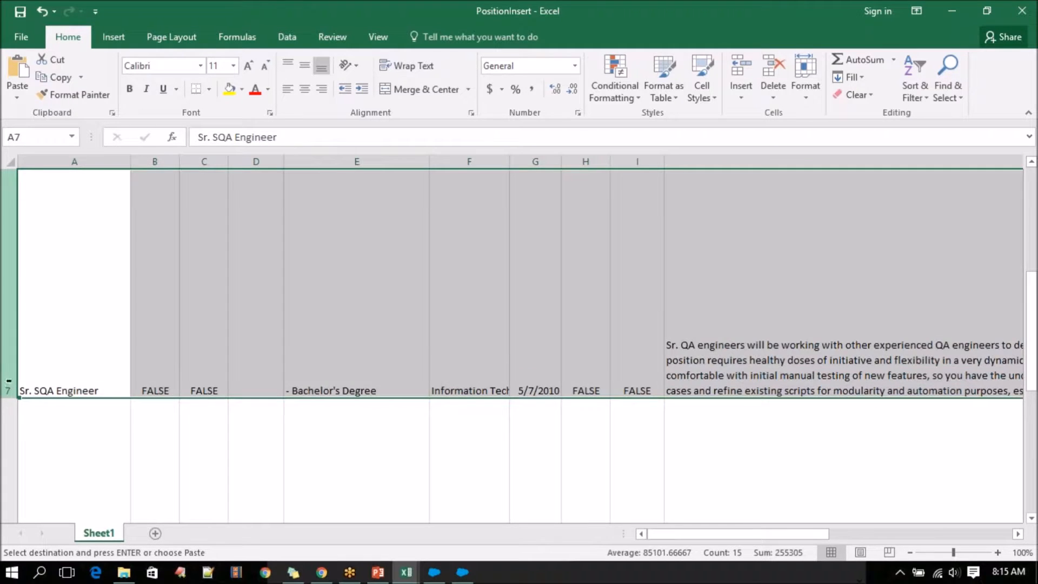
scroll(37, 403, "up", 2)
left_click(13, 156)
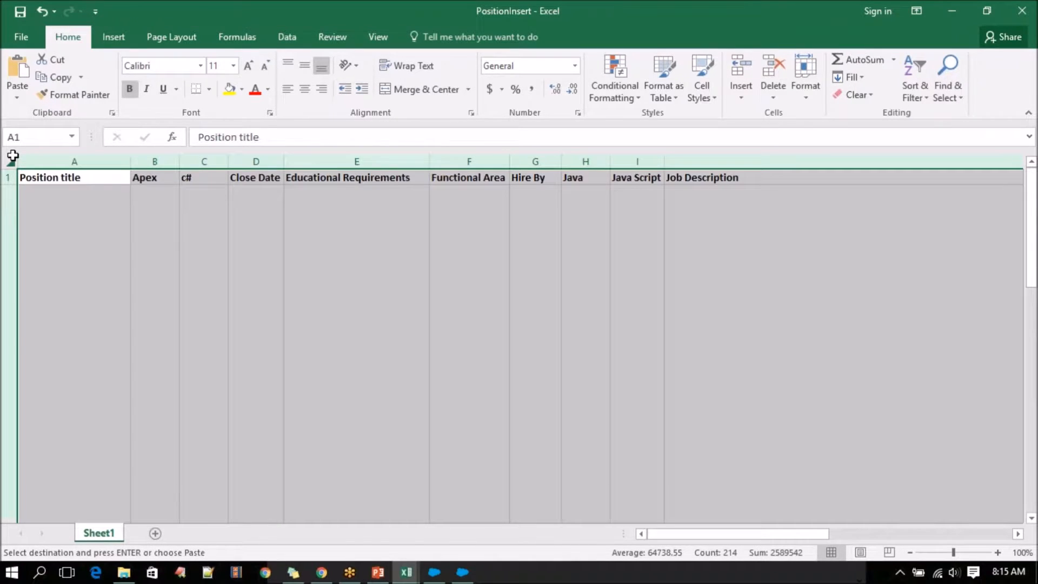
left_click(288, 65)
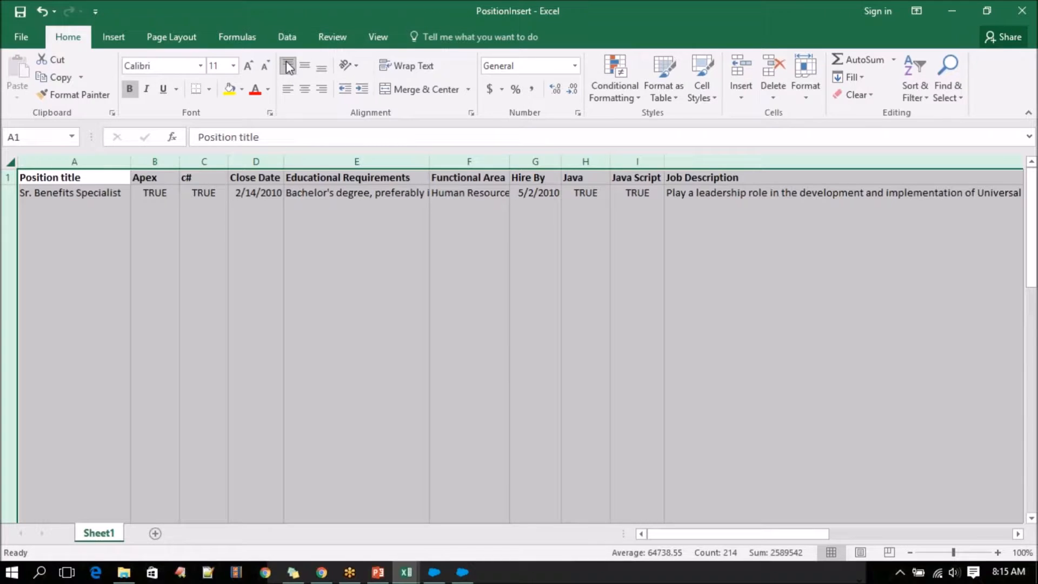
left_click(192, 310)
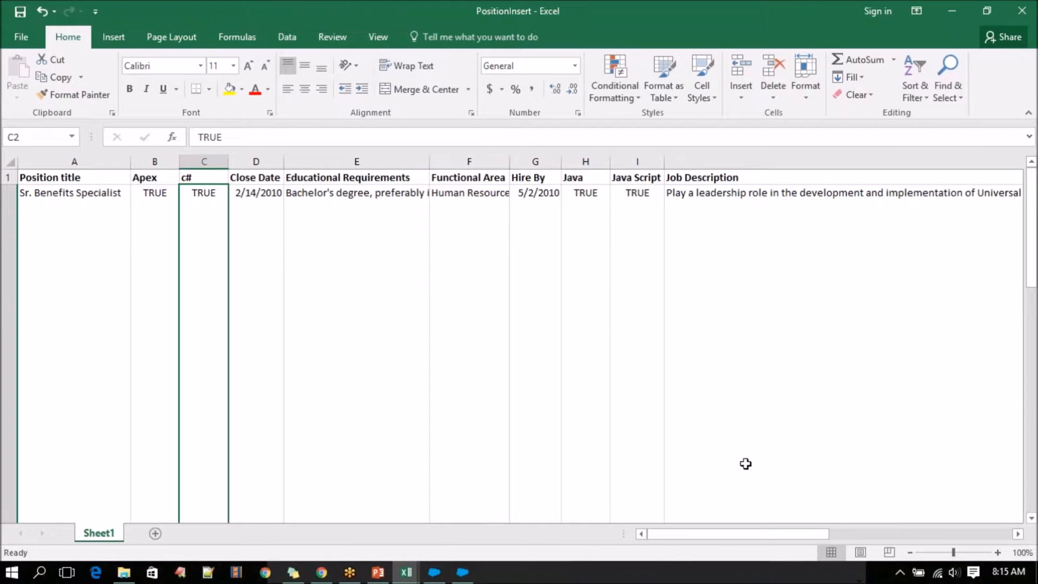
Copy the Open Date values (O2:O13) from the Positions workbook into PositionInsert's Open Date column, starting at O2.
left_click_drag(723, 535, 938, 548)
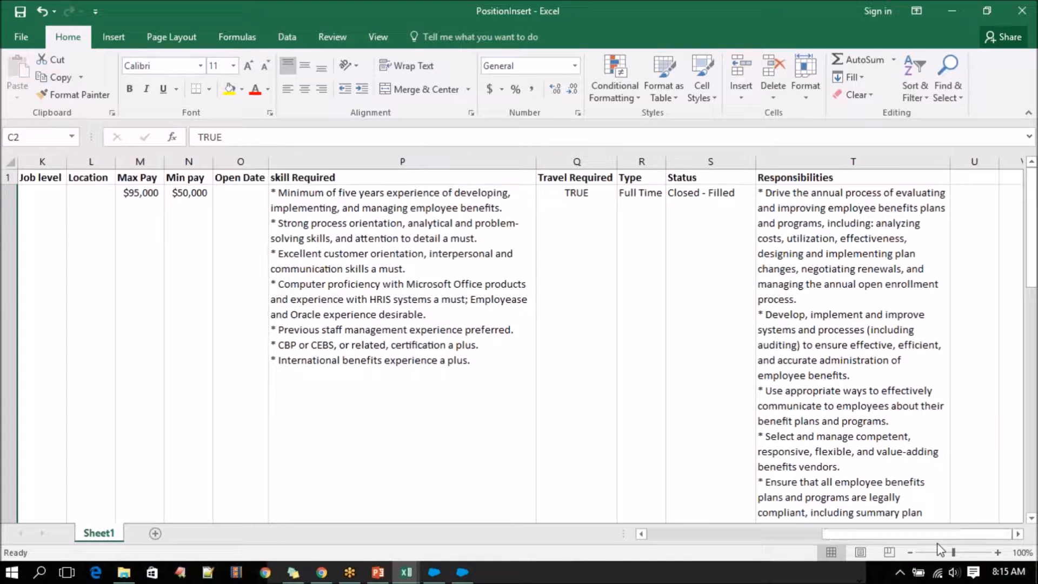
left_click(235, 234)
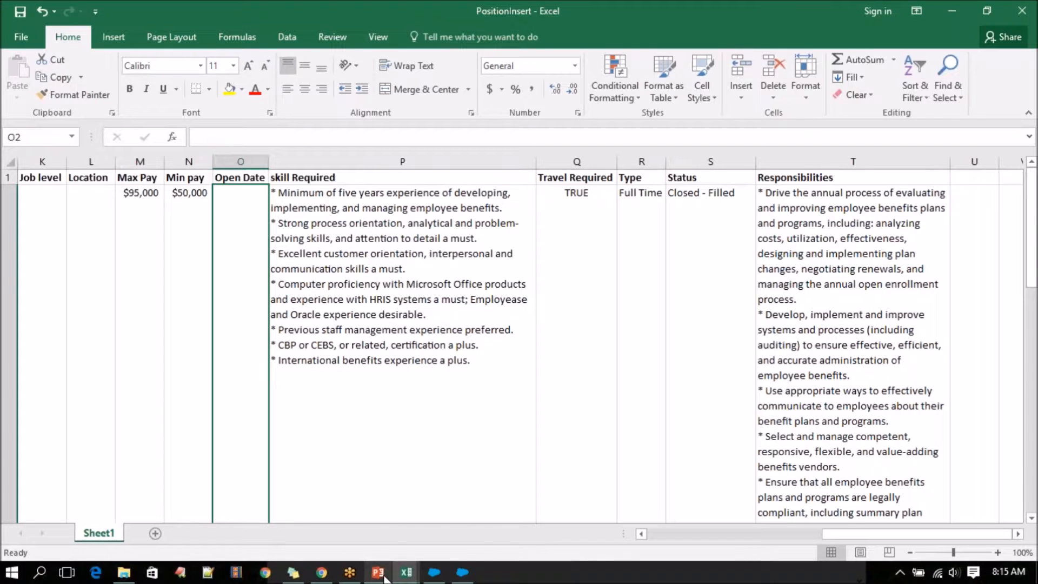
left_click(404, 574)
left_click(411, 487)
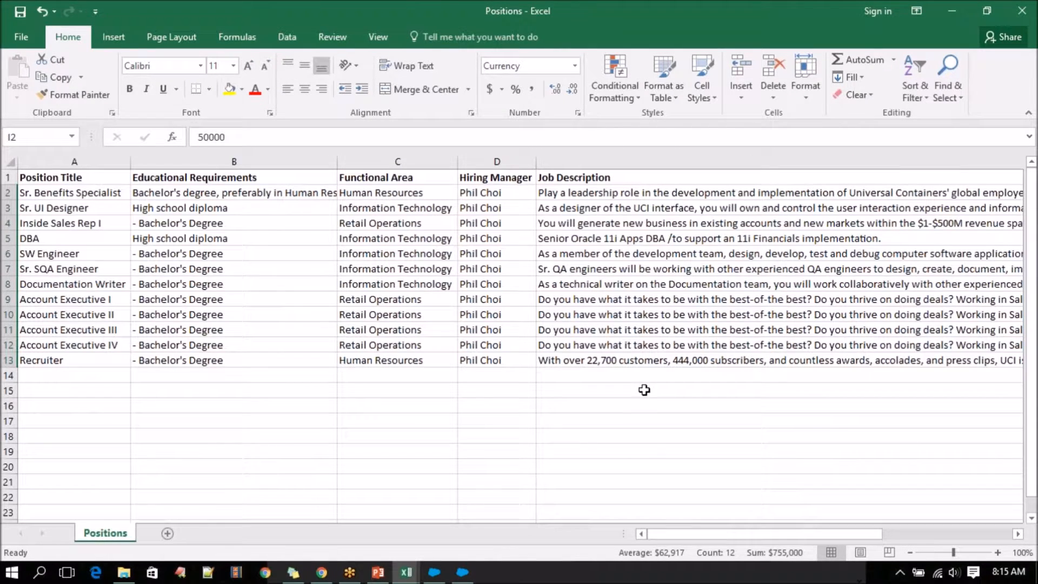
left_click_drag(829, 533, 1001, 538)
left_click_drag(851, 195, 852, 362)
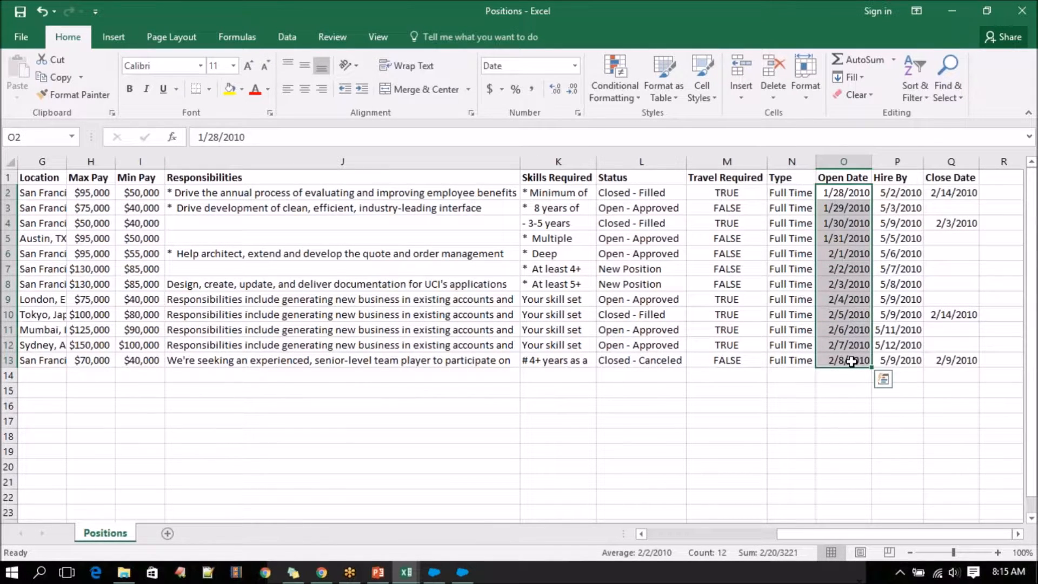
key("ctrl+c")
left_click(413, 572)
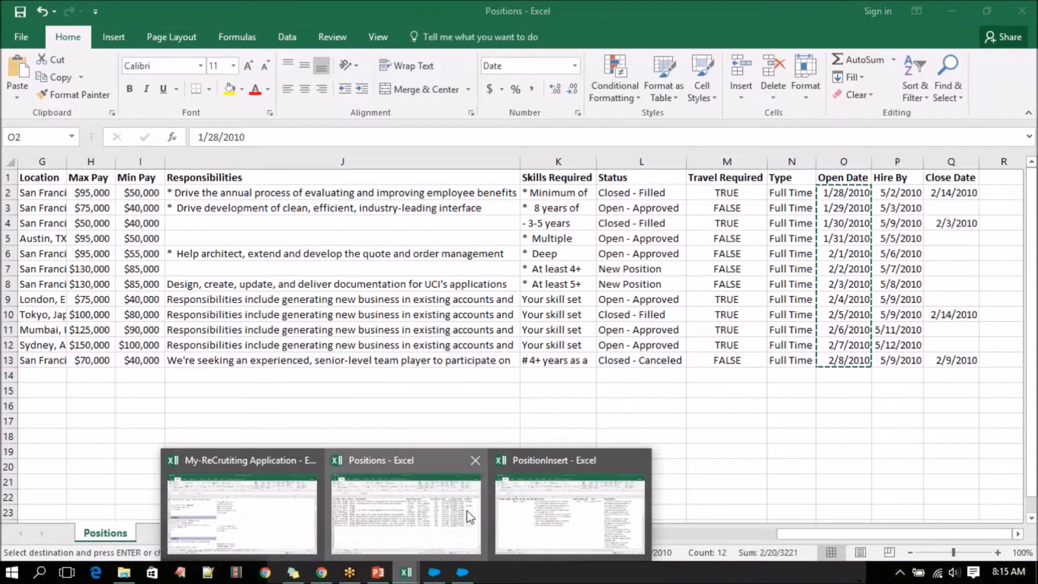
left_click(541, 506)
key("ctrl+v")
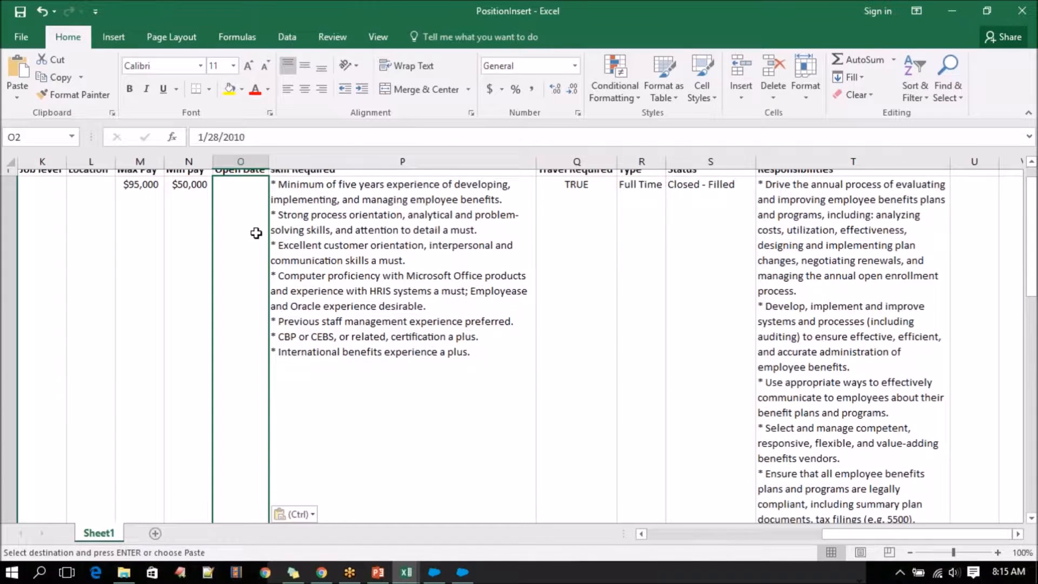
Top-align PositionInsert's Open Date column (O) and slightly widen the Responsibilities column (T).
left_click(286, 65)
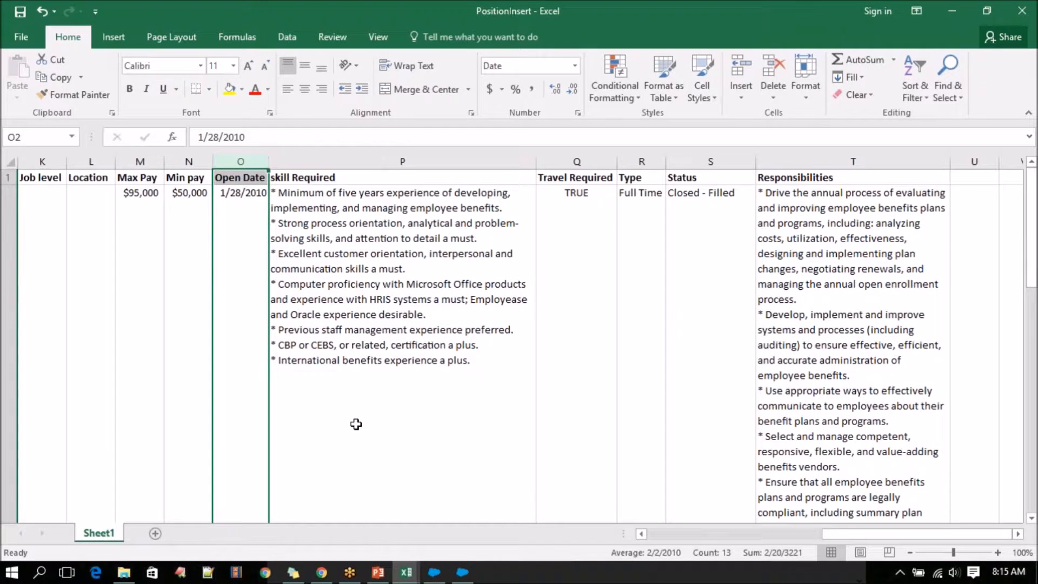
left_click_drag(951, 161, 967, 161)
left_click_drag(819, 530, 582, 523)
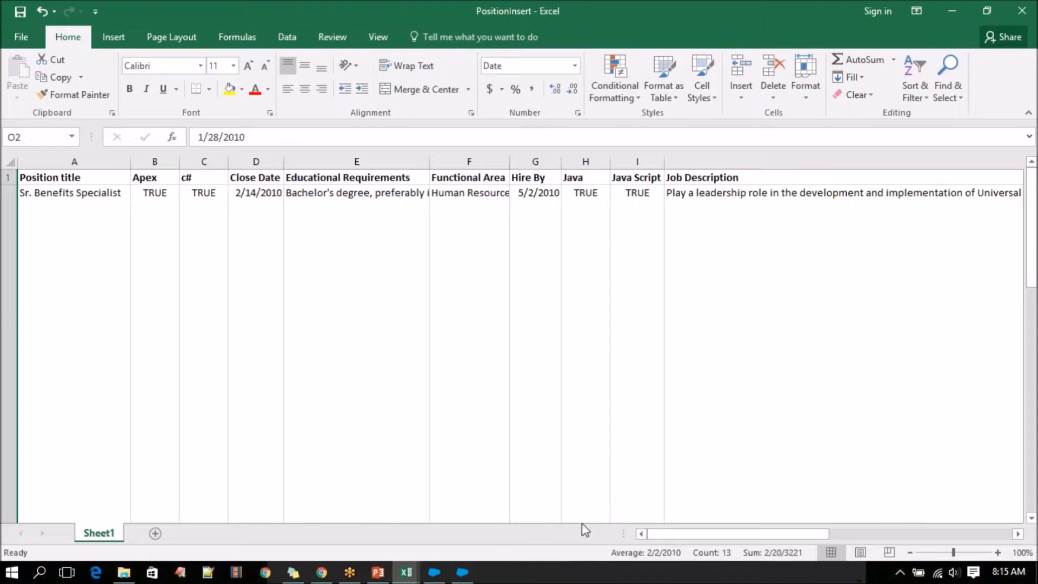
Save PositionInsert in the RecruitingApp-9_0 folder as CSV (Comma delimited), keeping that format.
left_click(44, 308)
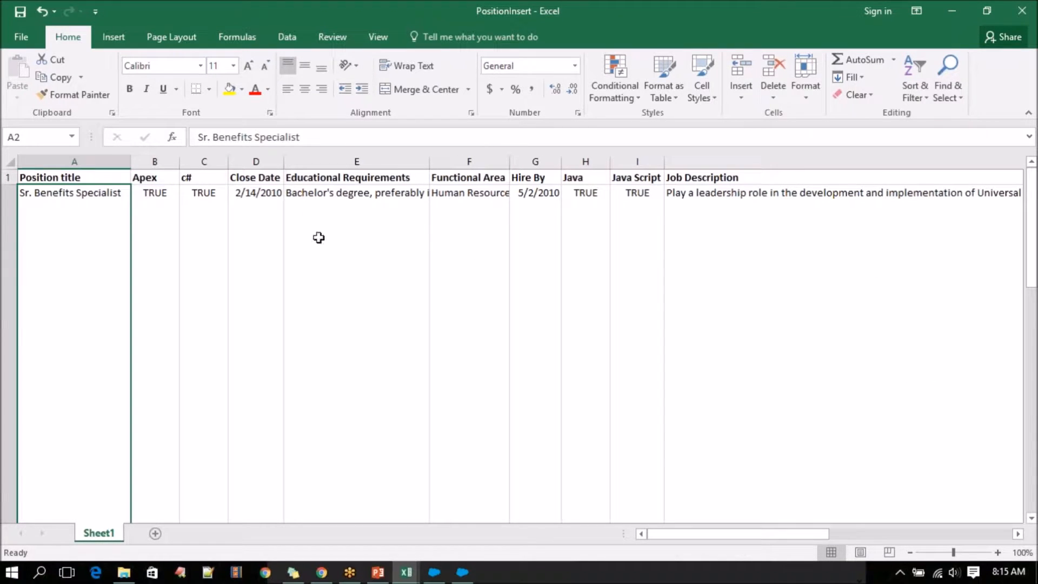
scroll(48, 296, "down", 5)
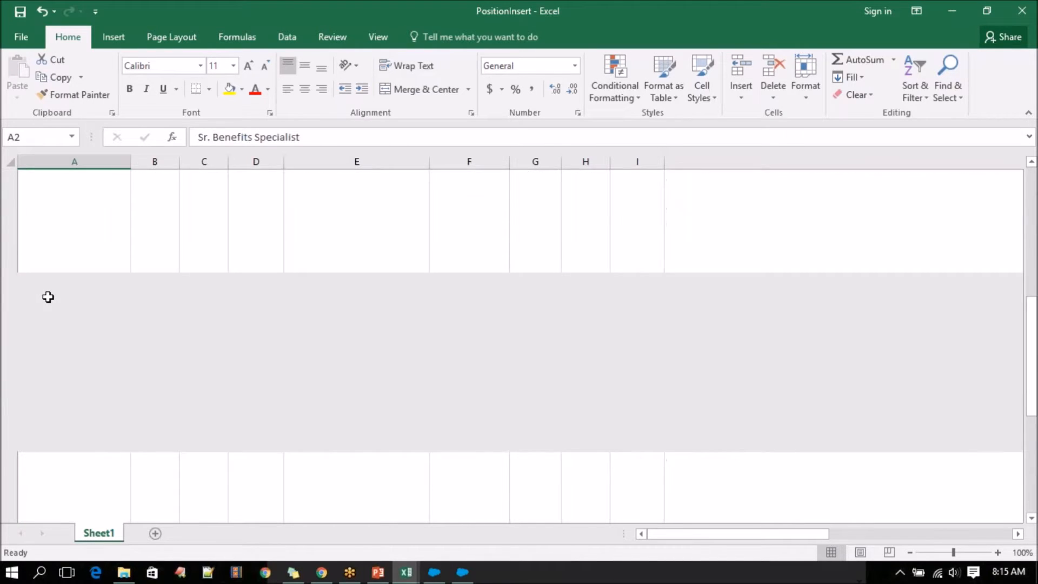
scroll(48, 296, "up", 10)
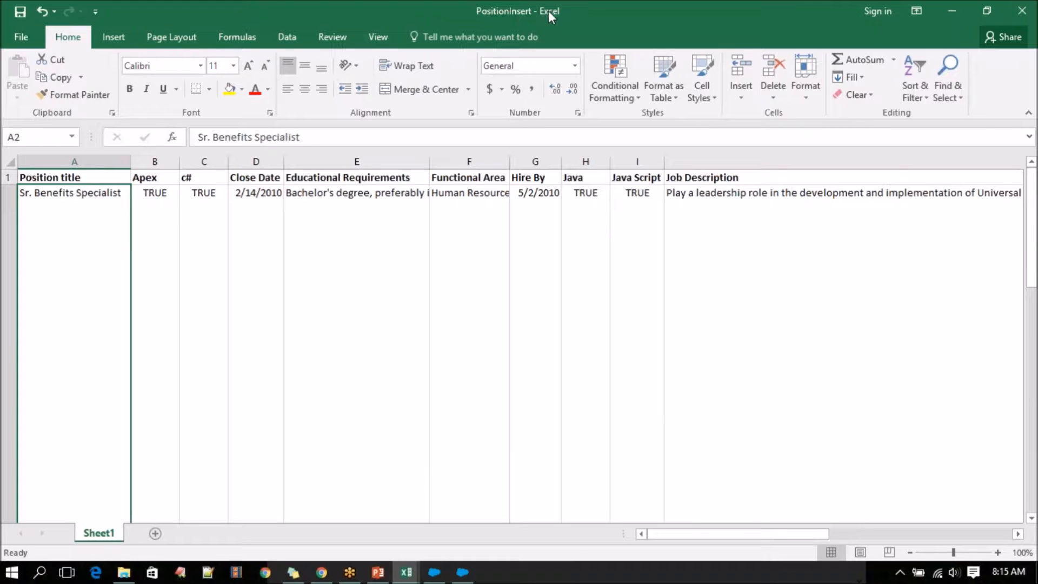
left_click(24, 37)
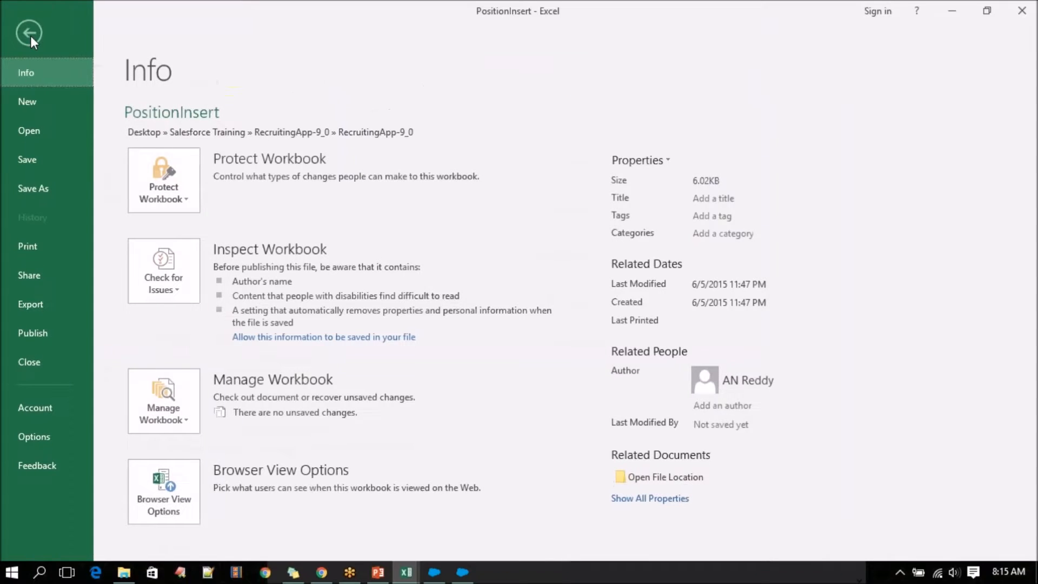
left_click(33, 195)
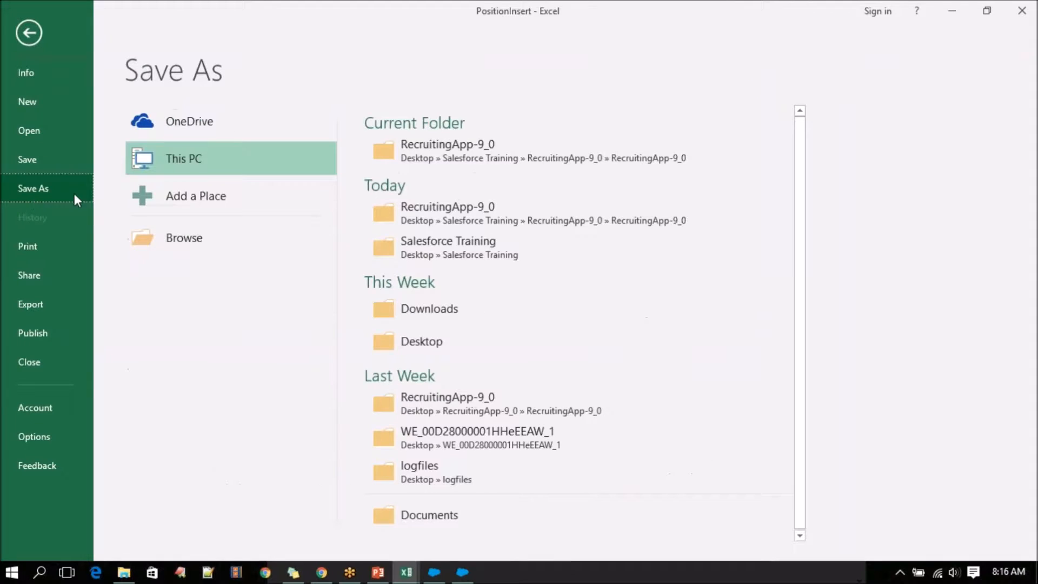
left_click(443, 159)
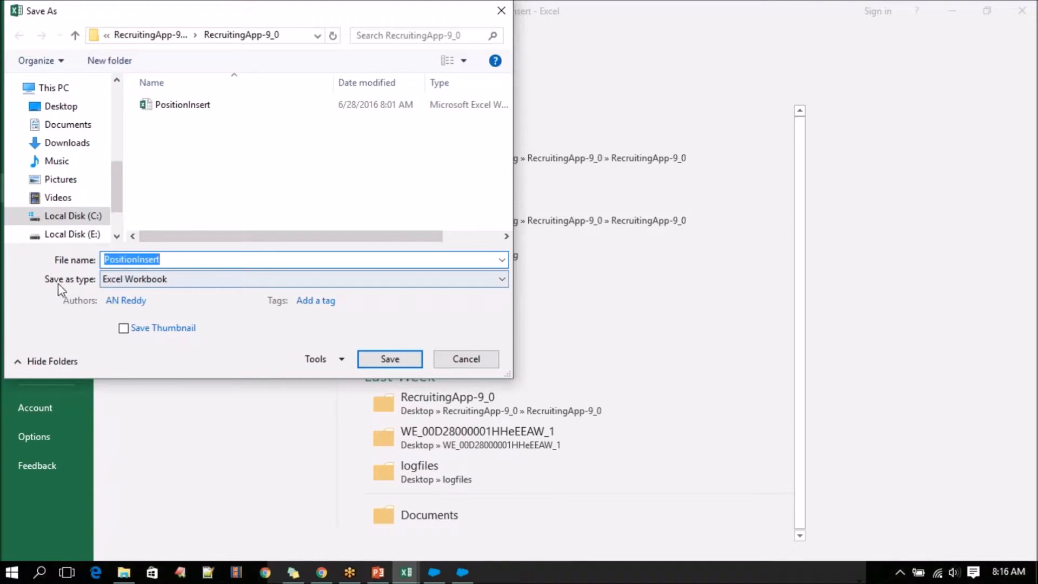
left_click(154, 282)
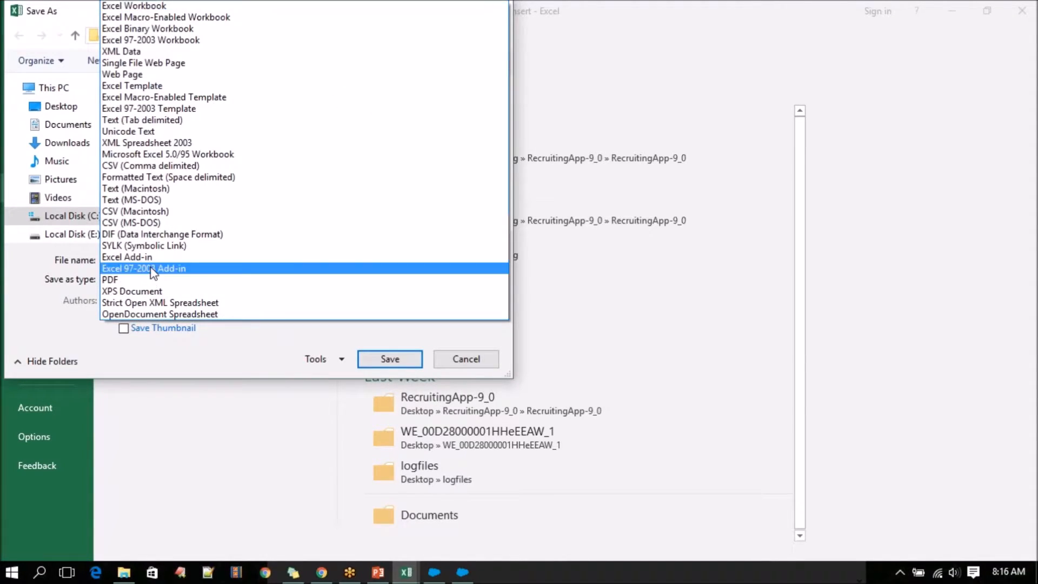
left_click(159, 167)
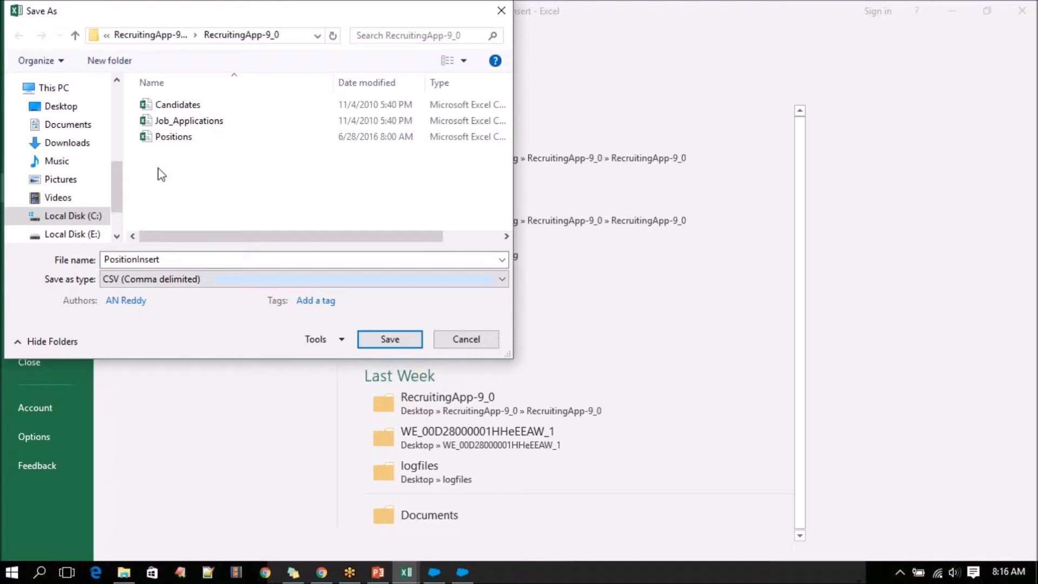
left_click(385, 340)
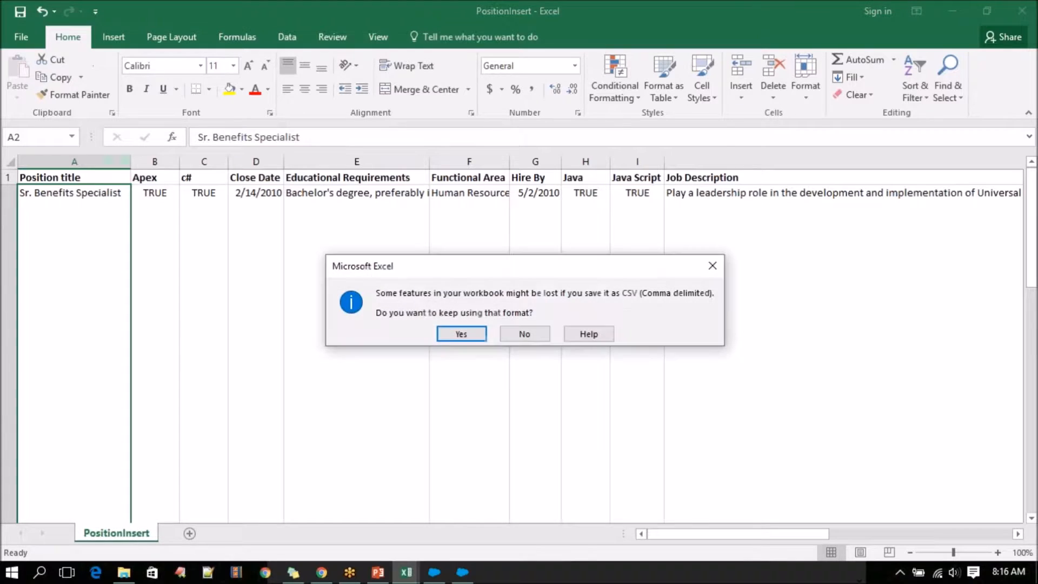
left_click(468, 331)
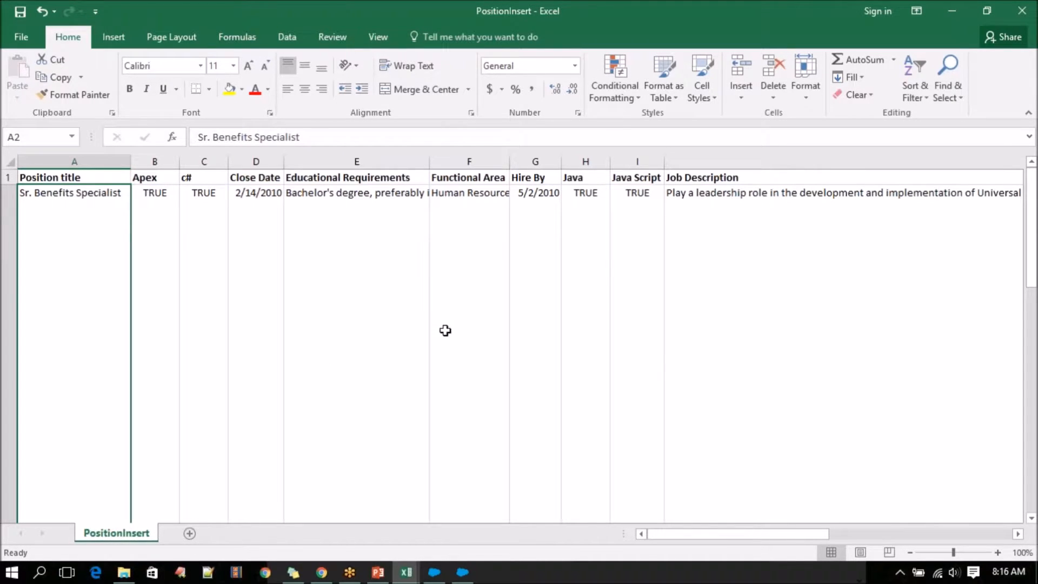
left_click(81, 179)
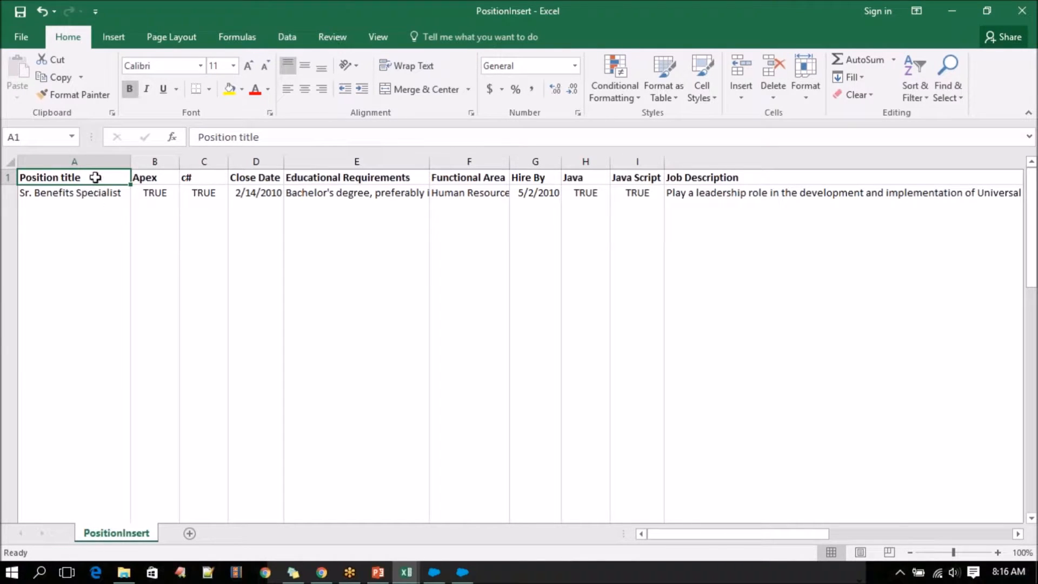
left_click(434, 572)
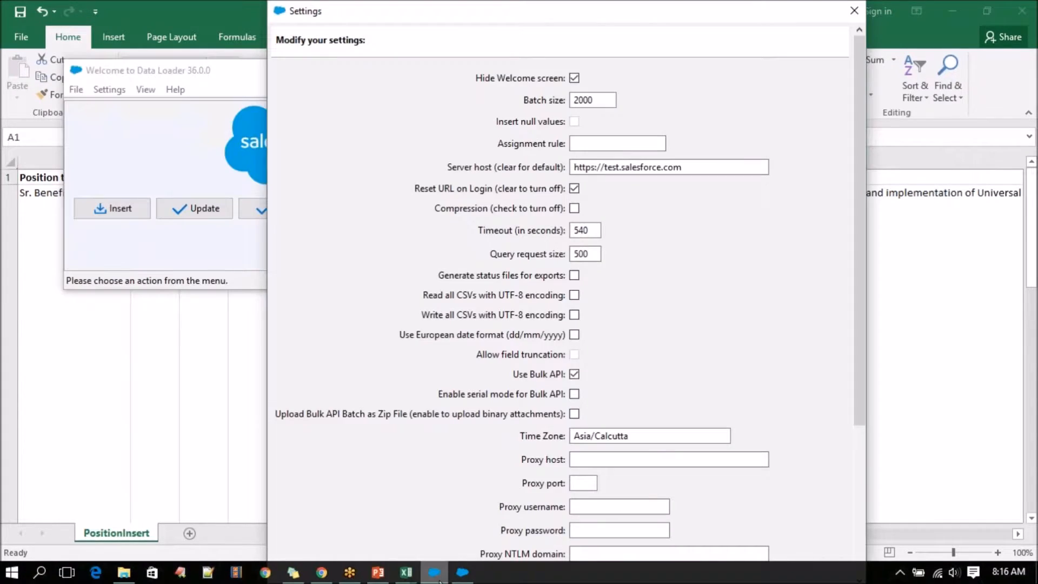
left_click_drag(482, 4, 330, 5)
left_click_drag(467, 167, 454, 167)
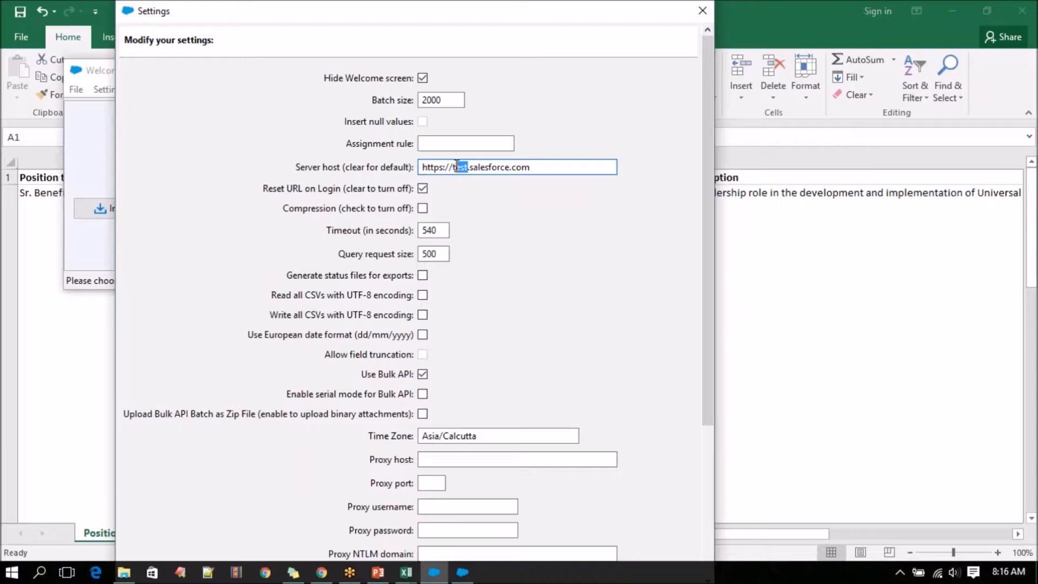
type("login")
left_click_drag(709, 394, 708, 546)
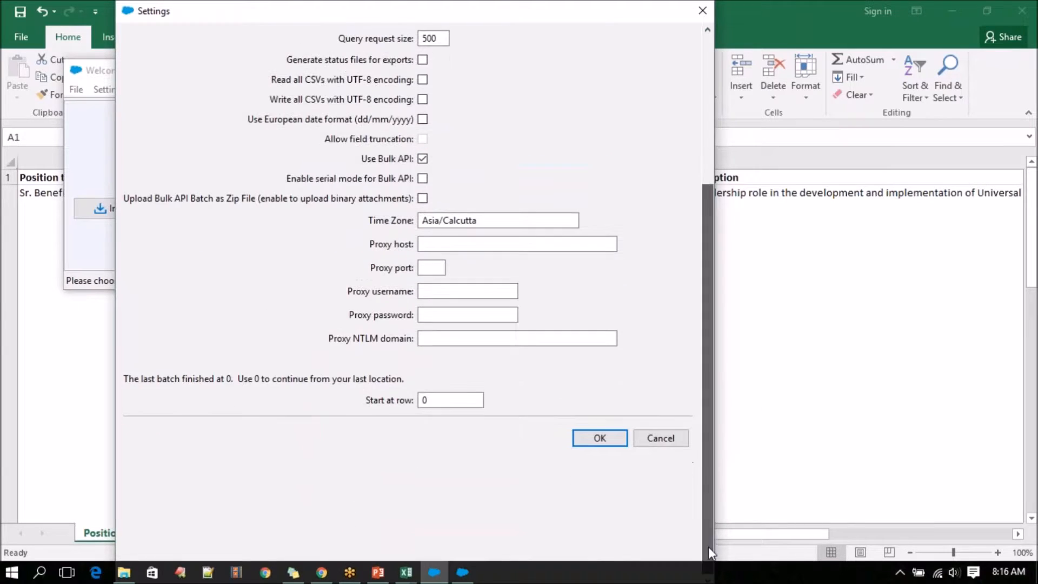
left_click(598, 440)
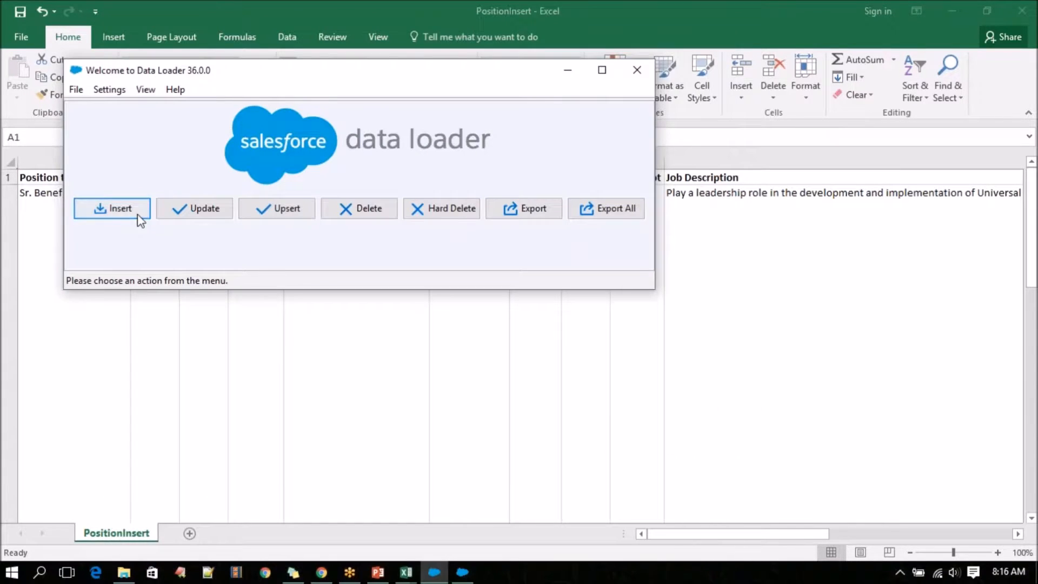
Start an Insert operation, choose Password Authentication for the login, and clear the prefilled username.
left_click(122, 209)
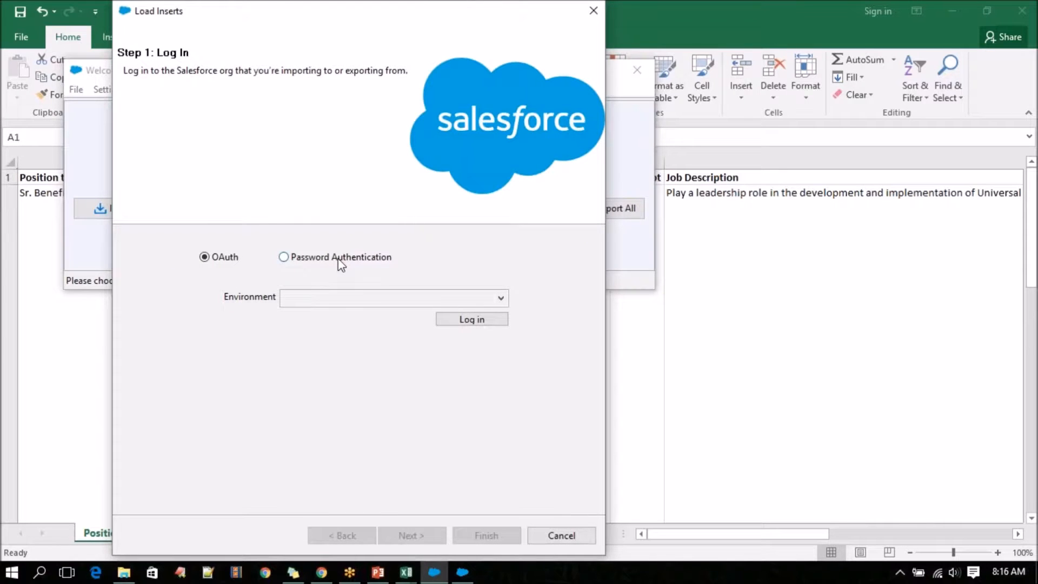
left_click(340, 261)
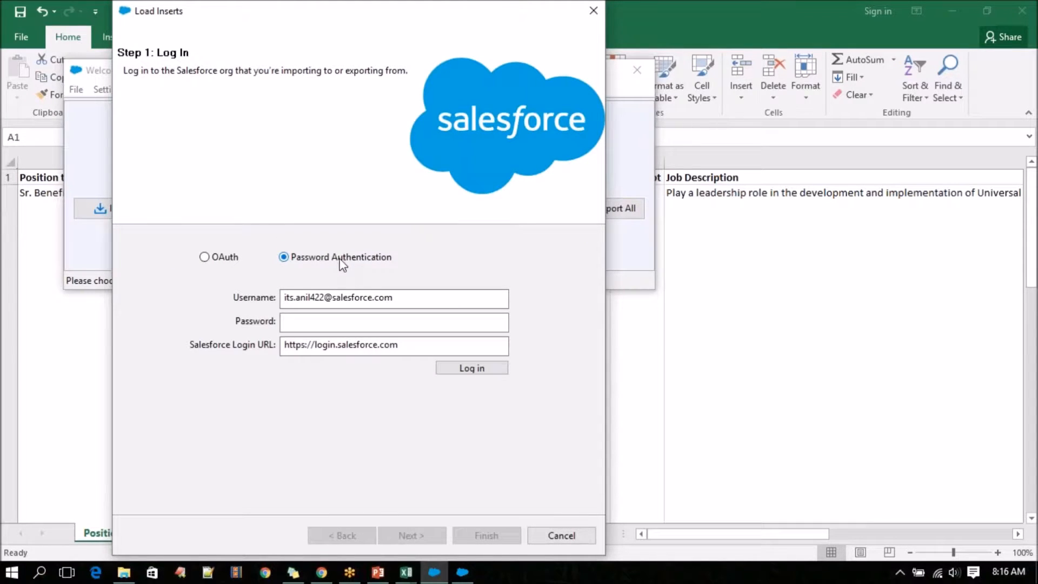
left_click_drag(407, 297, 222, 306)
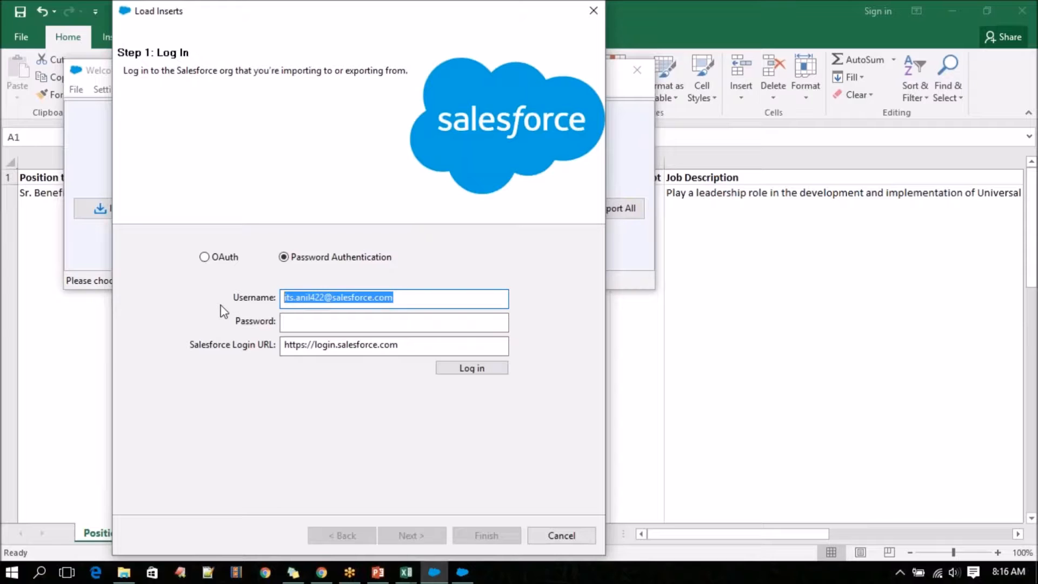
key("BackSpace")
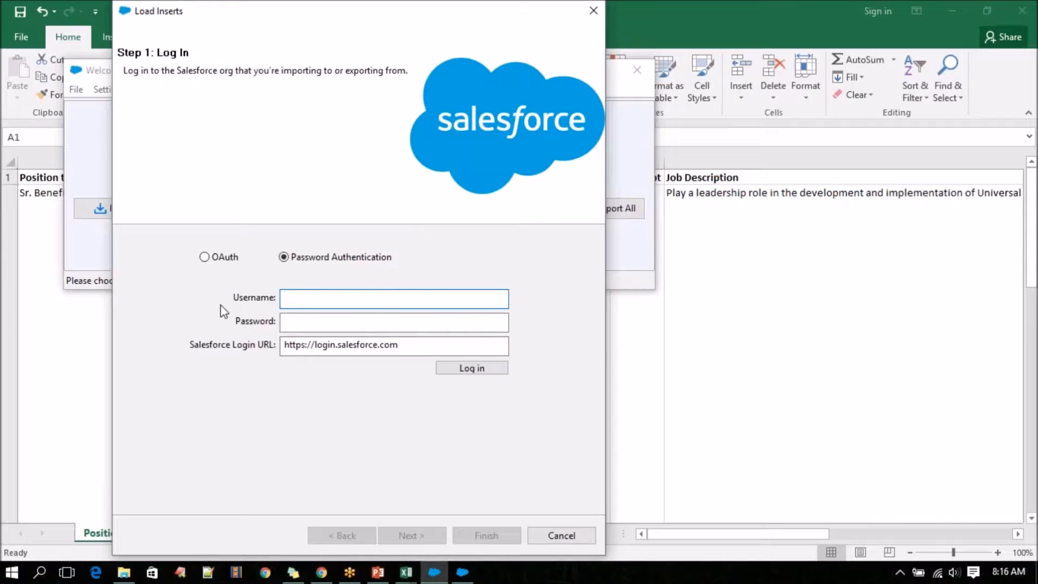
left_click(321, 572)
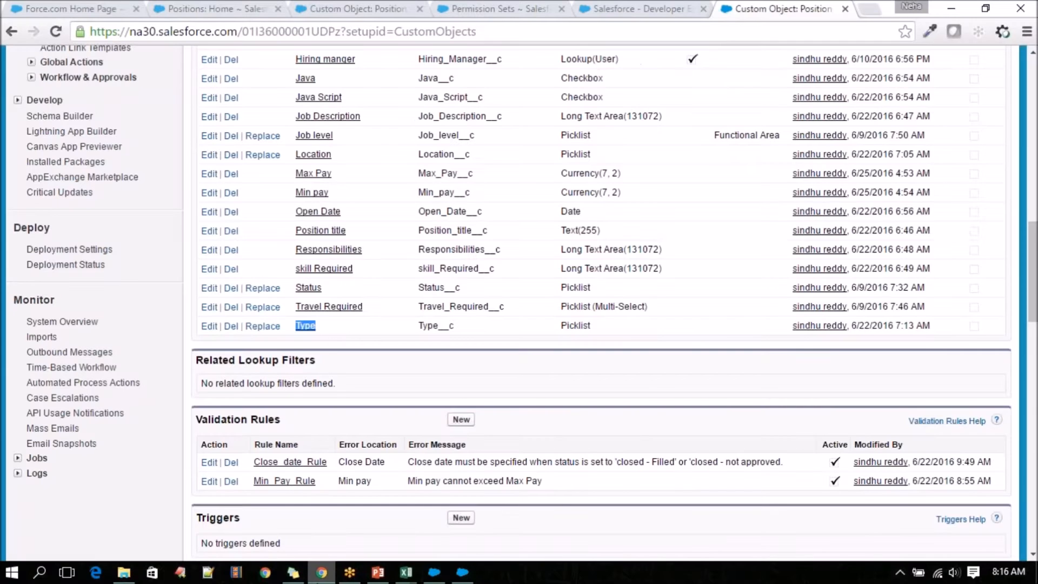
scroll(171, 421, "up", 5)
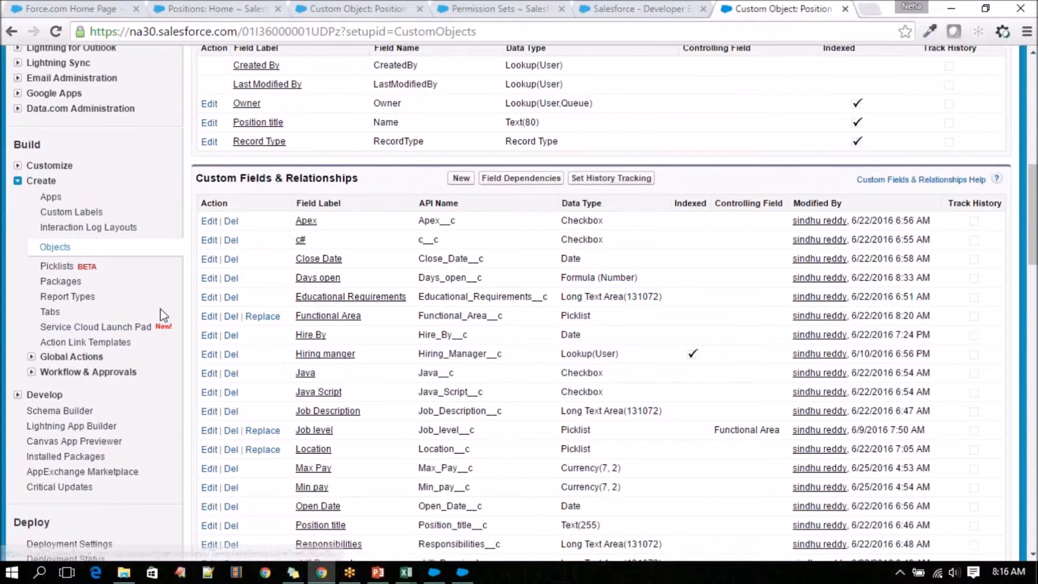
scroll(164, 316, "up", 7)
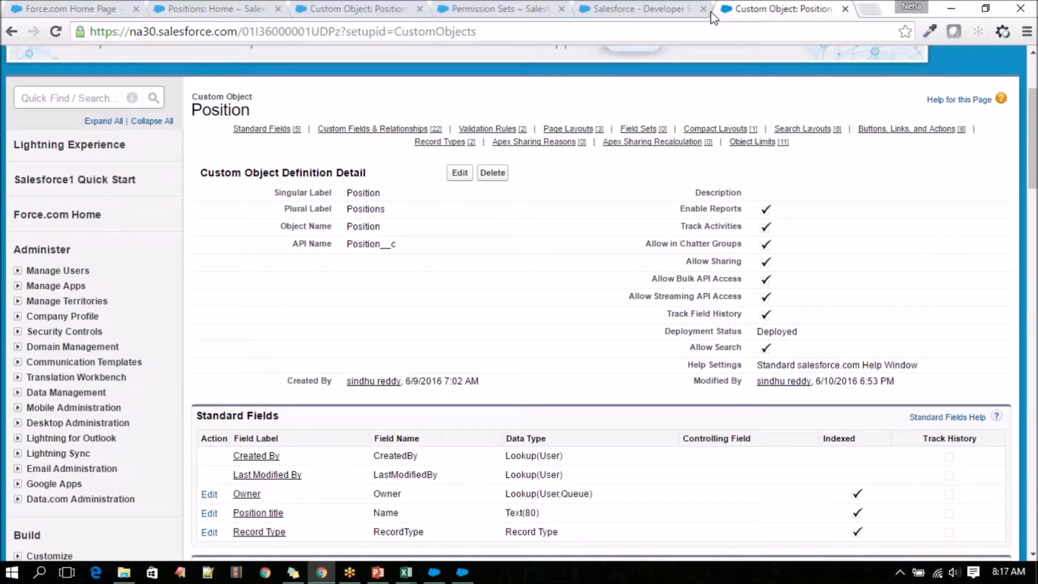
left_click(457, 574)
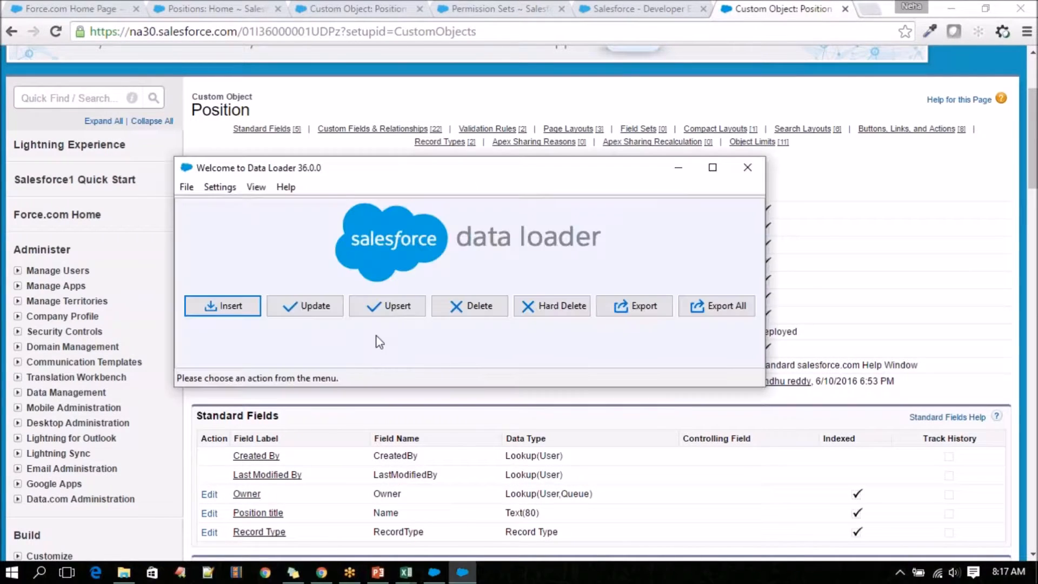
Enter the Salesforce username and account password in the Load Inserts login and try to log in.
left_click(444, 578)
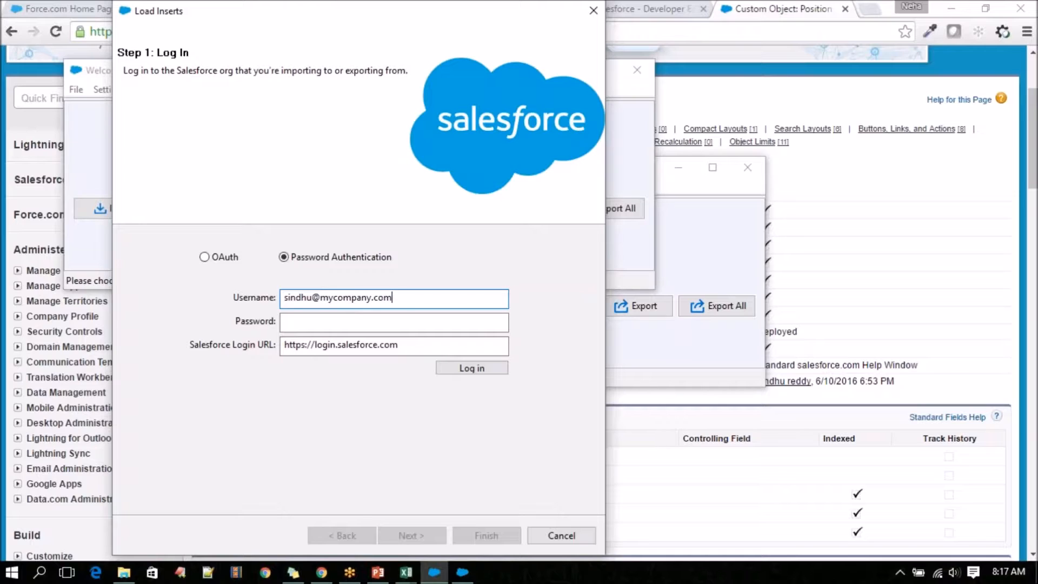
left_click(420, 323)
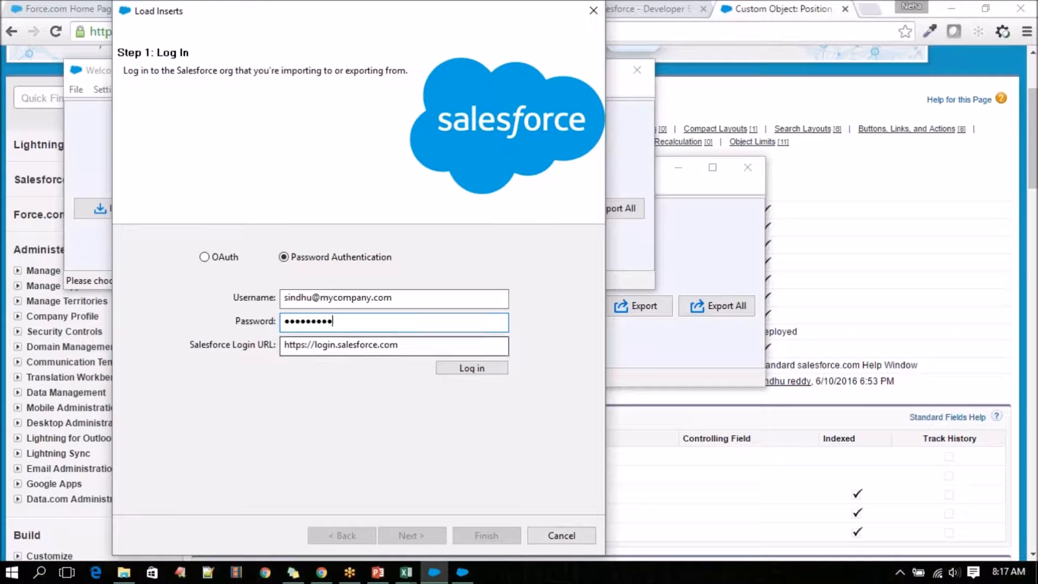
left_click(472, 370)
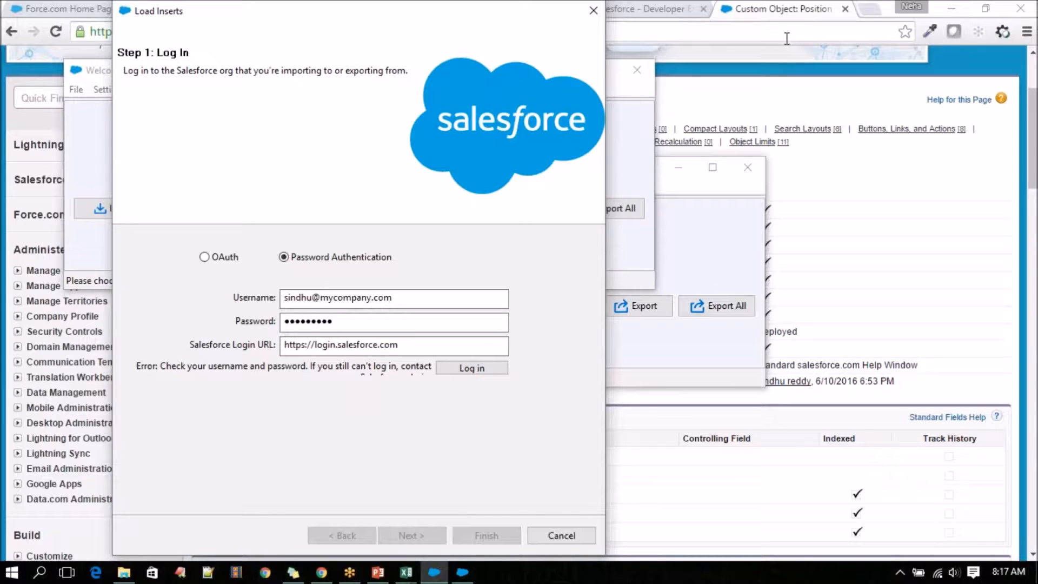
Replace the username and account password with fresh entries and try to log in again.
left_click(865, 16)
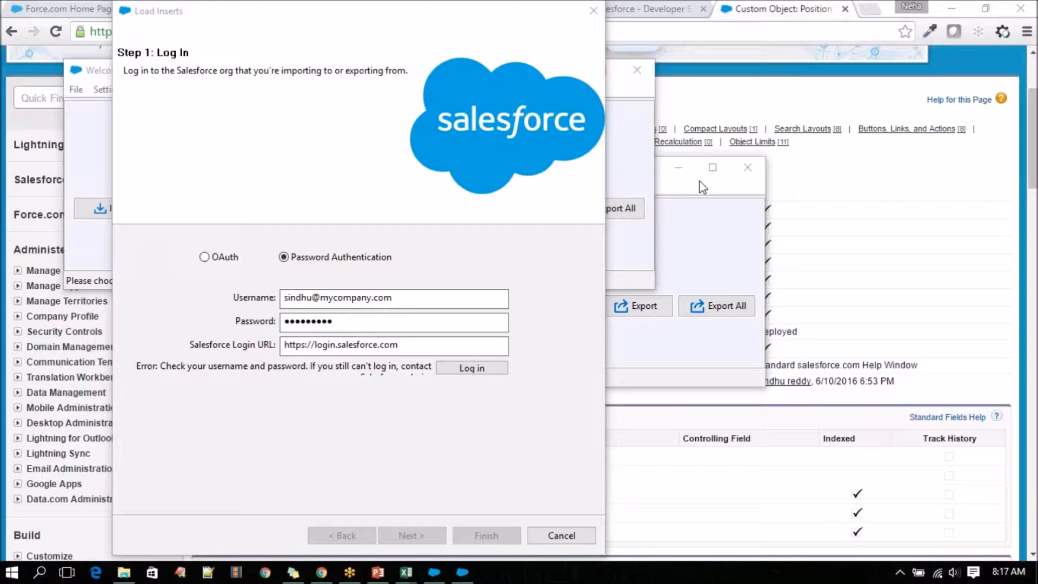
left_click_drag(403, 297, 275, 297)
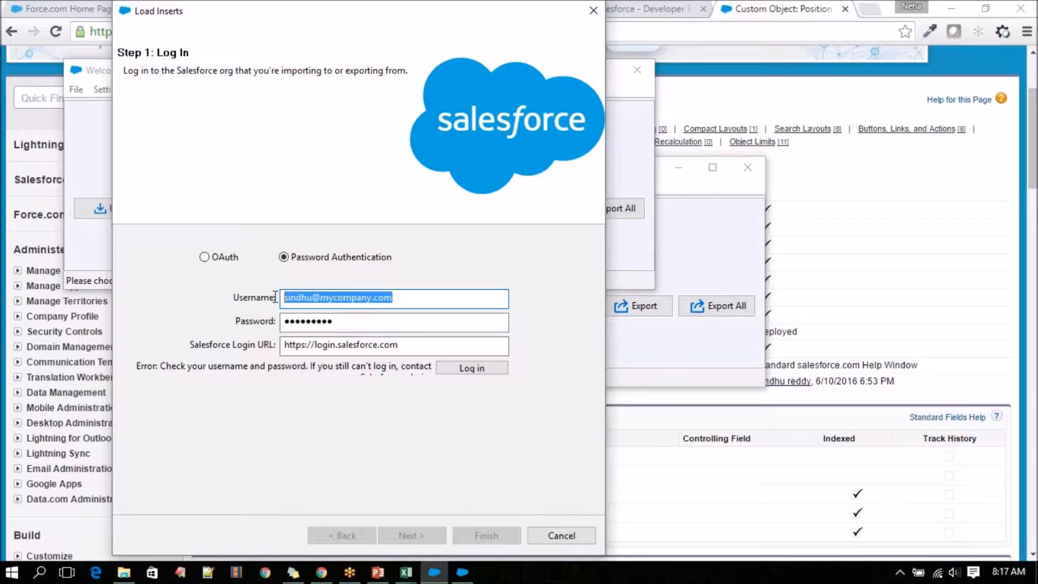
key("ctrl+v")
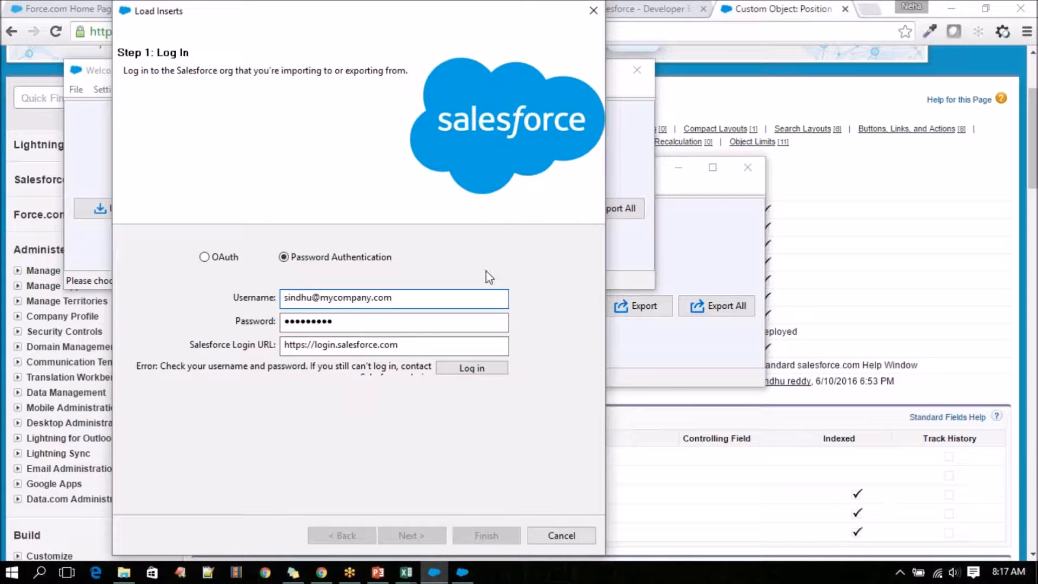
key("alt+Tab")
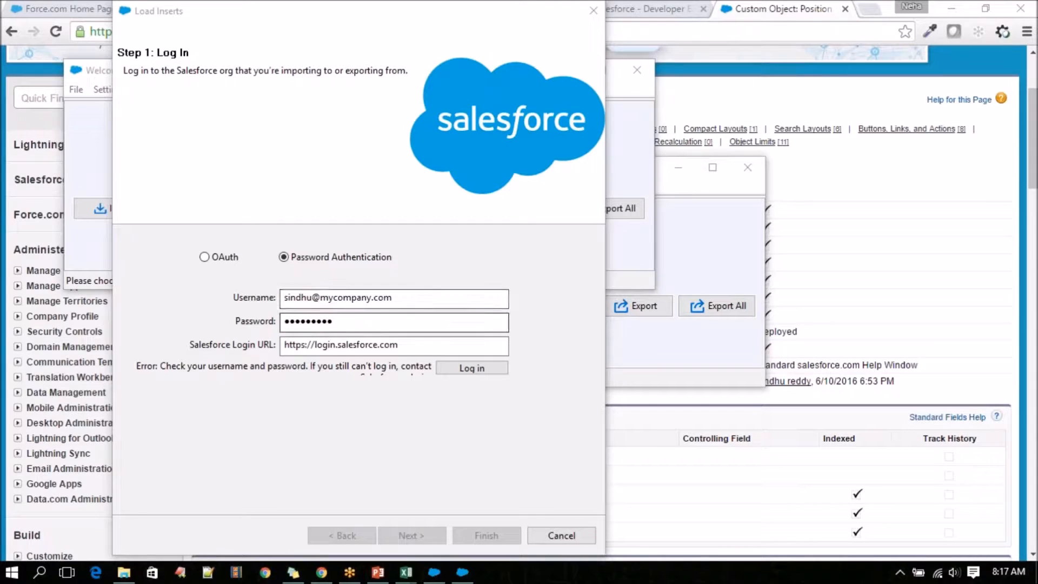
left_click_drag(357, 322, 278, 323)
key("ctrl+v")
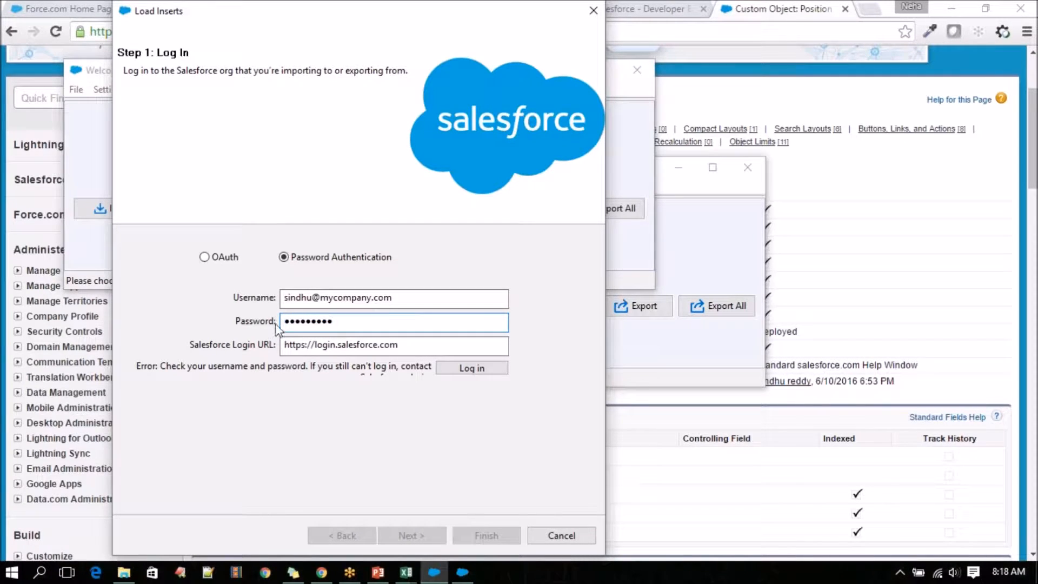
left_click(472, 368)
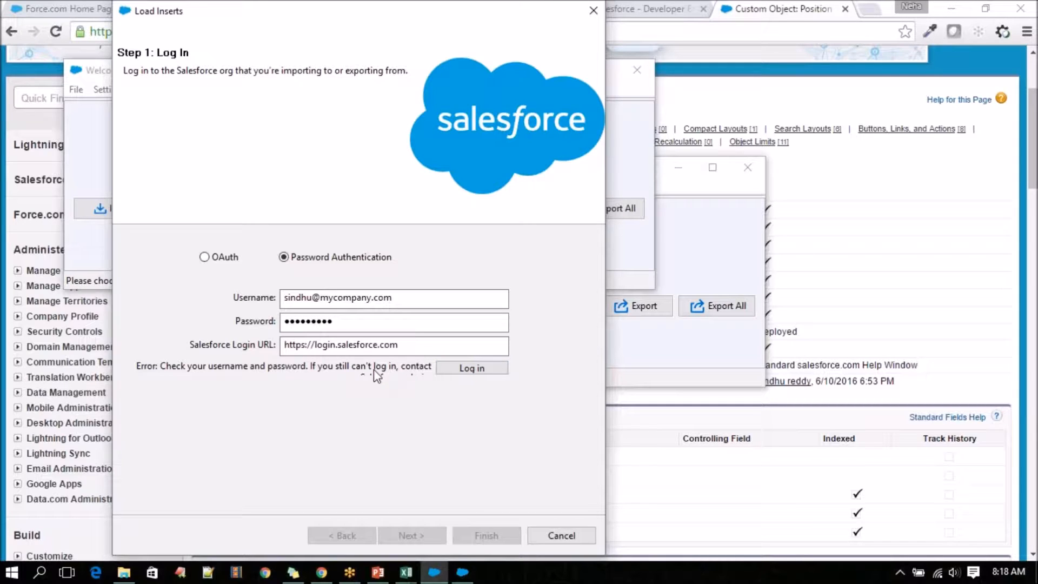
Switch to the Salesforce browser window, expand Manage Users and open the Users page in a new tab.
left_click(787, 63)
left_click_drag(290, 15, 417, 17)
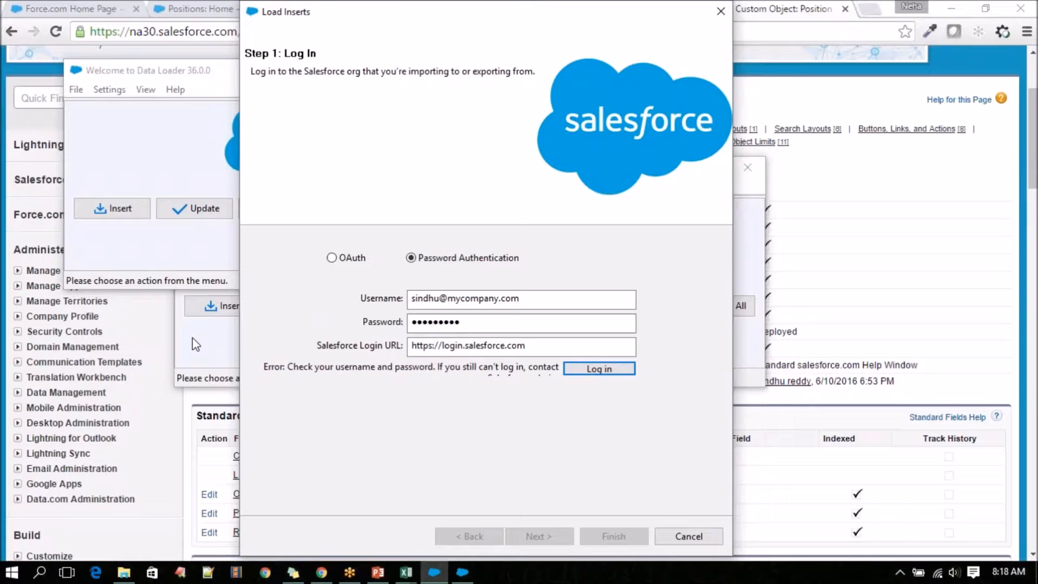
left_click(160, 324)
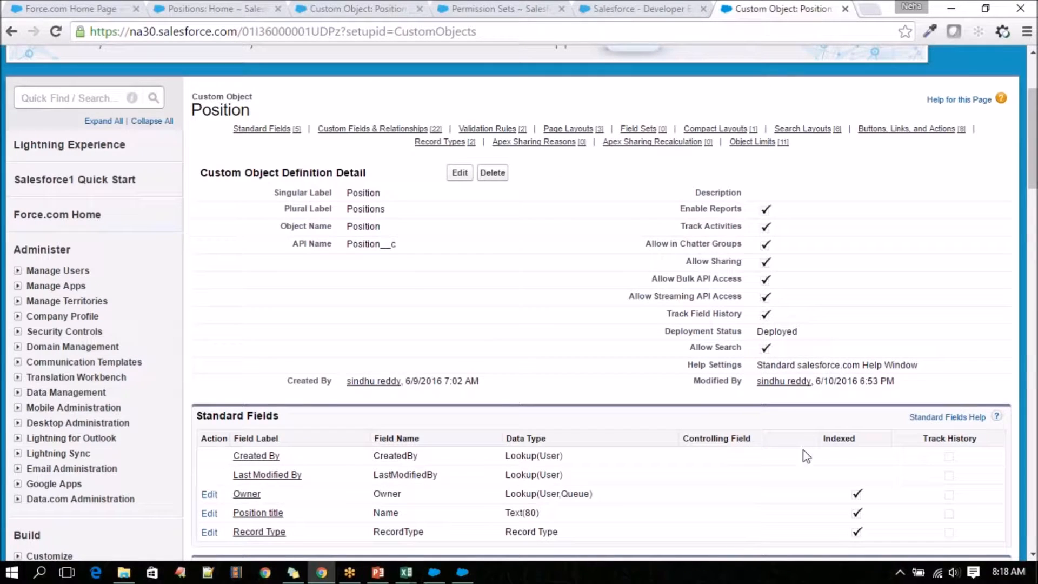
left_click(17, 271)
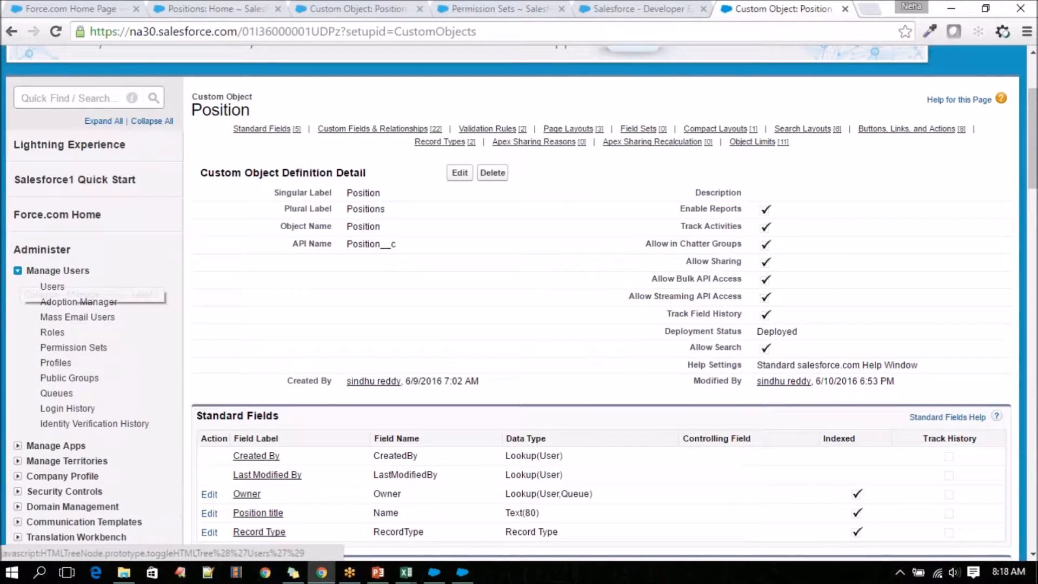
right_click(52, 286)
left_click(92, 295)
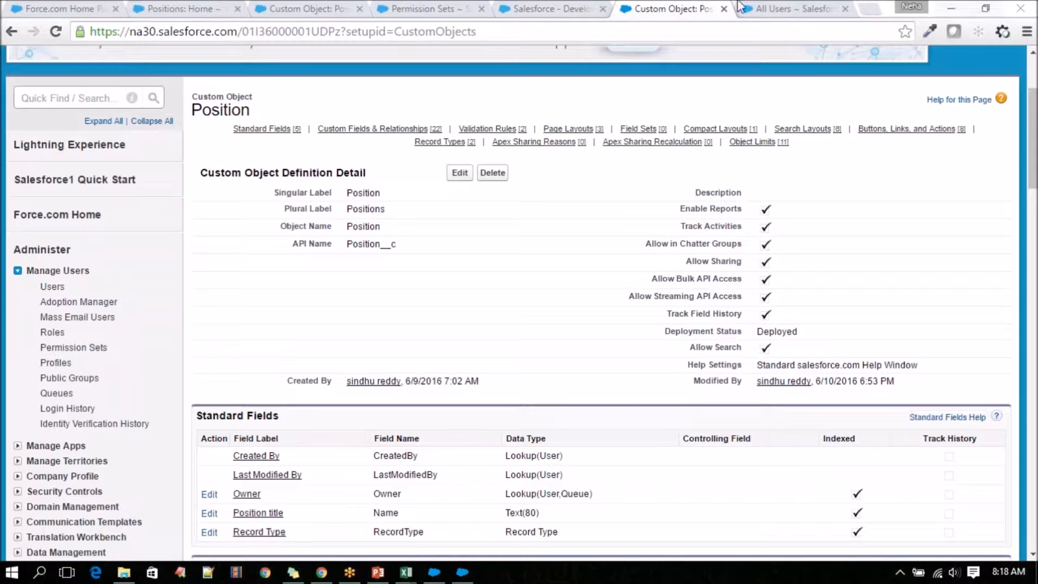
left_click(778, 8)
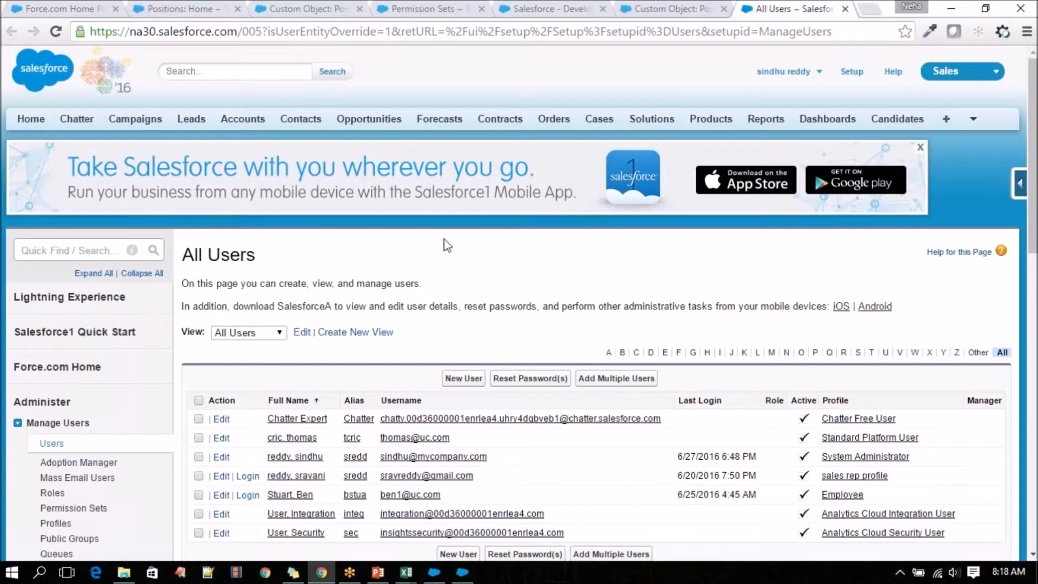
Open the detail page of the user with the System Administrator profile and look through it.
scroll(443, 245, "down", 3)
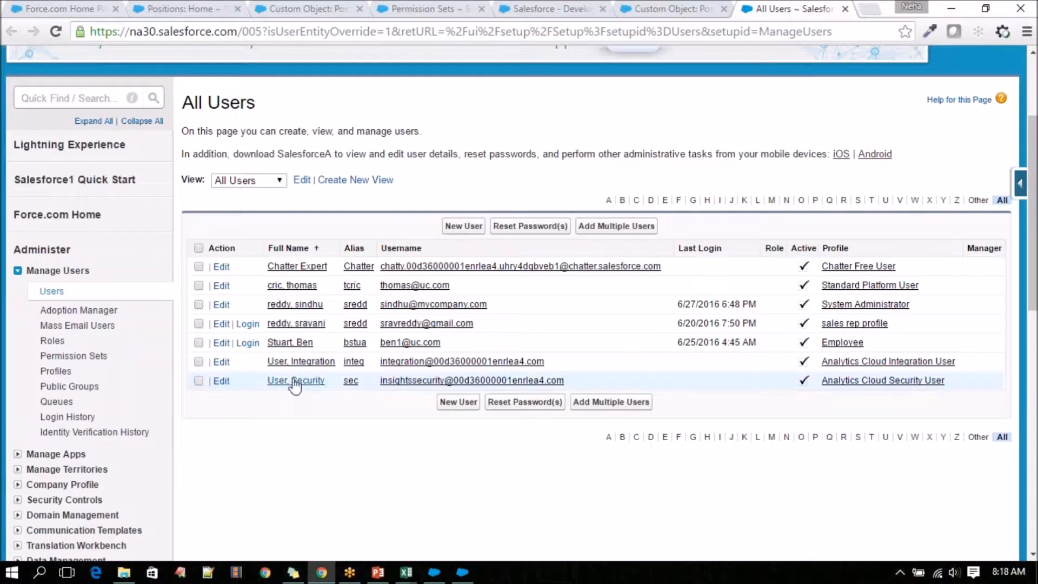
left_click(298, 306)
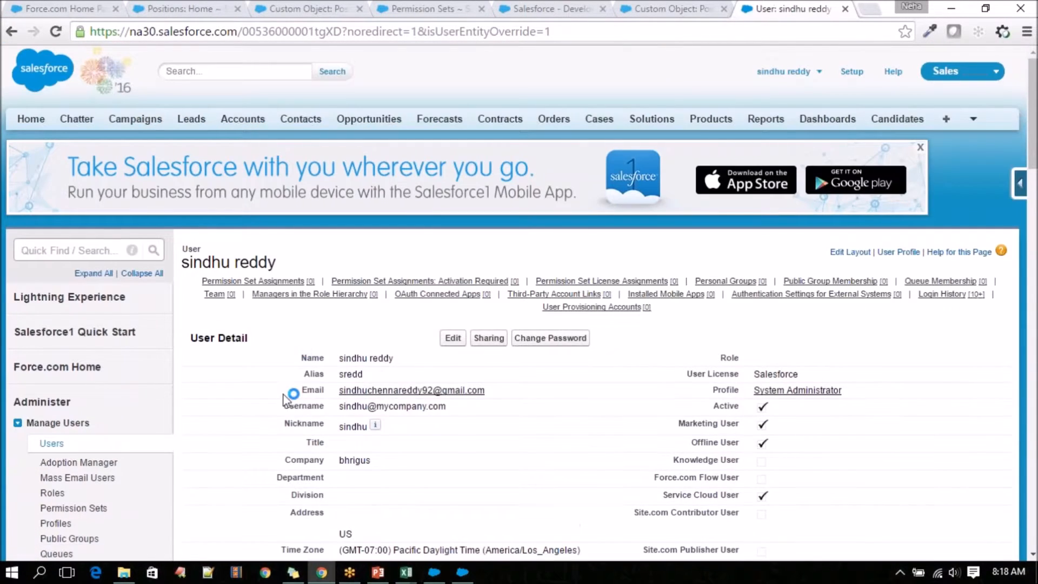
scroll(283, 399, "down", 2)
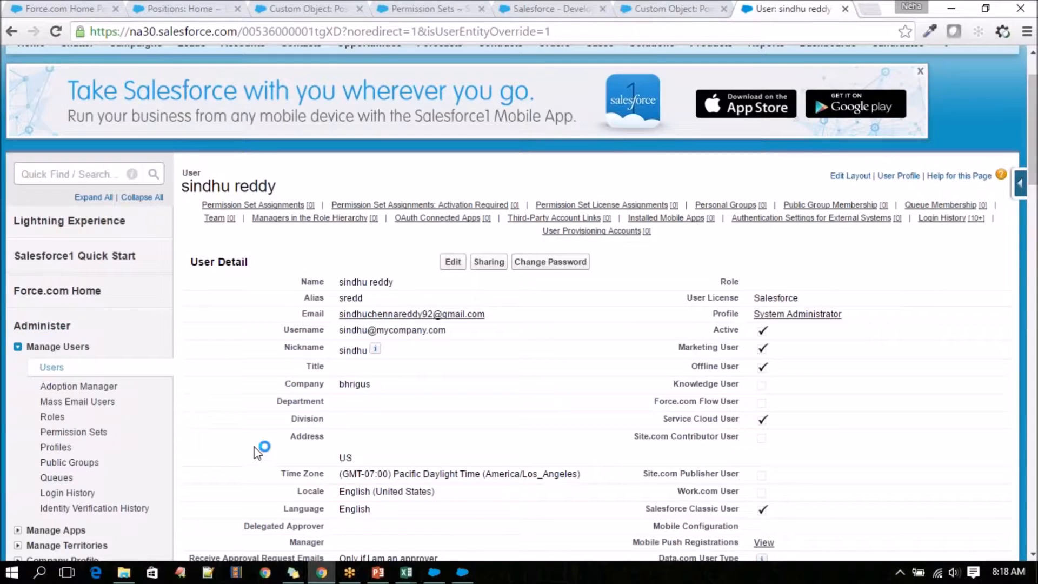
scroll(257, 452, "up", 2)
Open the logged-in user's personal My Settings page.
left_click(851, 72)
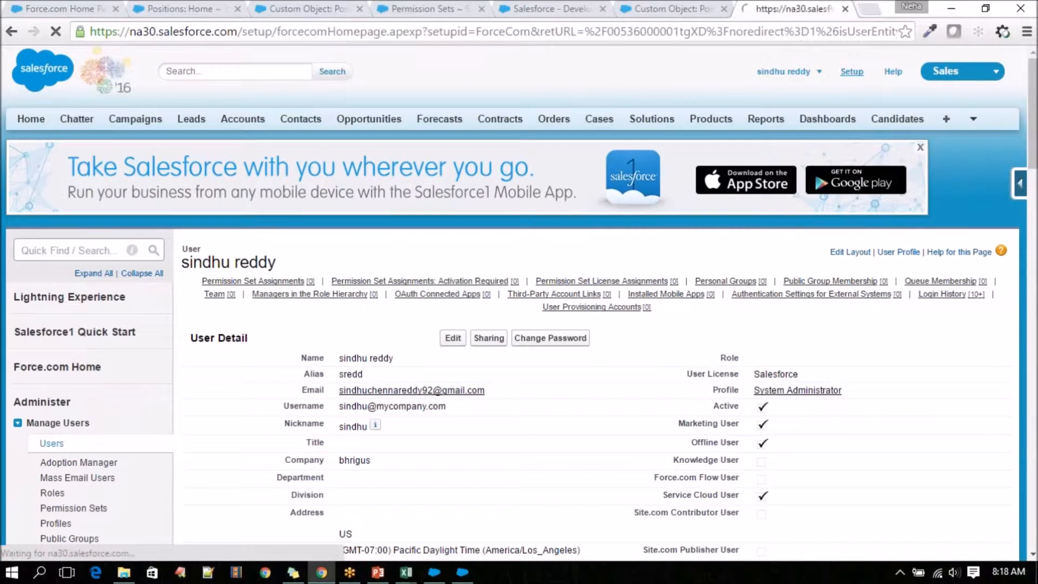
scroll(789, 80, "down", 2)
scroll(789, 79, "up", 2)
left_click(784, 72)
left_click(767, 119)
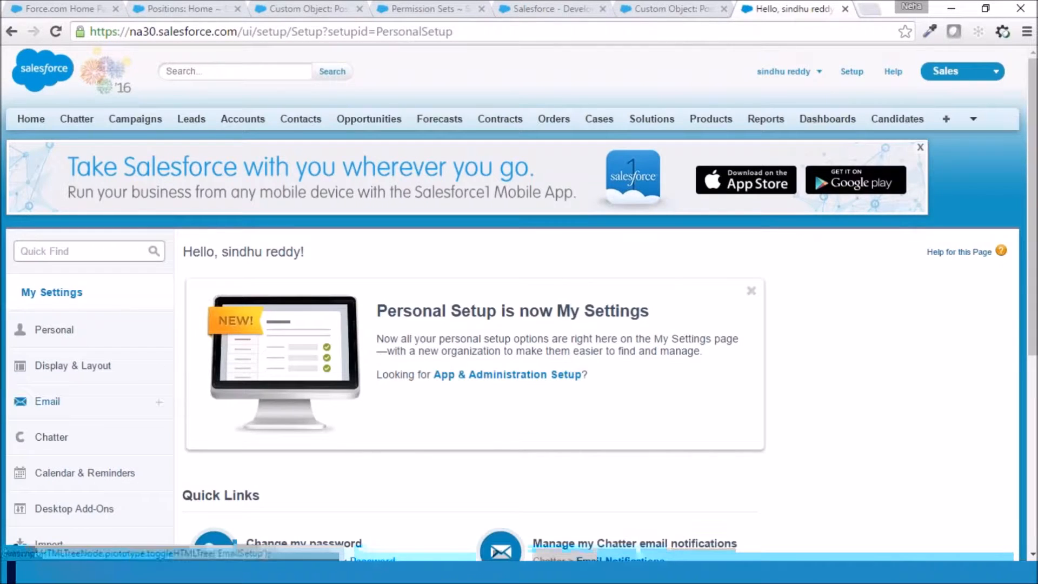
Reset the account's security token from the Personal settings and select the e-mail address it is sent to.
scroll(85, 343, "down", 2)
left_click(103, 264)
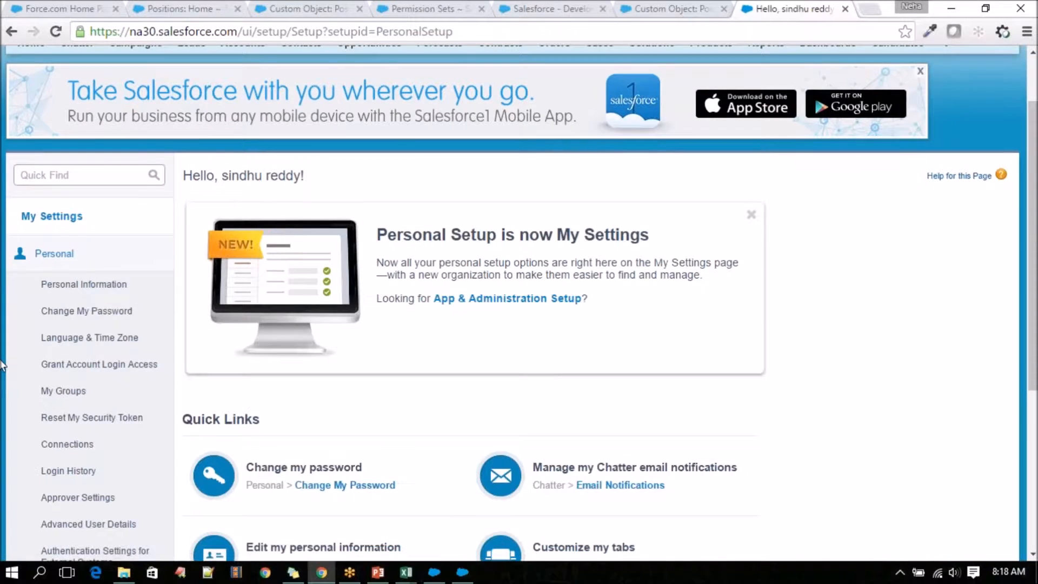
scroll(65, 359, "down", 2)
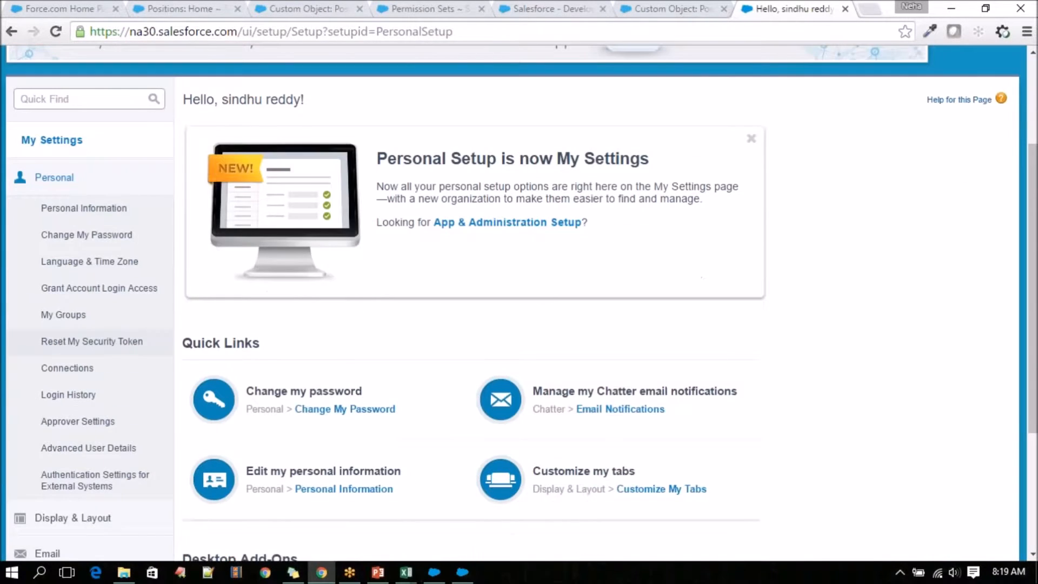
left_click(123, 342)
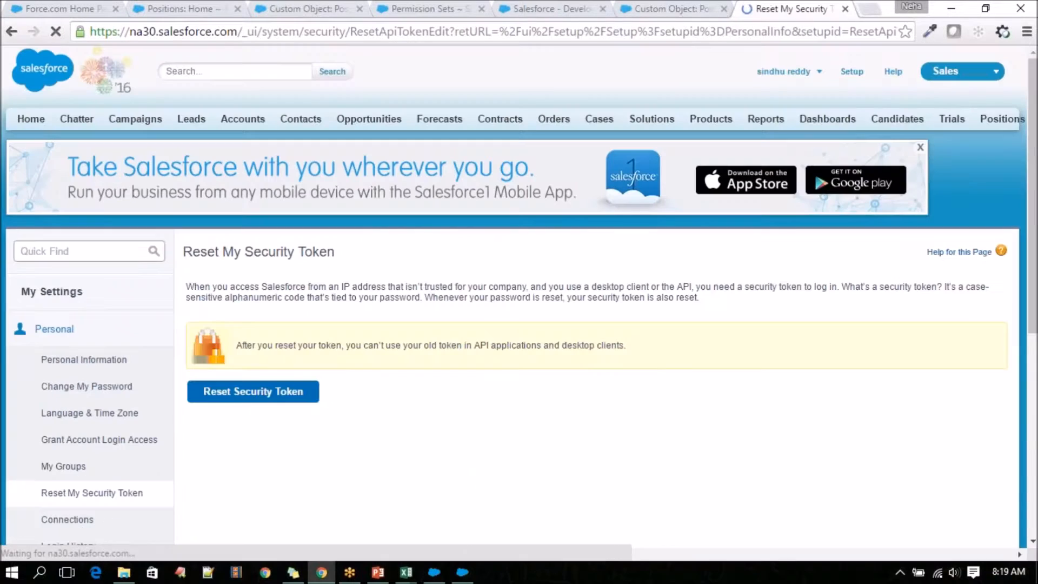
scroll(290, 421, "down", 2)
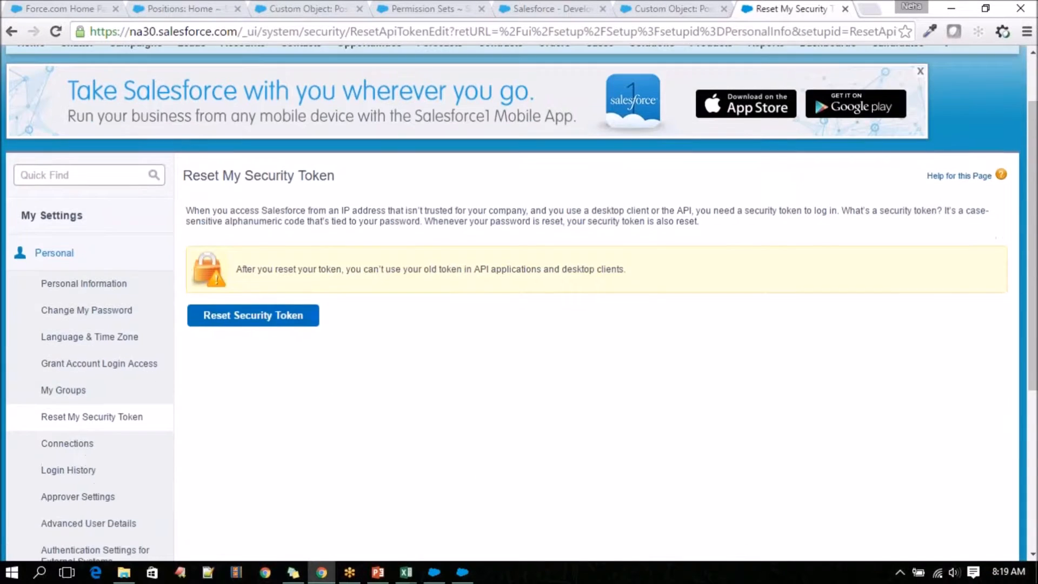
left_click(266, 319)
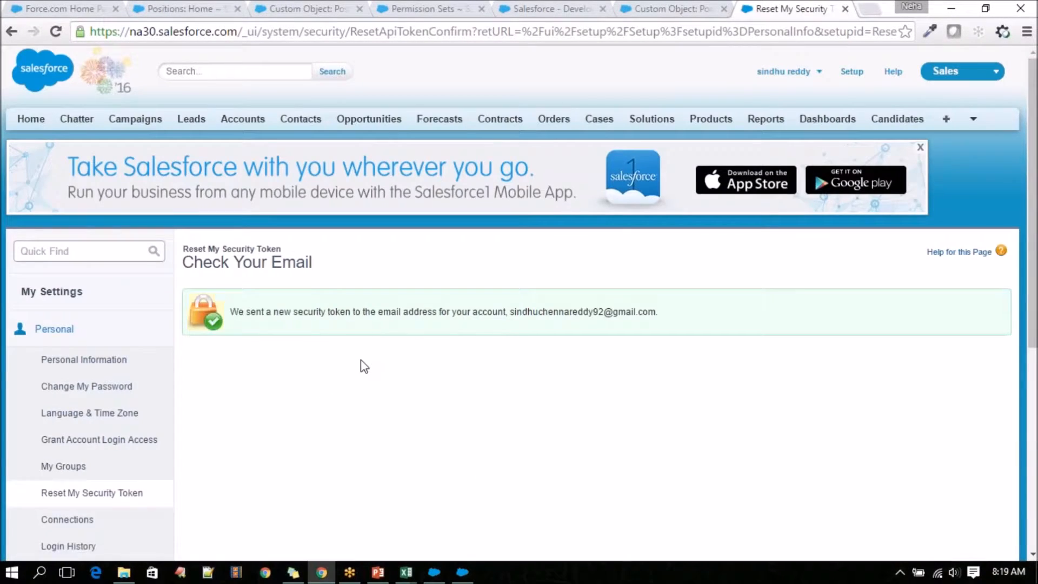
left_click_drag(511, 311, 673, 299)
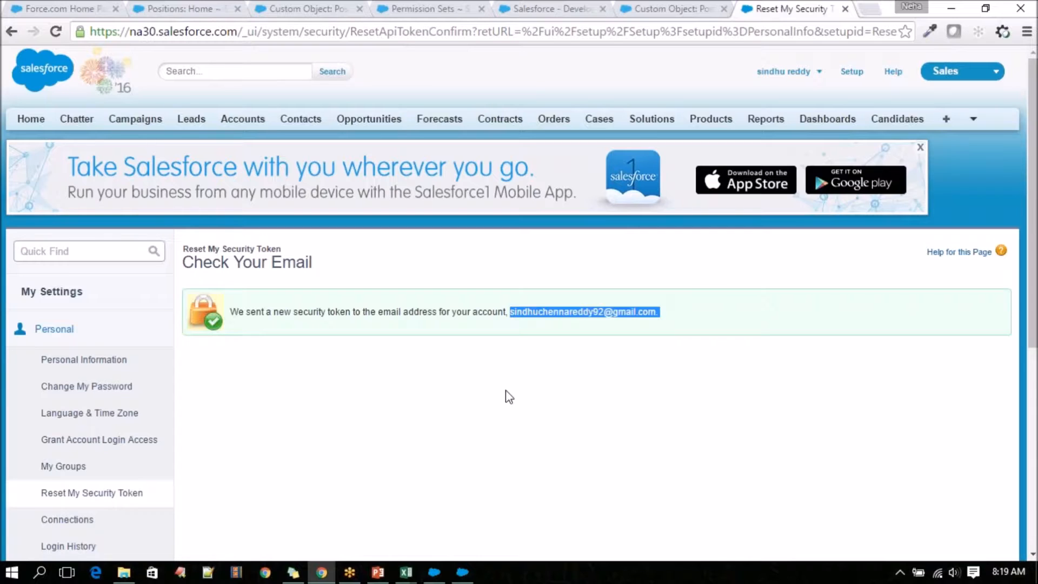
Switch to Data Loader, start an Insert operation and choose Password Authentication for the login.
left_click(467, 573)
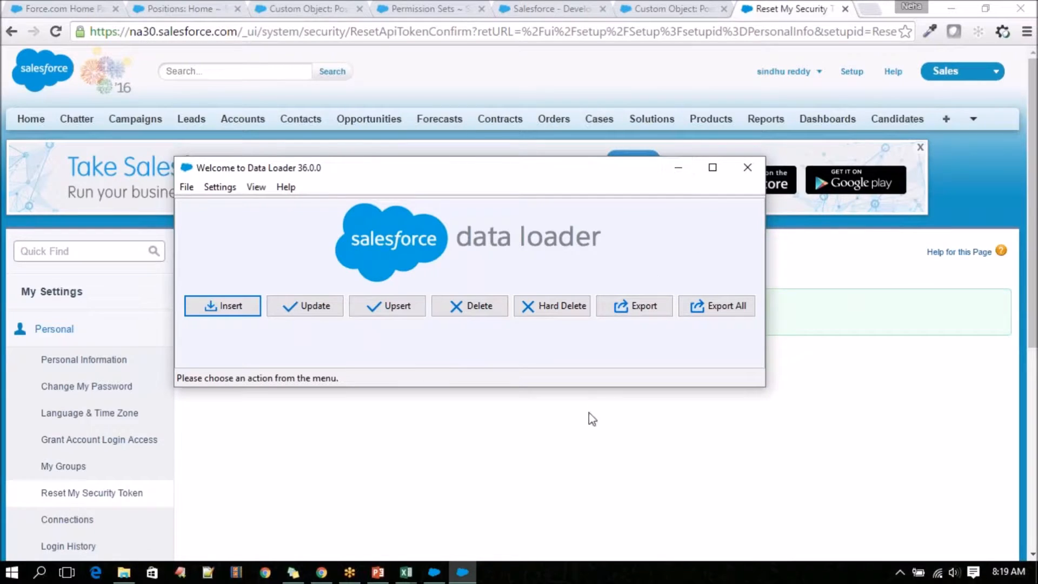
left_click(228, 311)
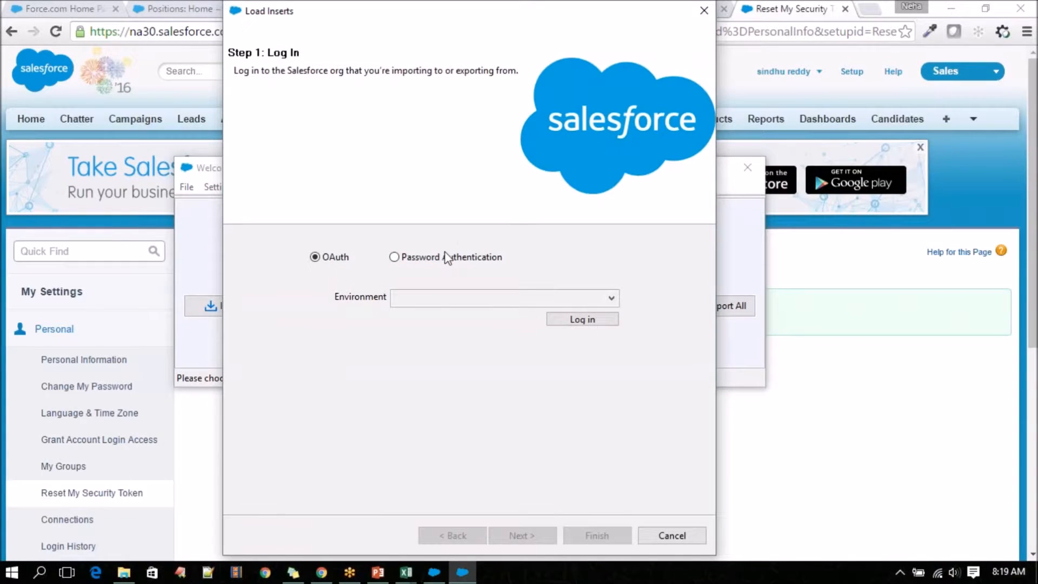
left_click(447, 257)
Replace the prefilled username in the Load Inserts login with the Salesforce account's username.
triple_click(454, 297)
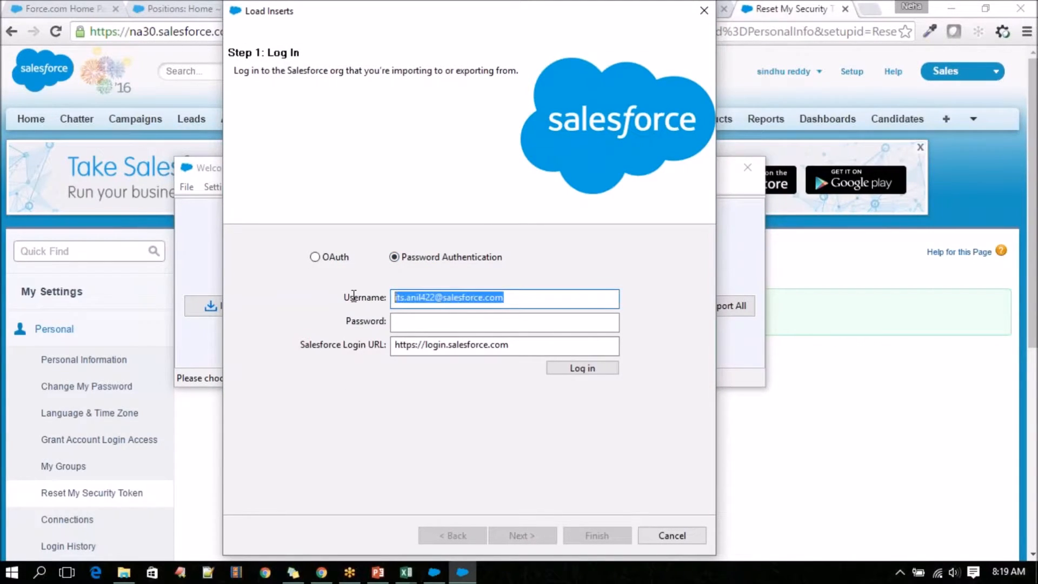
left_click(550, 14)
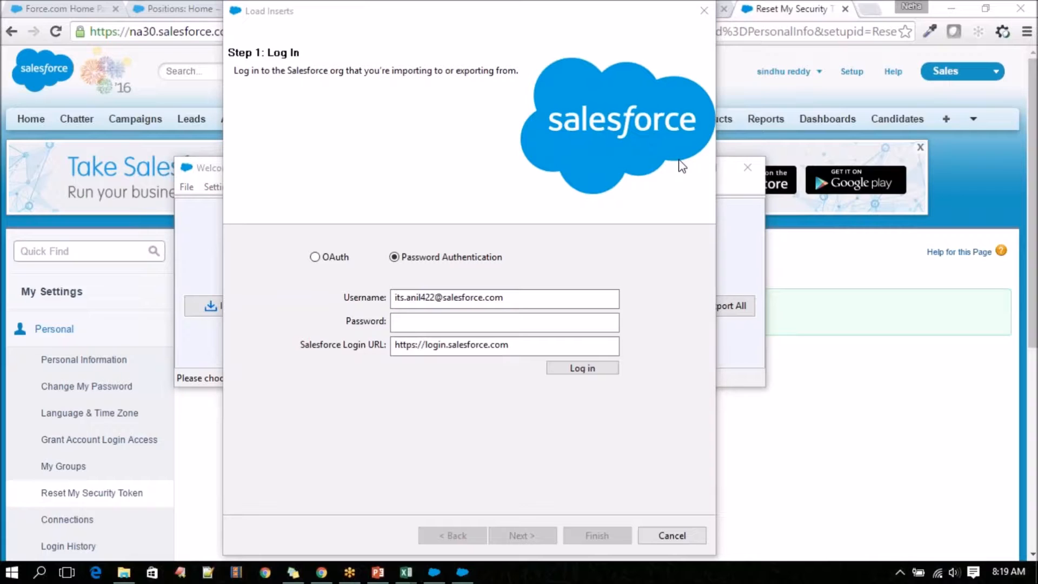
left_click(485, 303)
left_click_drag(515, 298, 351, 291)
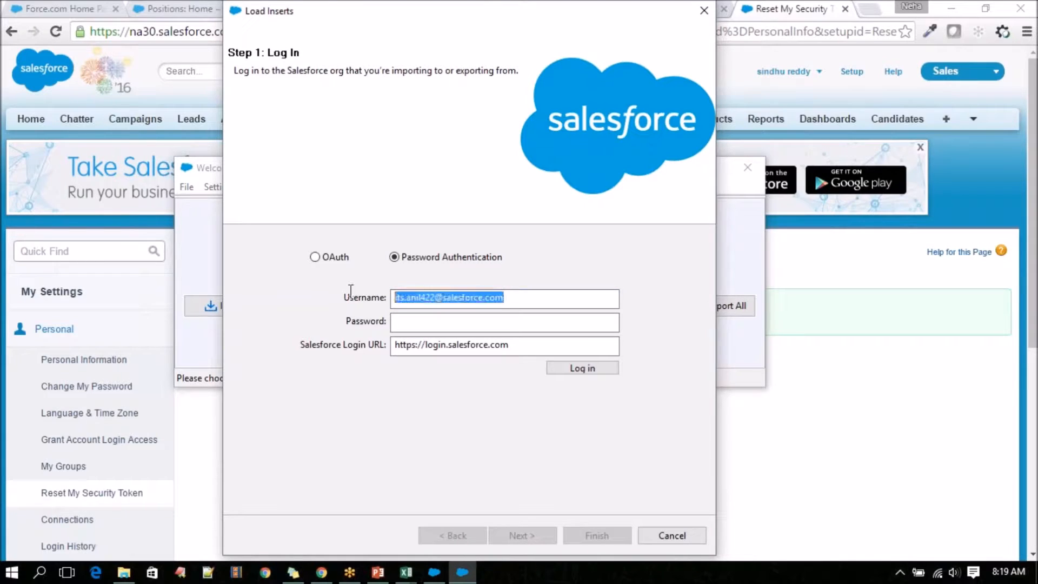
key("ctrl+v")
key("Tab")
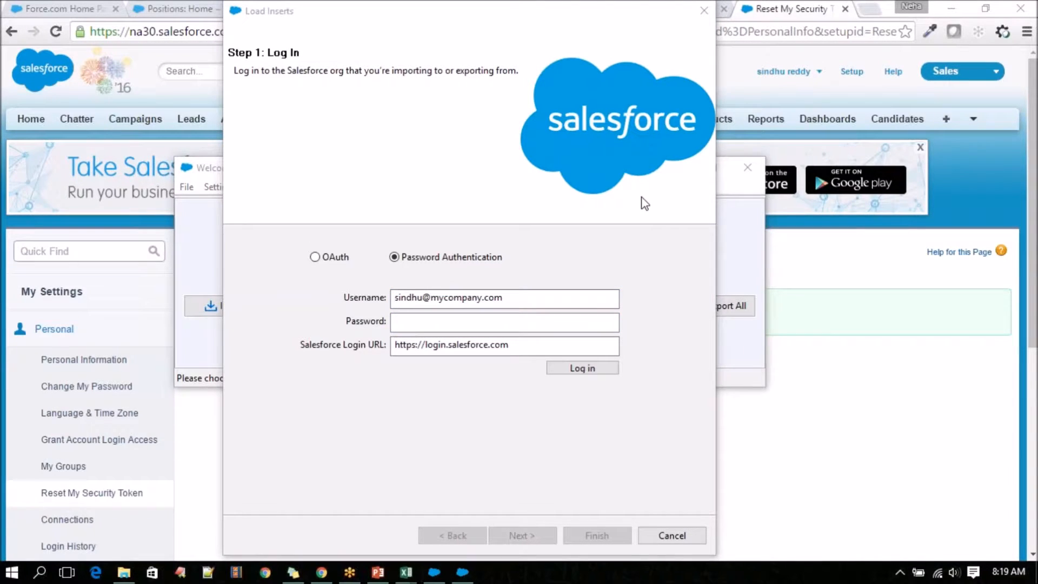
Enter the account password followed directly by the new security token in the password field, and log in.
left_click(449, 322)
key("ctrl+v")
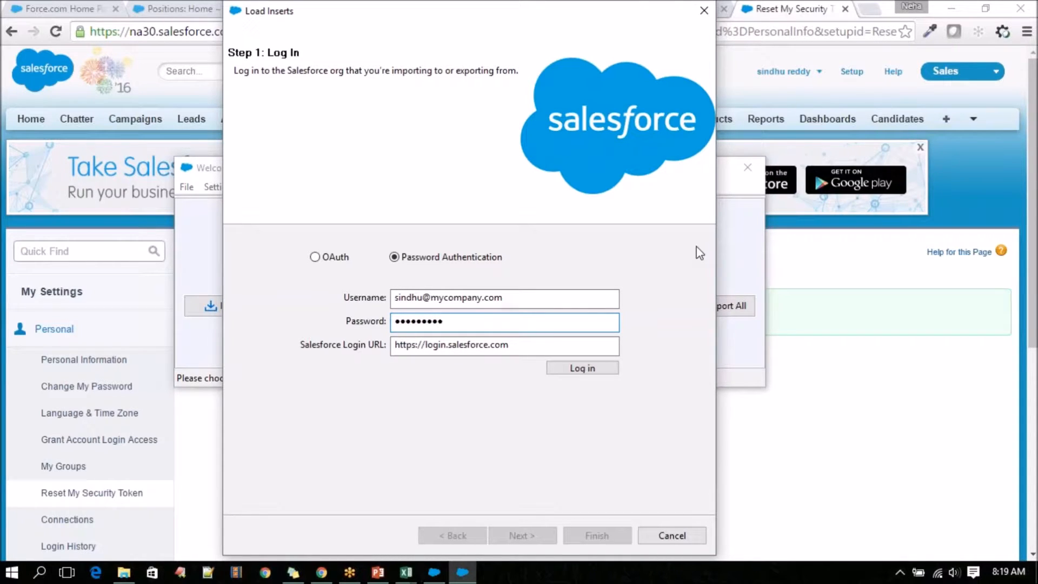
key("alt+Tab")
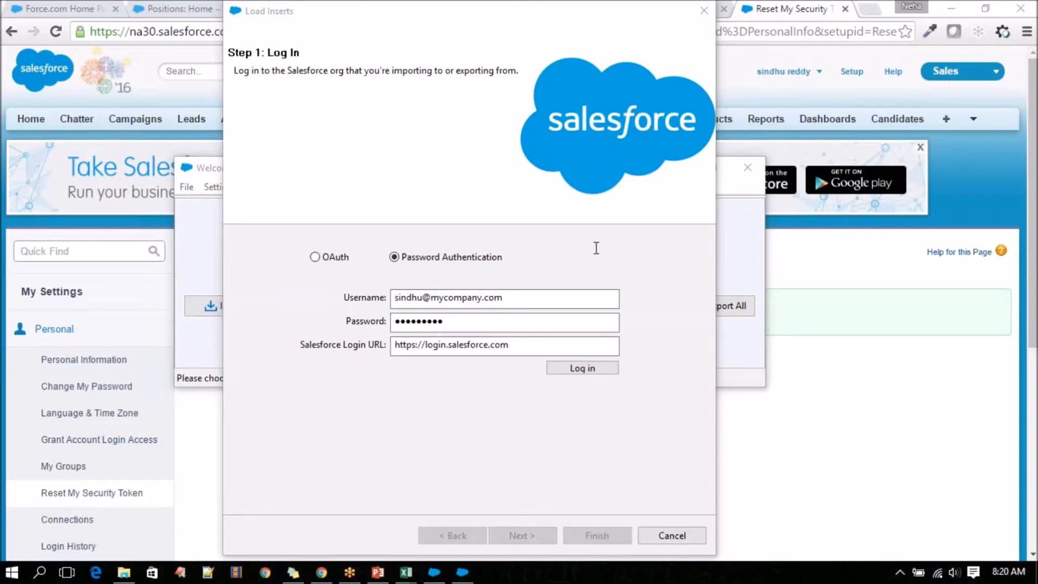
left_click(474, 319)
key("ctrl+v")
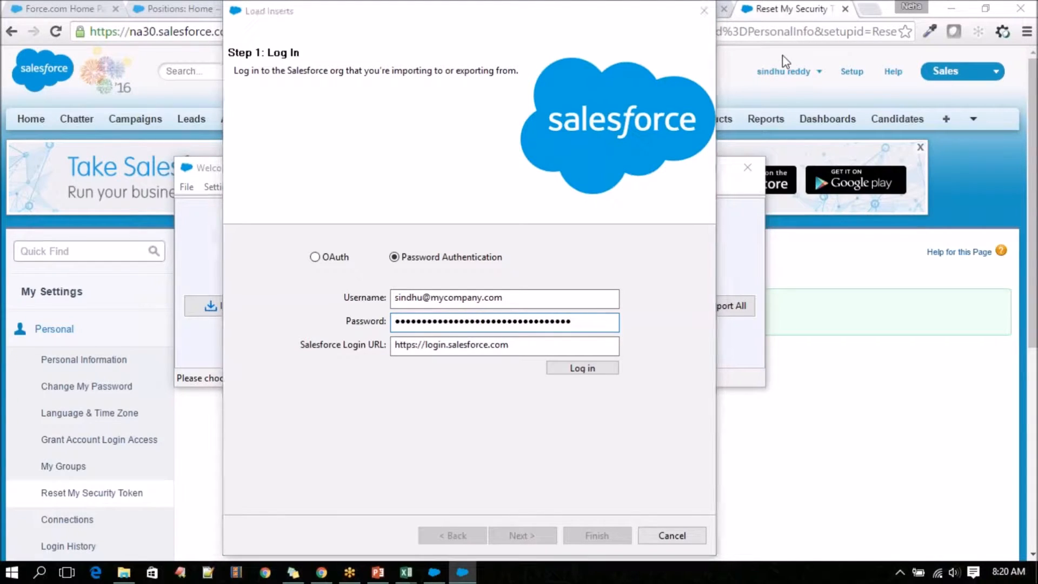
left_click(580, 369)
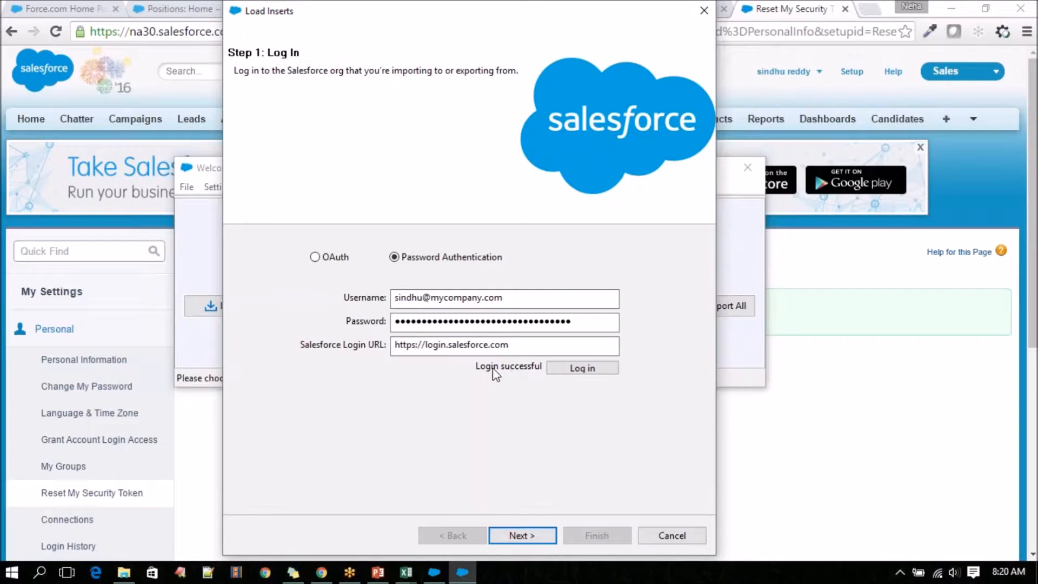
Continue to the data object selection and select Position (Position__c) as the Salesforce object.
left_click(522, 535)
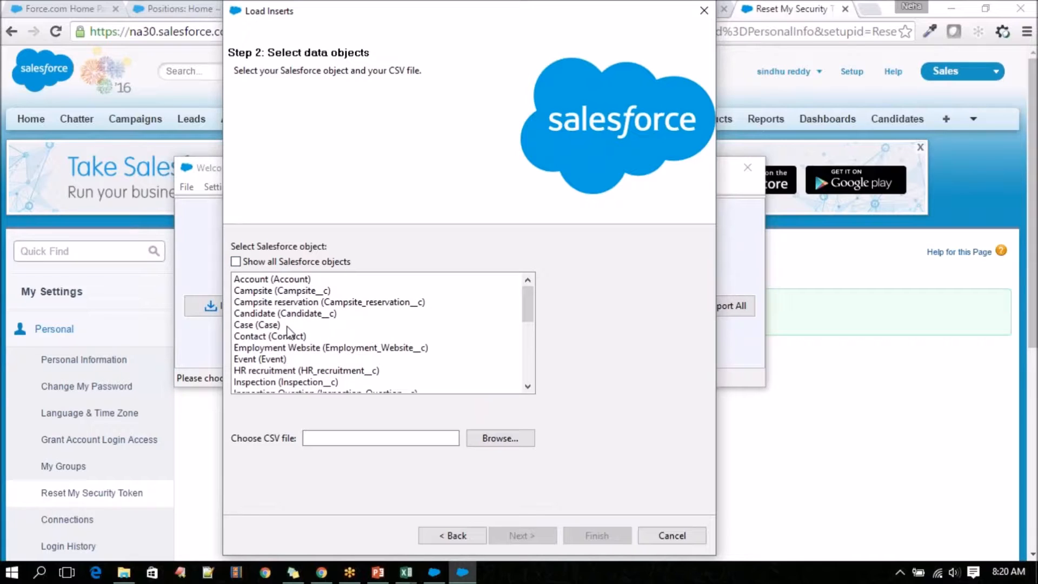
left_click(299, 347)
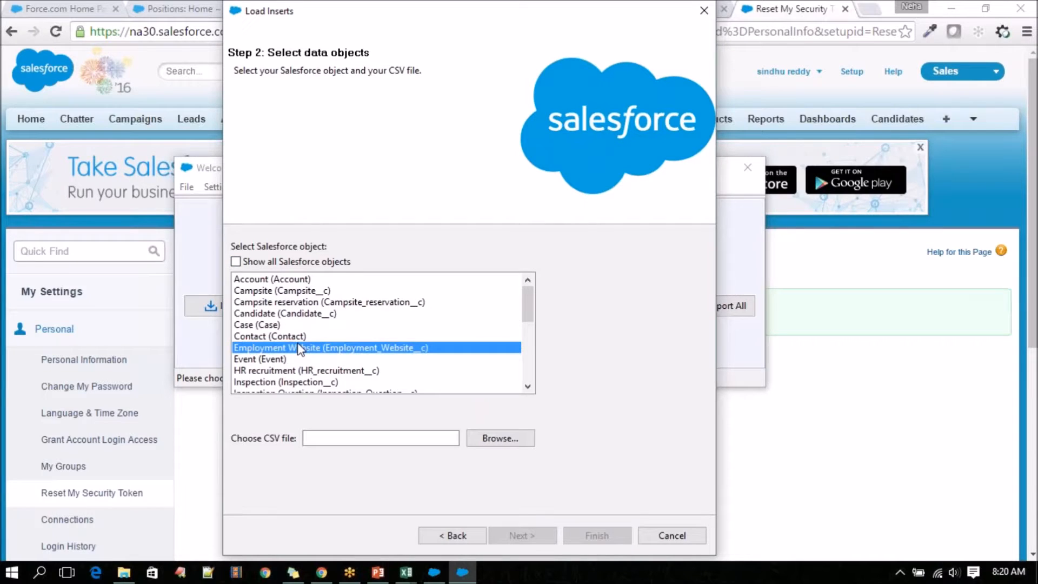
key("Down")
key("Down")
key("Down")
key("Down")
key("Down")
key("Down")
key("Down")
key("Down")
key("Down")
key("Down")
key("Down")
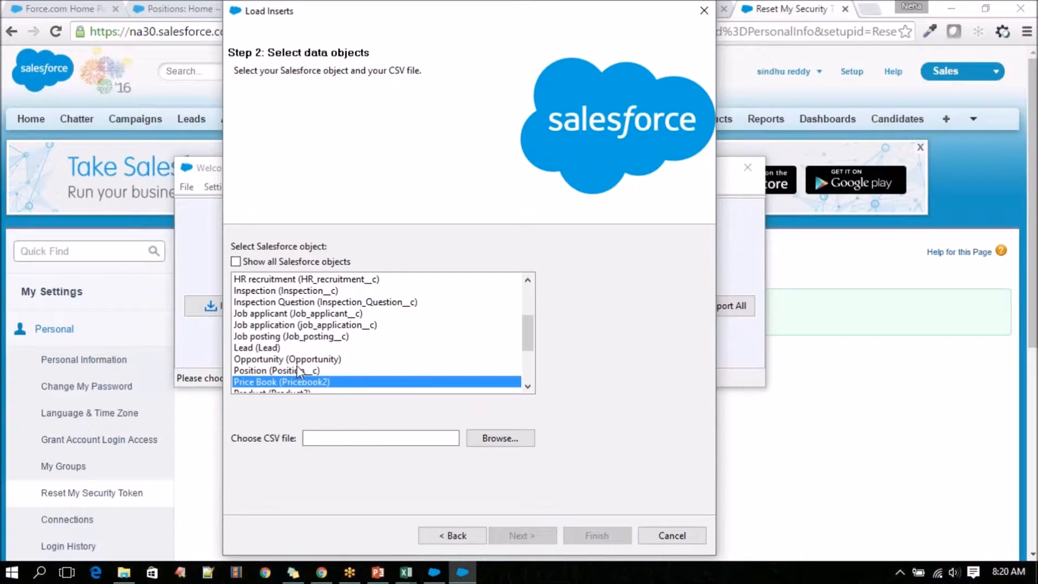
left_click(298, 368)
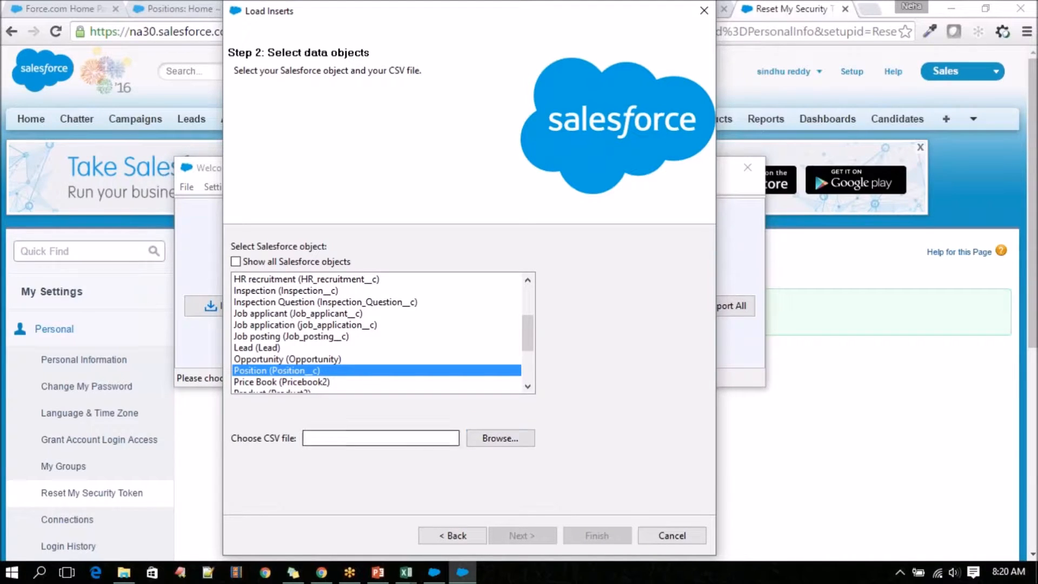
Choose PositionInsert from the RecruitingApp-9_0 folder inside Desktop's Salesforce Training folder as the CSV file.
left_click(505, 440)
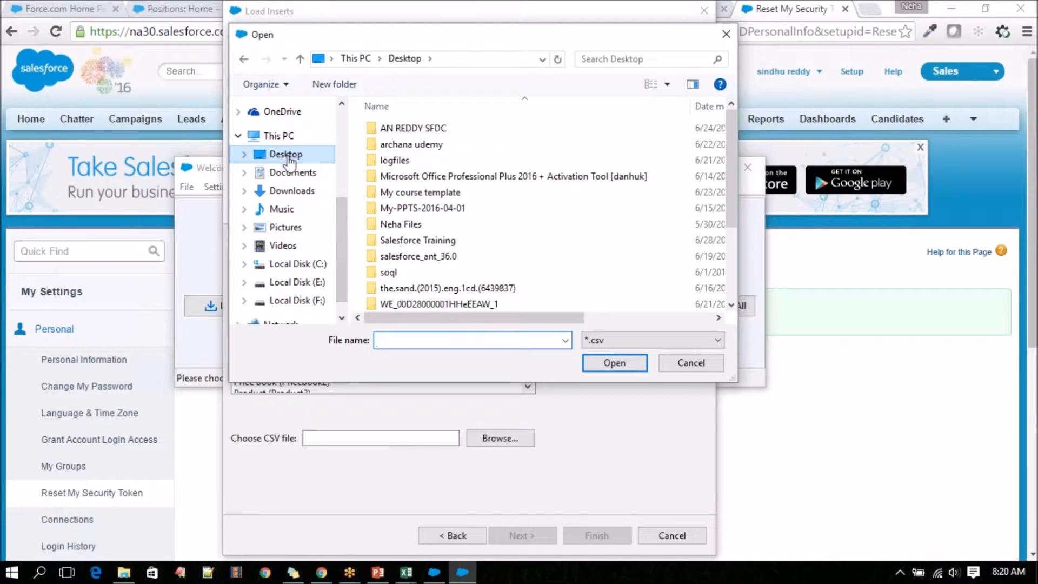
double_click(447, 240)
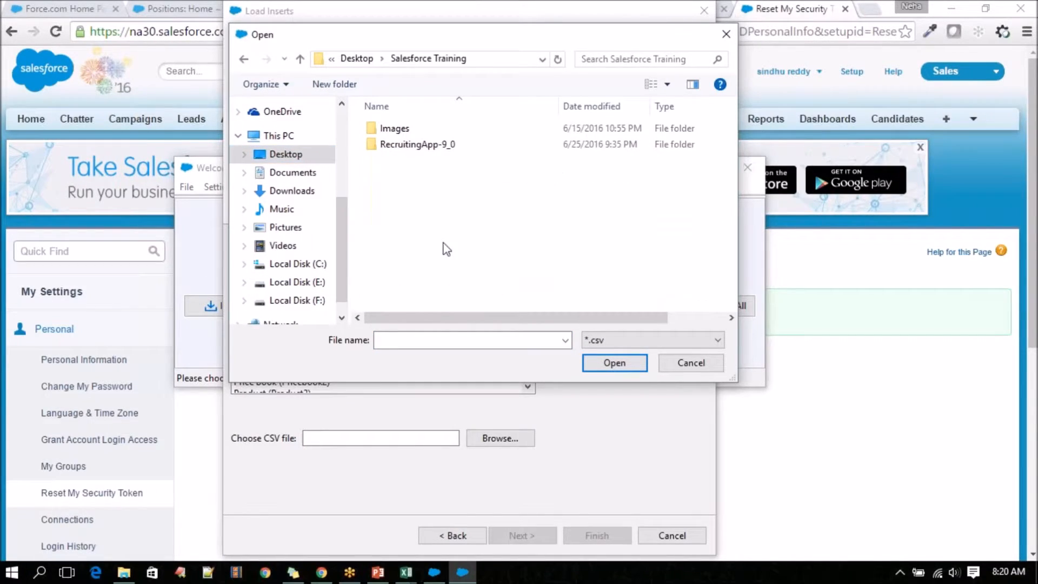
double_click(448, 149)
double_click(454, 128)
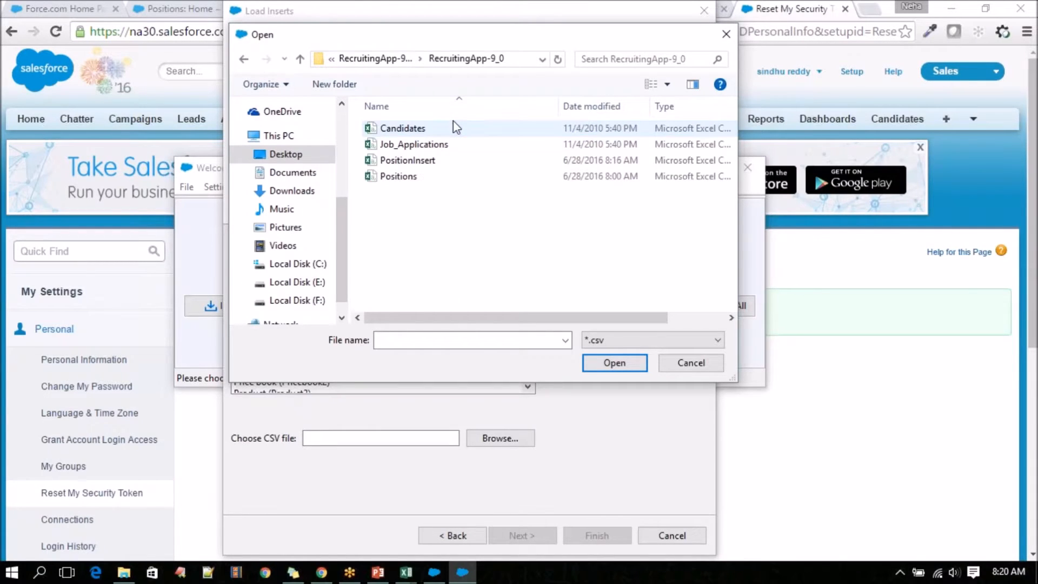
left_click(432, 163)
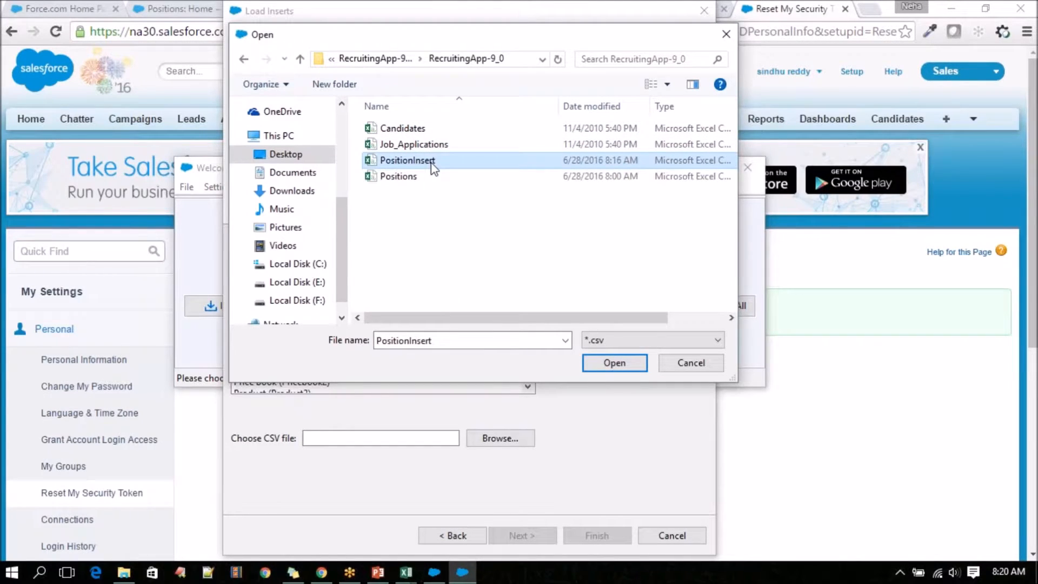
left_click(611, 364)
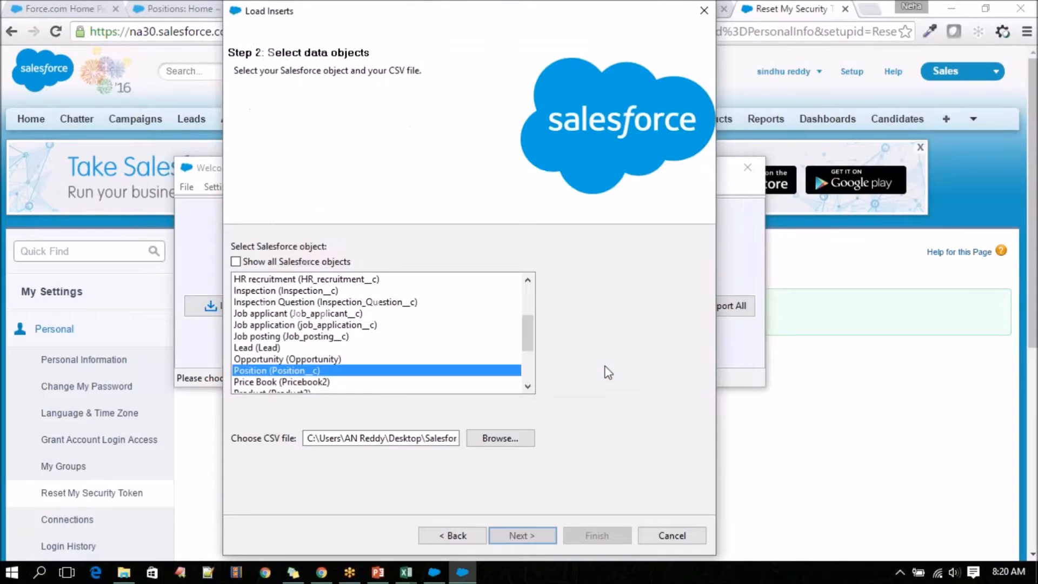
Continue to the field mapping stage, open the dialog for creating a map, and move it clear of the wizard's current mapping list.
left_click(543, 536)
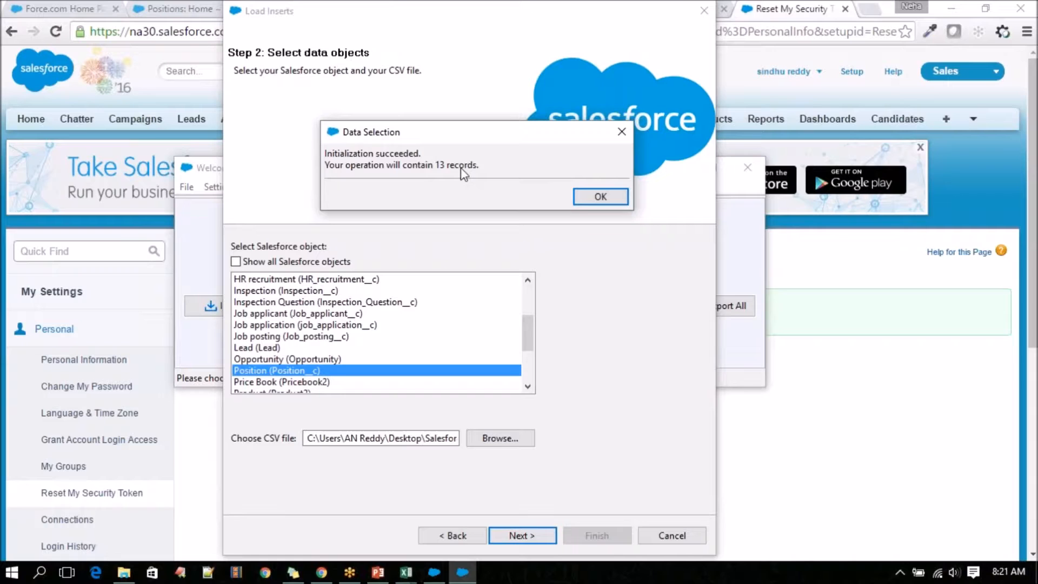
left_click(601, 195)
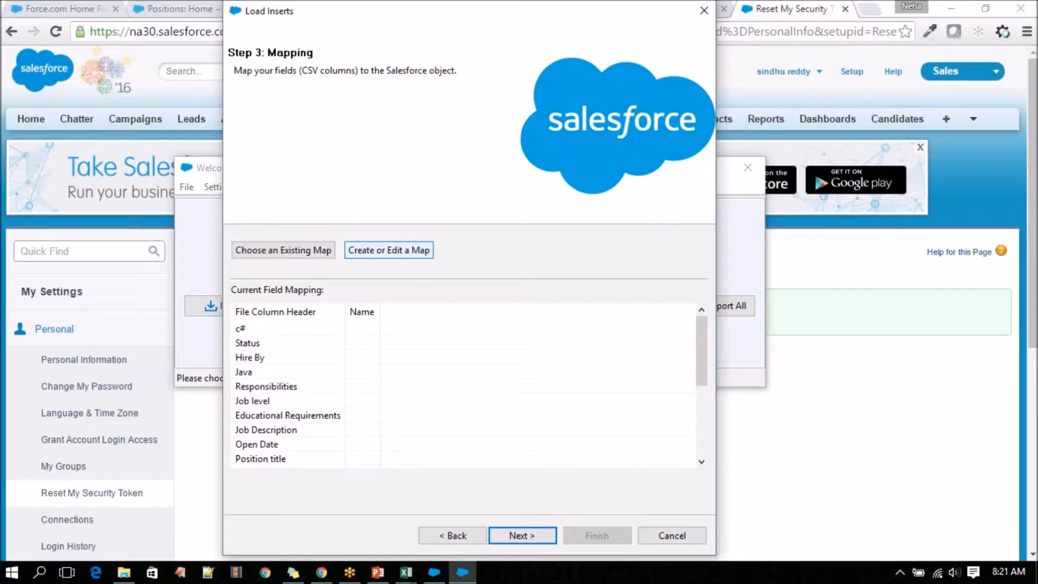
left_click(390, 252)
left_click_drag(357, 79, 654, 100)
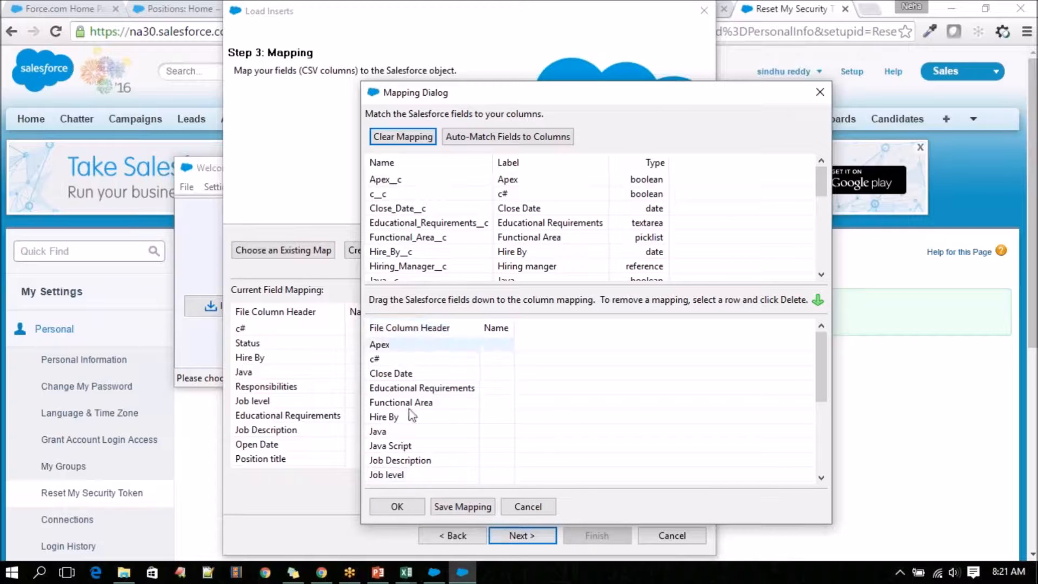
Switch to the PositionInsert workbook in Excel, examine its column headers in row 1, and return to the Data Loader mapping dialog.
left_click(409, 574)
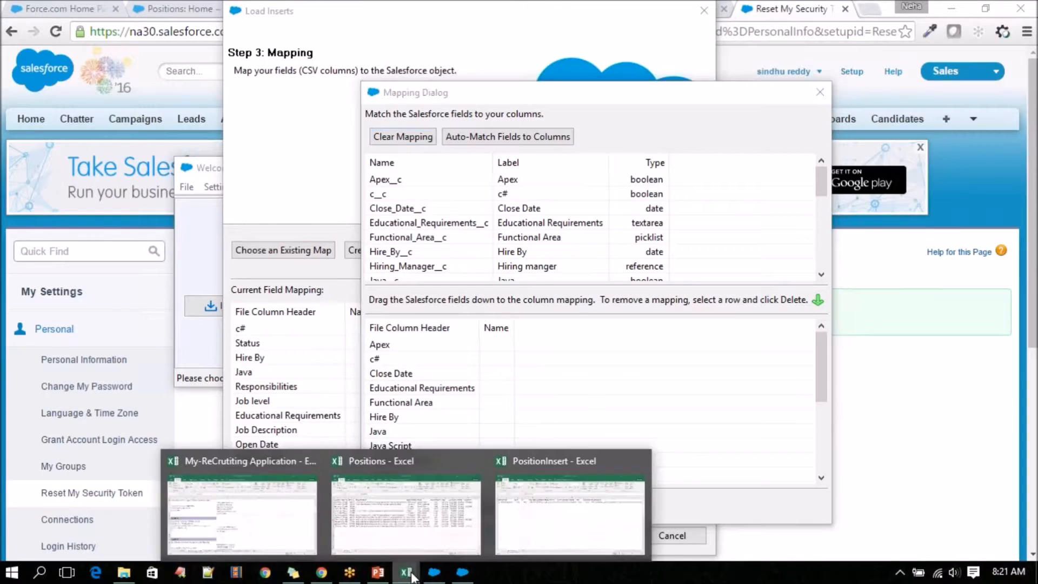
left_click(519, 510)
left_click_drag(127, 178, 774, 176)
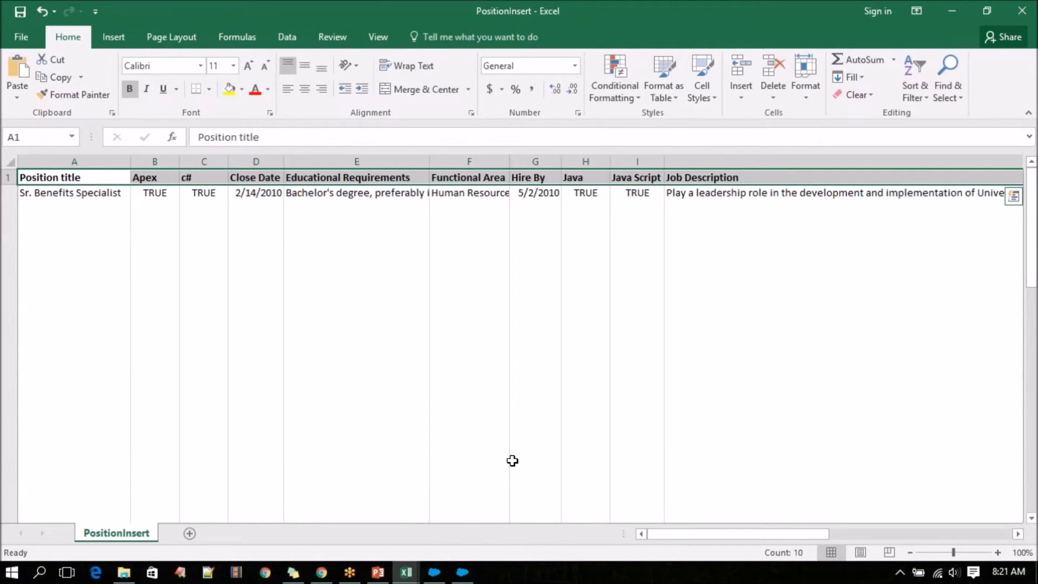
left_click(463, 572)
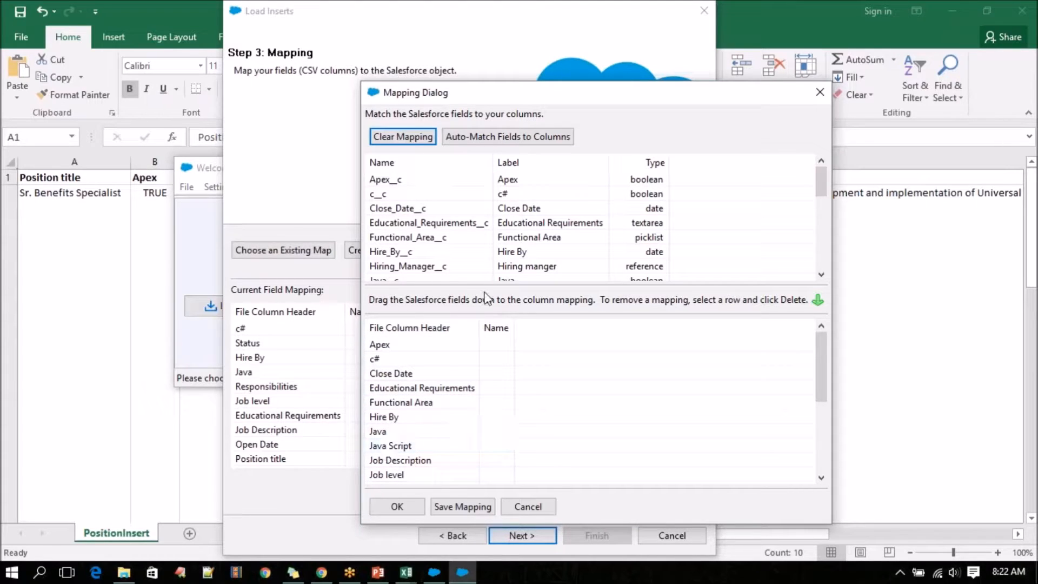
Map the Salesforce field Apex__c to the Apex column and c__c to the c# column.
left_click(518, 184)
left_click_drag(519, 187, 501, 344)
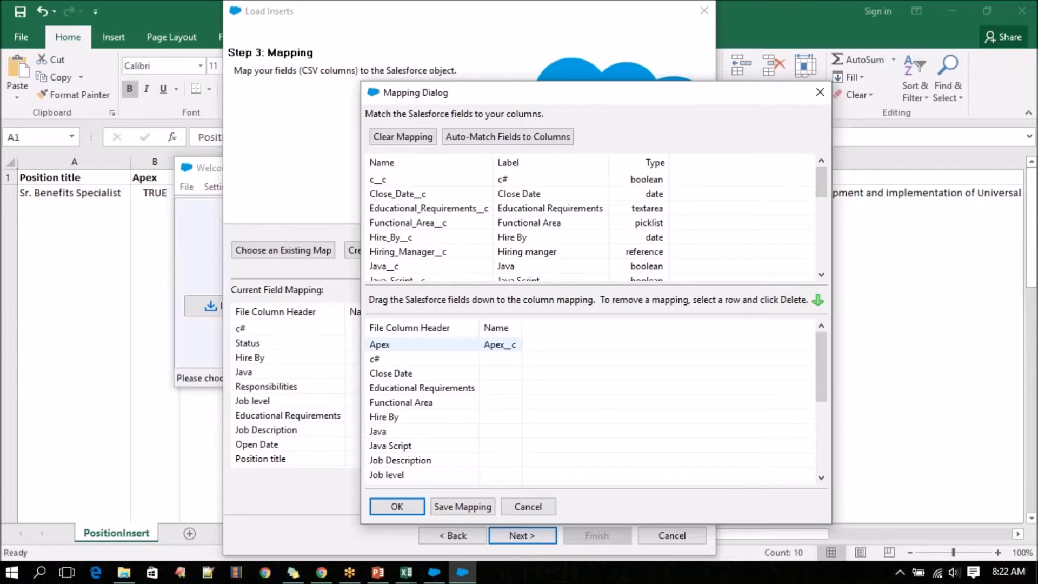
left_click(515, 180)
left_click_drag(515, 179, 506, 372)
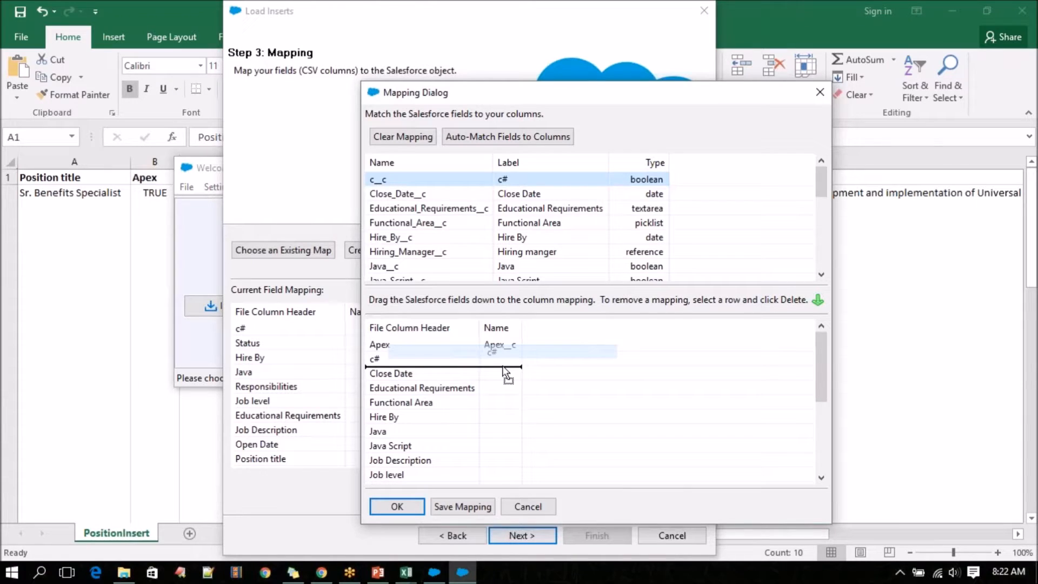
left_click_drag(506, 372, 506, 372)
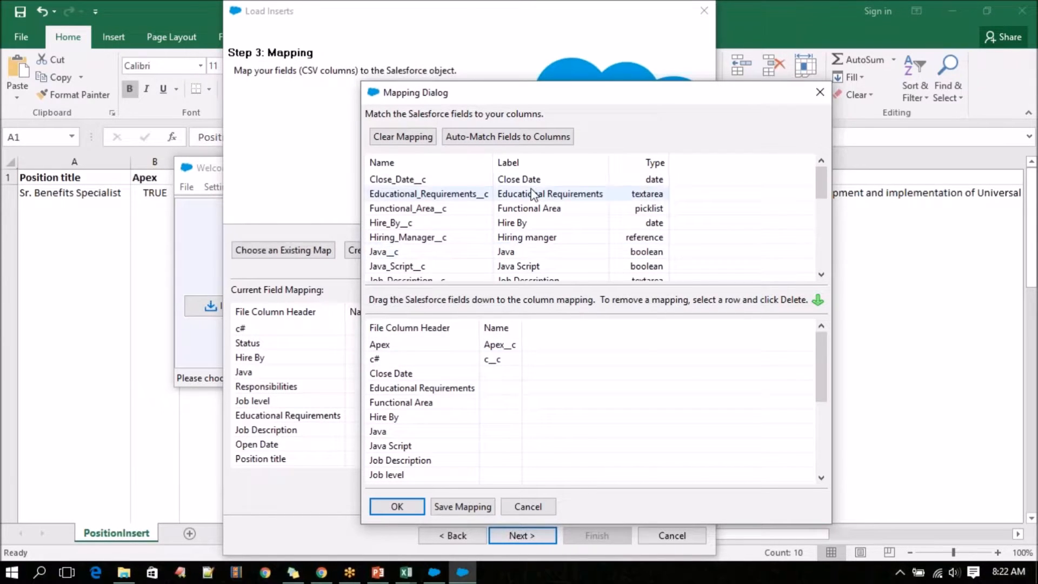
Map Close_Date__c to the Close Date column and Educational_Requirements__c to the Educational Requirements column.
left_click_drag(528, 179, 516, 381)
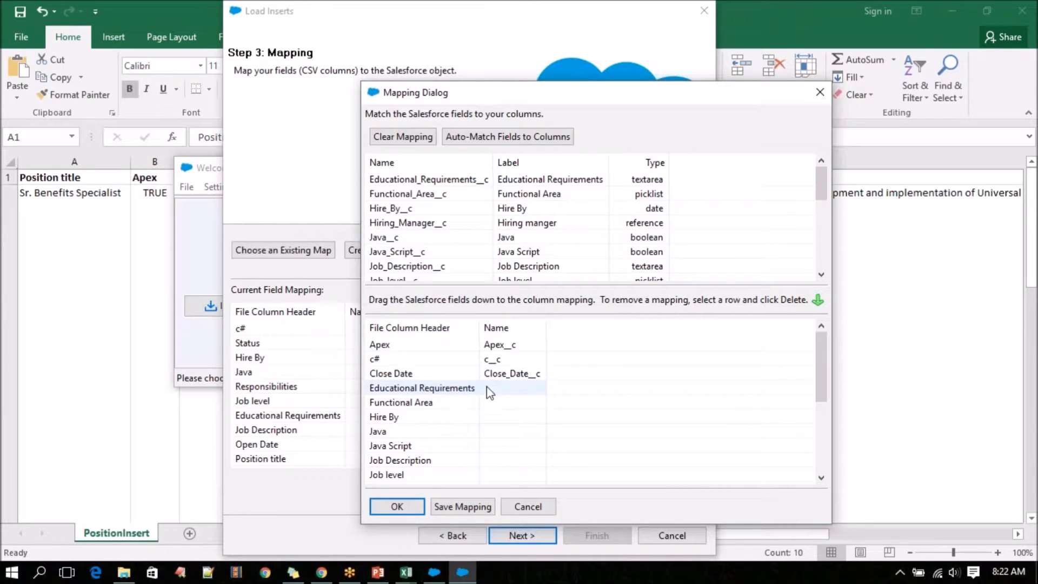
left_click(533, 182)
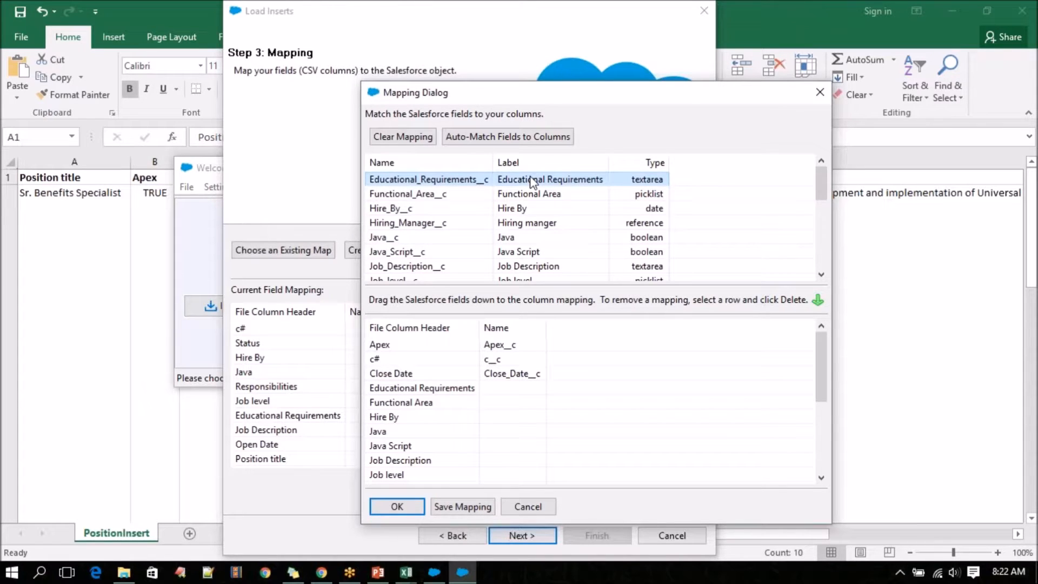
left_click_drag(527, 184, 511, 388)
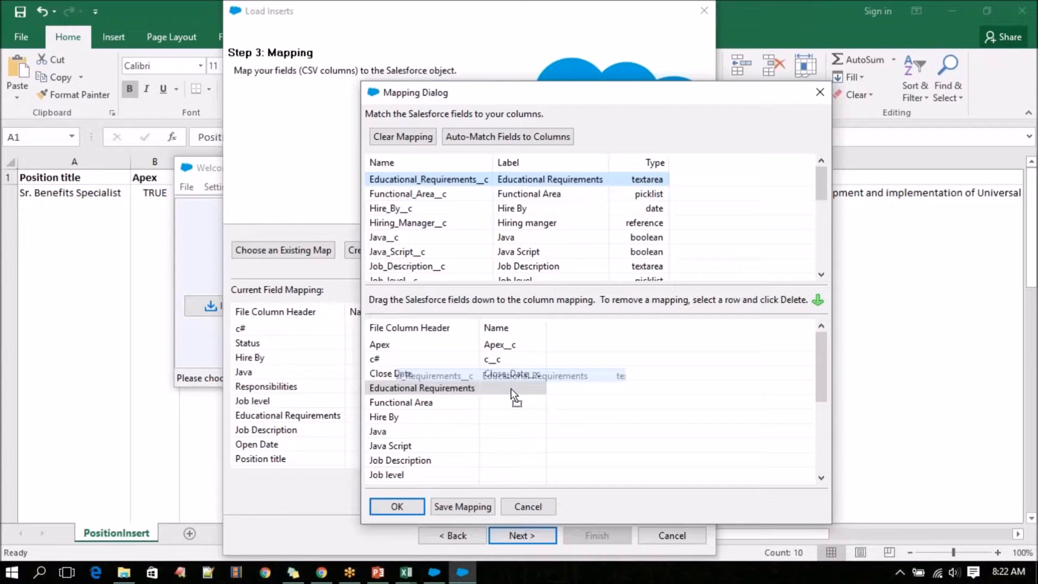
left_click_drag(511, 388, 511, 388)
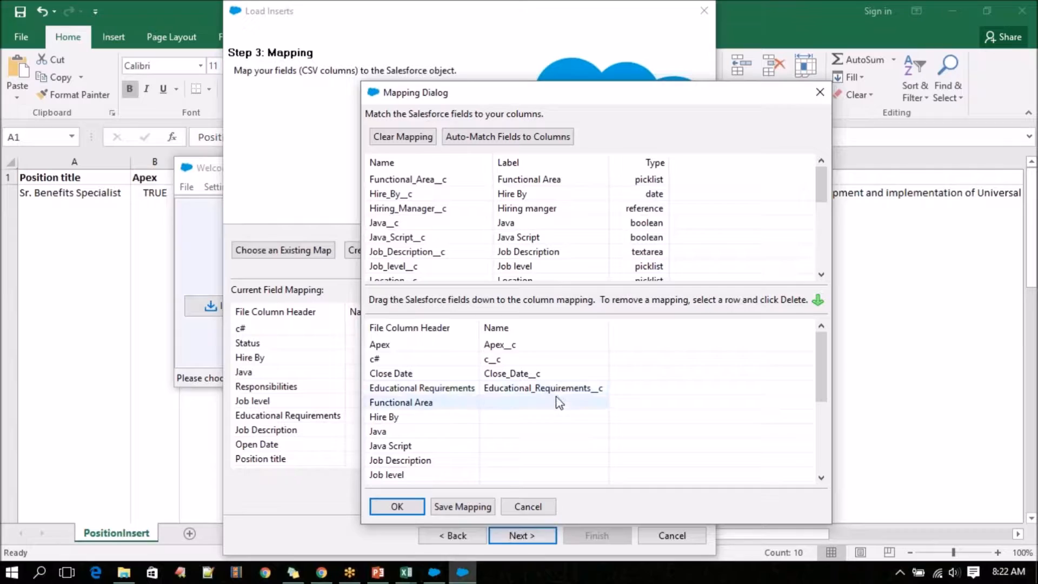
Auto-match the remaining Salesforce fields to the CSV columns and review the whole mapping list.
left_click(500, 137)
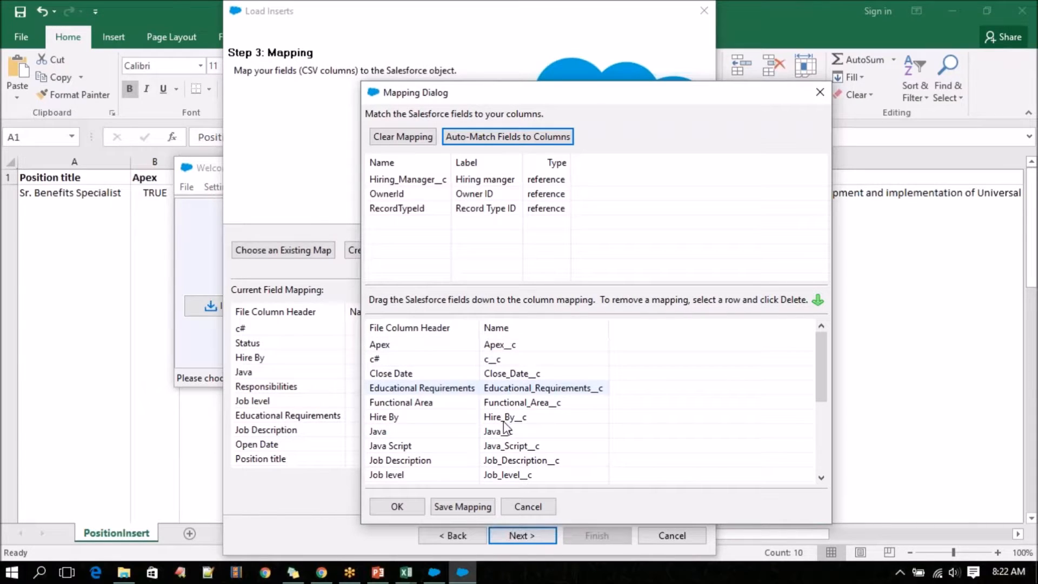
scroll(513, 387, "down", 4)
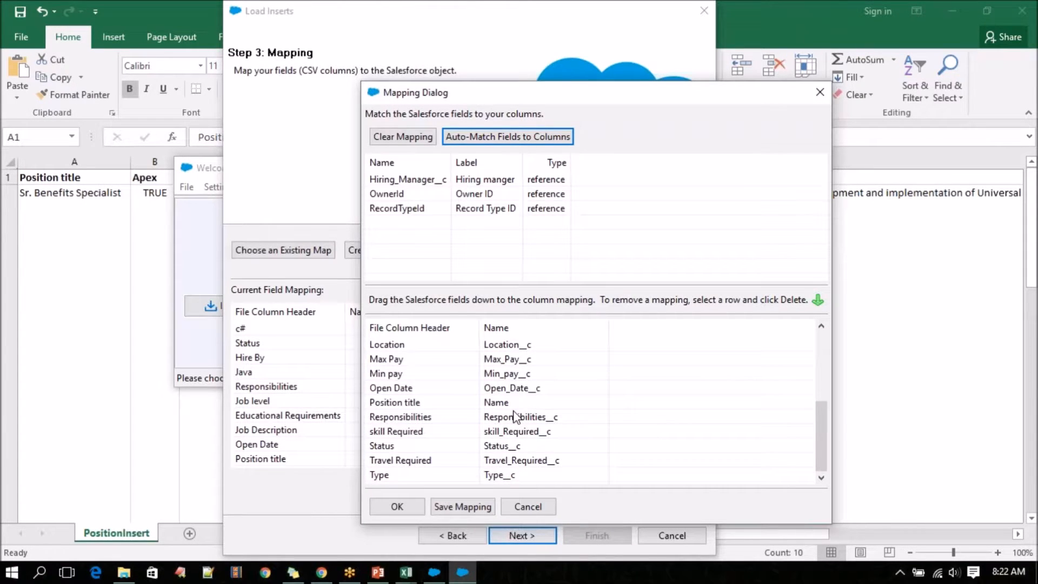
scroll(514, 416, "up", 4)
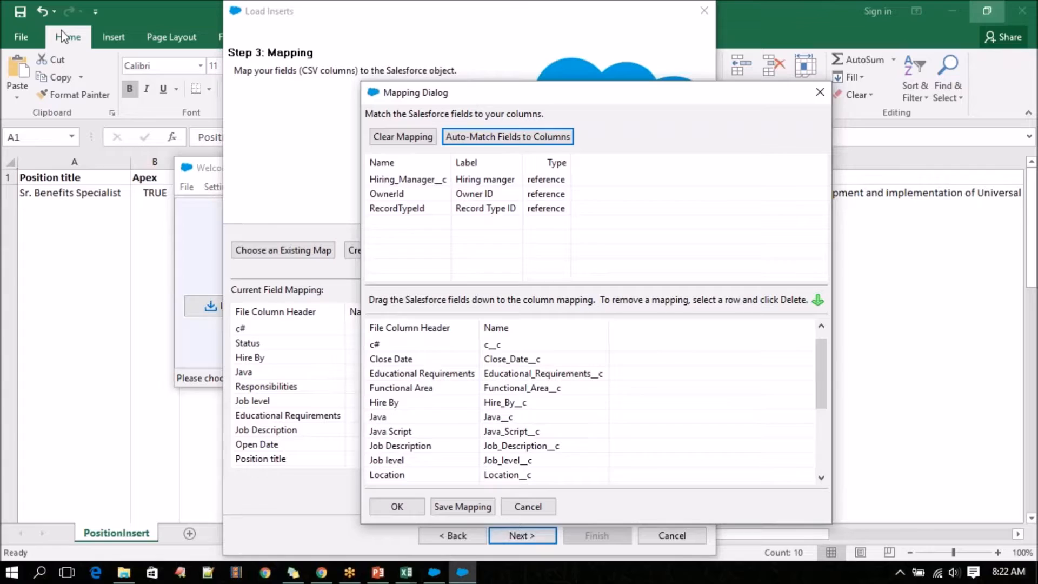
scroll(511, 478, "down", 3)
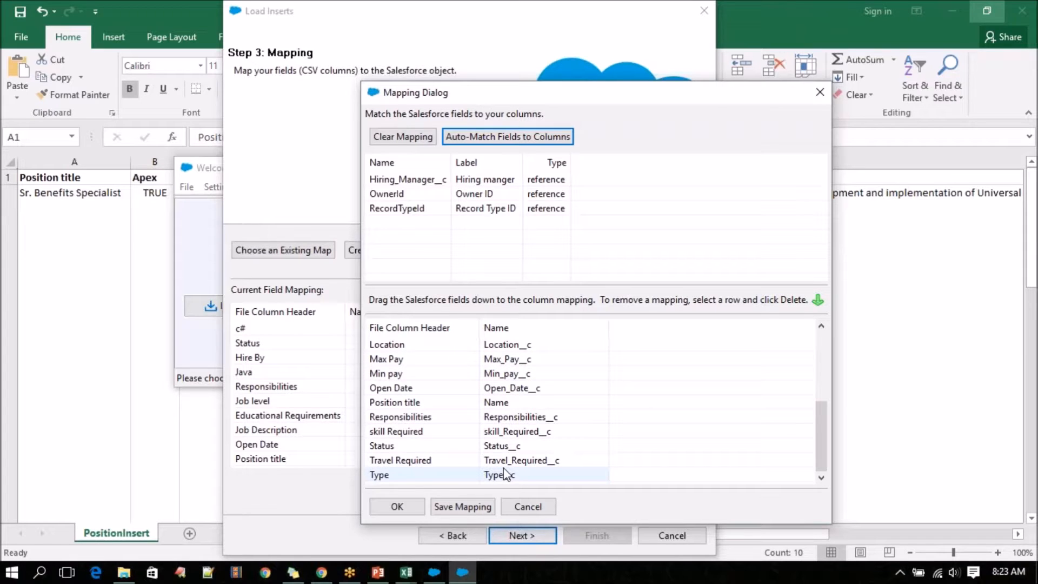
scroll(505, 474, "up", 4)
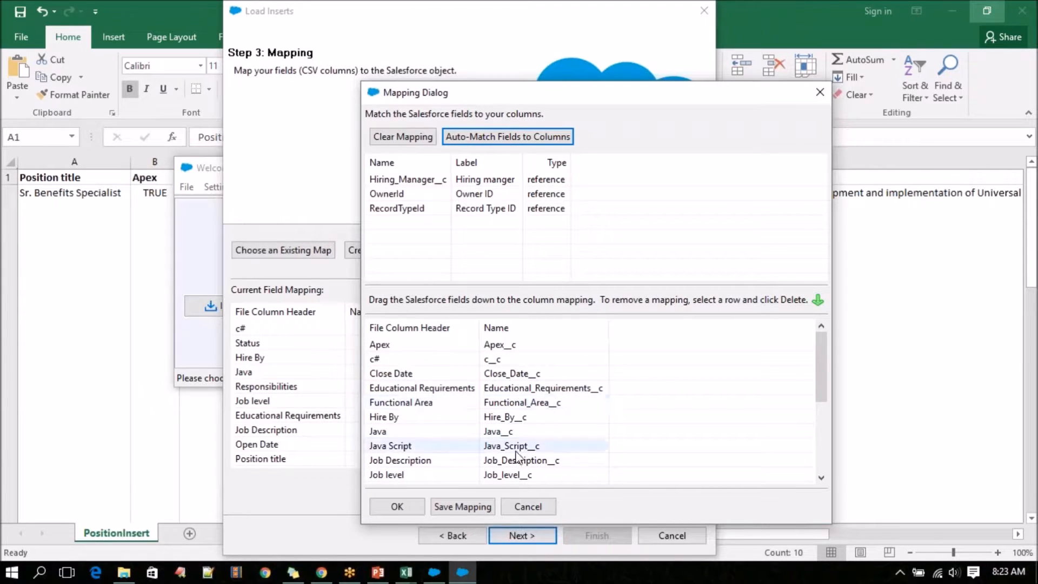
scroll(413, 457, "down", 4)
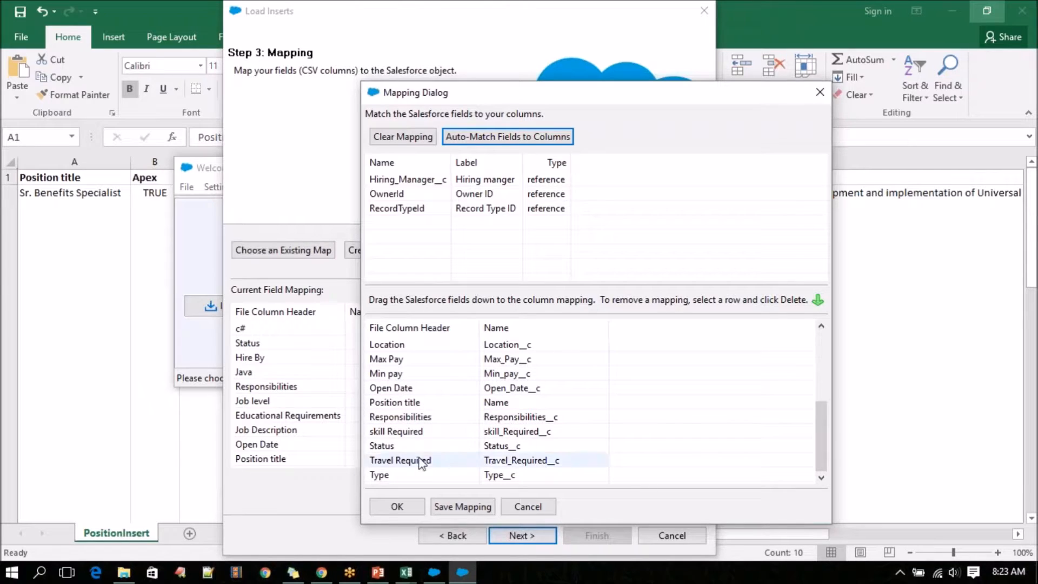
Compare the mapping with the Positions workbook's headers in Excel and the Position object's custom field list in Chrome, returning to Data Loader.
left_click(406, 573)
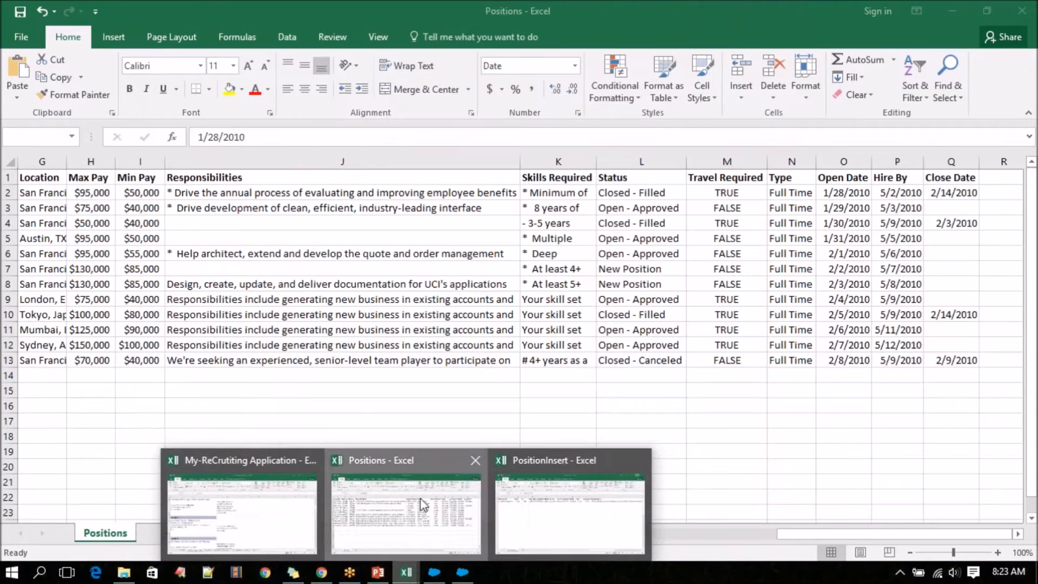
left_click(423, 504)
left_click(287, 180)
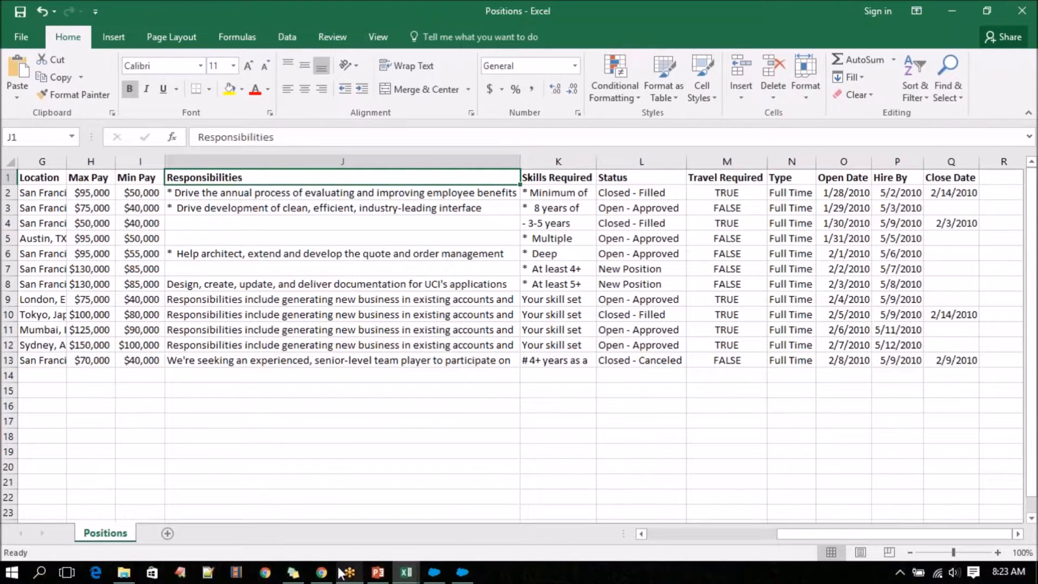
left_click(321, 572)
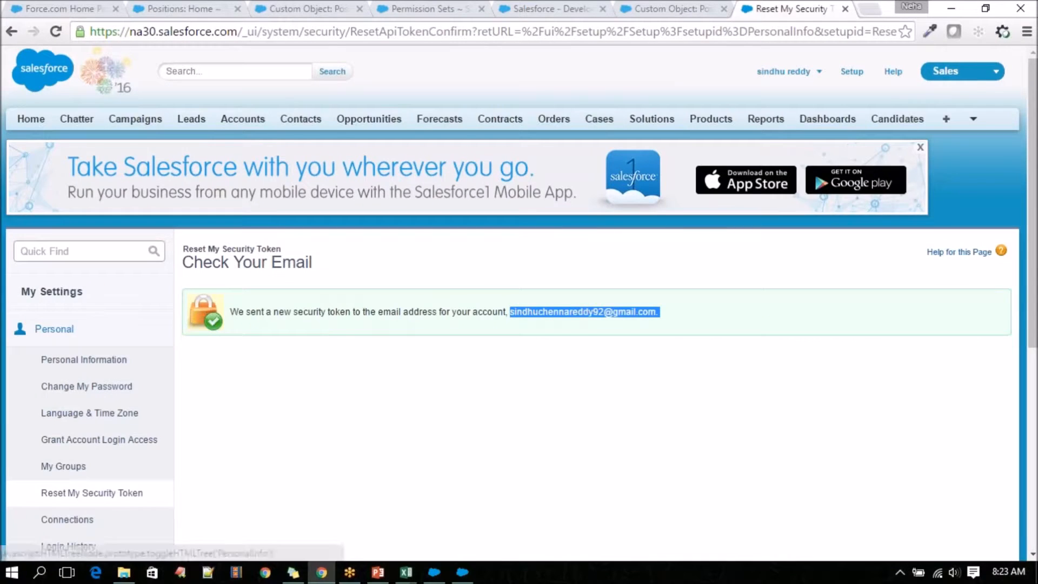
left_click(322, 9)
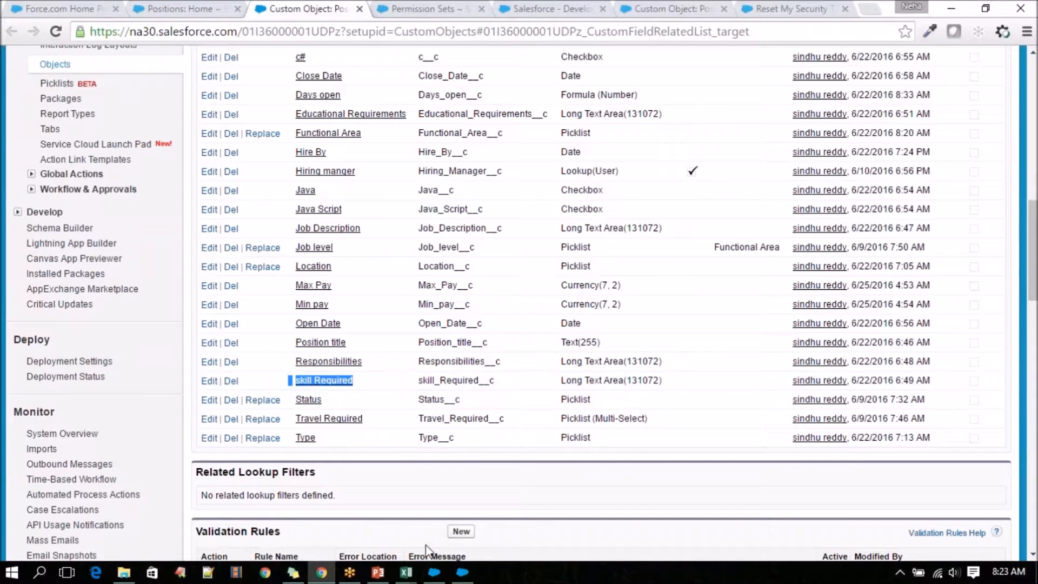
left_click(462, 572)
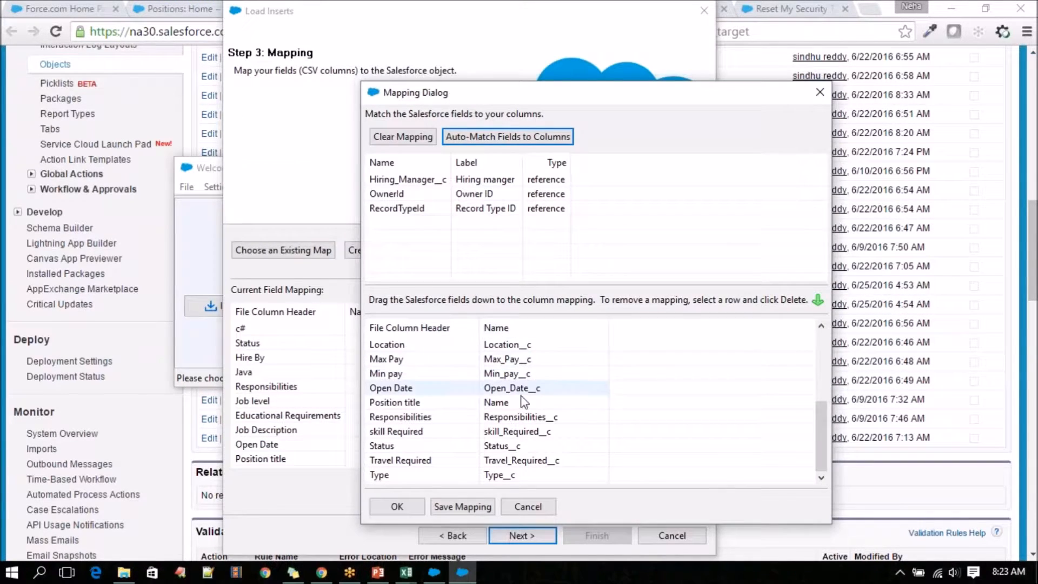
scroll(522, 419, "up", 4)
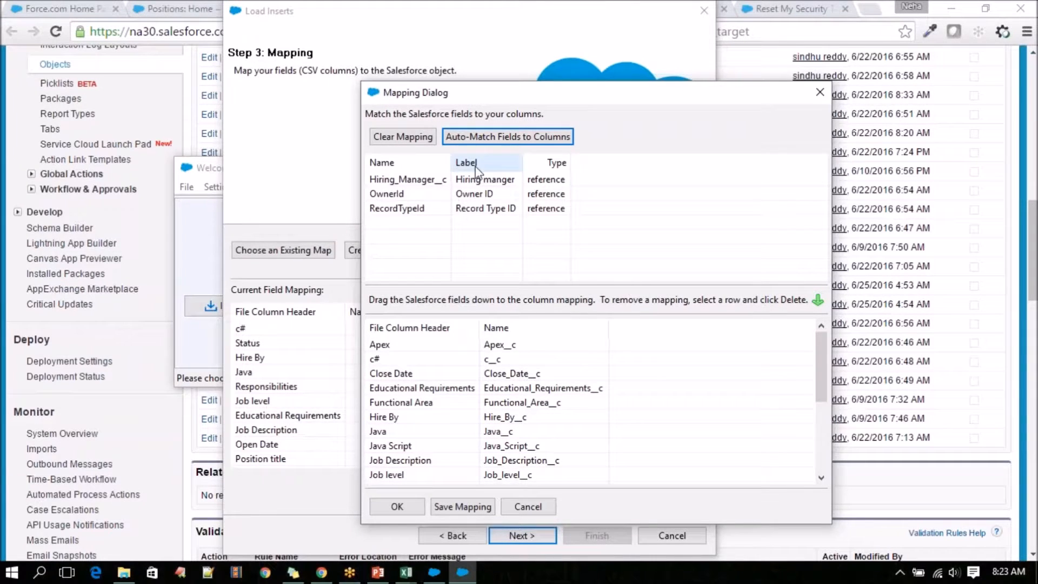
left_click(550, 17)
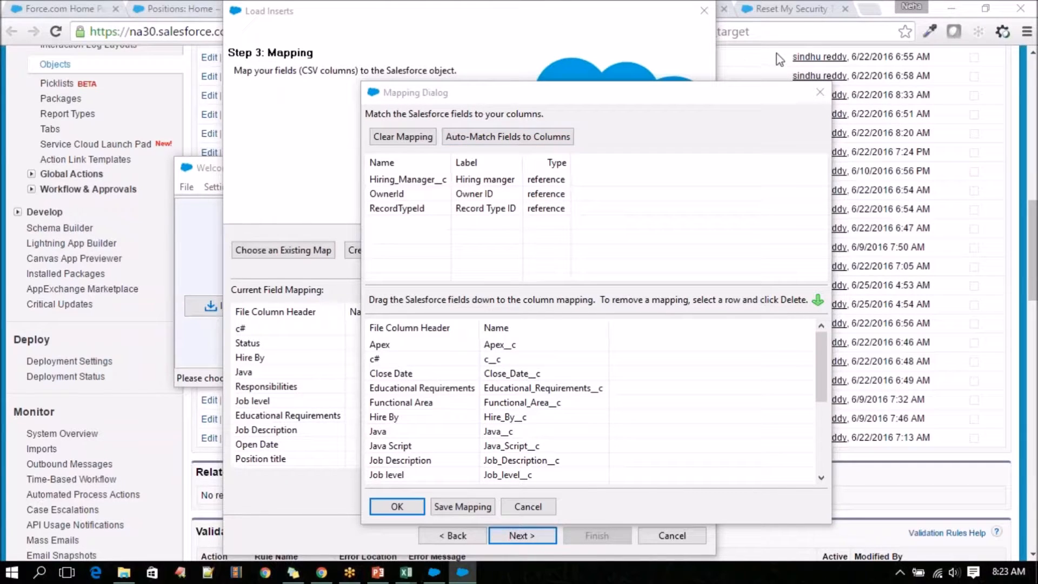
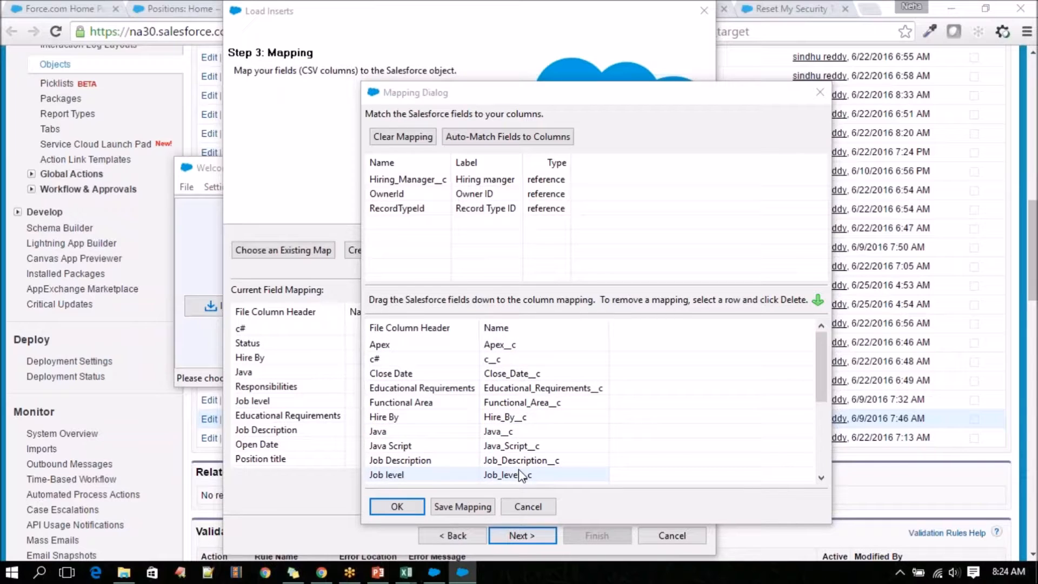
Accept the field mapping, review the current column-to-field pairs, and proceed to the finish step.
left_click(408, 509)
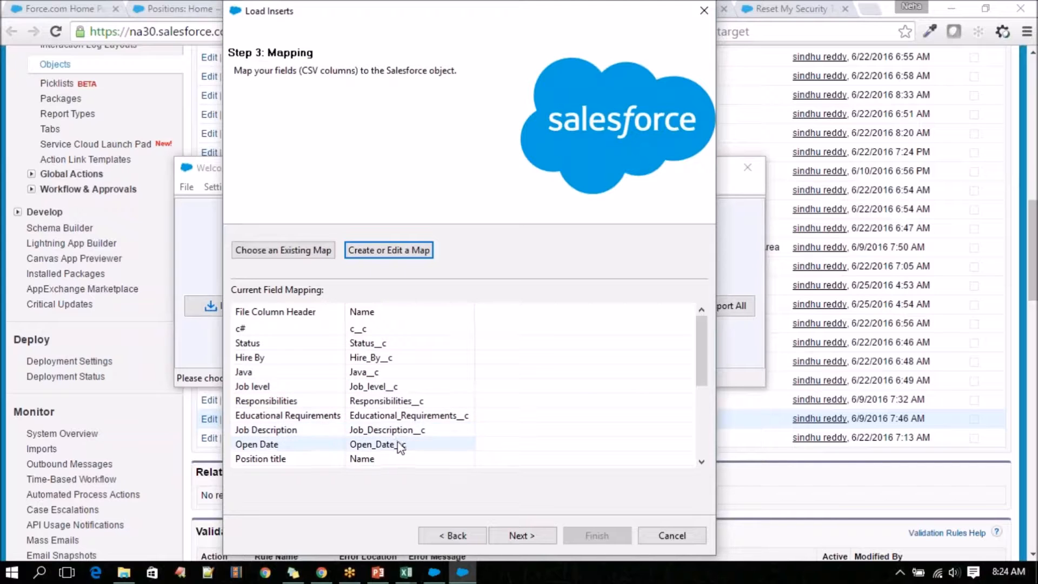
scroll(398, 448, "down", 4)
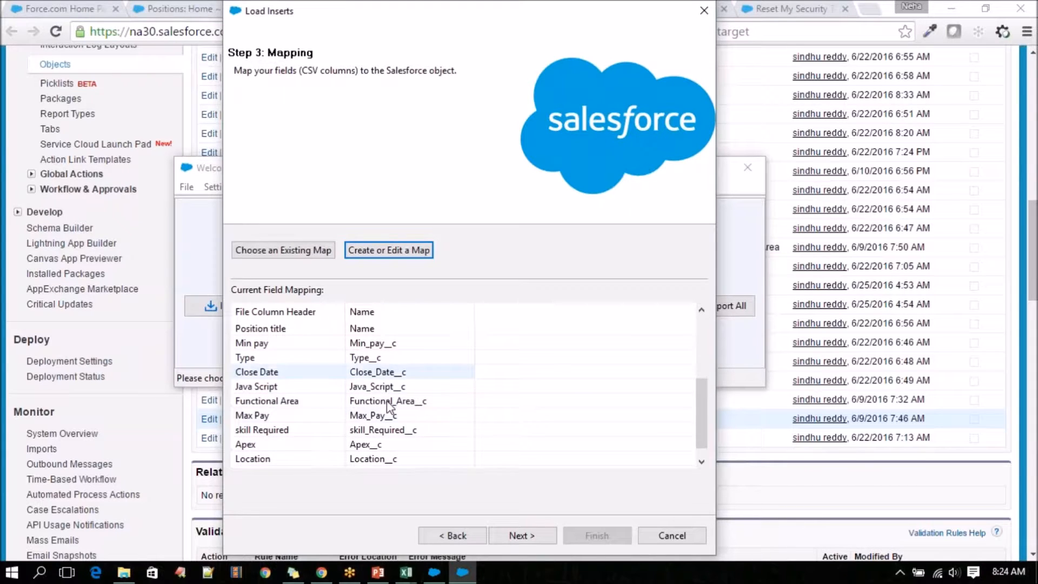
scroll(395, 445, "down", 1)
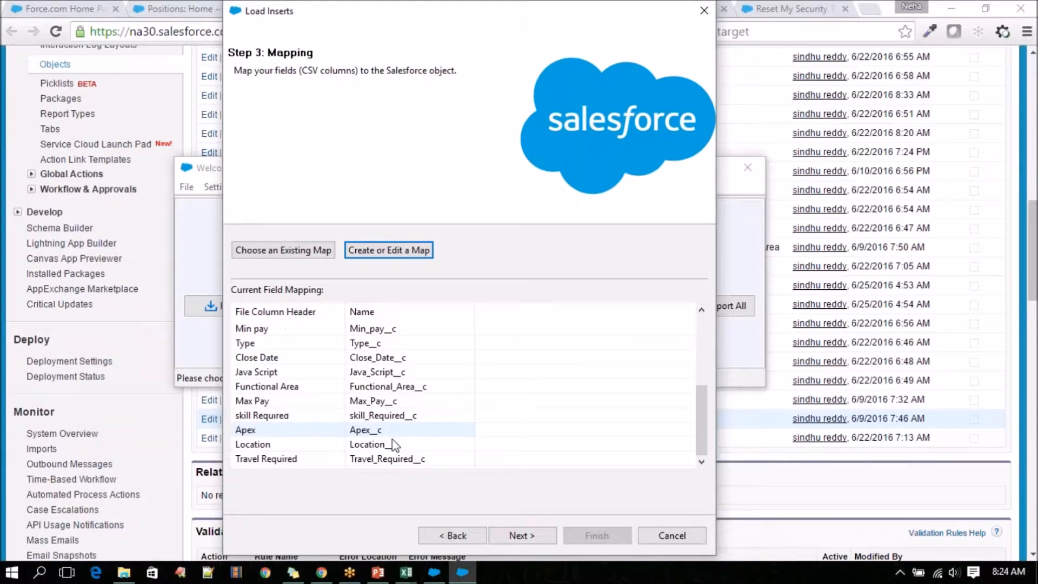
left_click(522, 538)
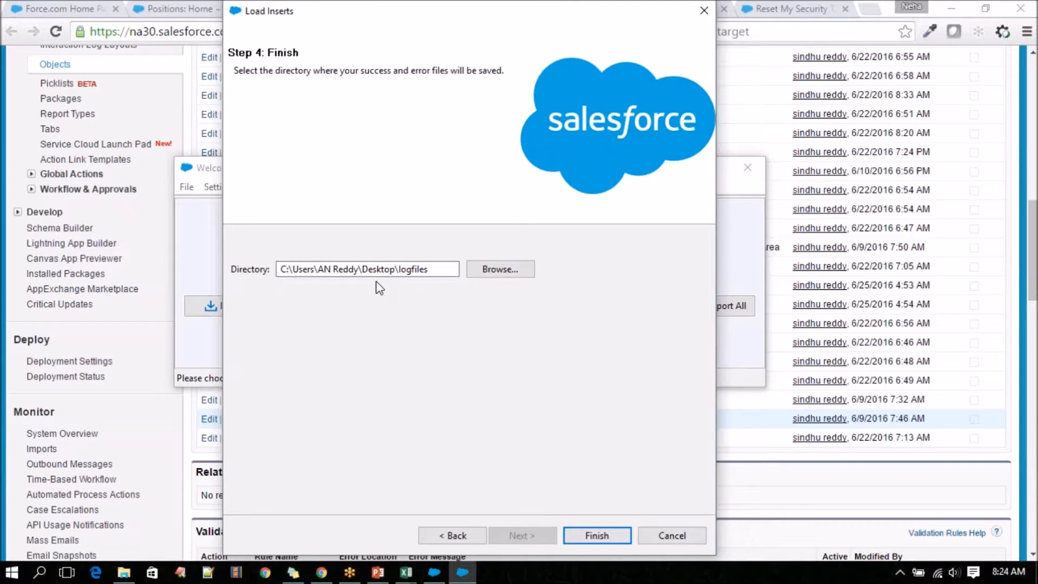
Set the directory for the success and error files to the Salesforce Training folder on the Desktop.
left_click(512, 272)
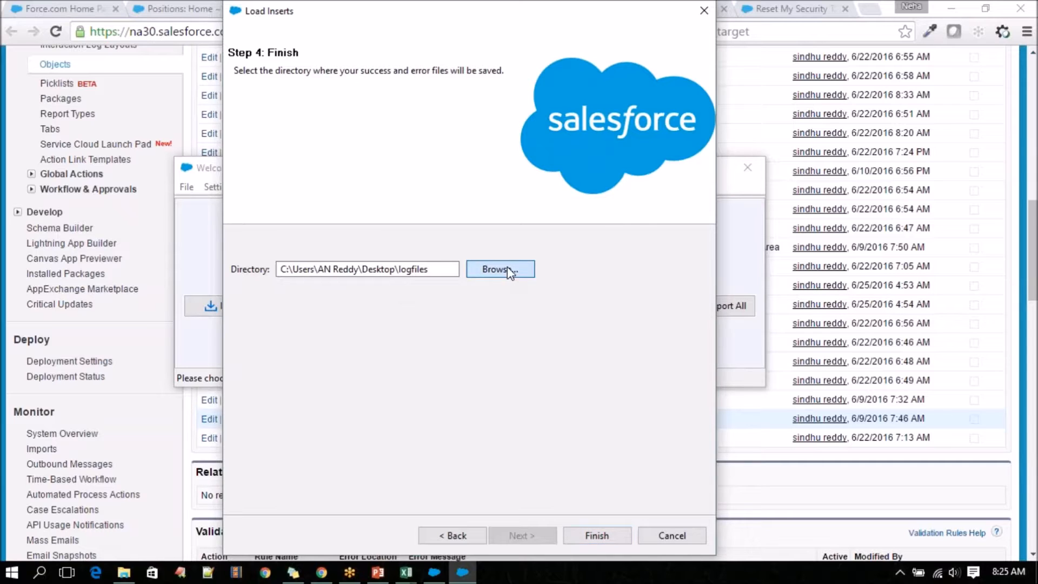
left_click(622, 315)
left_click(622, 315)
left_click(621, 316)
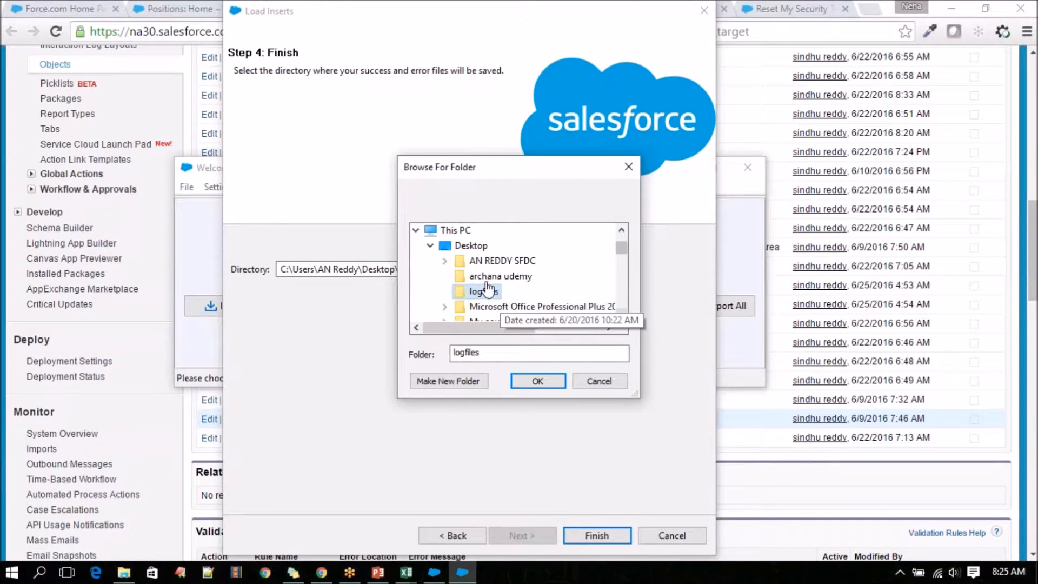
left_click(471, 247)
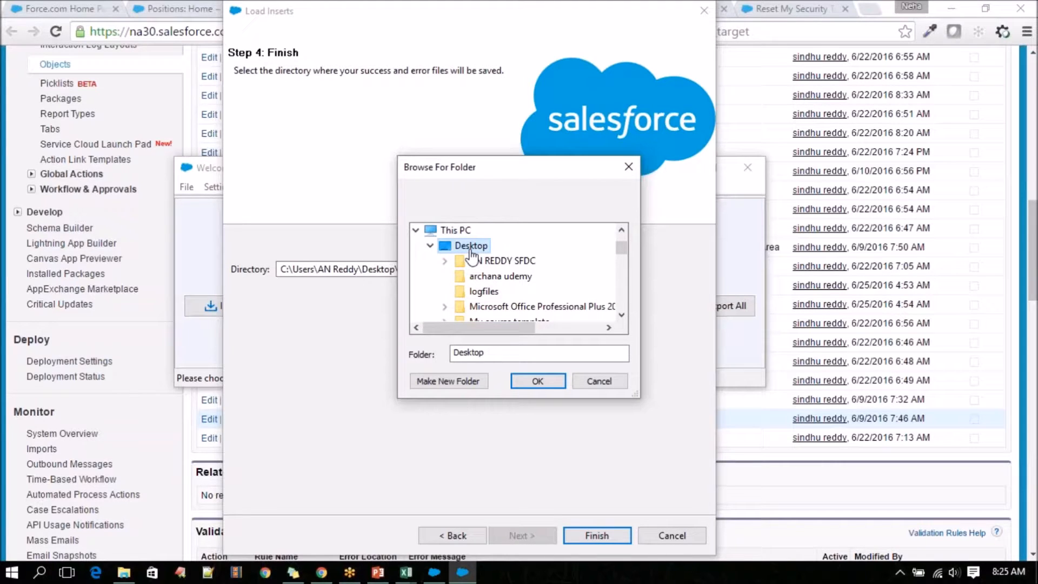
left_click(622, 319)
left_click(621, 316)
left_click(622, 315)
left_click(622, 316)
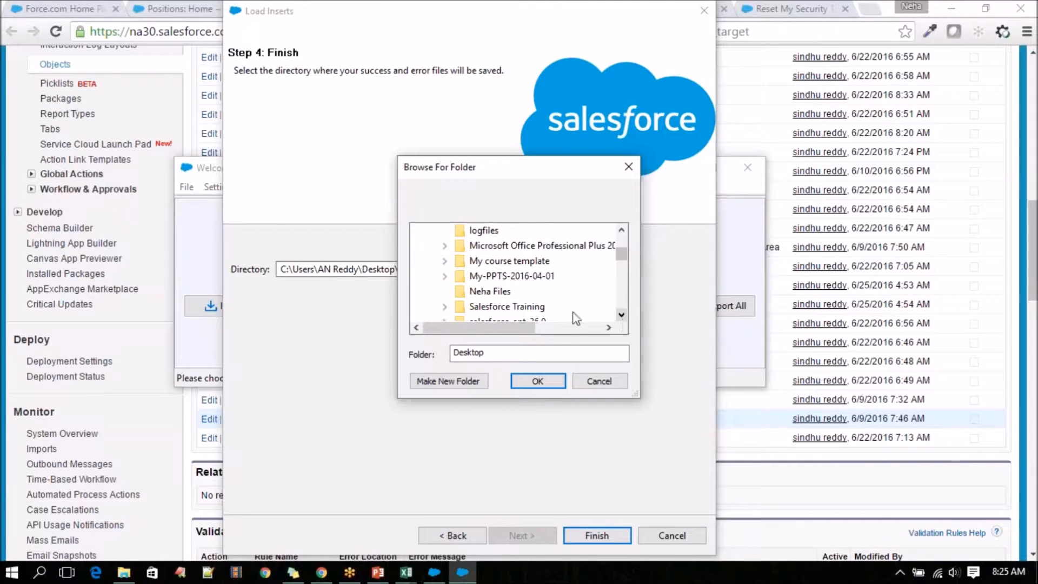
left_click(508, 306)
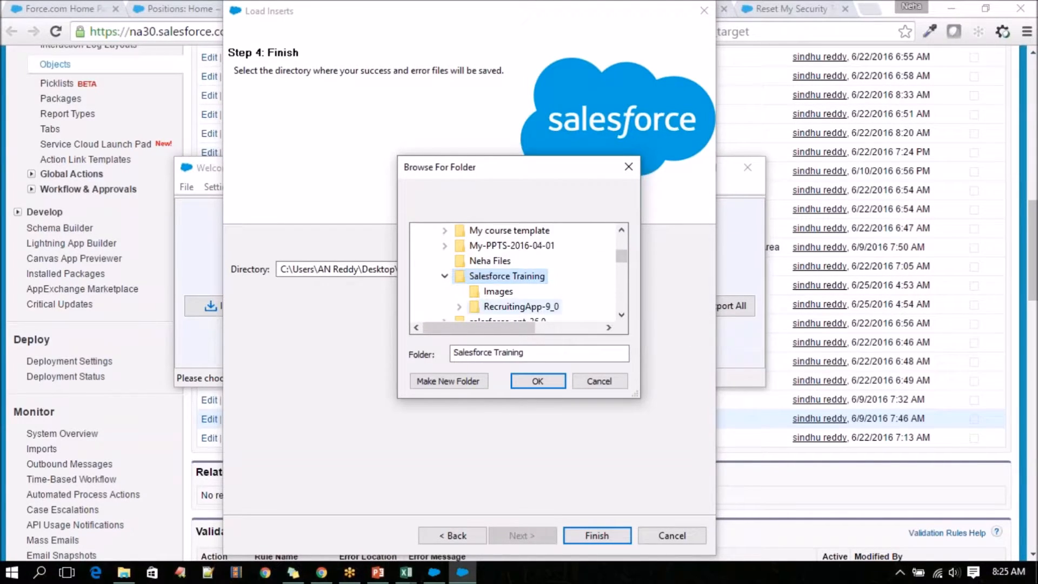
left_click(527, 382)
double_click(383, 271)
double_click(429, 270)
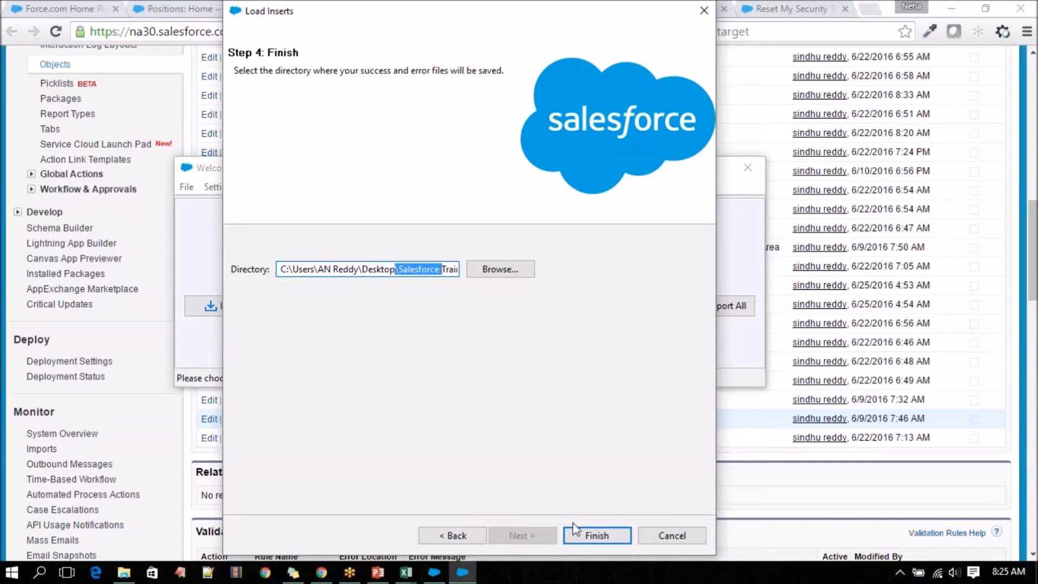
Run the insert of the Position records and confirm that the new records are to be created.
left_click(587, 540)
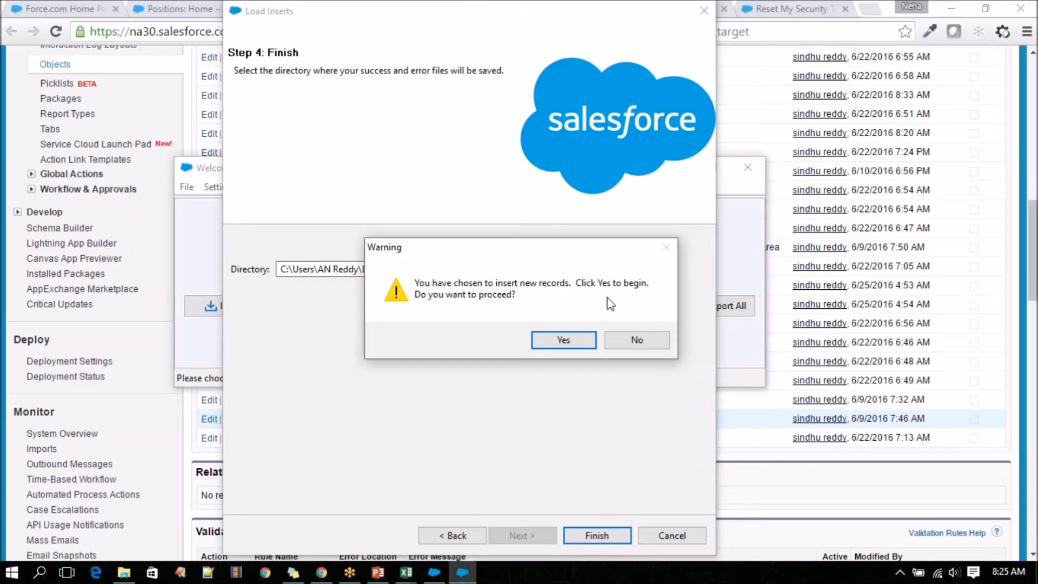
left_click(550, 341)
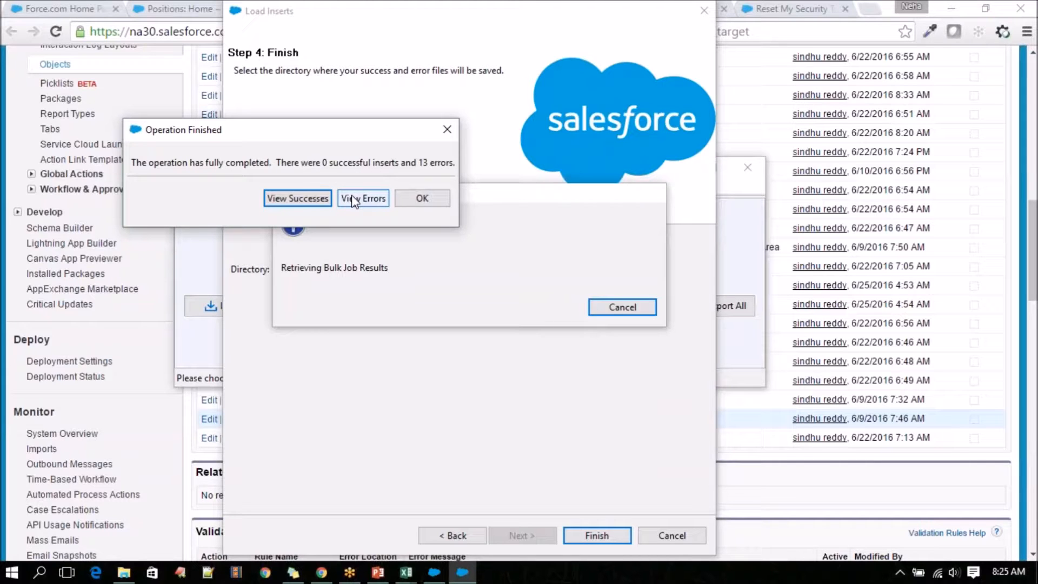
left_click_drag(342, 130, 571, 151)
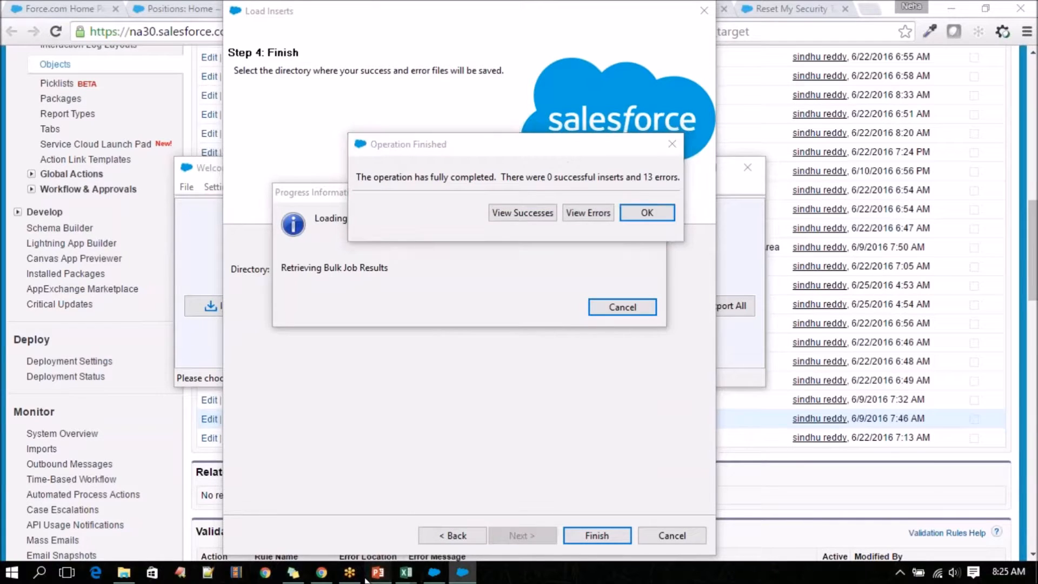
Review the Data Loader features on slide 2 of the Class-12 Data Management presentation in PowerPoint, returning to Data Loader.
left_click(378, 572)
scroll(41, 155, "up", 3)
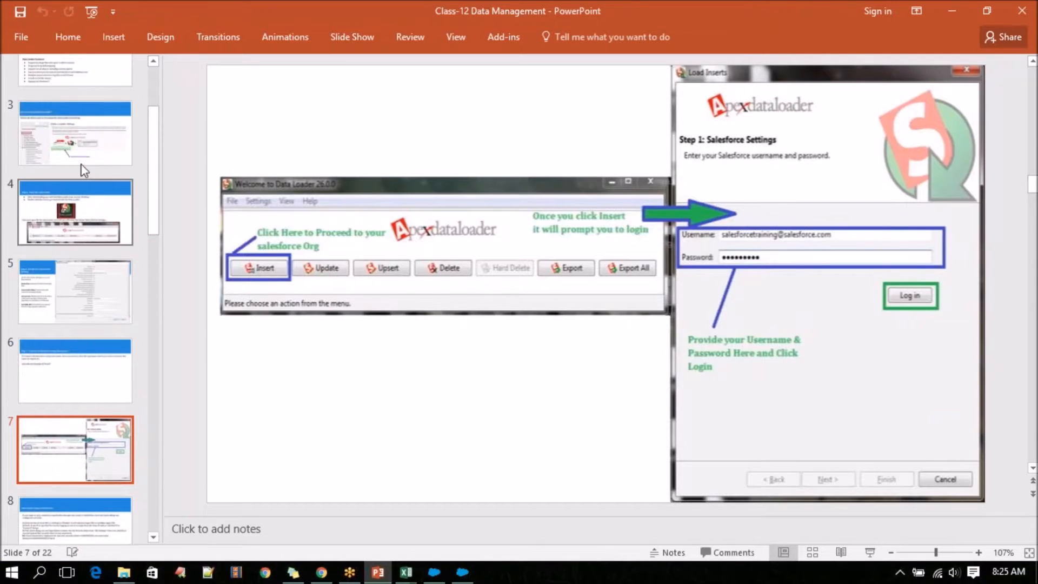
left_click(80, 140)
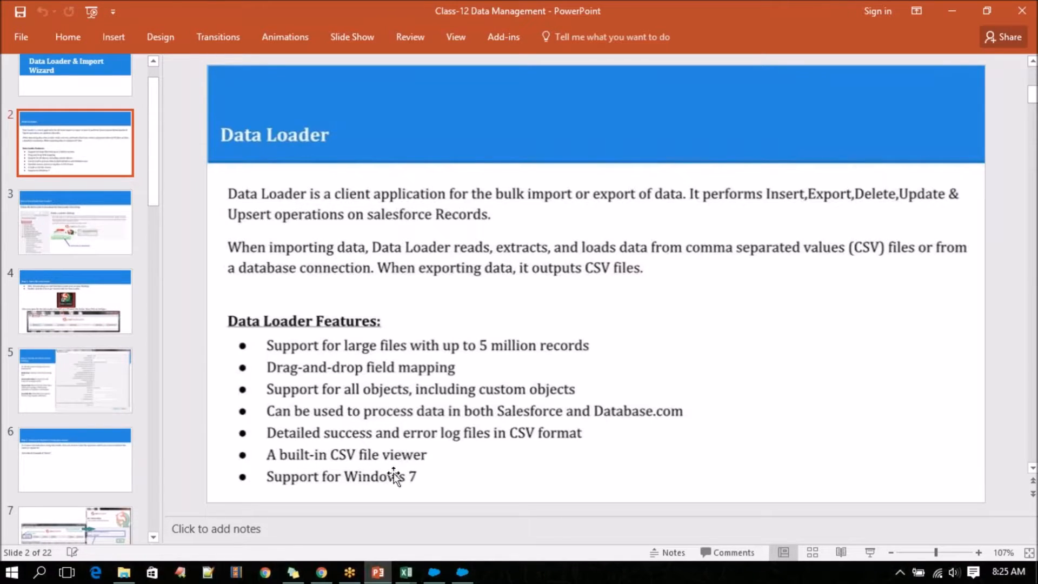
left_click(457, 577)
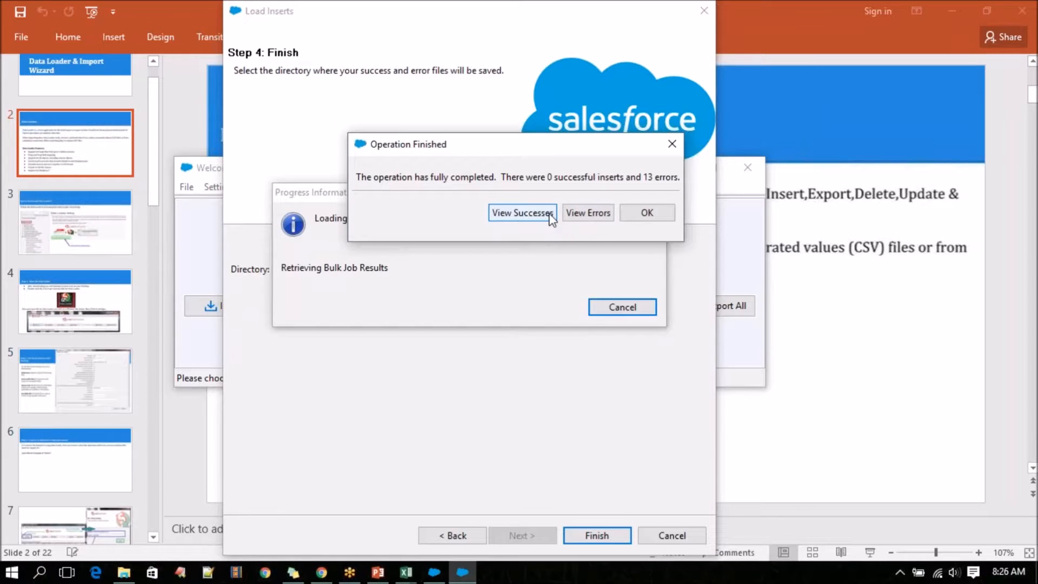
Open the insert operation's error results and examine the messages in the ERROR column.
left_click(584, 215)
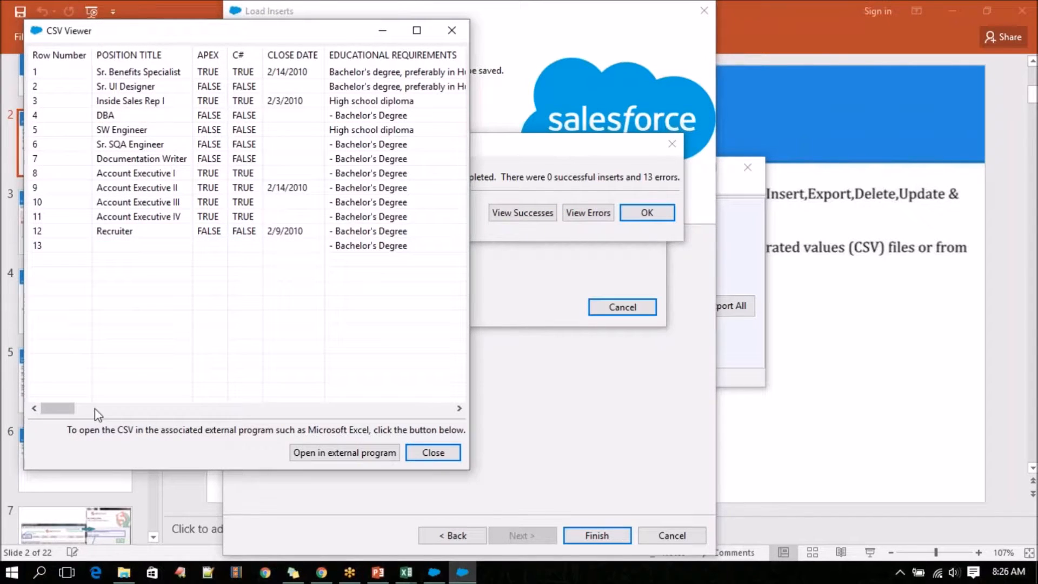
left_click_drag(64, 412, 433, 412)
scroll(249, 363, "left", 5)
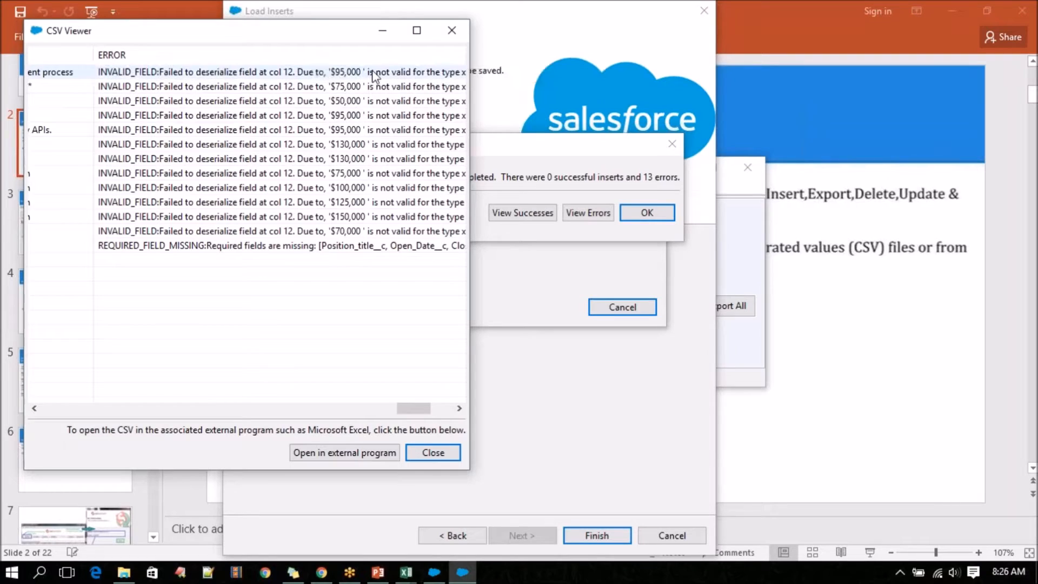
left_click_drag(423, 409, 439, 414)
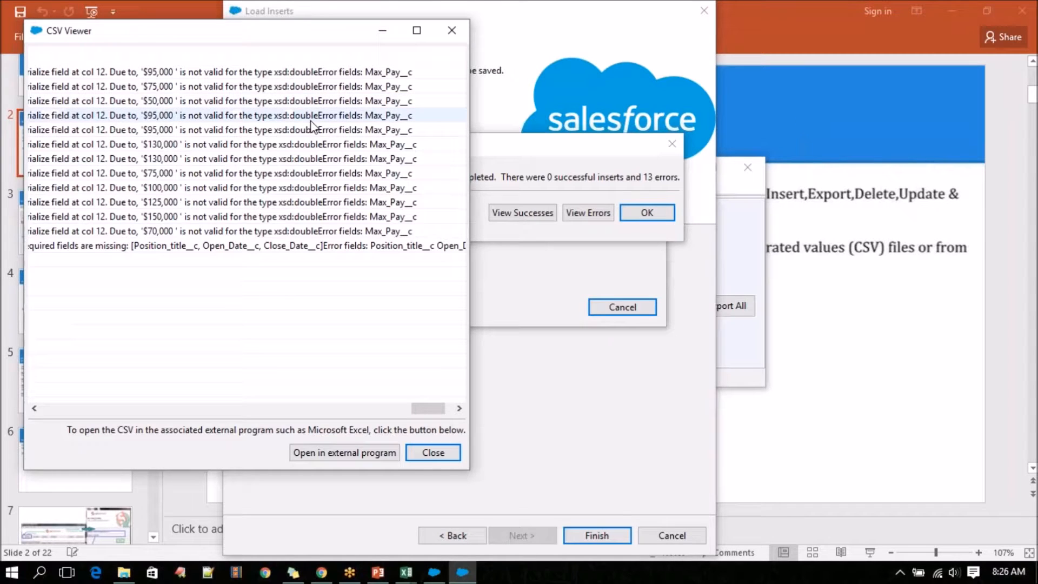
scroll(296, 238, "left", 1)
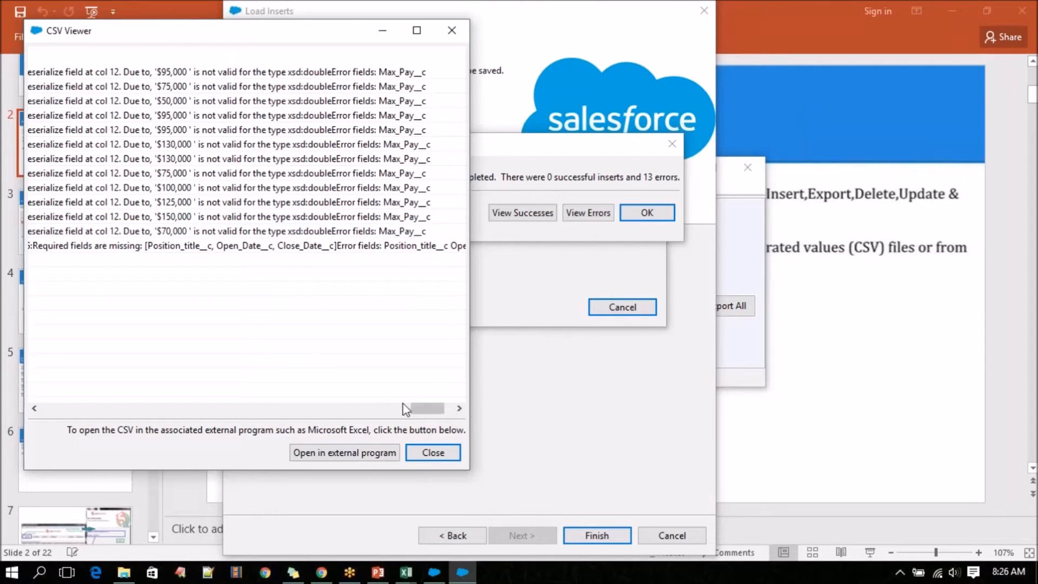
Compare row 13's values with its error message, closing the error results and the finished operation.
left_click_drag(422, 412, 57, 399)
left_click(370, 245)
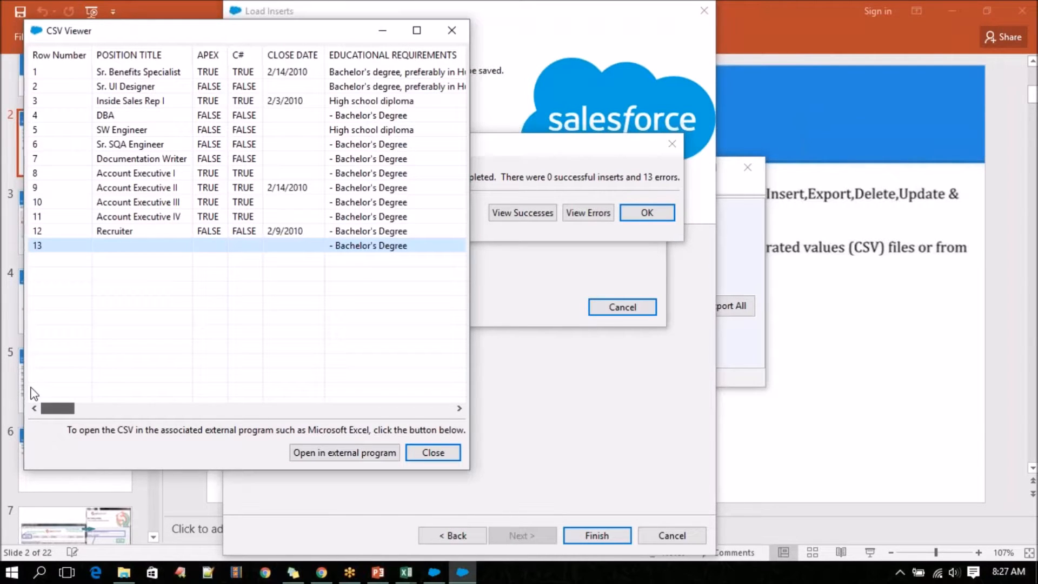
left_click_drag(58, 408, 468, 431)
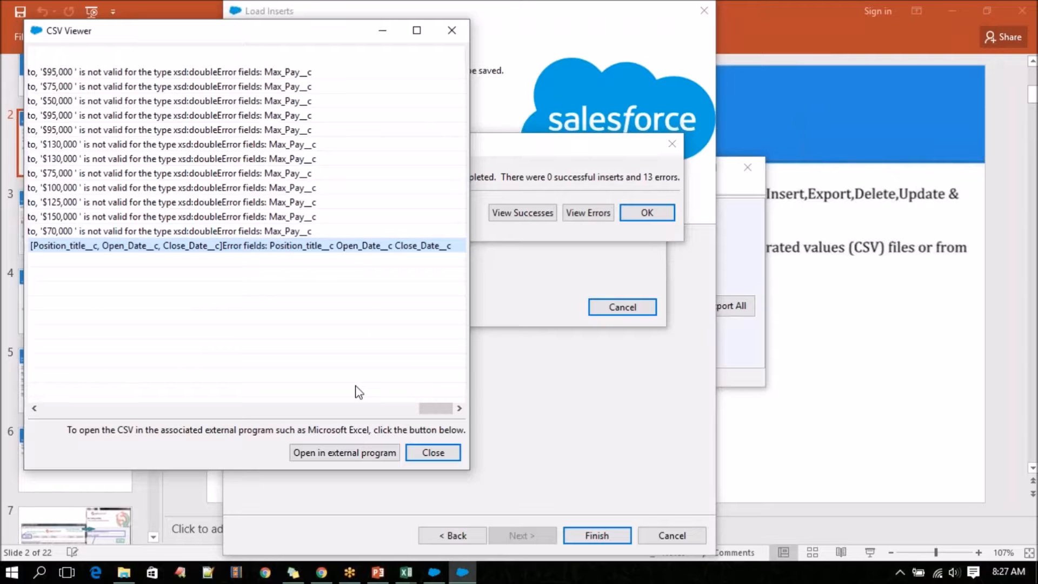
left_click(440, 452)
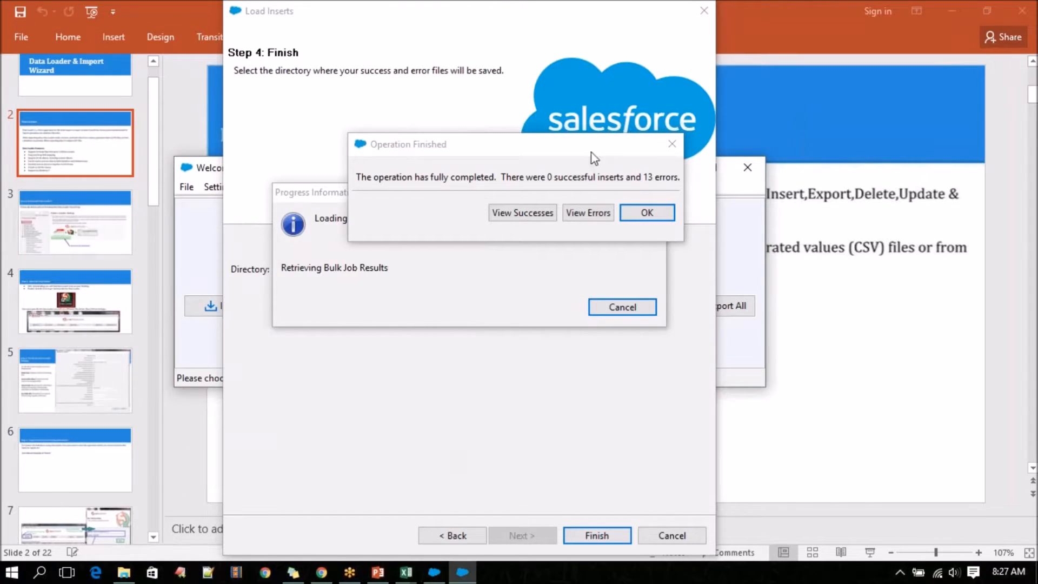
left_click(647, 213)
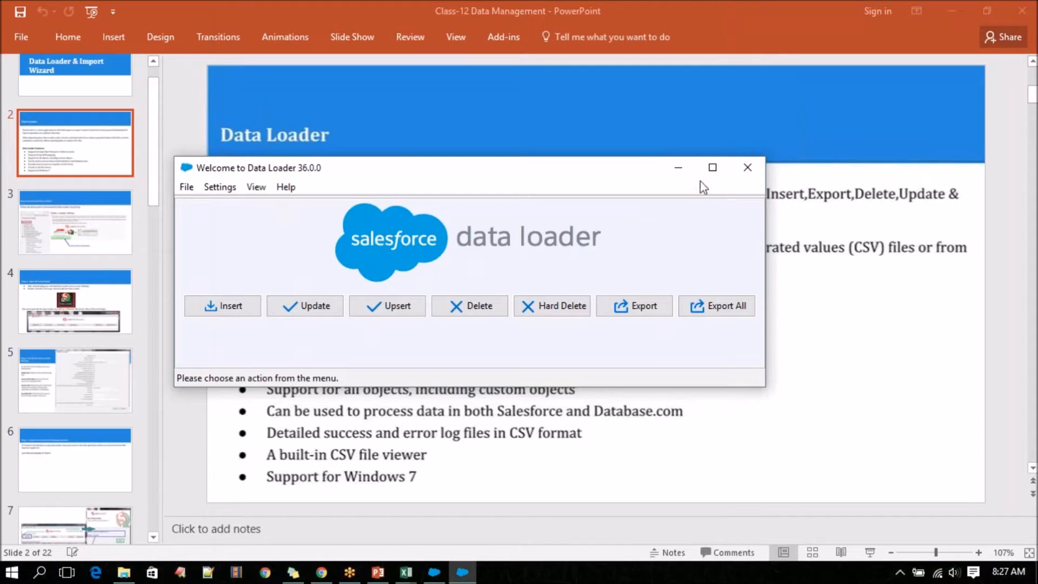
Cancel the leftover Load Inserts login in the other Data Loader instance and minimize all open windows to reach the desktop.
left_click(668, 171)
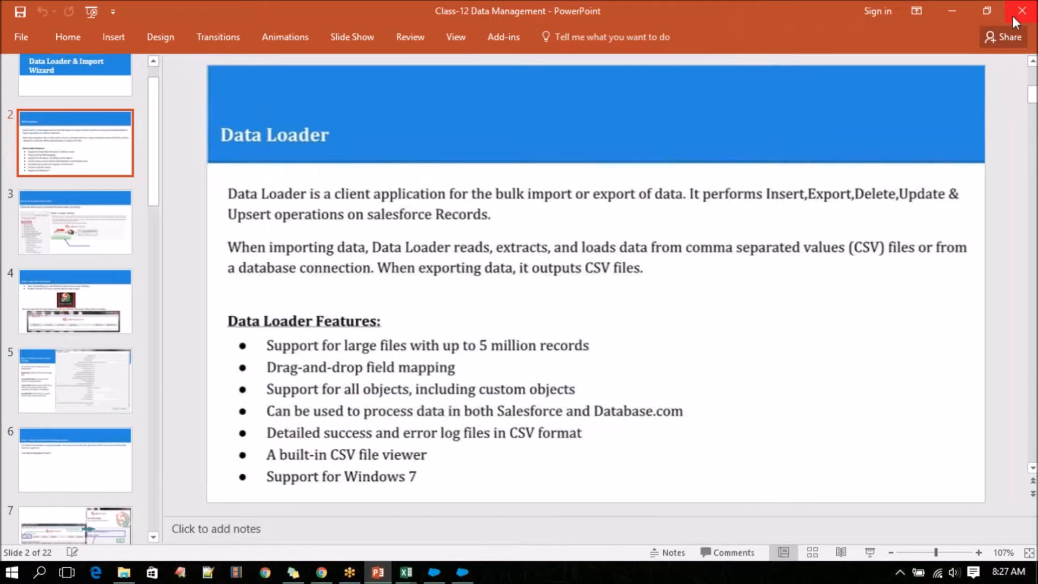
left_click(956, 7)
left_click(956, 6)
left_click(956, 10)
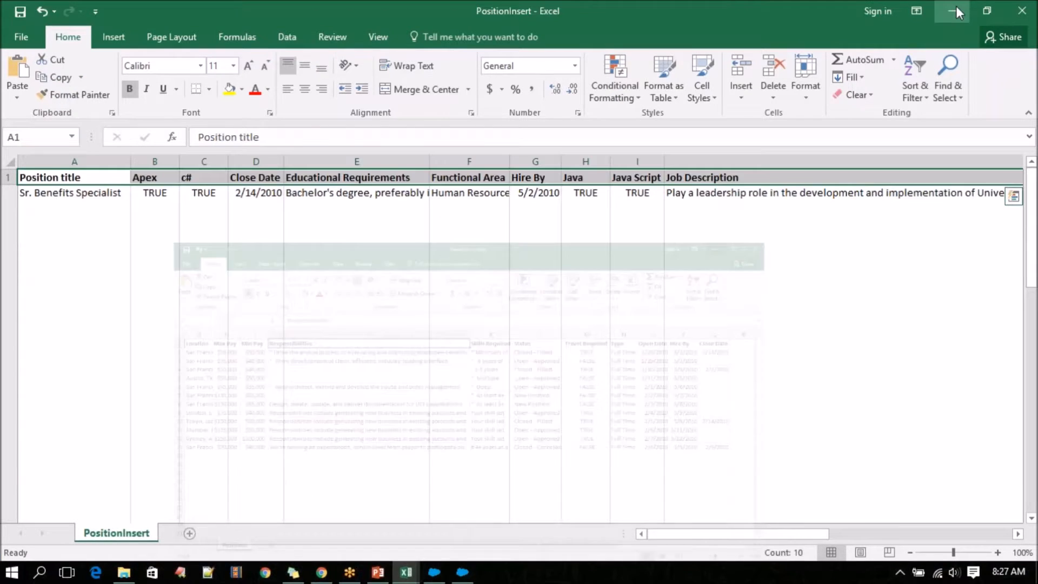
left_click(956, 10)
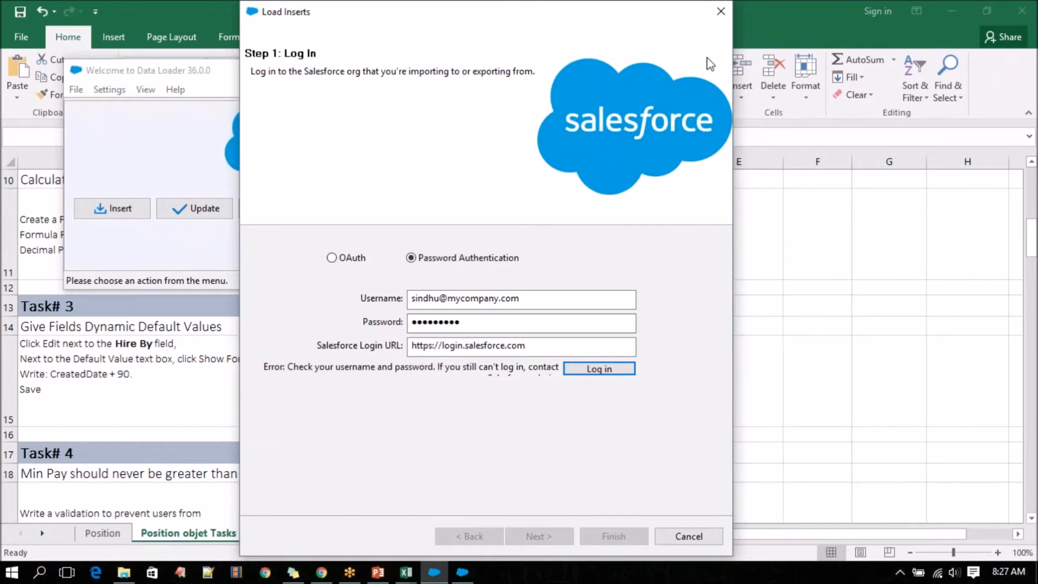
left_click(721, 11)
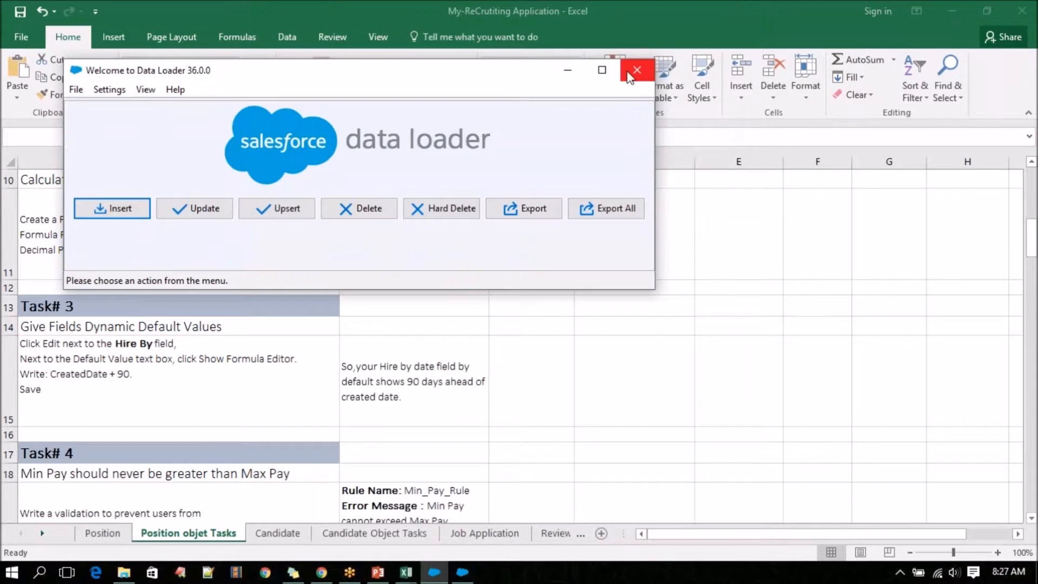
left_click(568, 70)
left_click(955, 15)
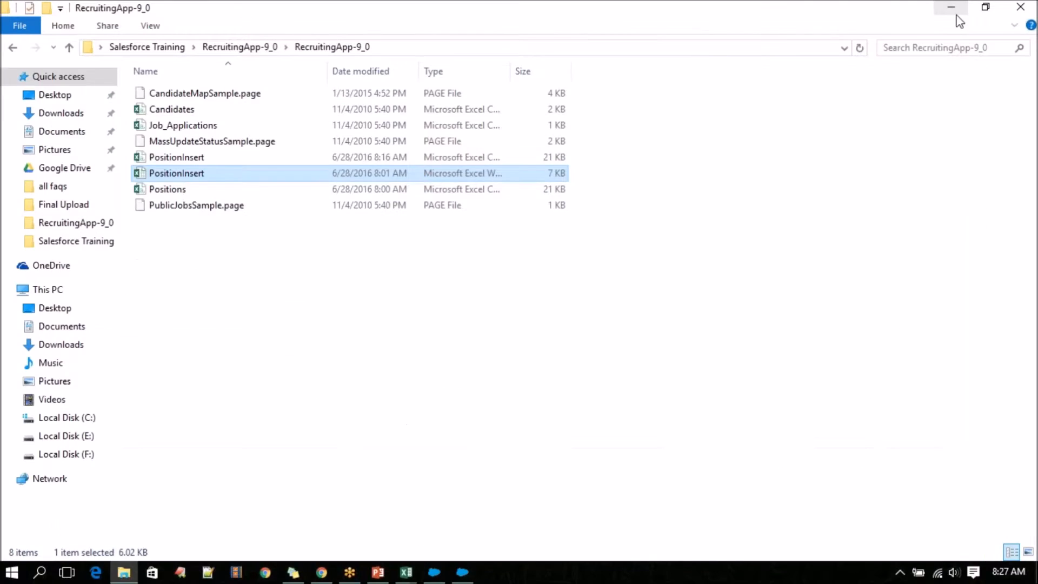
left_click(956, 11)
double_click(619, 136)
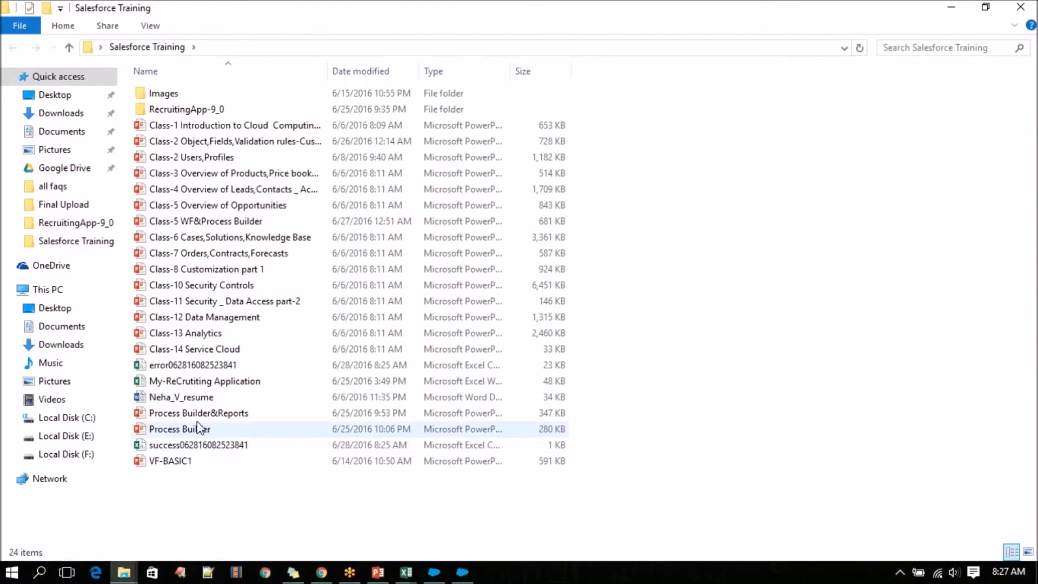
left_click(188, 449)
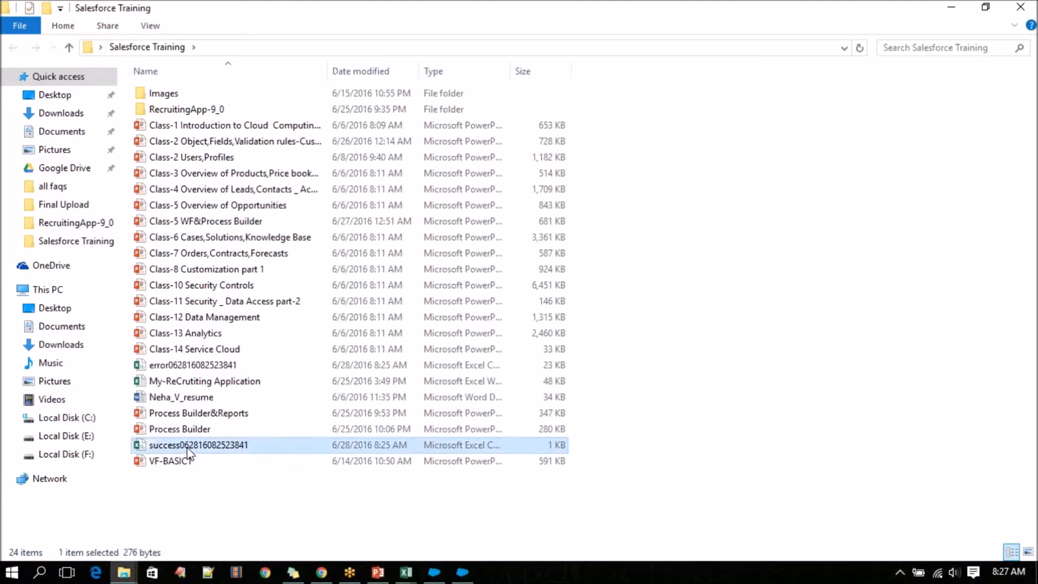
left_click(182, 367)
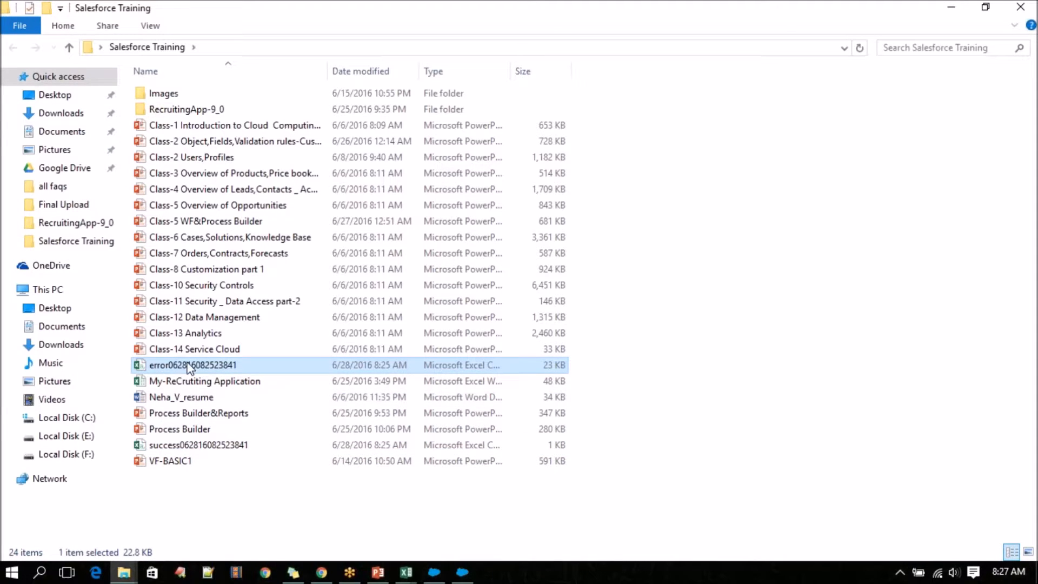
double_click(188, 366)
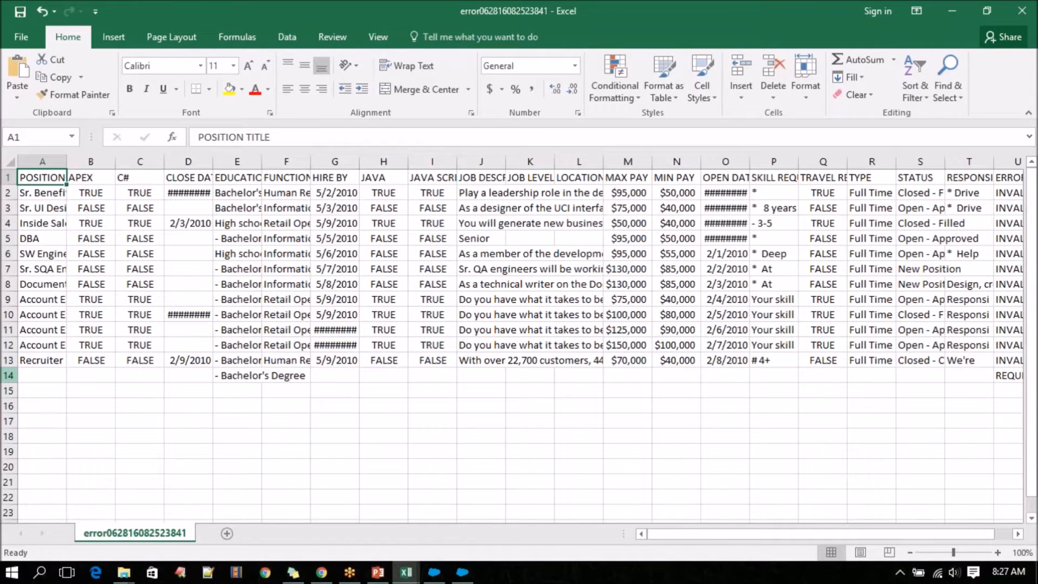
Delete row 14, the nearly empty record at the end of the error file.
left_click(9, 375)
right_click(10, 376)
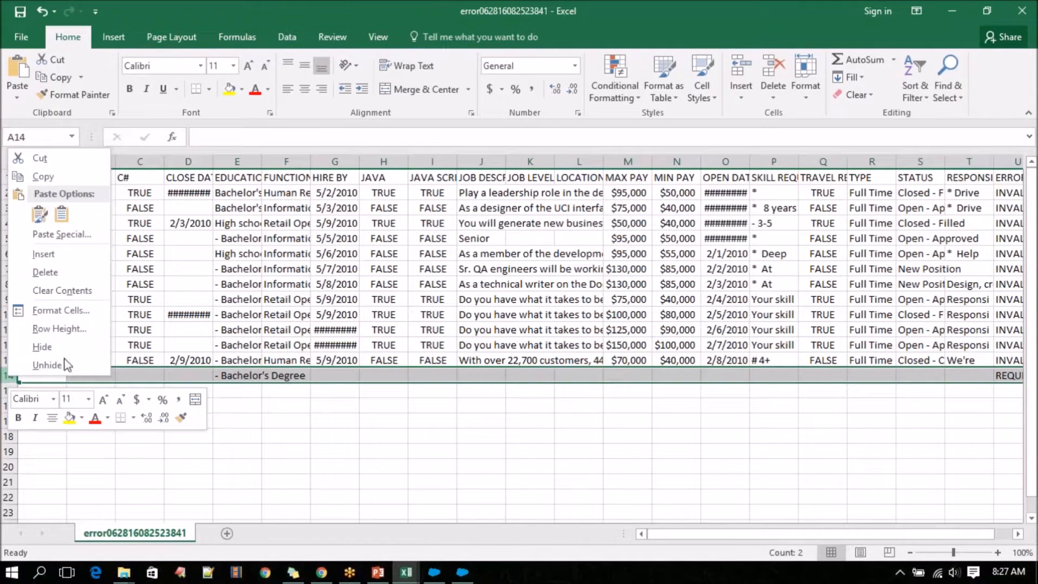
left_click(75, 268)
left_click_drag(758, 532, 952, 543)
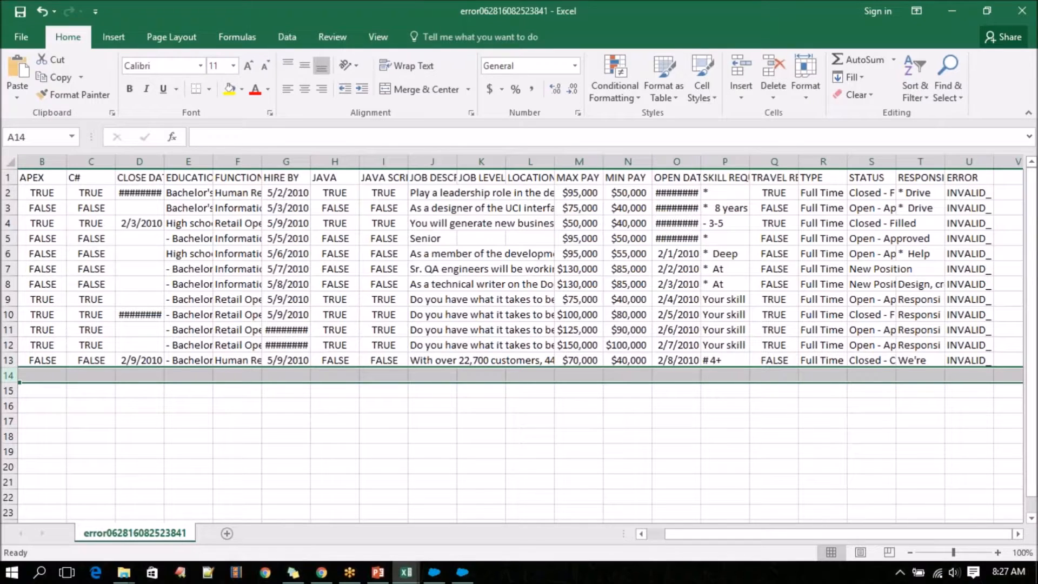
Widen the ERROR column and compare the error messages in rows 2 to 4 with the MAX PAY value in row 2.
left_click_drag(991, 165, 1022, 165)
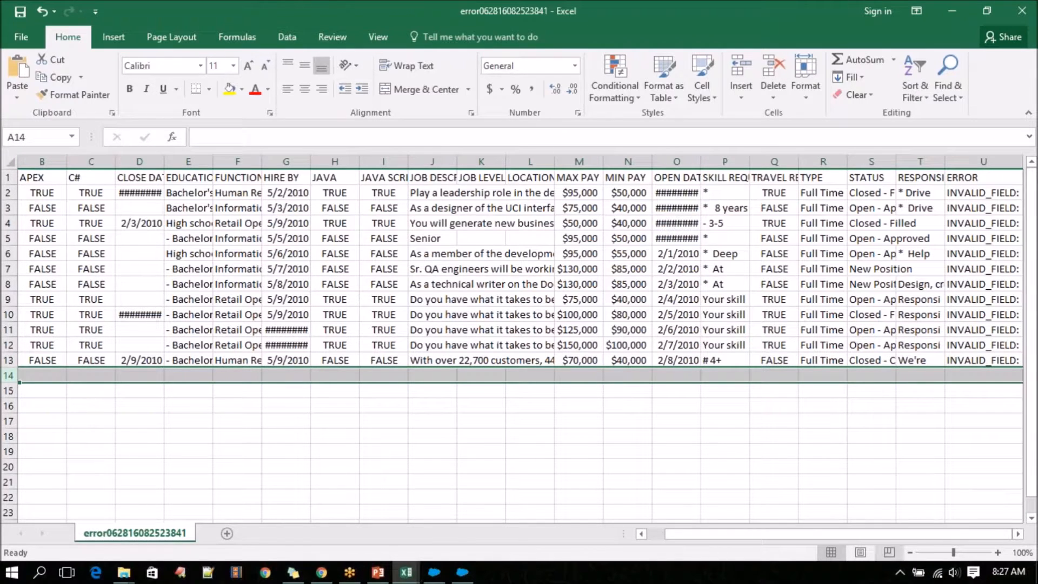
left_click(993, 193)
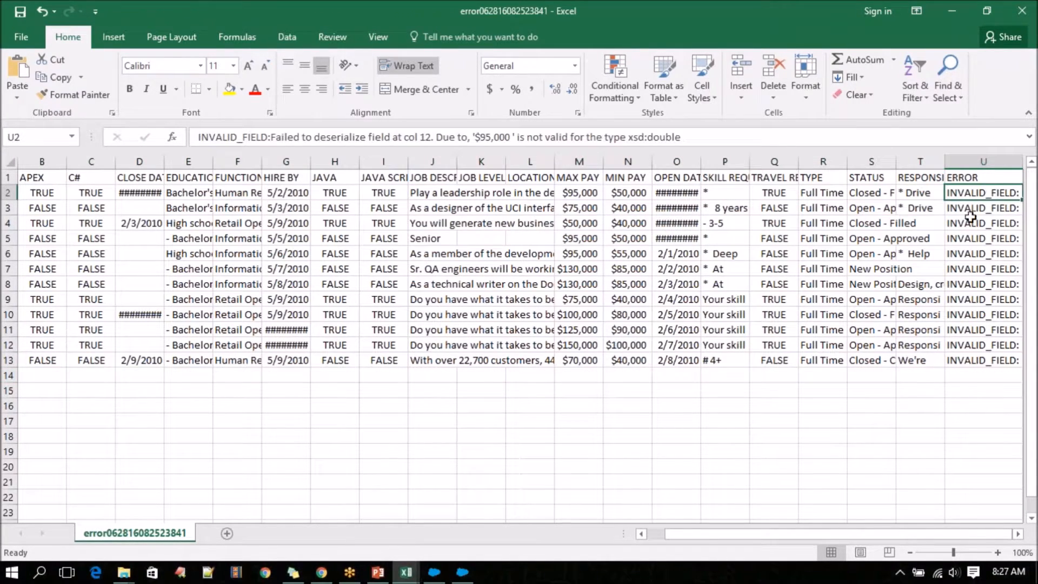
left_click_drag(945, 160, 736, 161)
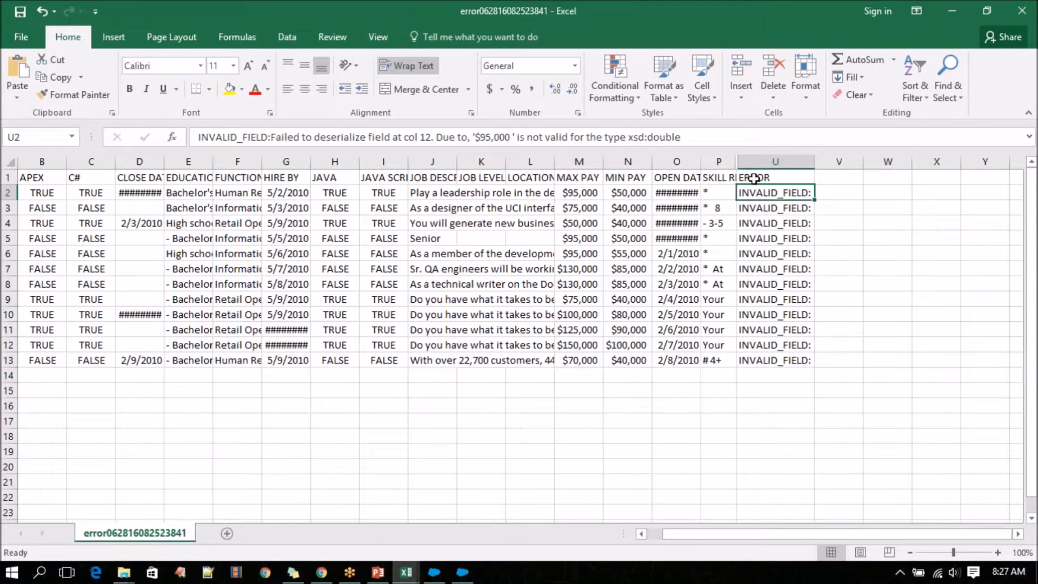
left_click_drag(815, 161, 1002, 161)
key("Down")
key("Down")
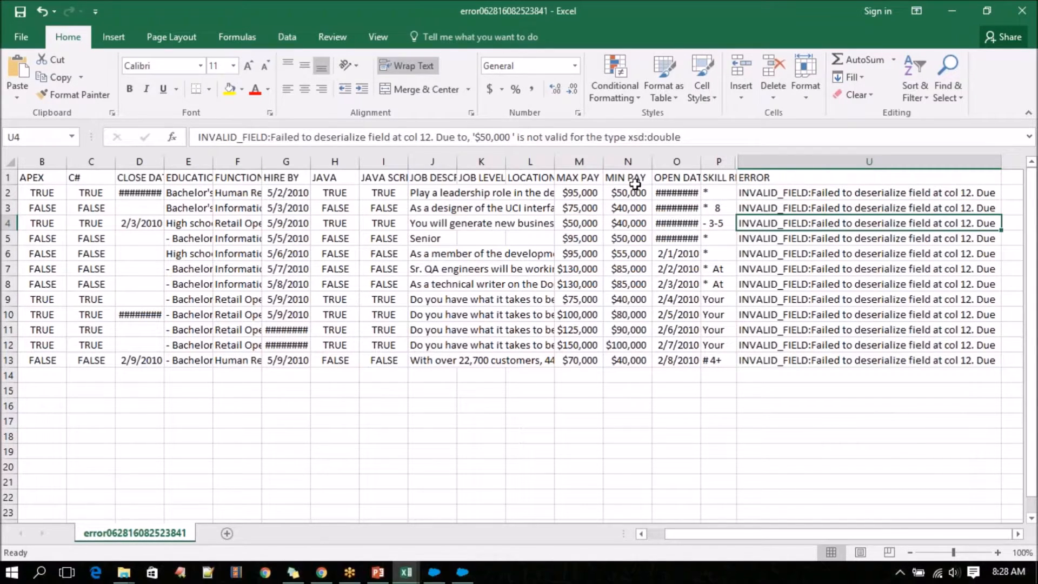
left_click(578, 194)
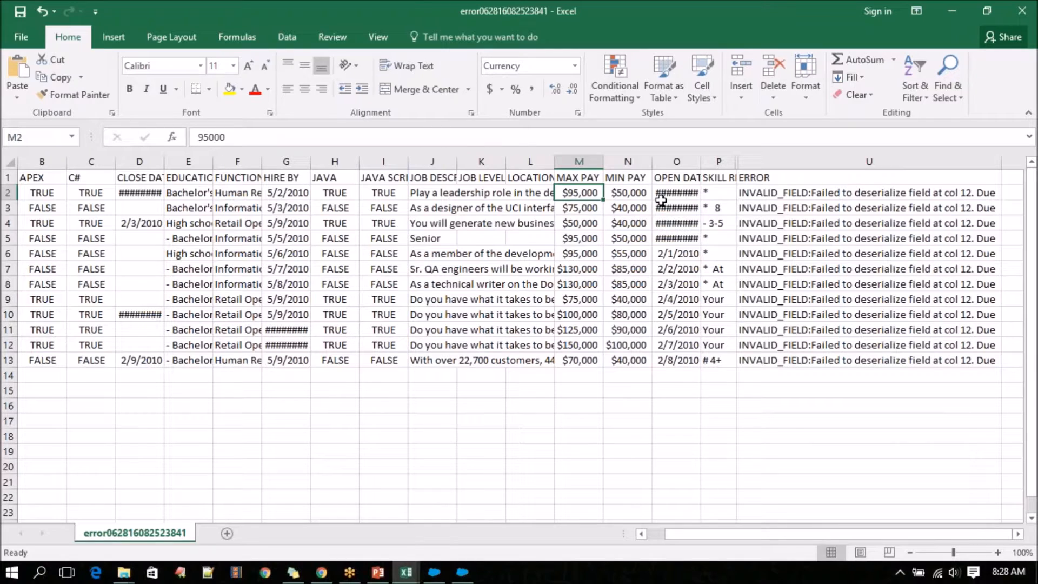
Check the Max Pay field's data type in the Salesforce Position object's custom fields, then return to the error file in Excel.
left_click(321, 574)
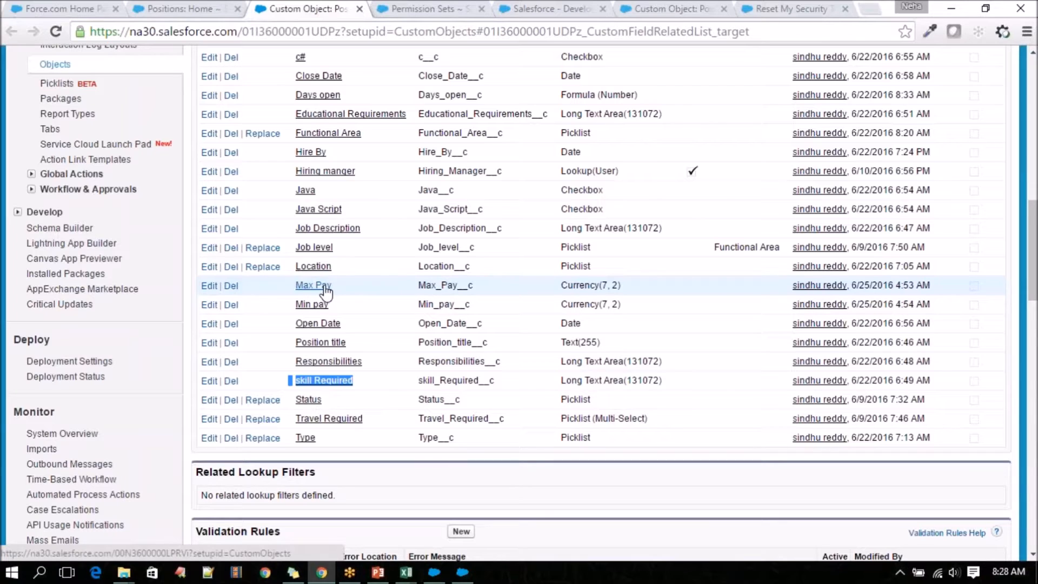
left_click_drag(560, 285, 638, 287)
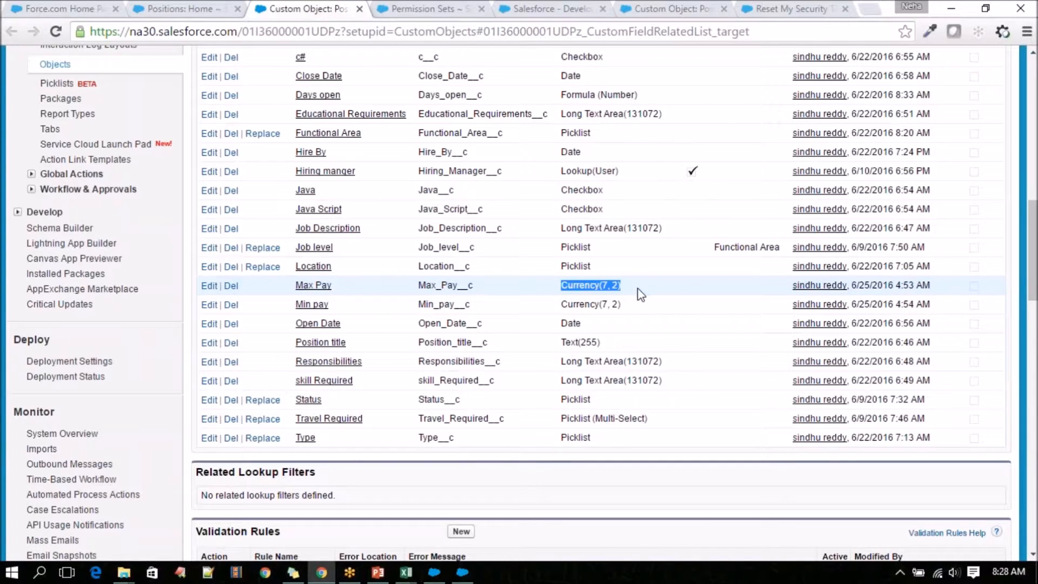
left_click(461, 574)
left_click(459, 577)
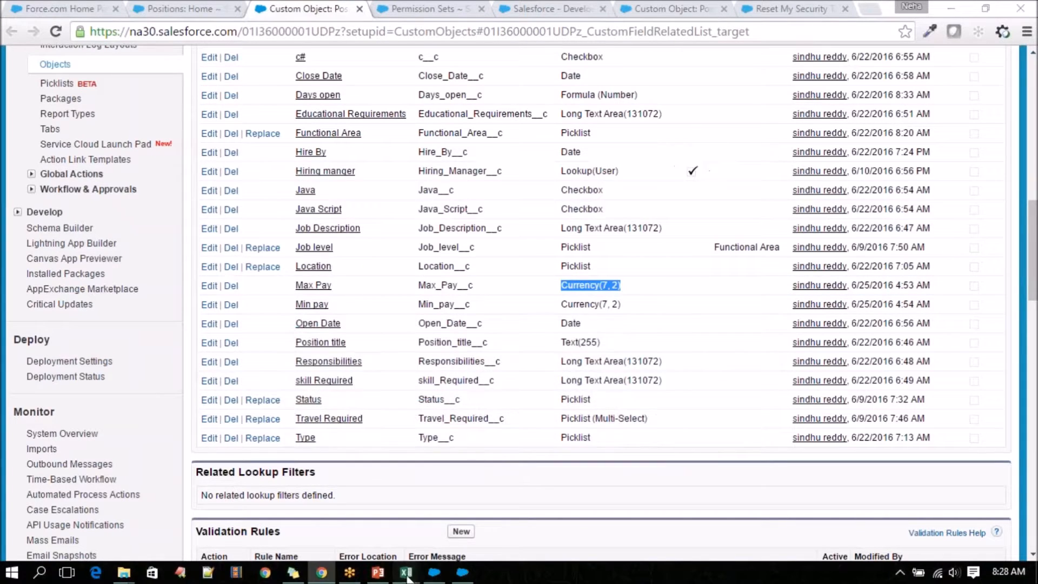
mouse_move(406, 572)
left_click(657, 501)
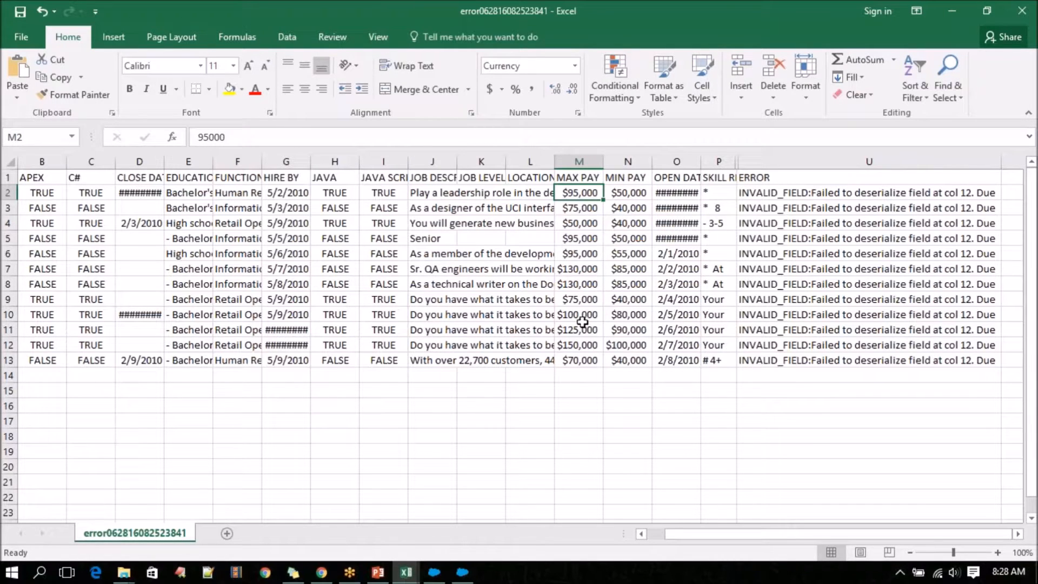
Select the whole MAX PAY column and choose the Currency number format with no symbol.
double_click(567, 192)
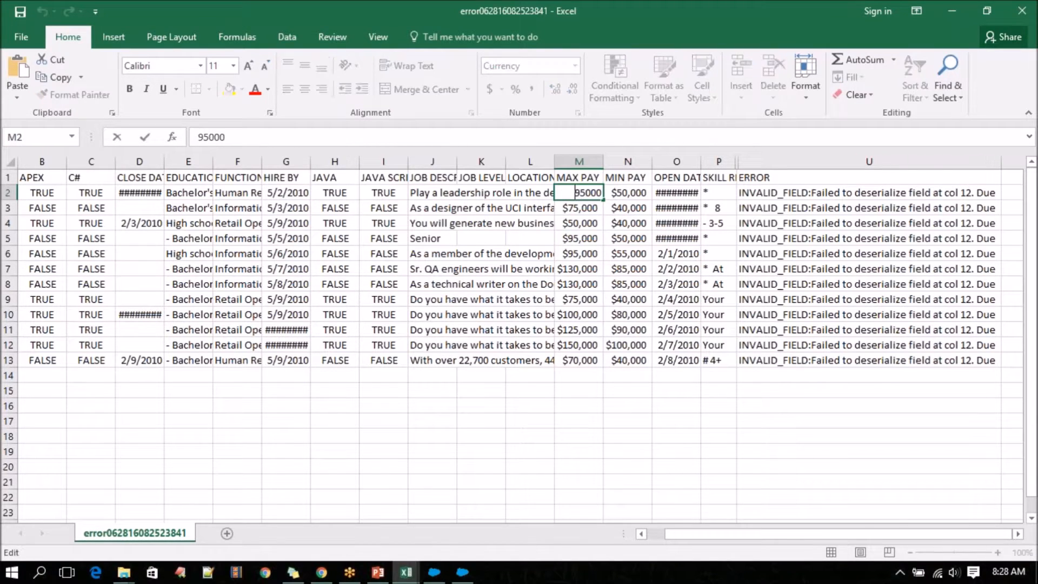
left_click(576, 225)
left_click(580, 162)
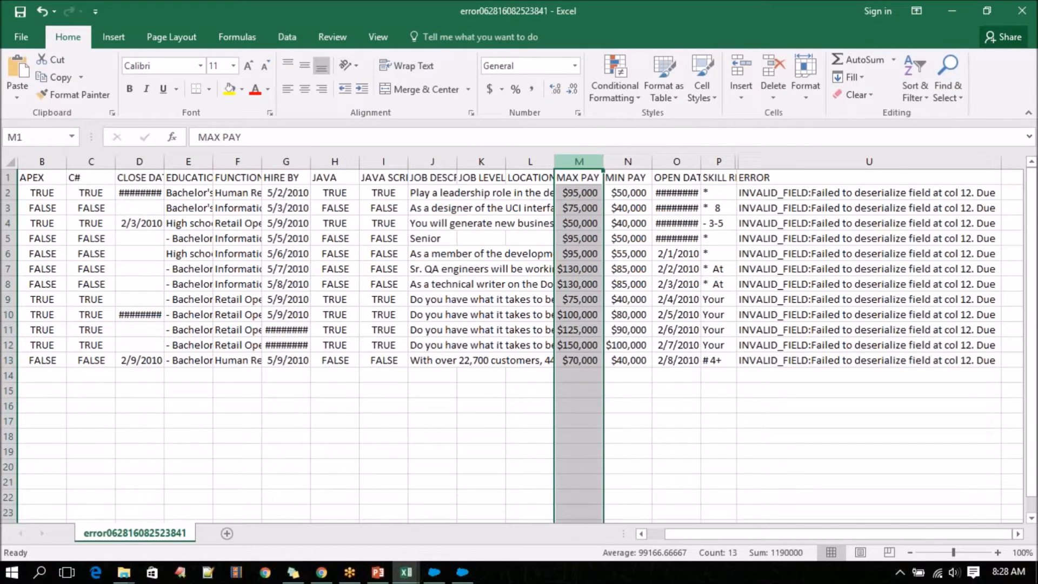
right_click(585, 164)
left_click(642, 343)
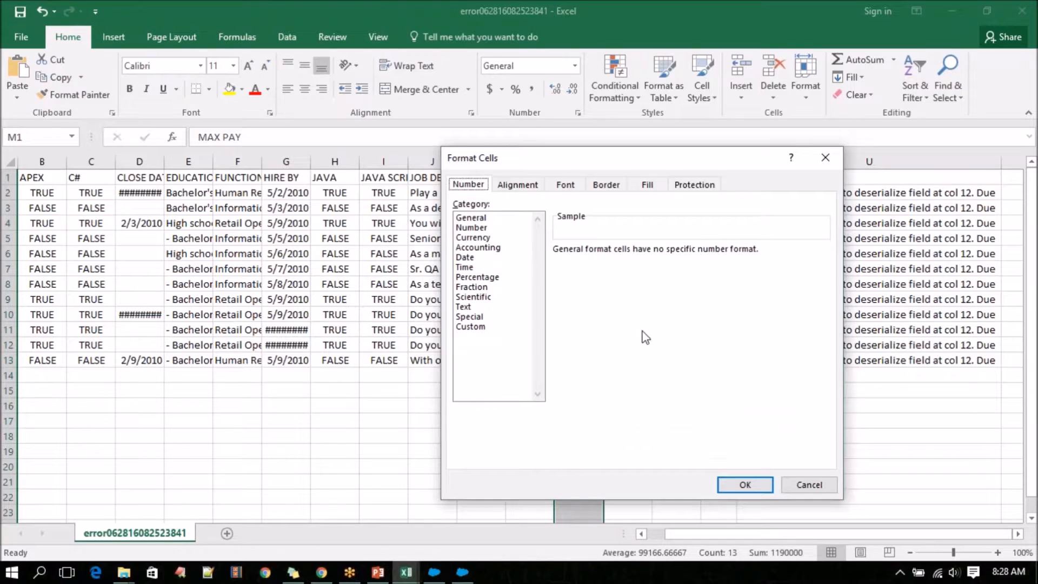
left_click(469, 228)
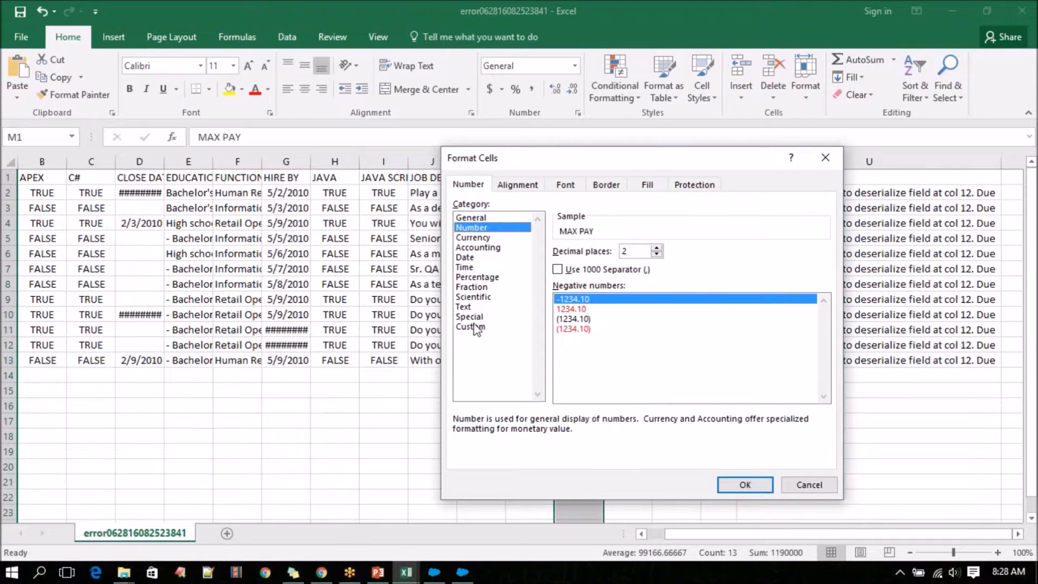
left_click(475, 246)
left_click(476, 239)
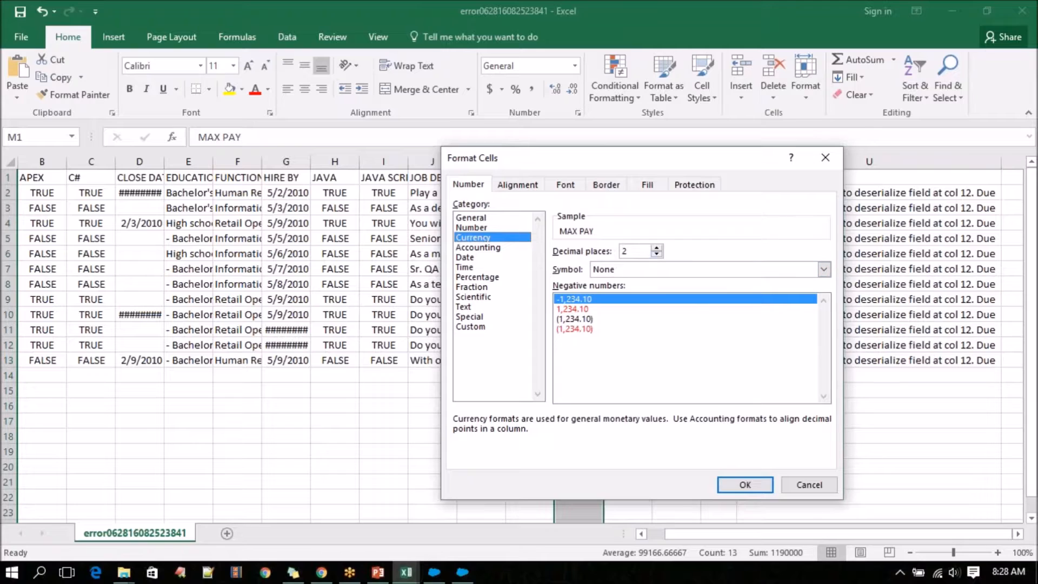
Apply two decimal places and the red 1,234.10 negative style to MAX PAY, checking the field's Currency type in Salesforce before confirming.
left_click(656, 254)
left_click(657, 254)
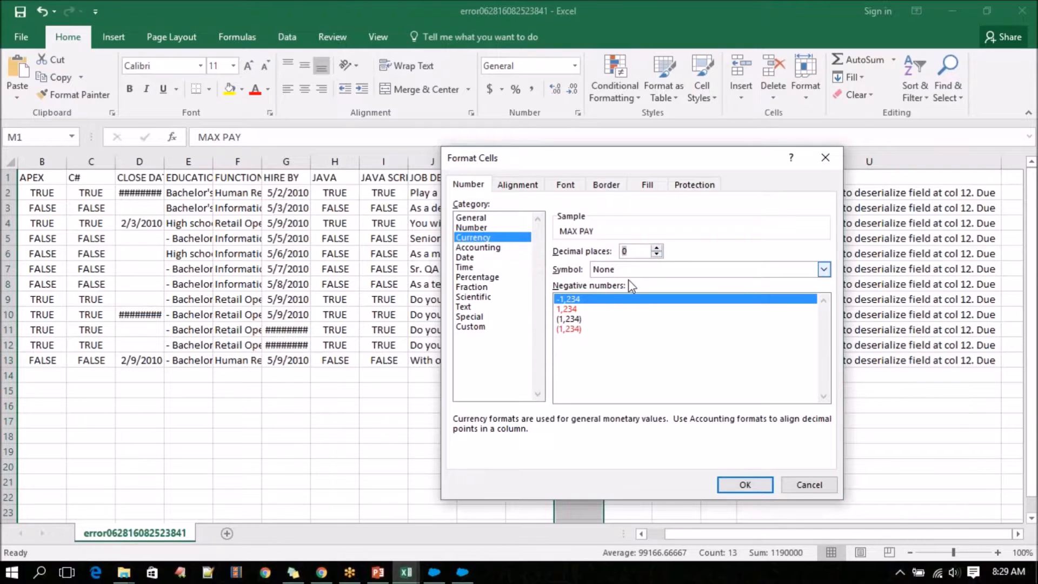
left_click(603, 310)
left_click(658, 249)
left_click(658, 249)
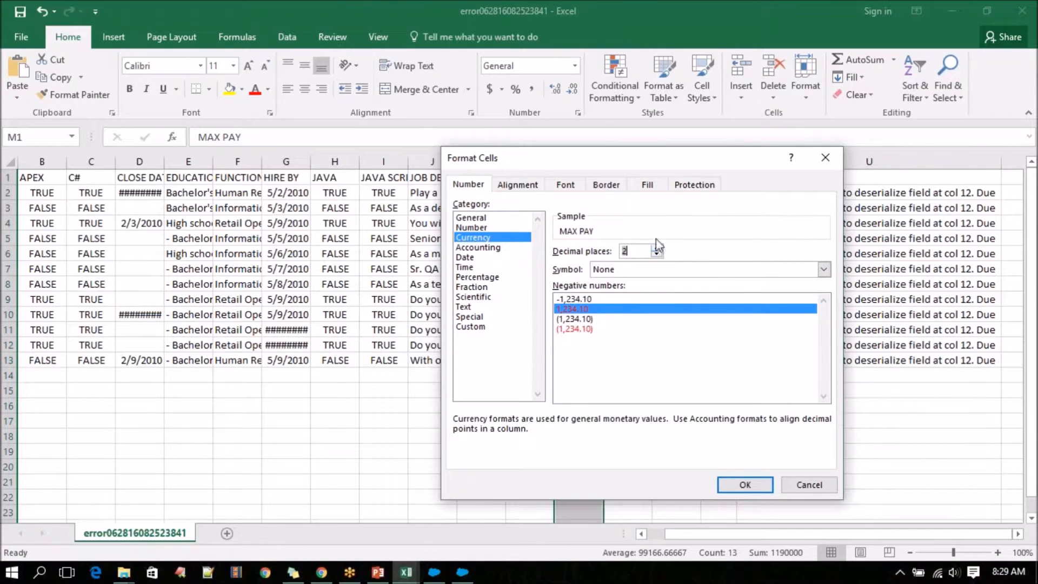
left_click(322, 573)
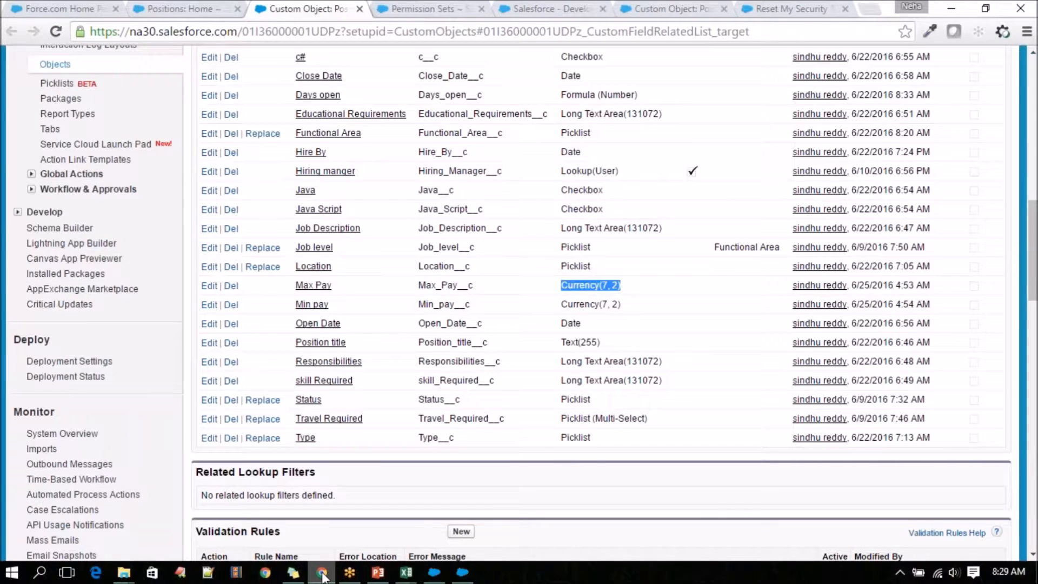
left_click(323, 573)
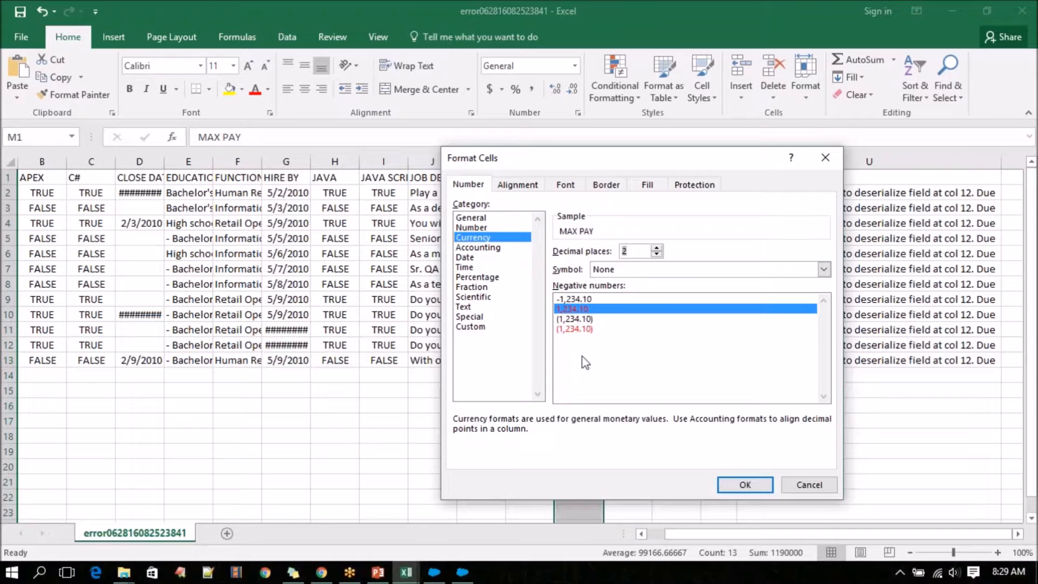
left_click(745, 486)
left_click(664, 434)
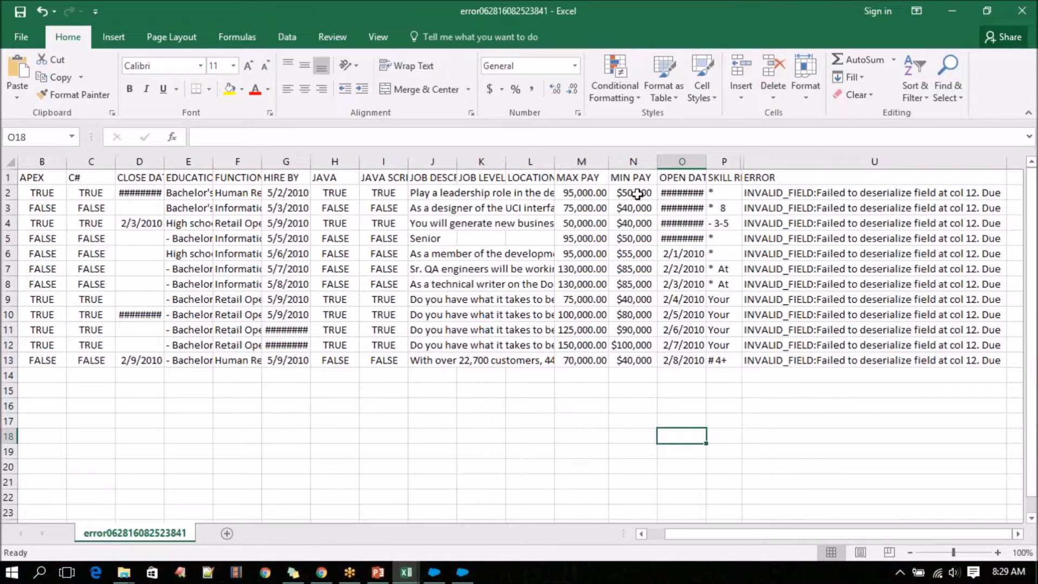
Format the MIN PAY column as Currency with two decimal places, no symbol and the red 1,234.10 negative style.
left_click(634, 161)
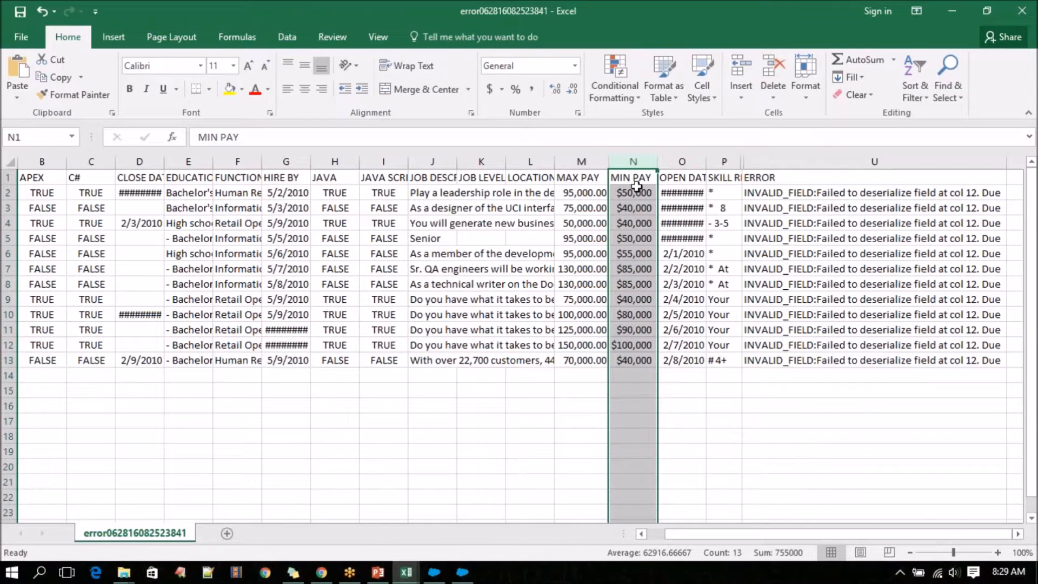
right_click(634, 162)
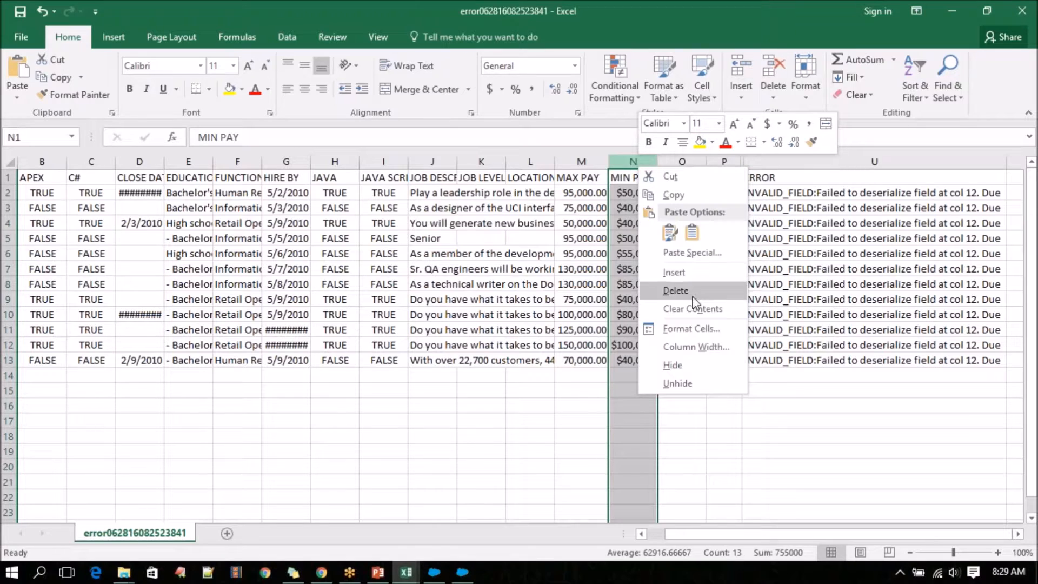
left_click(691, 328)
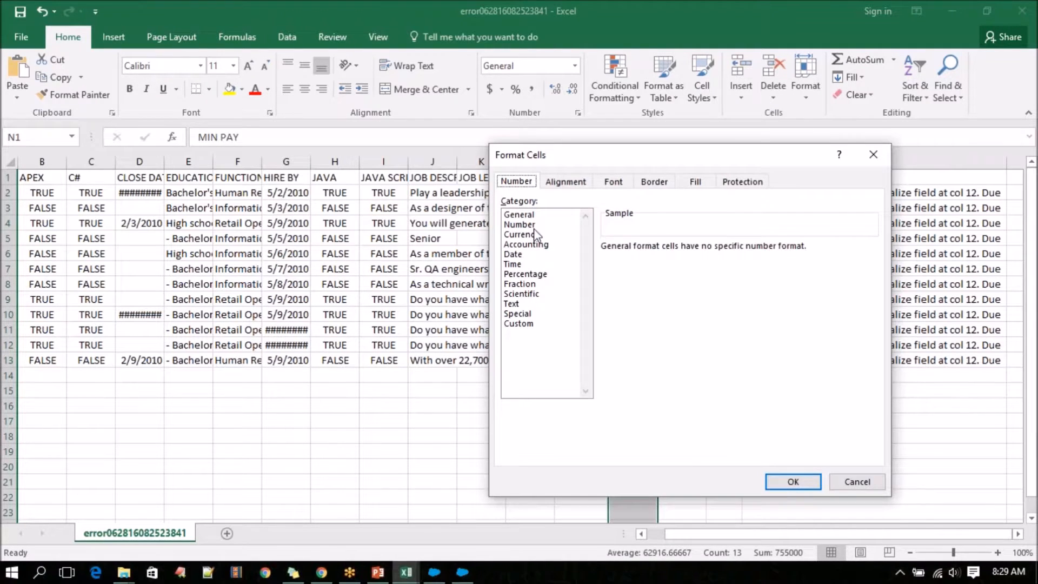
left_click(537, 235)
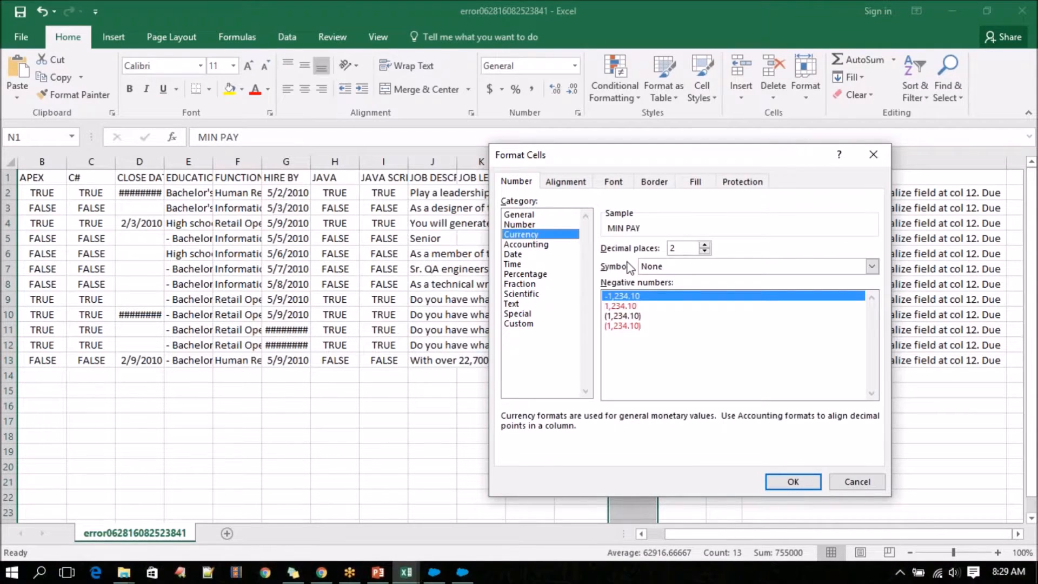
left_click(639, 306)
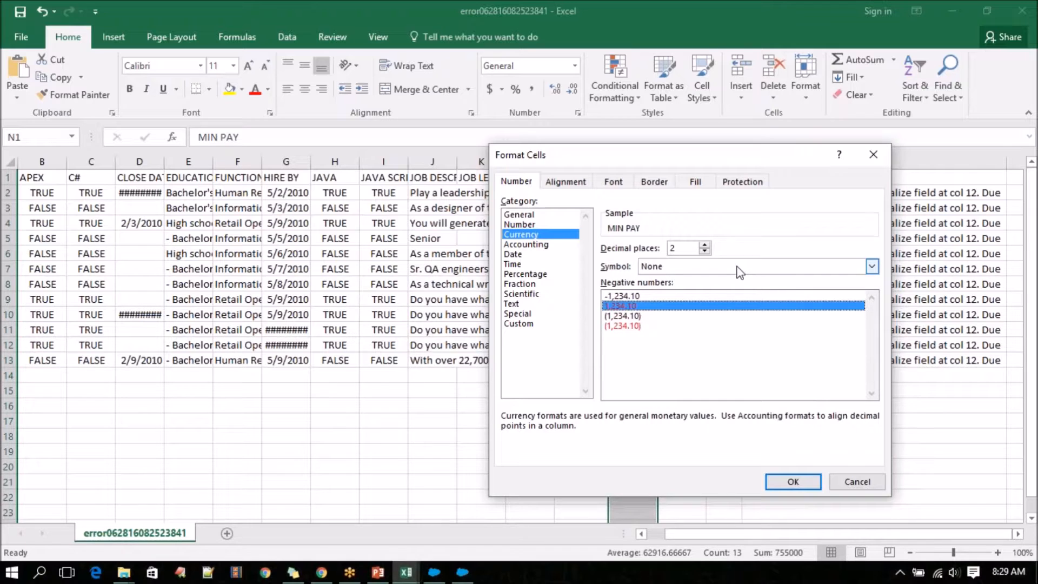
left_click(790, 481)
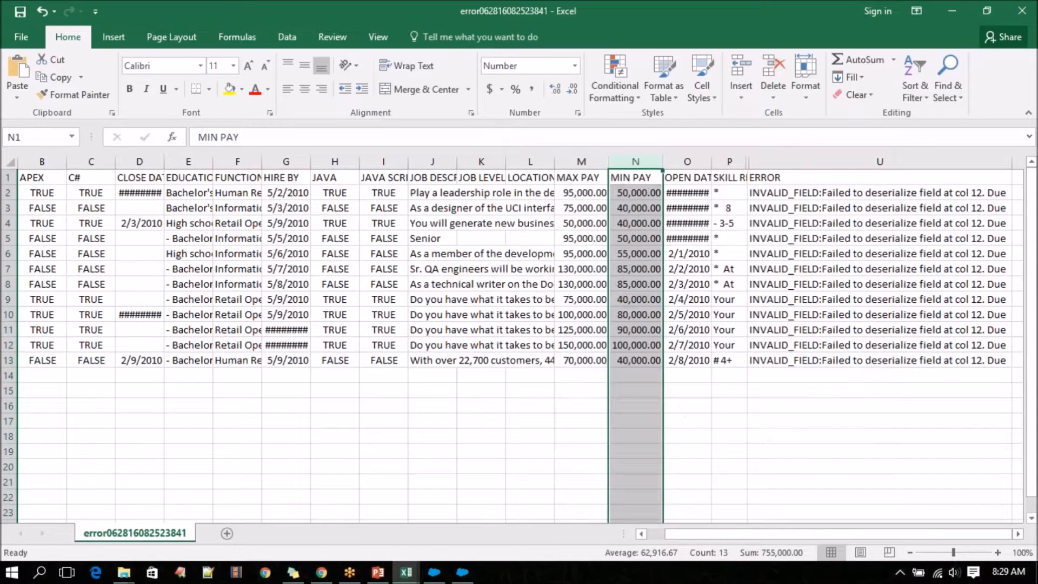
left_click(656, 398)
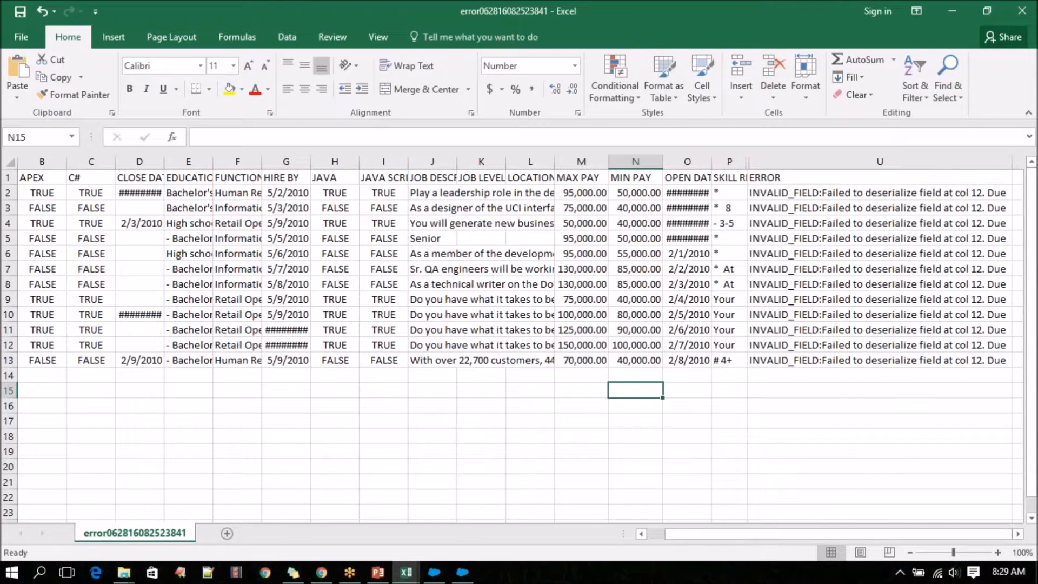
Delete the ERROR column and fit the SKILL REQUIRED column's width to its contents.
left_click(844, 162)
right_click(844, 162)
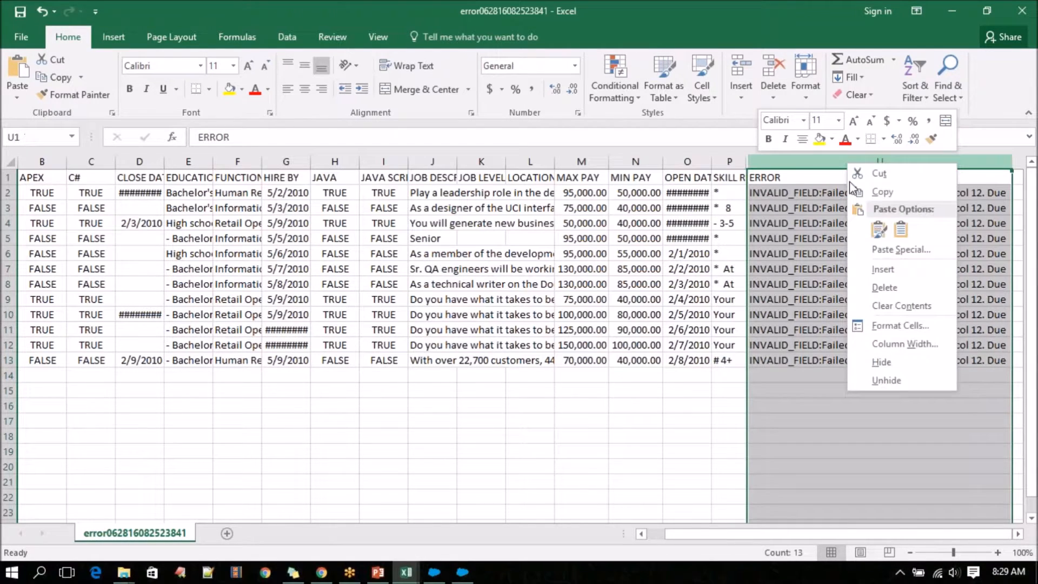
left_click(896, 293)
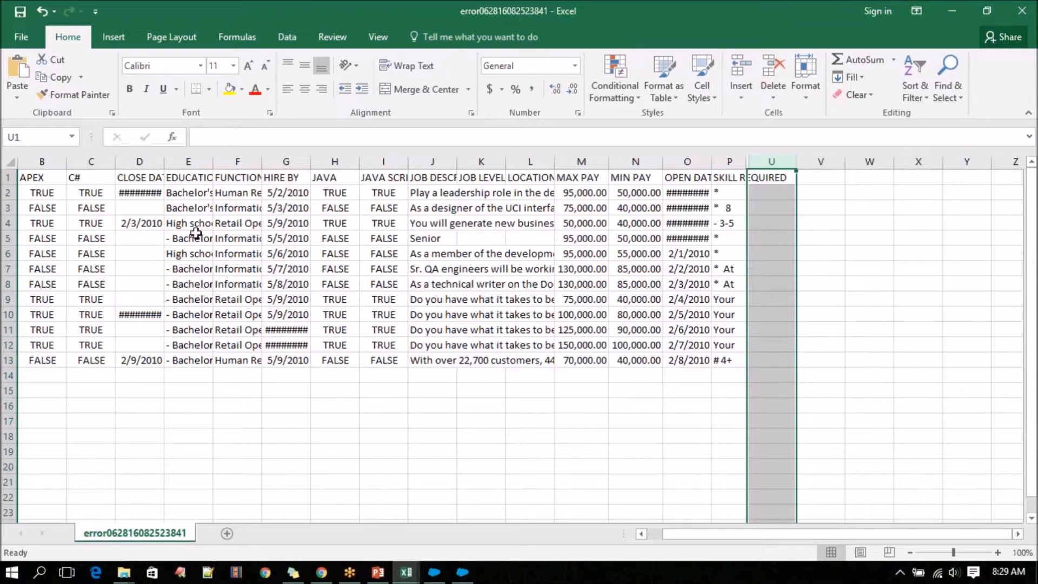
double_click(747, 162)
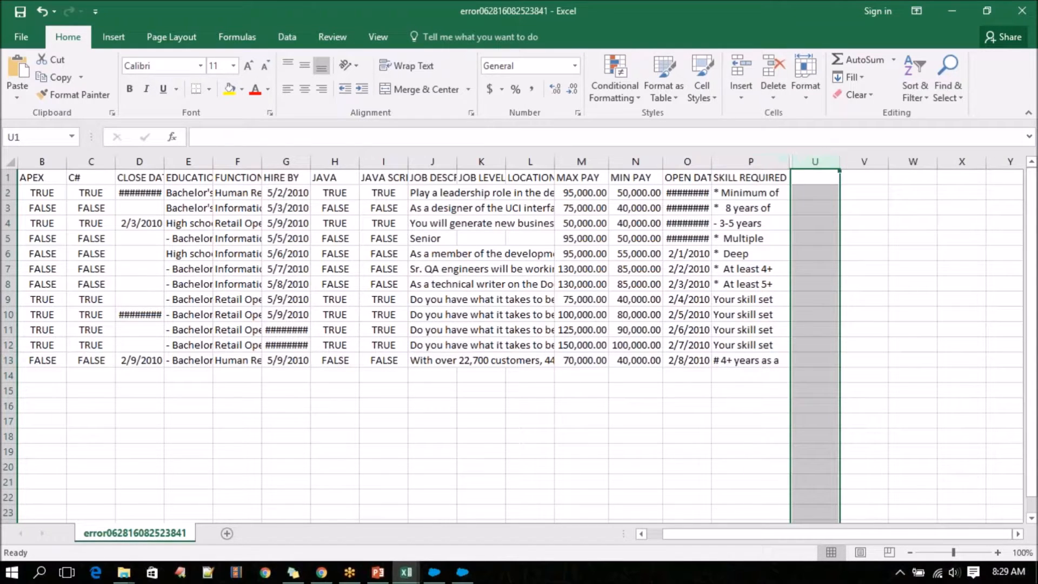
left_click_drag(806, 535, 677, 532)
left_click_drag(865, 172, 852, 359)
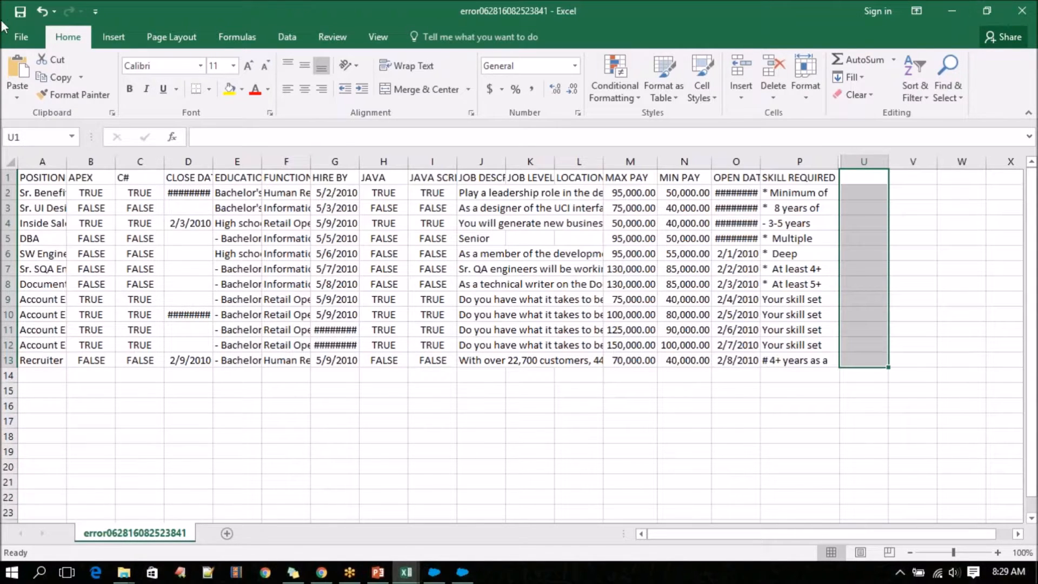
Save the corrected file as PositionImport in the Salesforce Training folder, keeping the CSV (Comma delimited) format.
left_click(12, 34)
left_click(38, 188)
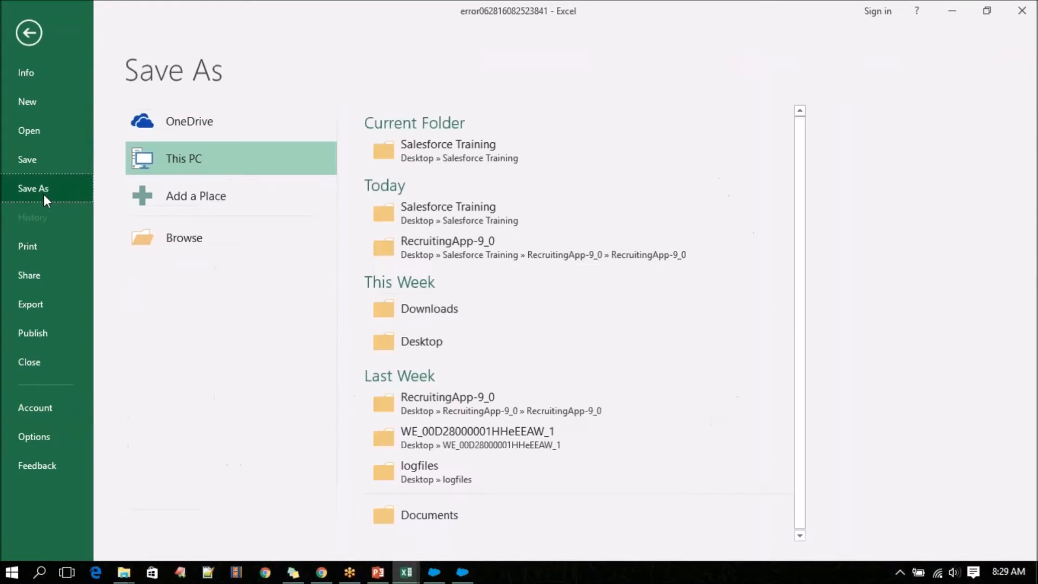
left_click(459, 170)
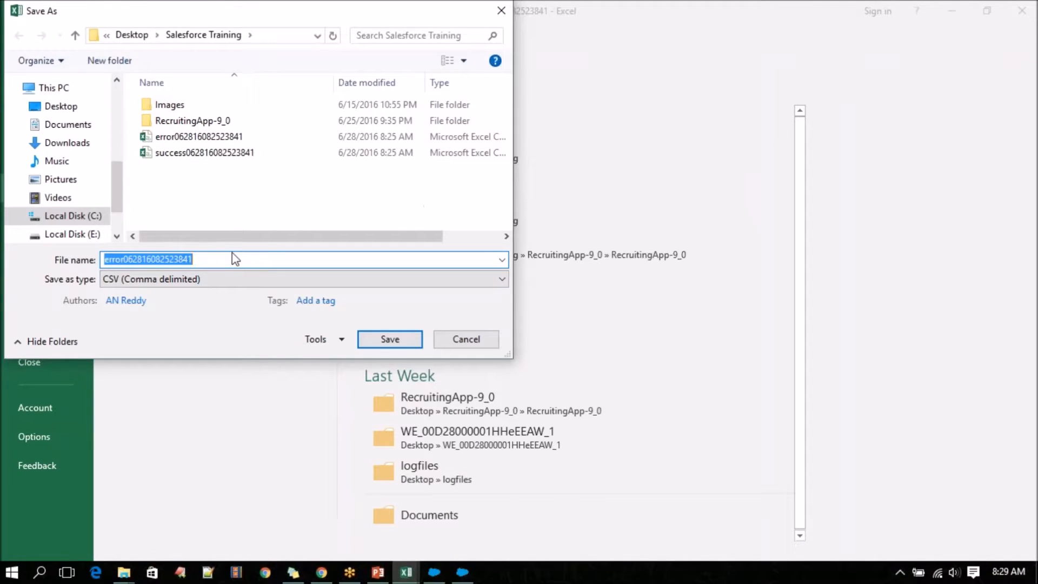
type("PositionImport")
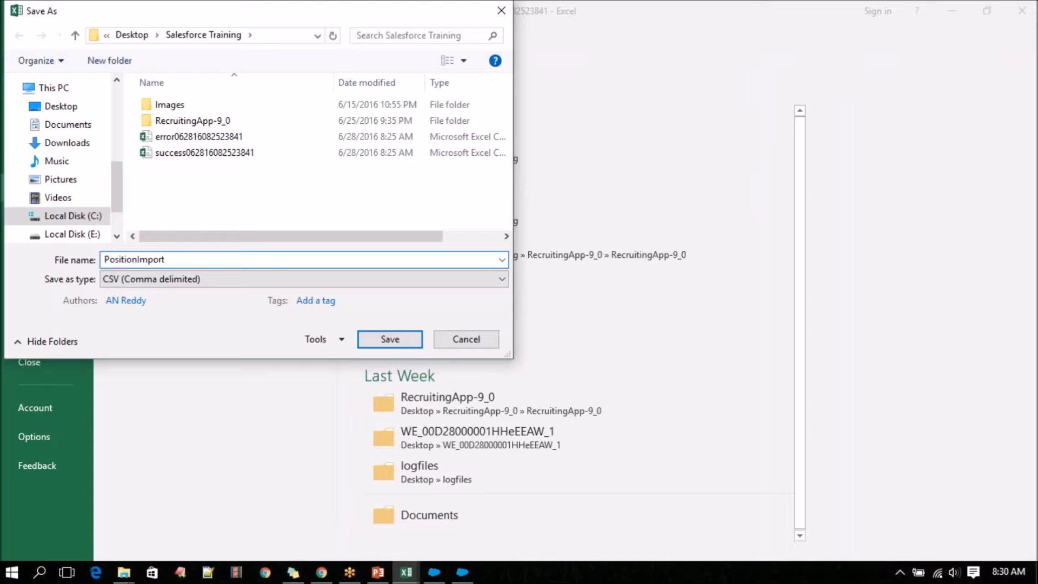
left_click(365, 336)
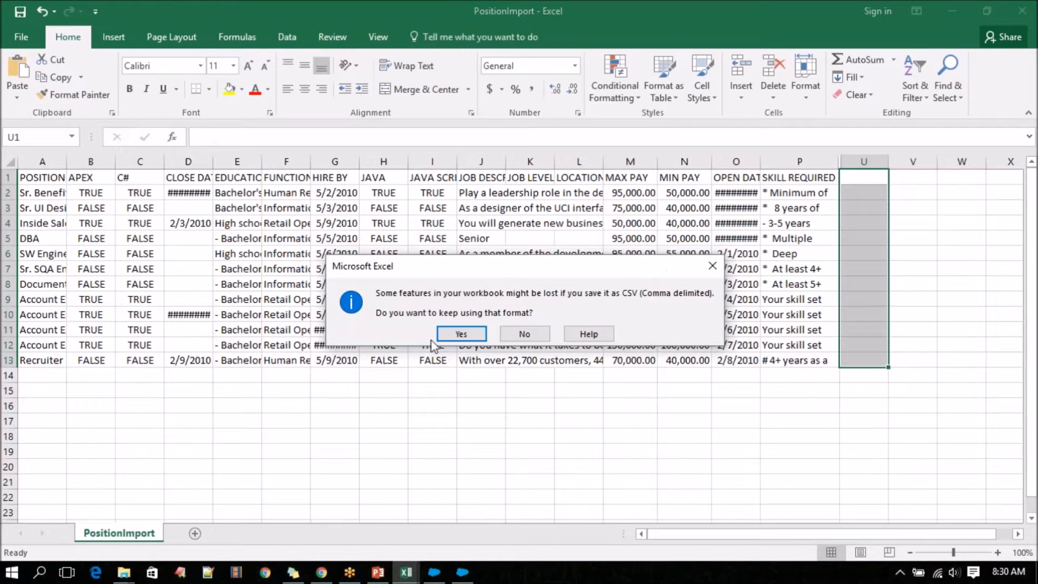
left_click(449, 334)
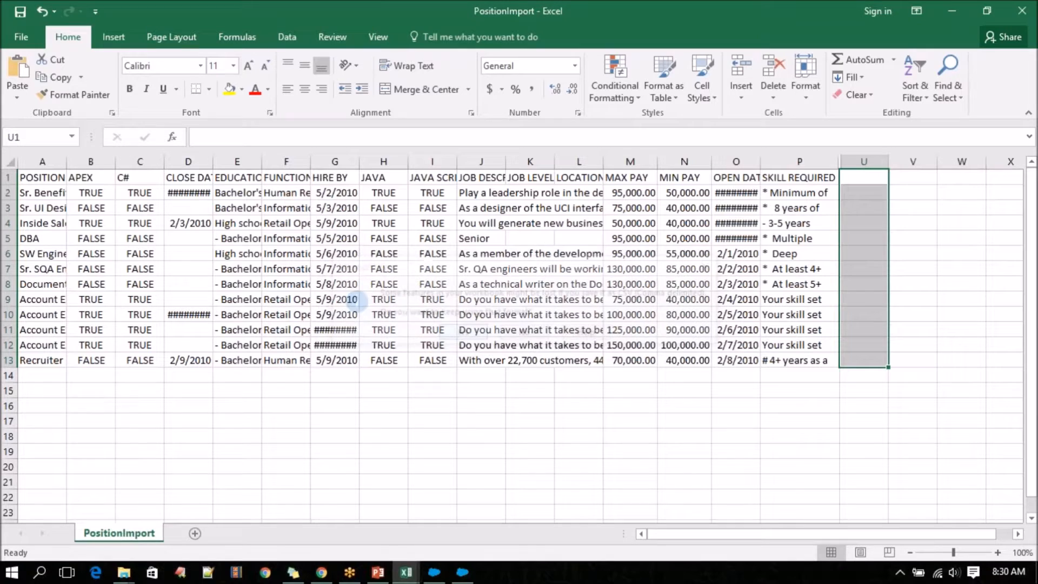
Fit the widths of the CLOSE DATE and POSITION TITLE columns to their contents.
double_click(212, 161)
double_click(58, 177)
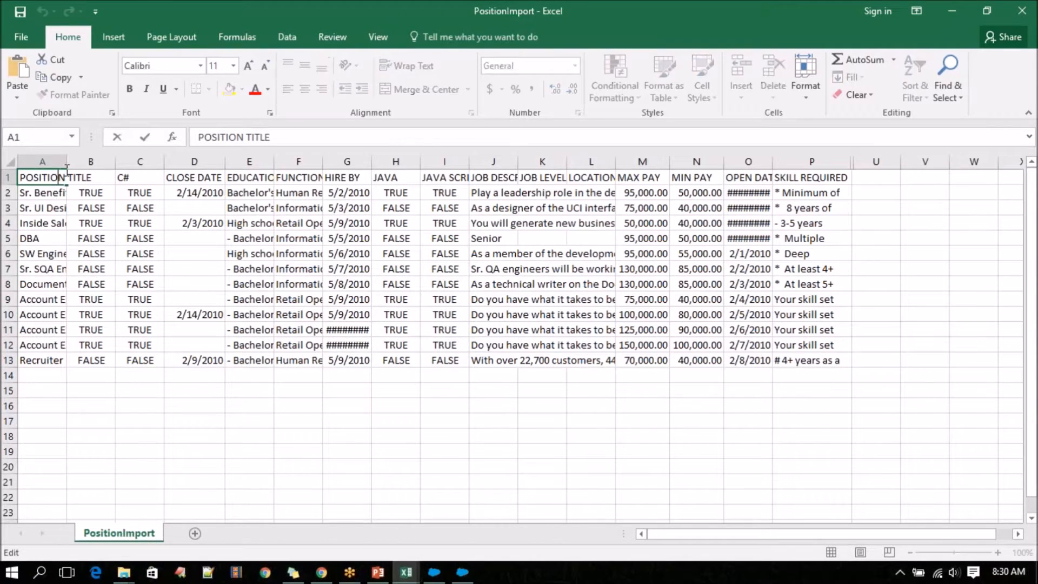
left_click(42, 161)
double_click(66, 161)
left_click(54, 375)
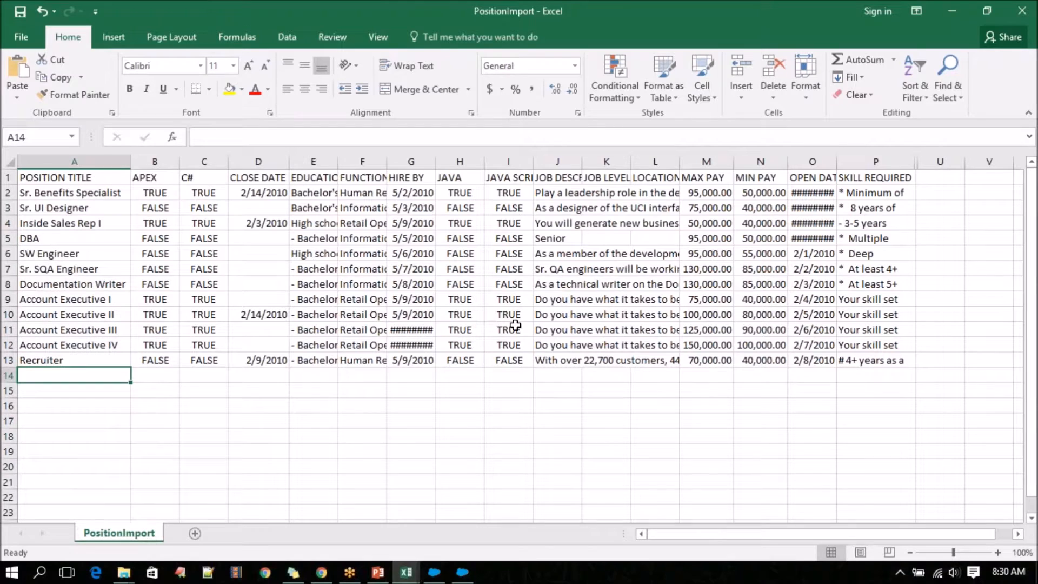
Switch to Data Loader and start an insert for the Position (Position__c) object.
left_click(469, 576)
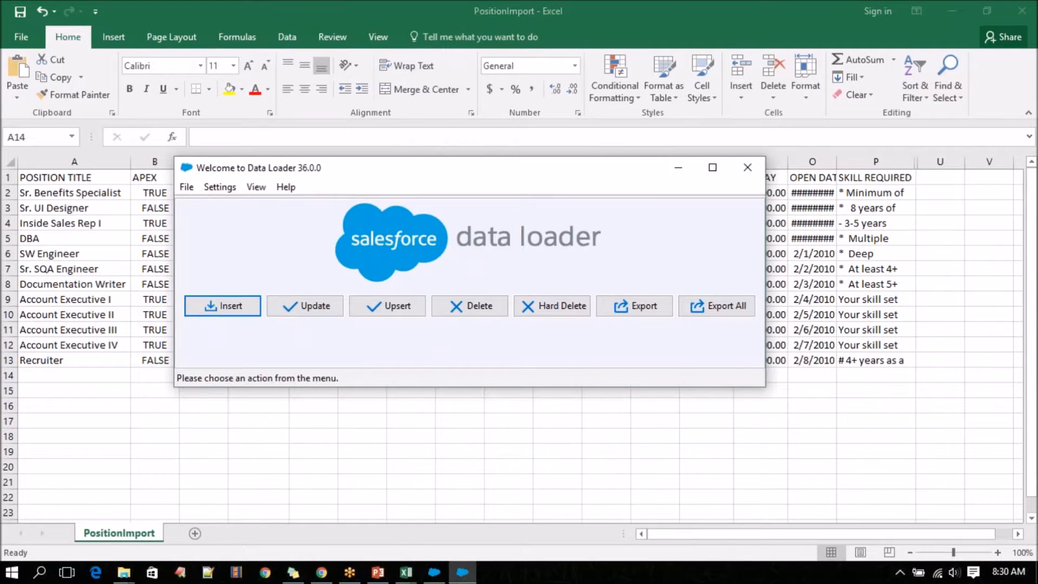
left_click(219, 307)
left_click(365, 348)
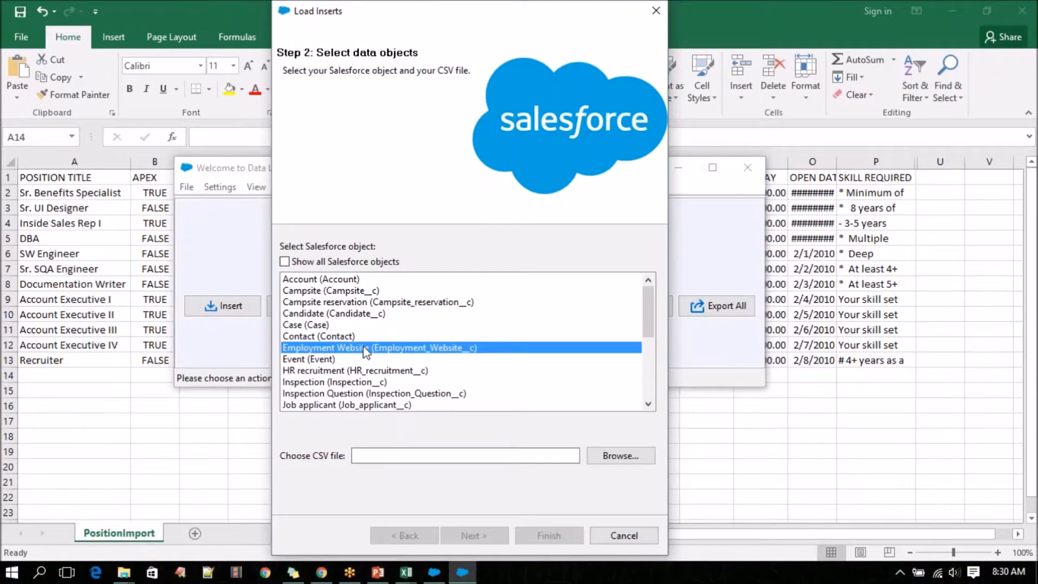
key("p")
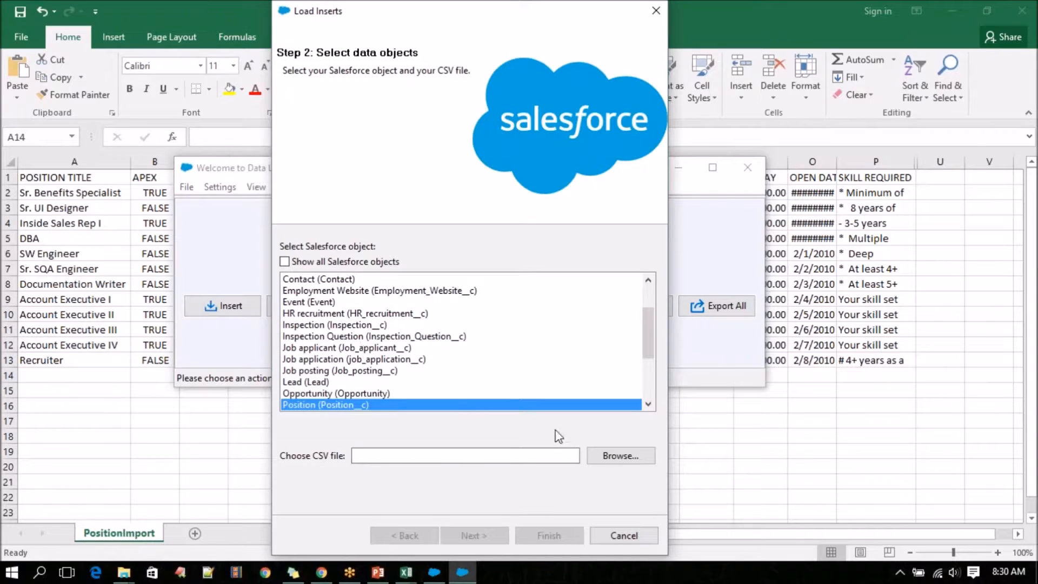
Choose the PositionImport CSV from the Salesforce Training folder as the insert's source and continue to the field mapping.
left_click(610, 459)
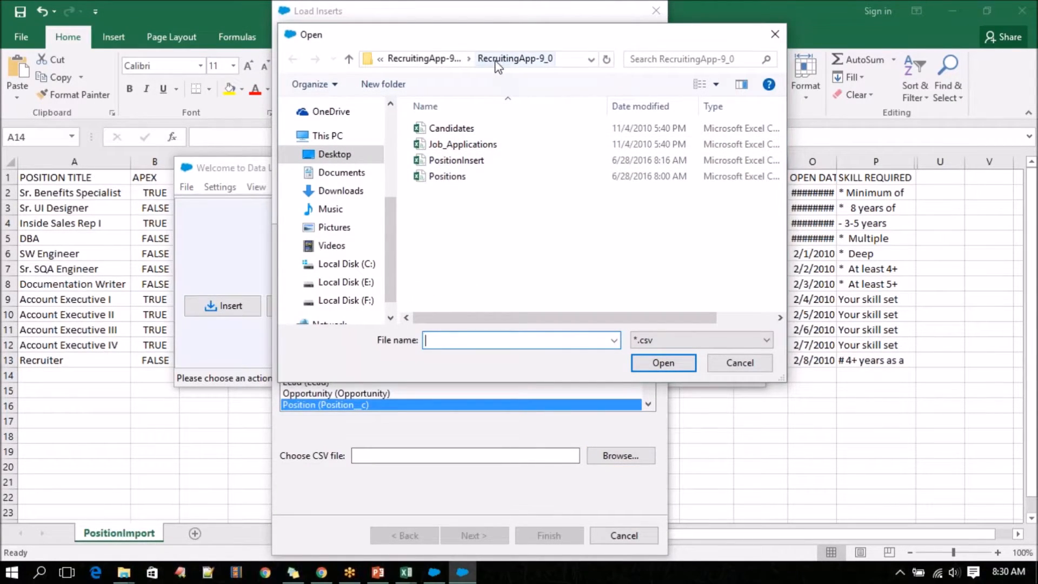
left_click(424, 60)
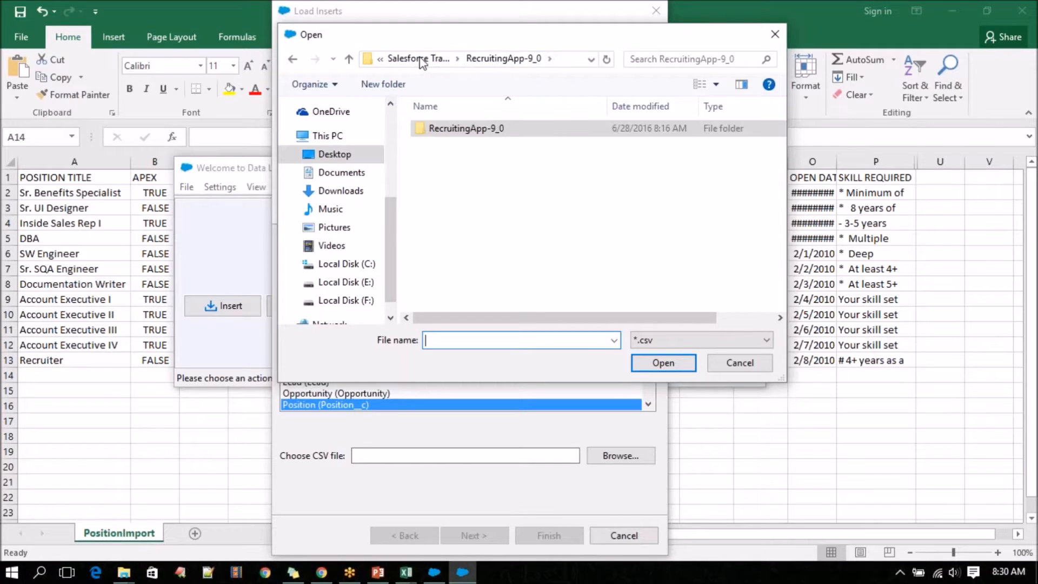
left_click(424, 59)
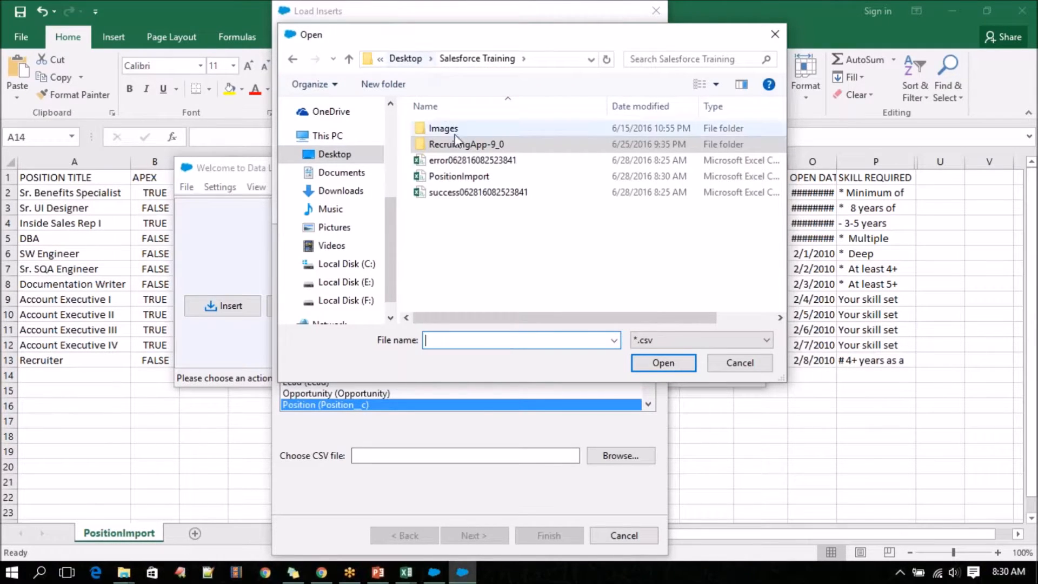
left_click(459, 176)
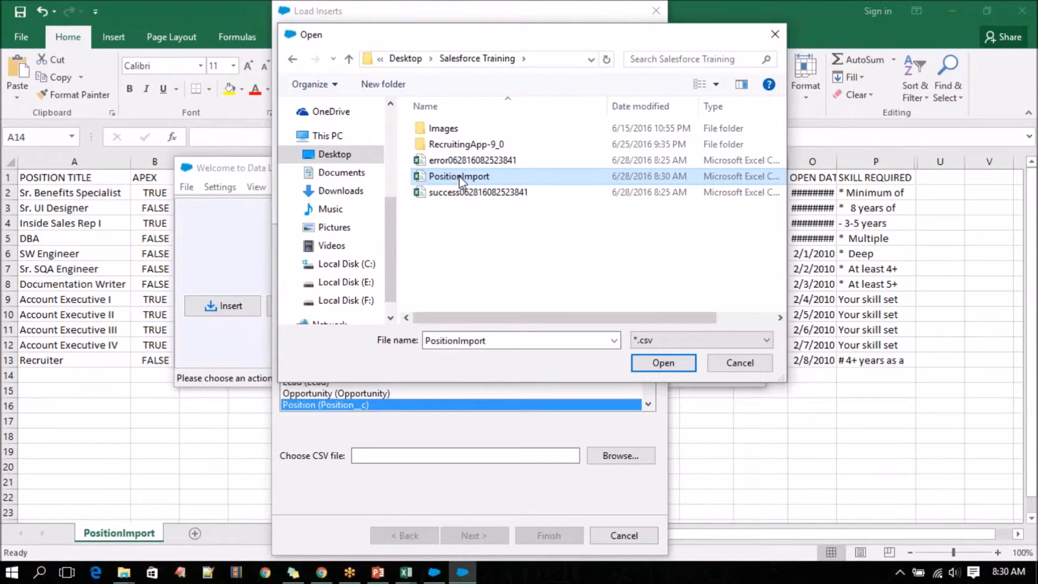
left_click(639, 359)
left_click(469, 536)
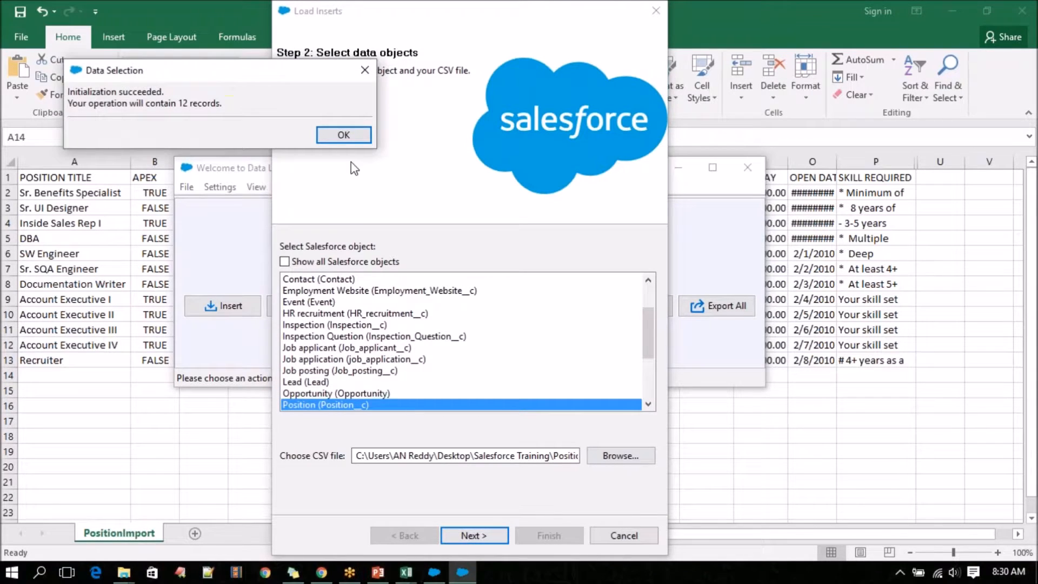
left_click(346, 135)
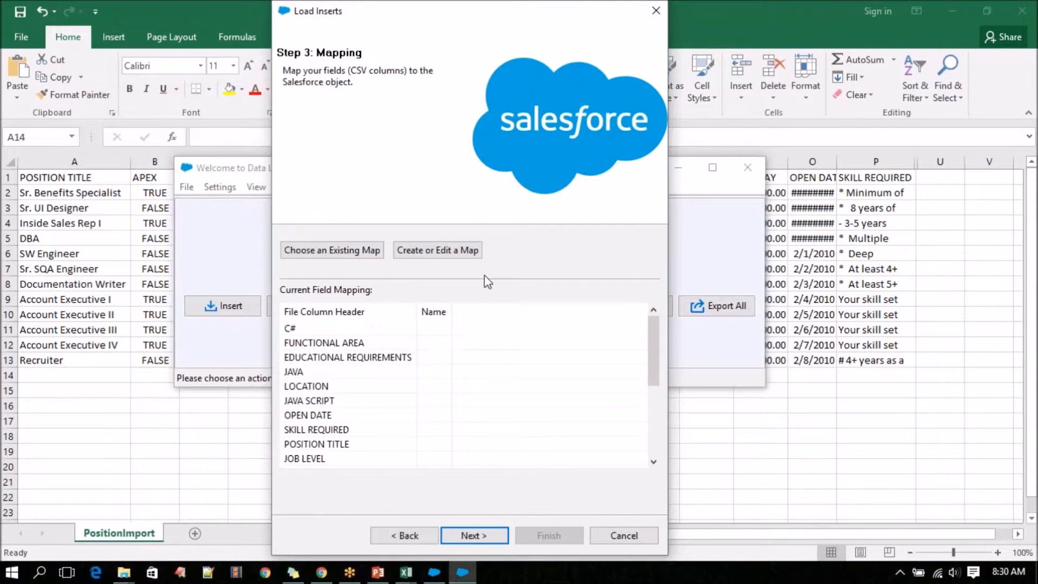
Create a field map by auto-matching the Salesforce fields to the CSV columns, and accept it.
left_click(469, 251)
left_click(218, 135)
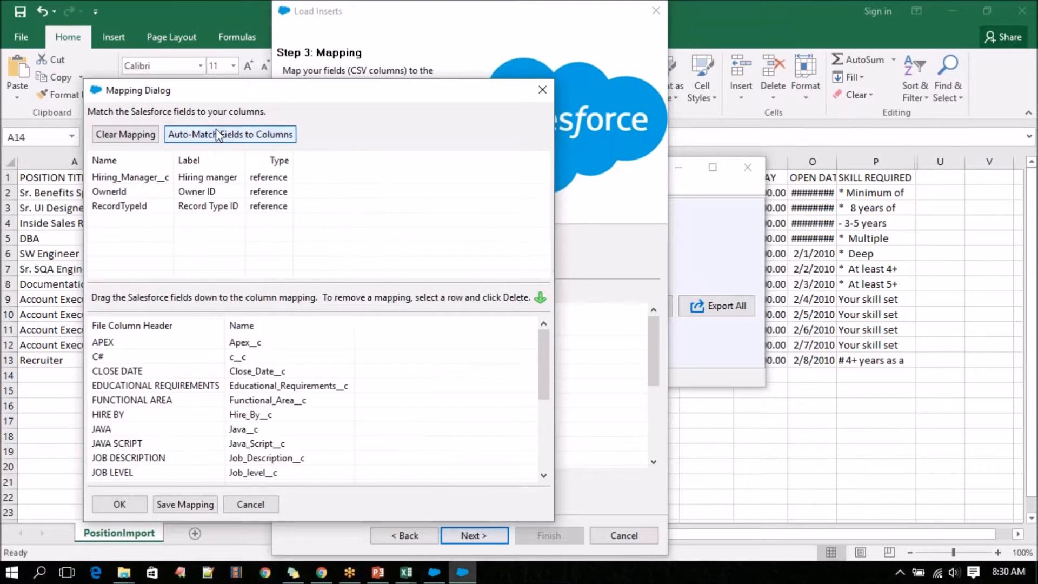
left_click_drag(372, 95, 665, 36)
left_click(415, 446)
left_click(471, 534)
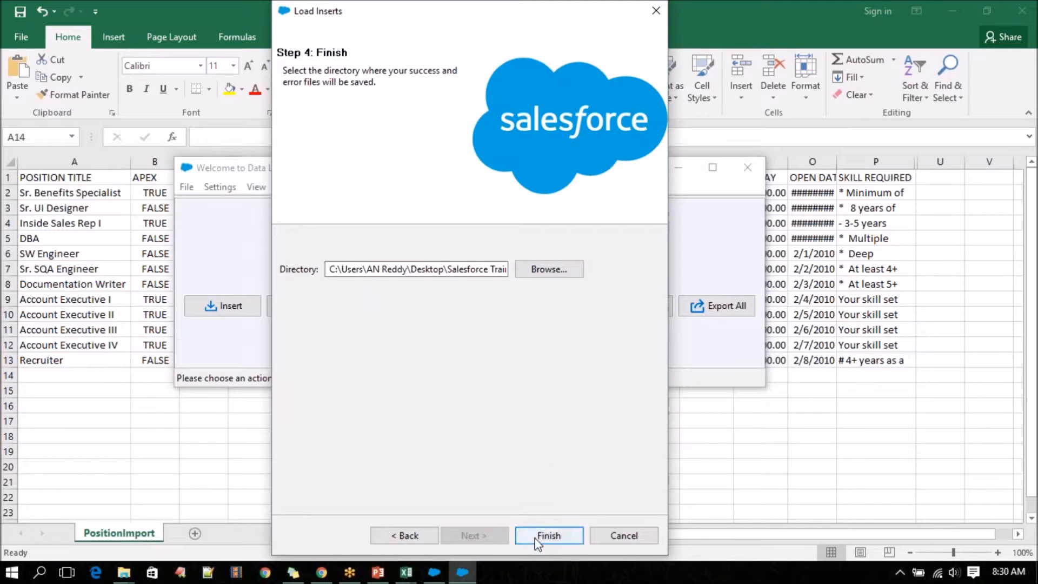
Run the insert, keeping the Salesforce Training folder as the directory for the success and error files.
left_click(479, 269)
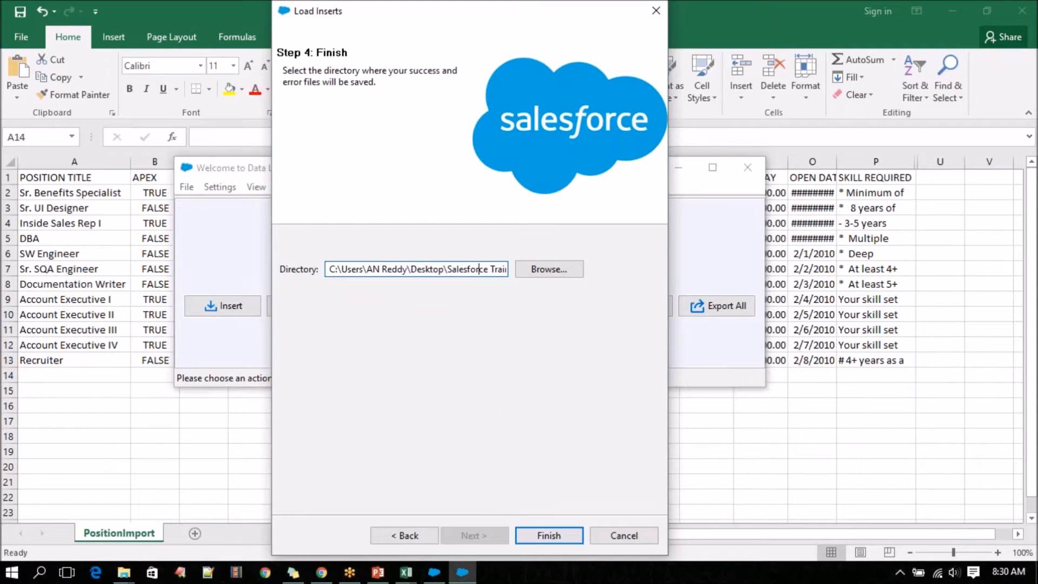
left_click_drag(441, 269, 517, 271)
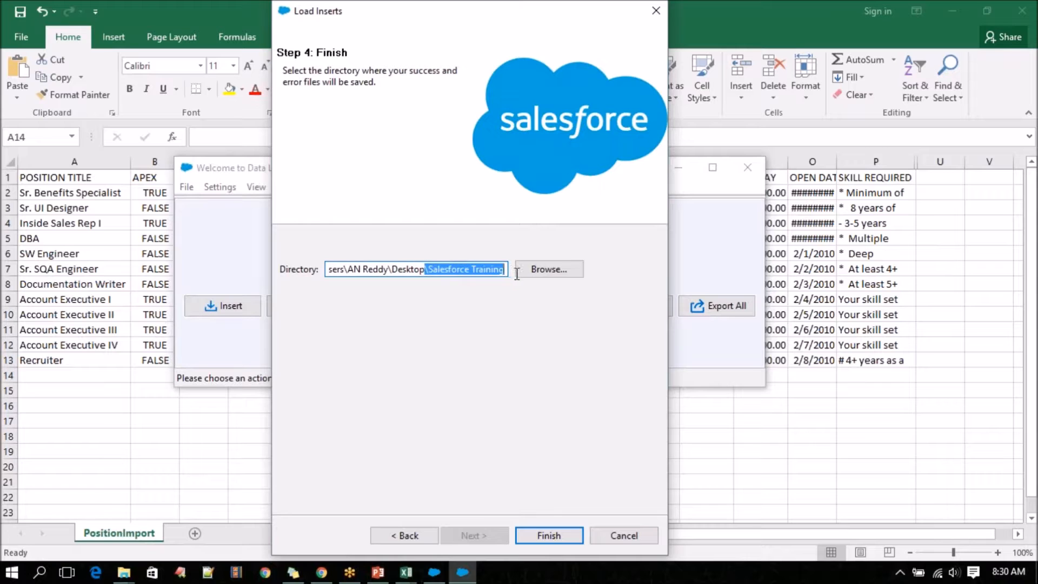
left_click(541, 537)
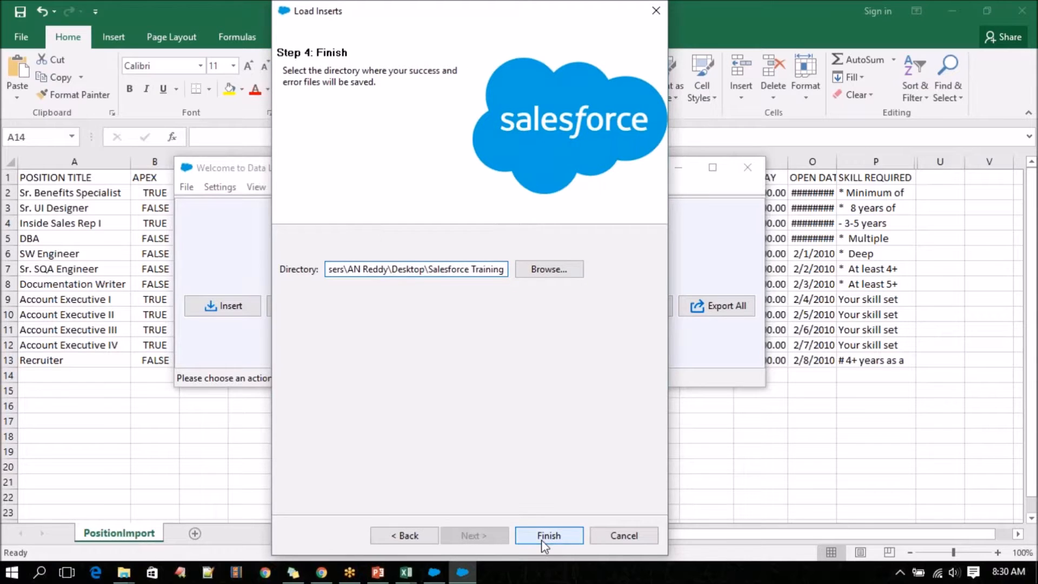
left_click(584, 346)
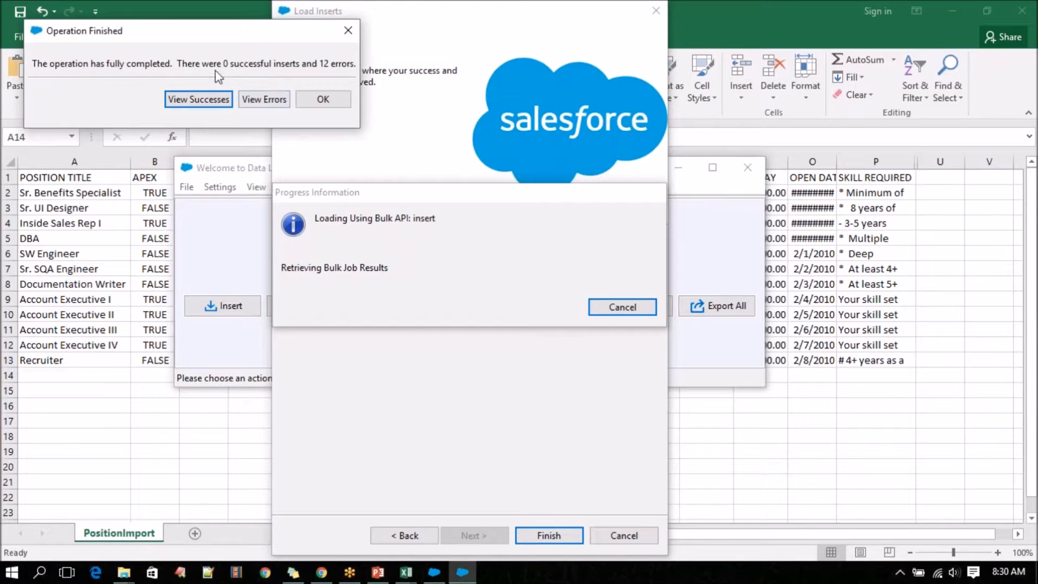
Examine the error messages for the failed Position inserts in the CSV Viewer, and close the operation results.
left_click(264, 99)
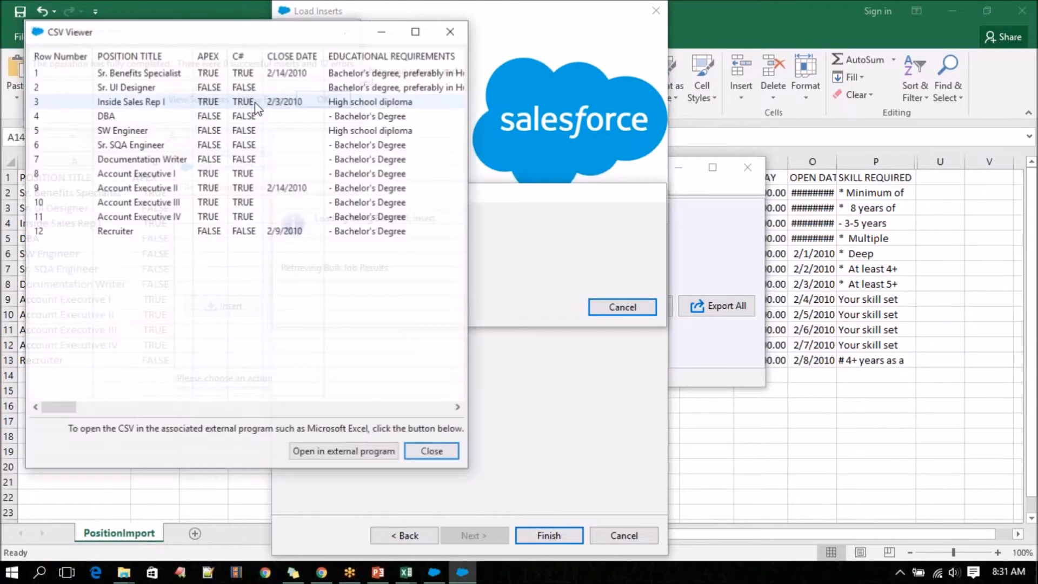
left_click_drag(57, 409, 452, 418)
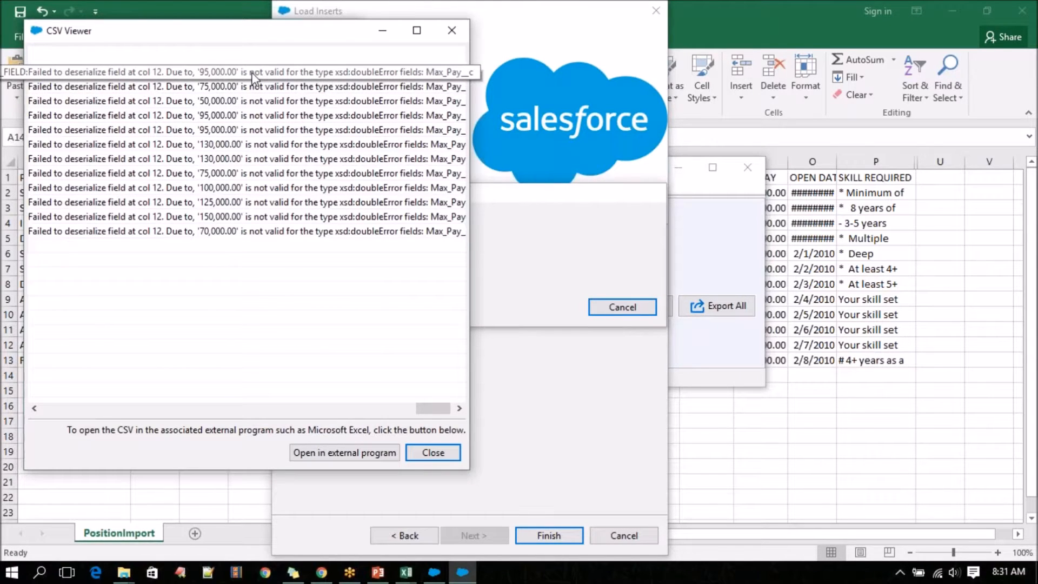
left_click_drag(448, 408, 453, 411)
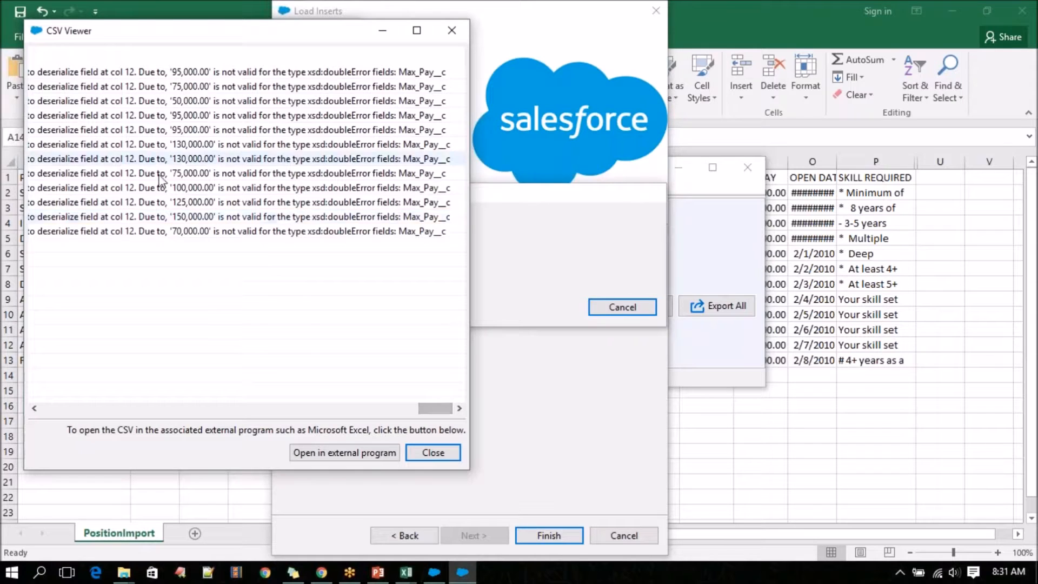
scroll(154, 187, "left", 1)
scroll(150, 188, "left", 1)
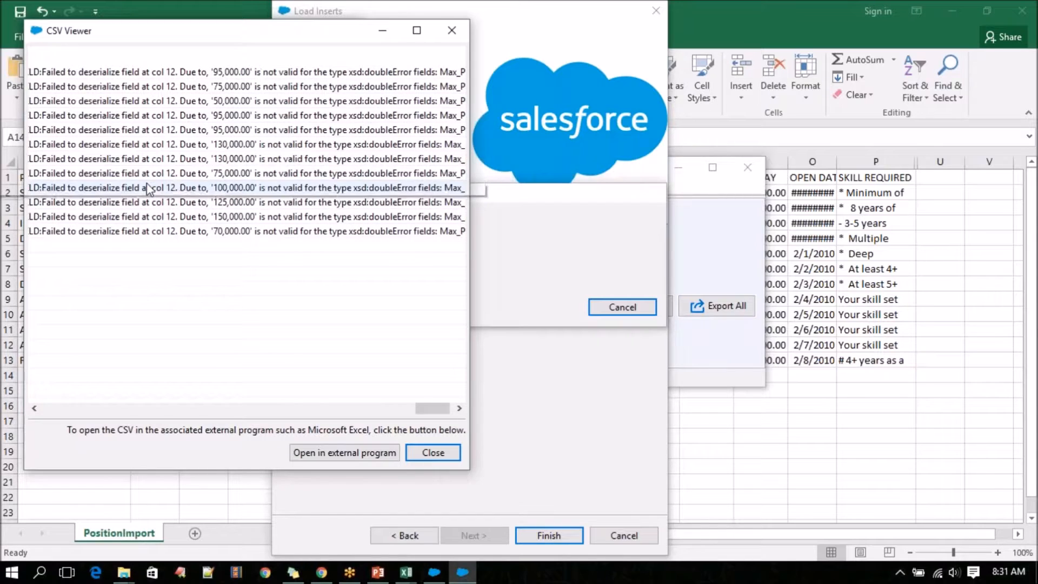
scroll(150, 189, "left", 2)
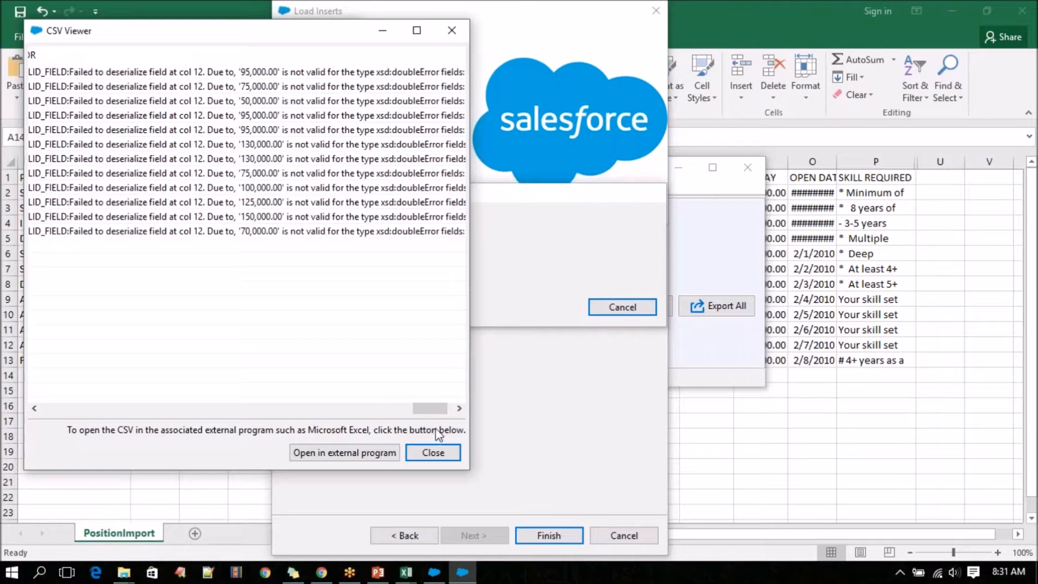
left_click_drag(437, 413, 449, 414)
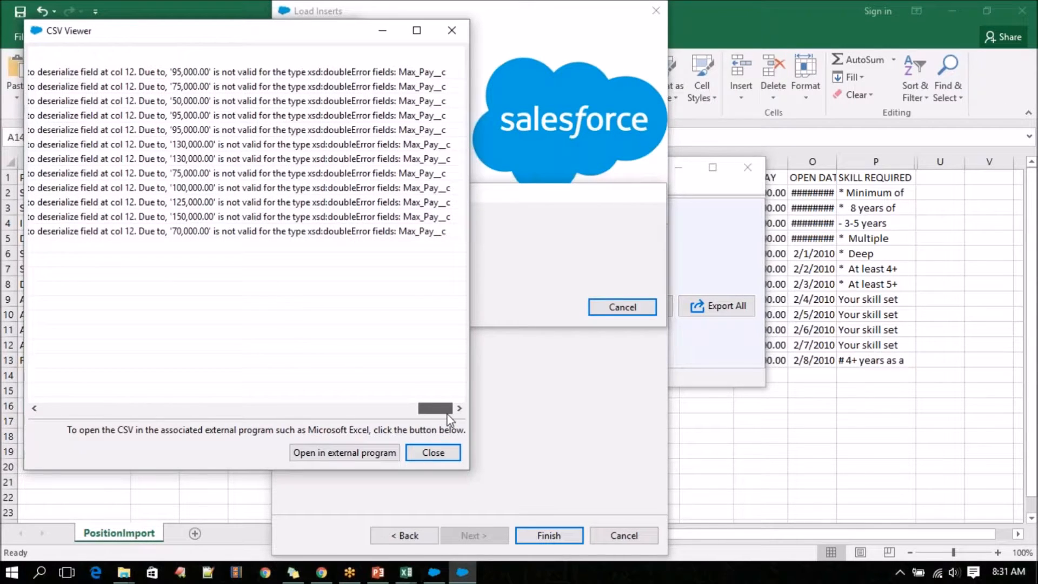
scroll(324, 216, "left", 2)
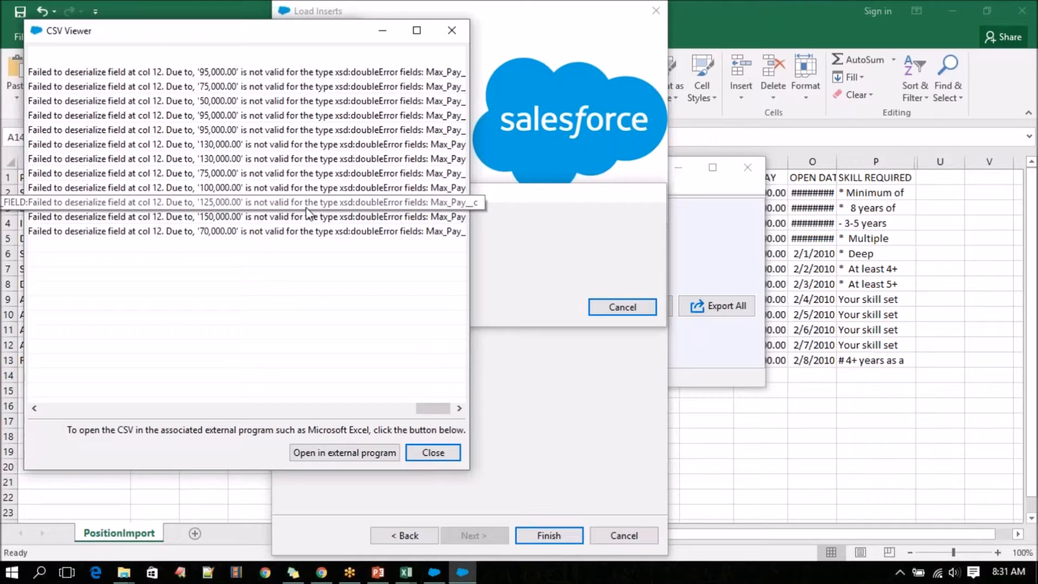
left_click(419, 453)
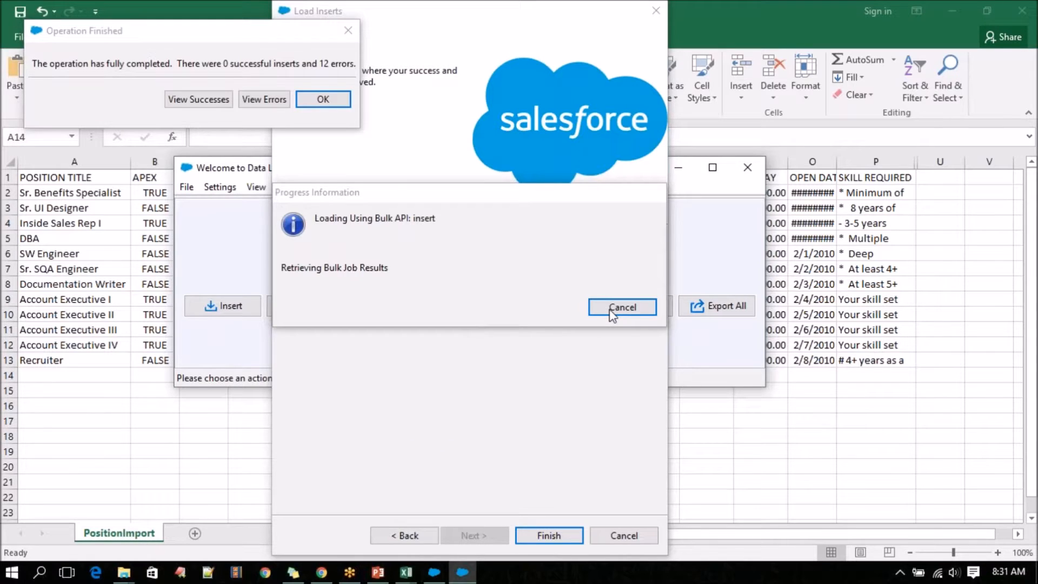
left_click(323, 100)
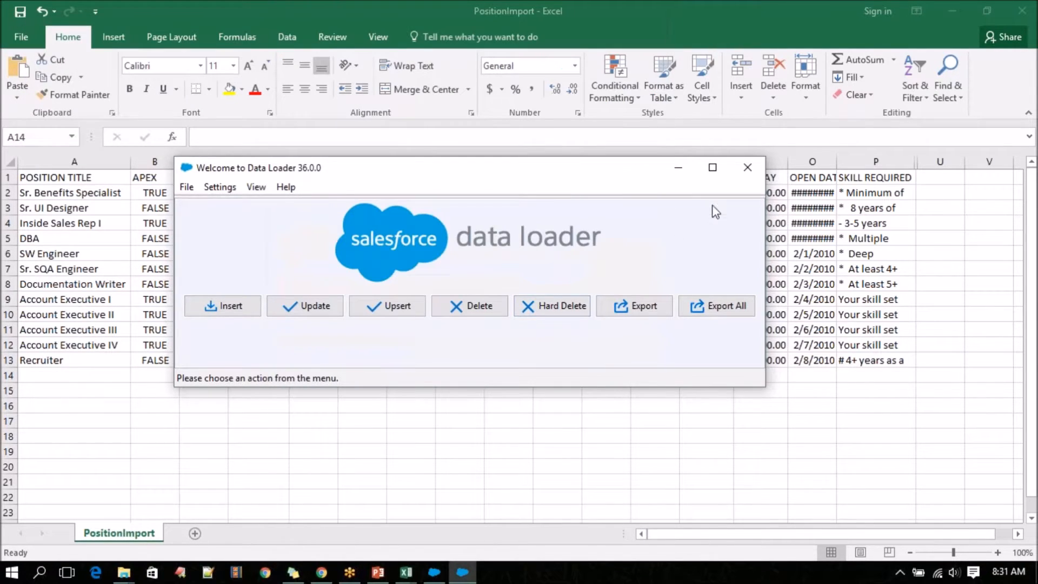
Return to the PositionImport sheet in Excel and check the stored MAX PAY values for Sr. Benefits Specialist and DBA.
left_click(678, 169)
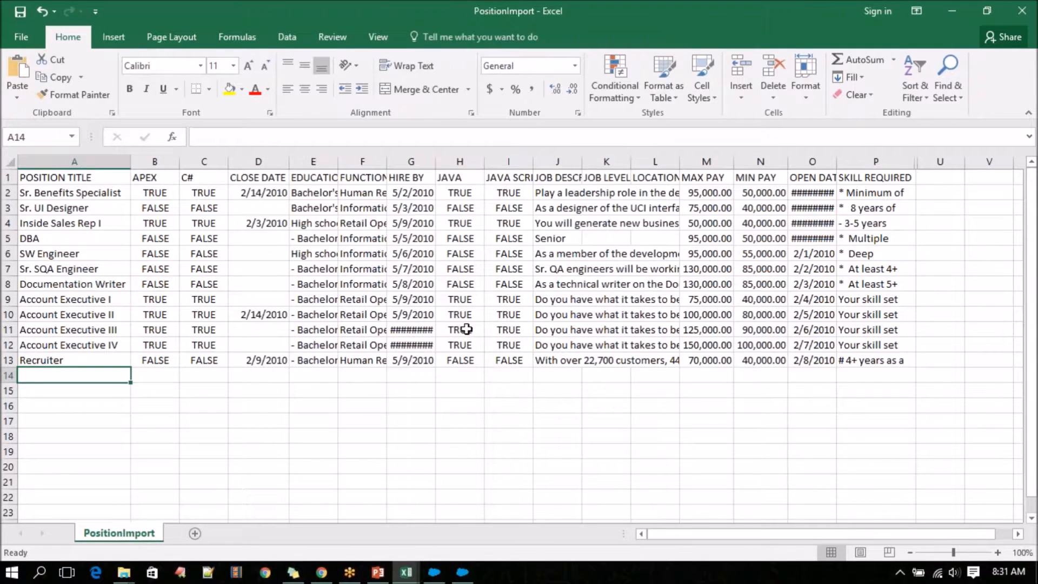
left_click(702, 192)
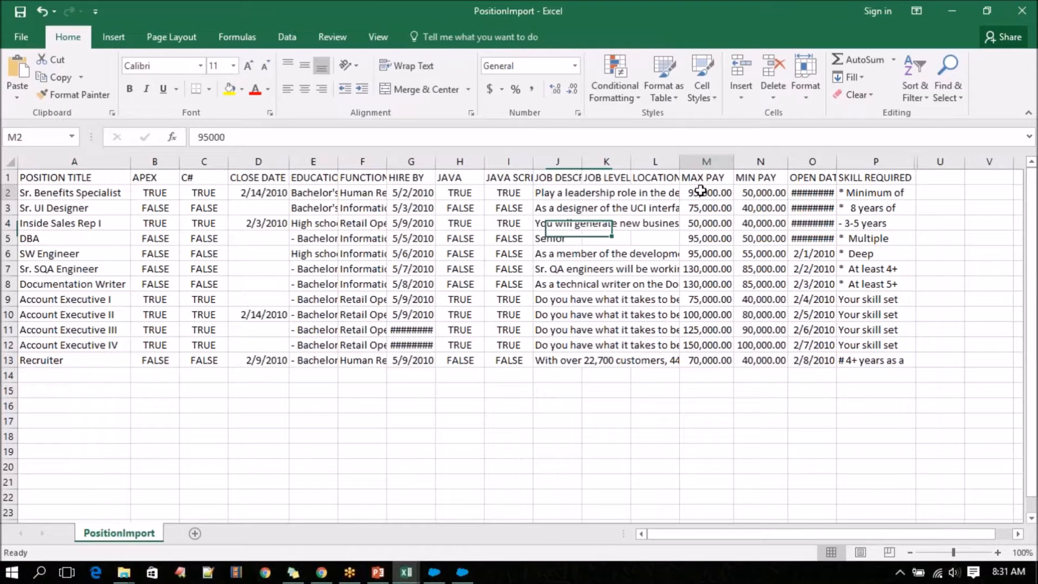
double_click(703, 192)
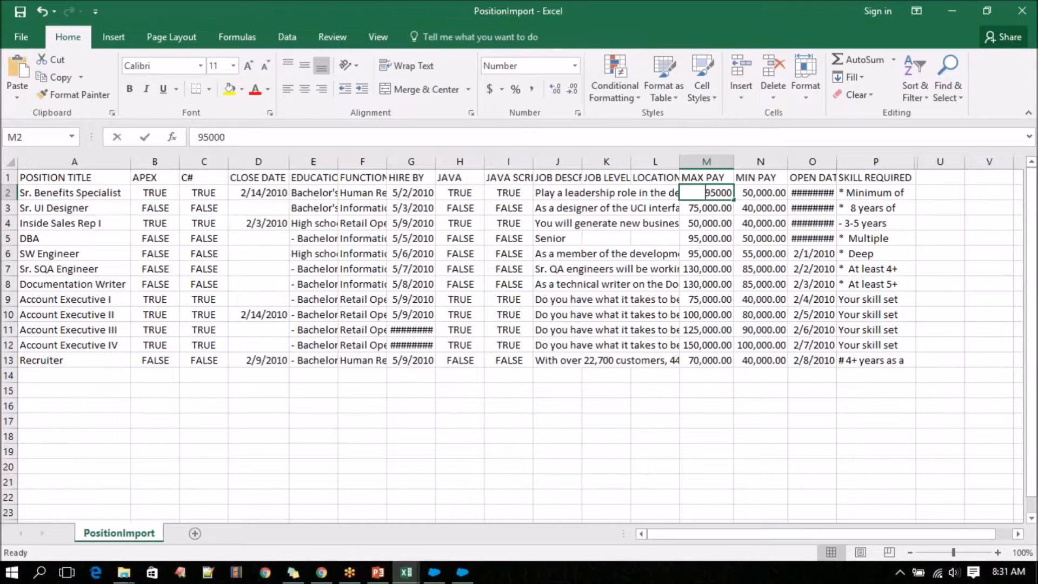
left_click(701, 242)
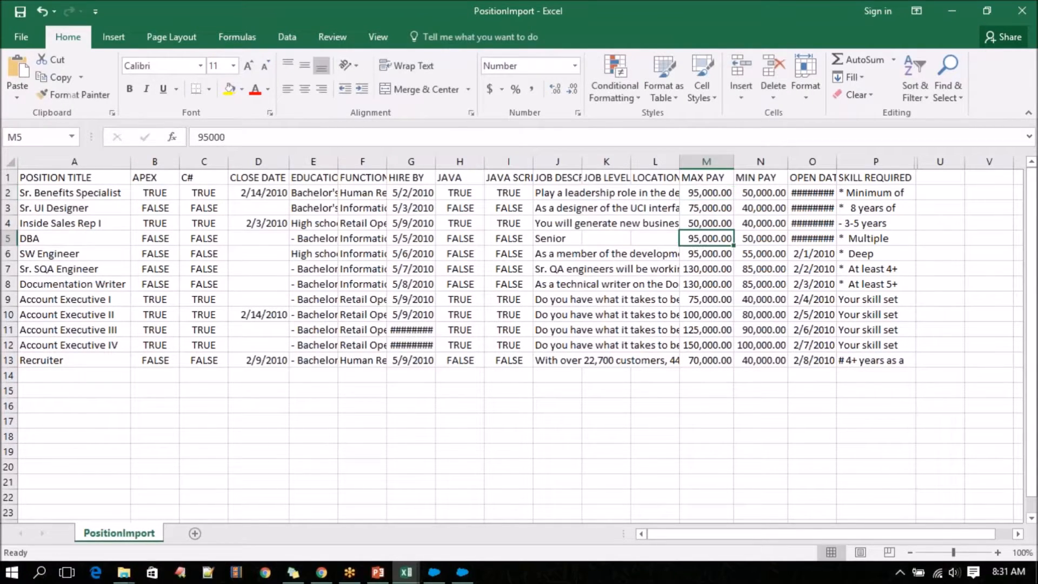
Remove the thousands separator from the MAX PAY column's number format, keeping two decimal places.
left_click(707, 161)
right_click(706, 163)
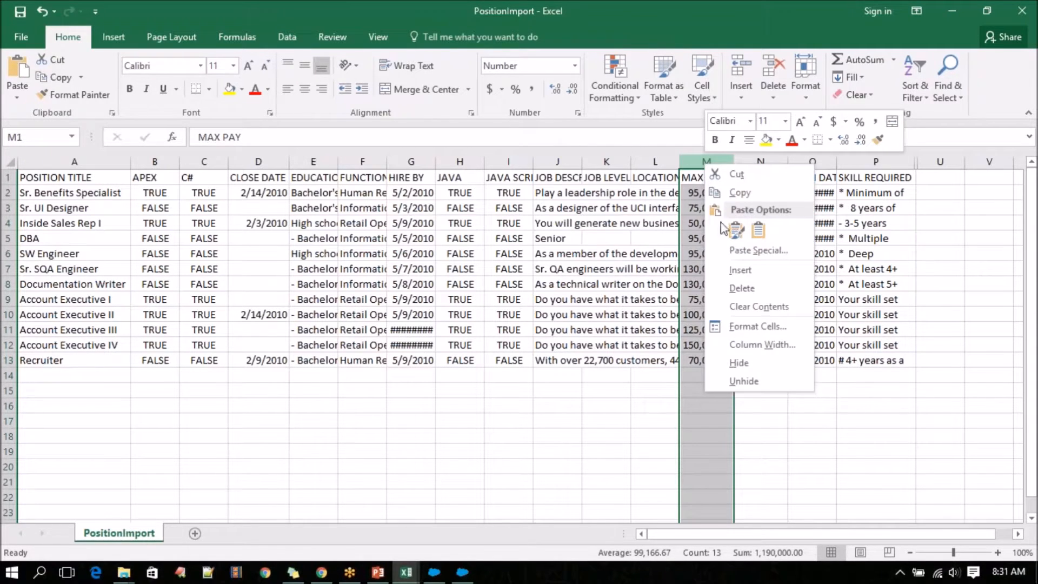
left_click(762, 345)
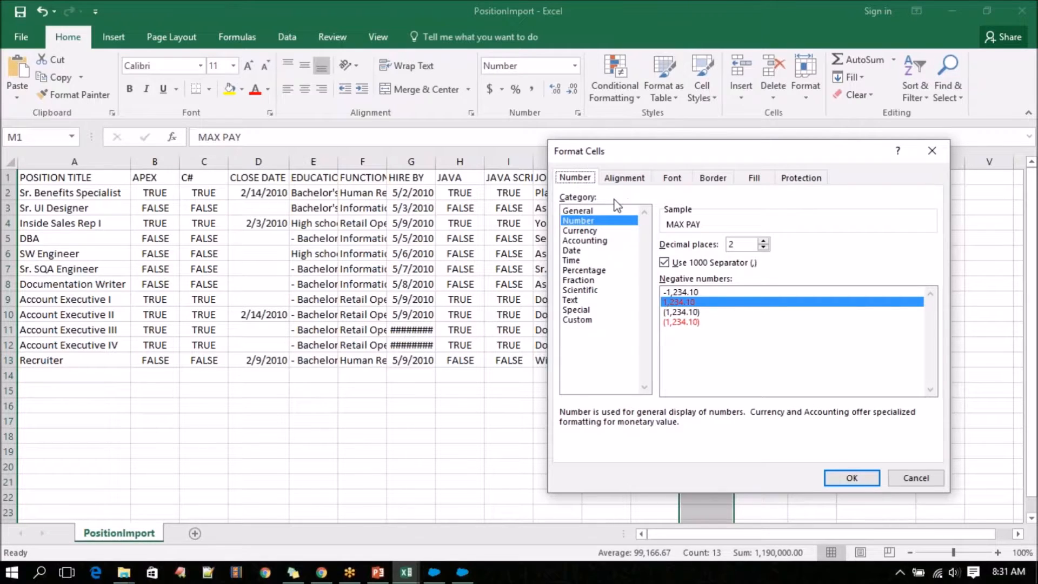
left_click(625, 179)
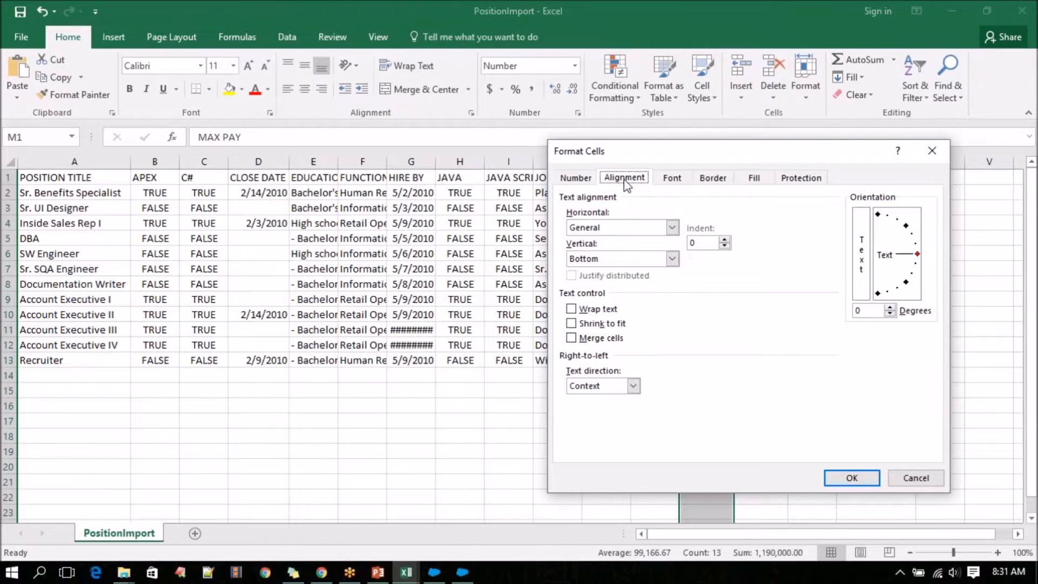
left_click(576, 177)
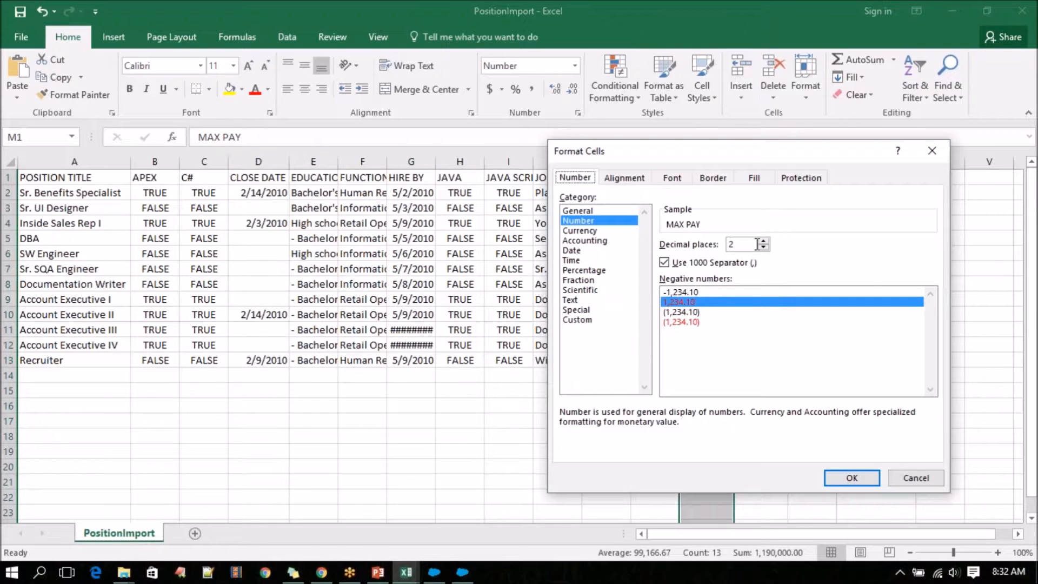
left_click(714, 263)
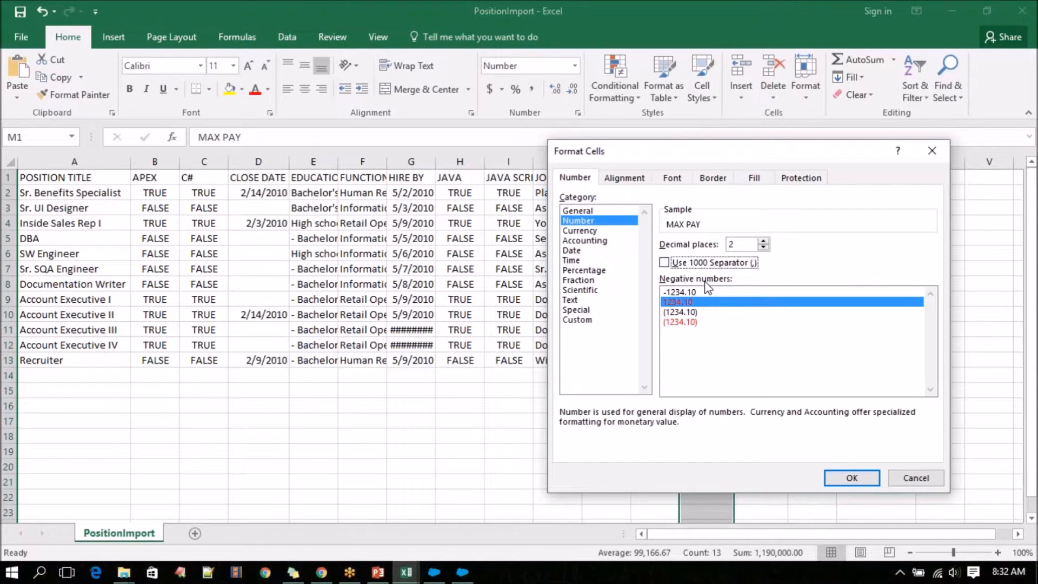
left_click(836, 479)
left_click(772, 433)
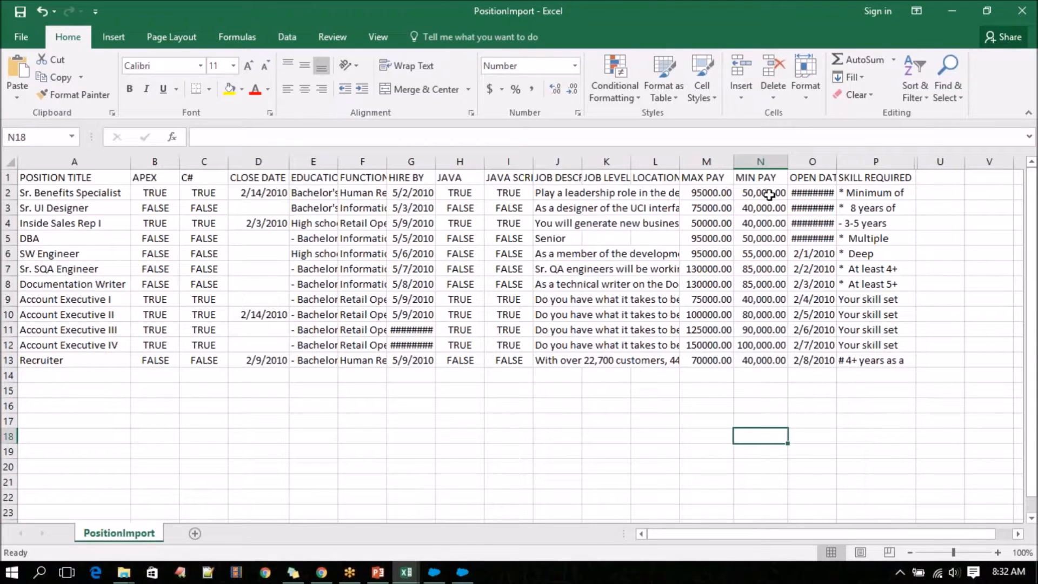
Remove the thousands separator from the MIN PAY column's number format, and save the file in CSV format.
left_click(769, 192)
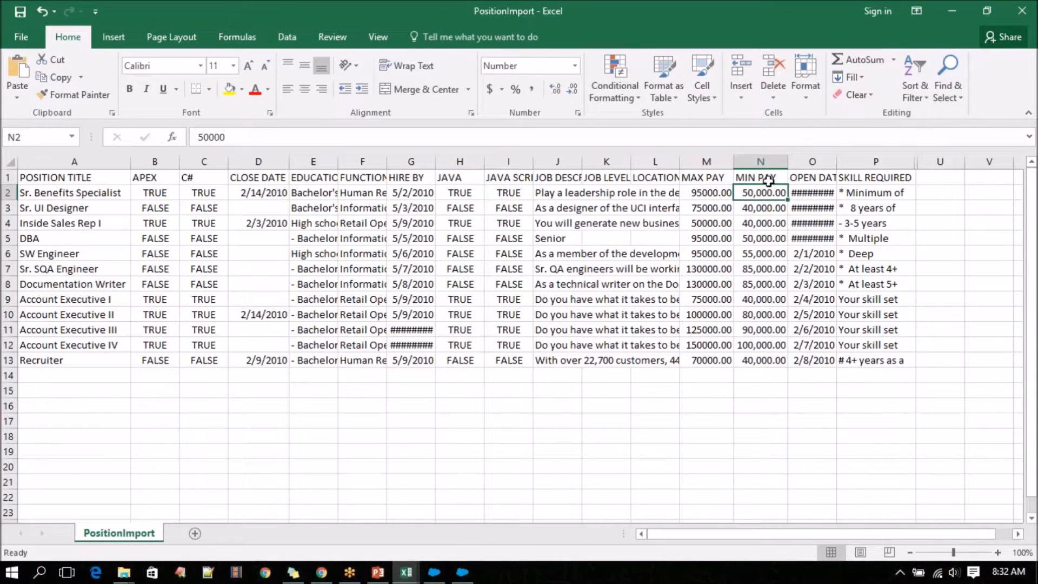
left_click(761, 161)
right_click(766, 161)
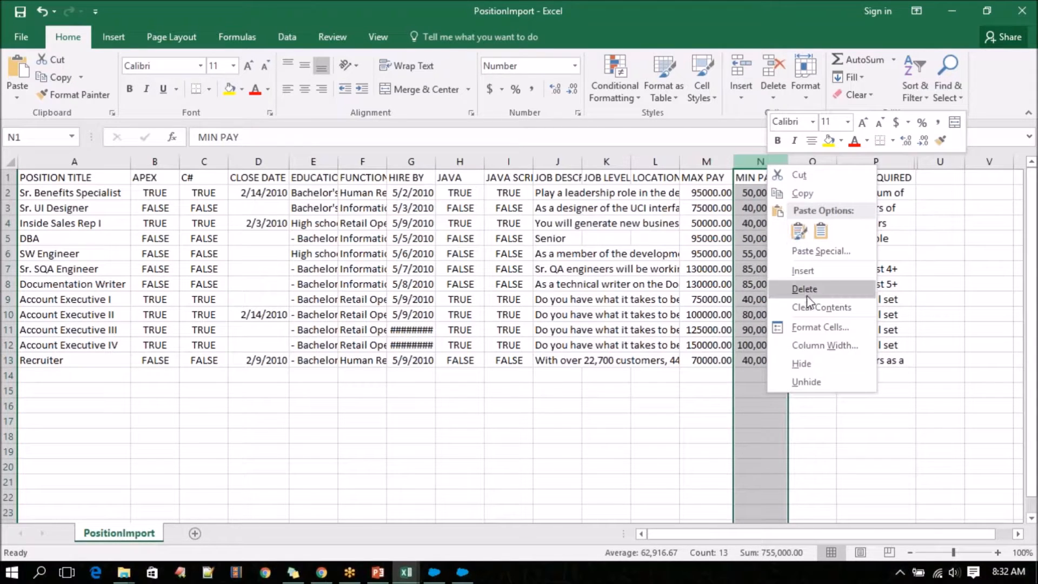
left_click(811, 331)
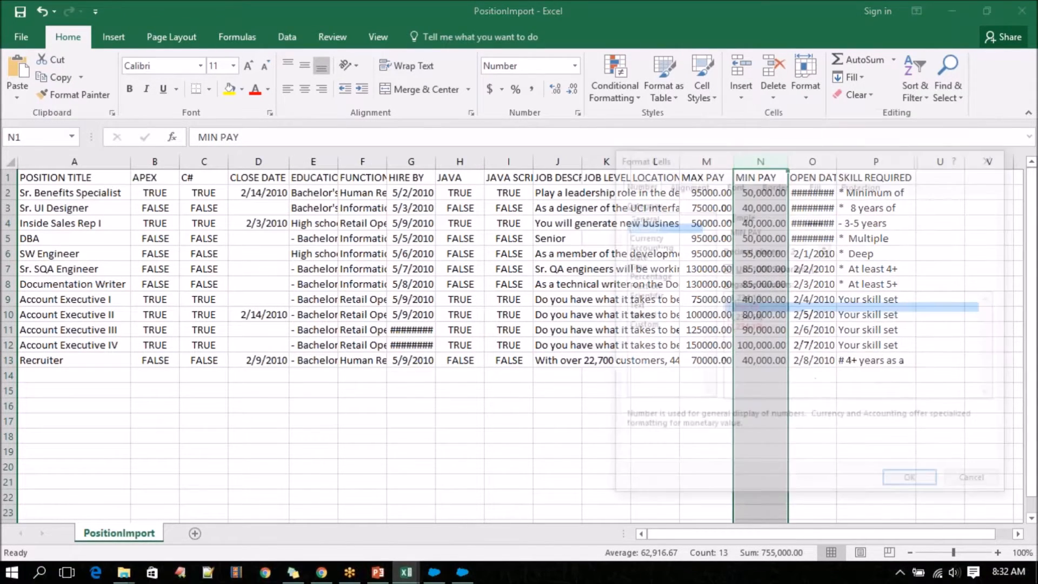
left_click(750, 269)
left_click(909, 483)
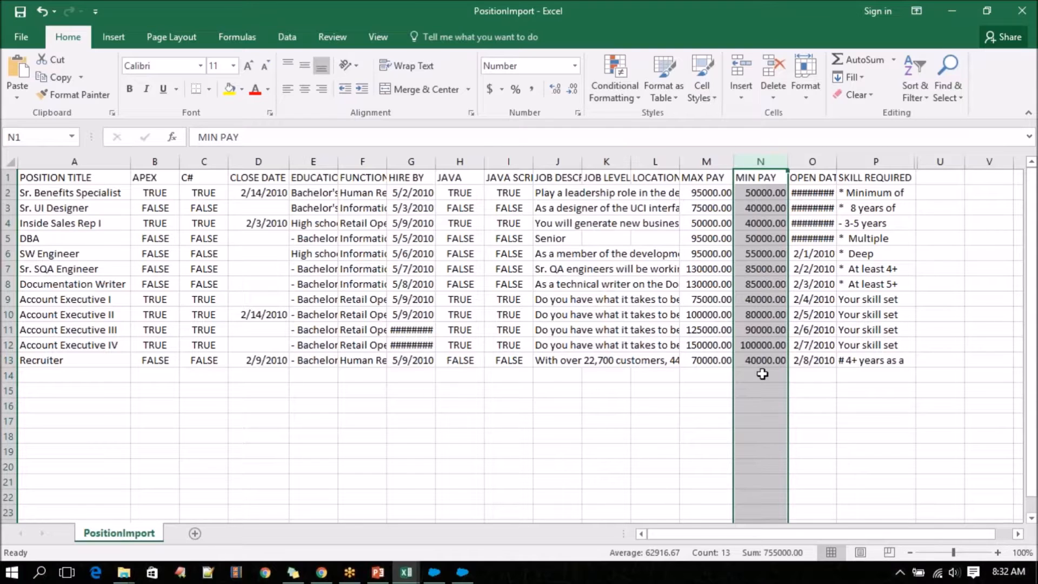
key("ctrl+s")
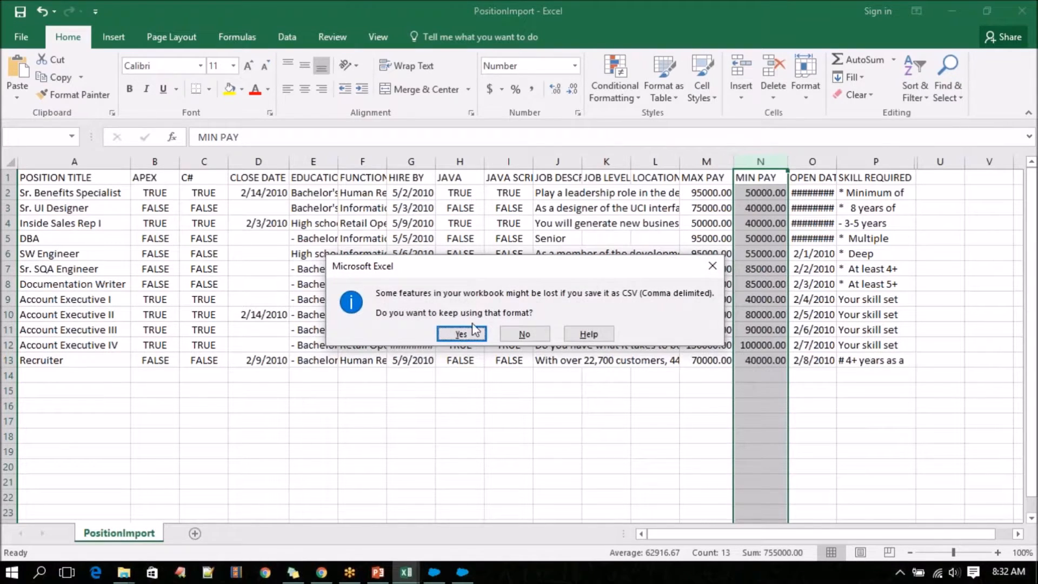
left_click(465, 332)
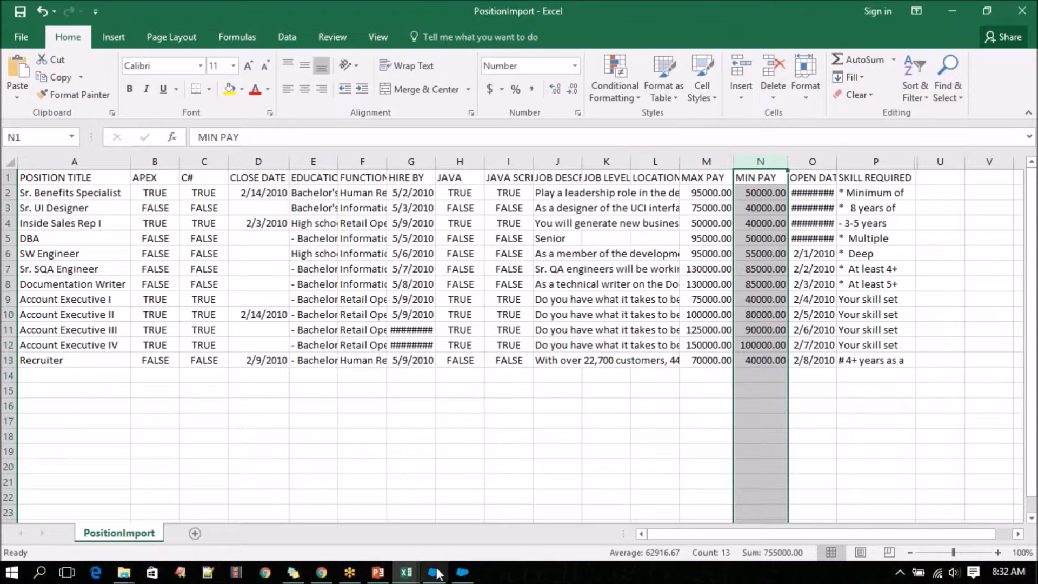
Switch to Data Loader and start an insert into the Position object, using PositionImport from the Salesforce Training folder as the CSV file.
left_click(462, 572)
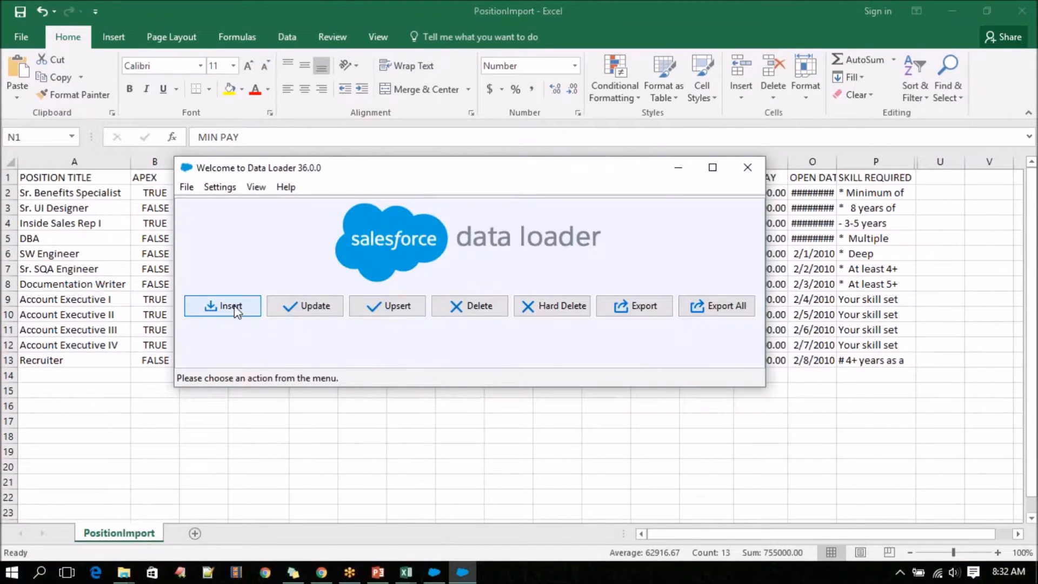
left_click(242, 312)
left_click(347, 307)
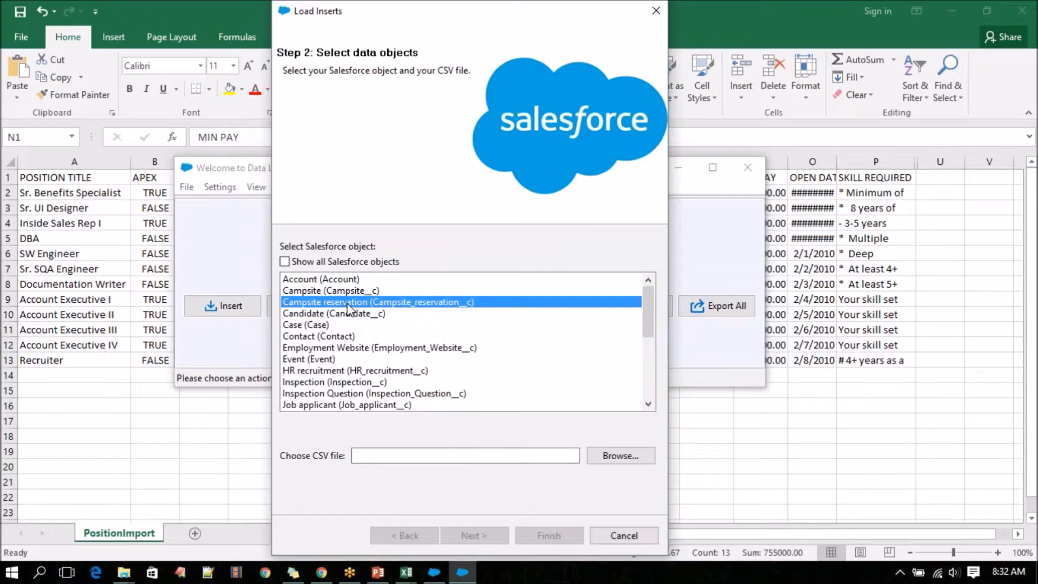
key("p")
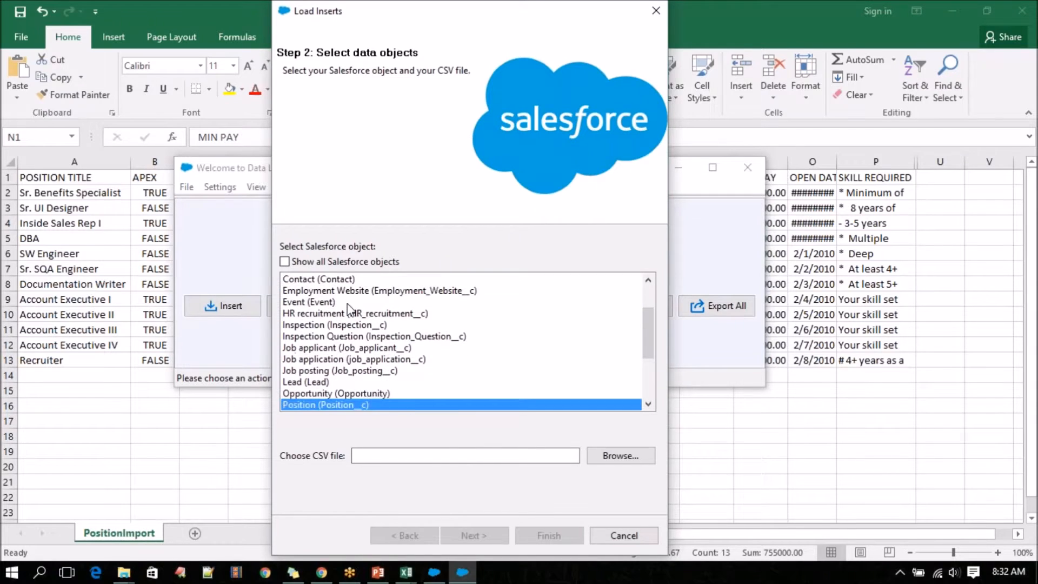
left_click(620, 456)
left_click(487, 193)
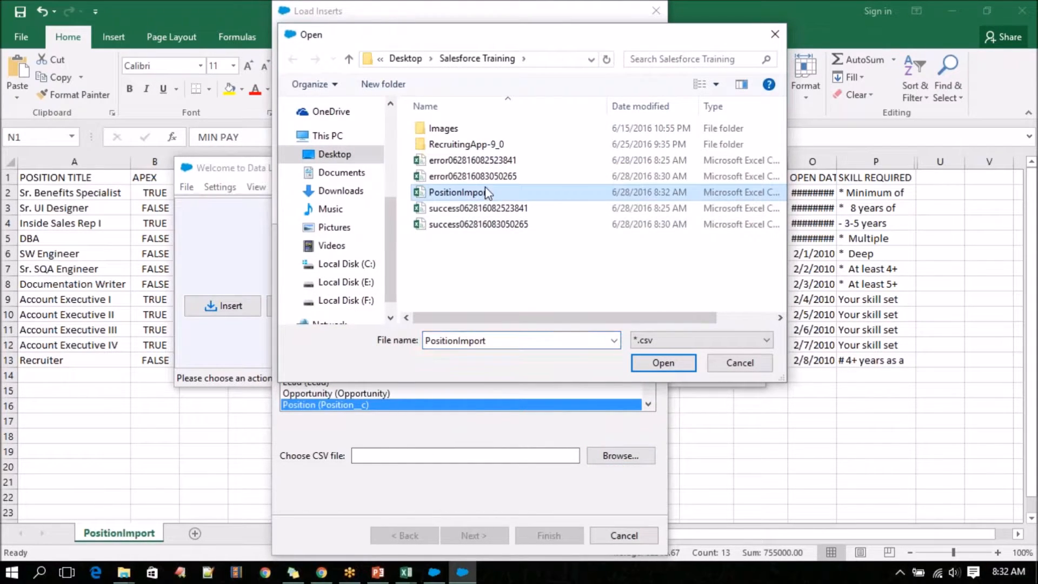
left_click(663, 363)
left_click(476, 535)
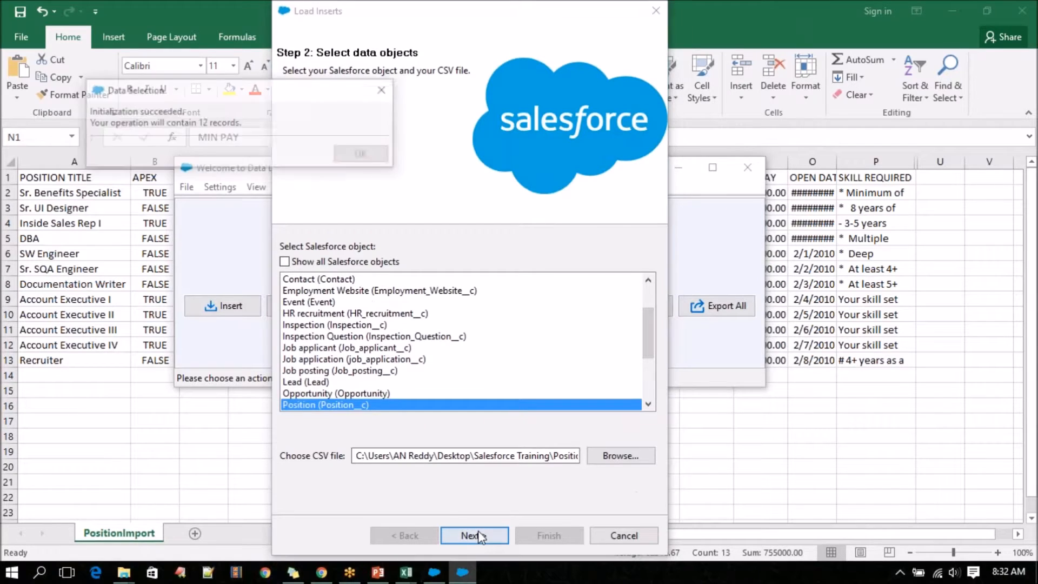
left_click(364, 156)
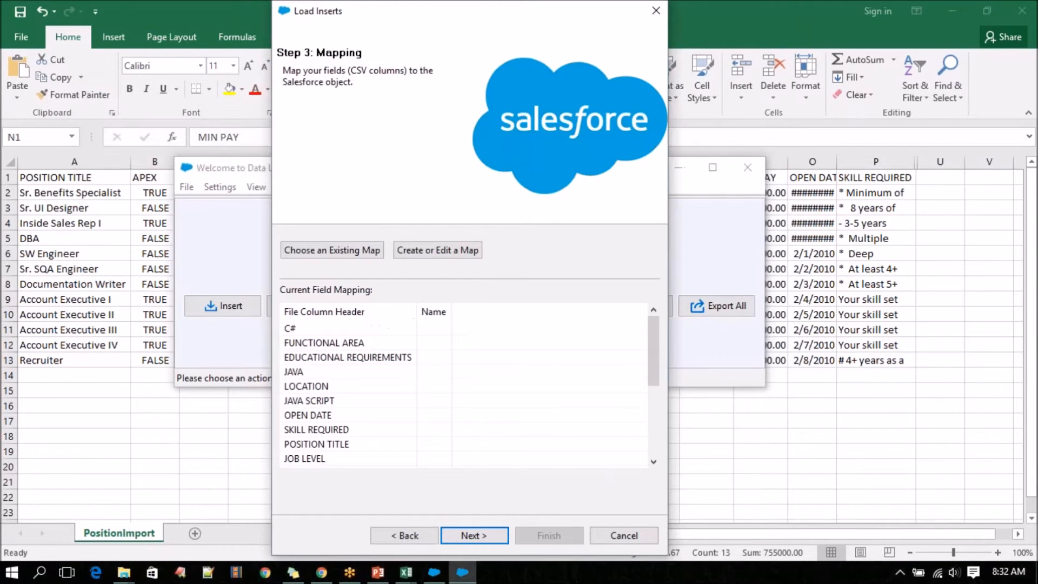
Create a field map by auto-matching the Salesforce fields to the CSV columns, and accept the mapping.
left_click(444, 250)
left_click(260, 154)
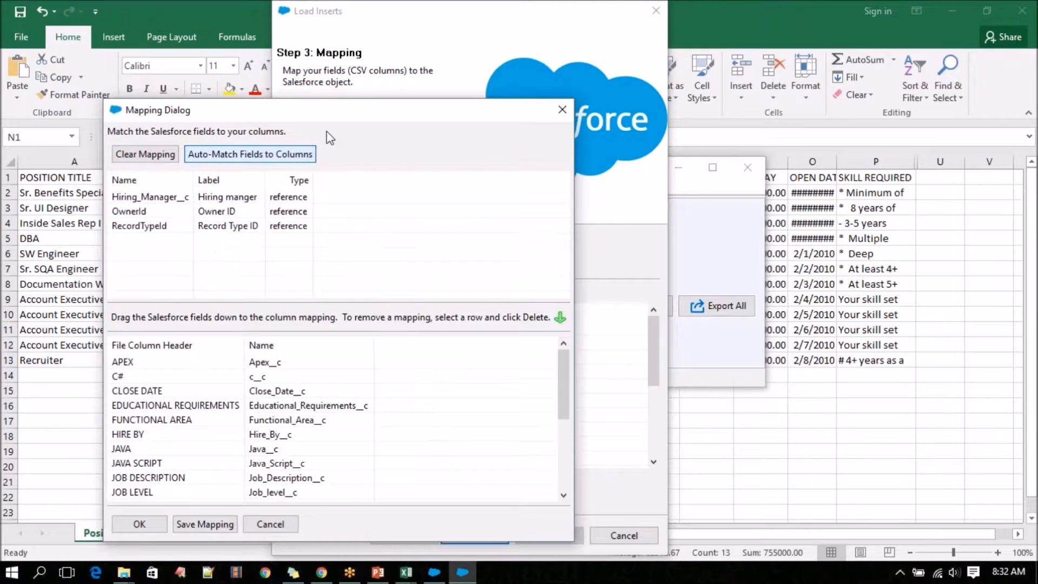
left_click_drag(384, 110, 483, 33)
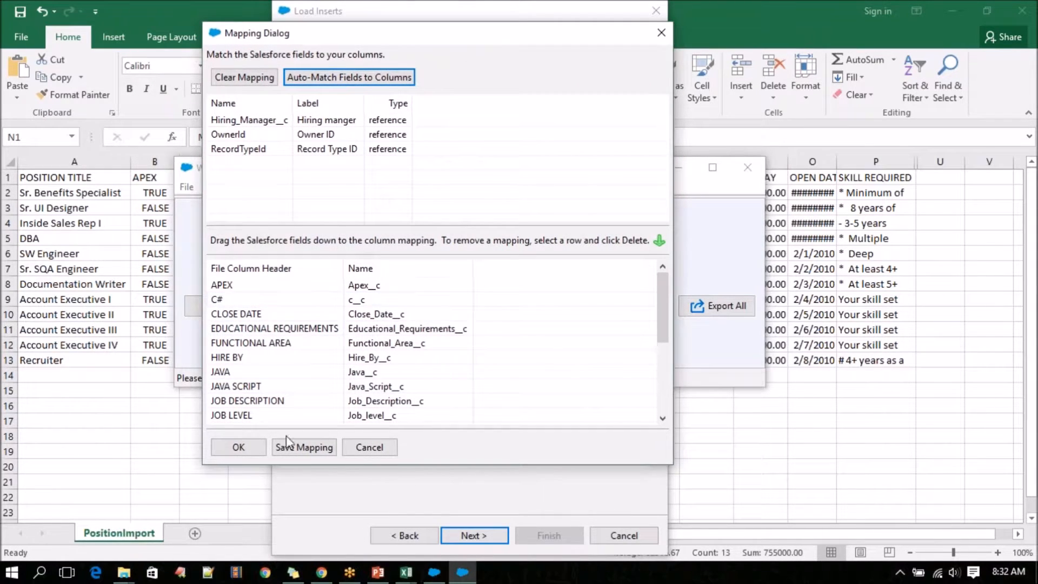
left_click(238, 448)
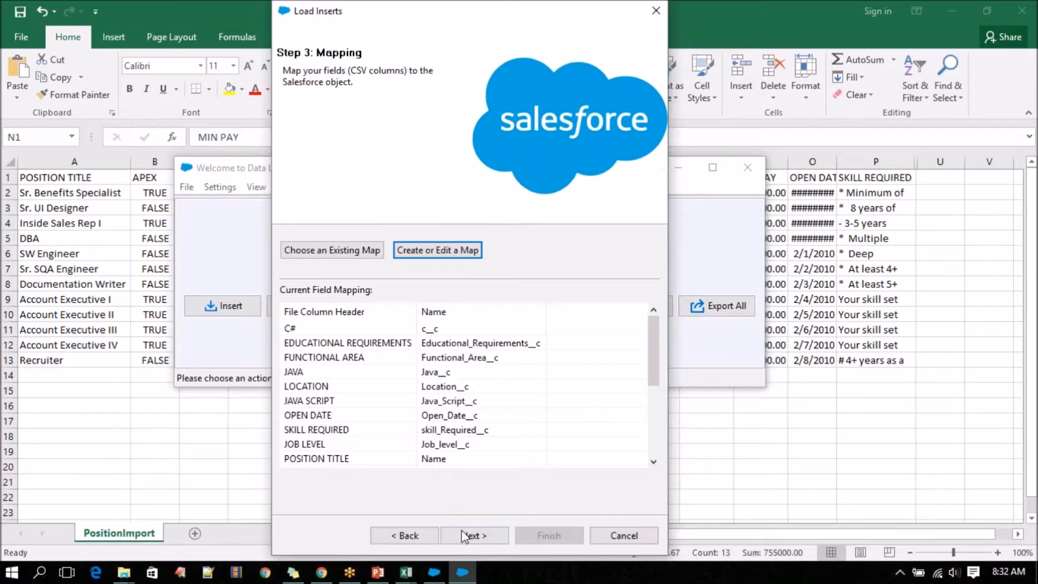
Run the Position insert with the Salesforce Training folder as the directory for the result files.
left_click(469, 536)
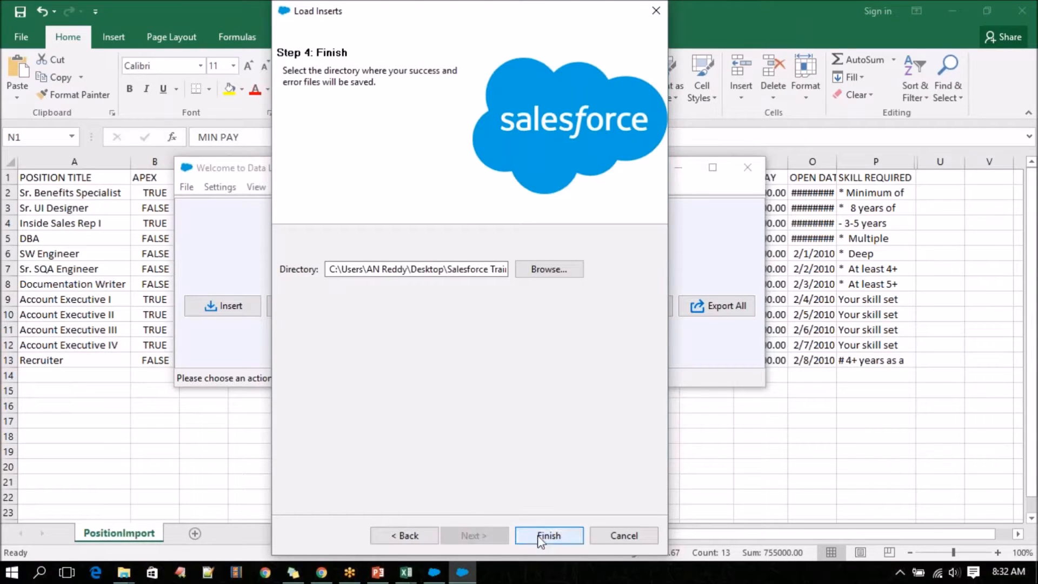
left_click(547, 536)
left_click(564, 340)
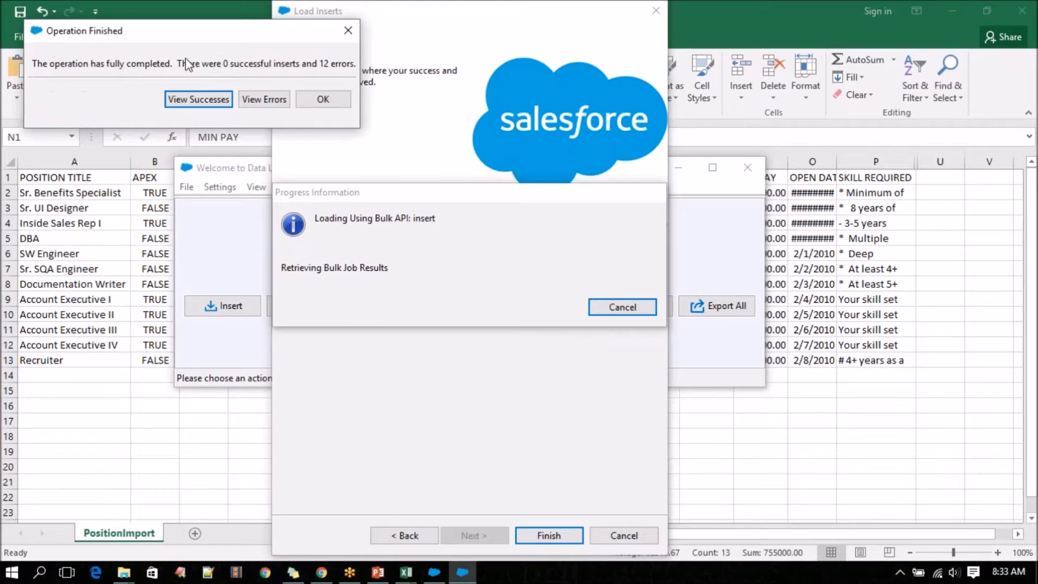
Examine the ERROR column for the failed Position records in the CSV Viewer, and close the viewer.
left_click(267, 100)
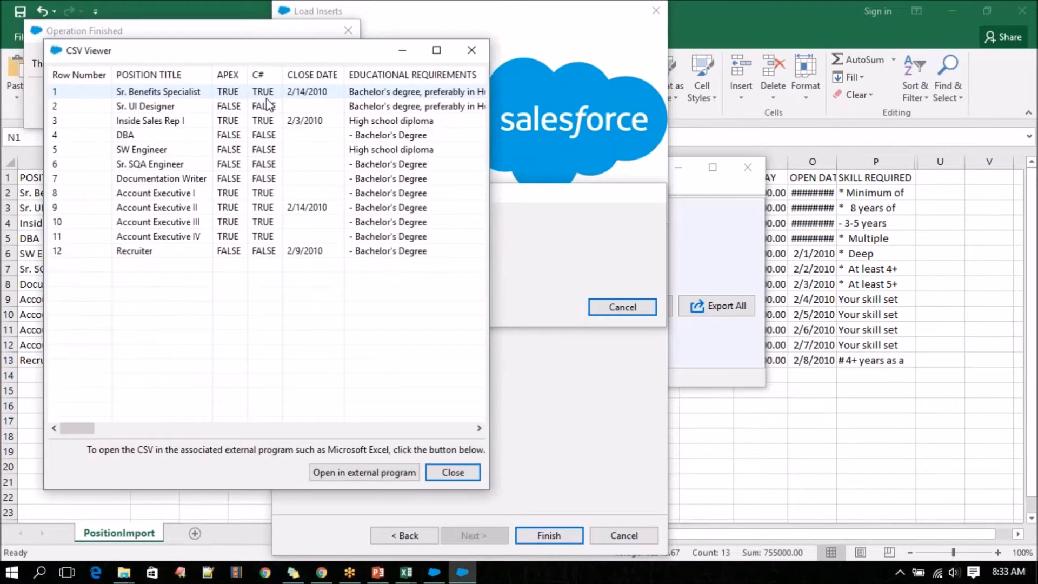
left_click_drag(87, 426, 450, 434)
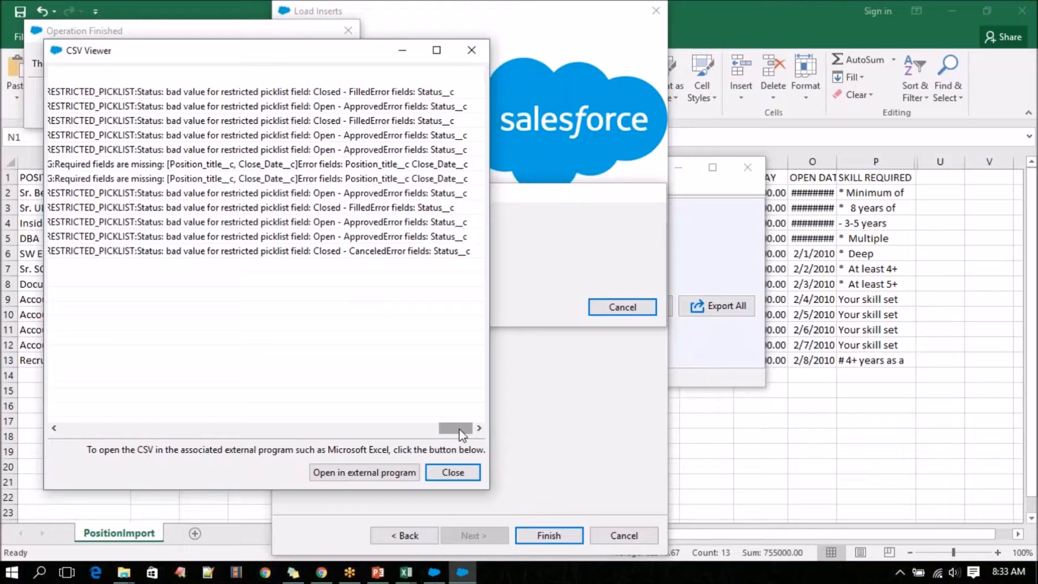
mouse_move(459, 430)
left_mouse_down()
mouse_move(422, 429)
mouse_move(441, 430)
left_mouse_up()
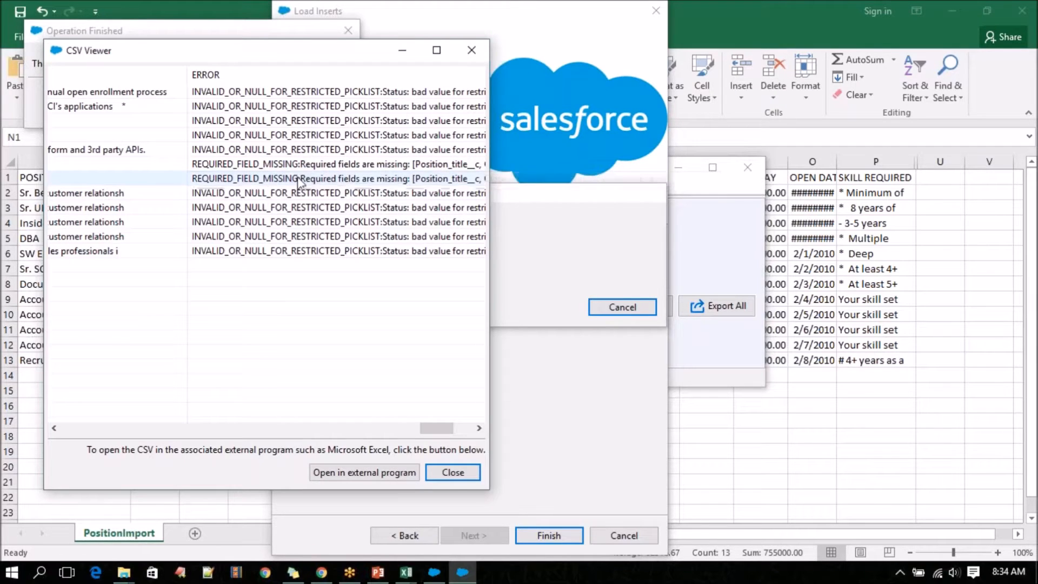
left_click_drag(437, 429, 460, 439)
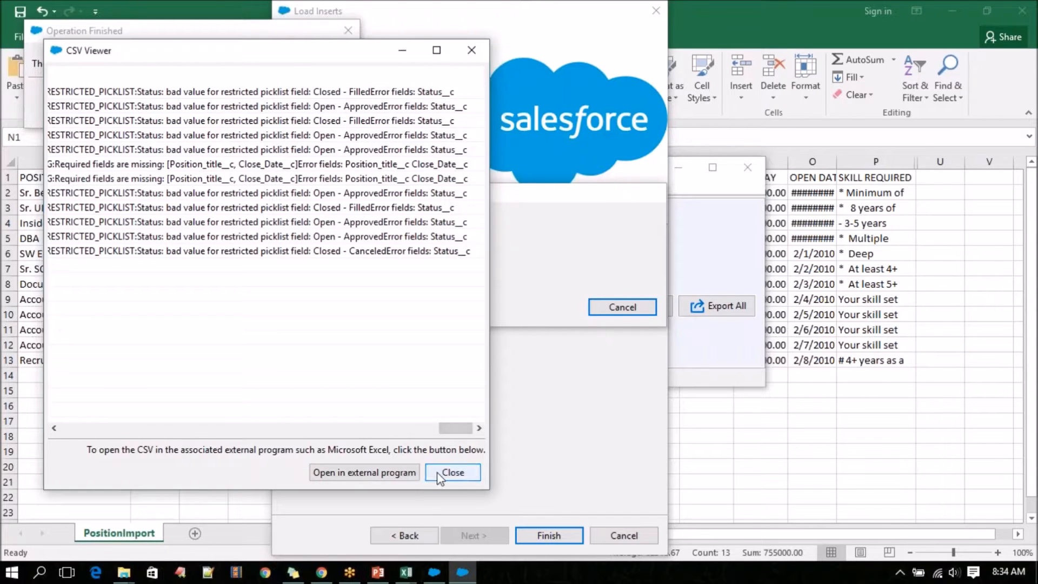
left_click(453, 473)
Switch to Chrome and copy the Open-approved value from the picklist value set of the Position object's Status field.
left_click(321, 572)
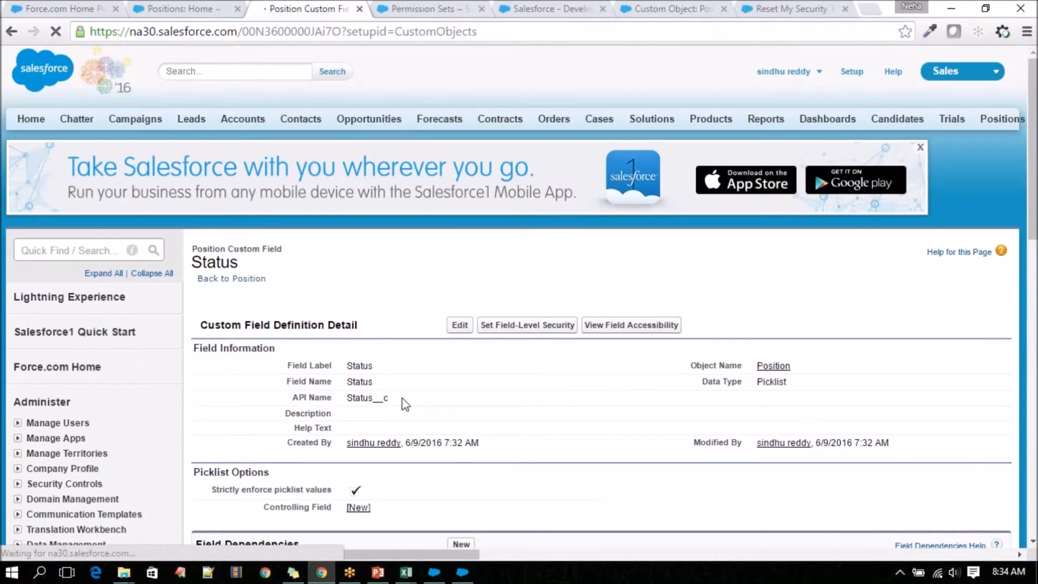
scroll(403, 400, "down", 7)
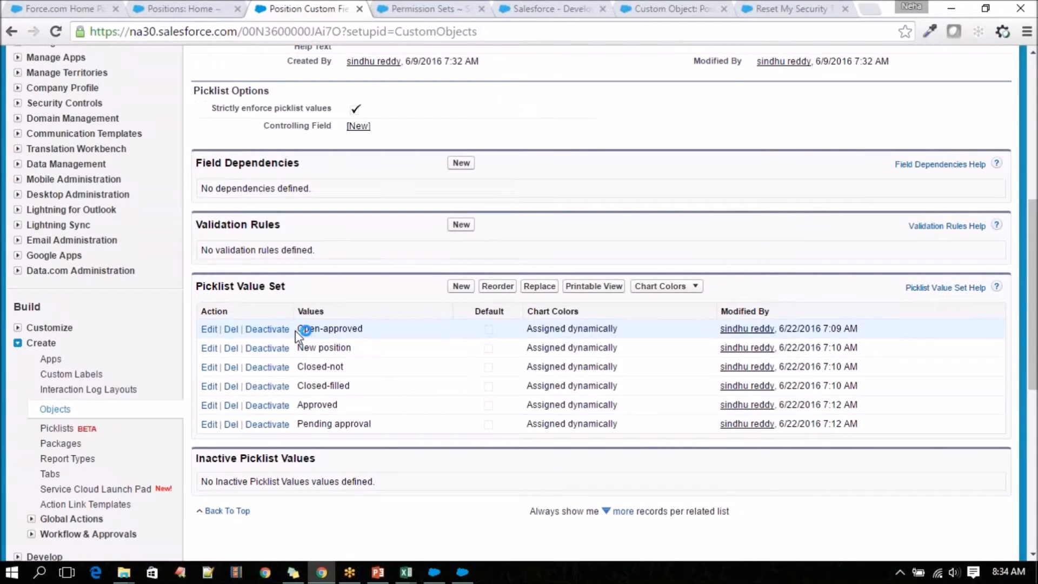
left_click_drag(299, 329, 367, 332)
right_click(360, 327)
left_click(368, 338)
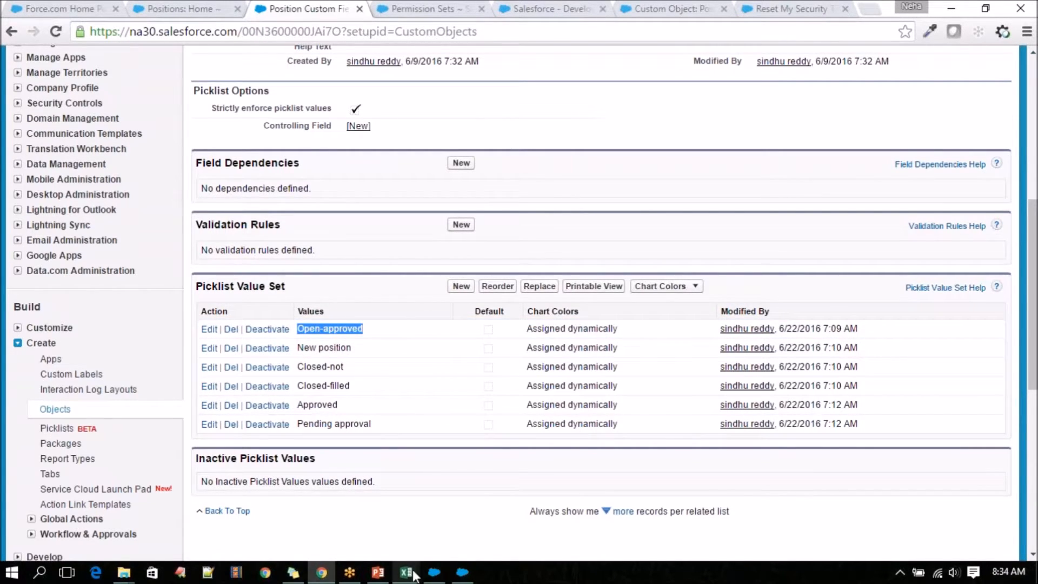
Return to the PositionImport sheet in Excel and auto-fit all columns to their contents.
mouse_move(415, 573)
left_click(622, 487)
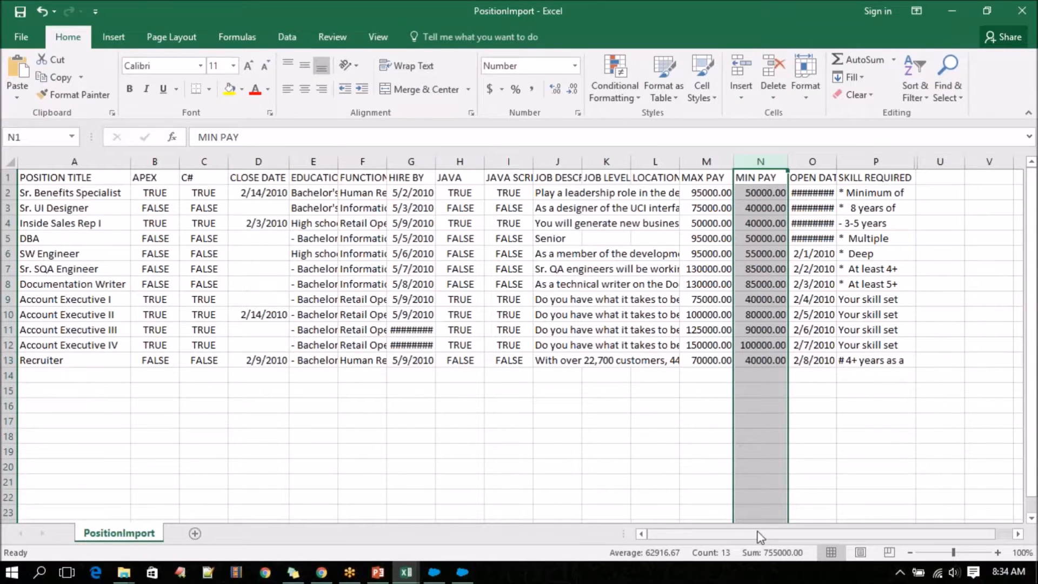
left_click(225, 301)
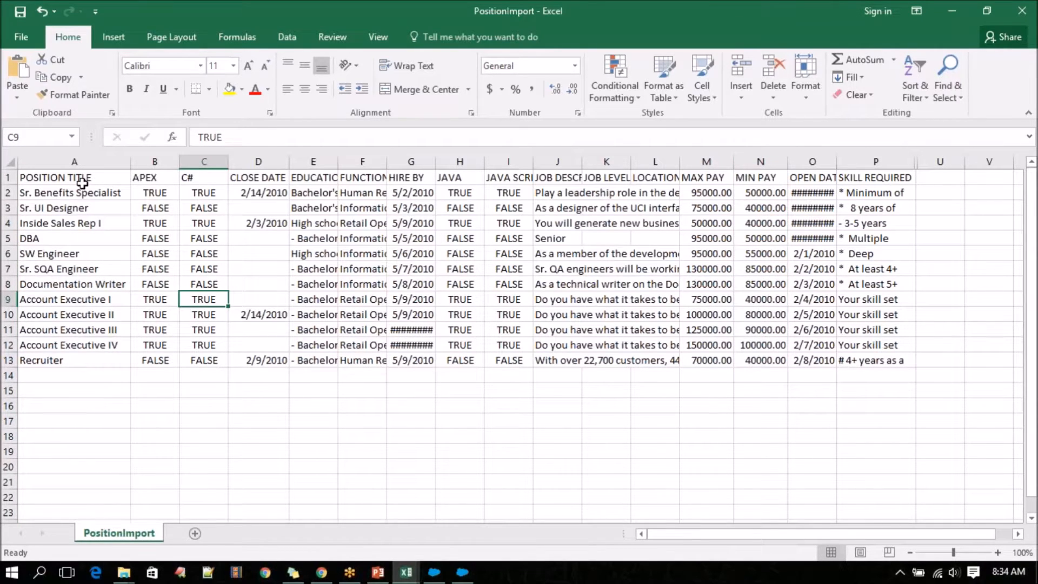
left_click(82, 182)
left_click_drag(836, 161, 932, 161)
left_click(798, 158)
left_click_drag(788, 160, 897, 161)
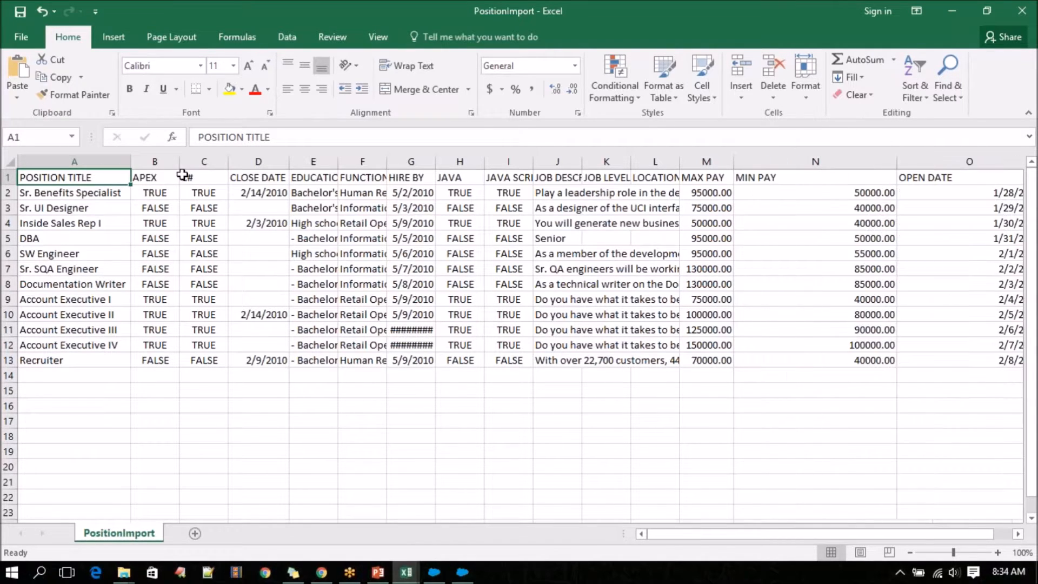
left_click(10, 157)
double_click(128, 156)
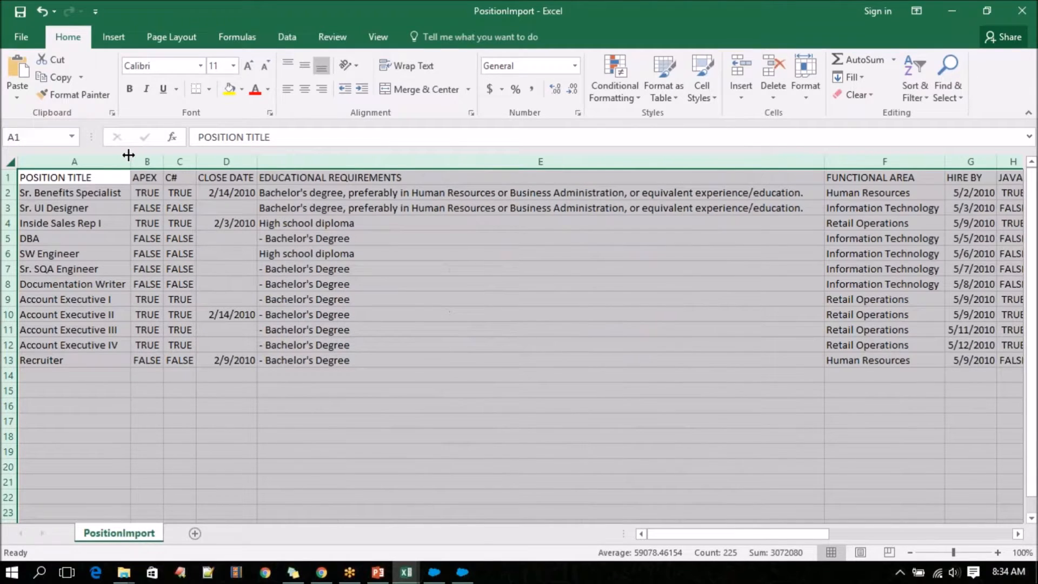
Replace the STATUS value in row 3, for Sr. UI Designer, with the copied Open-approved.
left_click_drag(736, 530, 966, 539)
left_click(568, 209)
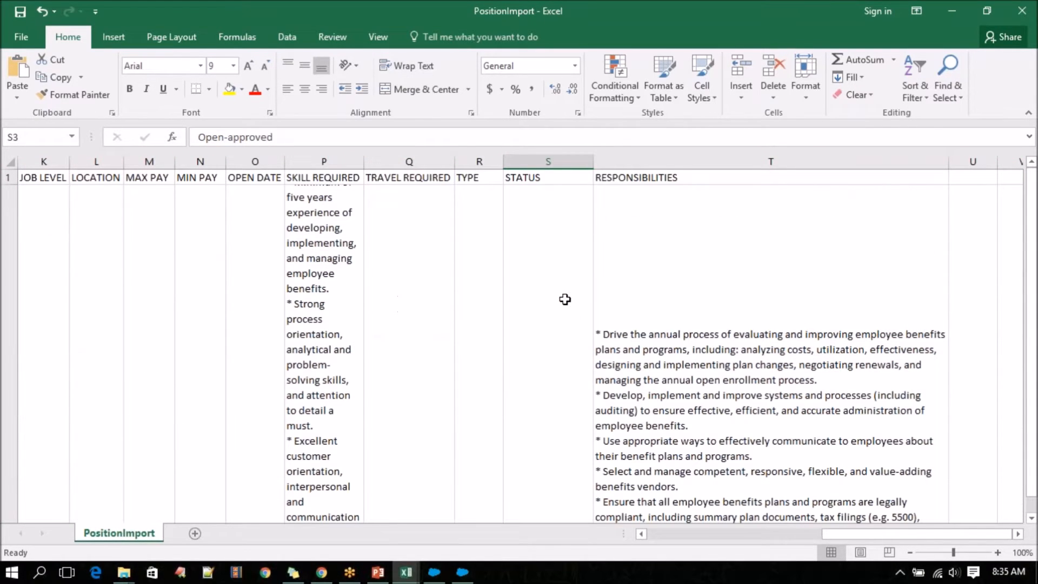
key("ctrl+z")
key("ctrl+z")
key("ctrl+z")
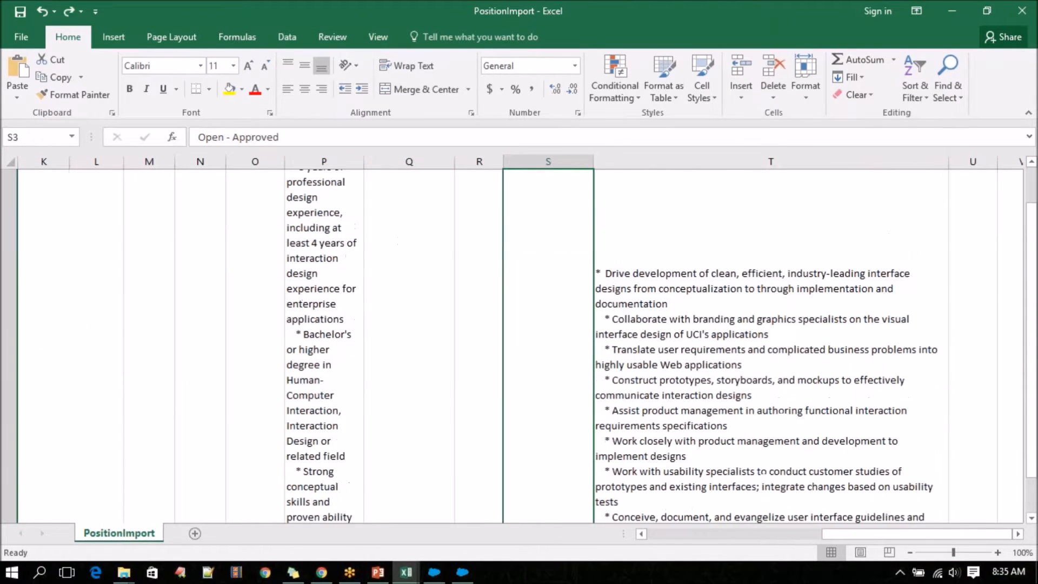
left_click(556, 316)
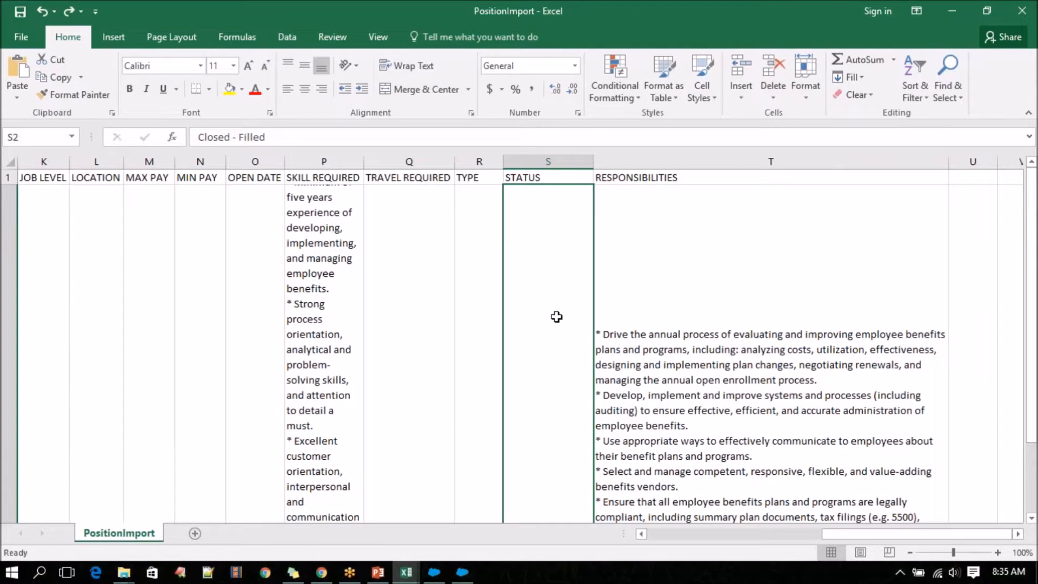
key("ctrl+z")
key("ctrl+z")
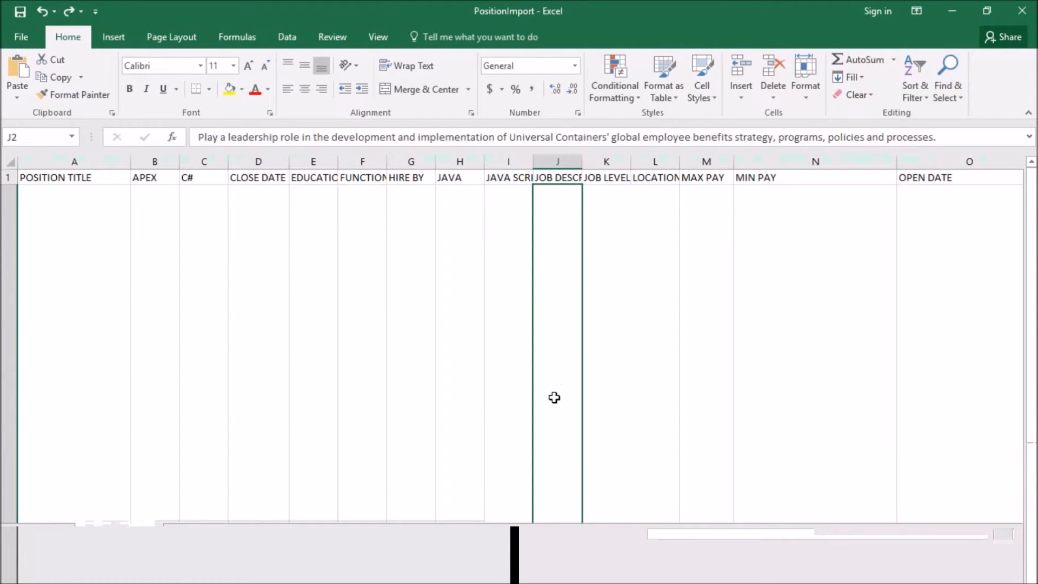
scroll(555, 397, "down", 4)
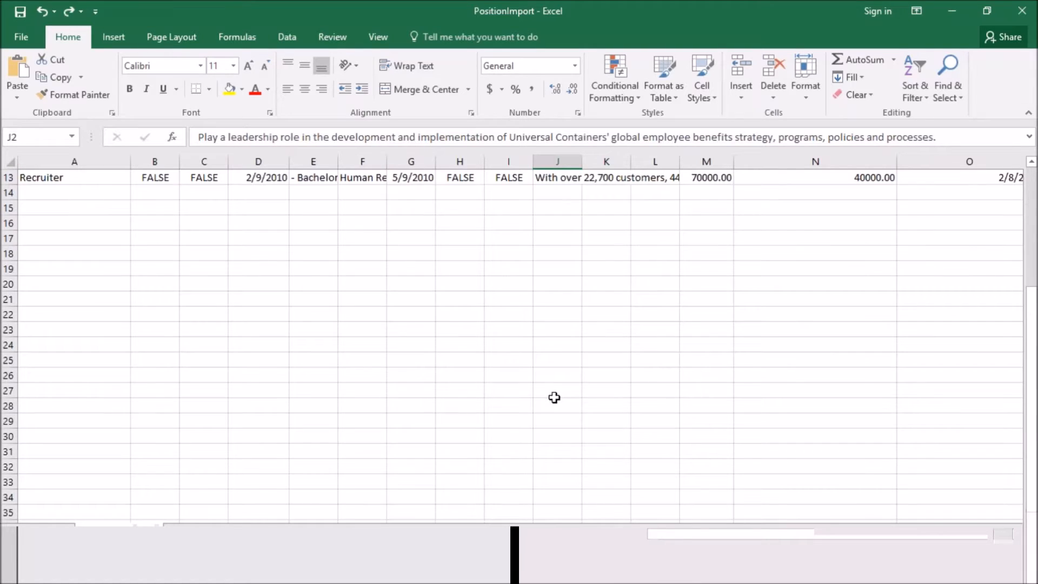
scroll(554, 398, "up", 2)
scroll(554, 397, "up", 4)
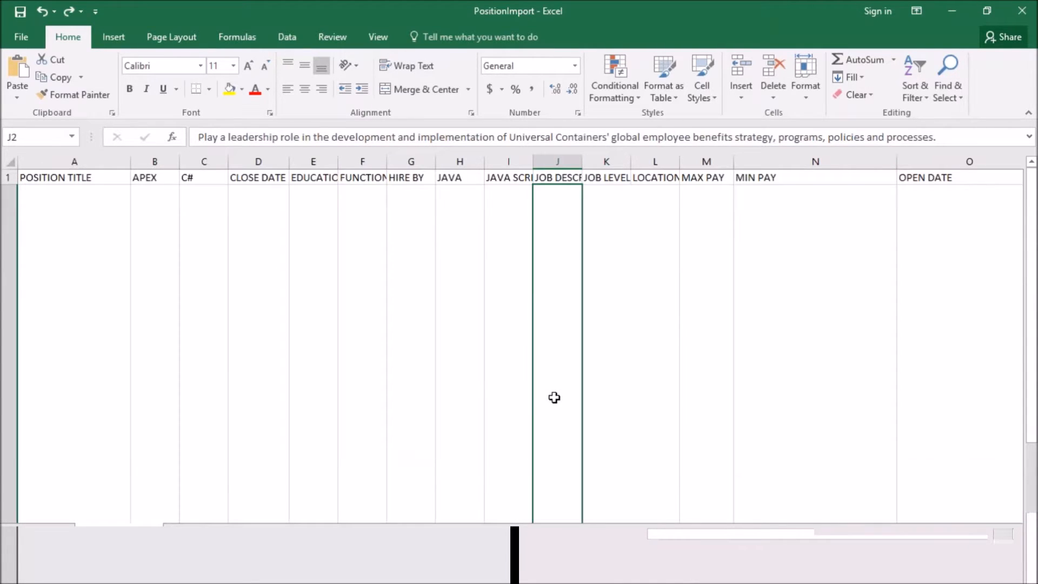
left_click(12, 487)
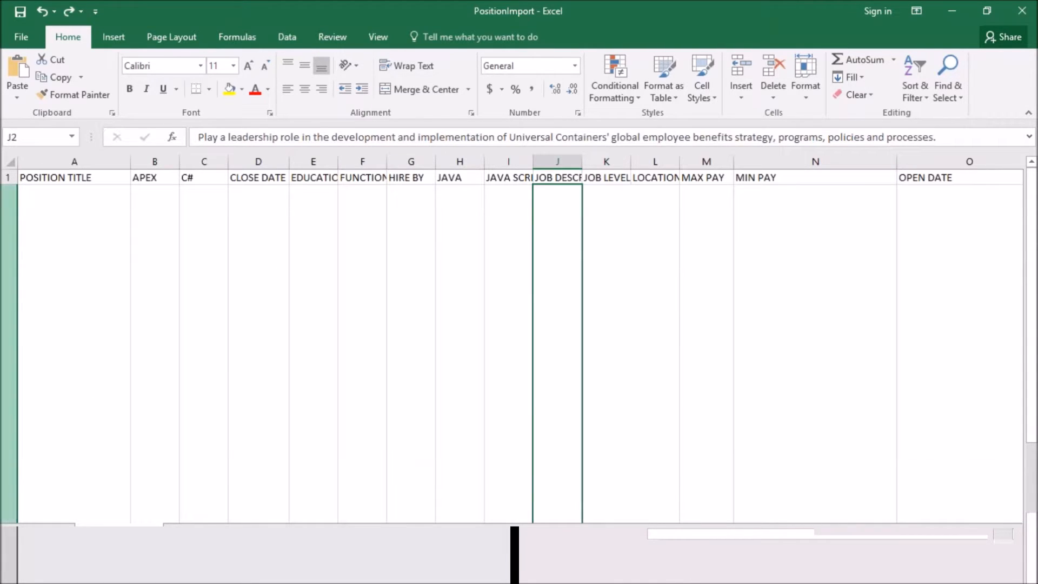
scroll(379, 488, "down", 2)
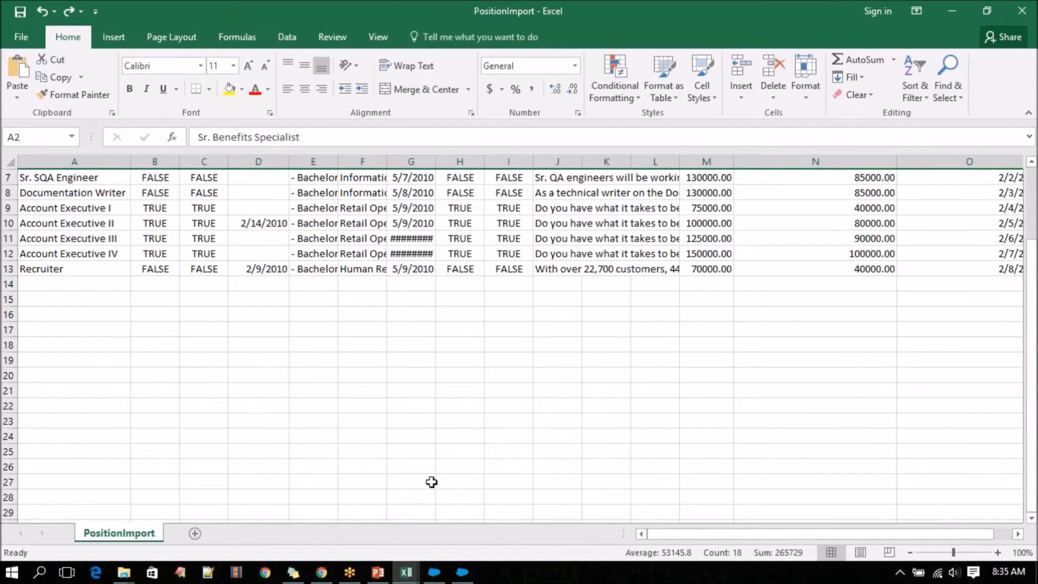
key("ctrl+z")
key("ctrl+z")
key("ctrl+z")
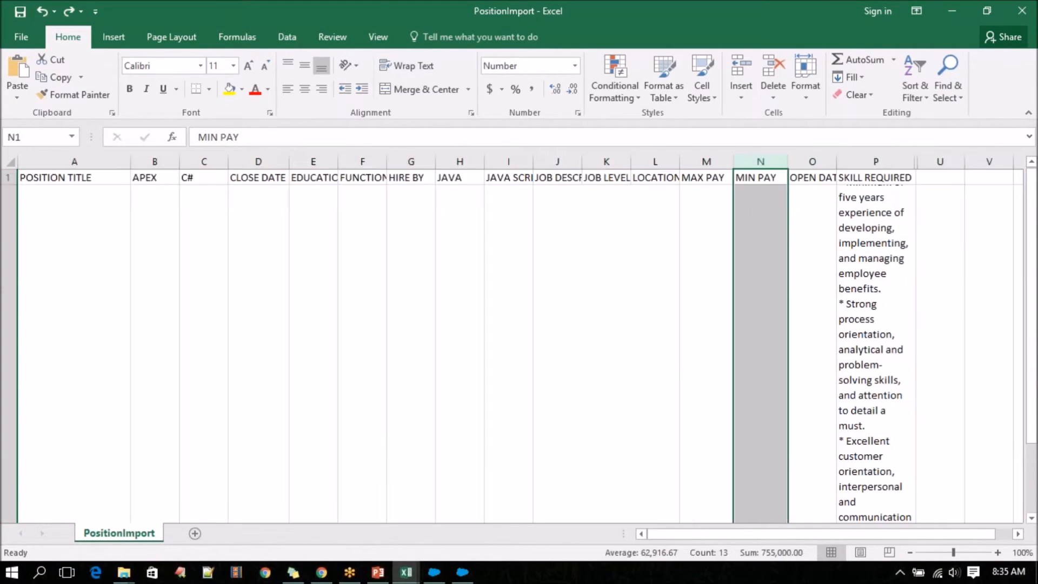
key("ctrl+z")
left_click(471, 3)
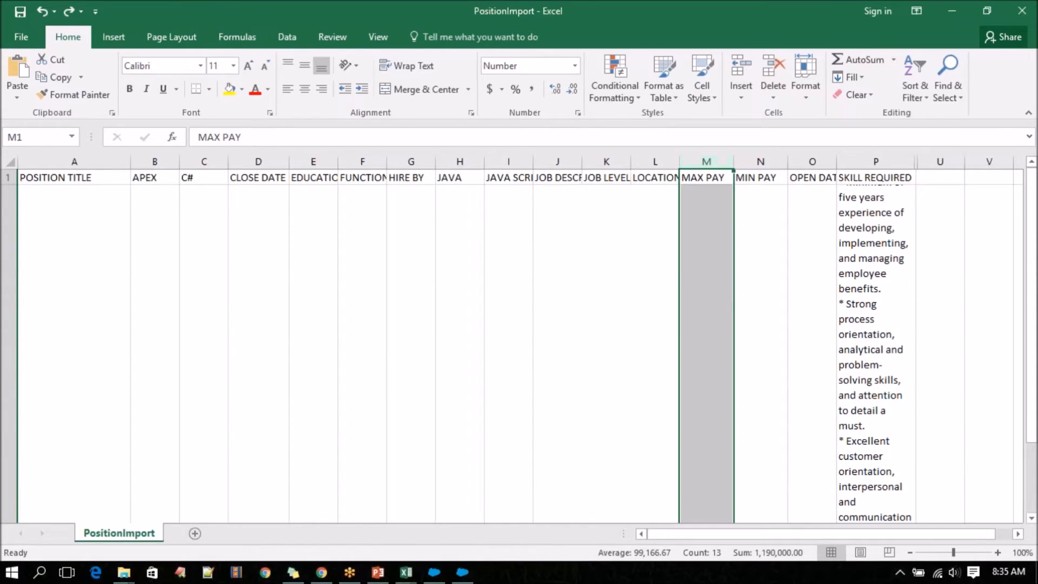
scroll(737, 309, "down", 2)
scroll(737, 309, "down", 1)
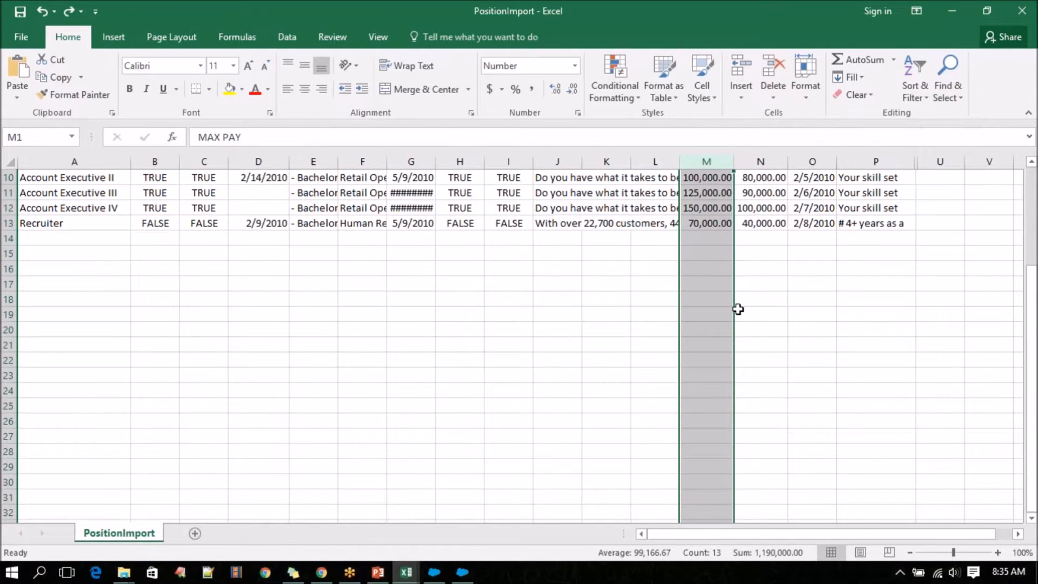
key("ctrl+y")
key("ctrl+y")
key("ctrl+y")
key("ctrl+y")
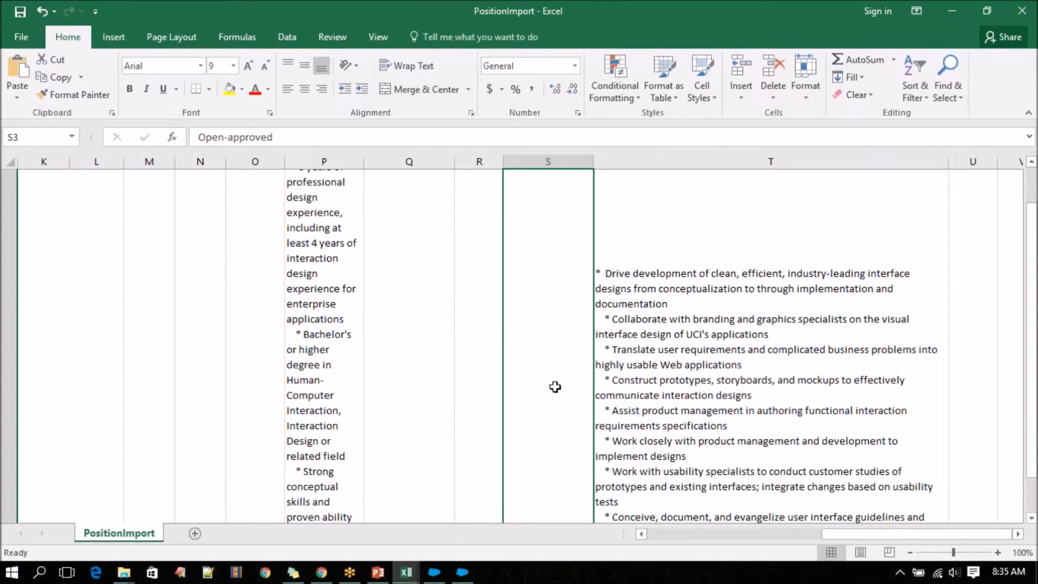
Align the contents of the STATUS column to the top of their cells.
key("Down")
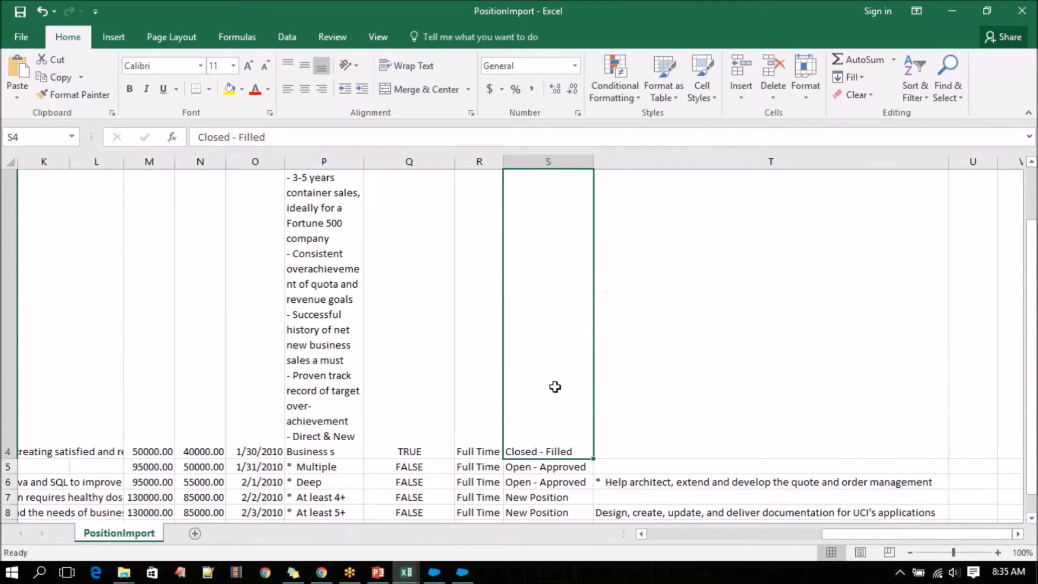
left_click(18, 454)
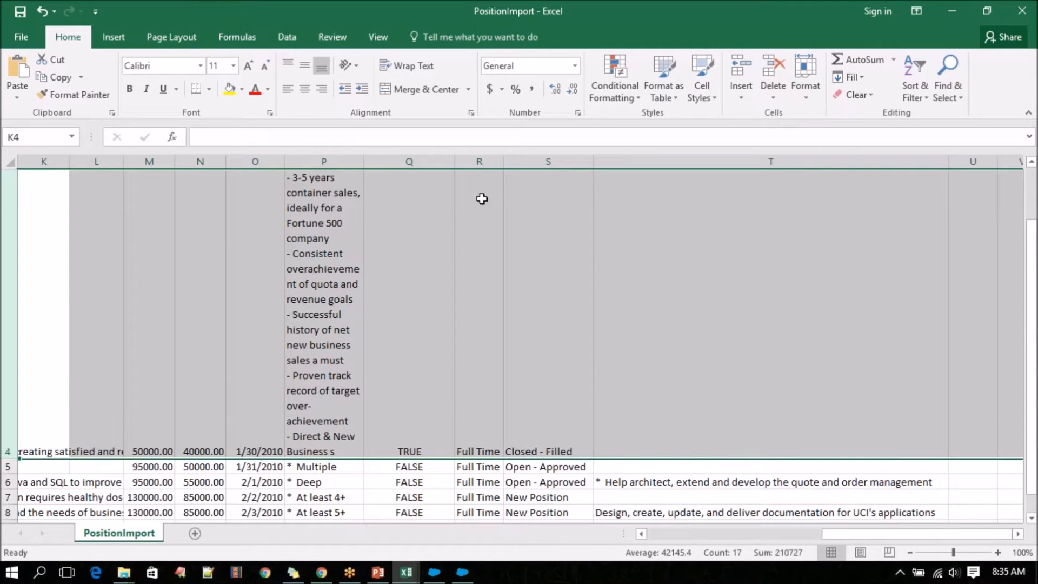
left_click(541, 158)
left_click(289, 65)
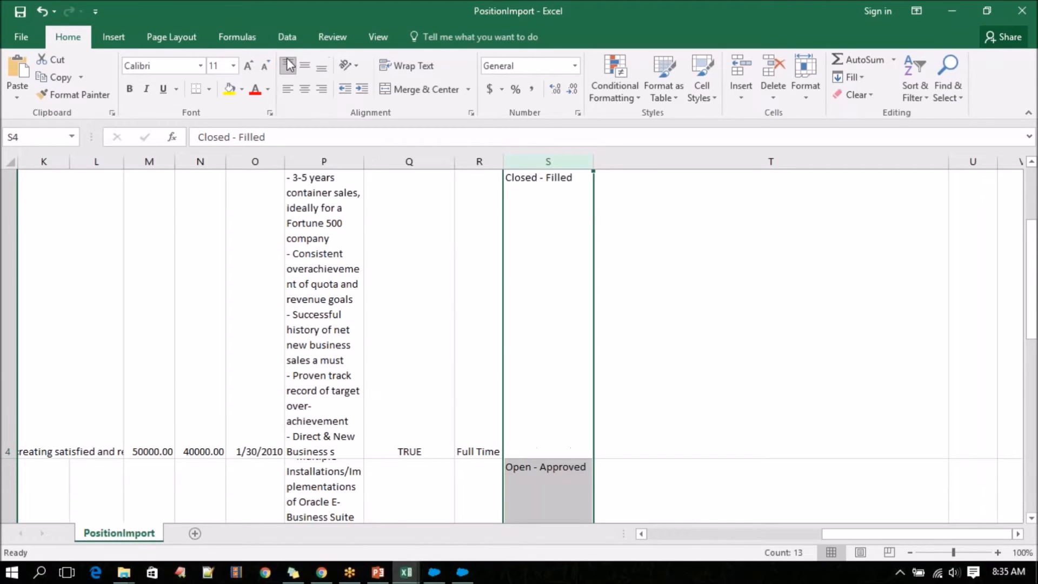
scroll(491, 371, "up", 3)
Select the STATUS cell in row 2, then switch to Chrome and compare its spelling with the Closed-filled picklist value.
left_click(537, 222)
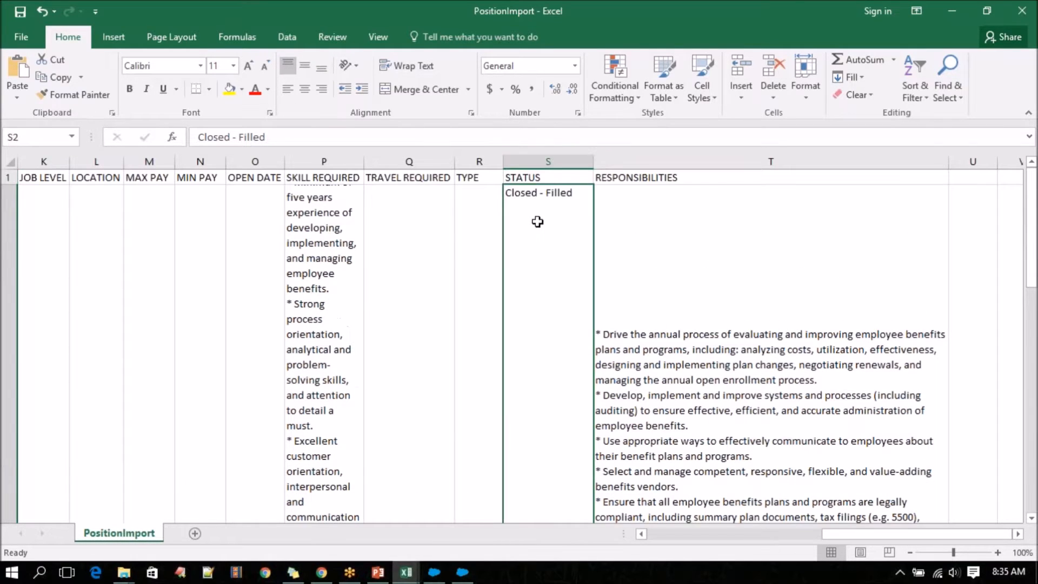
left_click(322, 572)
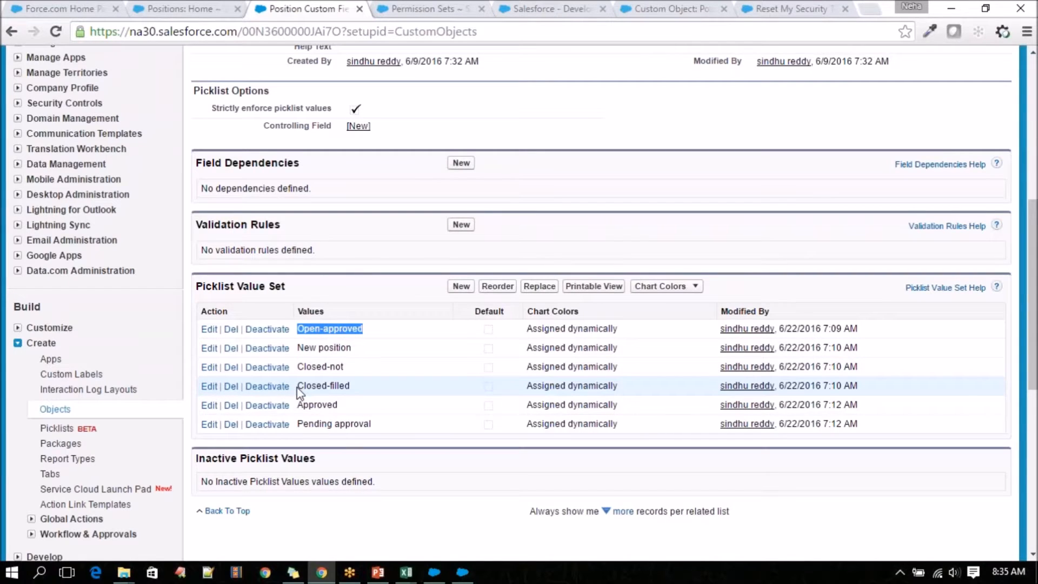
left_click(331, 387)
left_click_drag(337, 388, 356, 385)
left_click(339, 389)
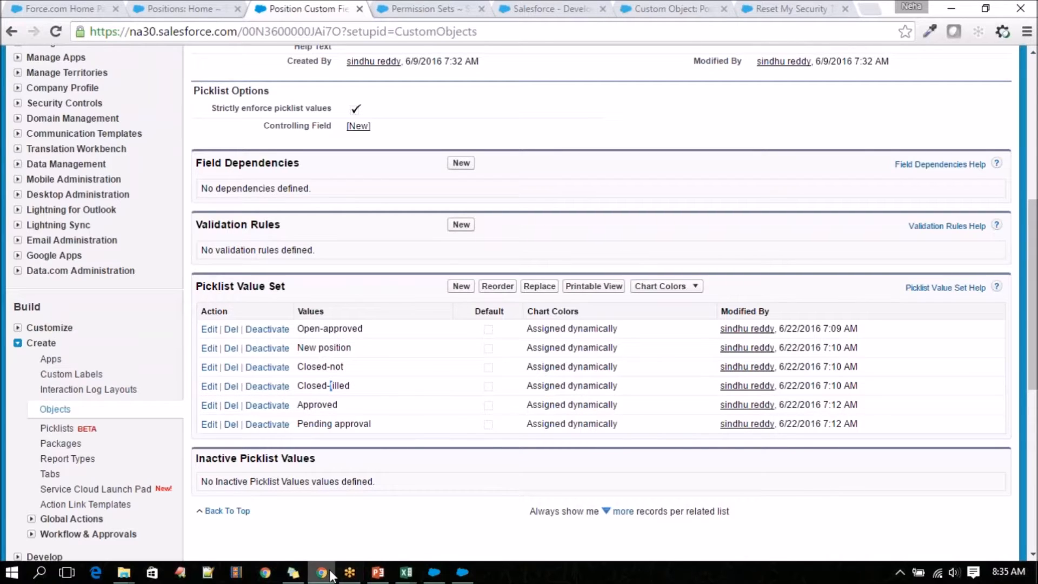
Return to the PositionImport sheet in Excel and copy the Closed - Filled text from the STATUS cell in row 2.
mouse_move(406, 572)
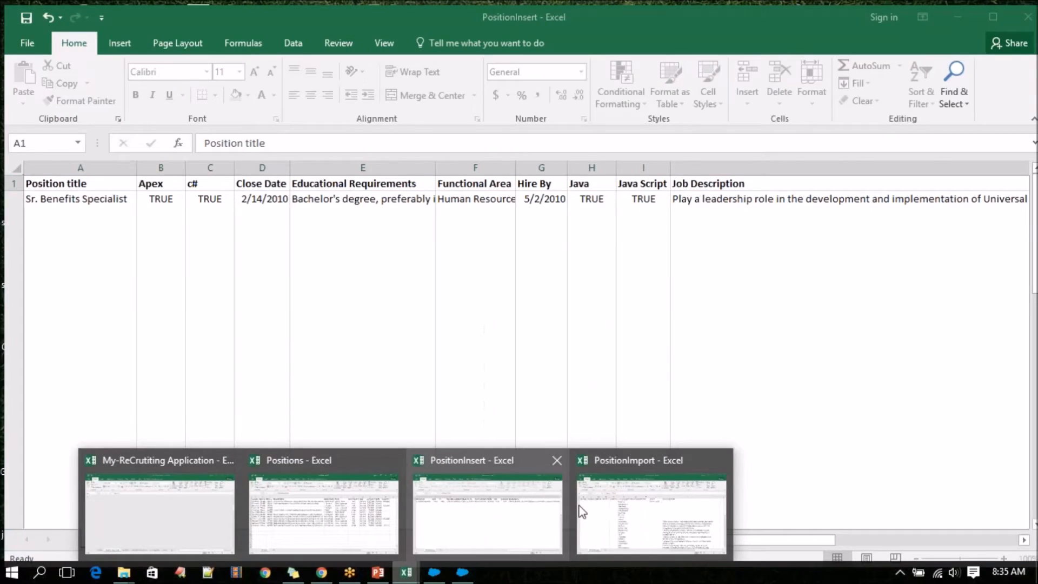
left_click(651, 525)
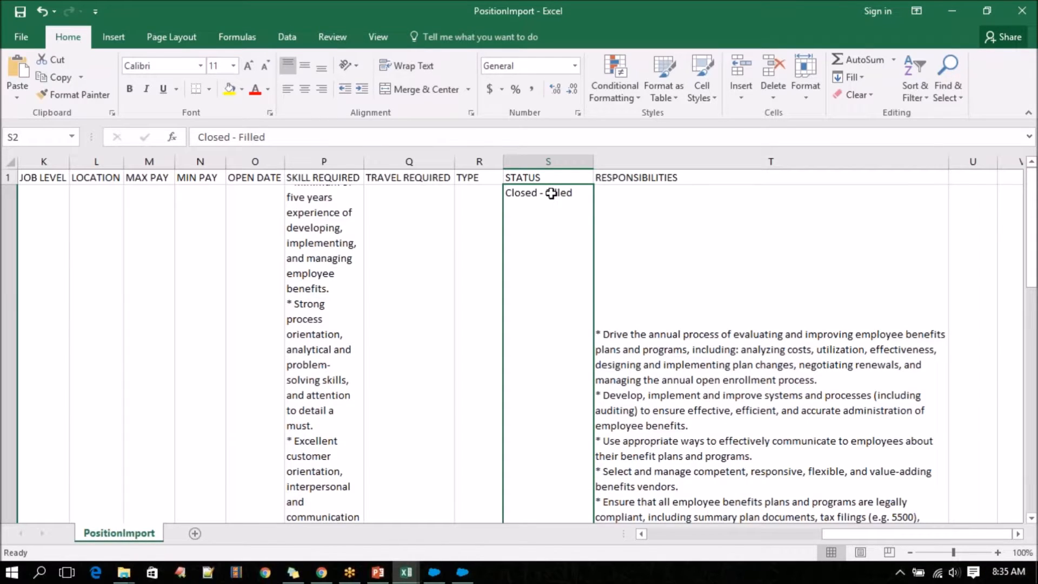
scroll(579, 193, "down", 1)
double_click(582, 179)
left_click_drag(581, 179, 474, 177)
key("ctrl+c")
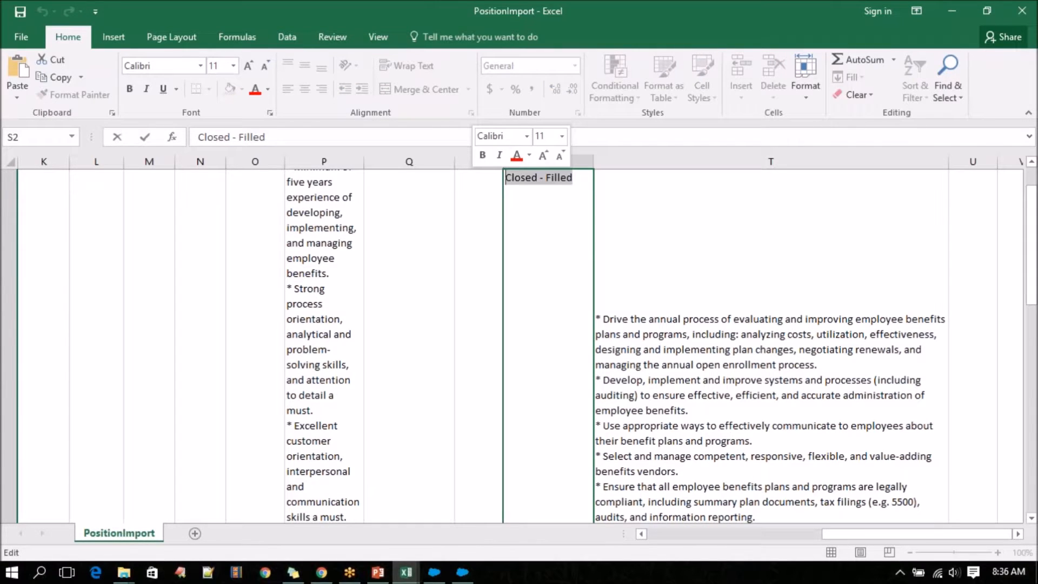
Switch to Chrome, rename the Status field's Closed-filled picklist value to Closed - Filled, and save it.
left_click(321, 572)
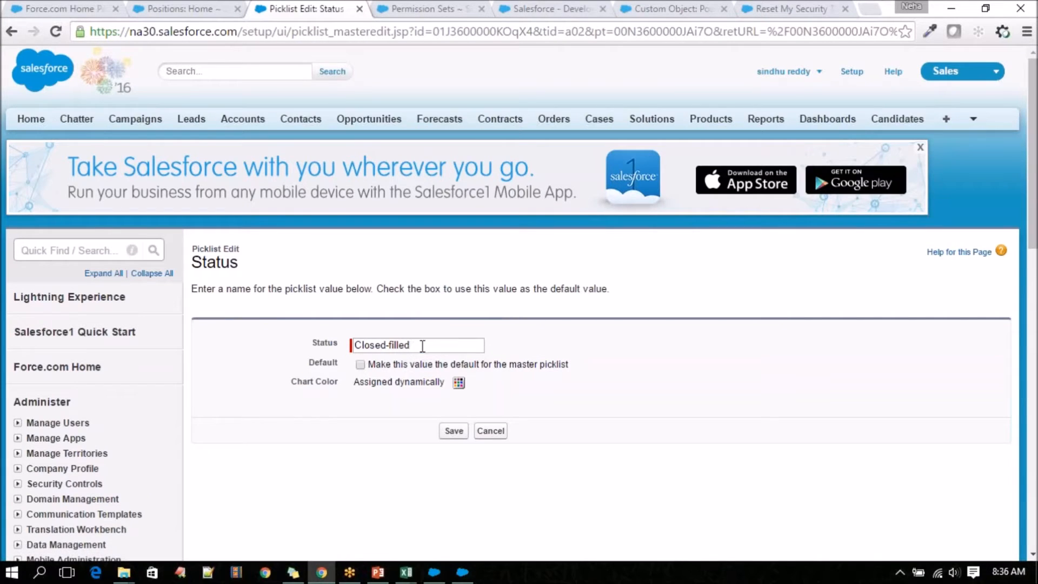
left_click_drag(424, 346, 354, 346)
key("ctrl+v")
left_click(453, 431)
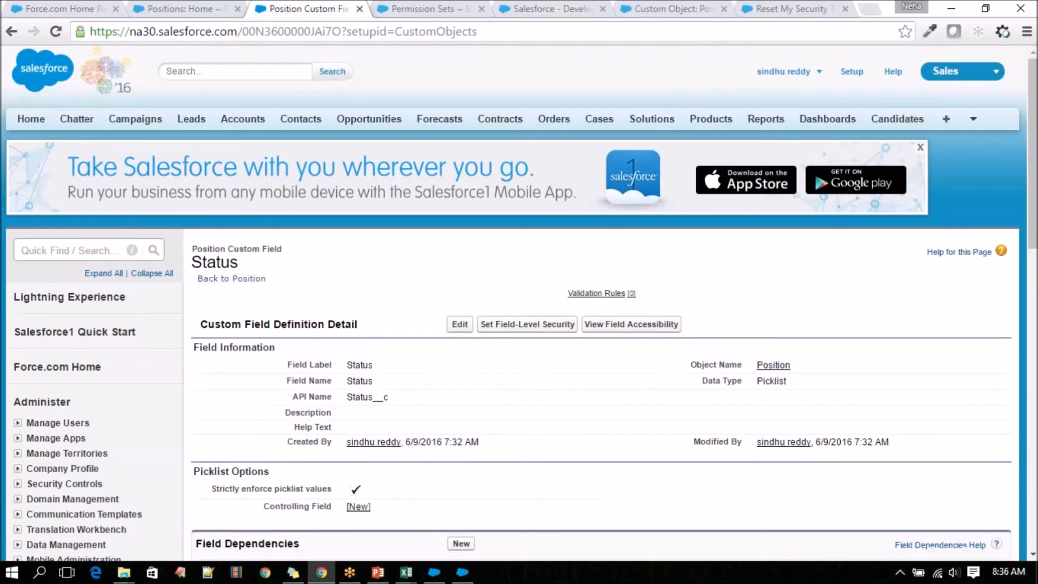
scroll(415, 457, "down", 7)
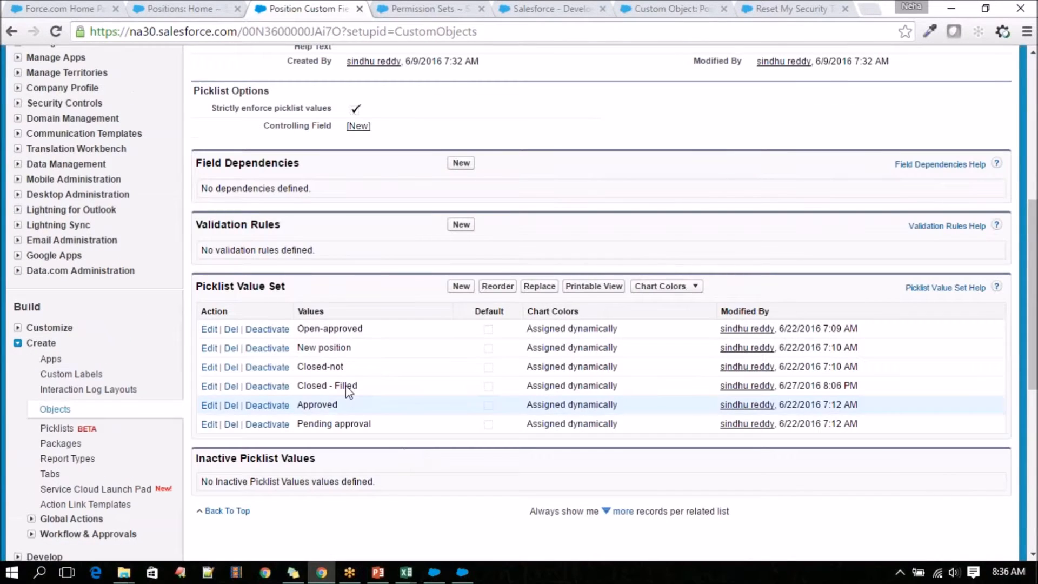
Switch to Excel and close the PositionInsert workbook.
mouse_move(406, 572)
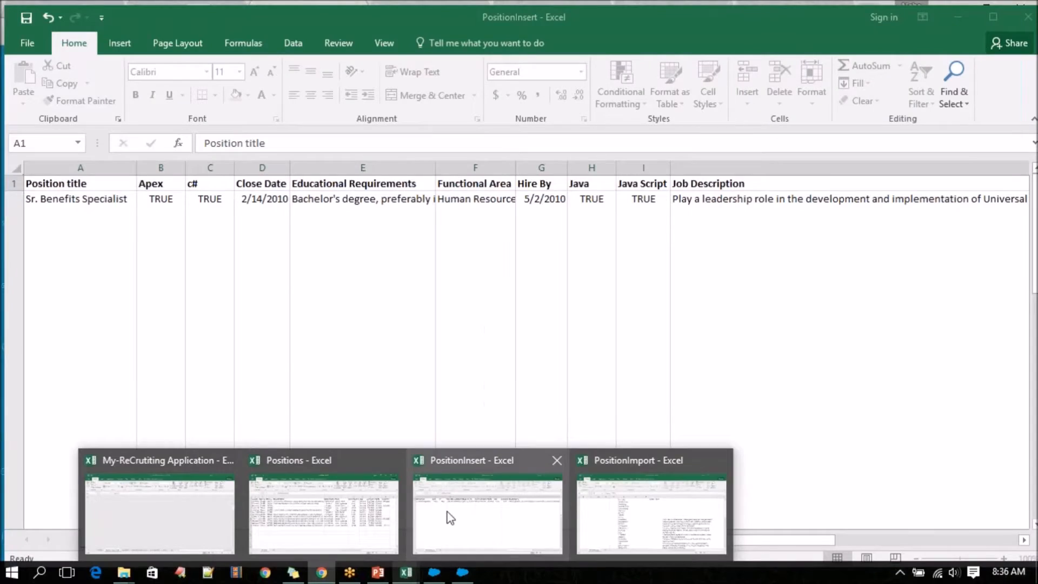
left_click(451, 518)
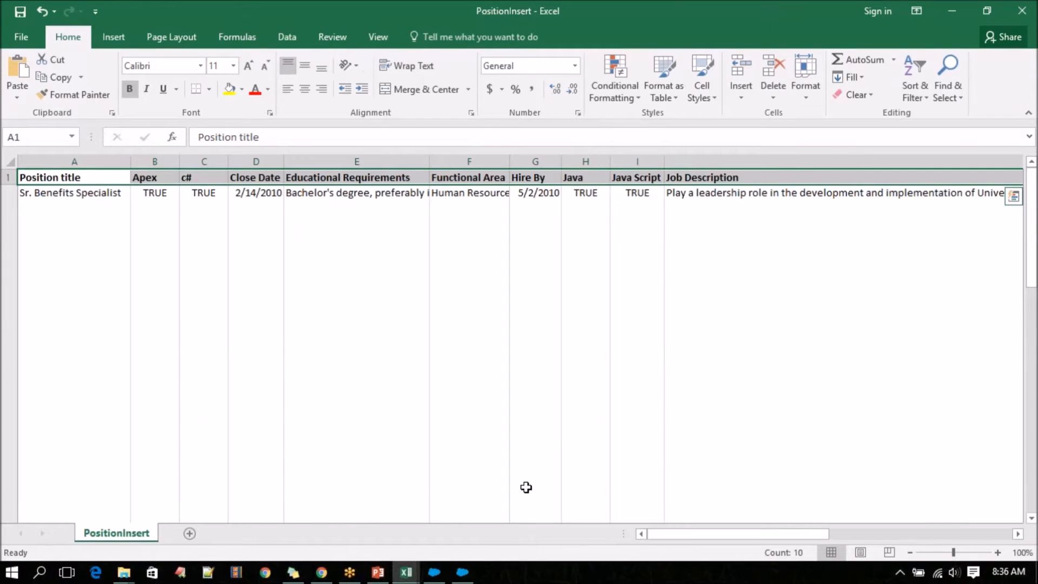
left_click(1022, 9)
left_click(533, 315)
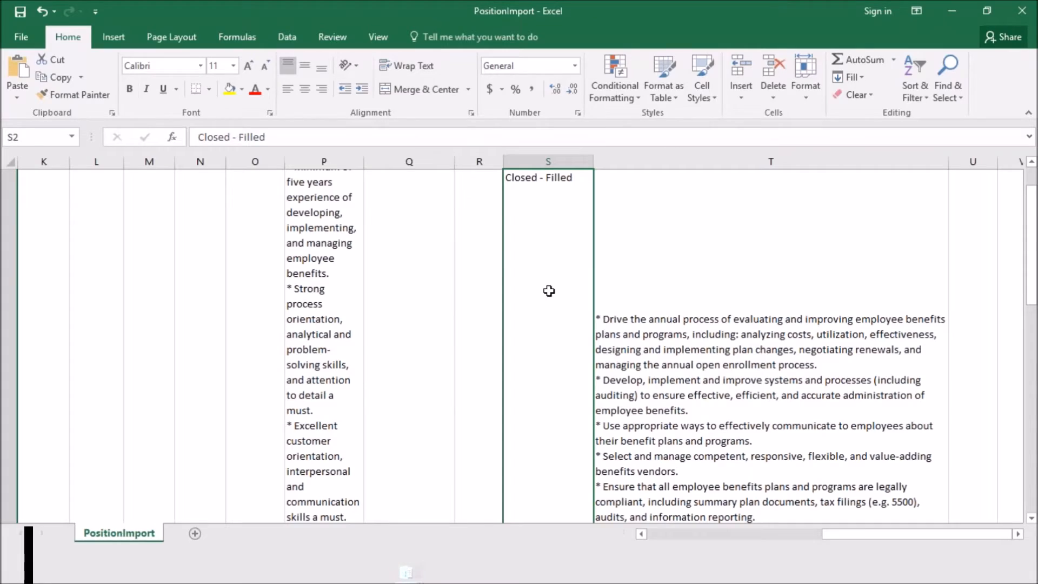
Check the STATUS cell in row 3 of PositionImport, and copy the original Open - Approved value from row 3 of the Positions workbook.
key("Down")
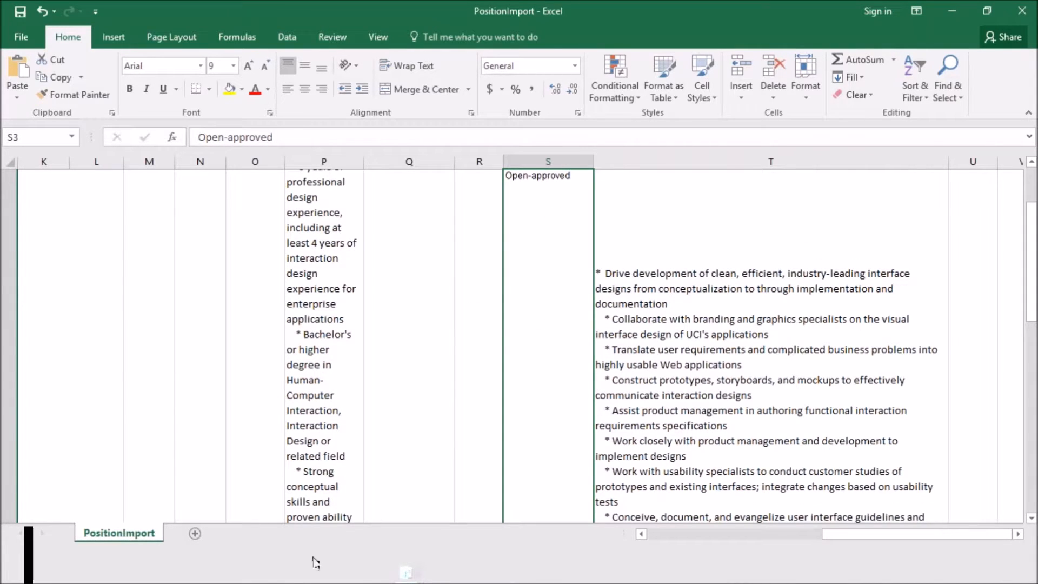
left_click(322, 572)
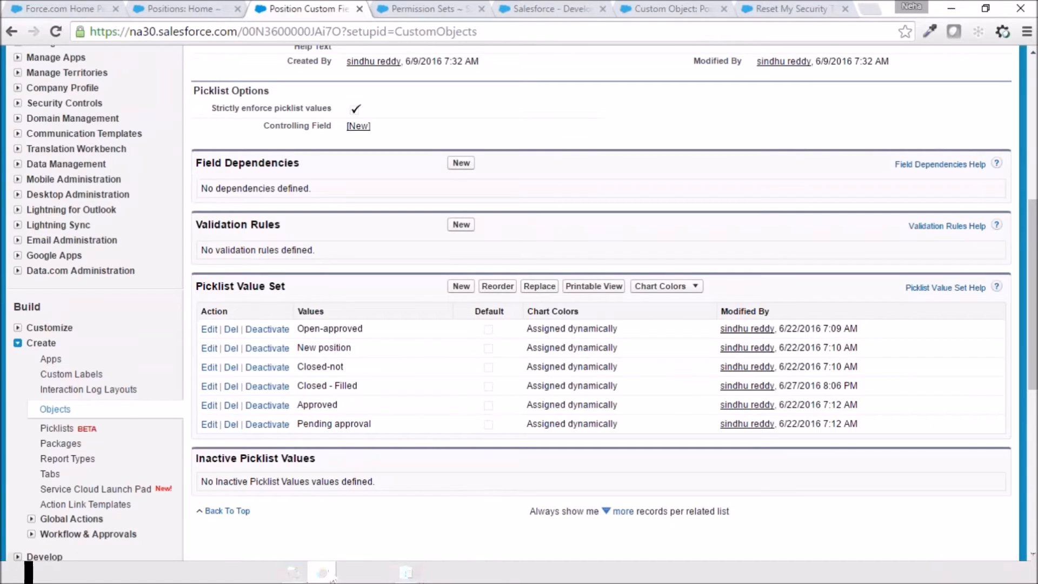
mouse_move(449, 578)
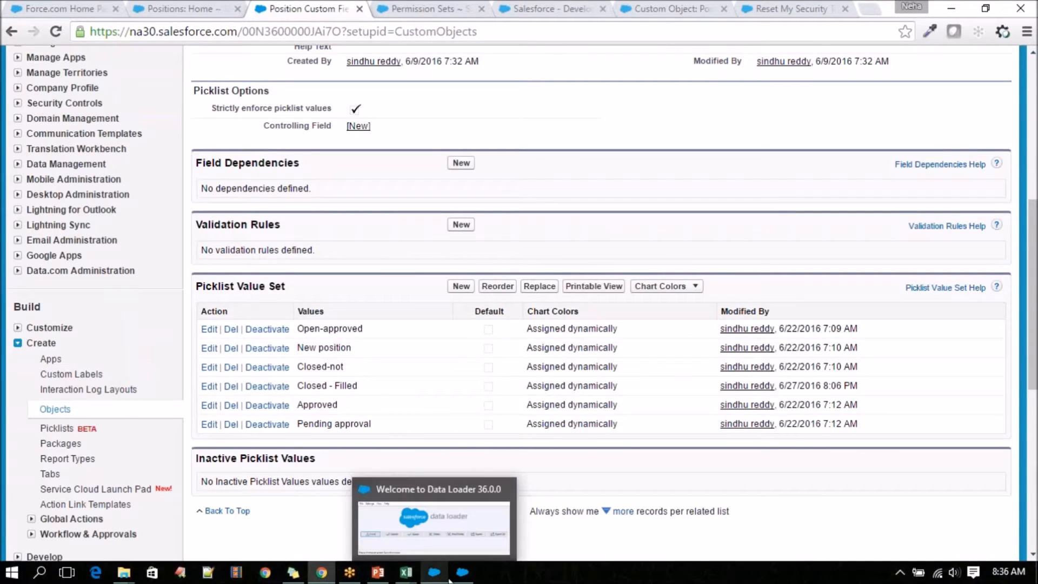
mouse_move(406, 573)
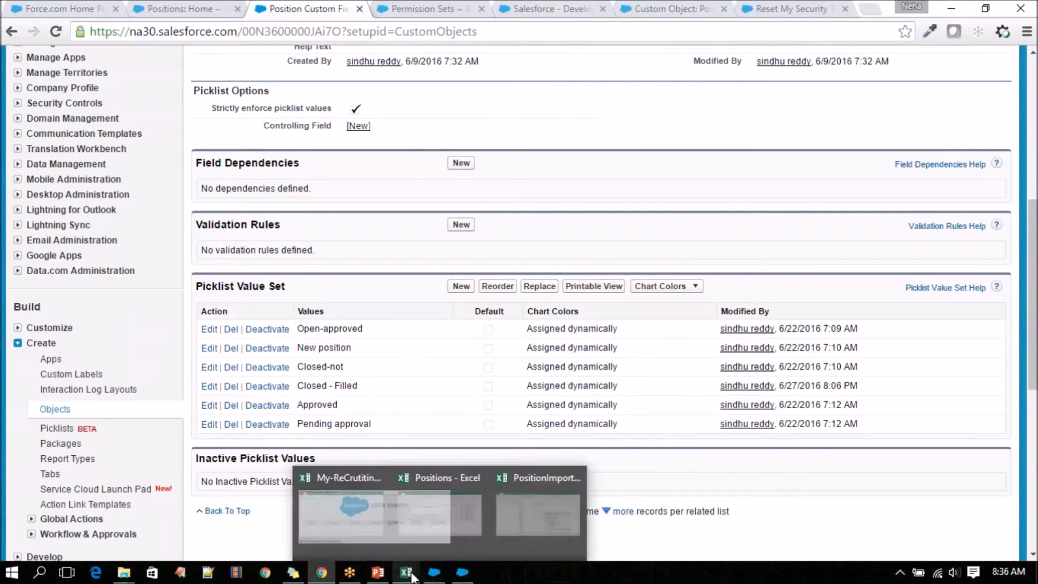
left_click(376, 465)
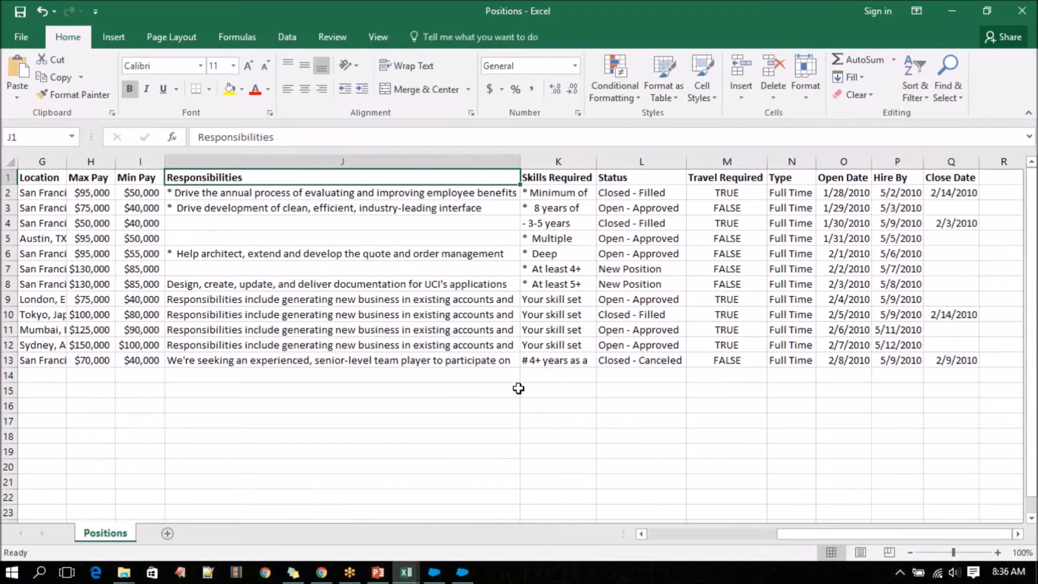
left_click(651, 208)
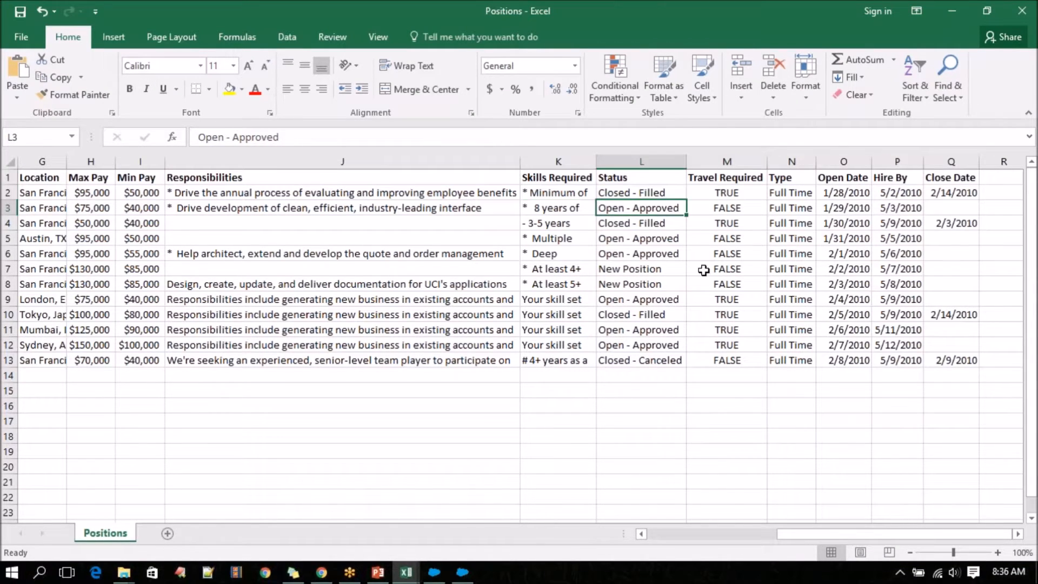
key("ctrl+c")
Switch to Chrome, rename the Status field's Open-approved picklist value to Open - Approved, and save it.
left_click(322, 572)
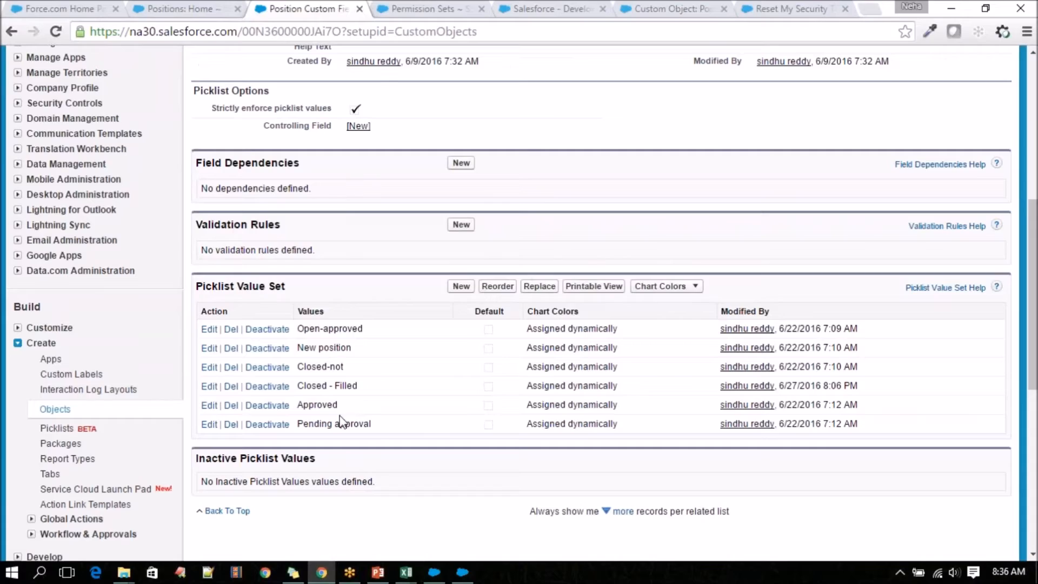
left_click(231, 329)
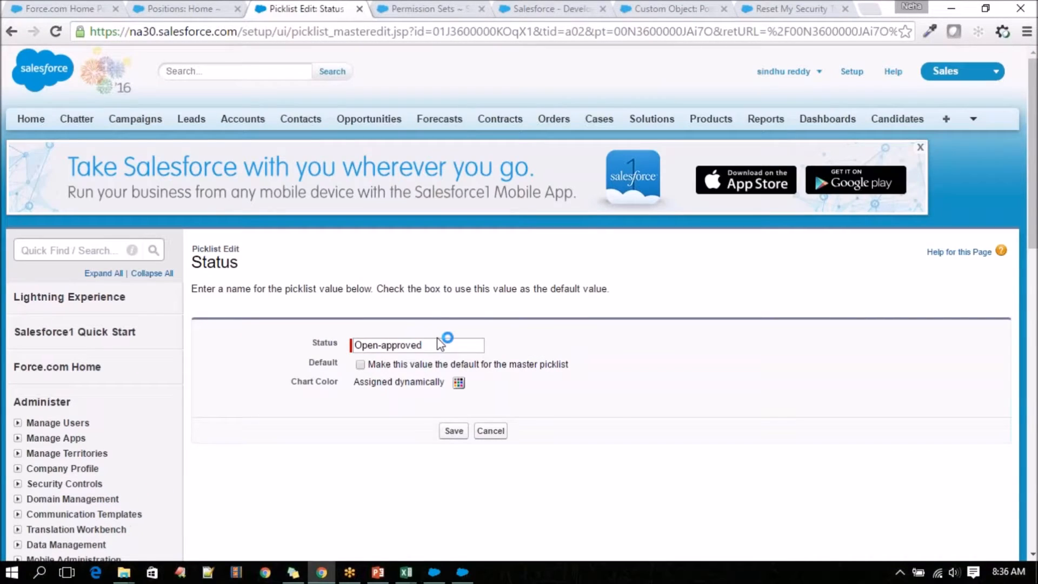
left_click_drag(445, 344, 294, 347)
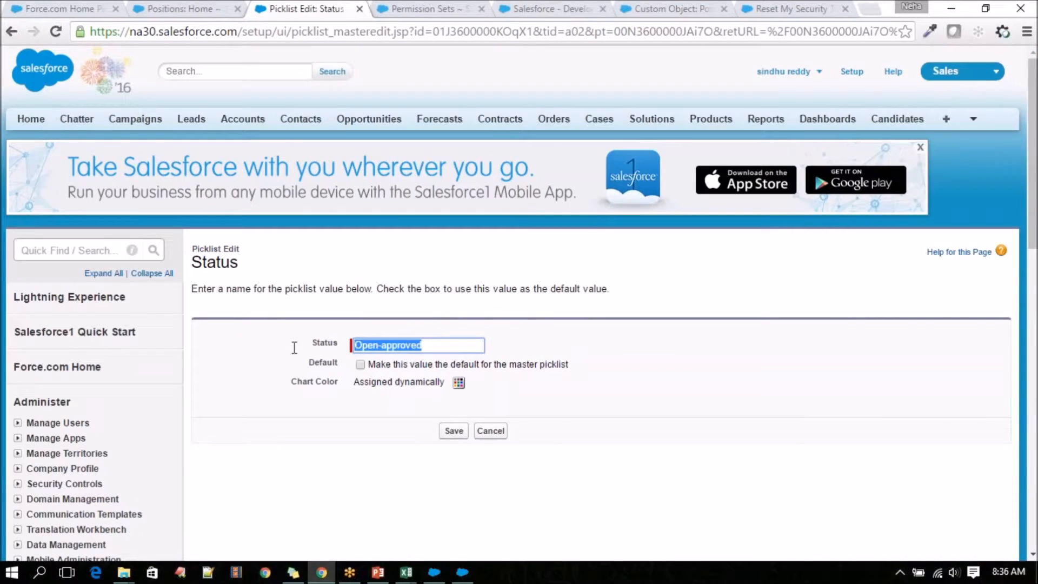
key("ctrl+v")
left_click(456, 431)
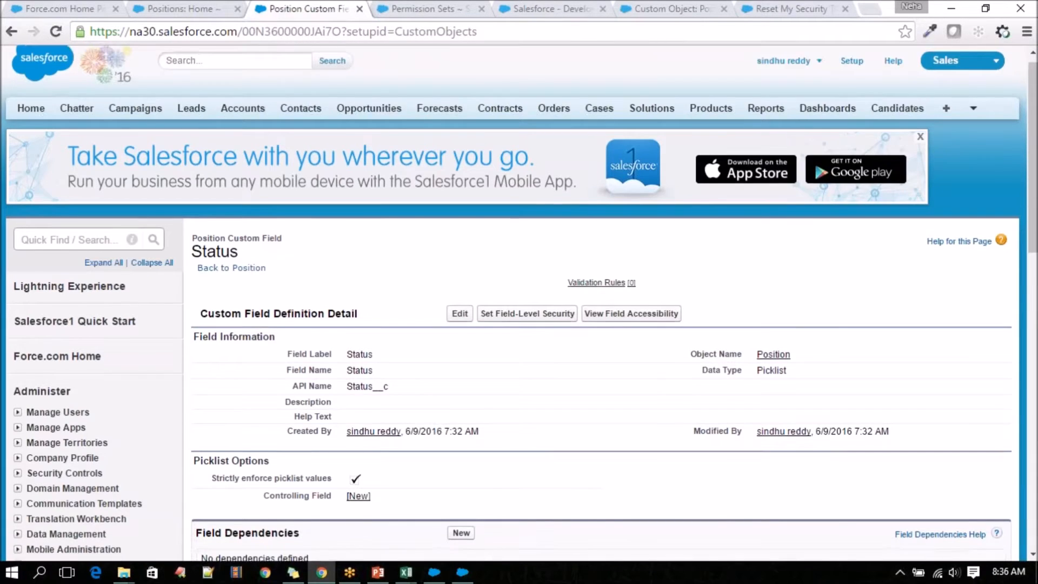
scroll(519, 303, "down", 5)
scroll(326, 403, "down", 1)
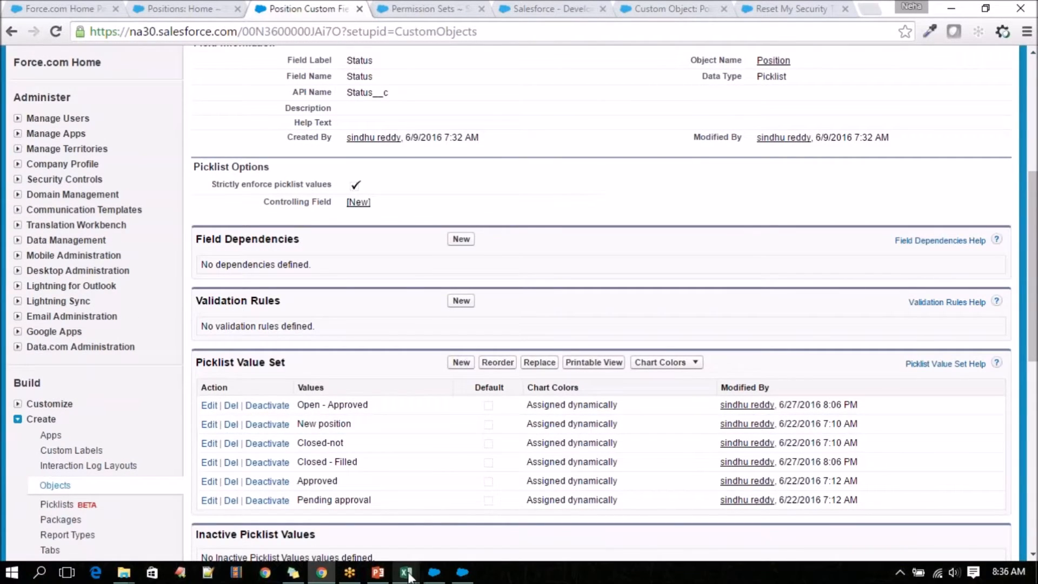
Switch to the Positions workbook in Excel and copy New Position from the Status cell in row 7.
mouse_move(406, 572)
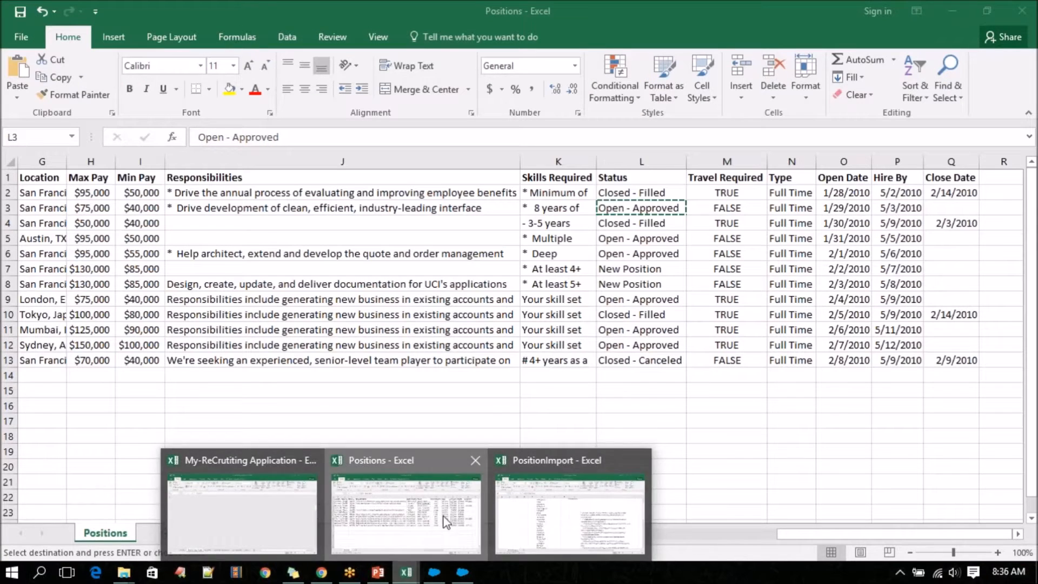
left_click(405, 513)
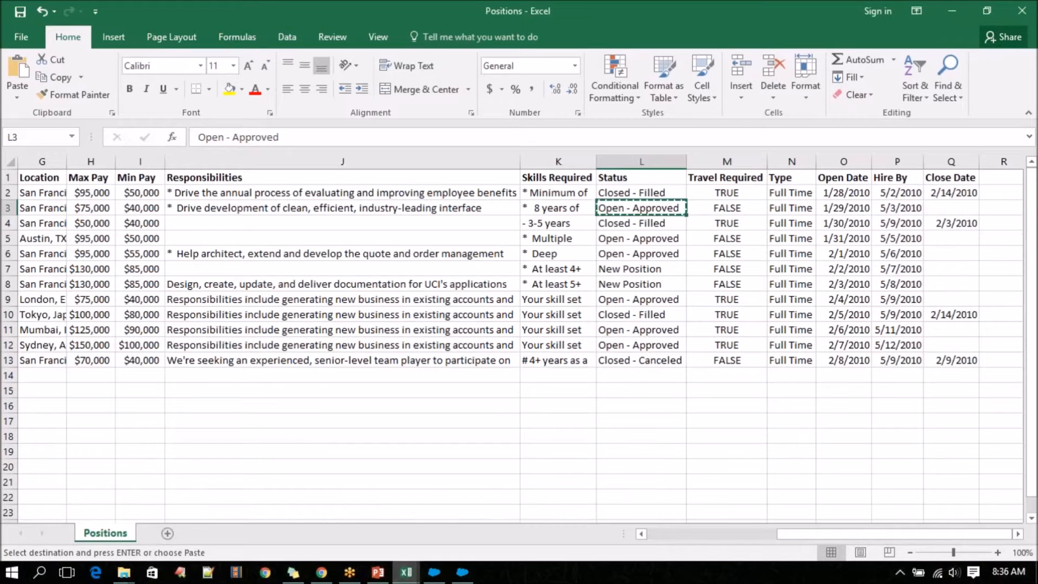
left_click(627, 270)
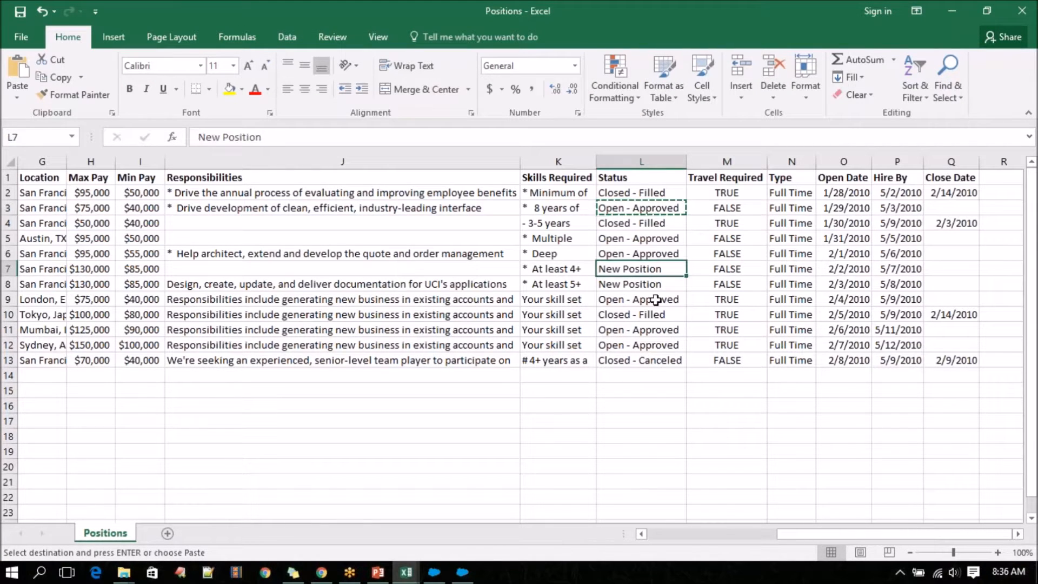
key("ctrl+c")
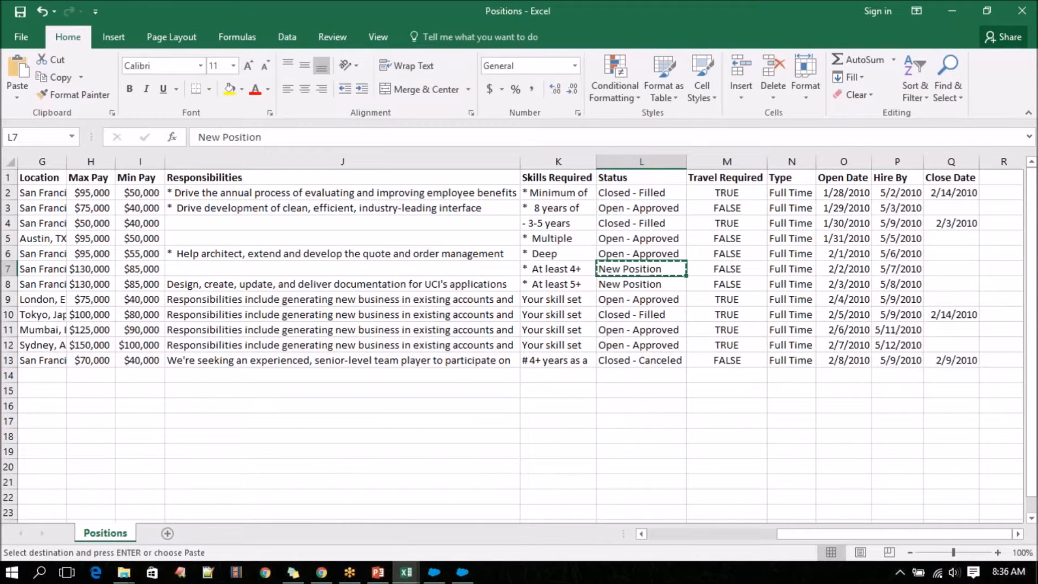
Switch to Chrome, rename the Status field's New position picklist value to New Position, and save it.
left_click(322, 572)
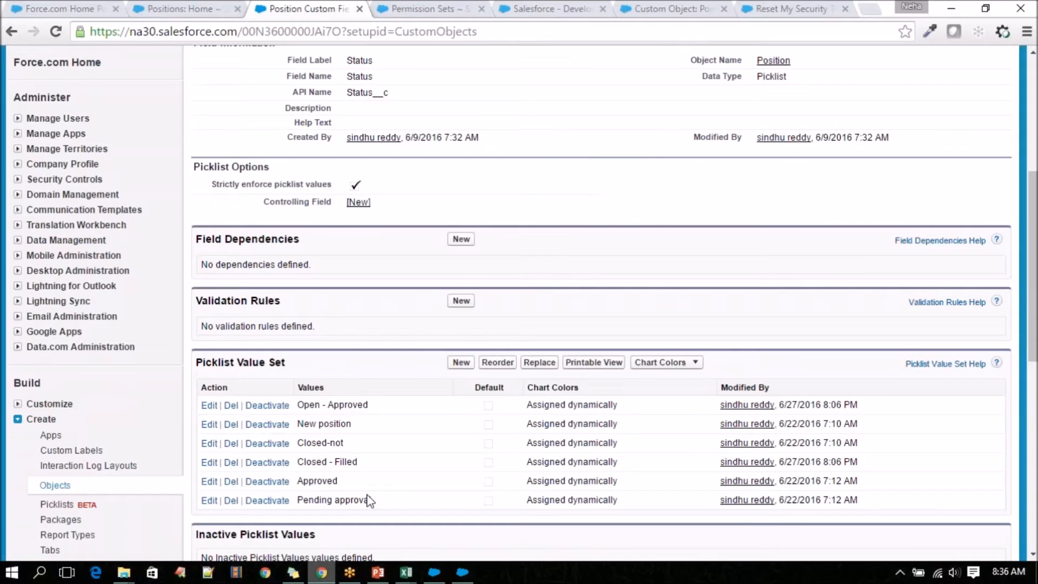
left_click(210, 423)
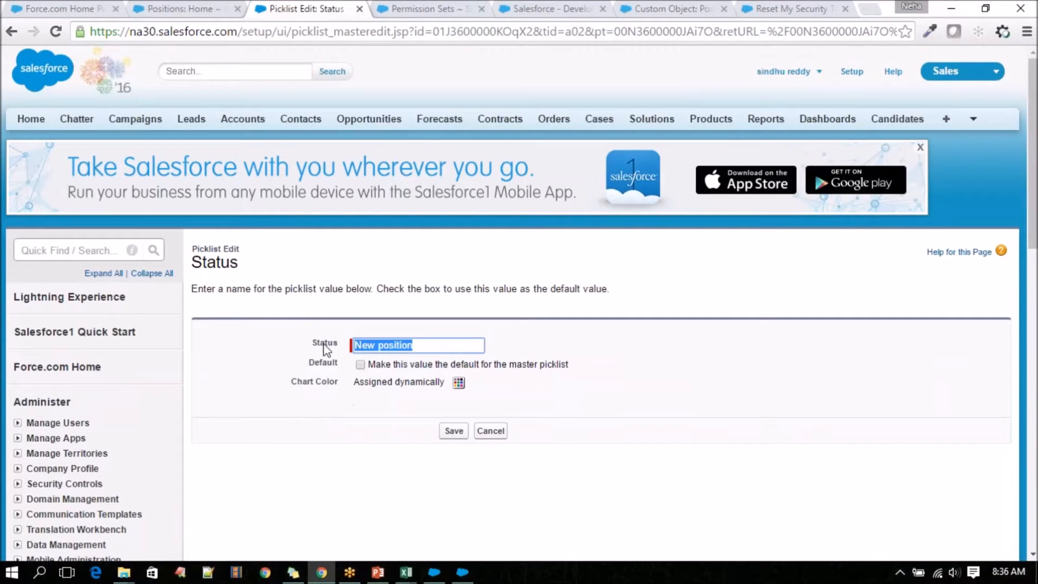
key("ctrl+v")
left_click(454, 432)
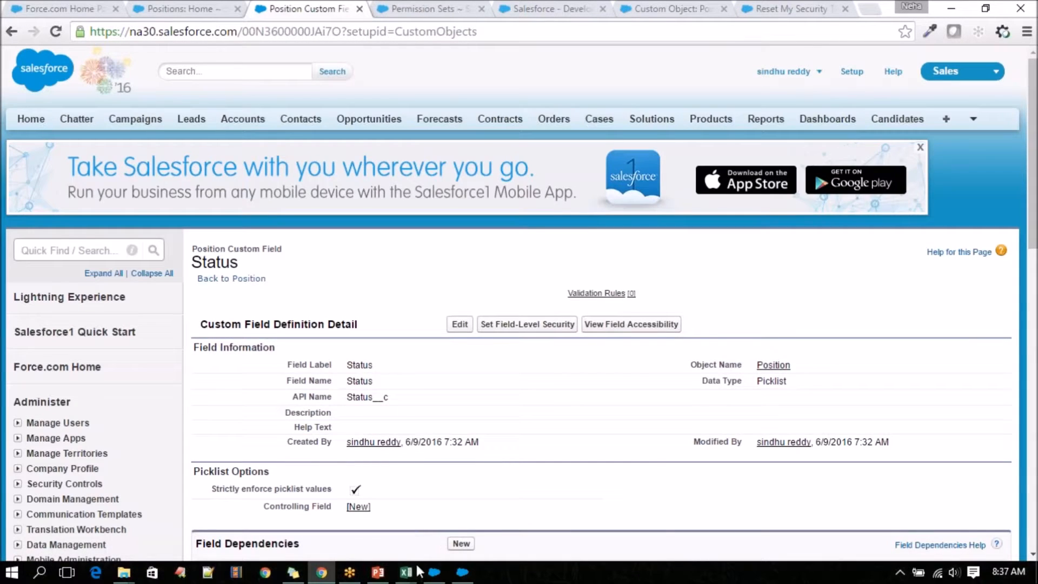
Return to the Positions workbook in Excel and copy Closed - Canceled from the Status cell in row 13.
mouse_move(419, 570)
left_click(473, 513)
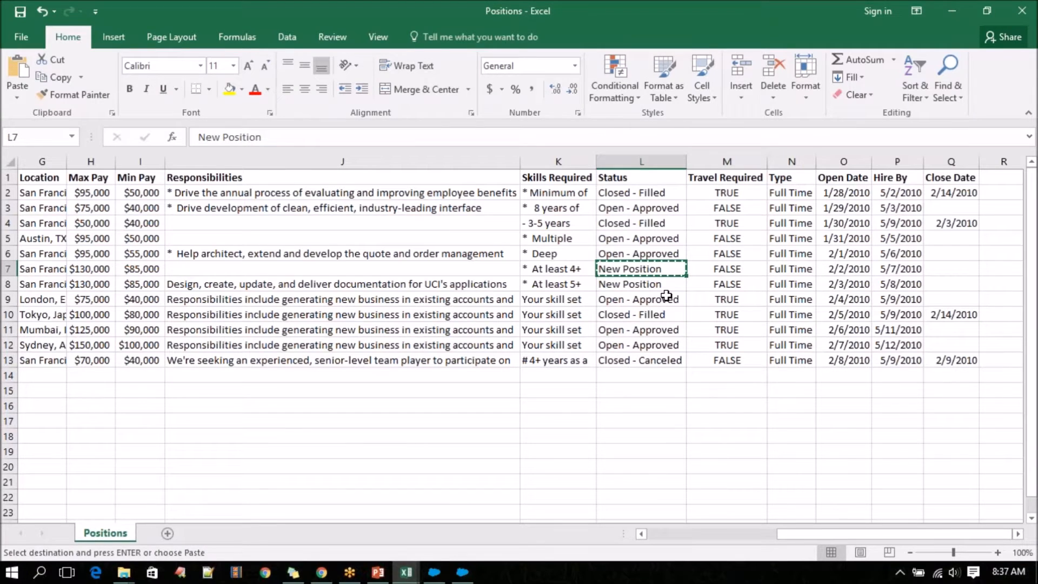
left_click(663, 316)
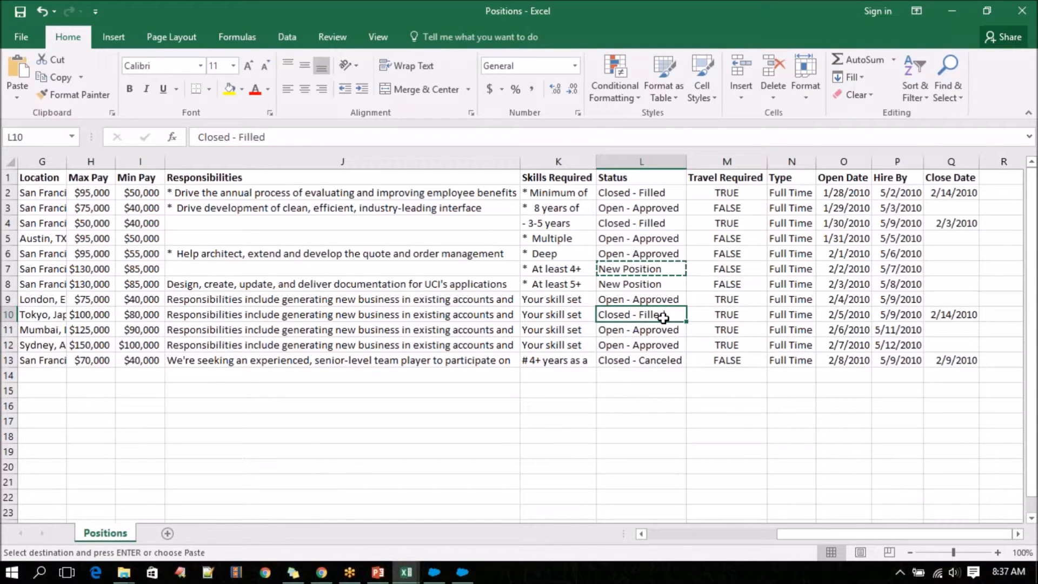
left_click(653, 360)
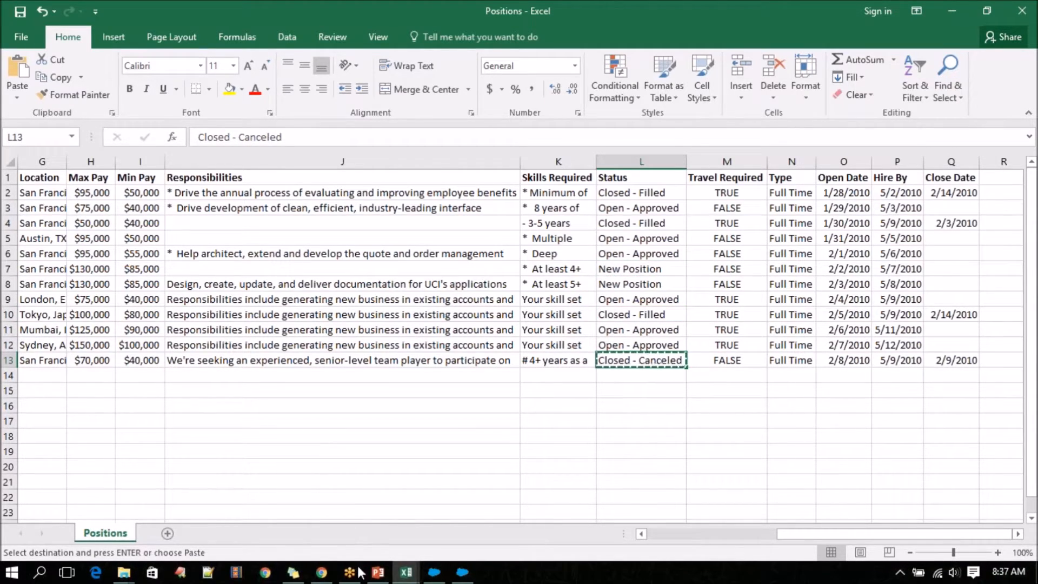
In Chrome, add Closed - Canceled as a new Status picklist value for both the IT positions and Standard position record types, and save it.
left_click(322, 572)
scroll(332, 495, "down", 7)
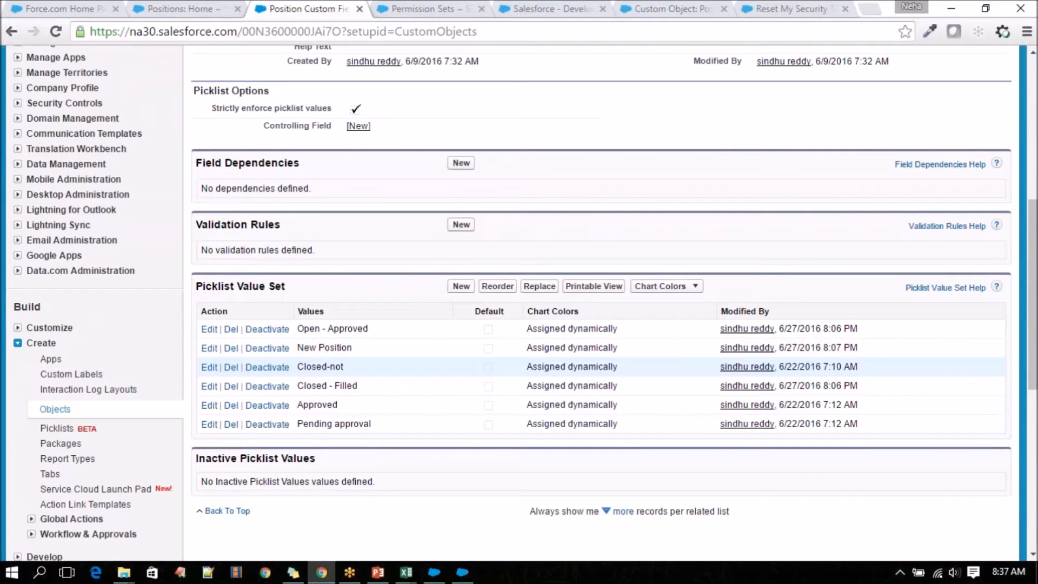
left_click(461, 286)
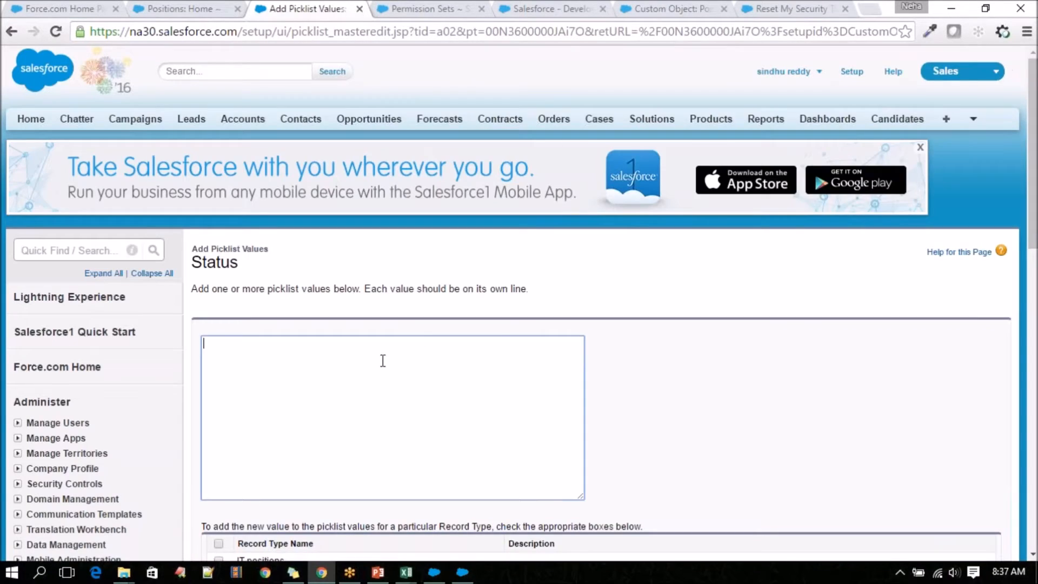
key("ctrl+v")
scroll(369, 382, "down", 4)
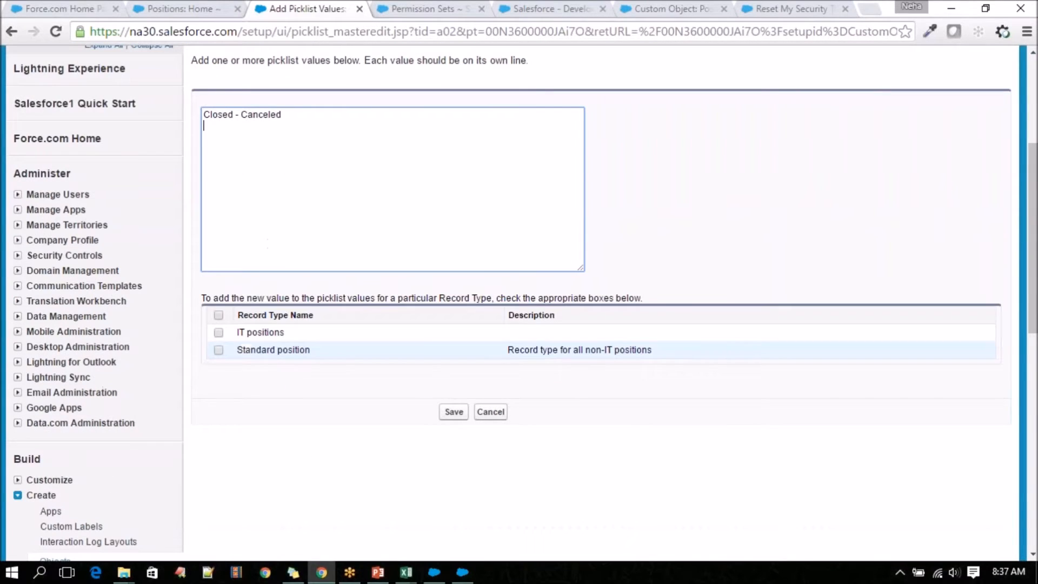
left_click(218, 314)
left_click(454, 412)
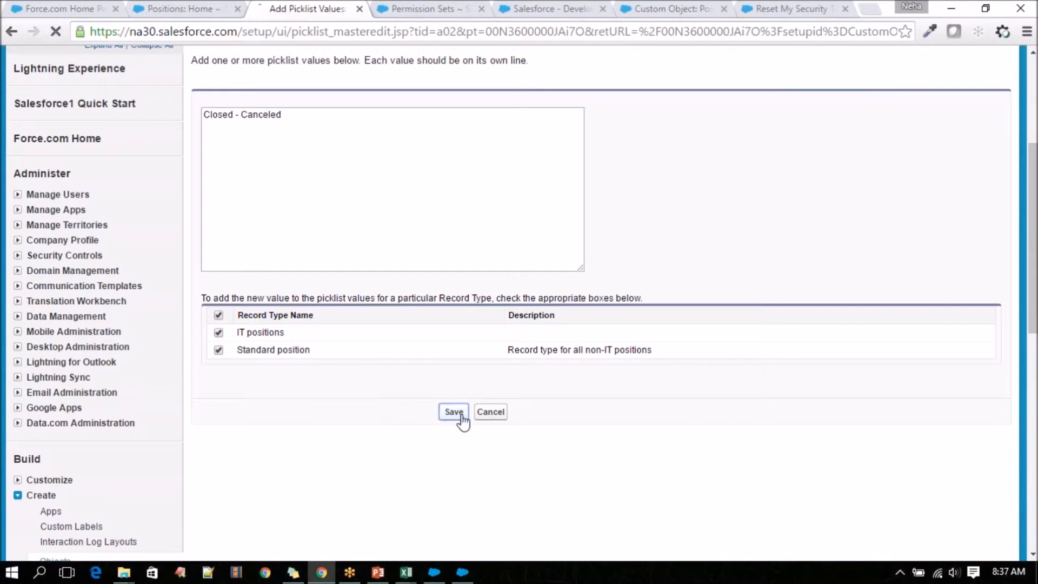
scroll(454, 427, "down", 6)
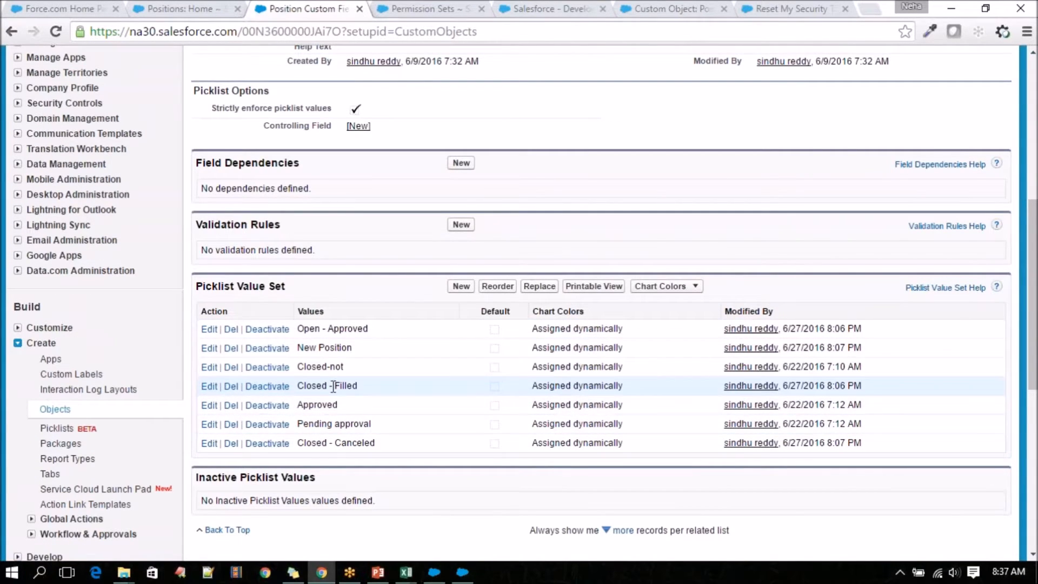
Check the Status cells in rows 10 and 8 of the Positions workbook in Excel, and bring up the PositionImport sheet.
left_click(446, 521)
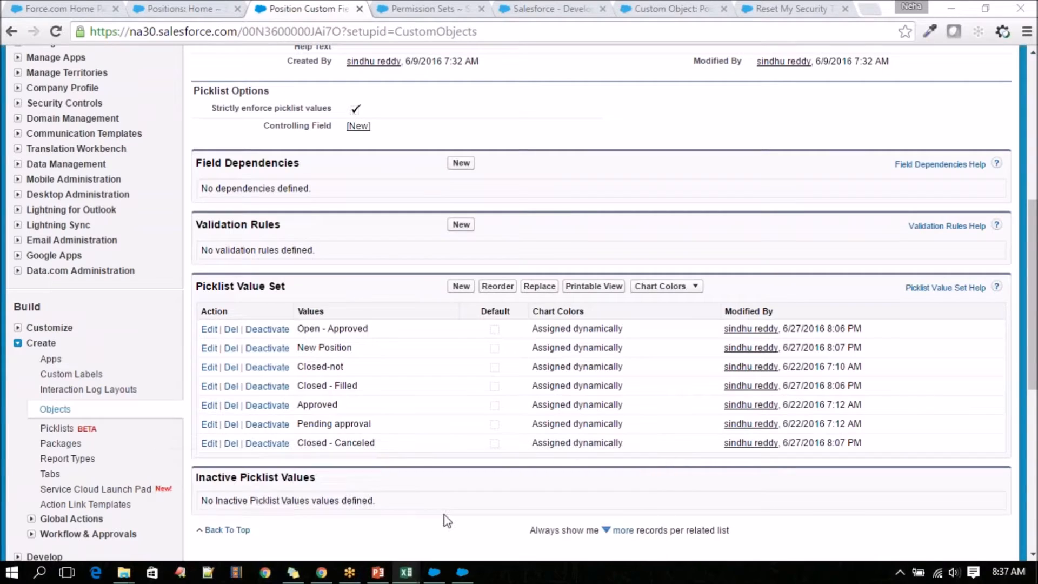
mouse_move(406, 573)
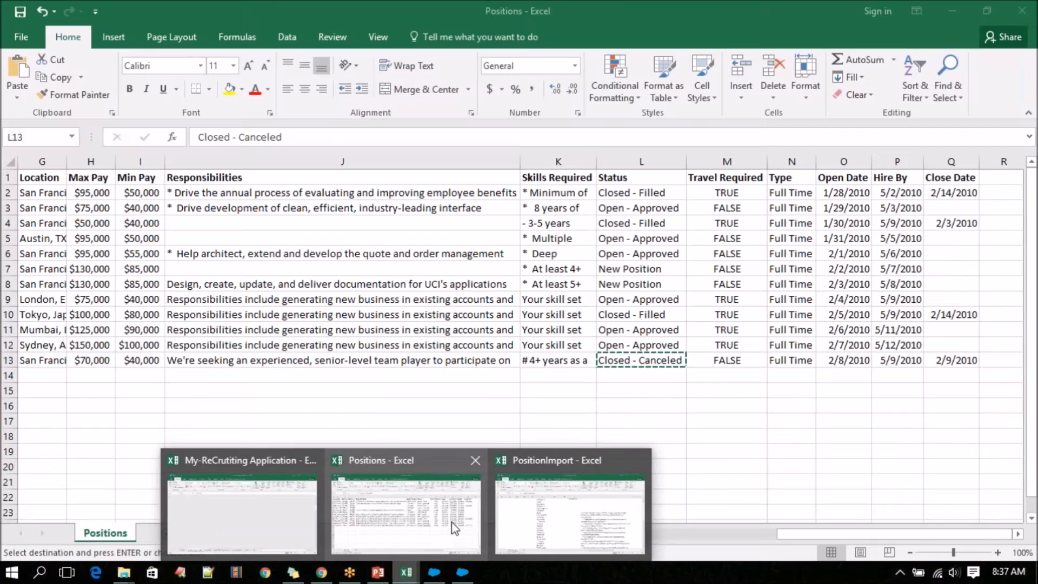
left_click(406, 498)
left_click(653, 317)
left_click(652, 288)
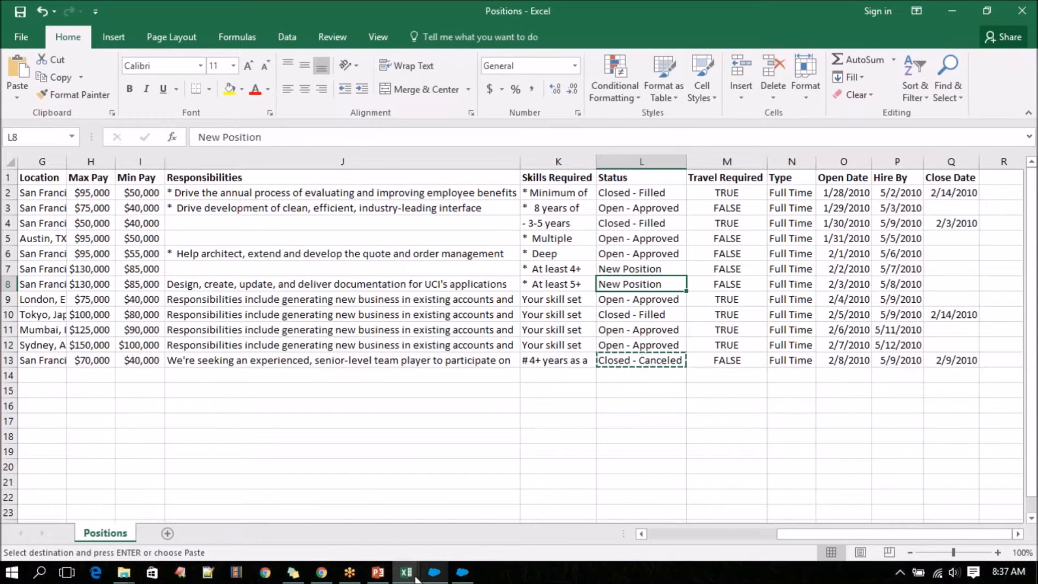
mouse_move(406, 572)
left_click(584, 503)
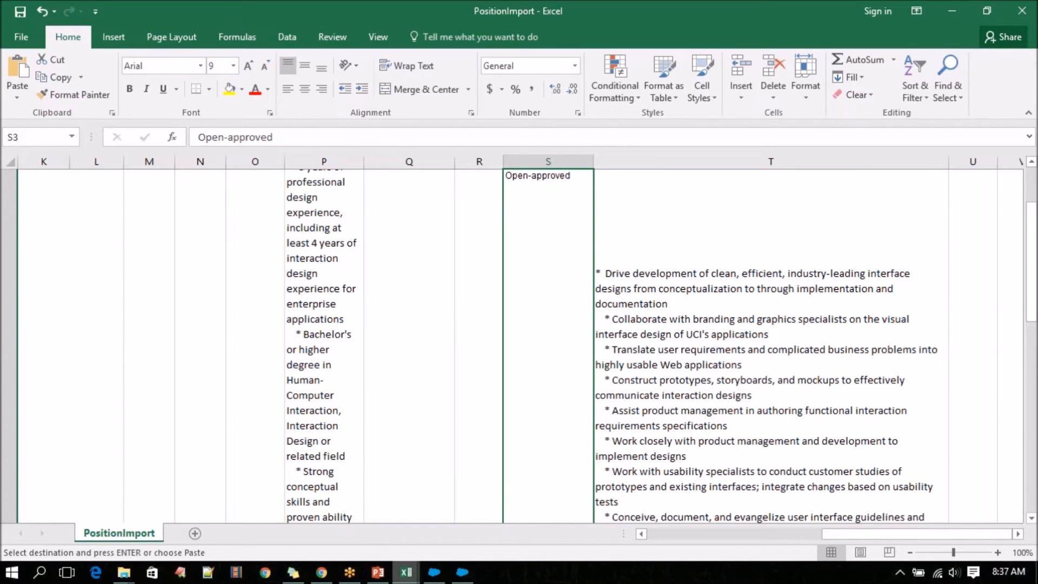
Bring up the My-ReCrutiting Application workbook and close it.
mouse_move(406, 572)
mouse_move(282, 496)
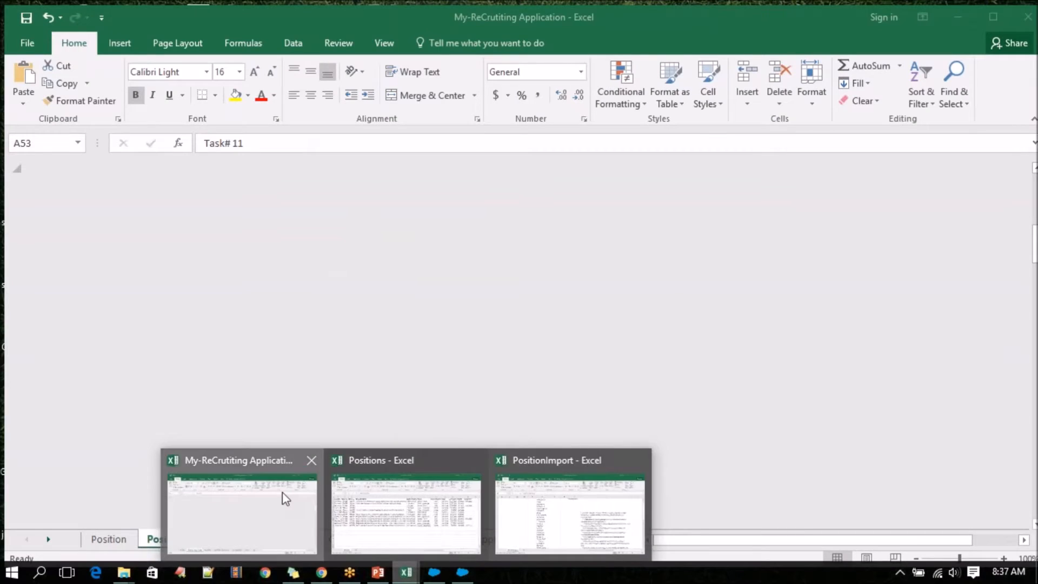
left_click(283, 496)
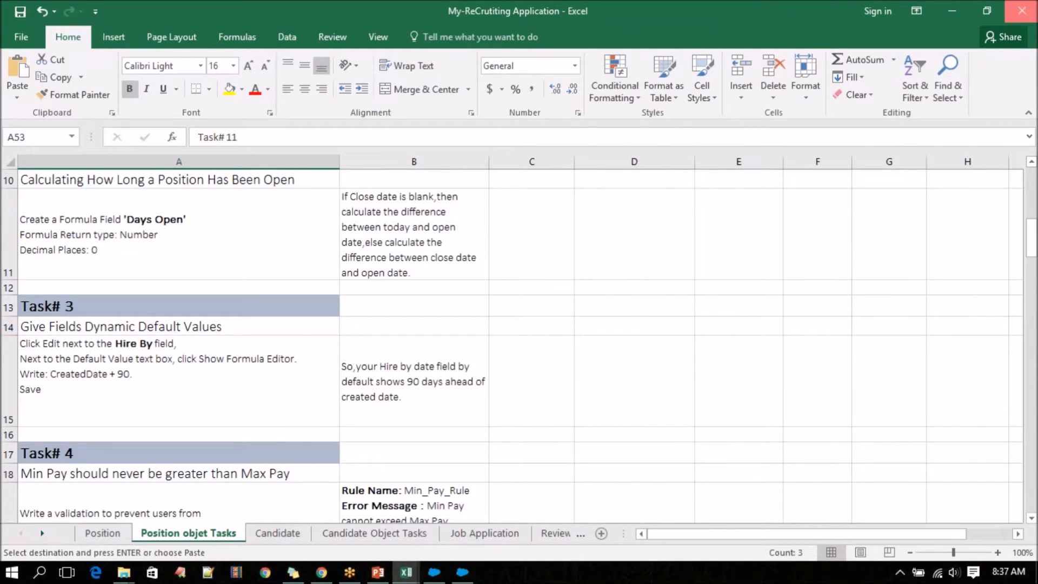
left_click(1030, 2)
Compare the Status column of the Positions workbook with the Status picklist value set in Chrome, and return to the workbook.
mouse_move(407, 572)
mouse_move(345, 494)
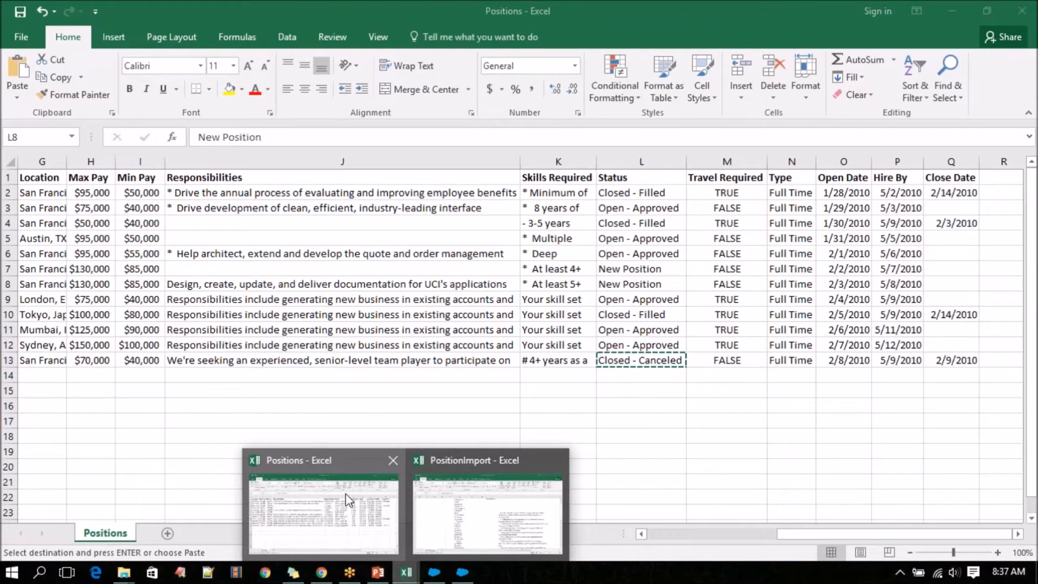
left_click(346, 494)
left_click(321, 572)
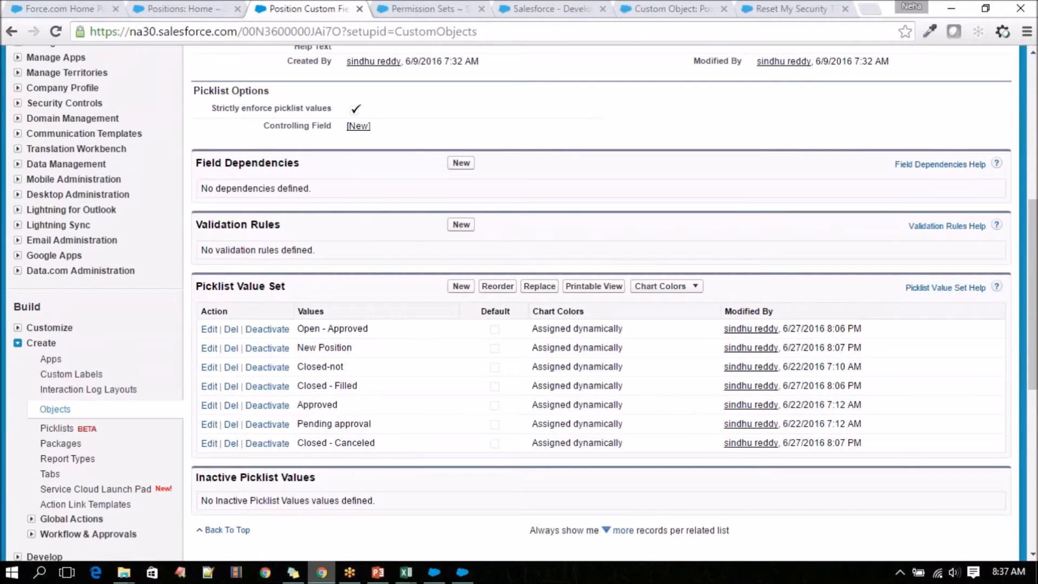
key("alt+Tab")
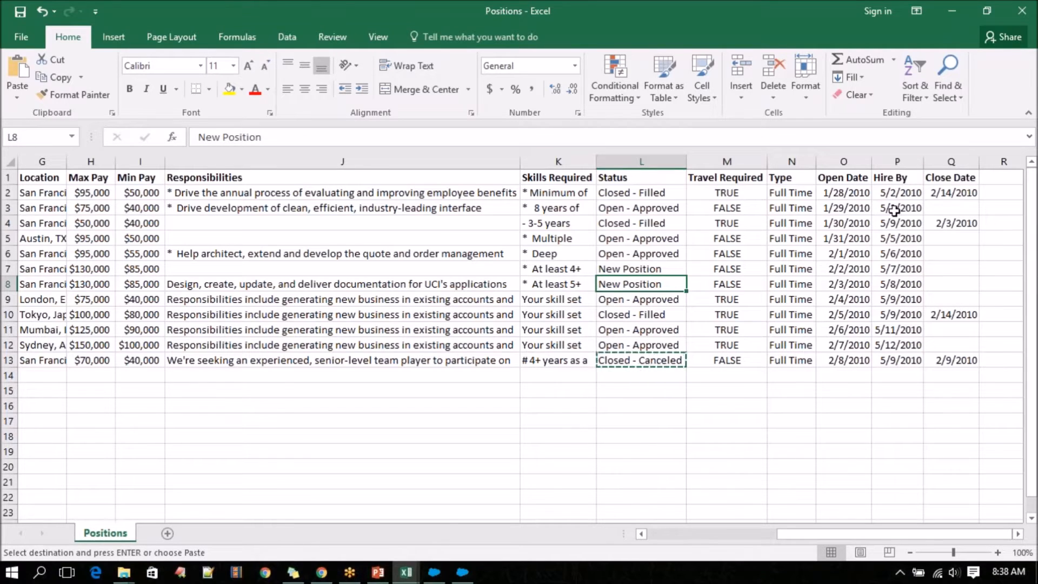
Copy the Hire By date 5/8/2010 from row 8 into the Close Date cell of row 3 in Positions.
left_click(899, 284)
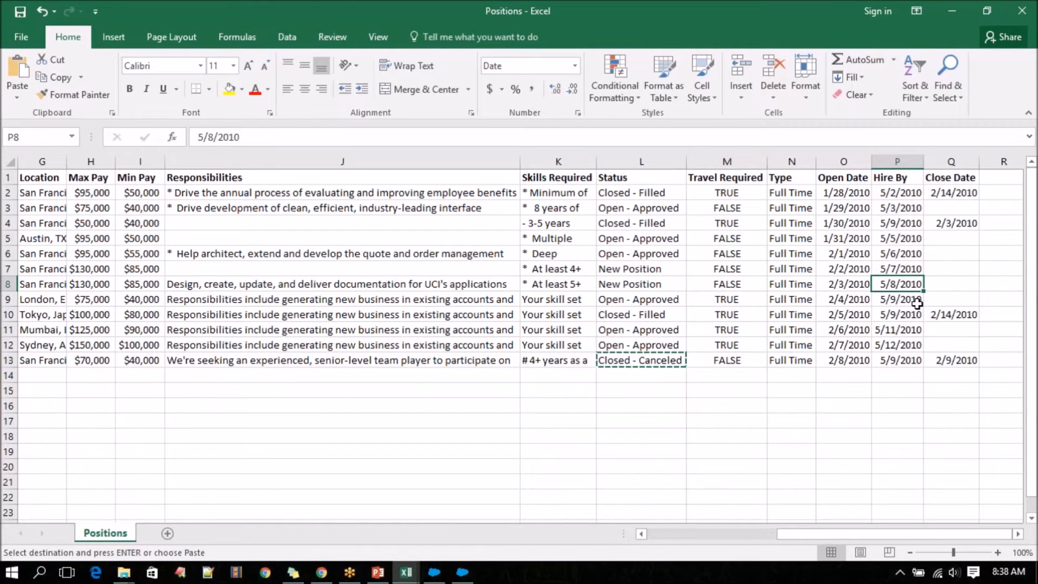
key("ctrl+c")
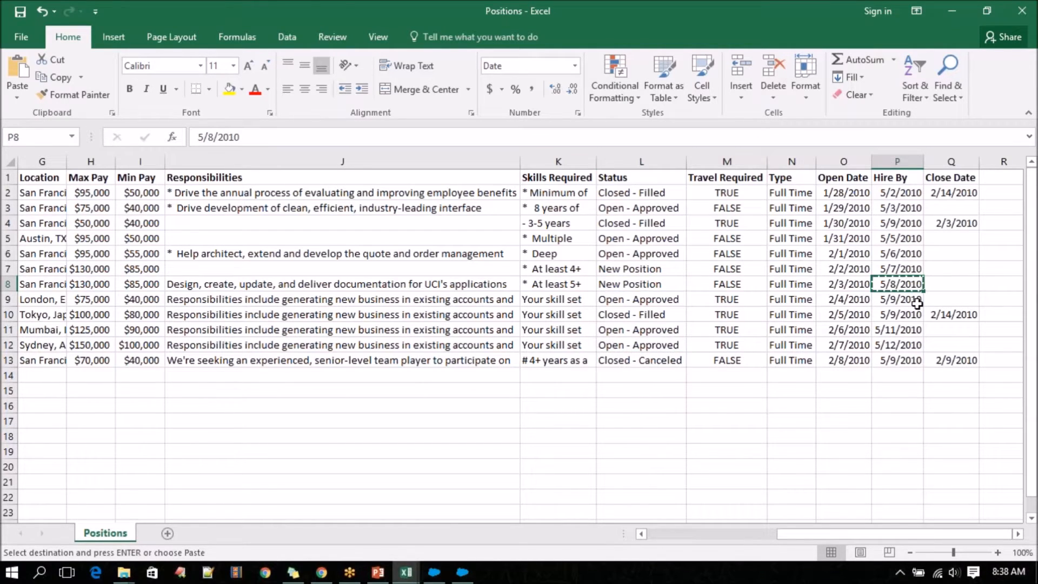
left_click(964, 203)
key("ctrl+v")
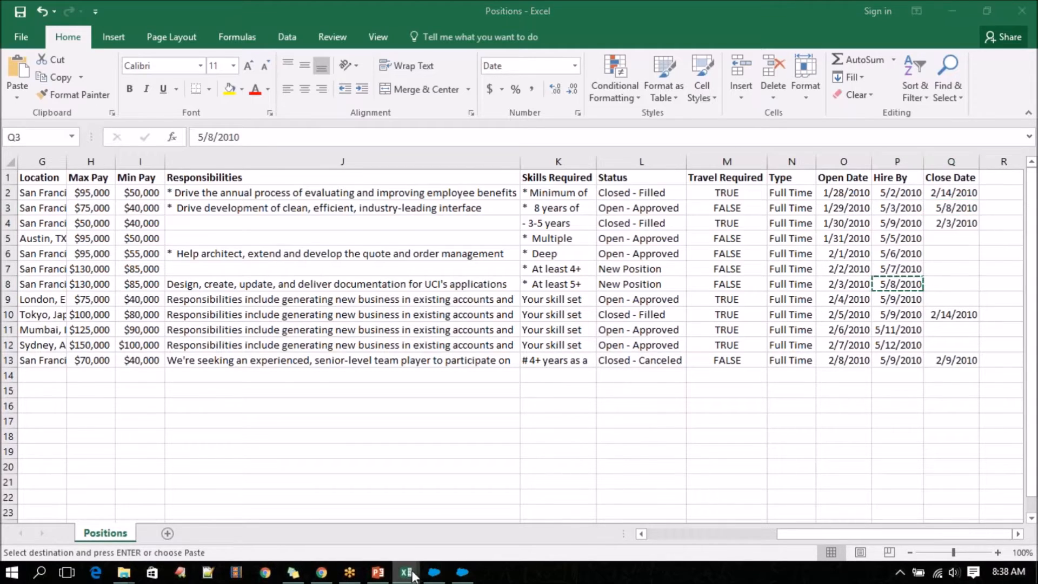
Switch to the PositionImport sheet and copy Open - Approved from the STATUS cell in row 5.
mouse_move(406, 572)
left_click(524, 534)
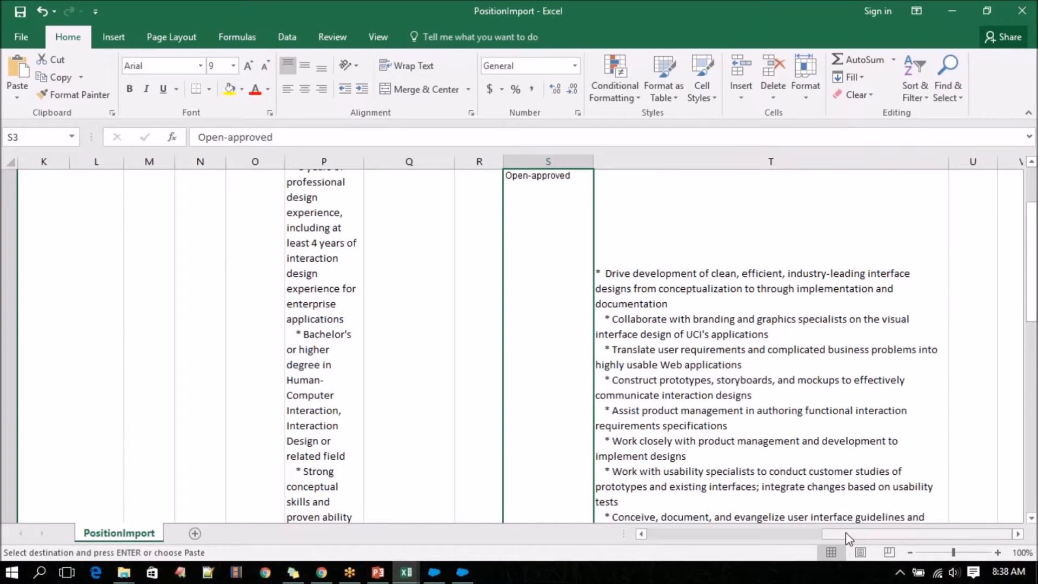
scroll(531, 431, "up", 1)
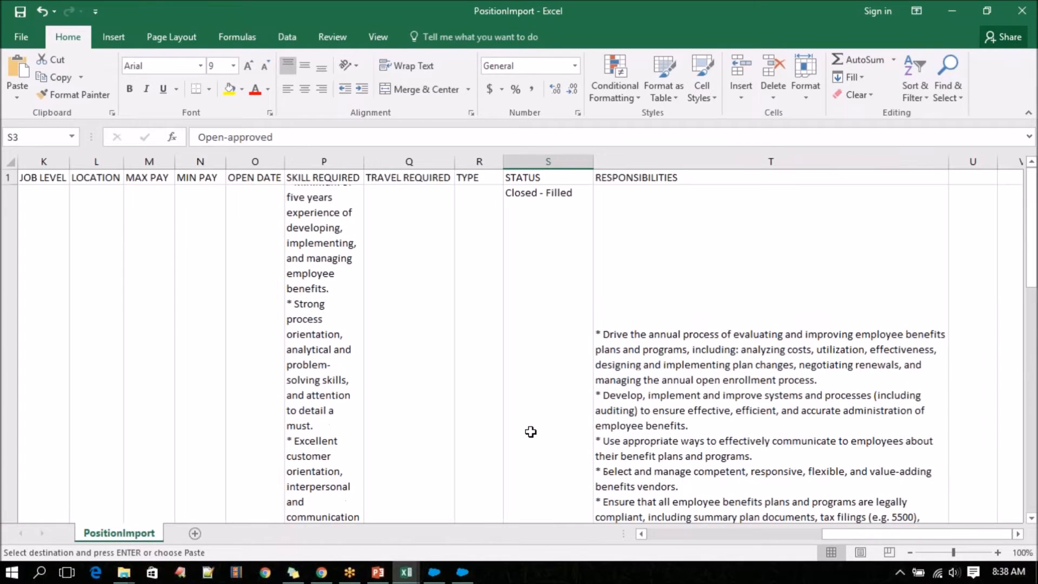
scroll(531, 431, "down", 1)
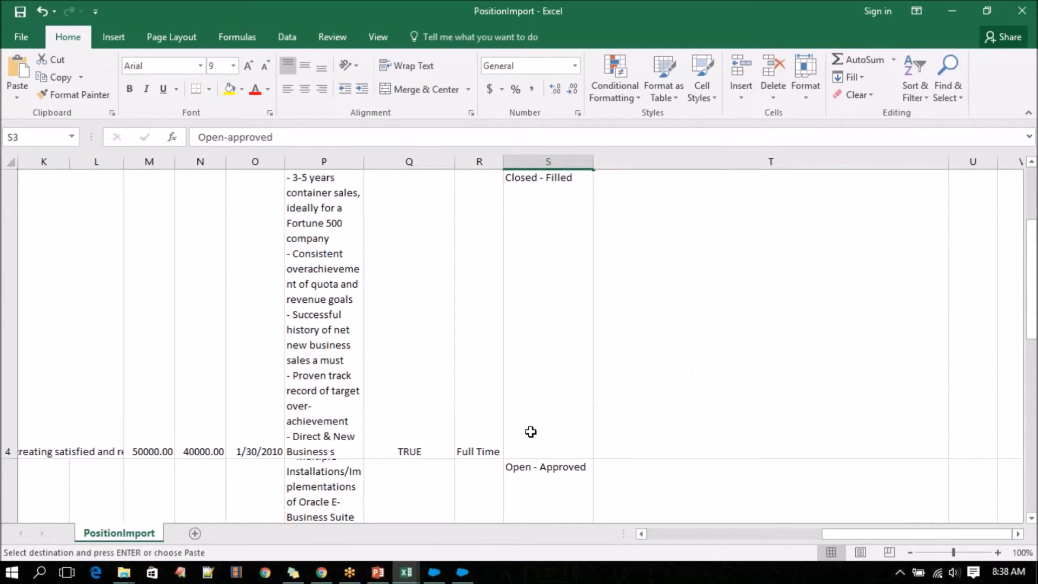
left_click(530, 432)
left_click(551, 489)
key("ctrl+c")
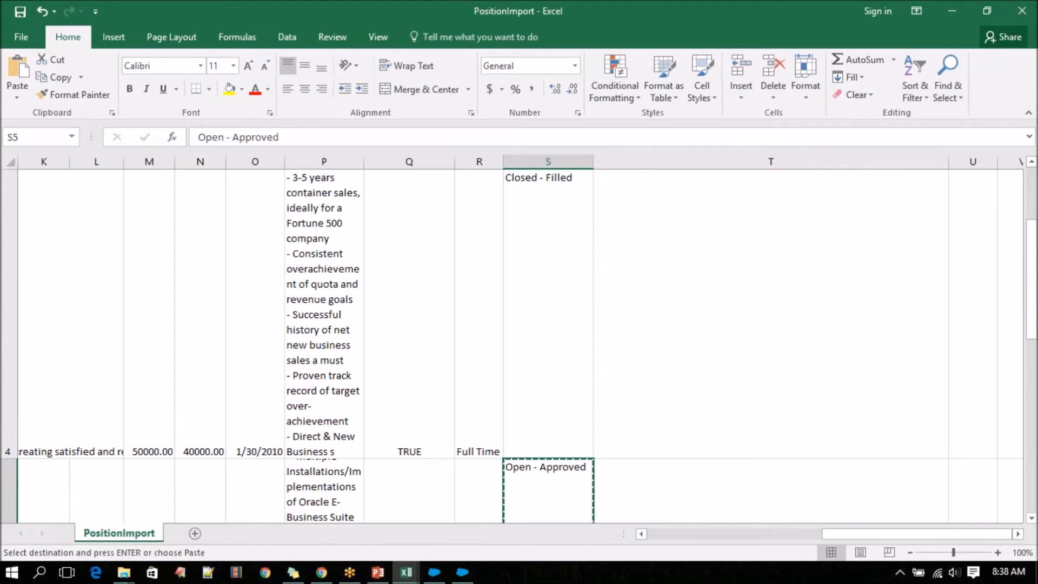
Paste the copied Open - Approved value into the STATUS cell of row 3.
scroll(552, 490, "up", 2)
scroll(560, 429, "up", 1)
left_click(560, 430)
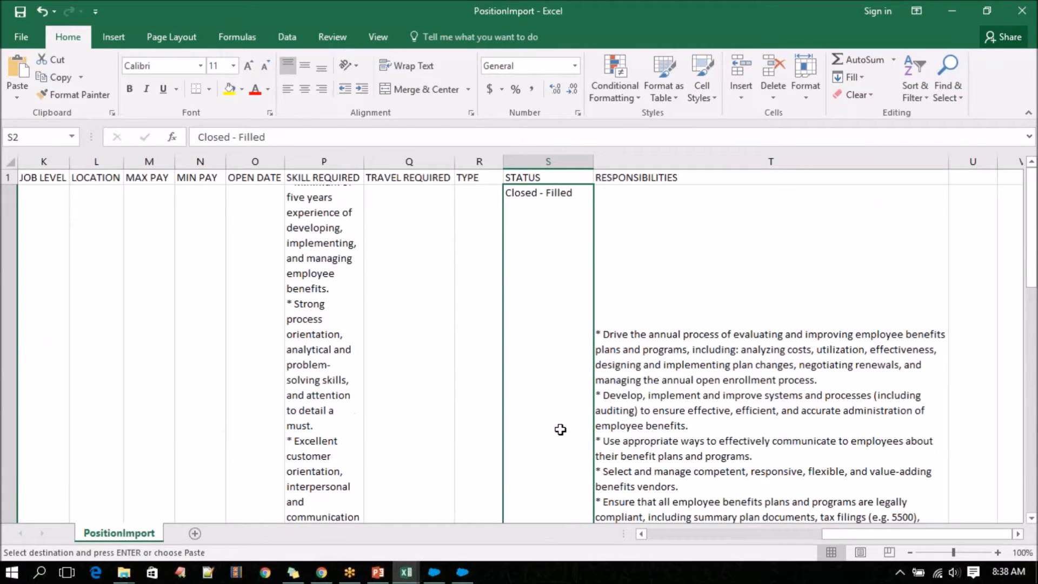
key("Down")
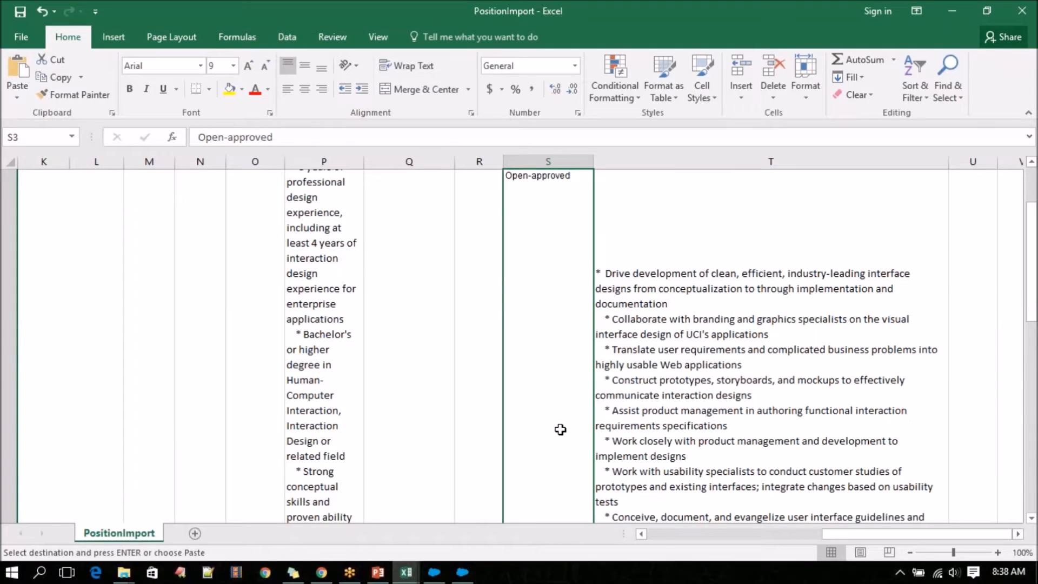
key("ctrl+v")
scroll(560, 429, "up", 1)
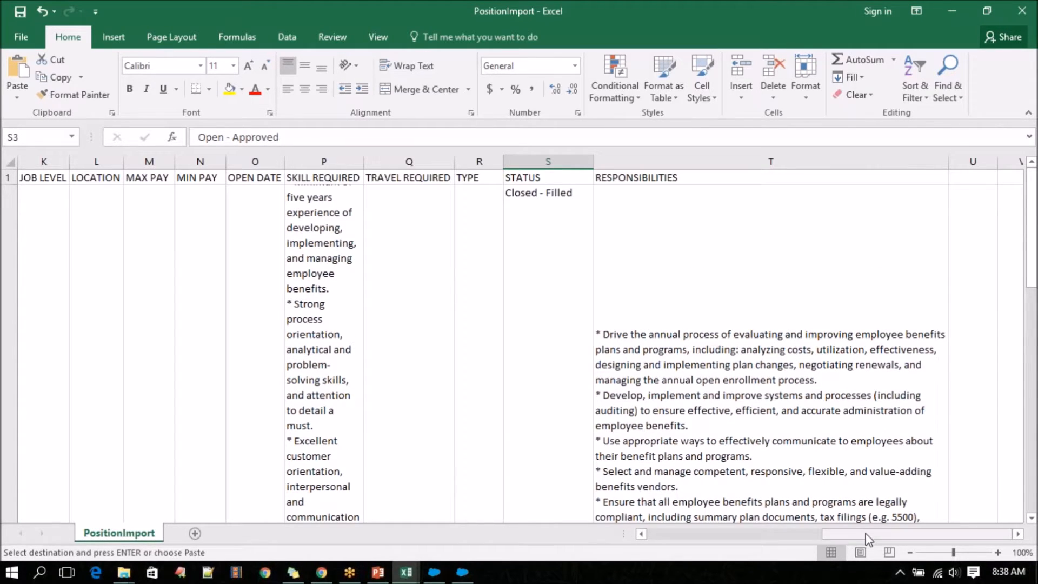
Top-align all cells of the PositionImport sheet.
left_click_drag(864, 538, 658, 536)
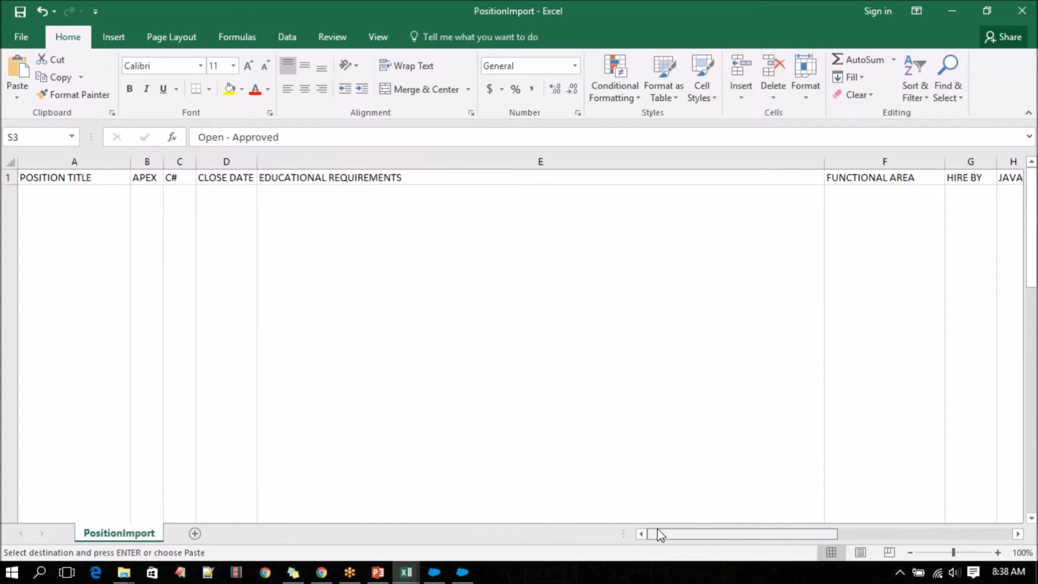
left_click(233, 316)
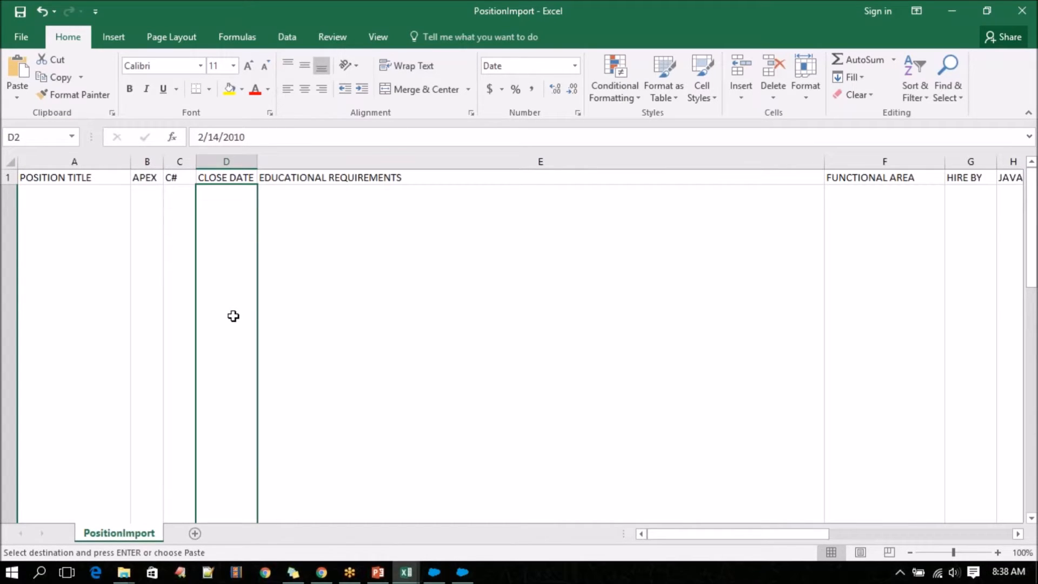
left_click(10, 177)
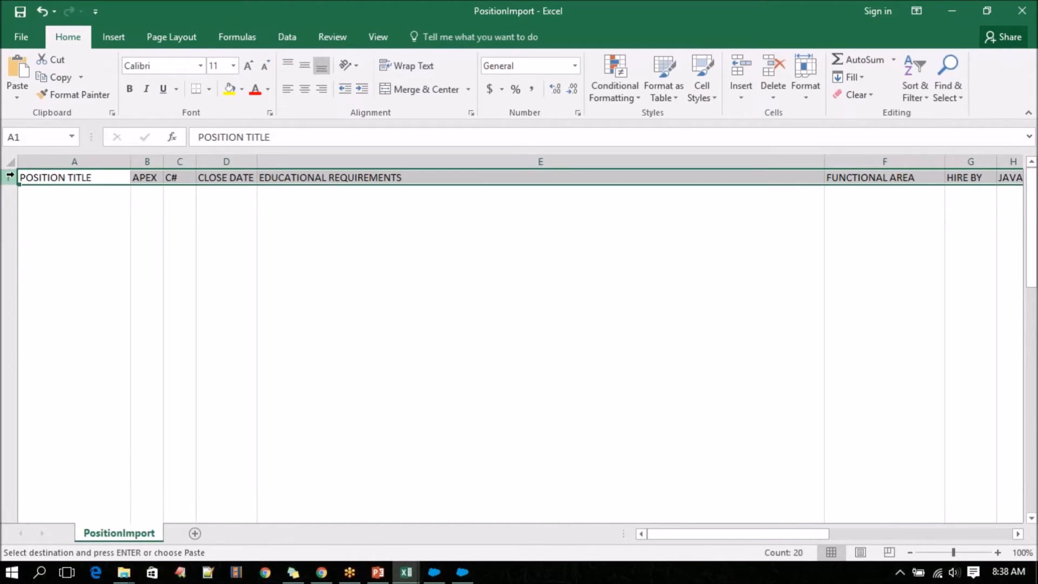
left_click(11, 161)
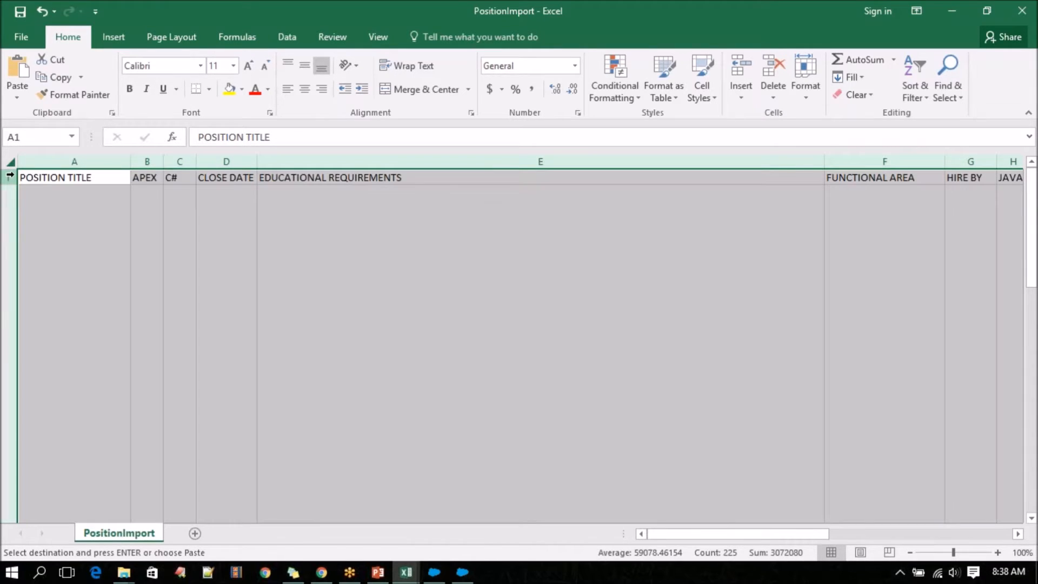
left_click(289, 67)
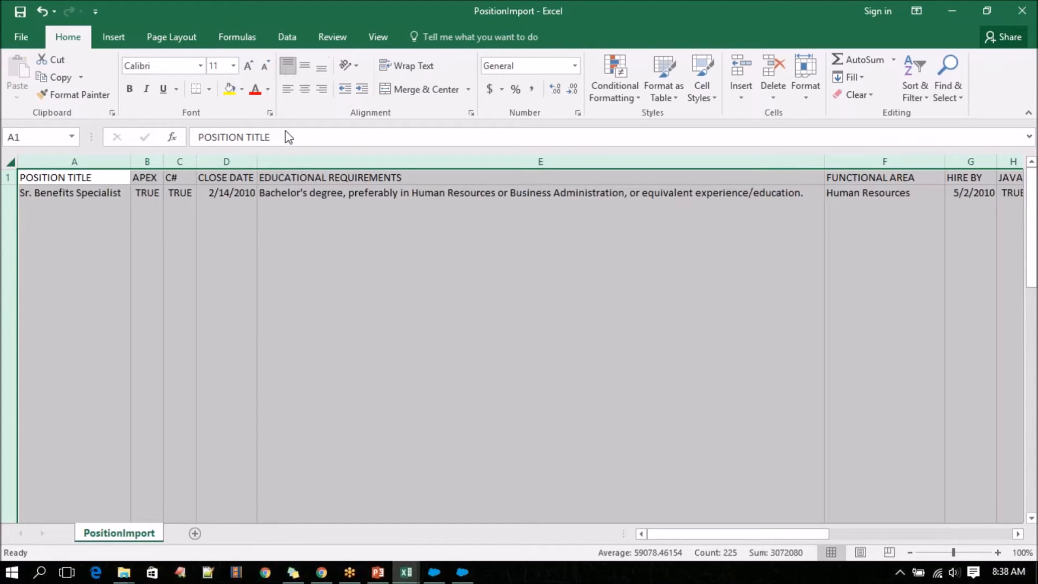
left_click(243, 198)
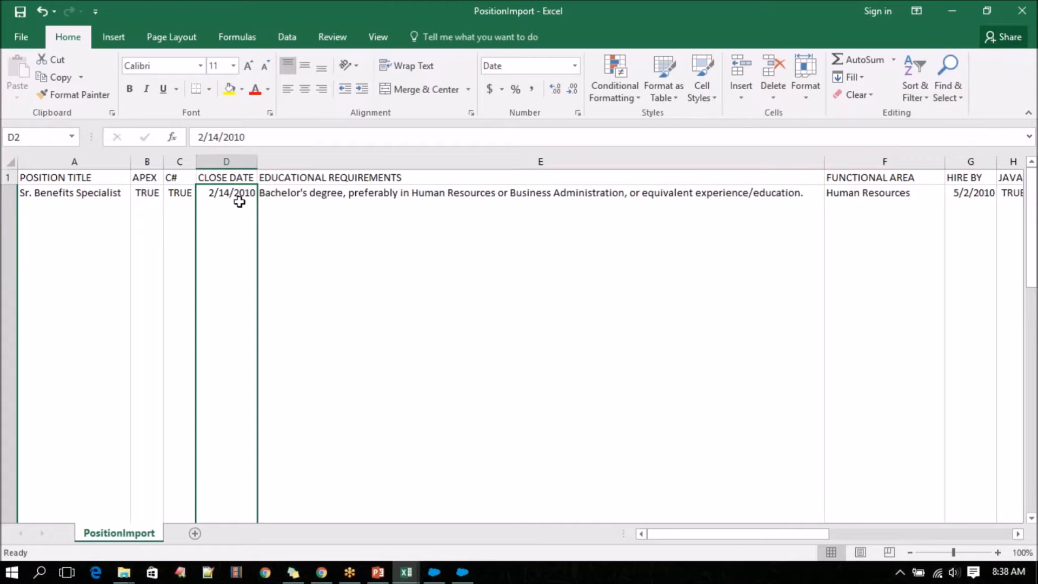
scroll(250, 277, "down", 3)
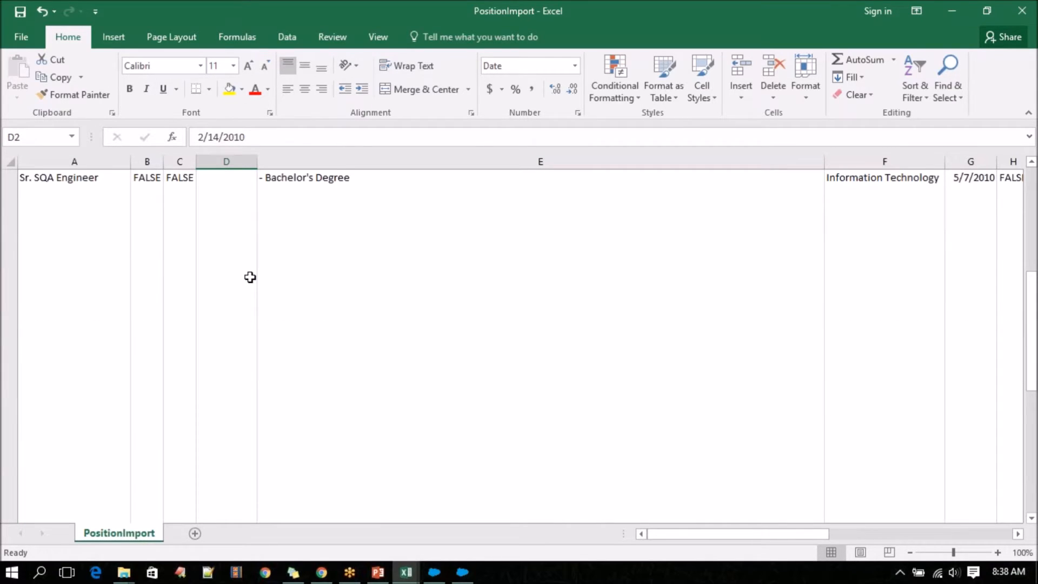
left_click(236, 249)
key("ctrl+c")
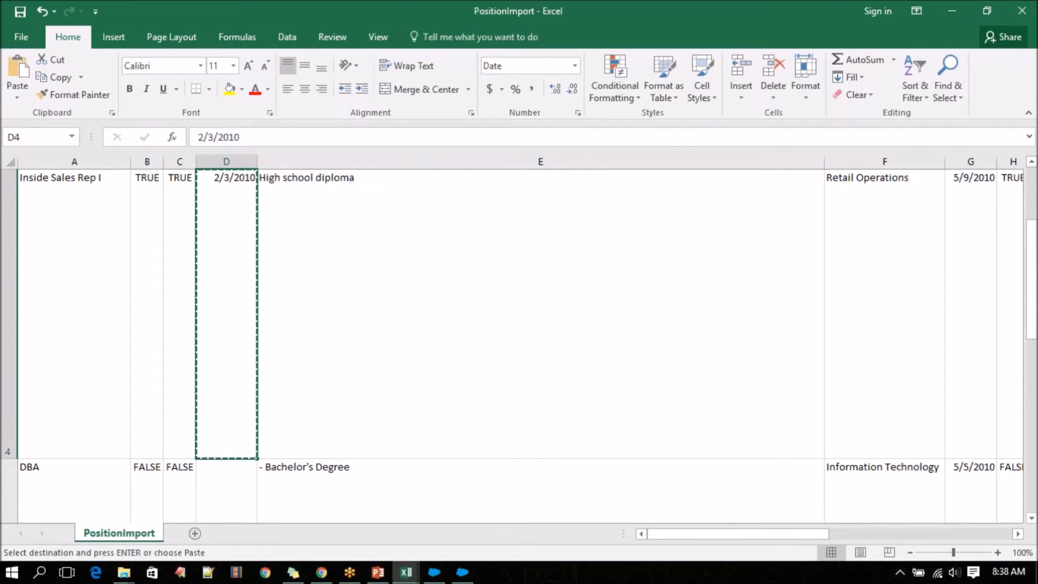
left_click_drag(237, 250, 222, 431)
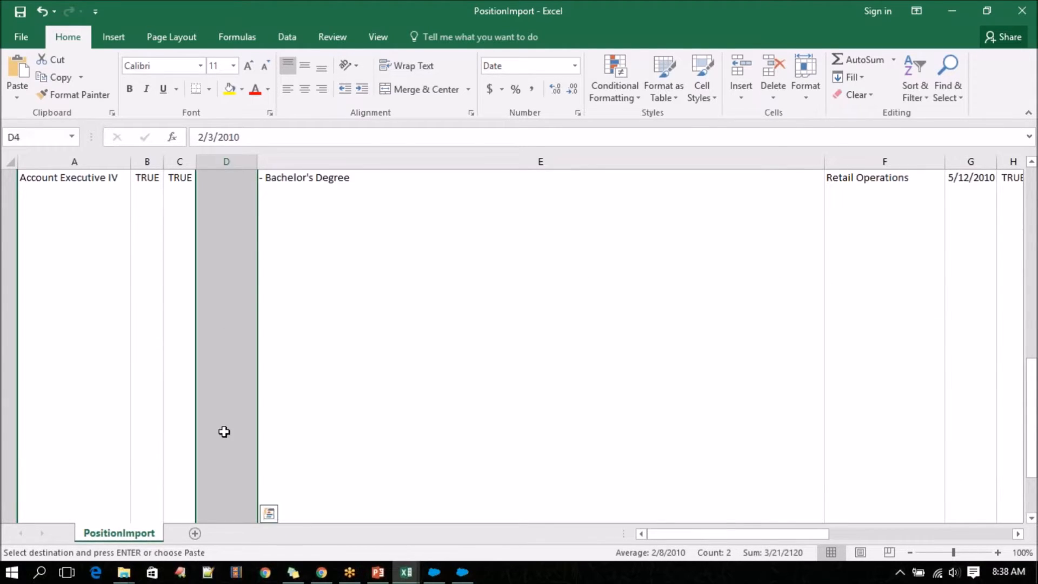
left_click(222, 431)
scroll(164, 422, "up", 4)
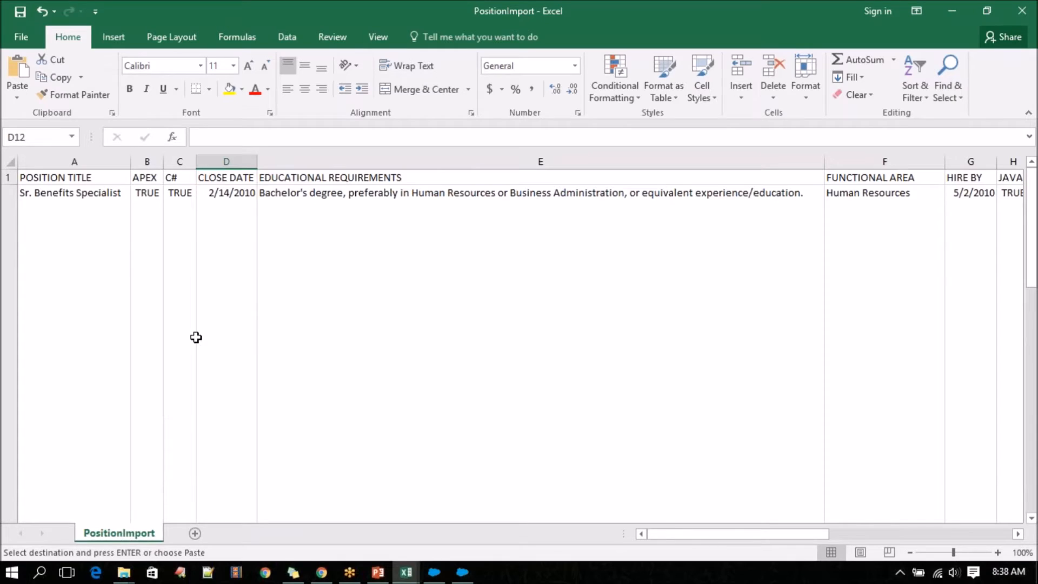
left_click(243, 293)
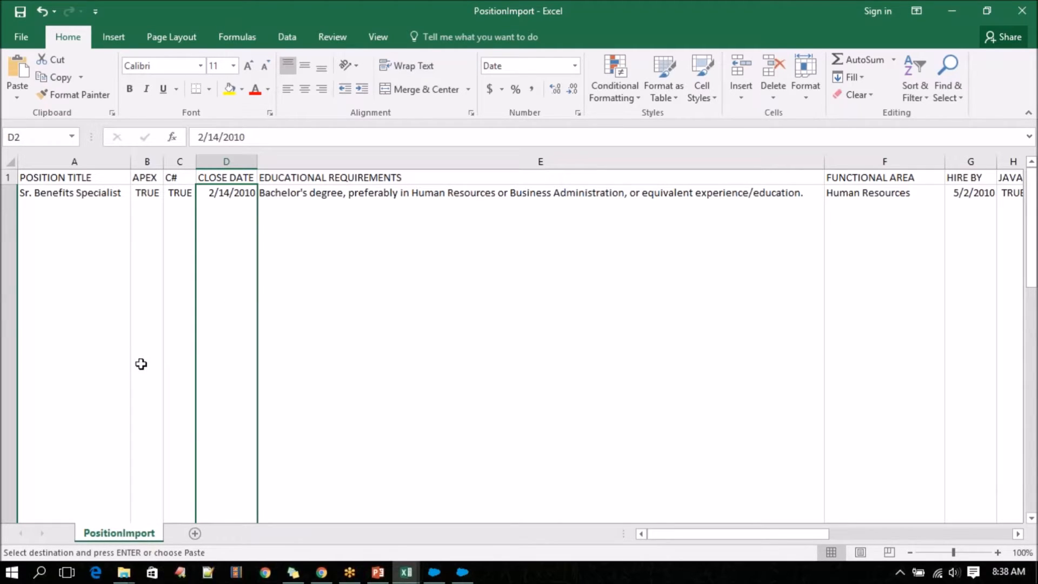
Narrow the EDUCATIONAL REQUIREMENTS column and wrap its text.
left_click_drag(825, 162, 565, 162)
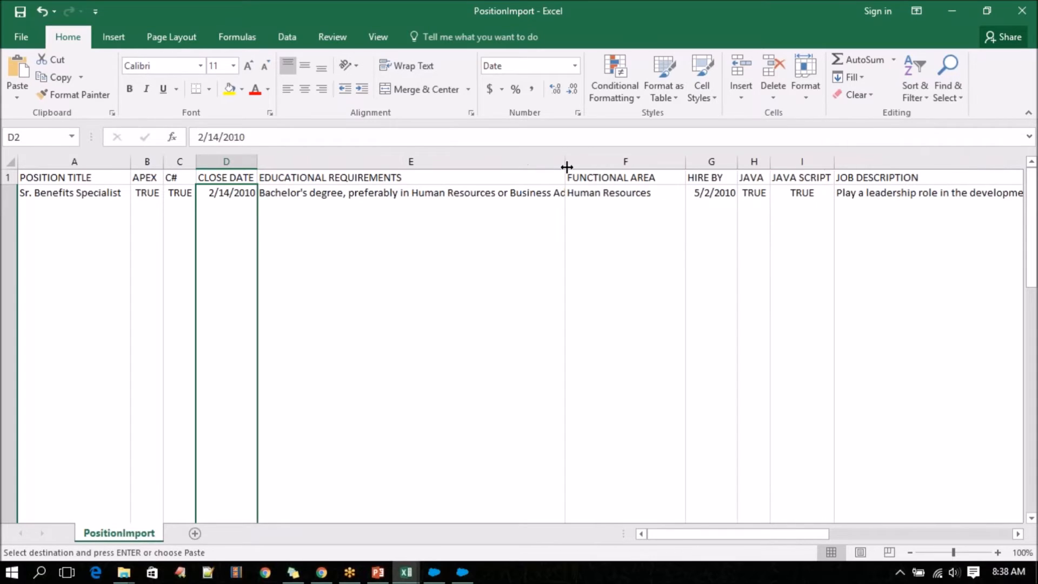
left_click(443, 161)
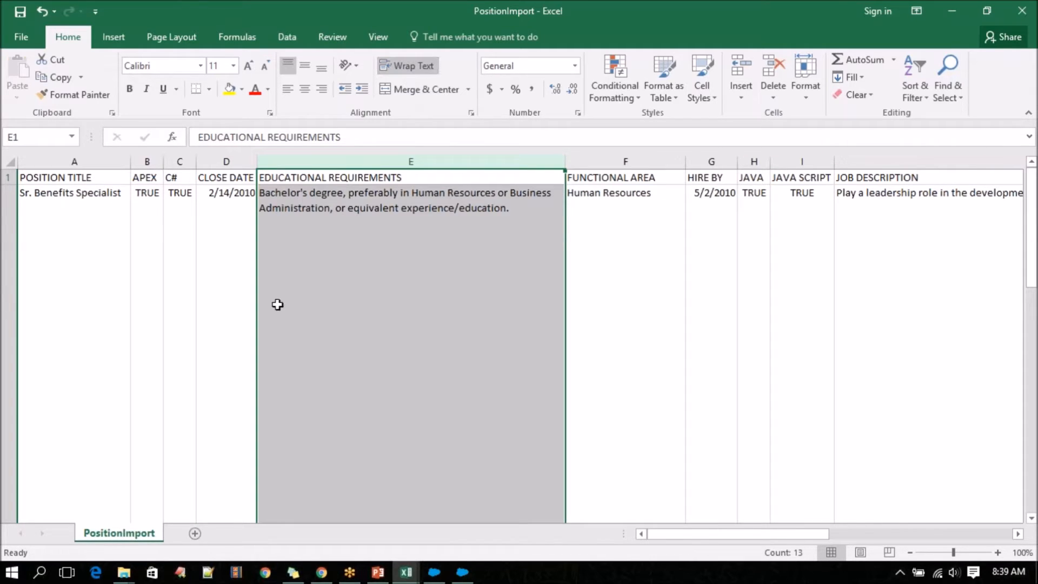
scroll(99, 341, "down", 2)
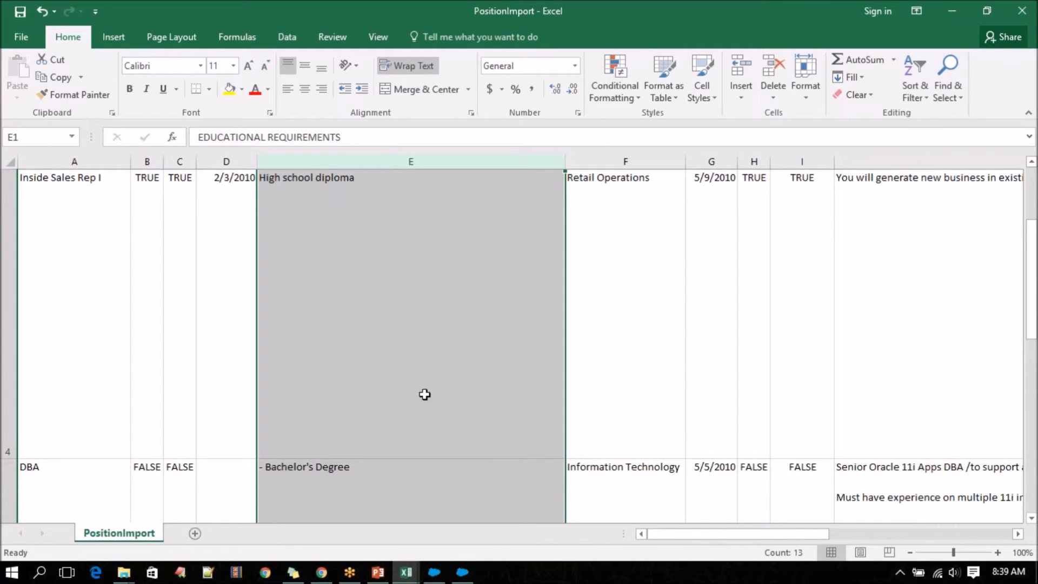
scroll(425, 394, "up", 2)
left_click(224, 262)
scroll(229, 313, "down", 2)
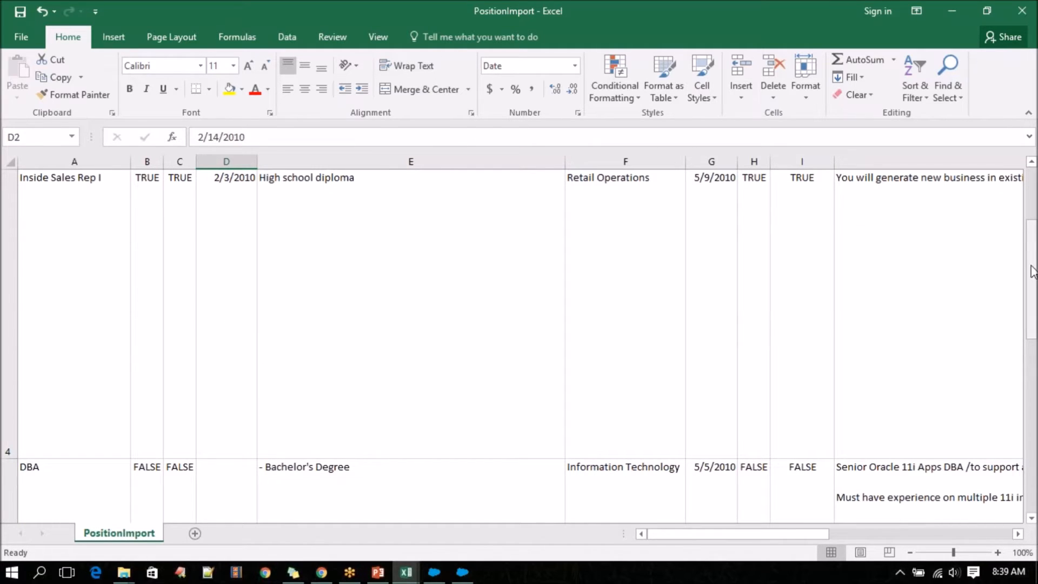
left_click_drag(1031, 262, 1029, 236)
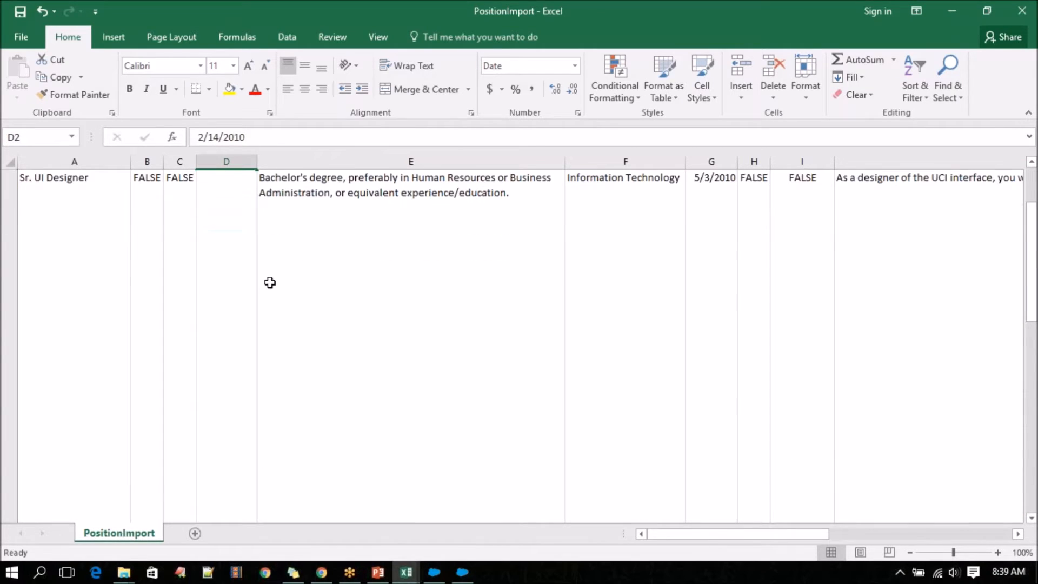
scroll(216, 239, "up", 1)
scroll(216, 239, "up", 1)
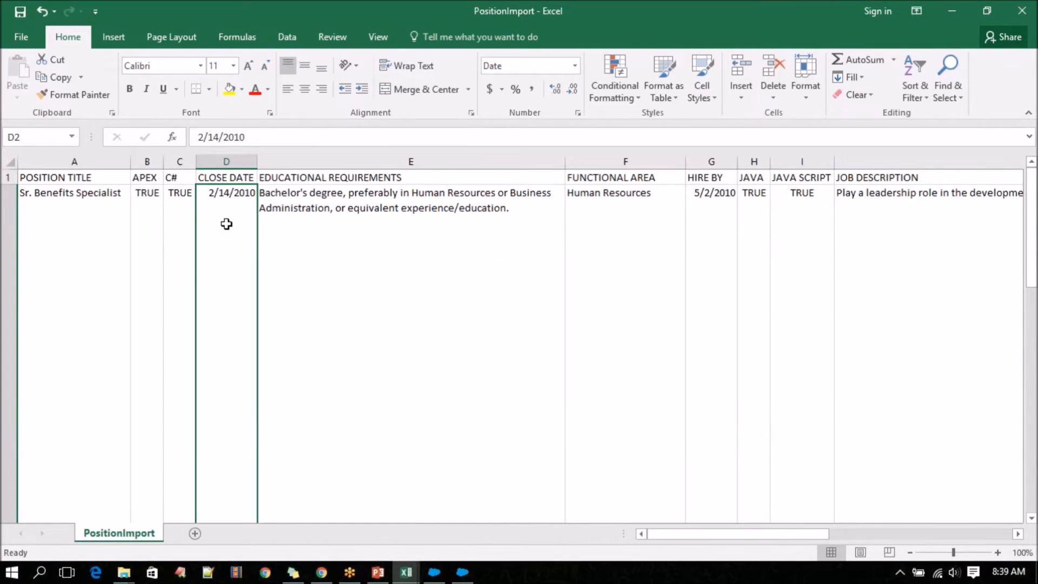
key("ctrl+c")
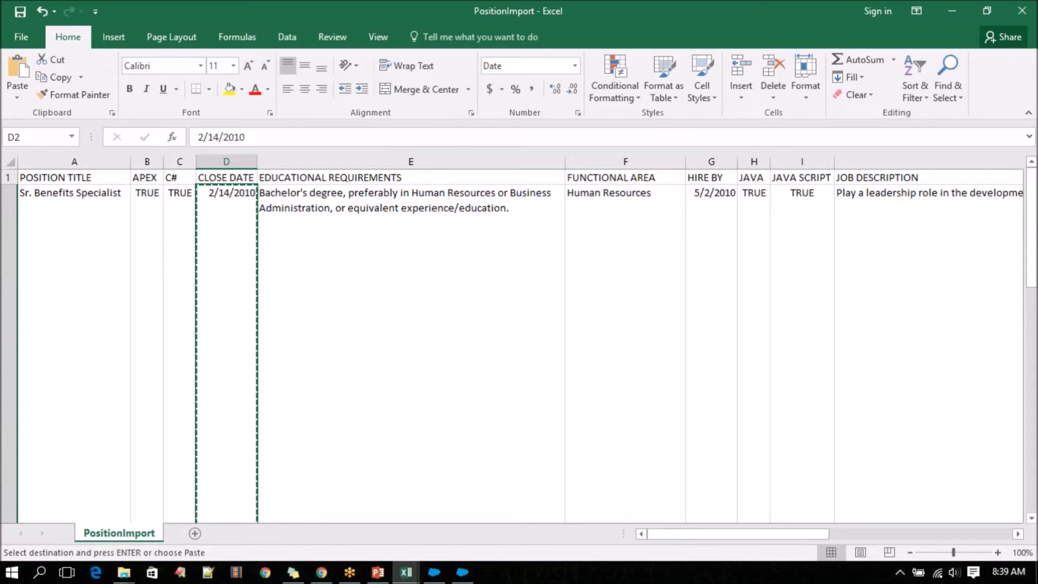
scroll(238, 259, "down", 1)
scroll(238, 259, "down", 1)
Auto-fill the CLOSE DATE series from 2/3/2010 in D4 down through the blank cells to D9.
left_click(238, 259)
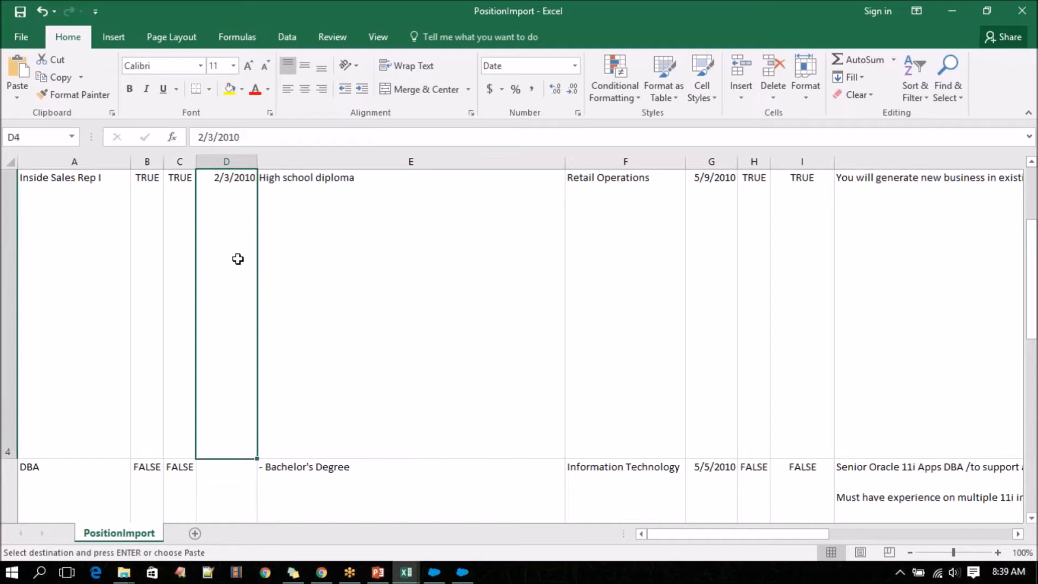
double_click(258, 459)
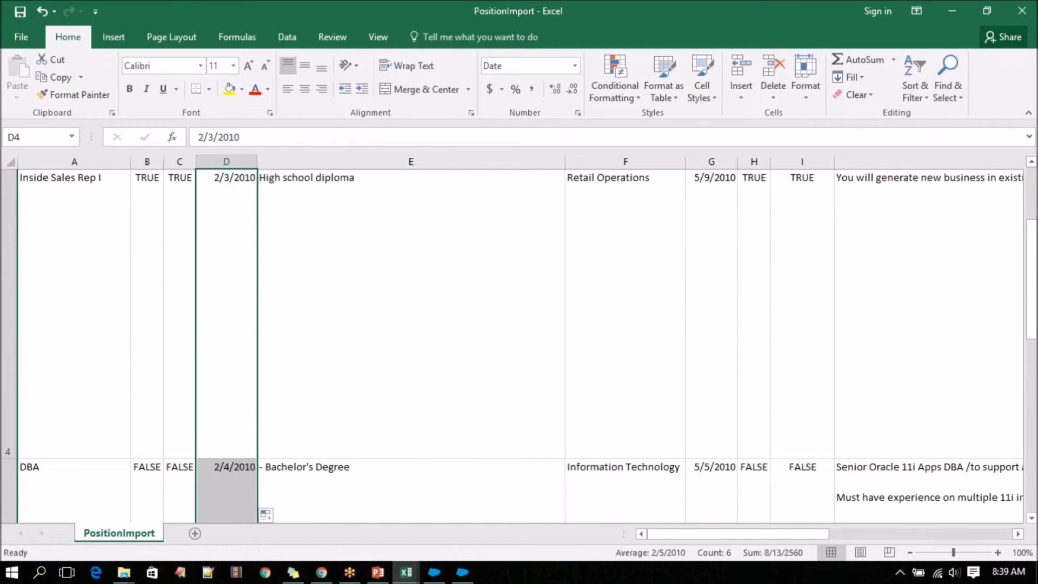
scroll(257, 459, "down", 4)
scroll(513, 346, "up", 5)
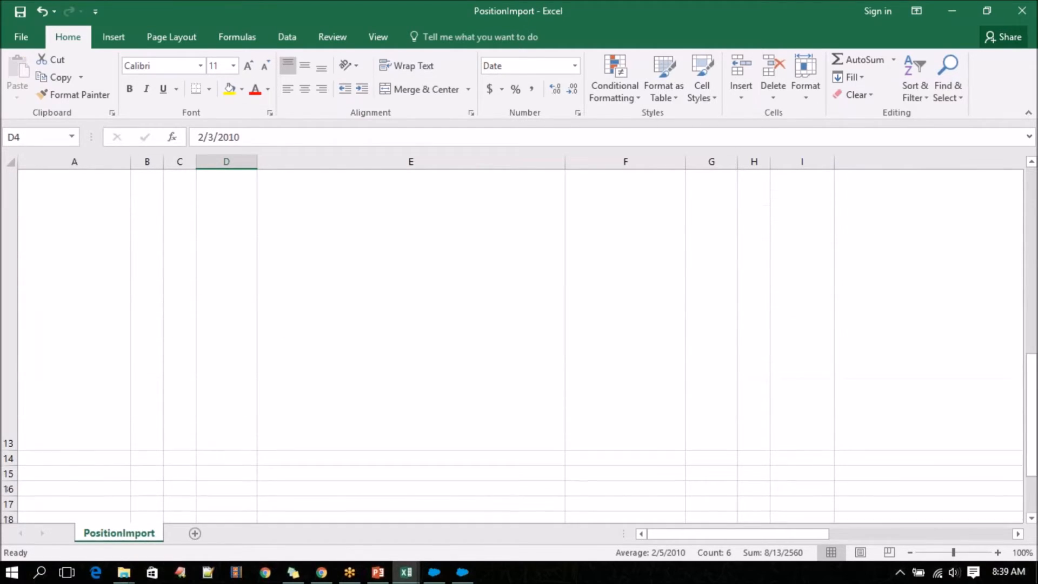
scroll(512, 346, "up", 3)
Toggle off the top alignment of the CLOSE DATE cell in row 3.
left_click(242, 321)
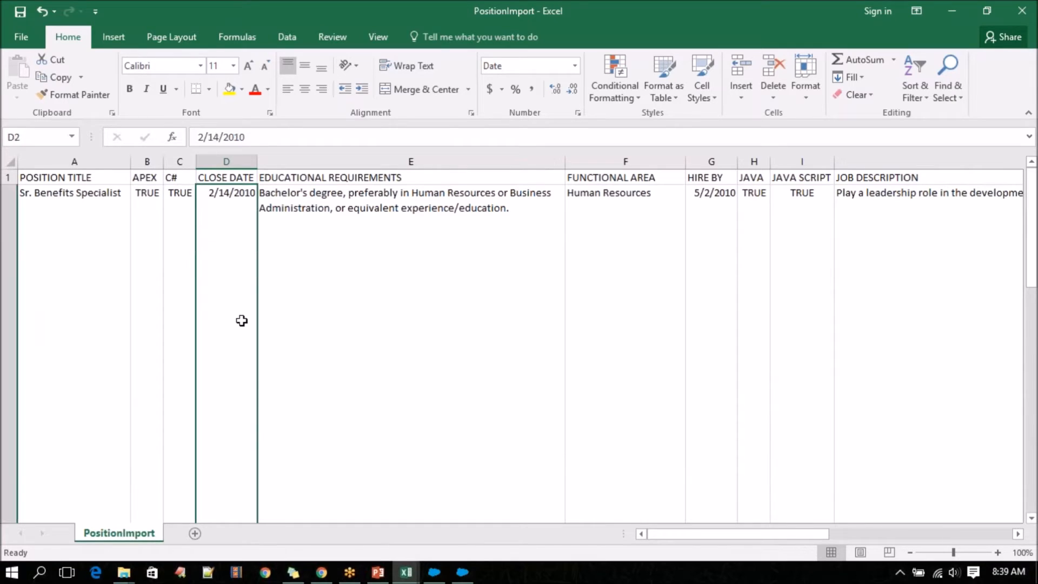
key("Down")
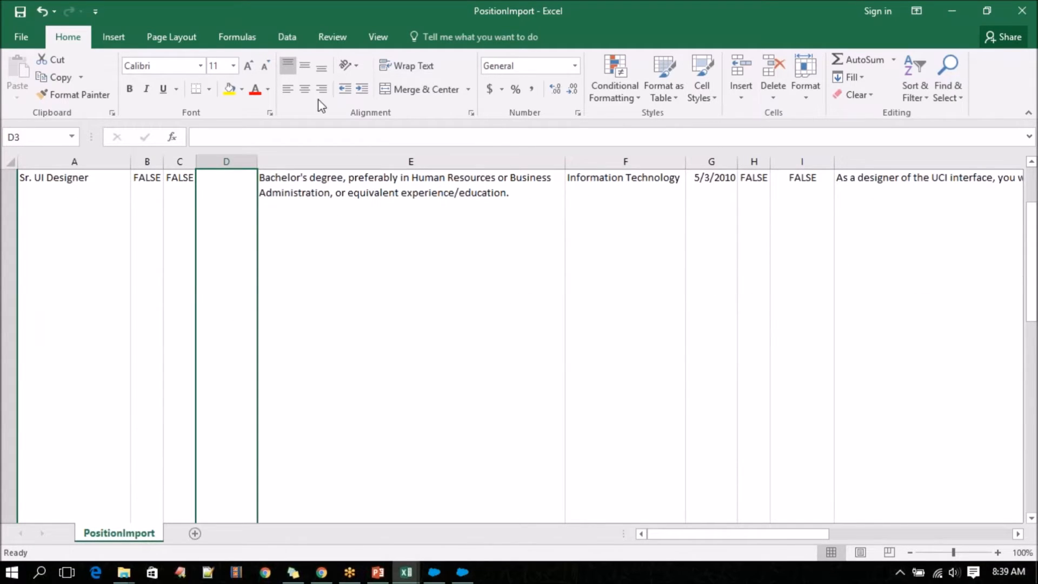
left_click(293, 69)
scroll(217, 265, "up", 1)
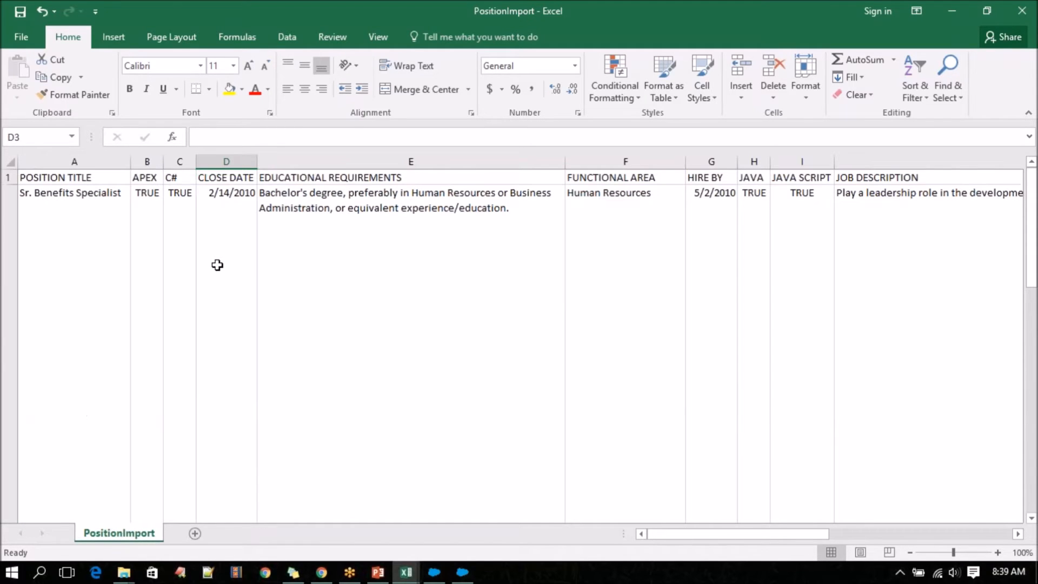
Check the CLOSE DATE column cell by cell down past row 13 and back to row 10 for missing dates.
key("Down")
key("Down")
key("Down")
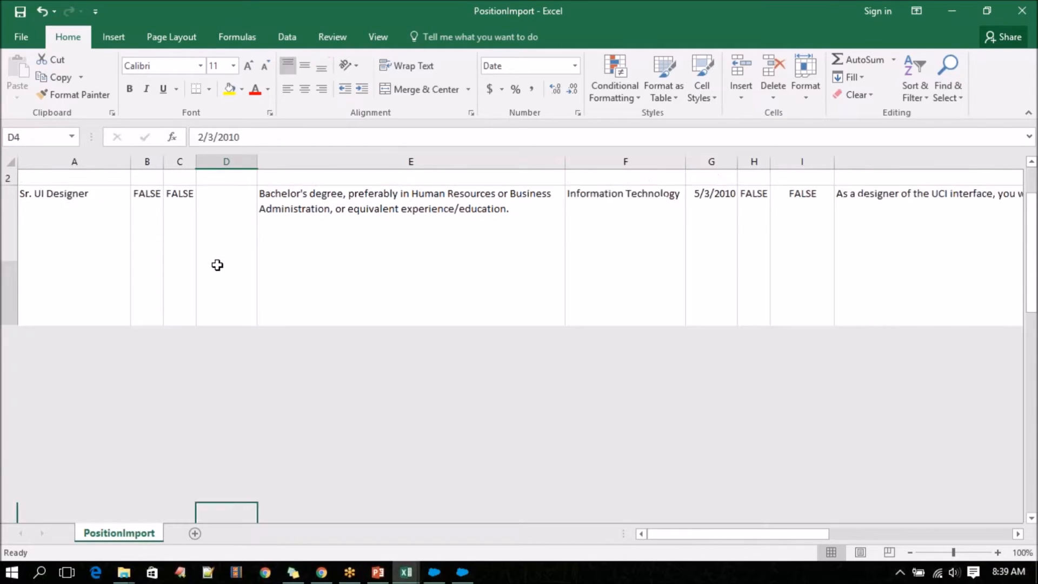
key("Down")
key("Down")
key("Down")
key("Down")
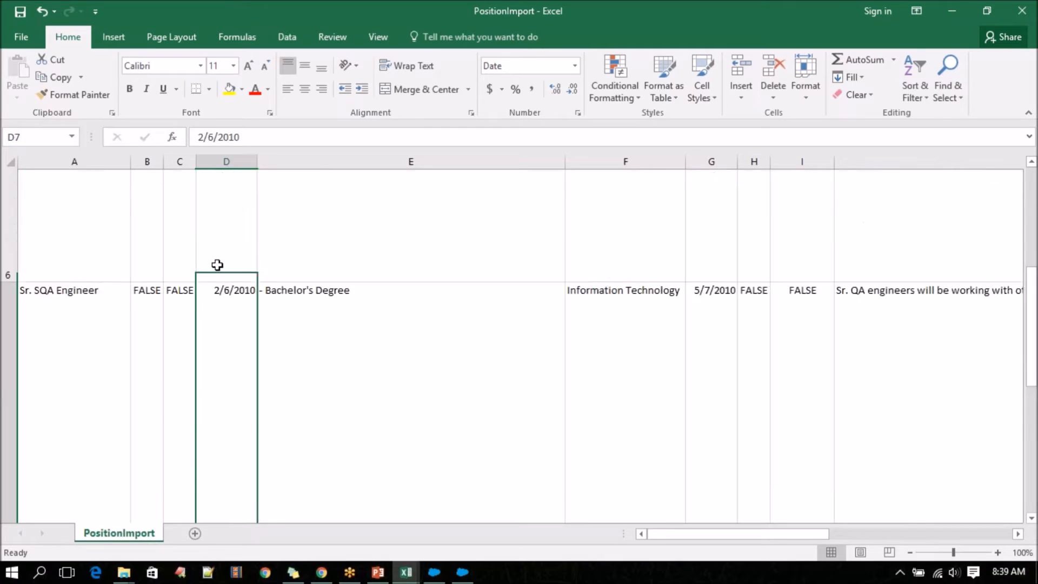
key("Down")
key("Down")
key("Down")
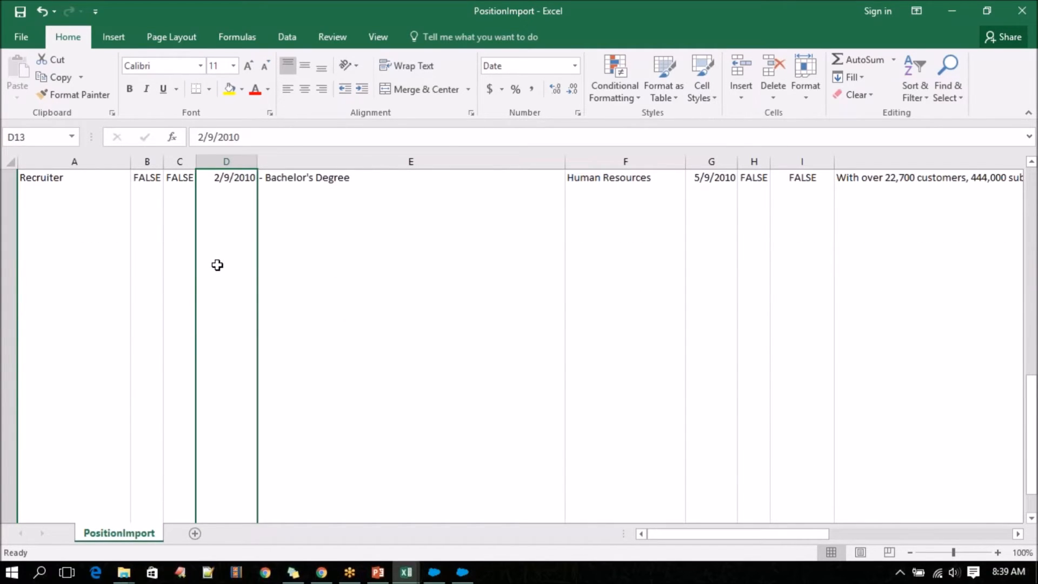
key("Down")
key("Up")
key("Up")
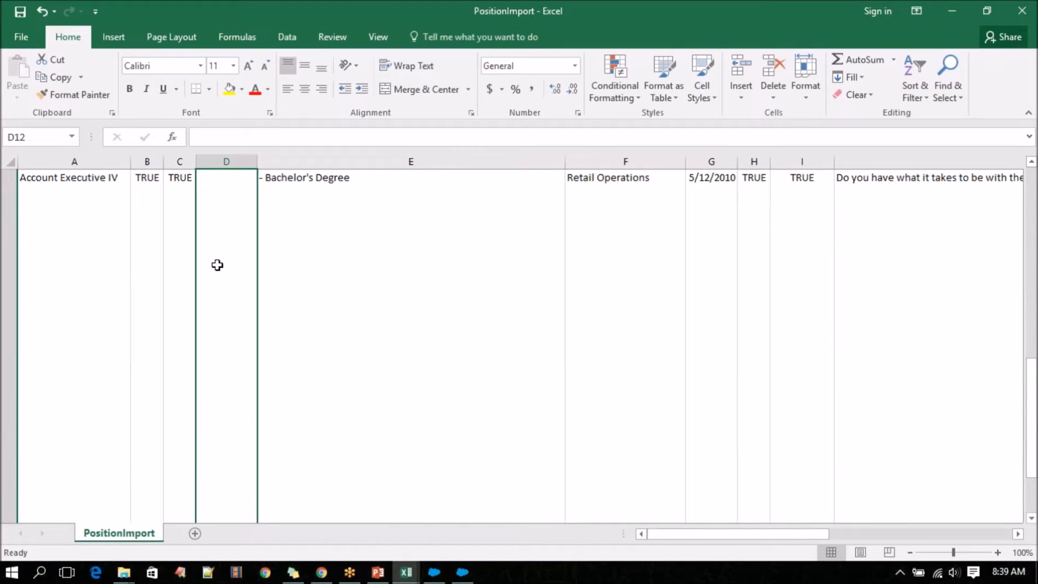
key("Up")
key("Up")
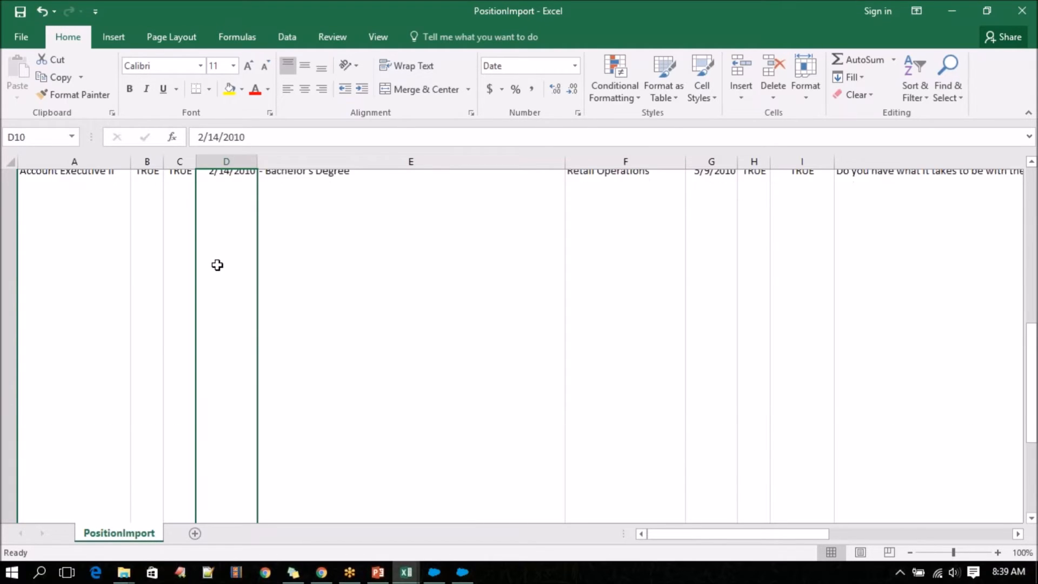
Copy the 2/14/2010 CLOSE DATE from row 10 into the CLOSE DATE cells of rows 11 and 12.
key("ctrl+c")
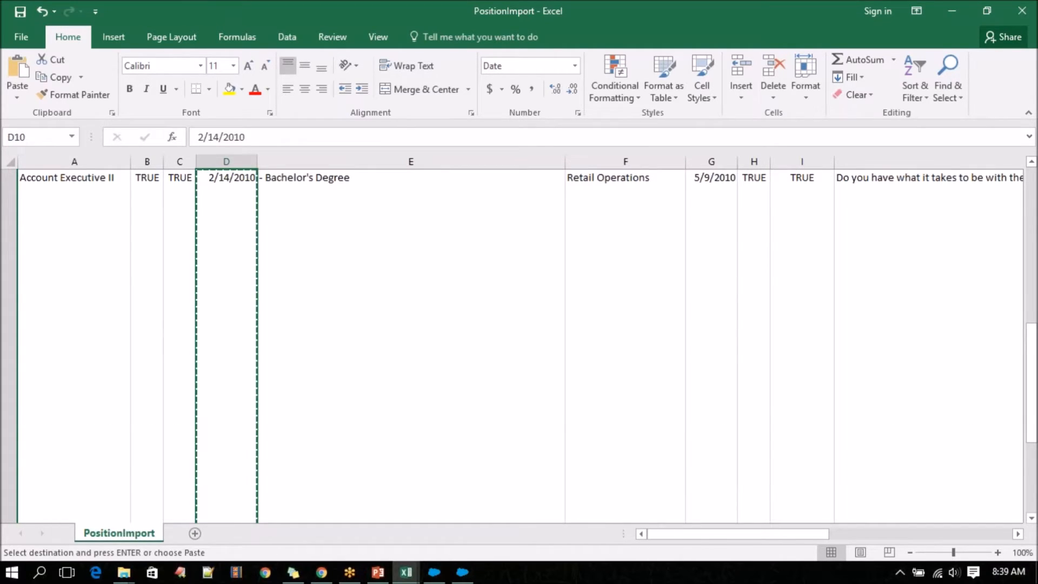
key("Down")
key("ctrl+v")
key("Down")
key("ctrl+v")
key("Down")
key("Down")
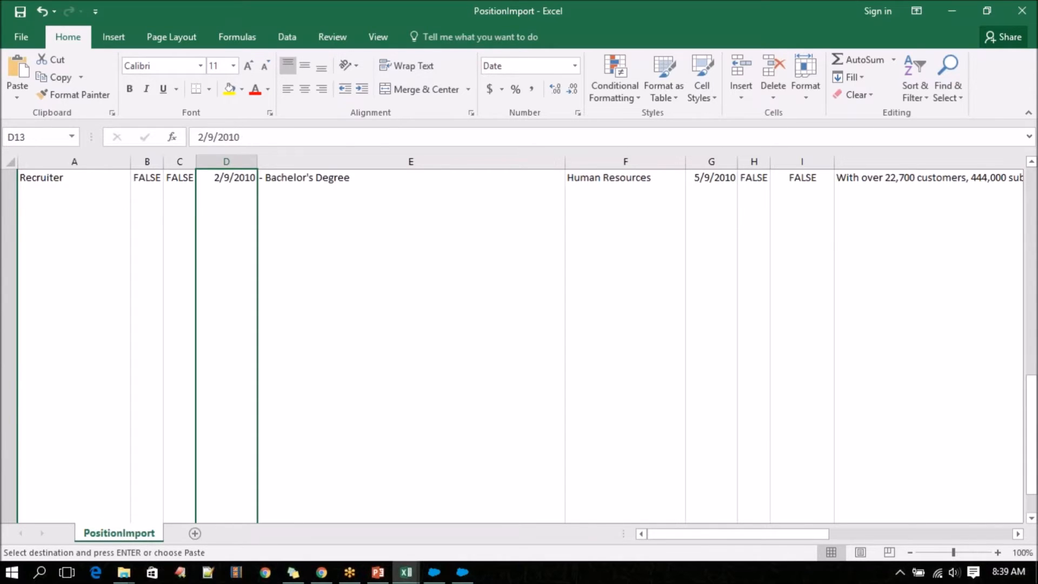
key("Up")
key("Up")
Go back up the CLOSE DATE column to its header and save PositionImport, keeping the CSV format.
key("Up")
key("Up")
key("Up")
key("Up")
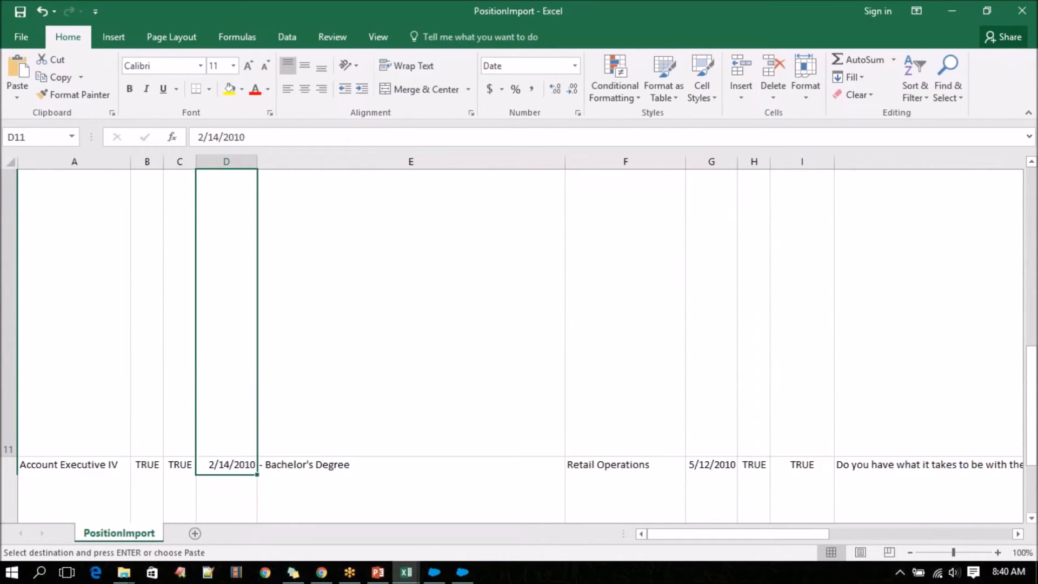
key("Up")
key("Up")
key("Up")
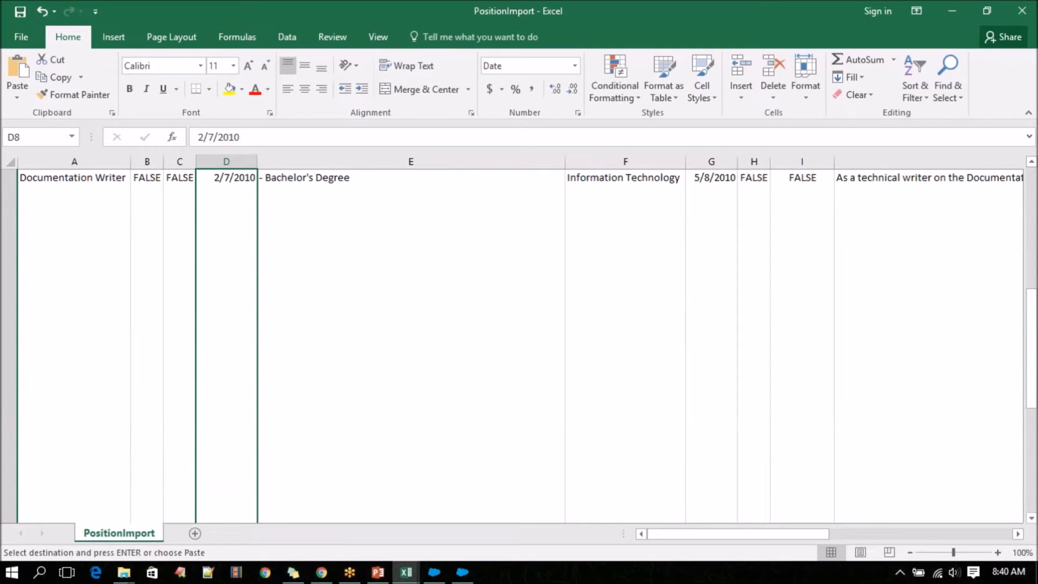
key("Up")
key("Up")
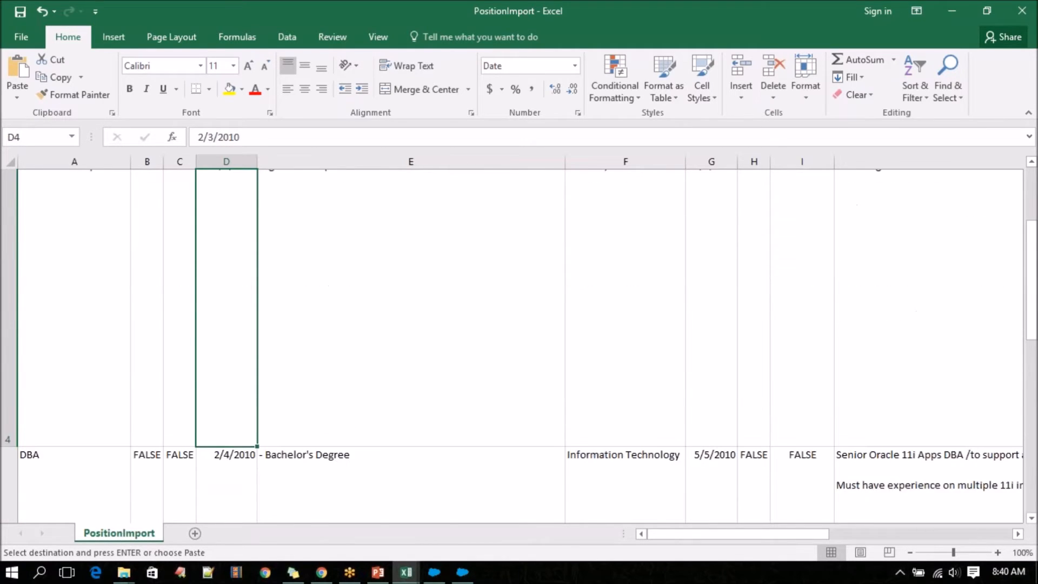
key("Up")
key("Up")
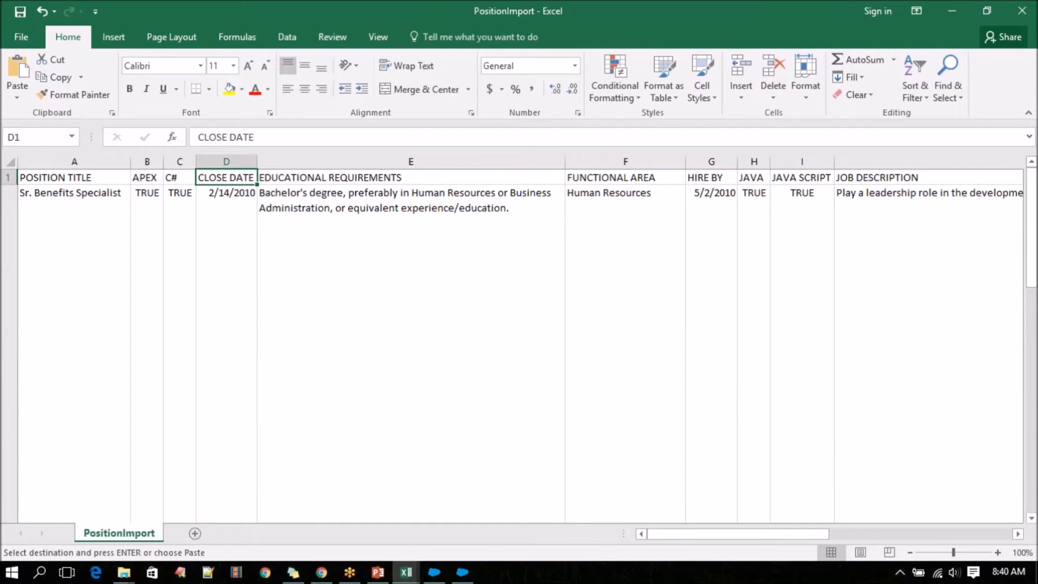
key("ctrl+s")
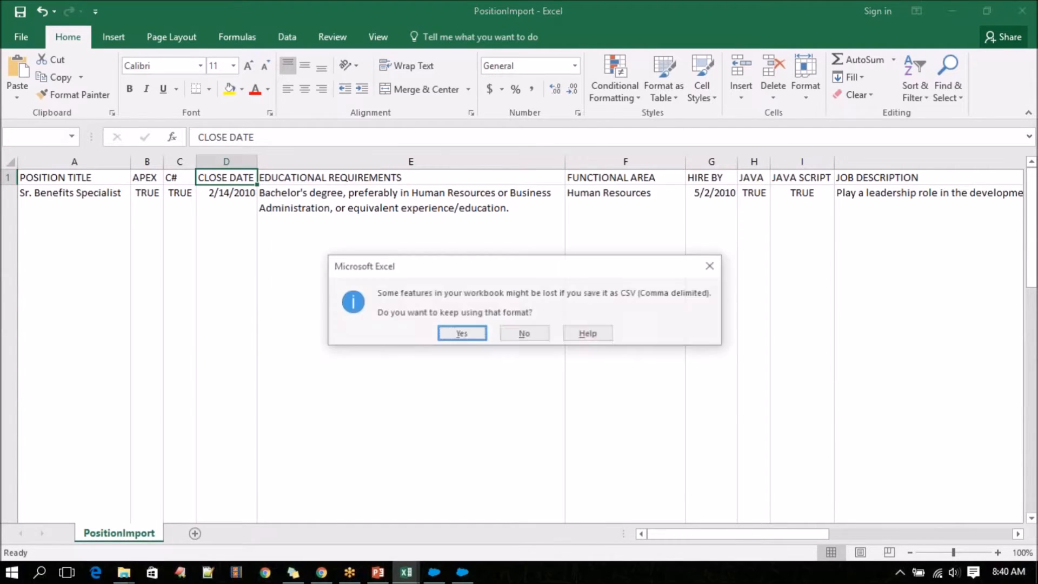
left_click(461, 335)
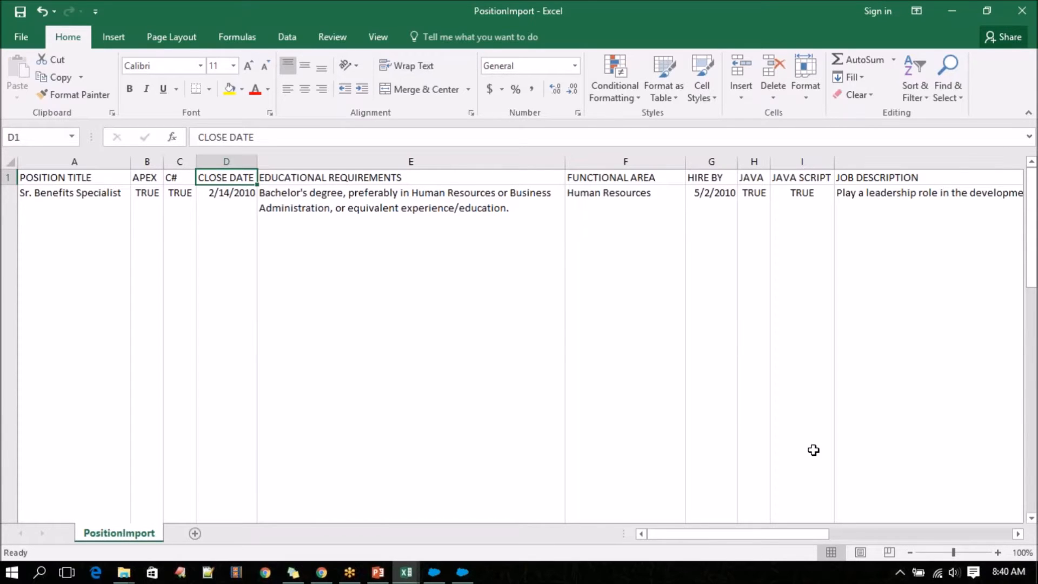
Examine the first record's values across the columns from CLOSE DATE to MAX PAY and MIN PAY.
left_click(248, 190)
key("ctrl+shift+Down")
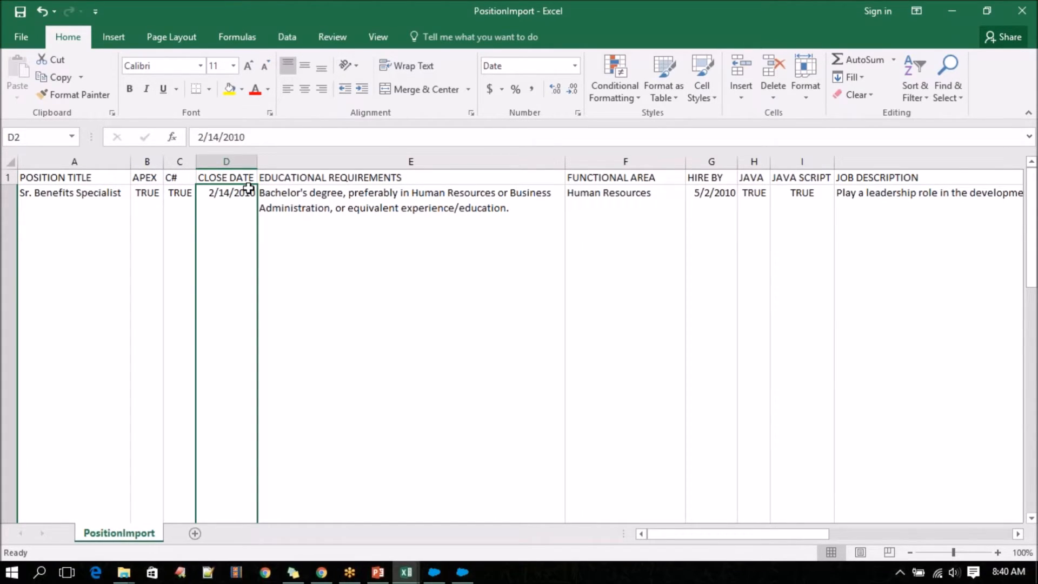
key("Right")
key("Right")
key("Right")
key("Right")
key("Right")
key("Right")
key("Right")
key("Right")
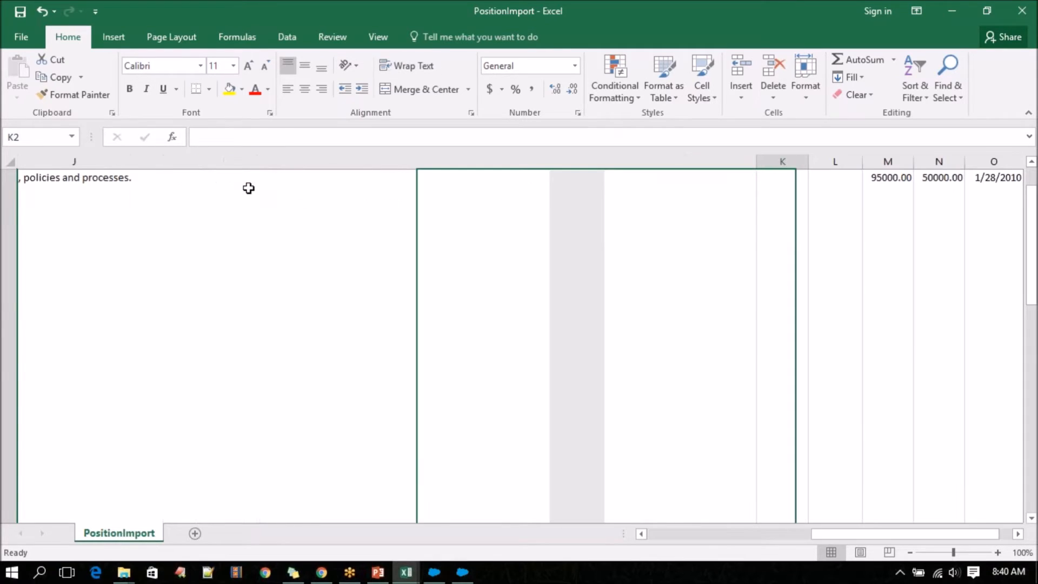
scroll(248, 188, "up", 1)
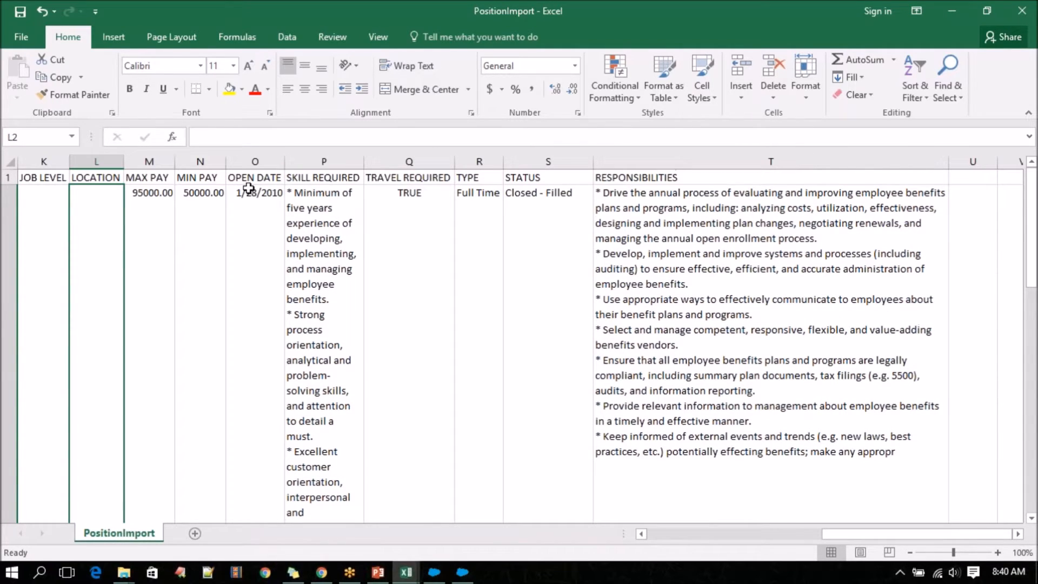
key("Right")
key("Right")
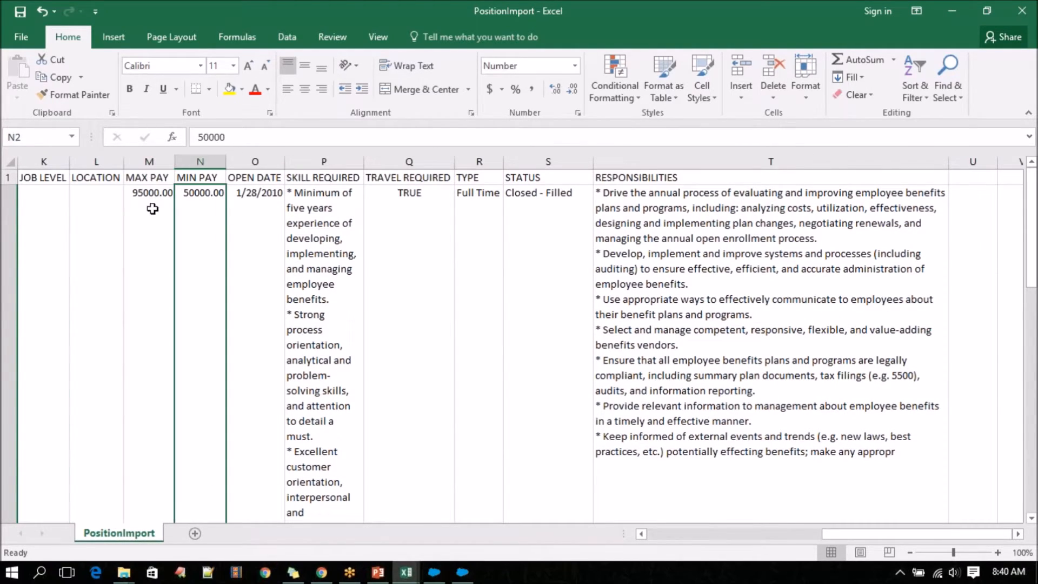
double_click(147, 193)
scroll(147, 192, "down", 1)
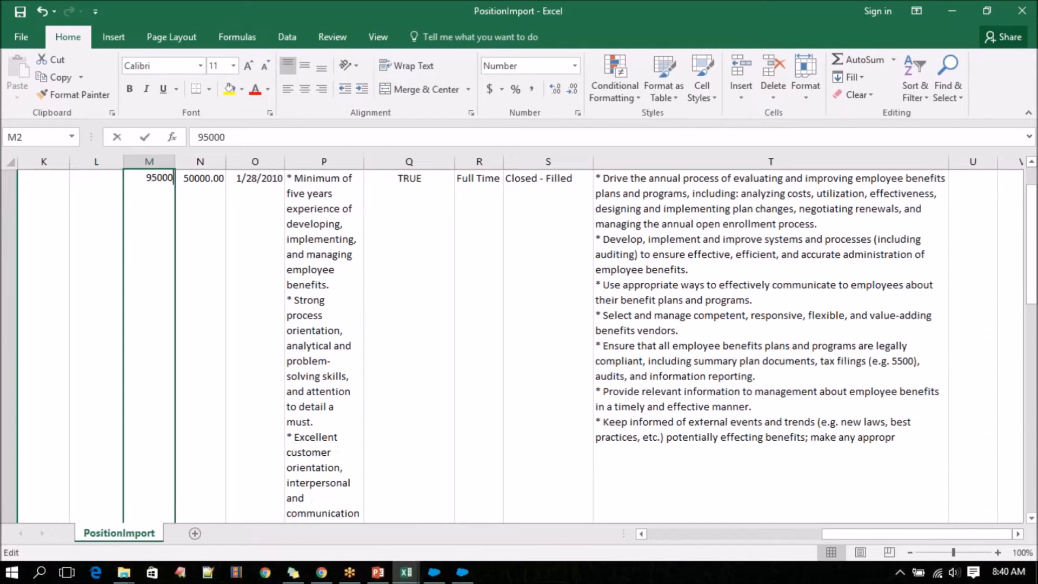
left_click(211, 178)
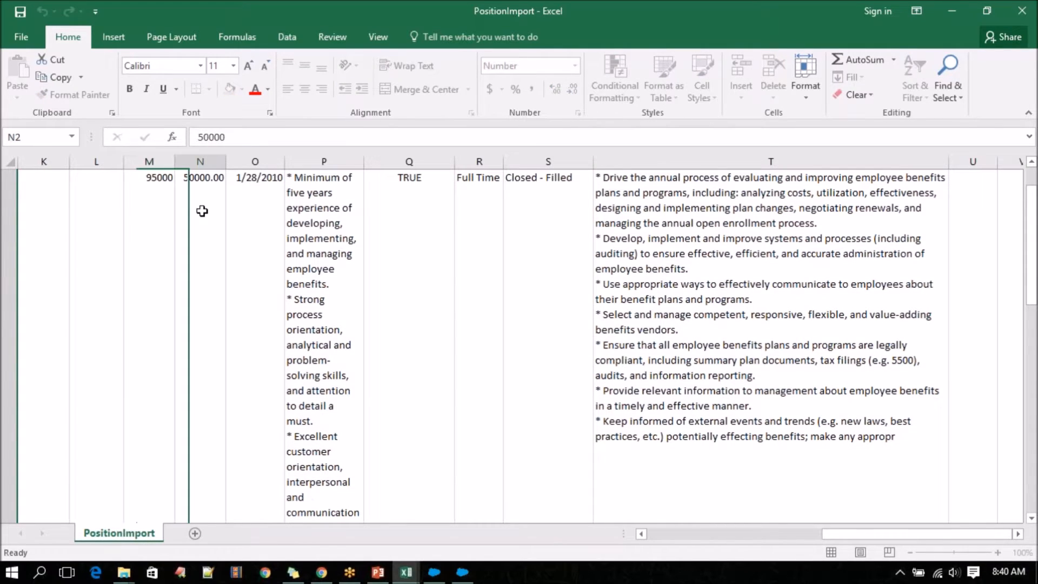
Save the PositionImport file again in CSV format.
scroll(200, 285, "up", 1)
key("ctrl+s")
left_click(458, 332)
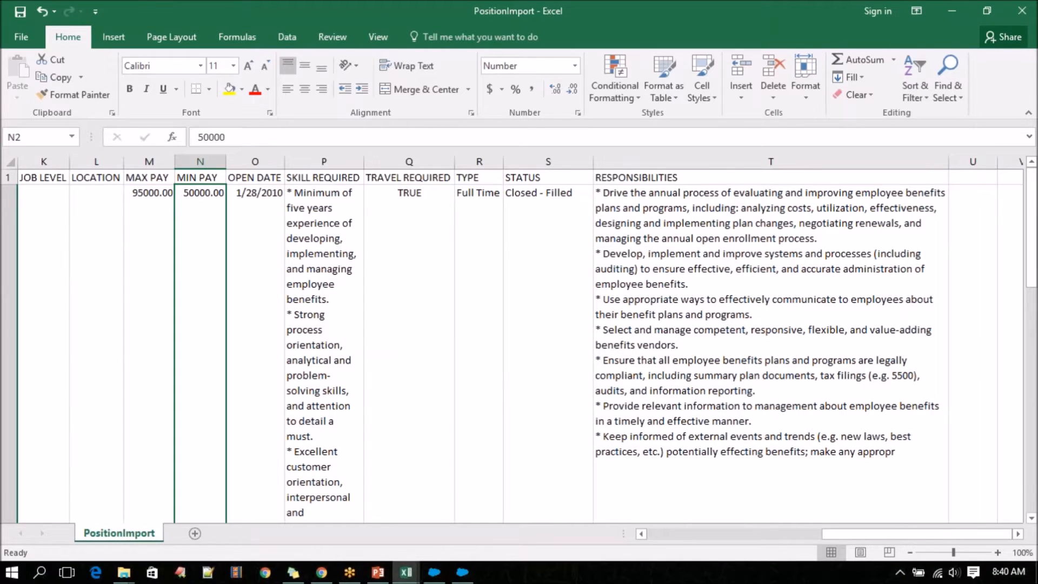
Switch to Data Loader and start an insert into the Position (Position__c) object using the PositionImport CSV file.
left_click(463, 572)
left_click(327, 100)
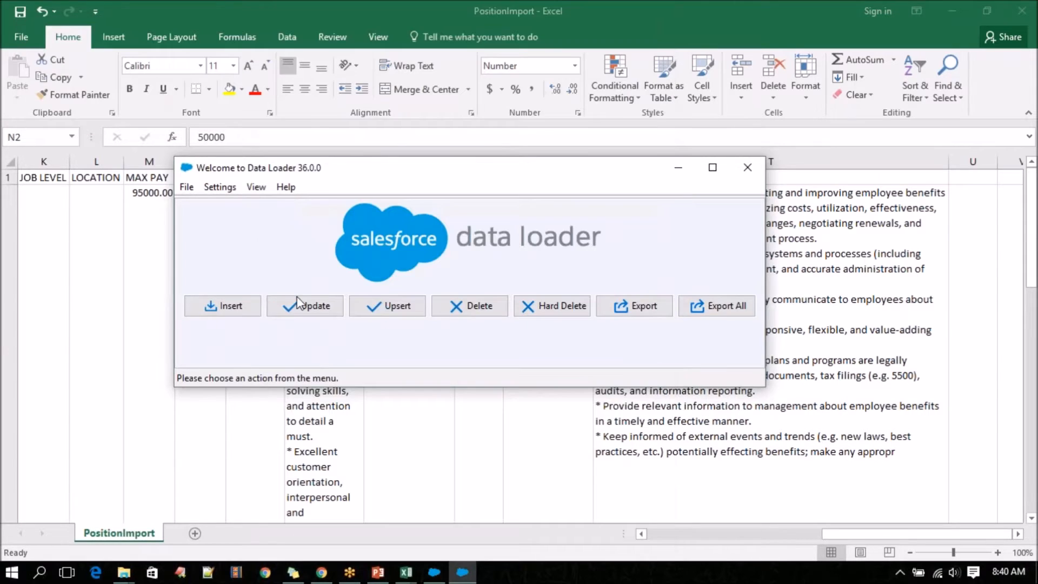
left_click(248, 311)
left_click(338, 338)
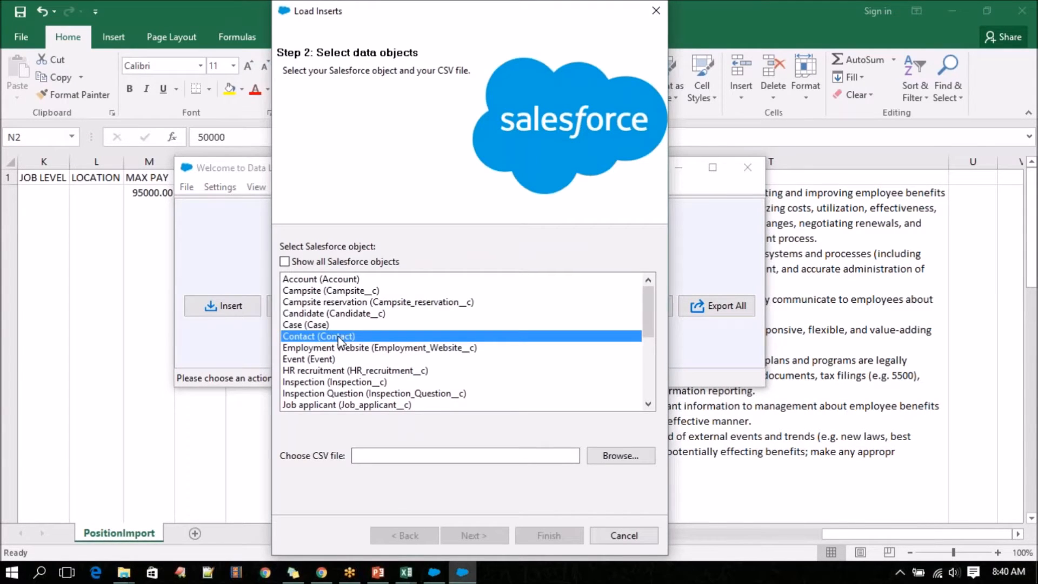
key("p")
left_click(650, 456)
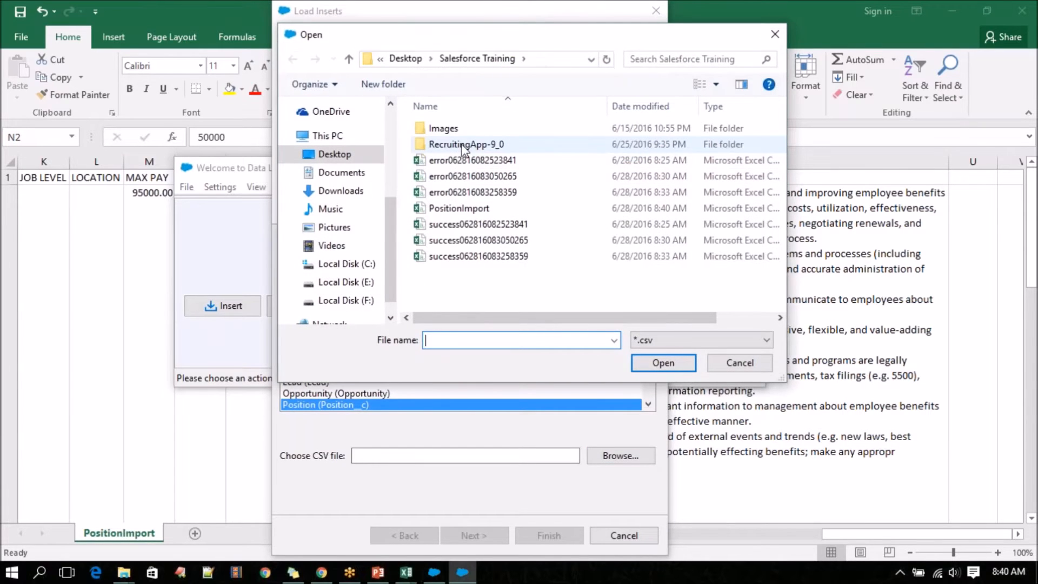
left_click(487, 208)
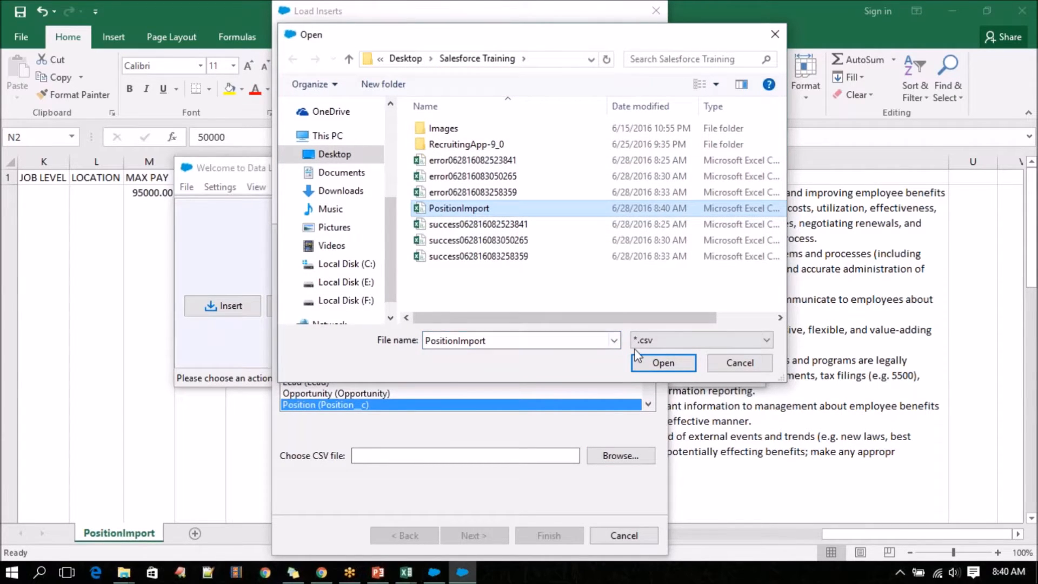
left_click(652, 362)
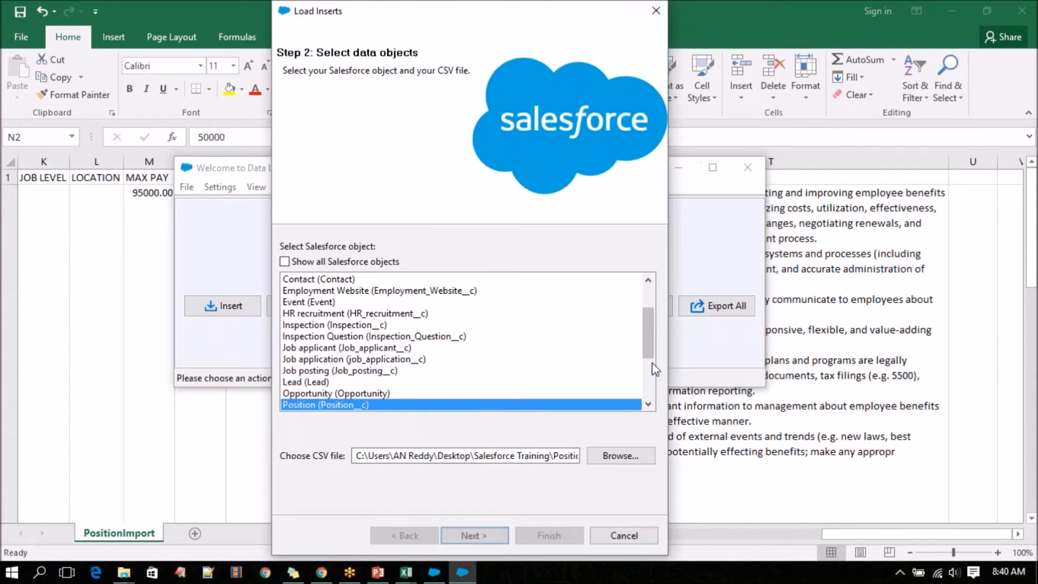
left_click(487, 536)
left_click(397, 178)
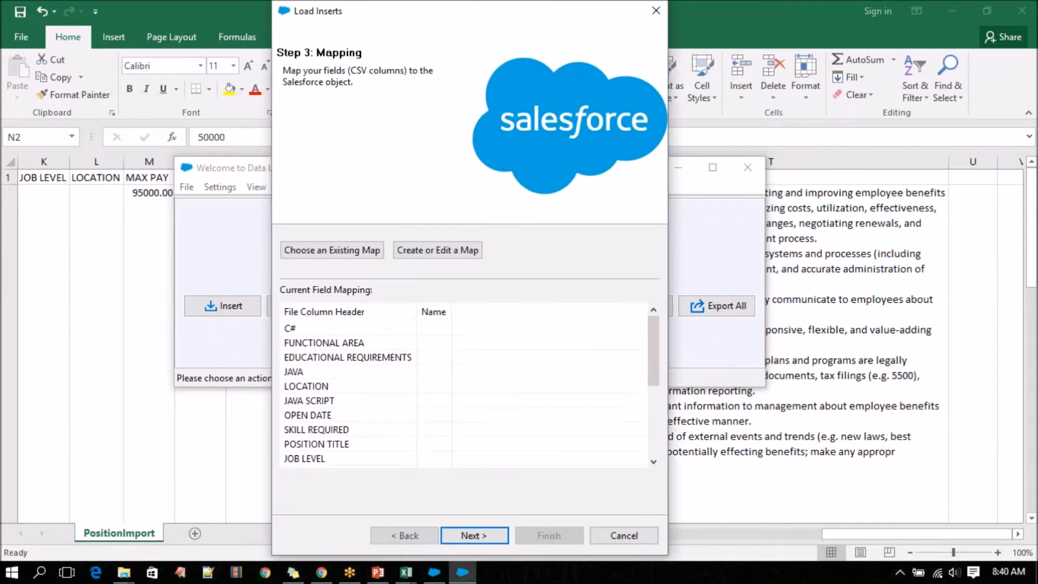
Create a field map by auto-matching the Salesforce fields to the CSV columns and proceed to the finish step.
left_click(433, 249)
left_click(322, 173)
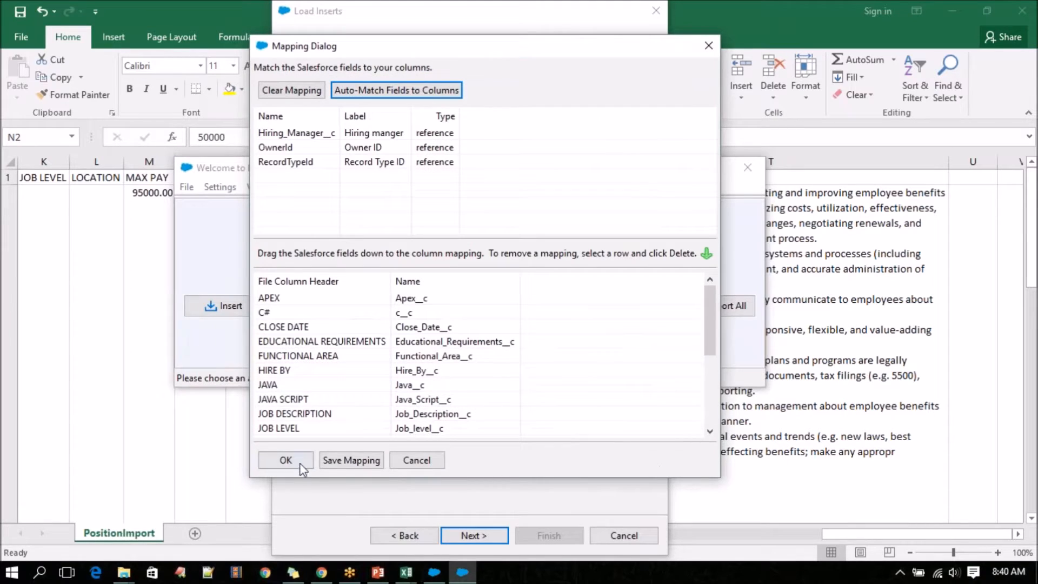
left_click(299, 464)
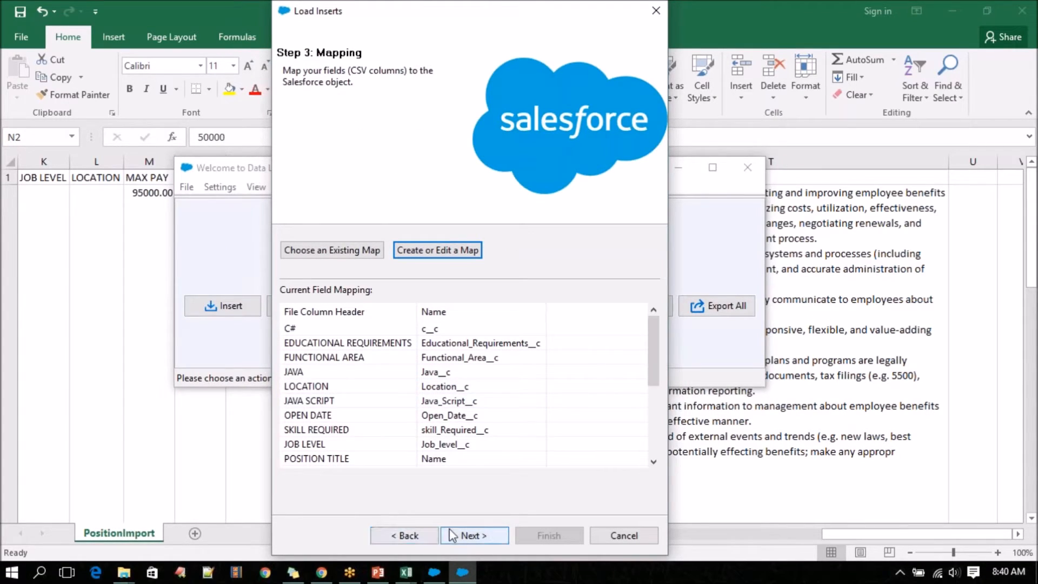
left_click(469, 535)
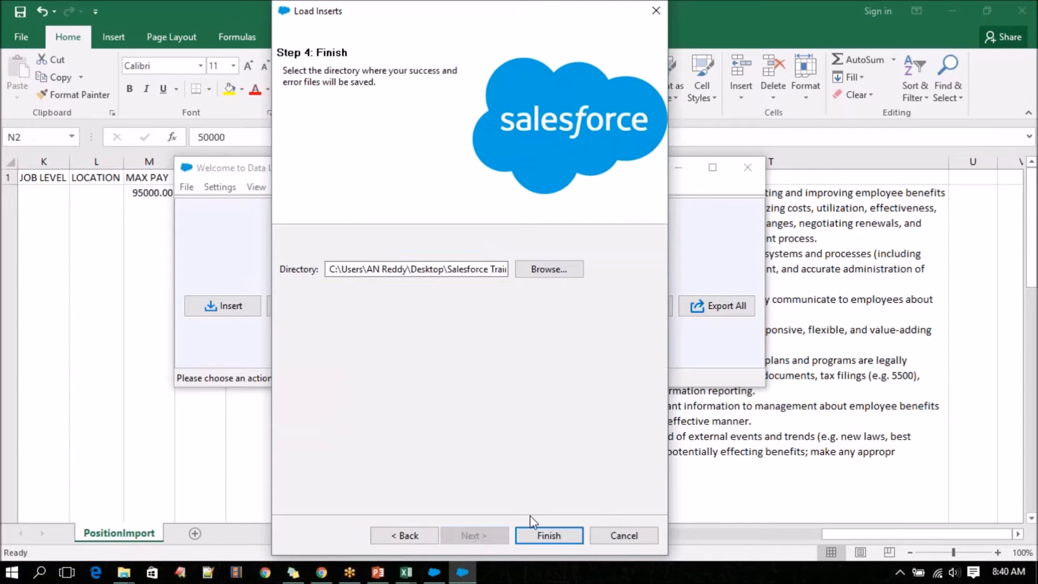
Run the insert with the default results directory and view the error file across to its last columns.
left_click(547, 534)
left_click(561, 340)
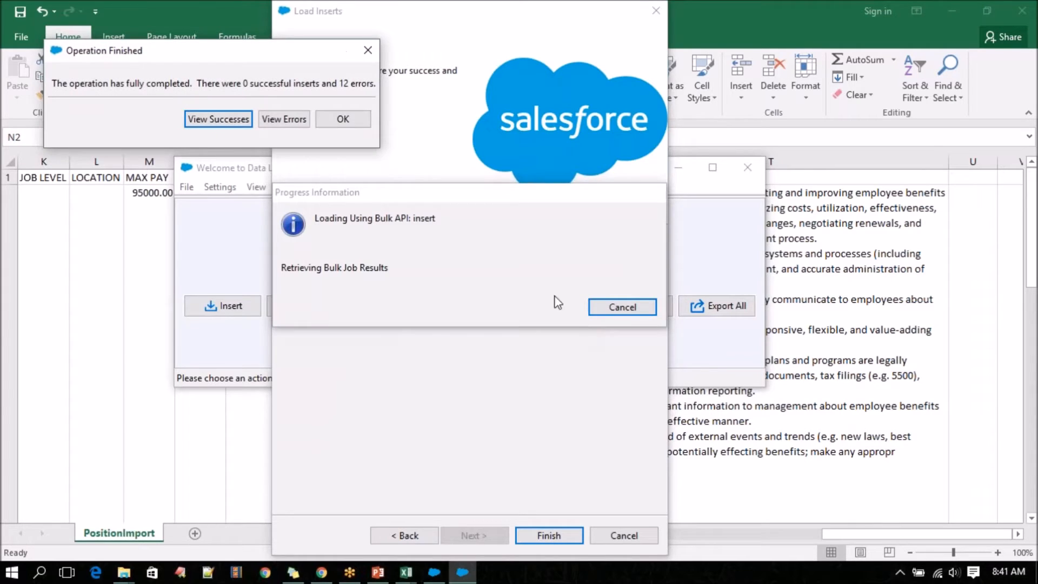
left_click(273, 121)
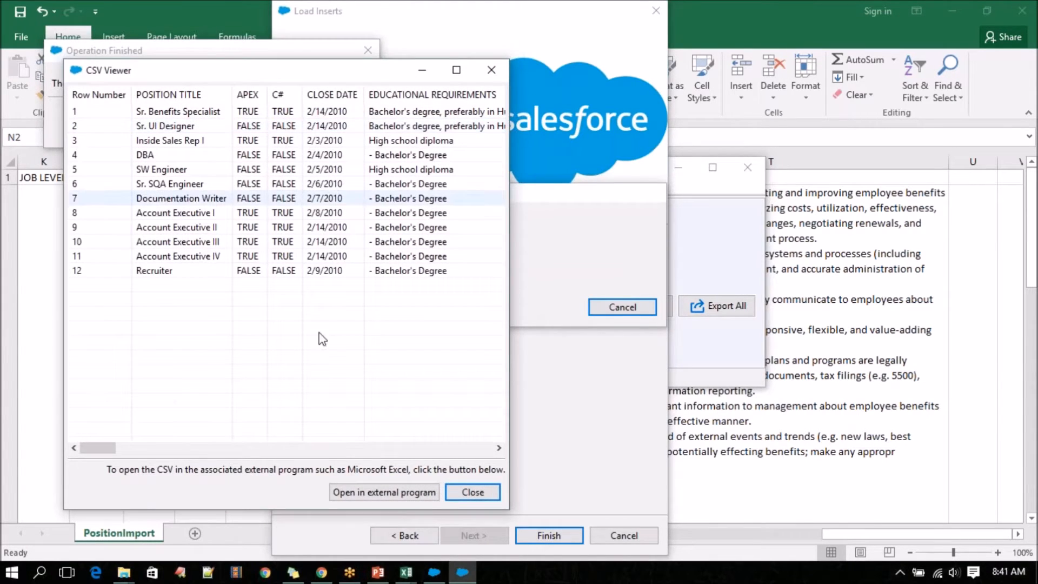
left_click_drag(108, 448, 490, 454)
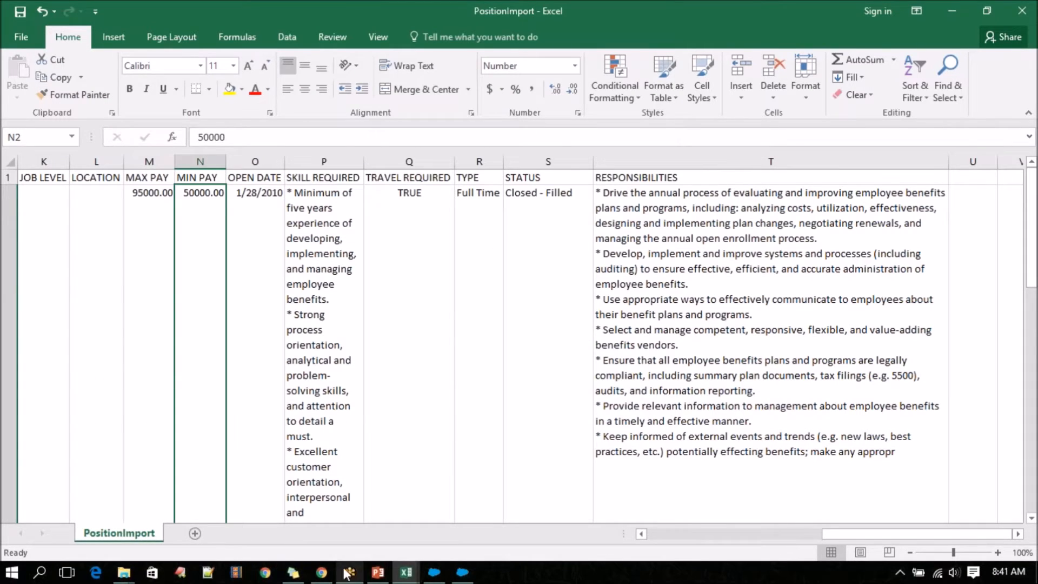
Switch to Chrome and open the custom Position title field from the Position object's field list.
left_click(322, 573)
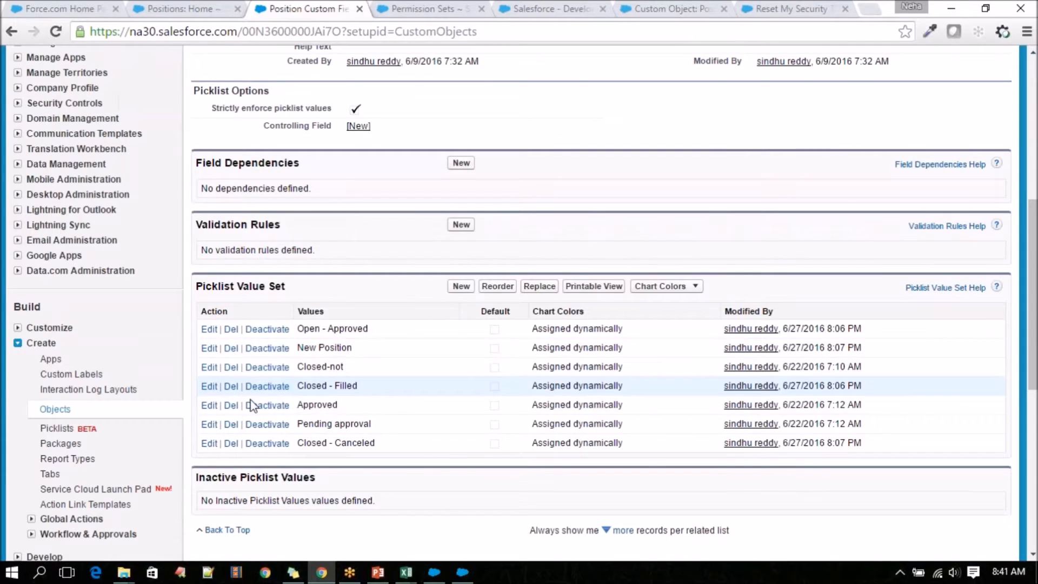
scroll(254, 405, "up", 5)
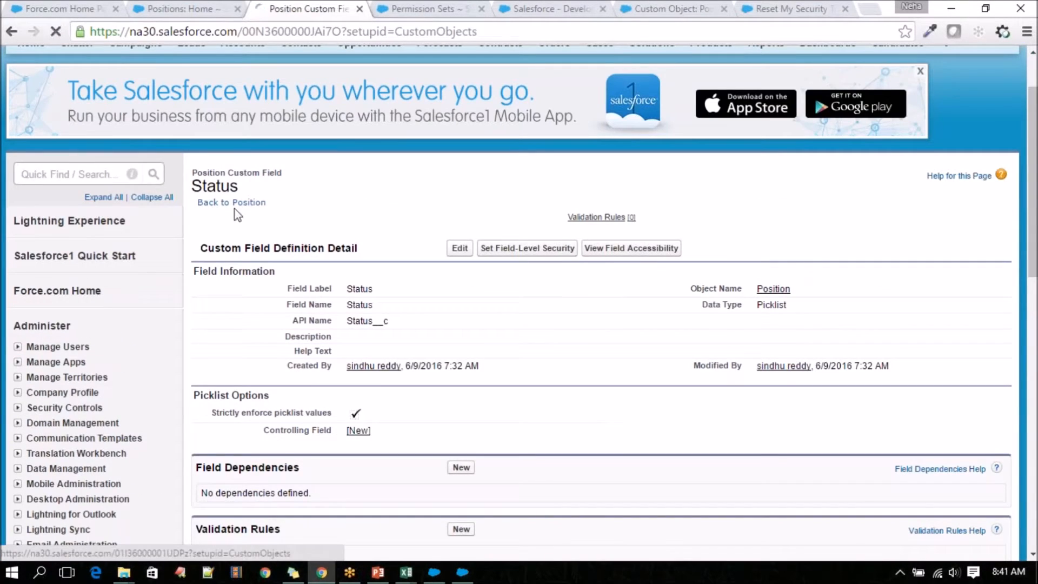
left_click(233, 204)
scroll(325, 285, "down", 15)
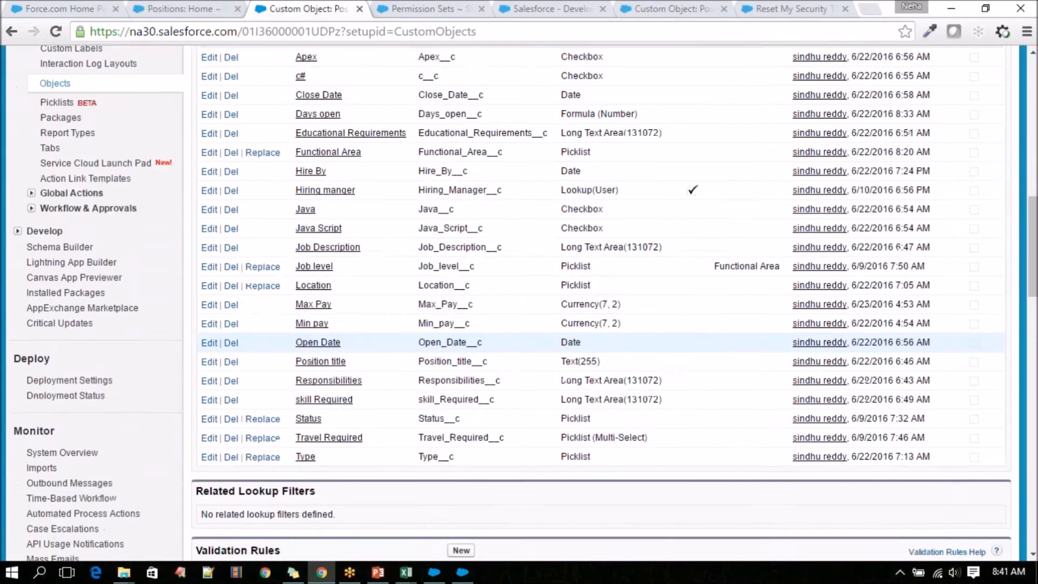
scroll(324, 285, "up", 2)
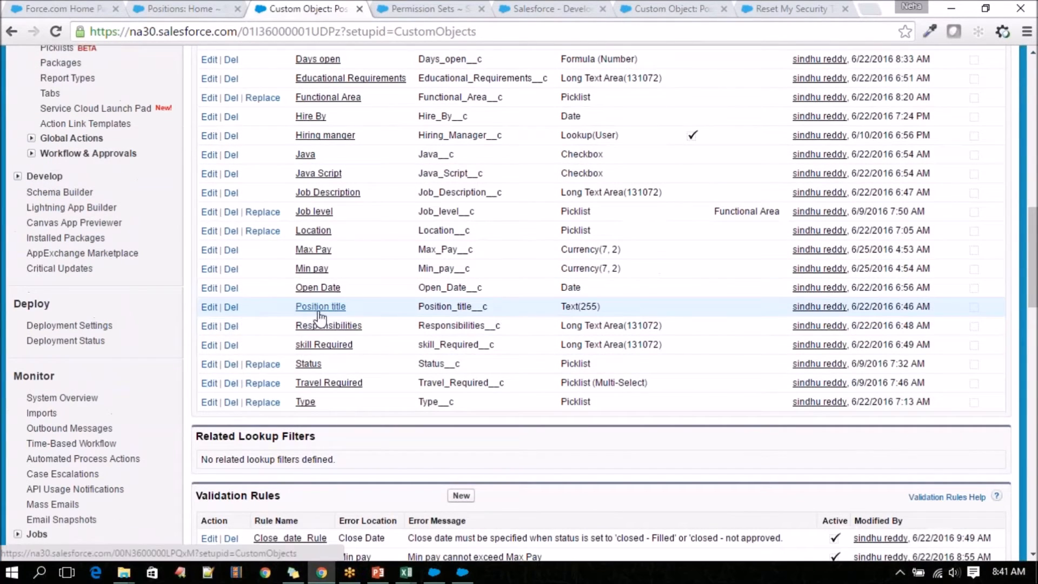
left_click(318, 307)
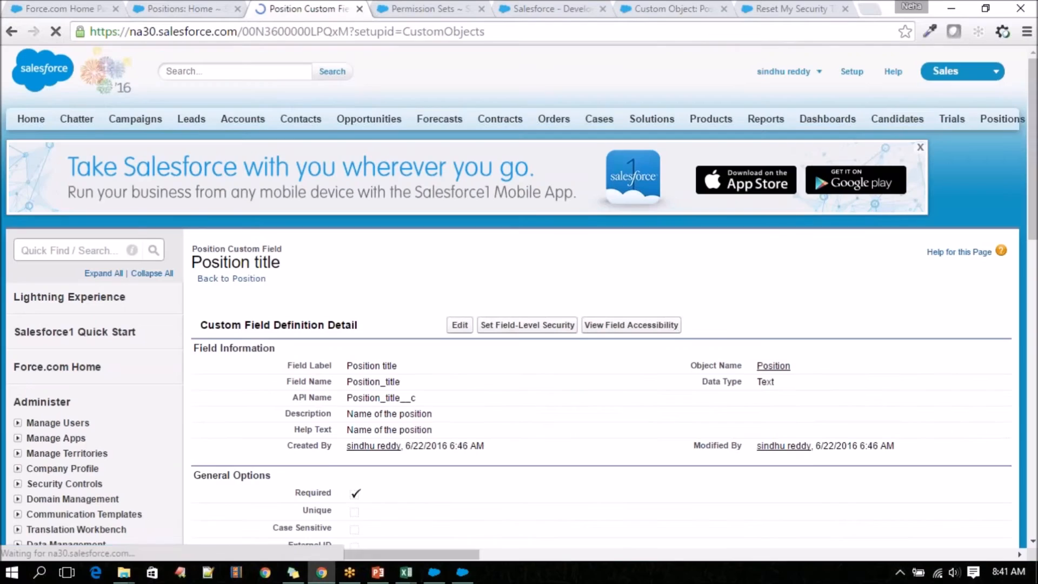
Edit the Position title field so a value is no longer always required, and save it.
scroll(362, 389, "down", 2)
left_click(460, 248)
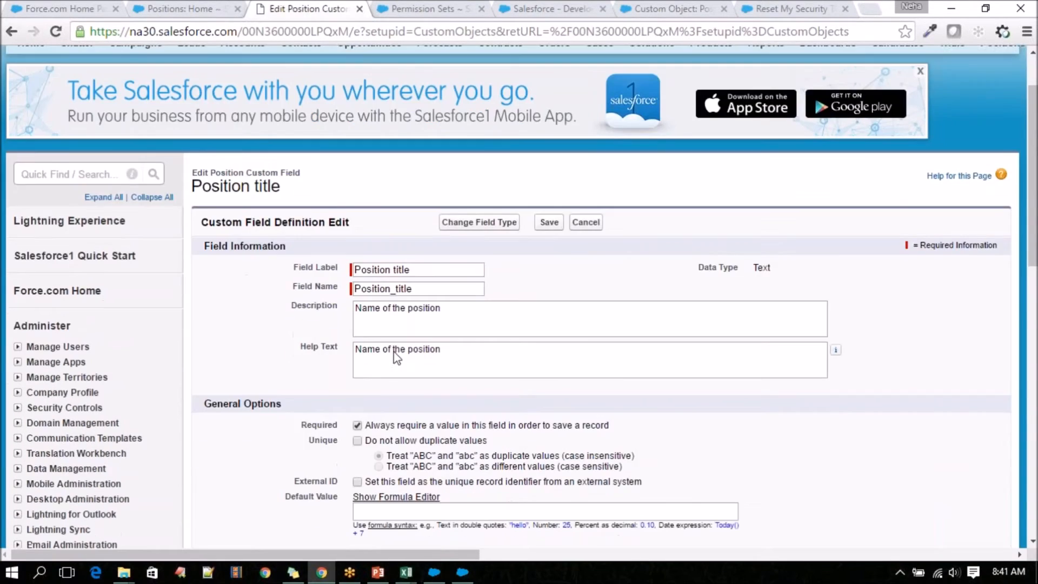
scroll(395, 355, "down", 4)
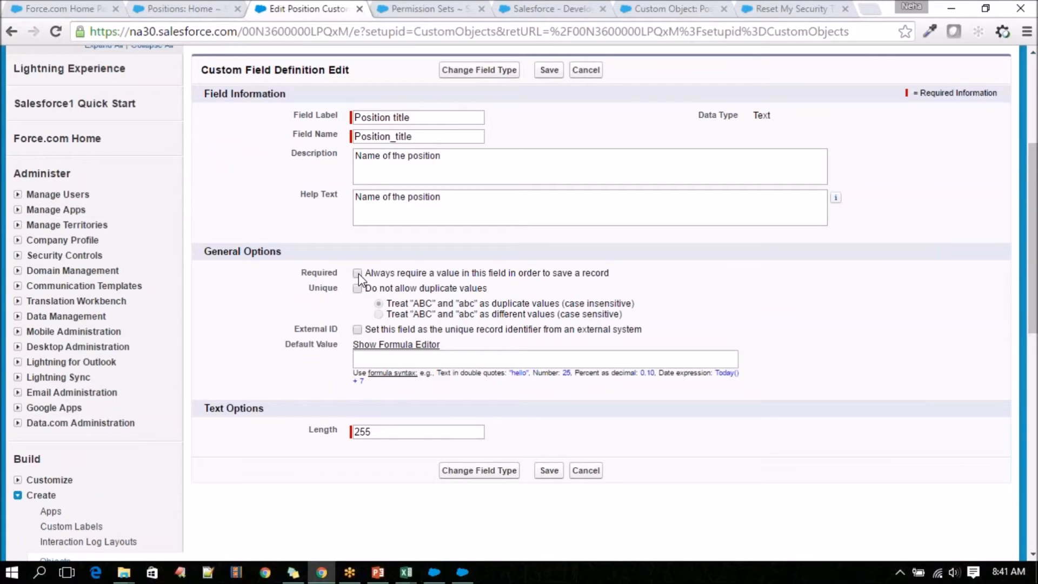
left_click(549, 470)
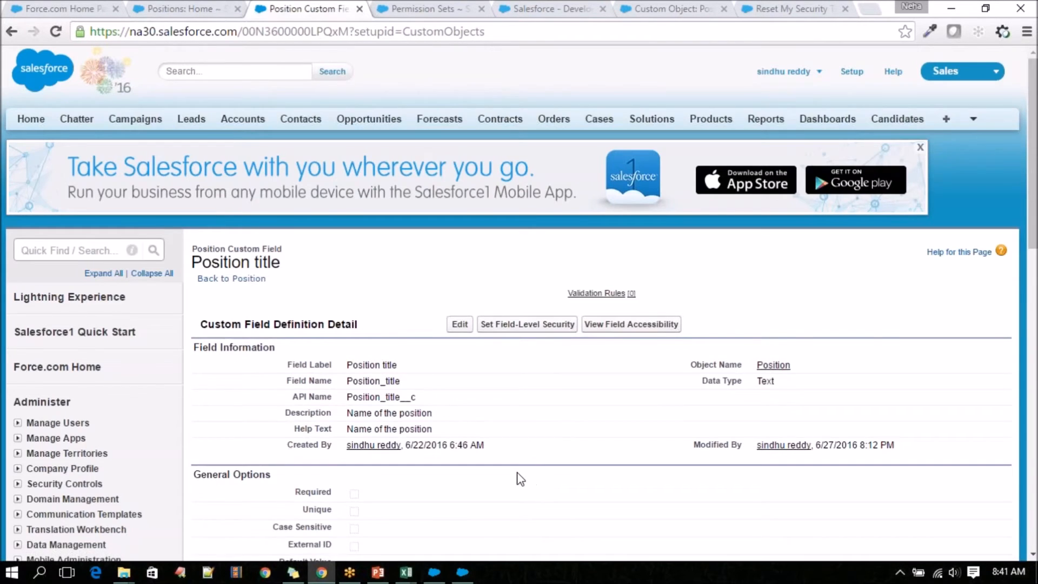
Review the Position title field's definition and return to the Position object's definition page.
scroll(520, 479, "down", 5)
scroll(513, 480, "up", 3)
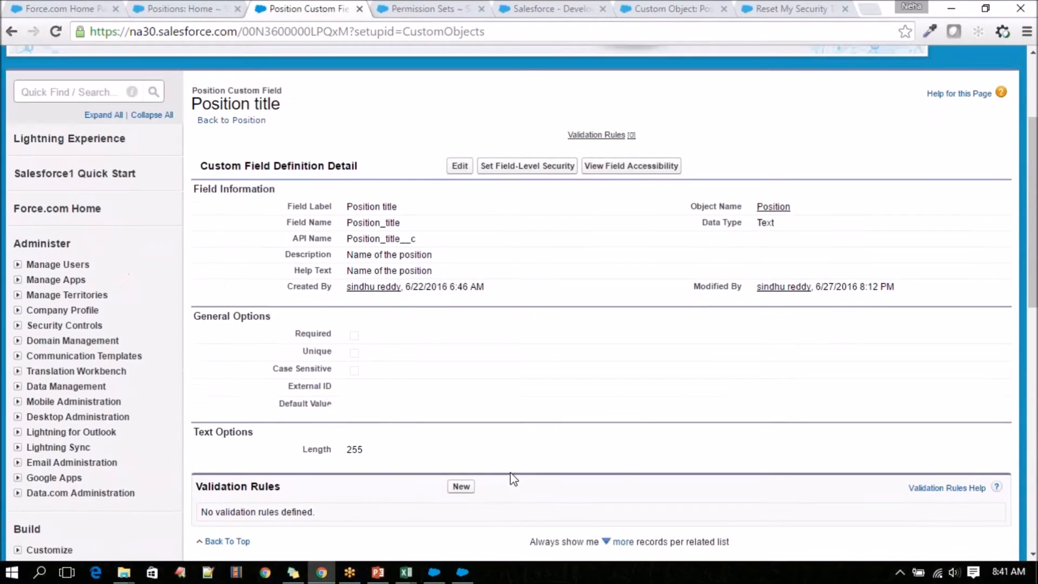
scroll(470, 399, "down", 1)
scroll(252, 130, "up", 1)
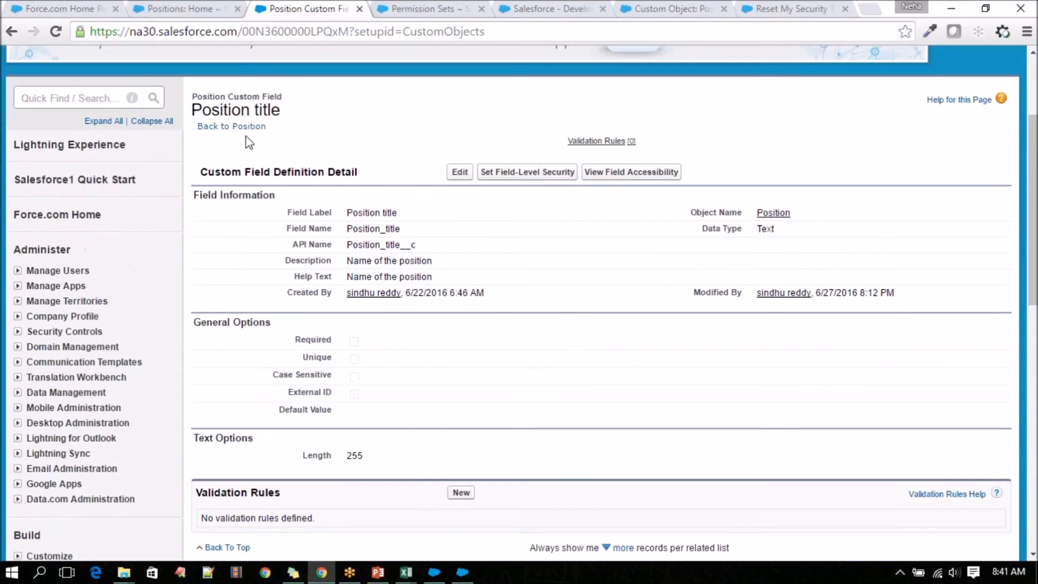
left_click(251, 125)
scroll(382, 335, "down", 10)
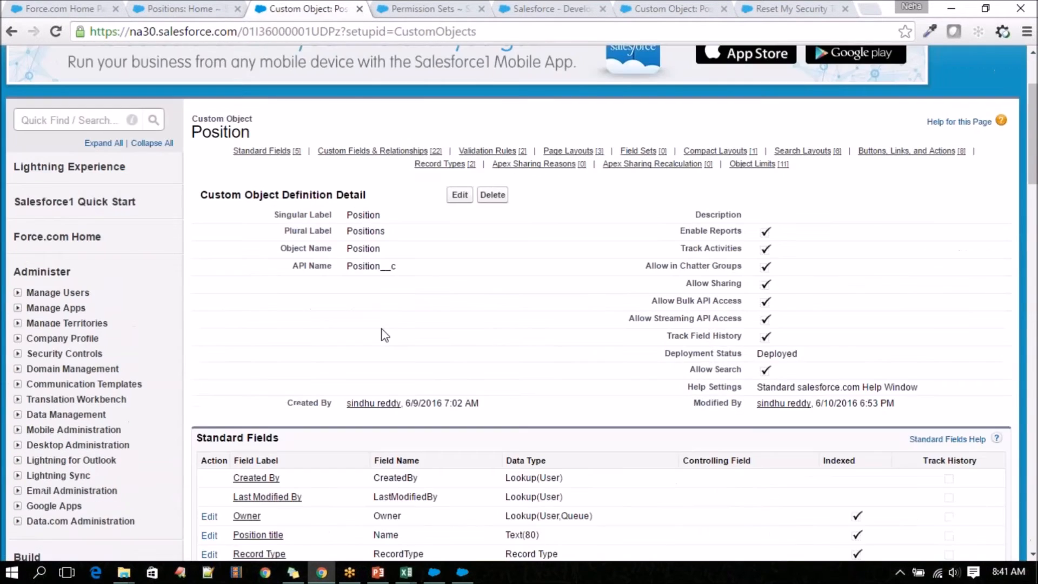
Check the Position object's custom fields, switch to Data Loader, and close the error file viewer and the finished insert operation.
scroll(383, 335, "down", 1)
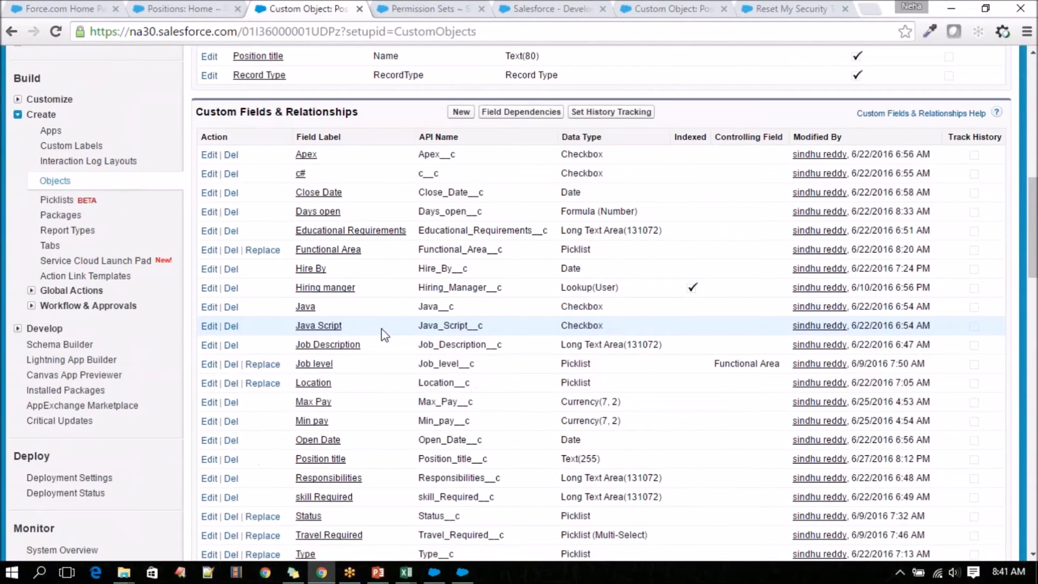
mouse_move(411, 573)
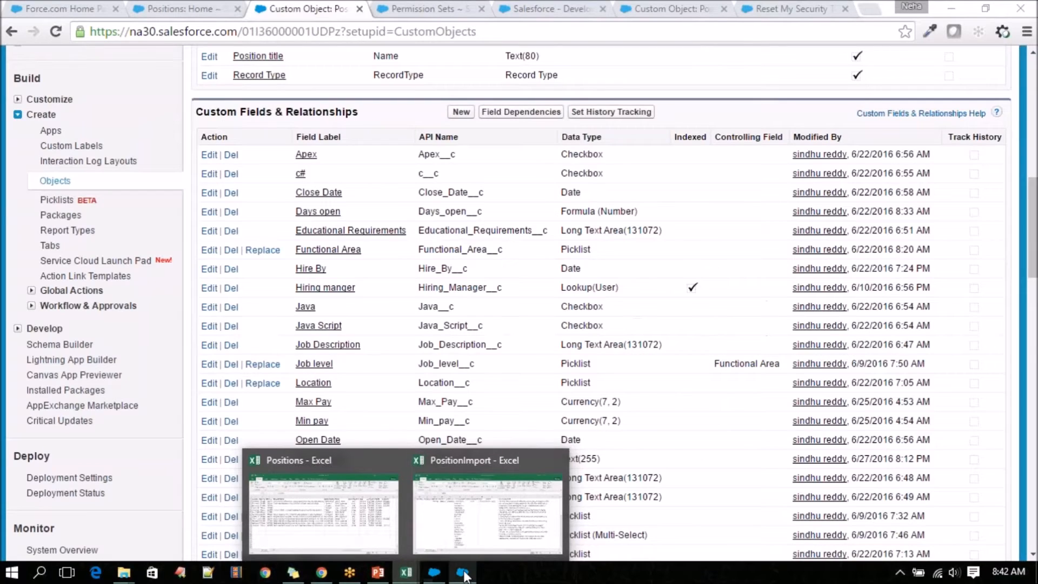
left_click(462, 572)
left_click(478, 492)
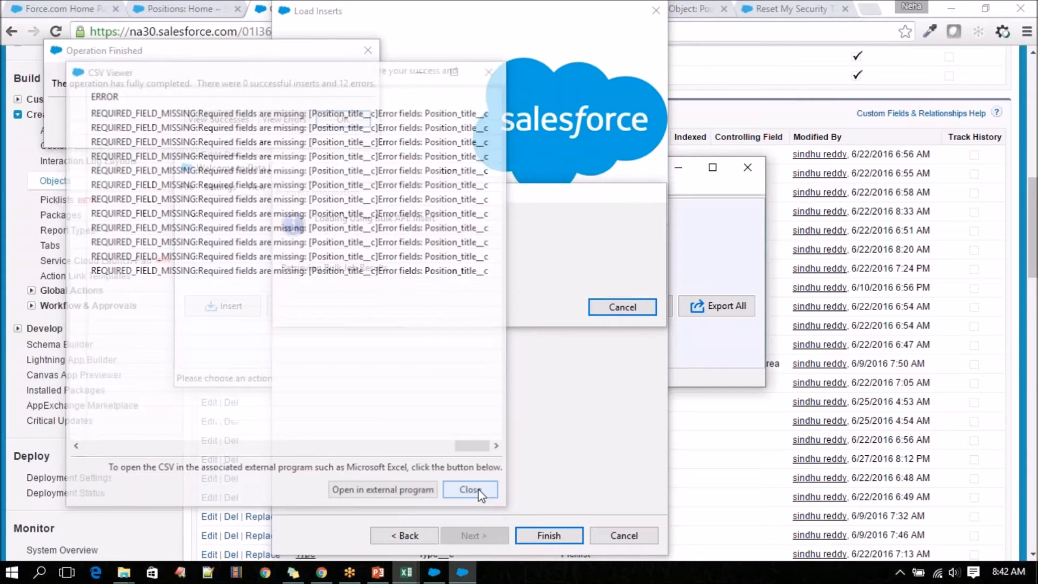
left_click(336, 118)
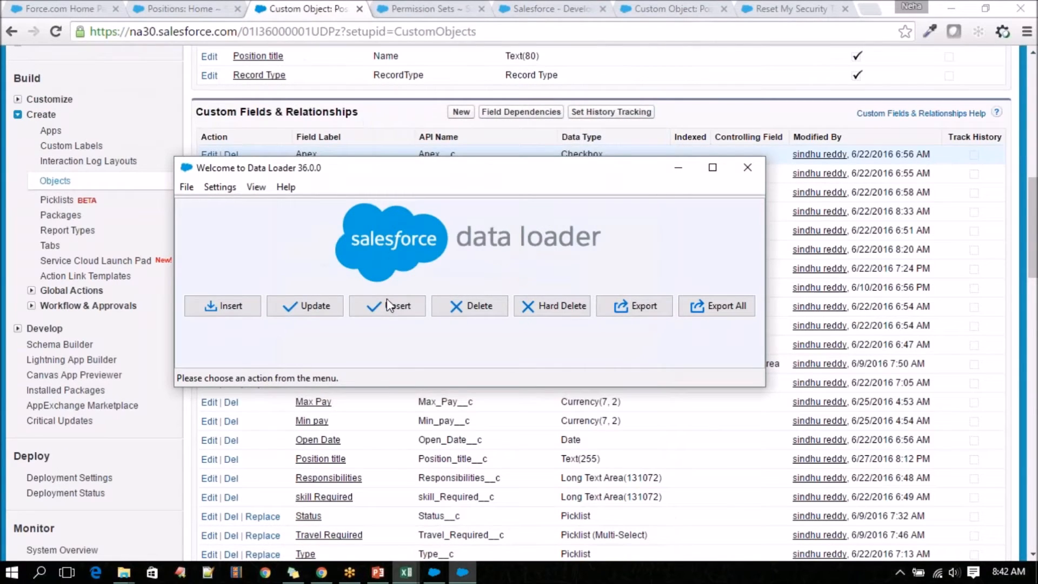
Start a new insert for the Position (Position__c) object using the PositionImport CSV file and continue to the field mapping.
left_click(222, 304)
left_click(436, 303)
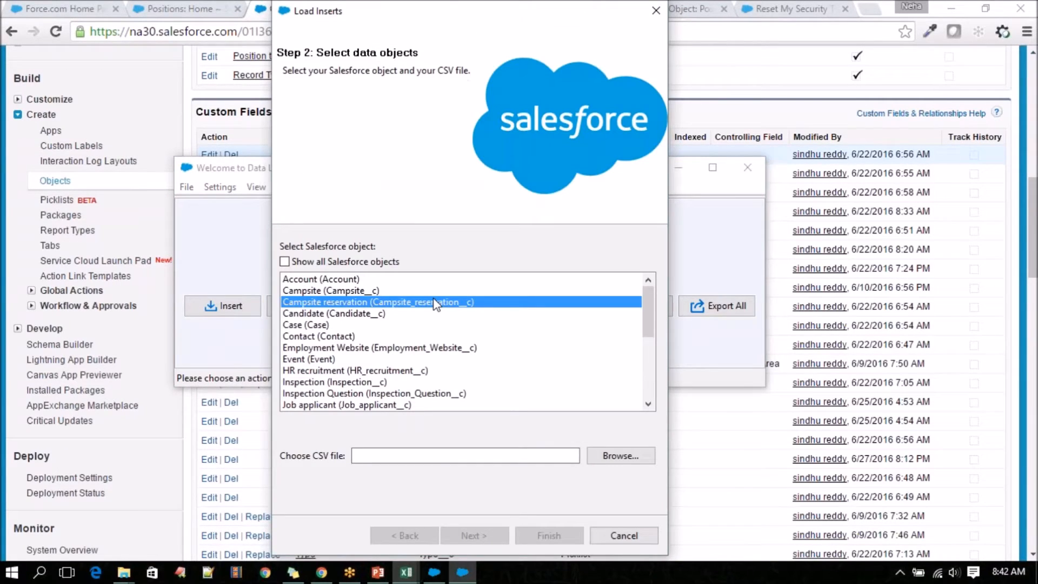
key("p")
left_click(613, 457)
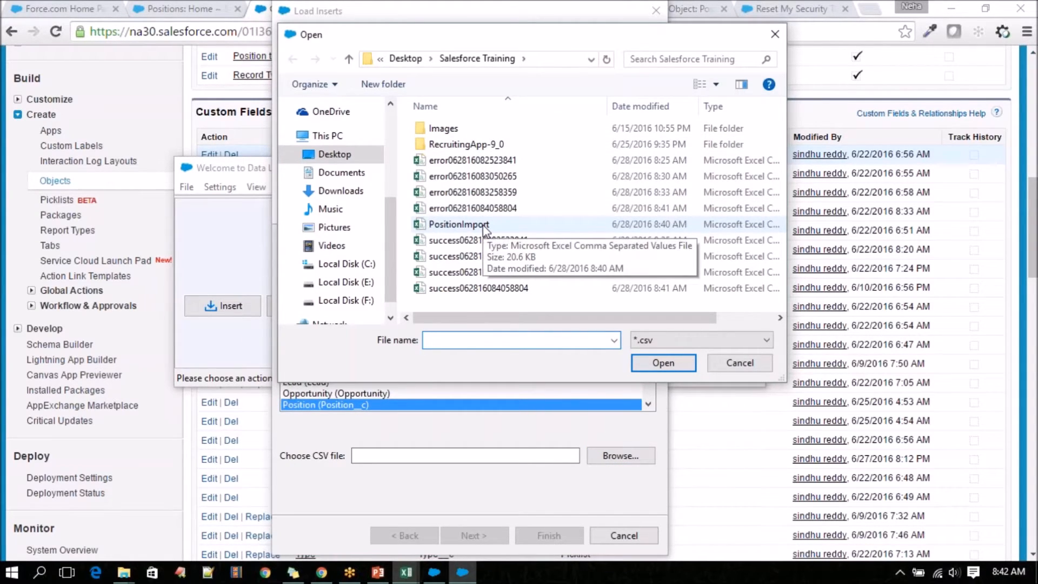
left_click(485, 226)
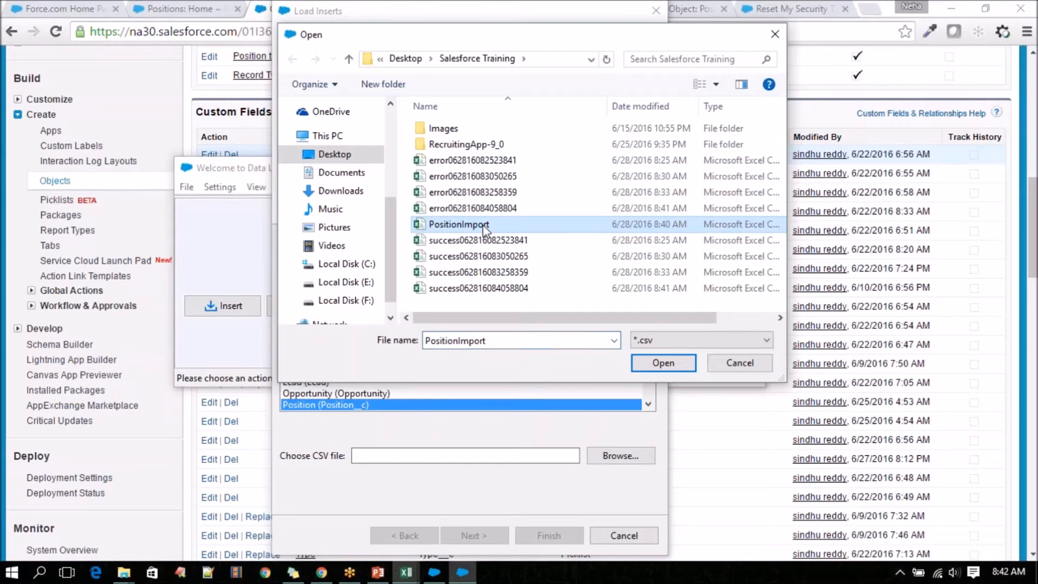
left_click(661, 369)
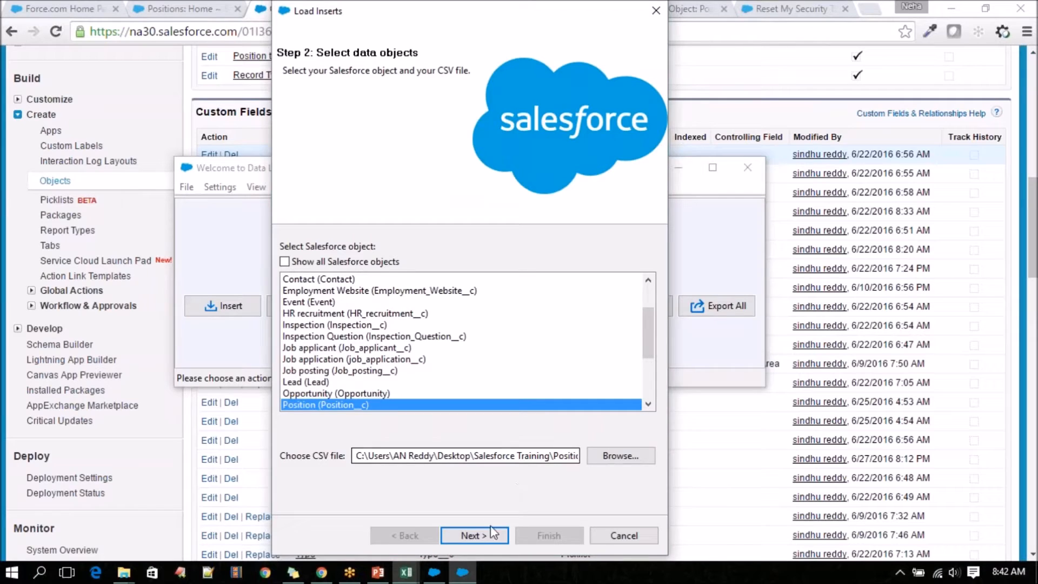
left_click(474, 535)
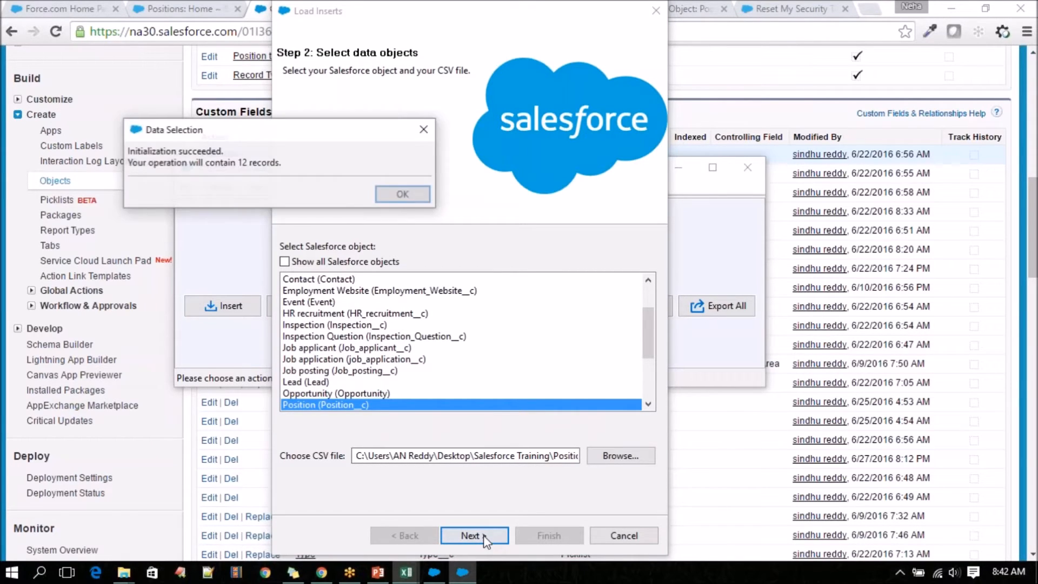
left_click(411, 195)
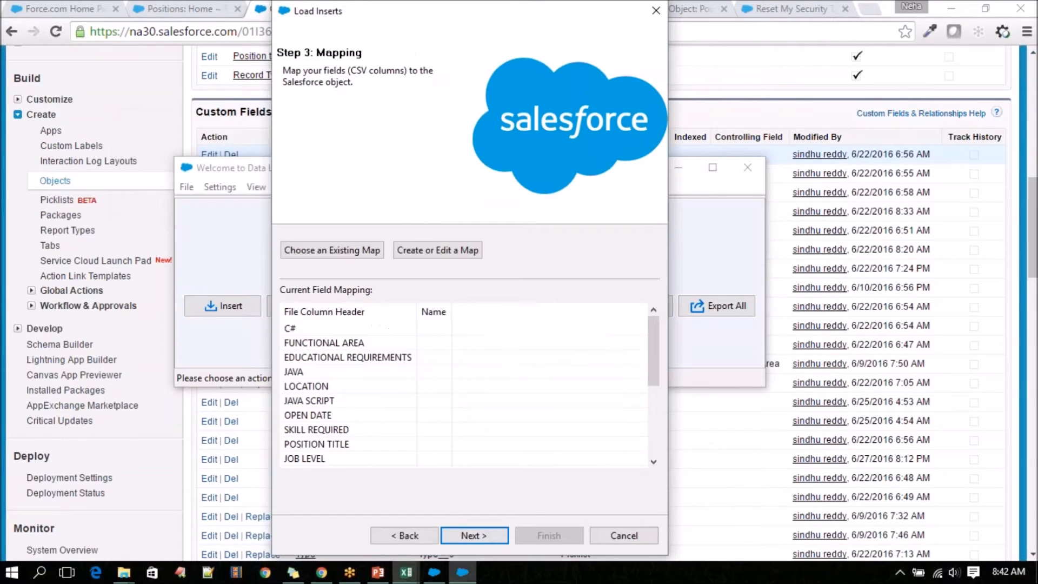
Try auto-matching the Position fields to the CSV columns, review the mapping down to TYPE, and discard it.
left_click(442, 251)
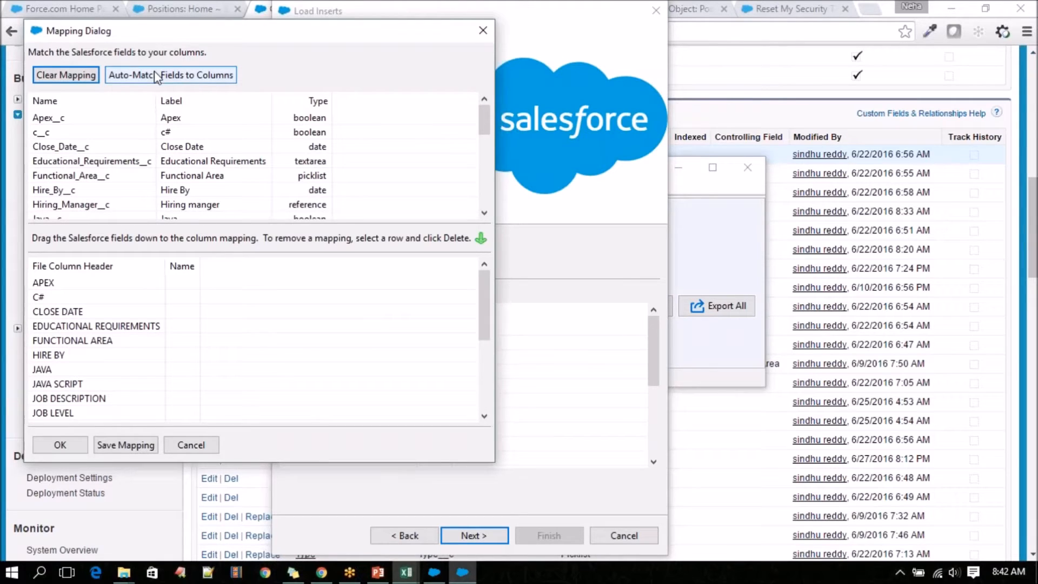
left_click_drag(310, 38, 606, 53)
left_click(485, 92)
scroll(502, 362, "down", 4)
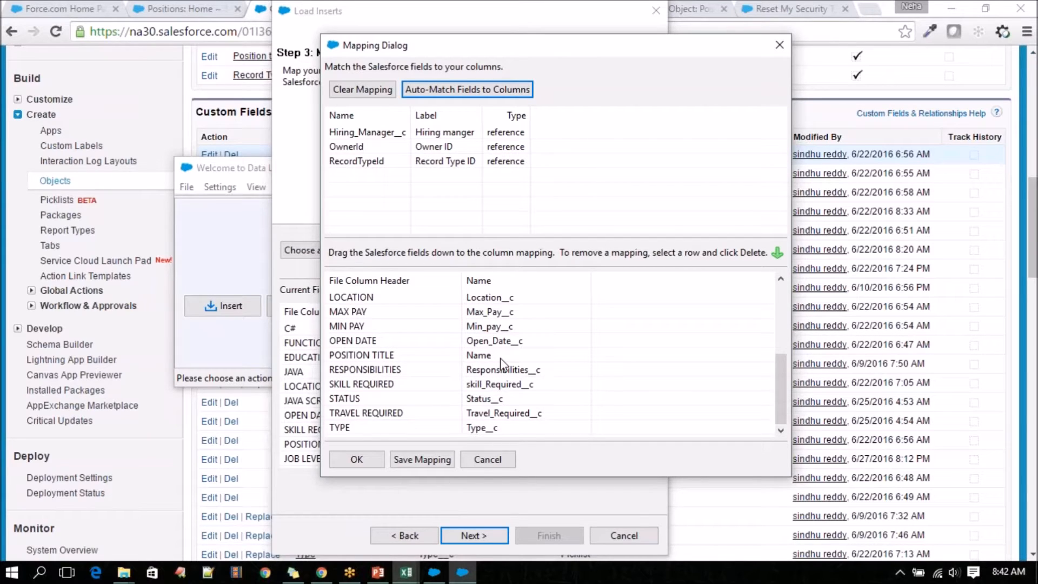
left_click(490, 459)
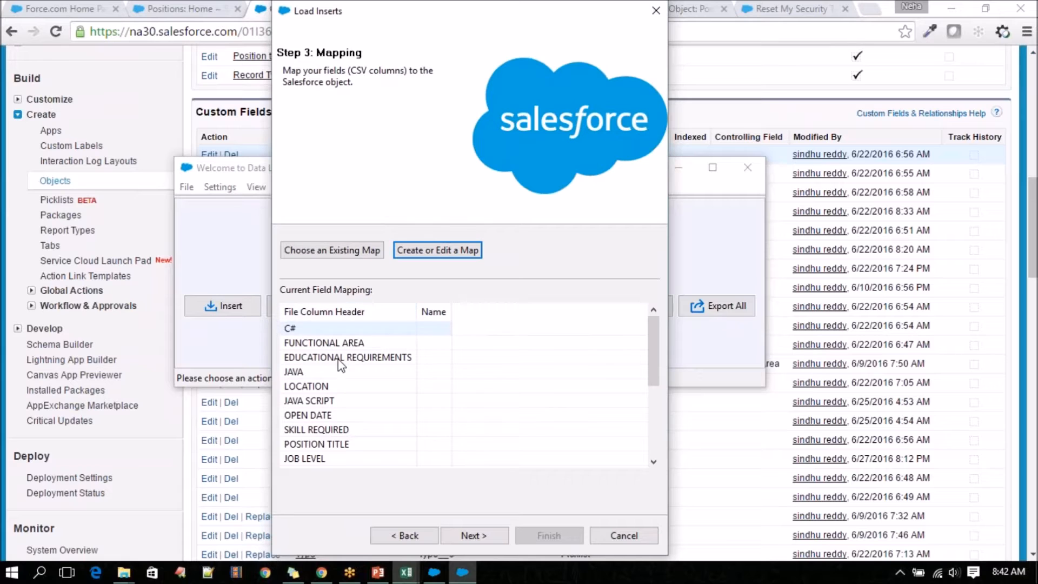
Switch to the PositionImport workbook in Excel and make the header row bold.
left_click(411, 575)
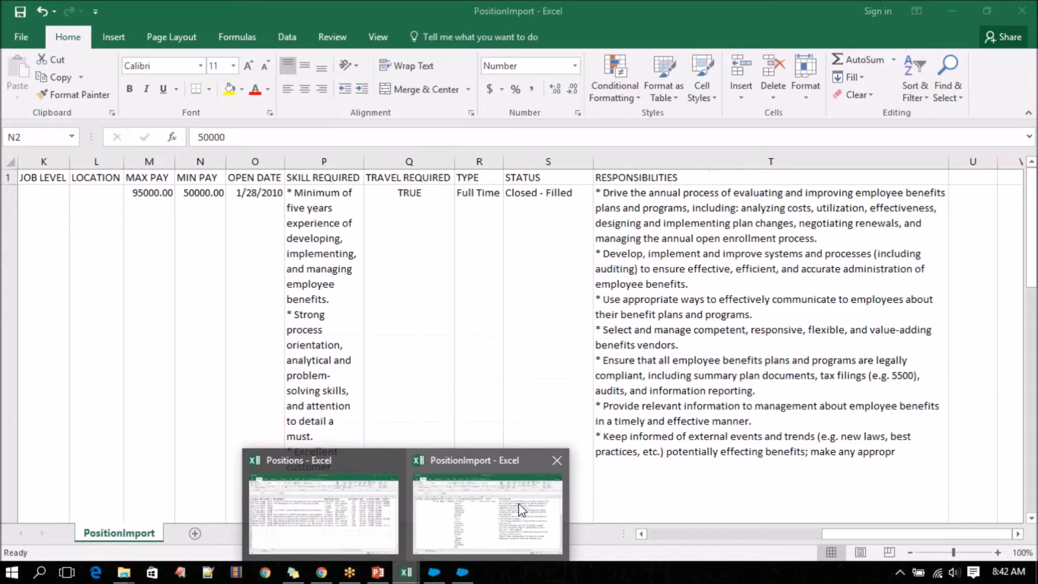
left_click(518, 504)
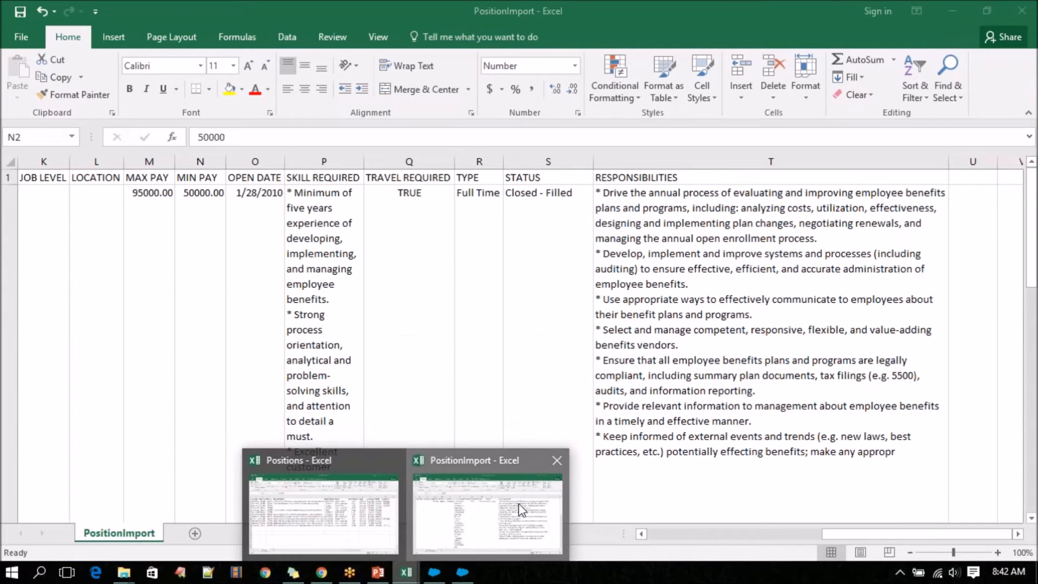
left_click(8, 178)
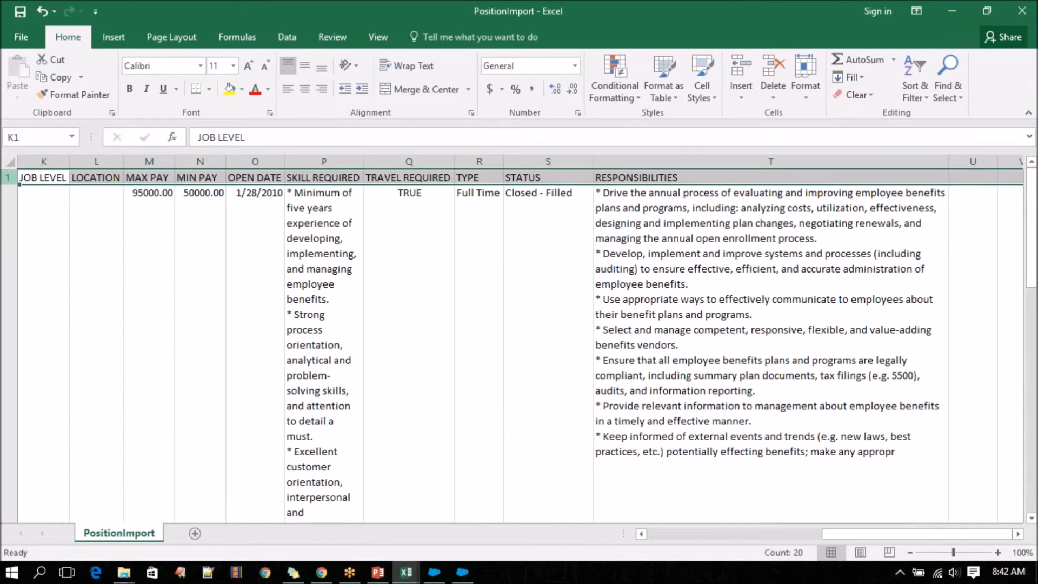
left_click(129, 89)
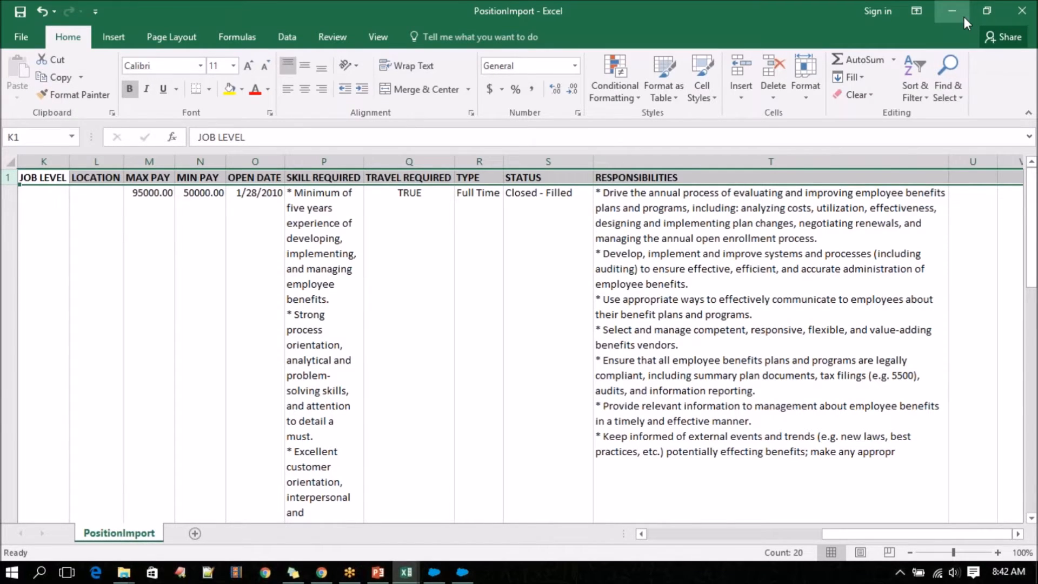
left_click(408, 178)
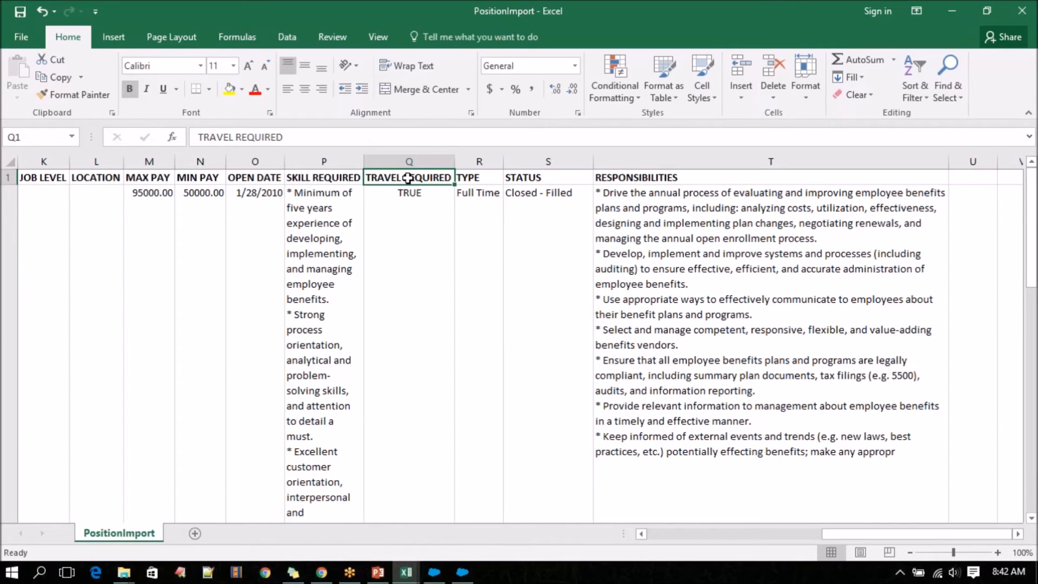
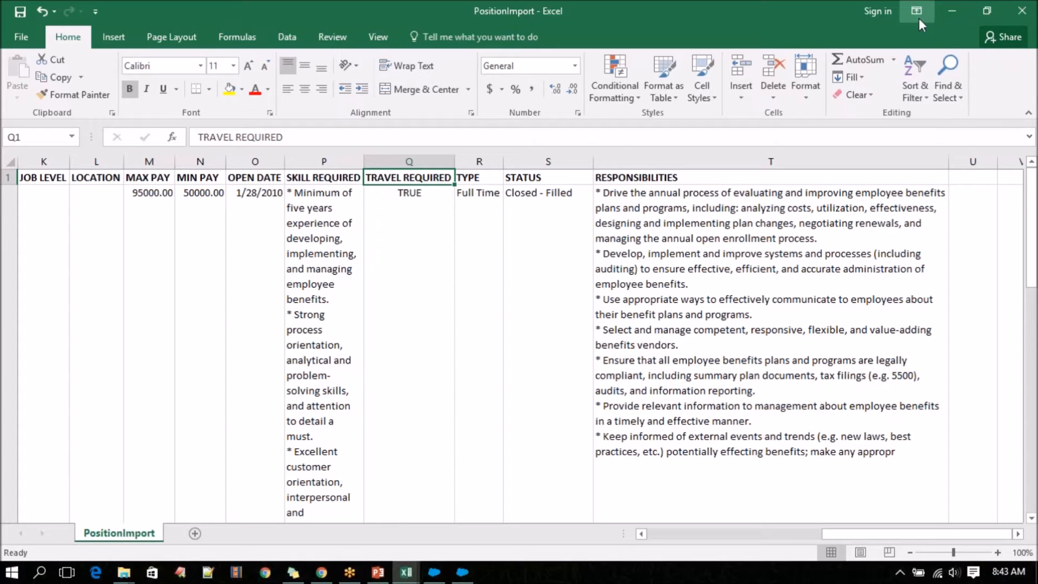
Return from Excel to the Data Loader insert and open its field mapping for editing.
left_click(951, 10)
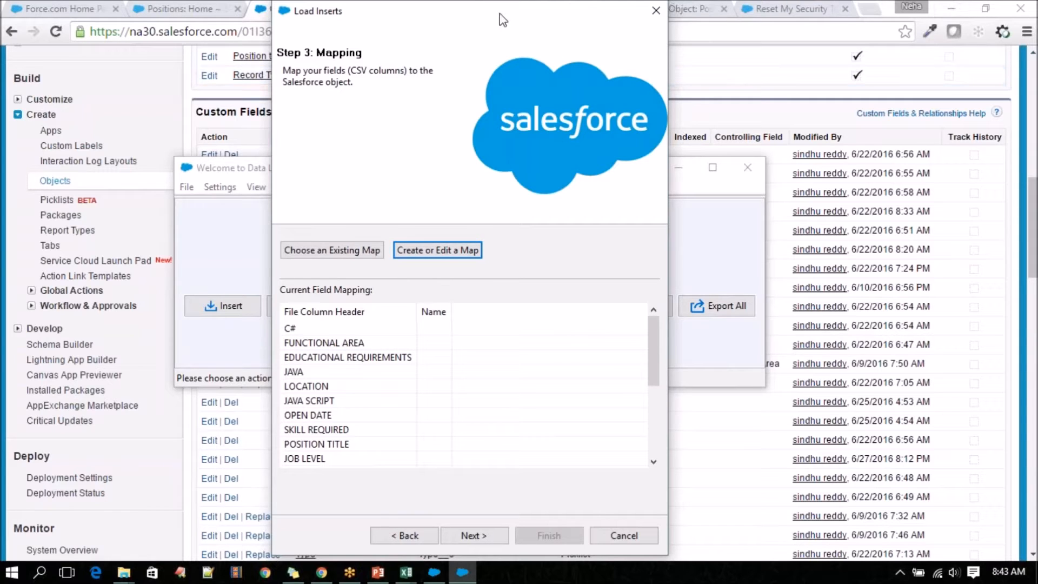
left_click_drag(489, 15, 728, 15)
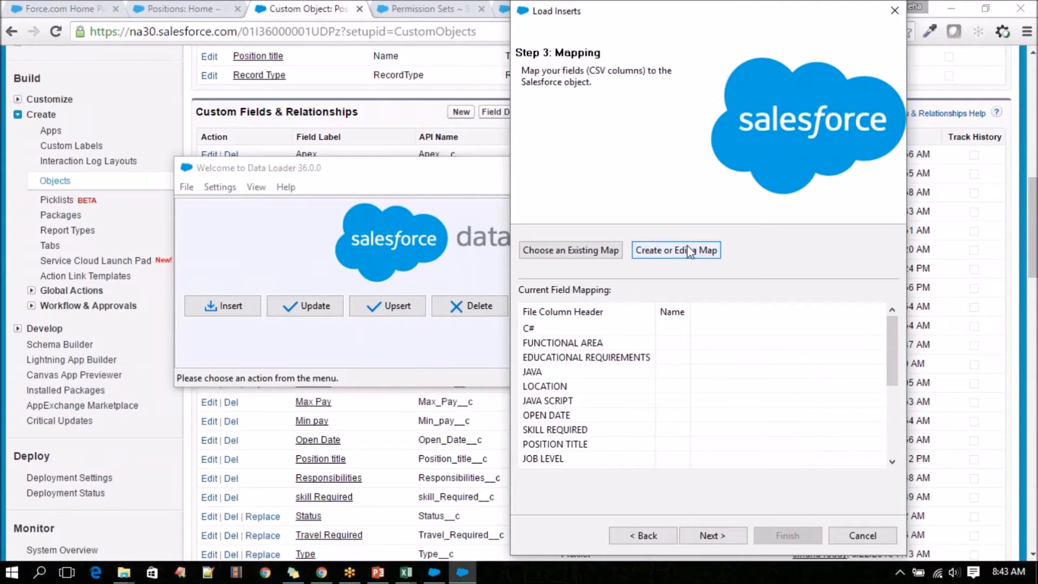
left_click(688, 252)
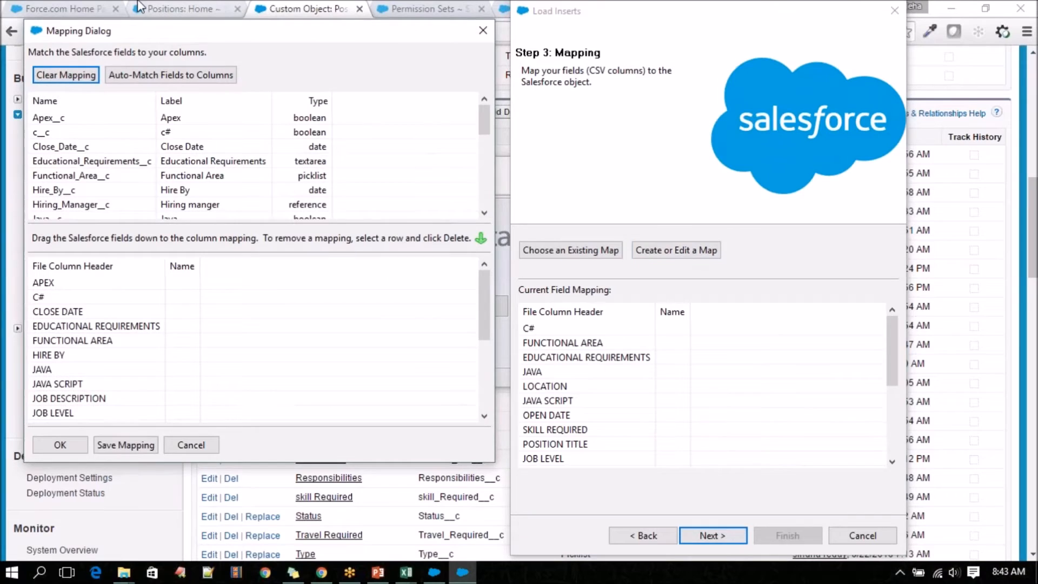
left_click_drag(195, 38, 602, 61)
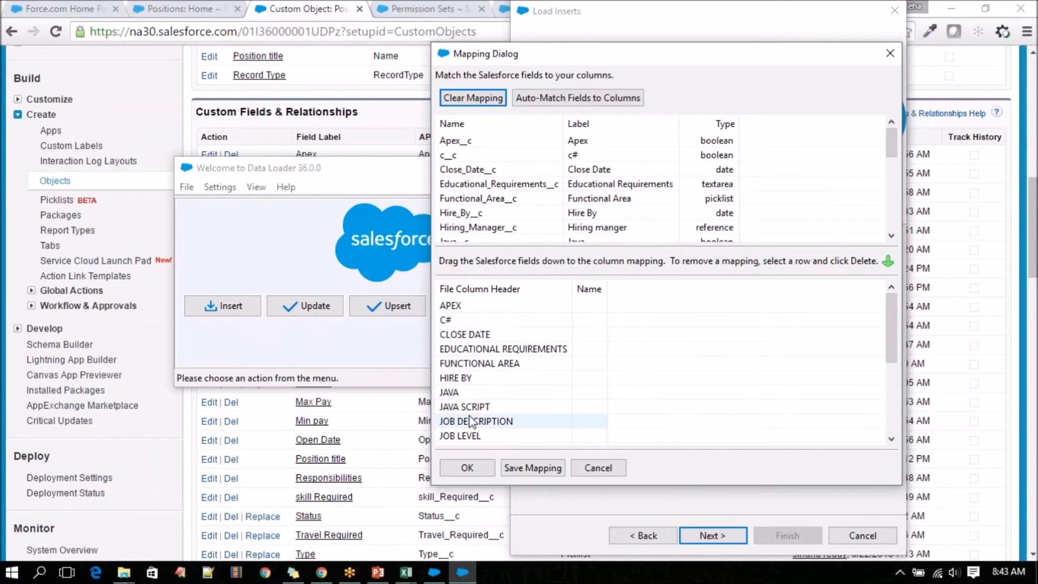
Map Apex__c, c__c and Close_Date__c to the APEX, C# and CLOSE DATE columns.
left_click_drag(587, 142, 588, 308)
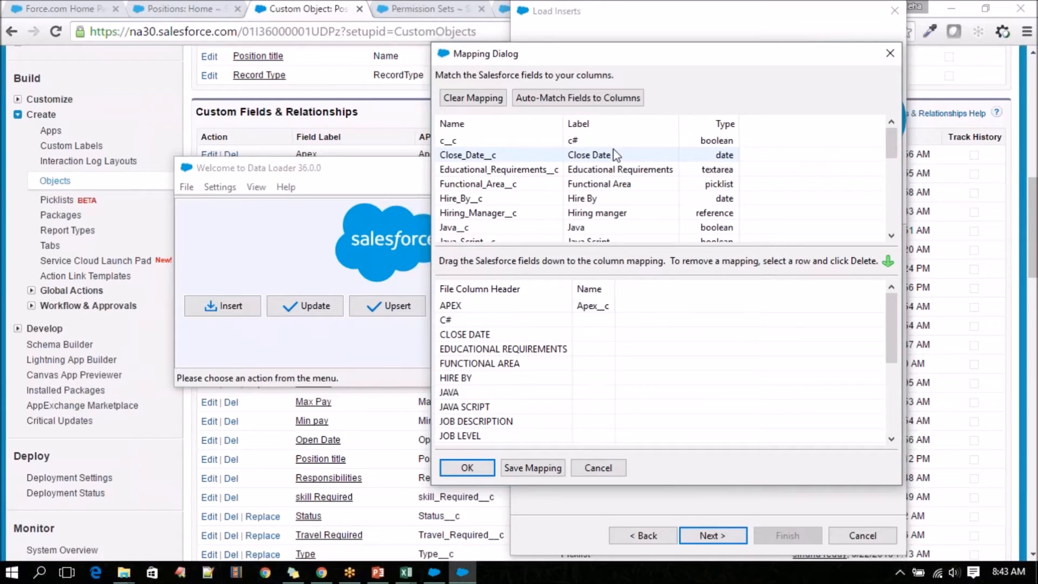
left_click_drag(608, 143, 592, 335)
left_click_drag(591, 142, 580, 341)
left_click_drag(481, 338, 586, 320)
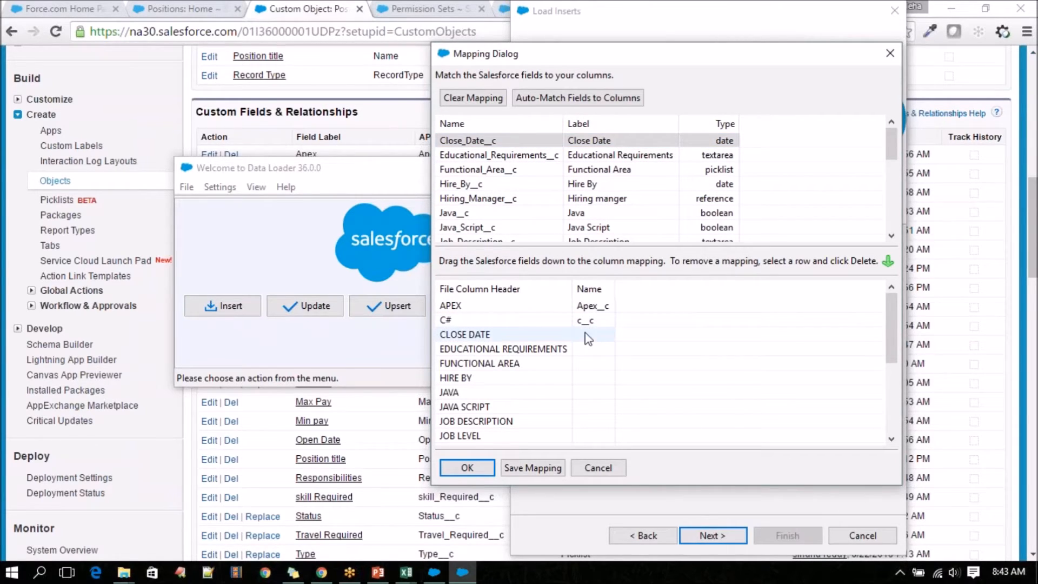
left_click_drag(593, 141, 596, 335)
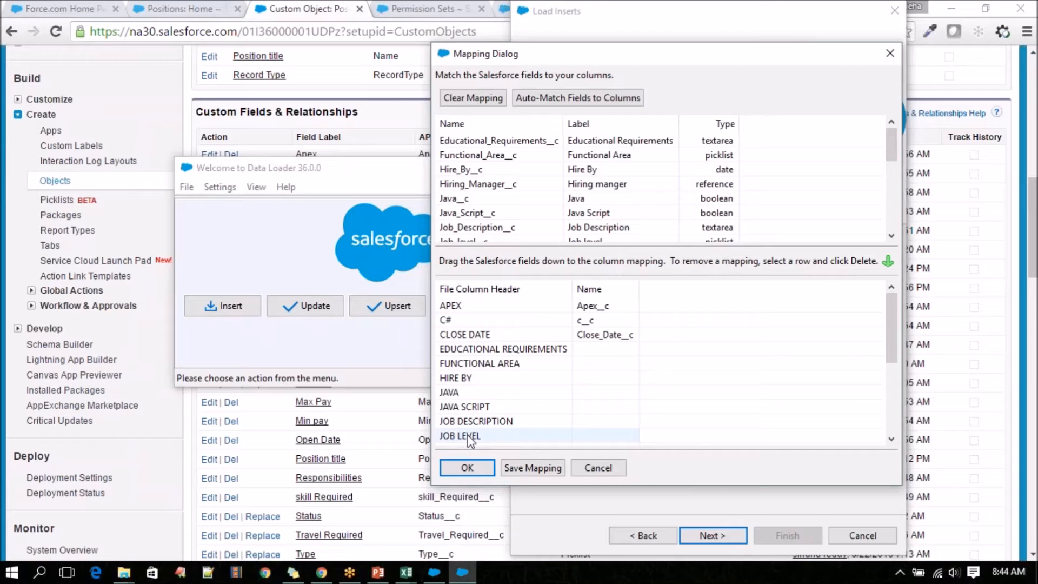
Auto-match the remaining Position fields to the CSV columns, review the mapping down to TYPE, and accept it.
left_click(598, 101)
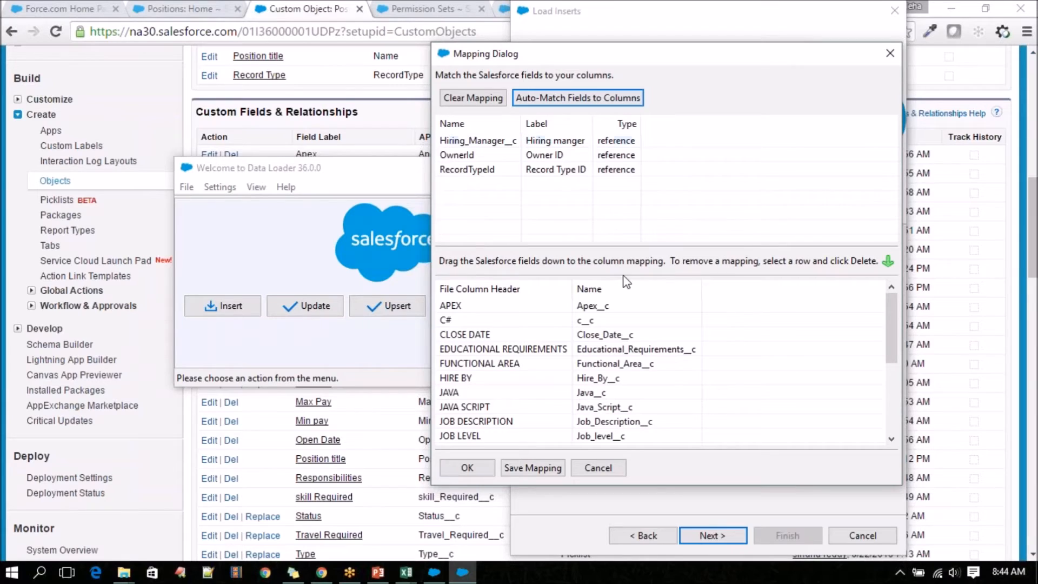
scroll(475, 378, "down", 4)
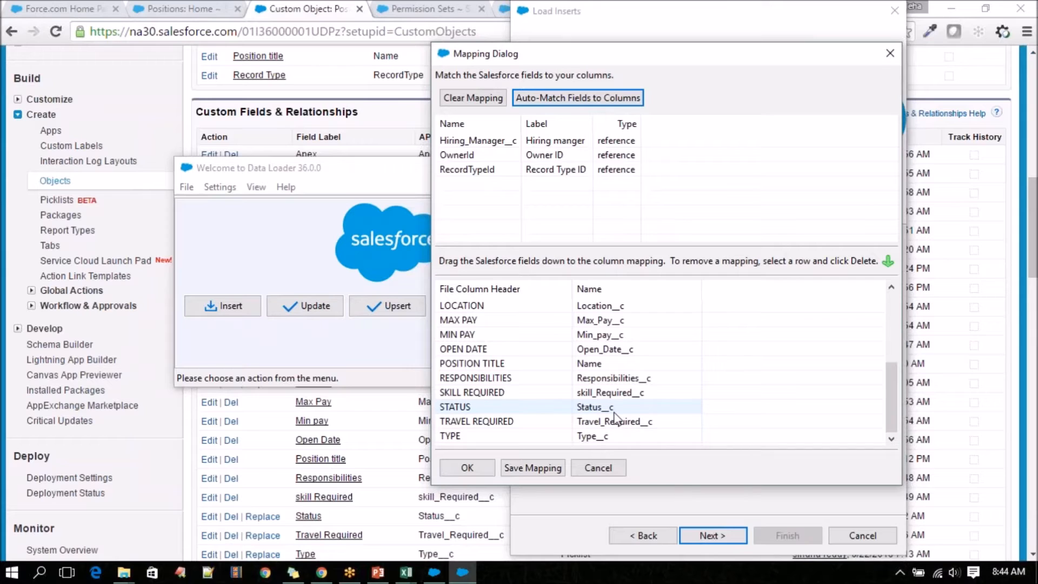
scroll(618, 412, "up", 4)
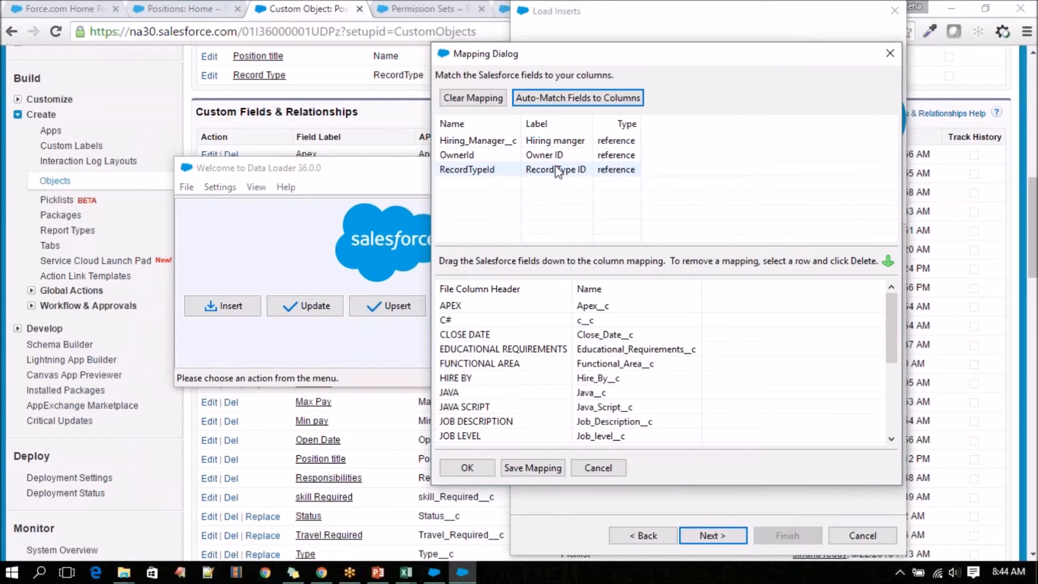
scroll(519, 361, "down", 4)
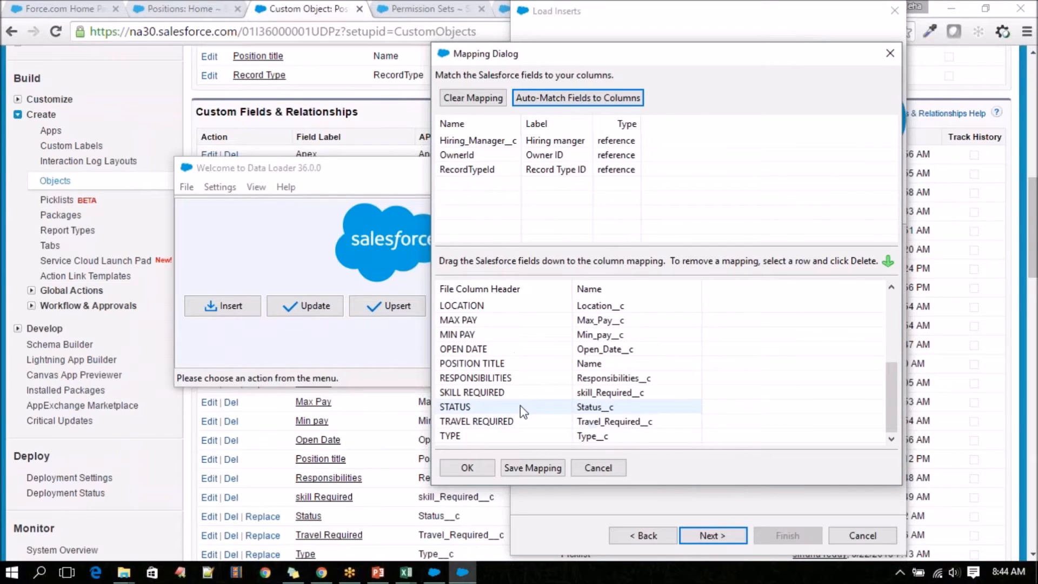
left_click(467, 468)
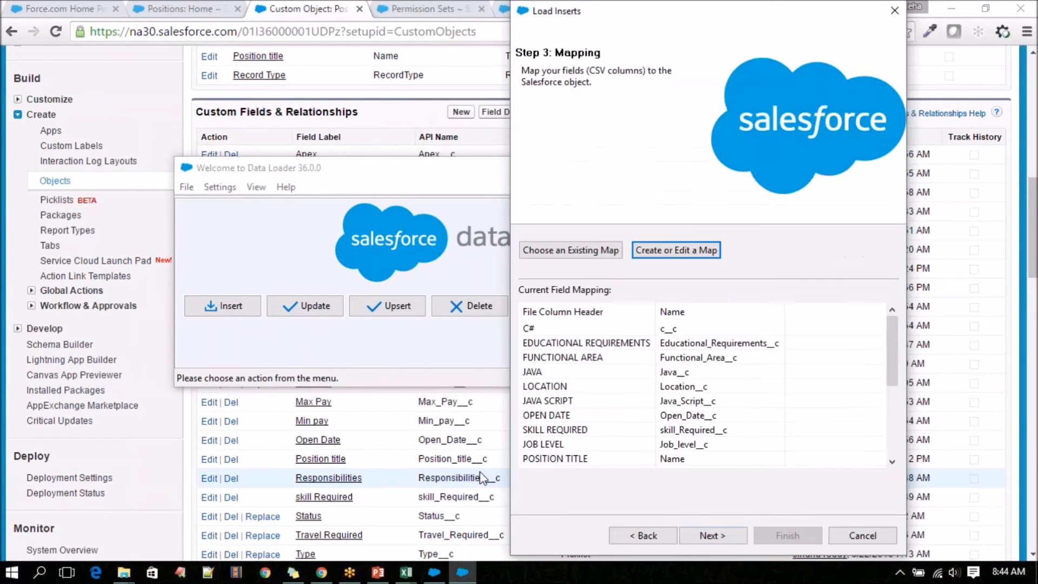
Continue past the mapping and choose the Desktop's Salesforce Training folder for the success and error files.
left_click(721, 535)
left_click(705, 269)
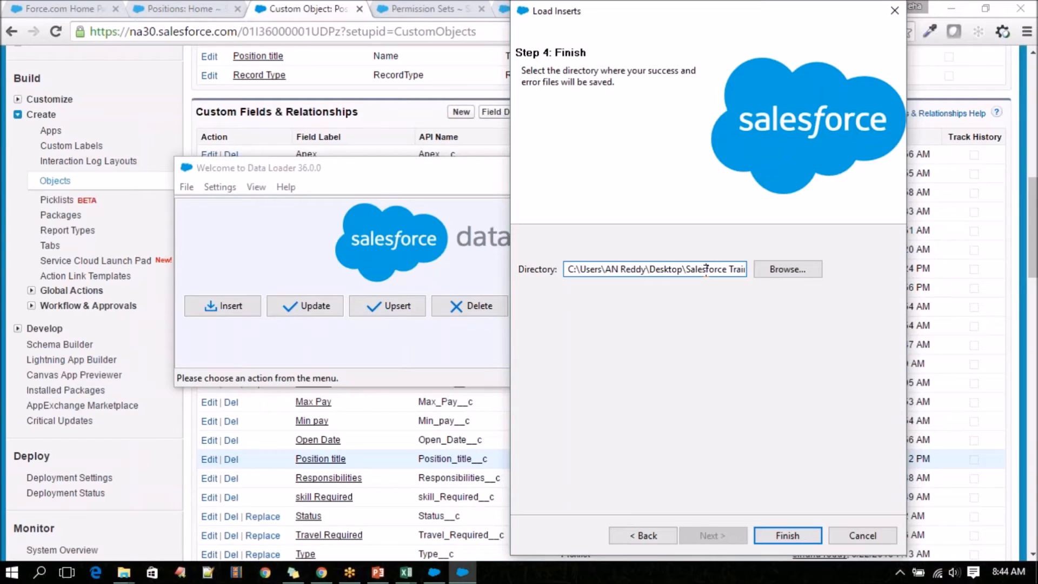
double_click(661, 269)
double_click(707, 269)
left_click(788, 269)
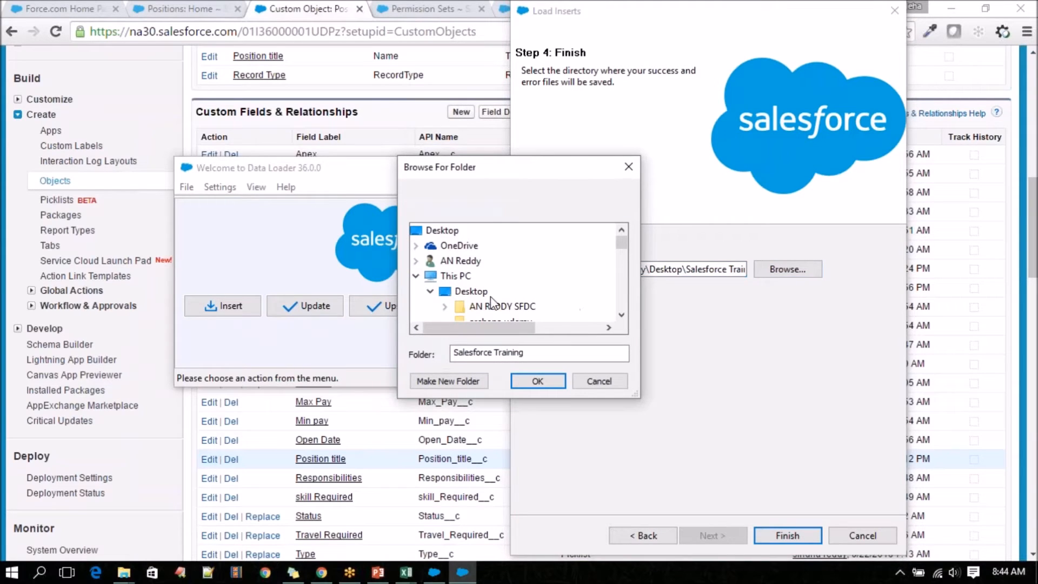
left_click(623, 315)
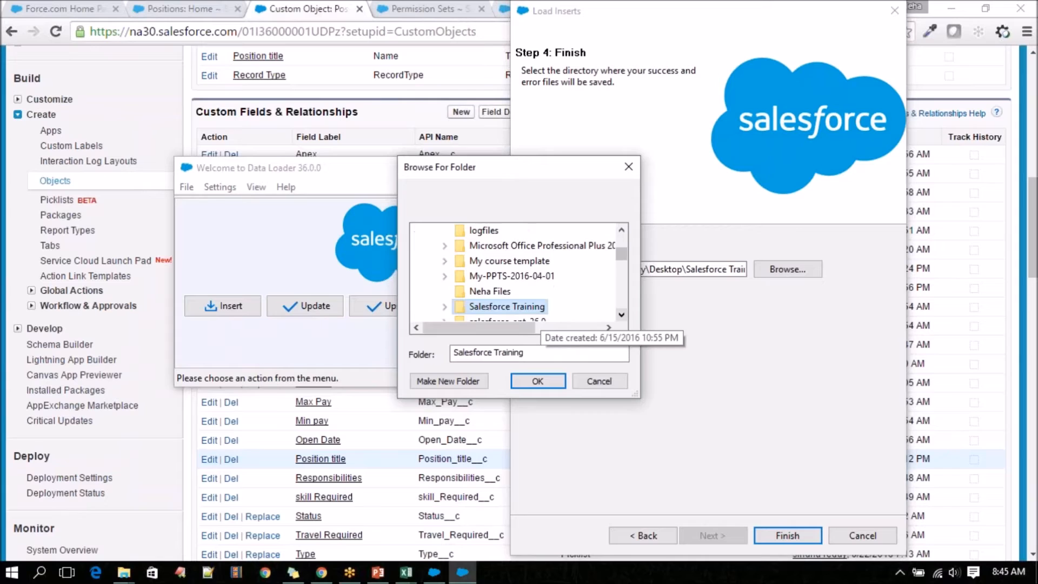
double_click(507, 306)
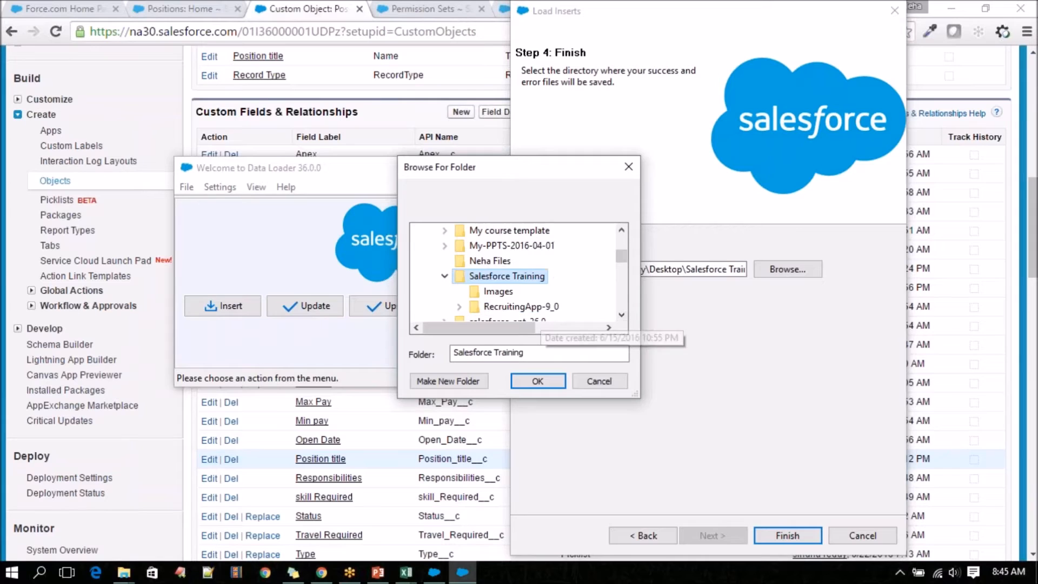
left_click(527, 380)
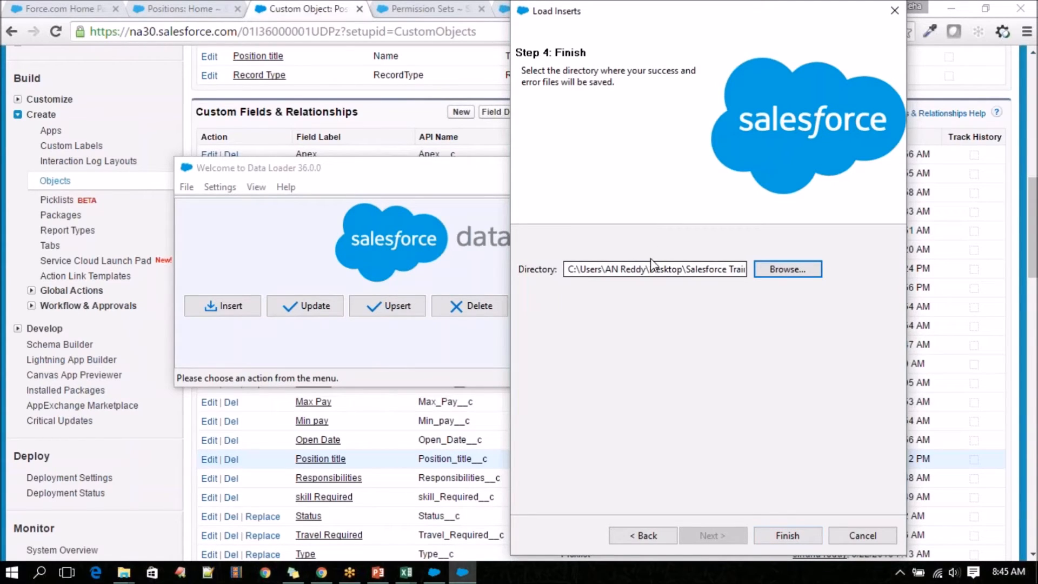
Run the Position insert, agree to proceed with the new records, and dismiss the completion summary.
left_click(780, 537)
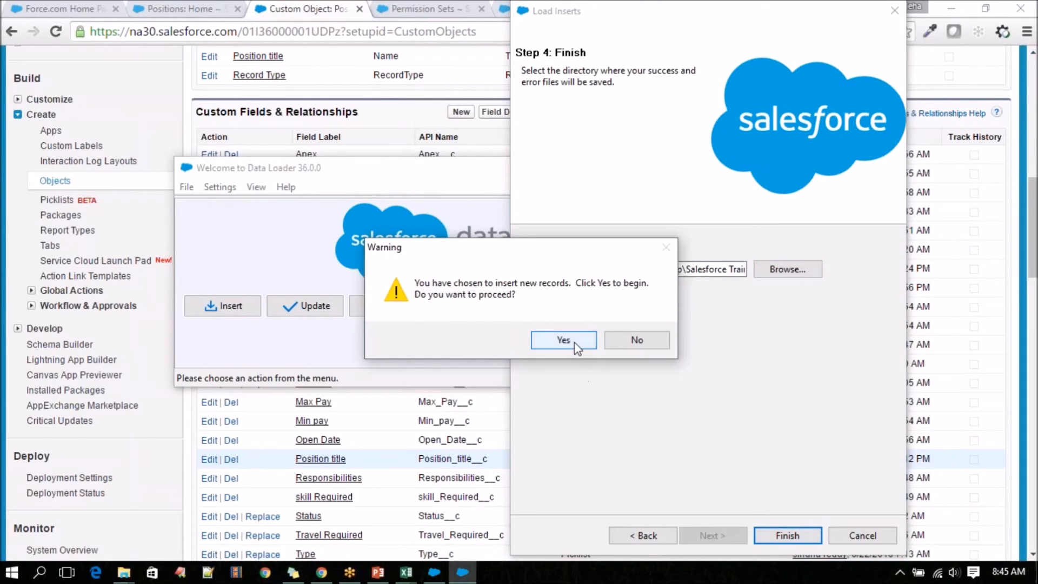
left_click(564, 340)
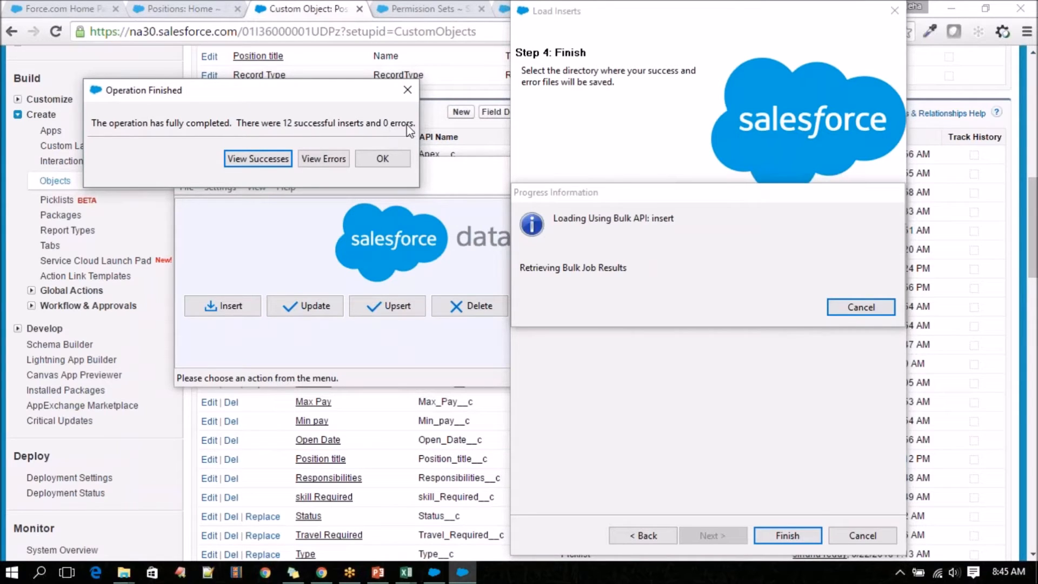
left_click(381, 159)
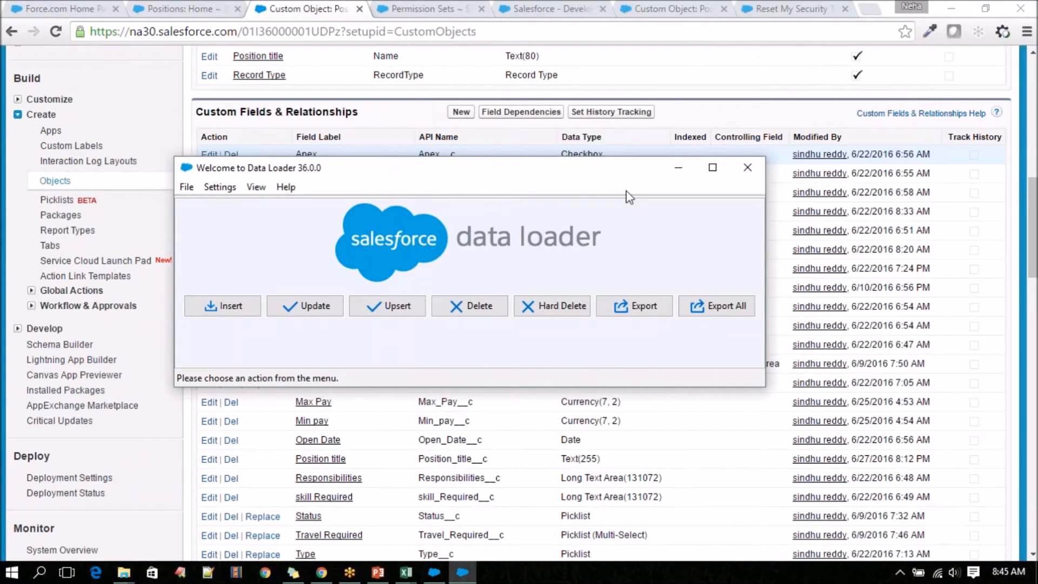
Minimize Data Loader, go to the Salesforce Training folder in File Explorer, and sort its files by date modified, newest first.
left_click(678, 167)
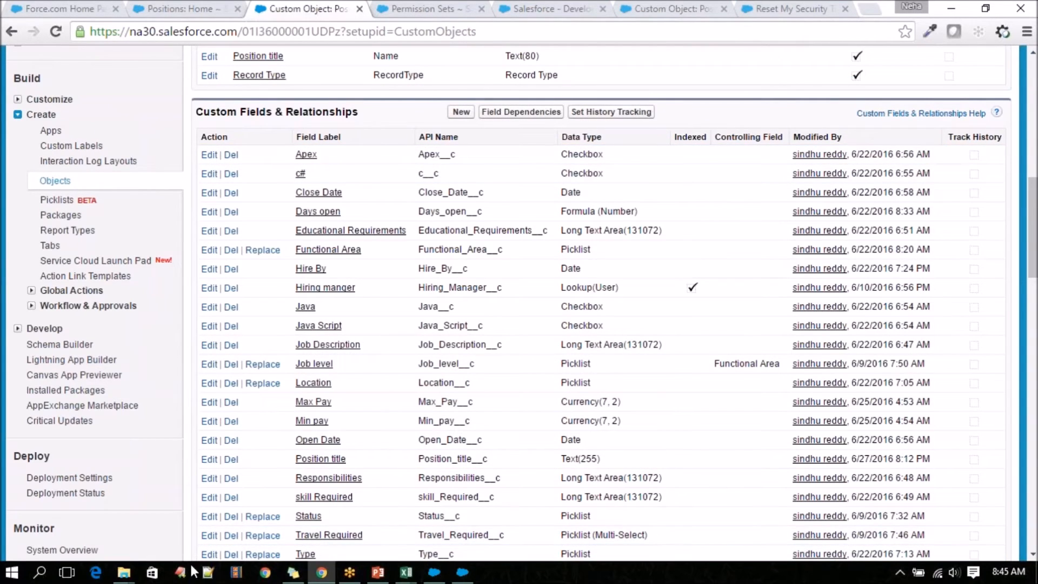
mouse_move(124, 572)
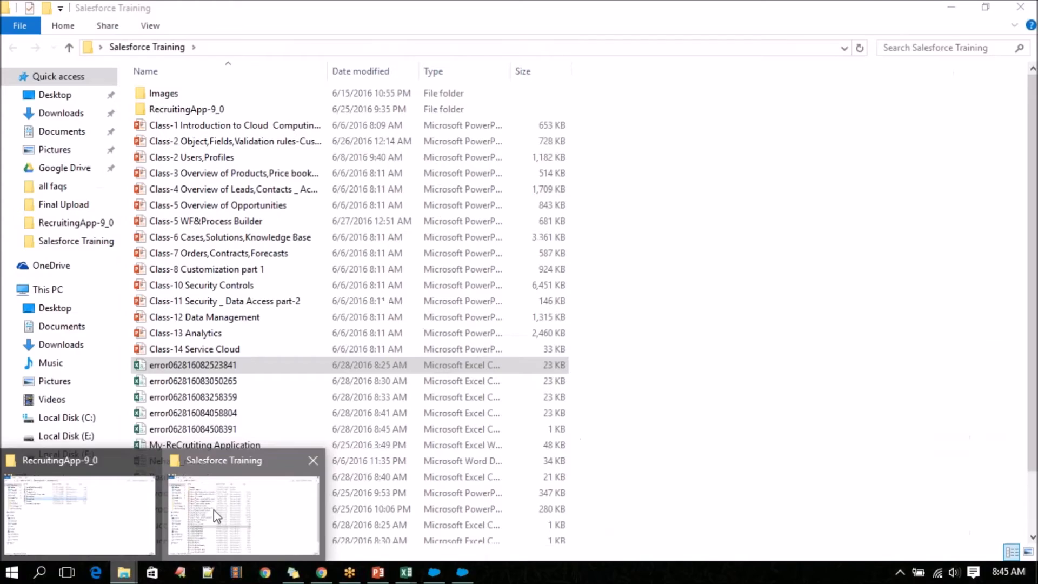
left_click(216, 517)
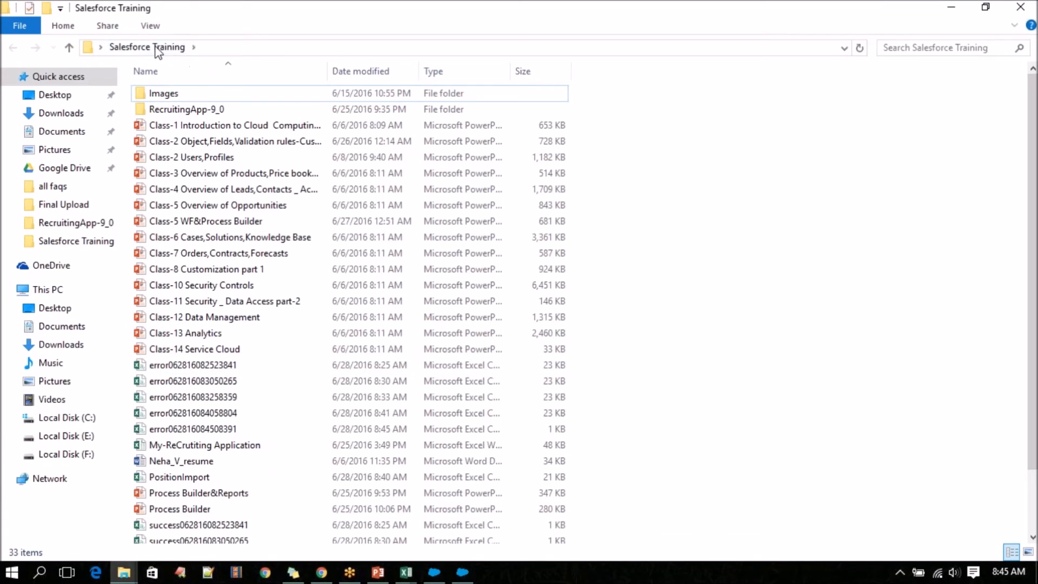
left_click(101, 47)
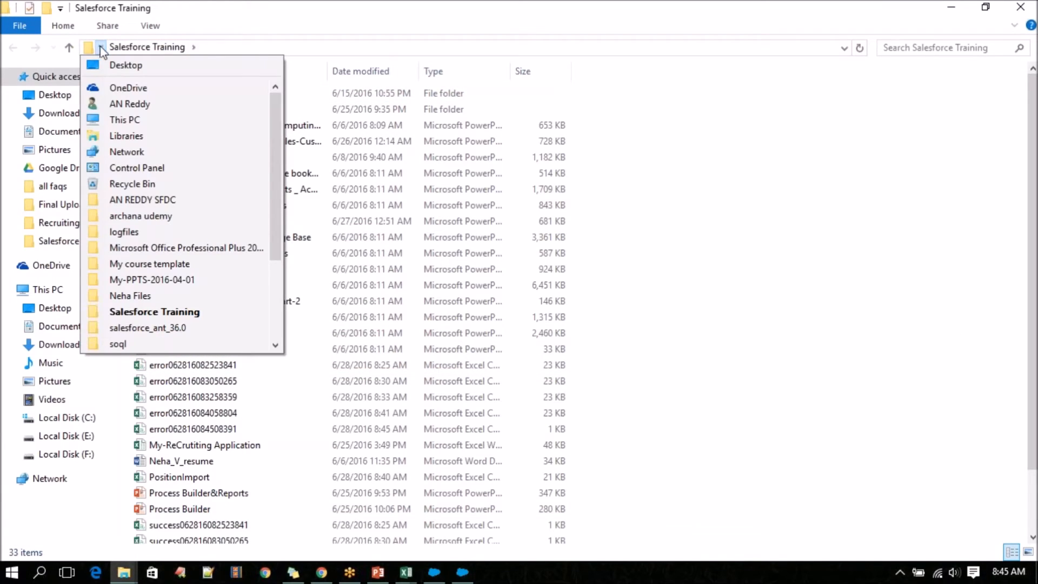
left_click(130, 313)
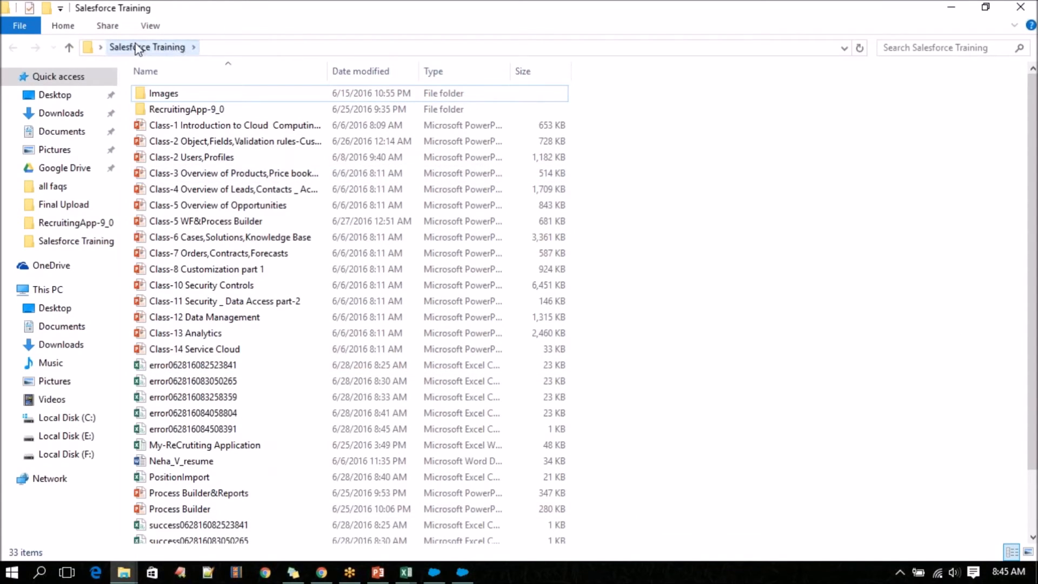
scroll(225, 368, "down", 2)
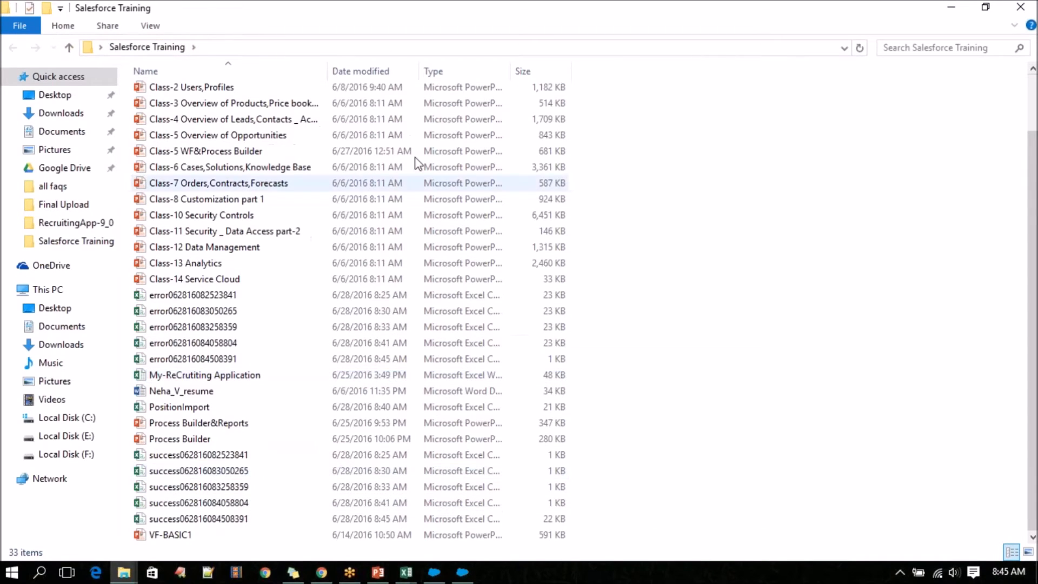
left_click(364, 73)
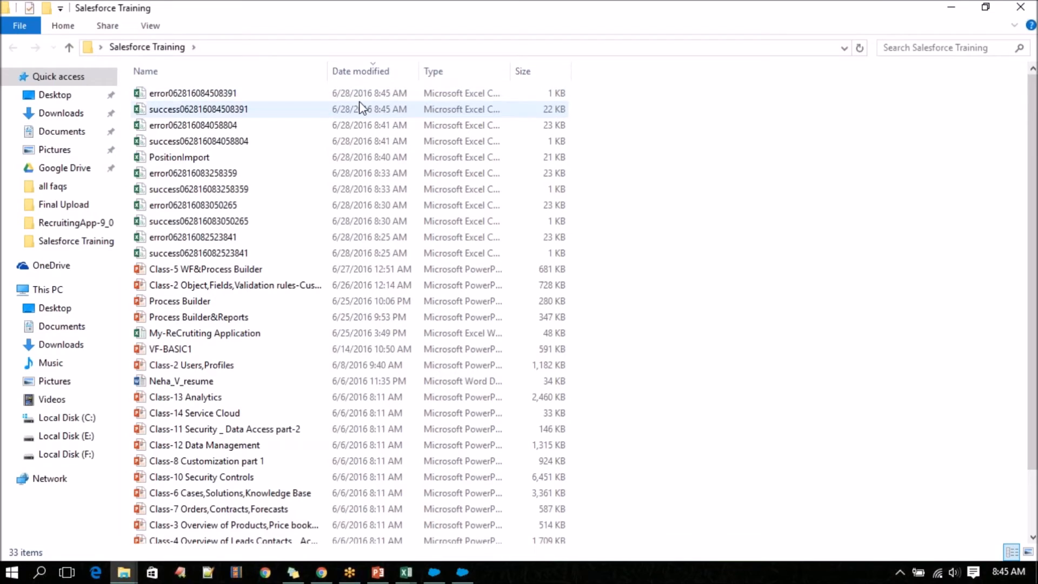
double_click(278, 110)
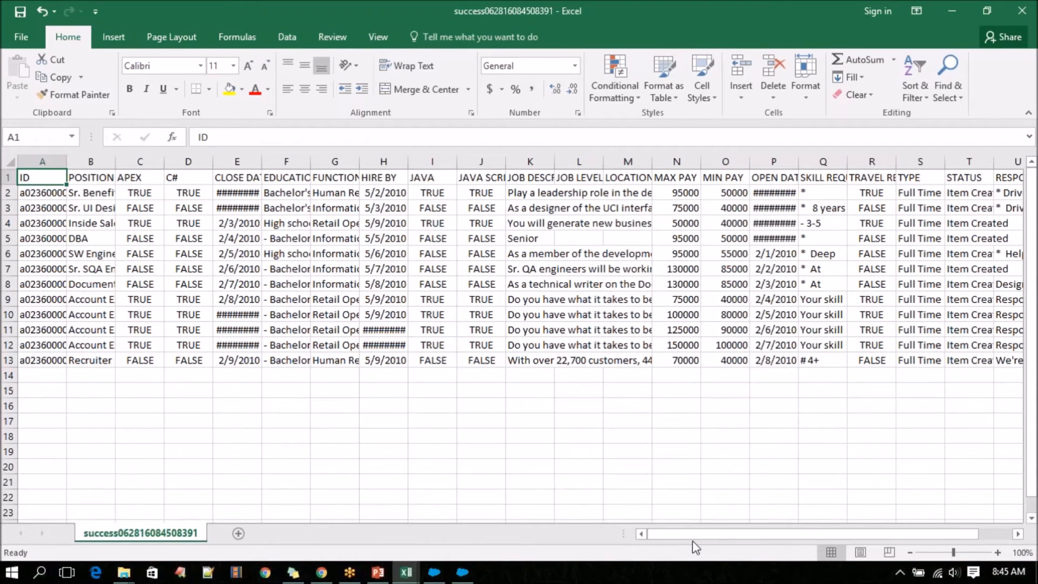
left_click_drag(693, 537, 726, 537)
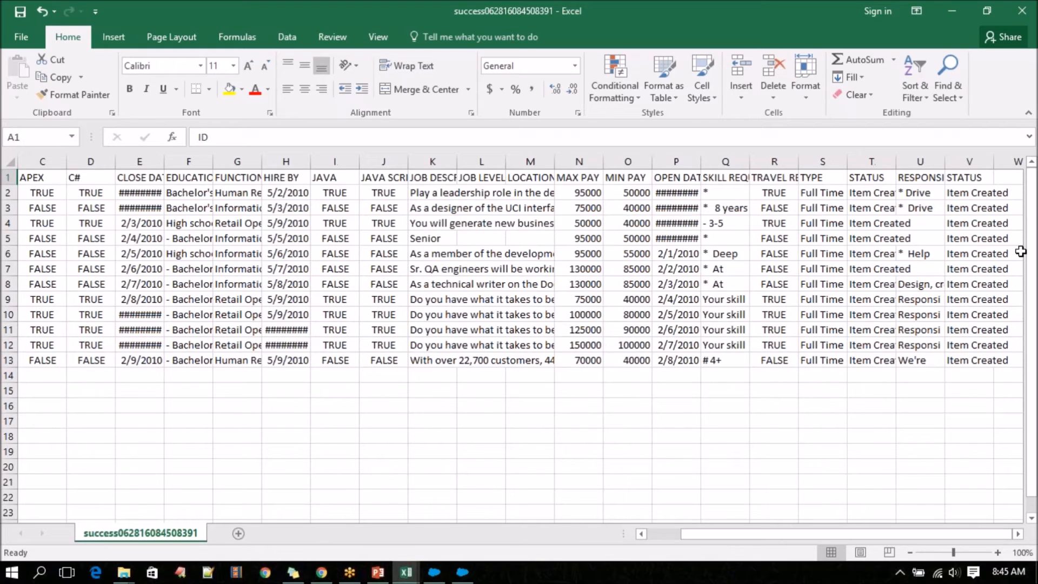
double_click(994, 161)
left_click_drag(977, 193, 996, 361)
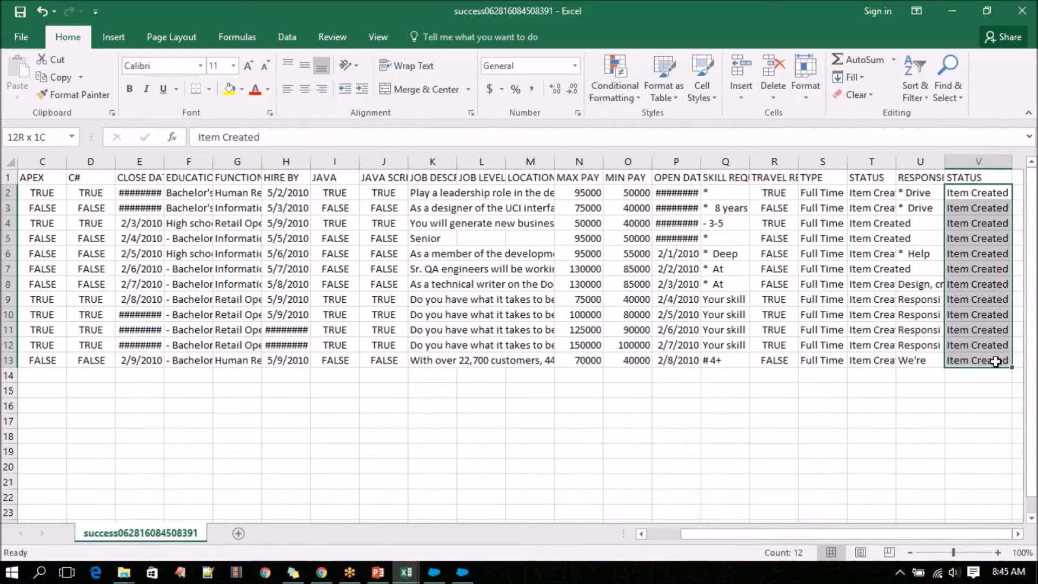
left_click_drag(996, 362, 996, 362)
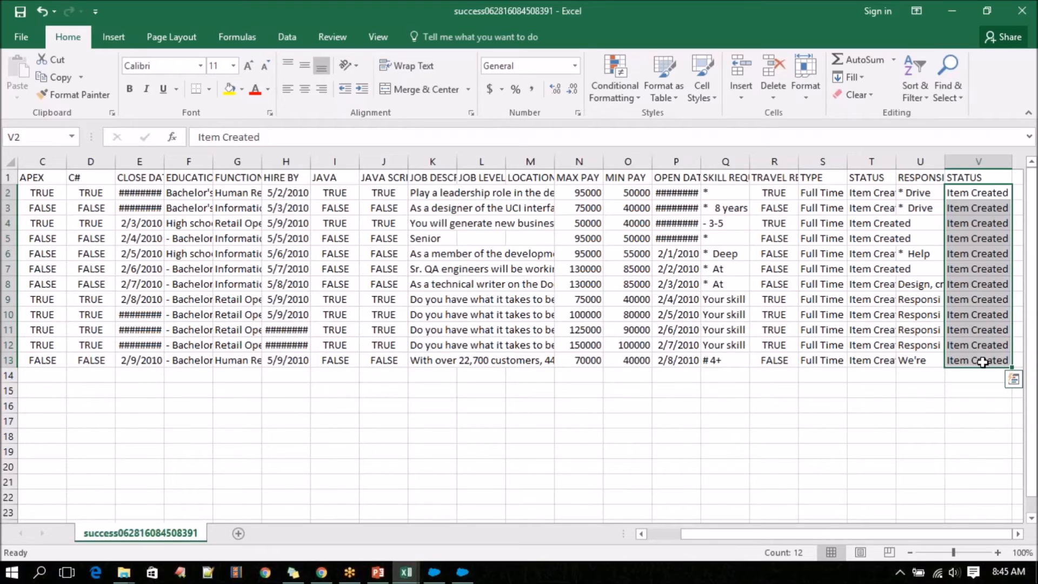
left_click(1022, 11)
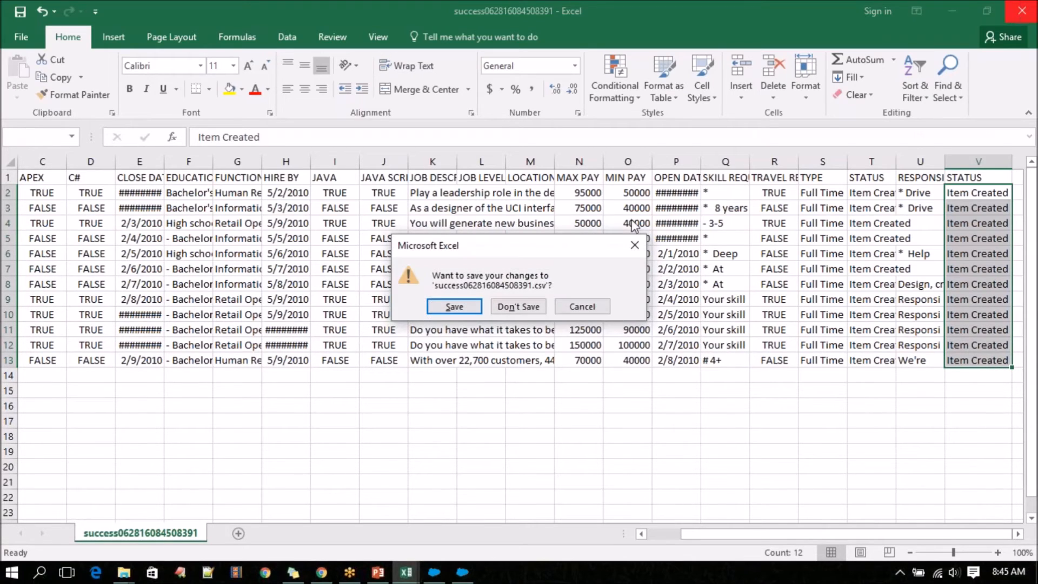
left_click(521, 306)
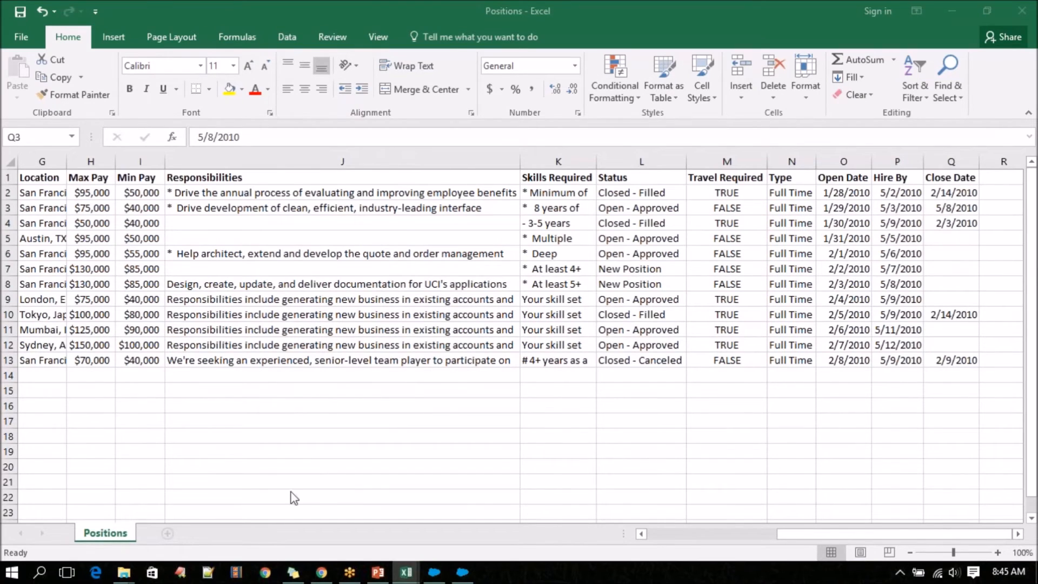
mouse_move(124, 572)
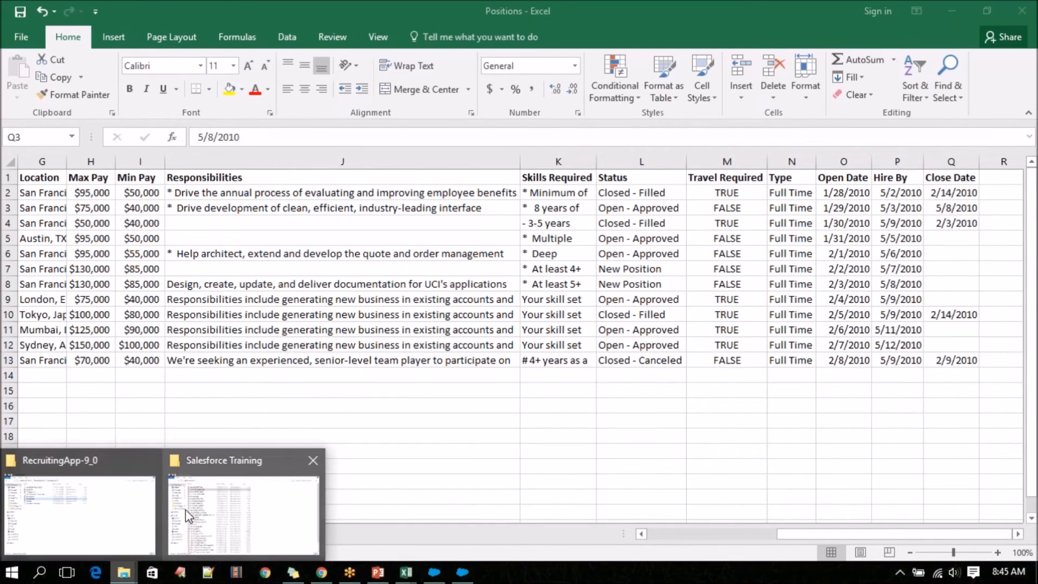
left_click(244, 514)
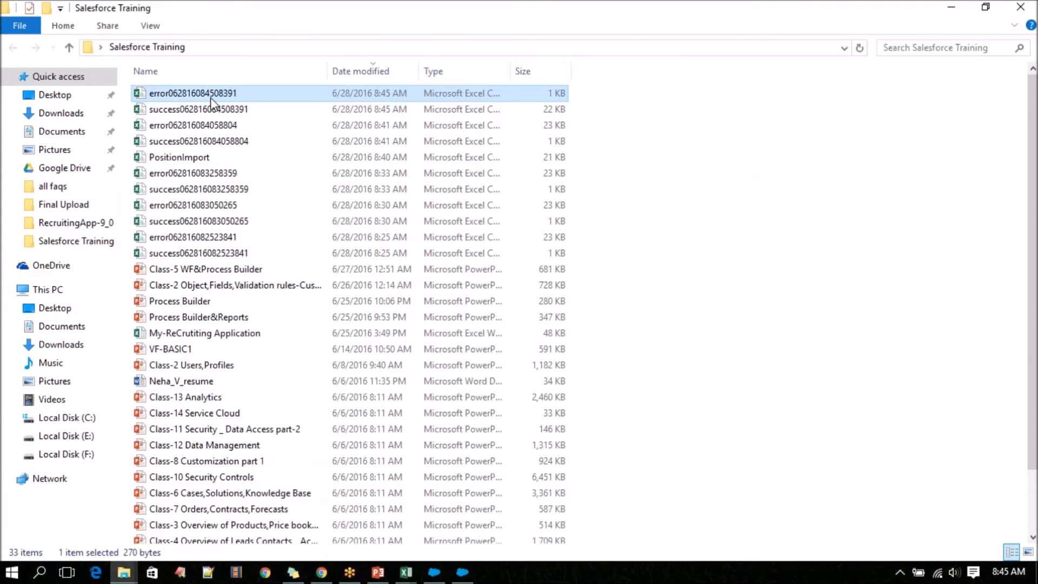
double_click(210, 176)
left_click_drag(51, 193, 908, 408)
left_click(1022, 11)
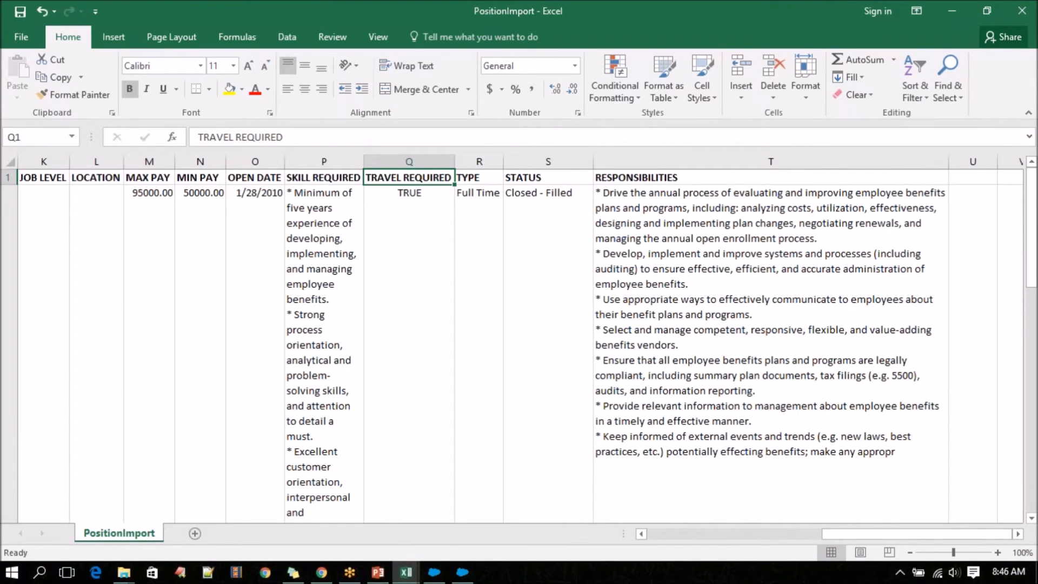
Switch to Salesforce in Chrome and display the All list of Positions records.
left_click(321, 572)
scroll(328, 243, "up", 10)
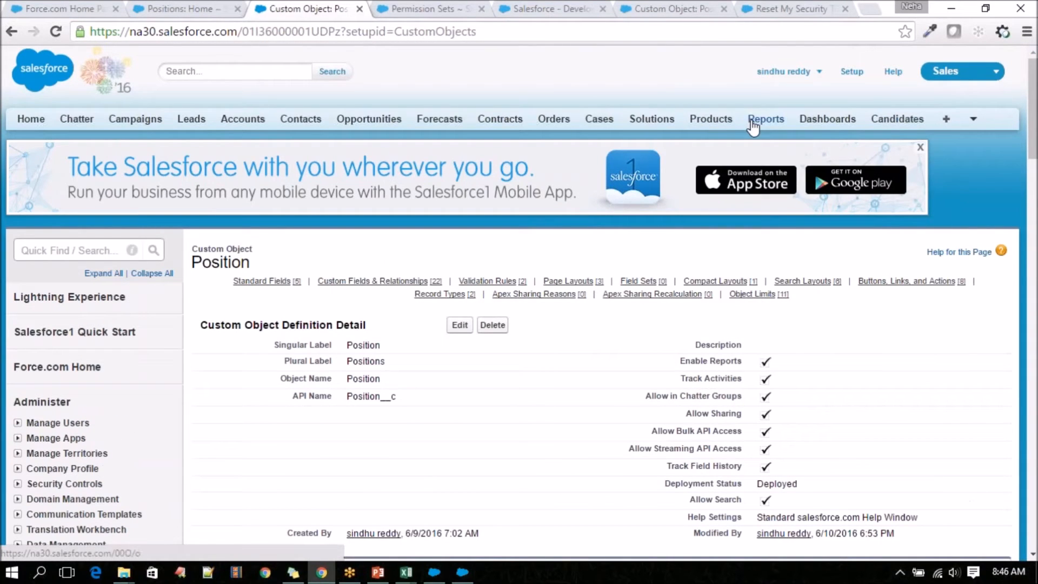
left_click(968, 121)
left_click(880, 157)
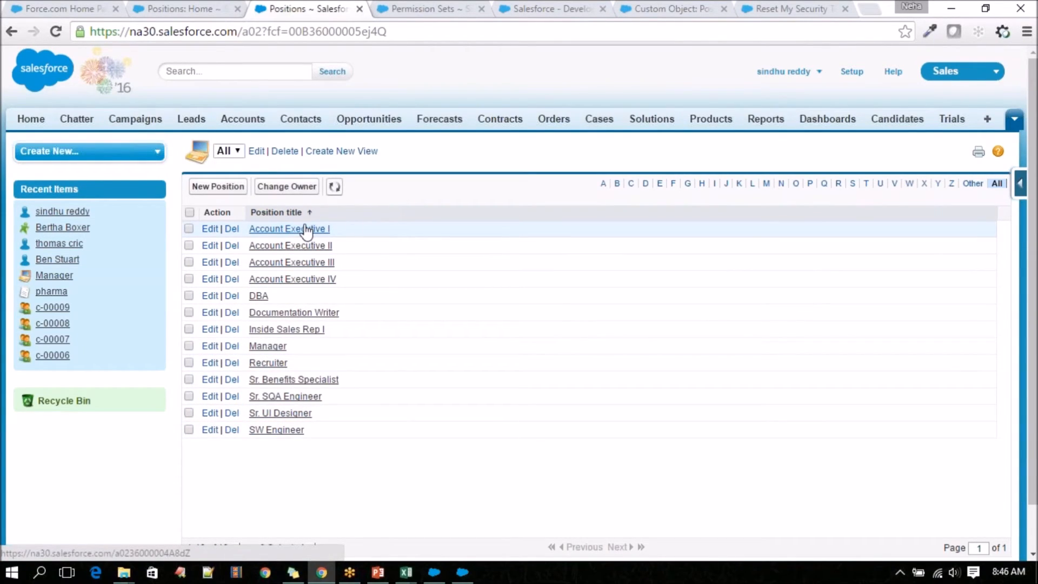
Open the Account Executive I position and check its position details, pay values and Required languages checkboxes.
left_click(279, 229)
scroll(421, 267, "down", 2)
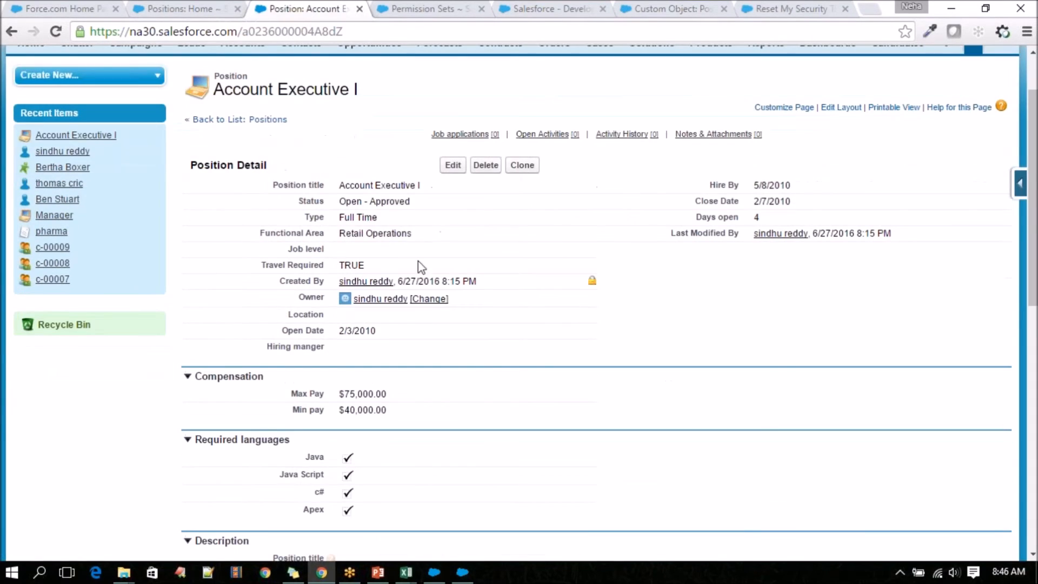
scroll(344, 460, "down", 2)
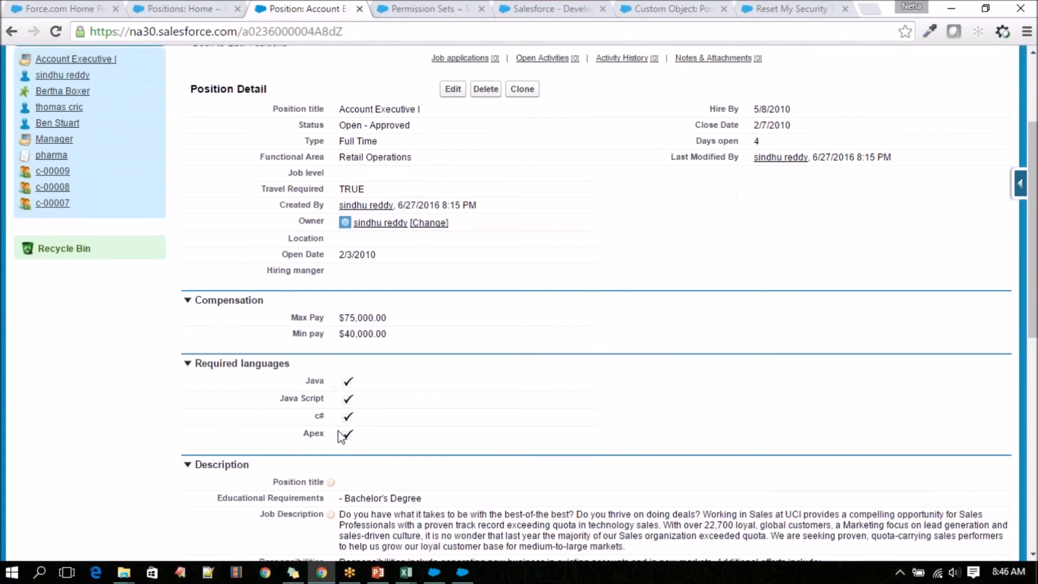
double_click(360, 385)
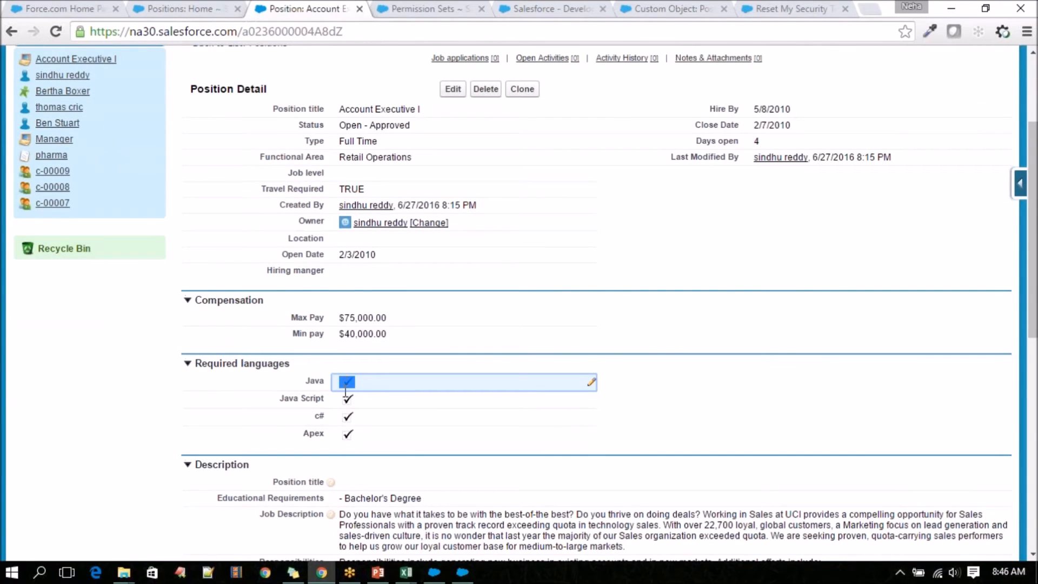
left_click_drag(345, 393, 346, 414)
left_click(354, 451)
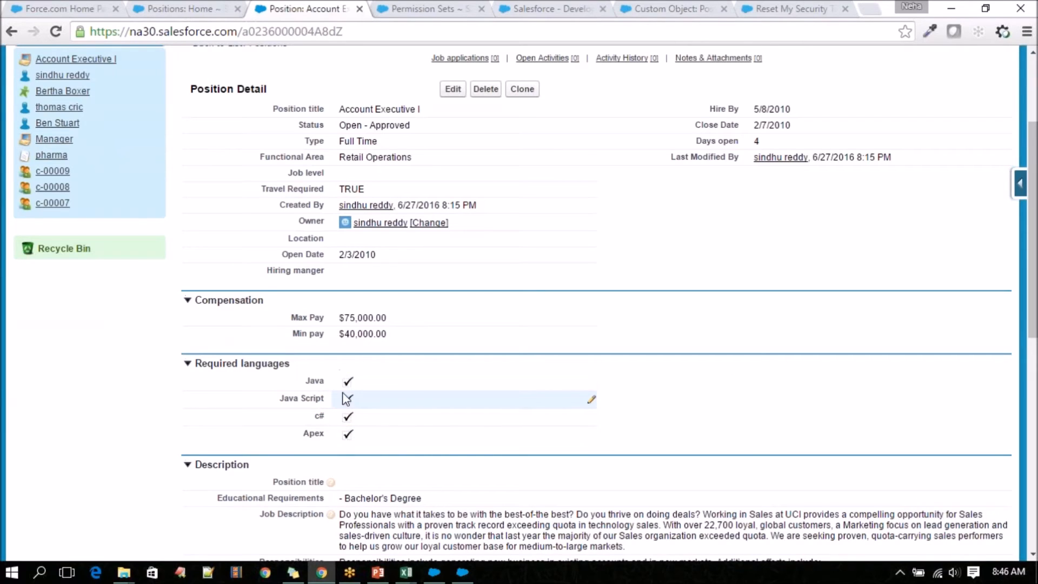
Review the record's Description section, including Responsibilities and skill Required, and check its Days open value.
scroll(352, 414, "down", 1)
scroll(352, 379, "down", 1)
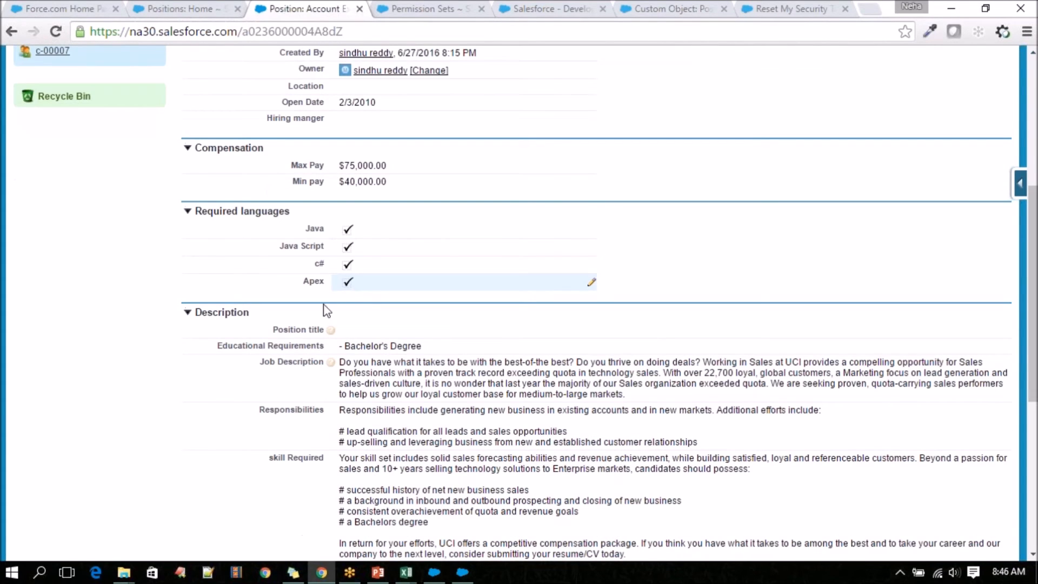
scroll(321, 311, "down", 1)
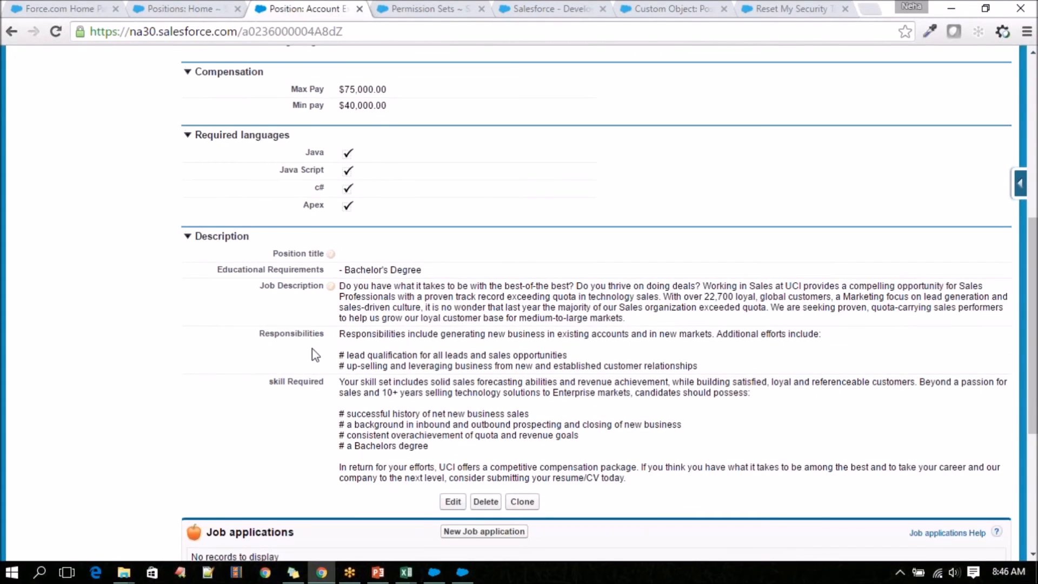
scroll(313, 406, "down", 1)
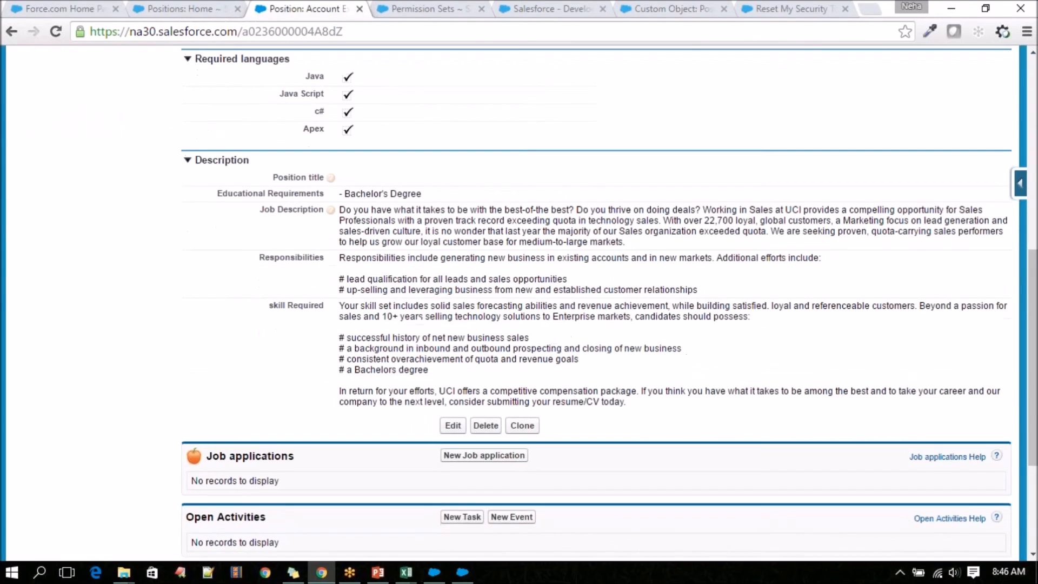
scroll(381, 458, "up", 2)
scroll(381, 331, "up", 3)
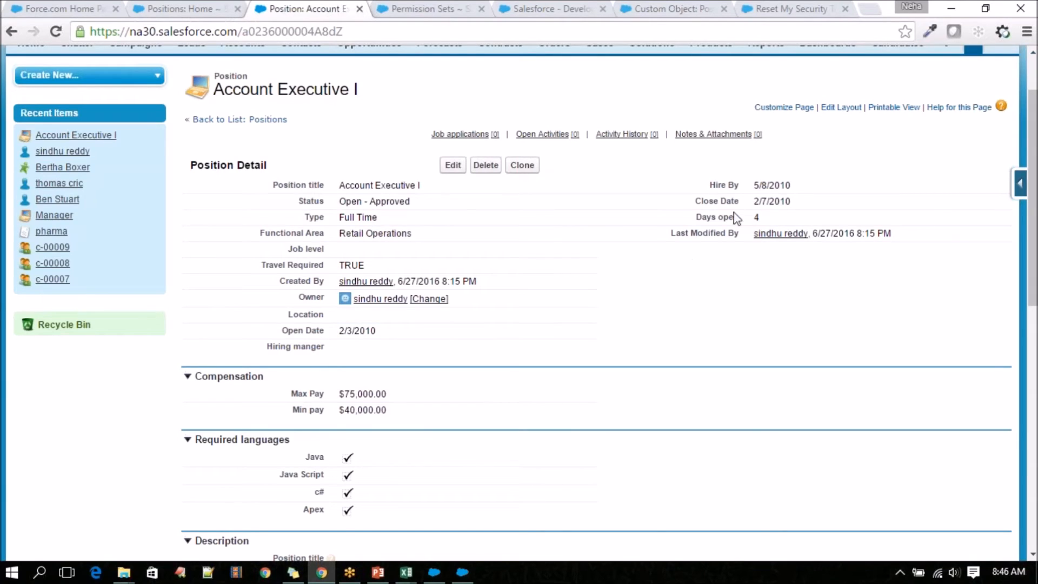
left_click_drag(695, 217, 775, 217)
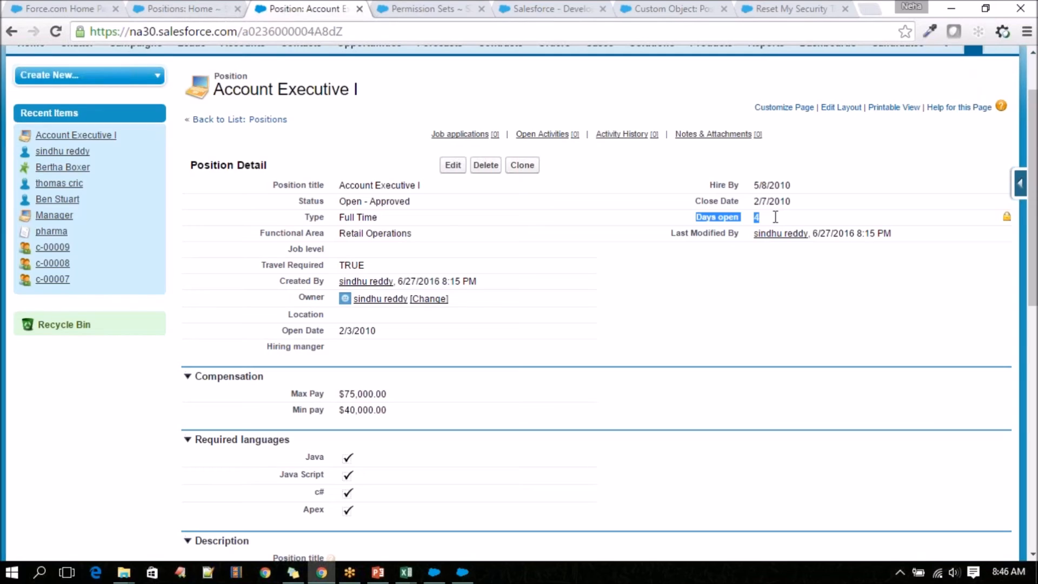
Inspect the Travel Required picklist's available and chosen values on Account Executive I, leaving the selection dialog without changes.
double_click(371, 267)
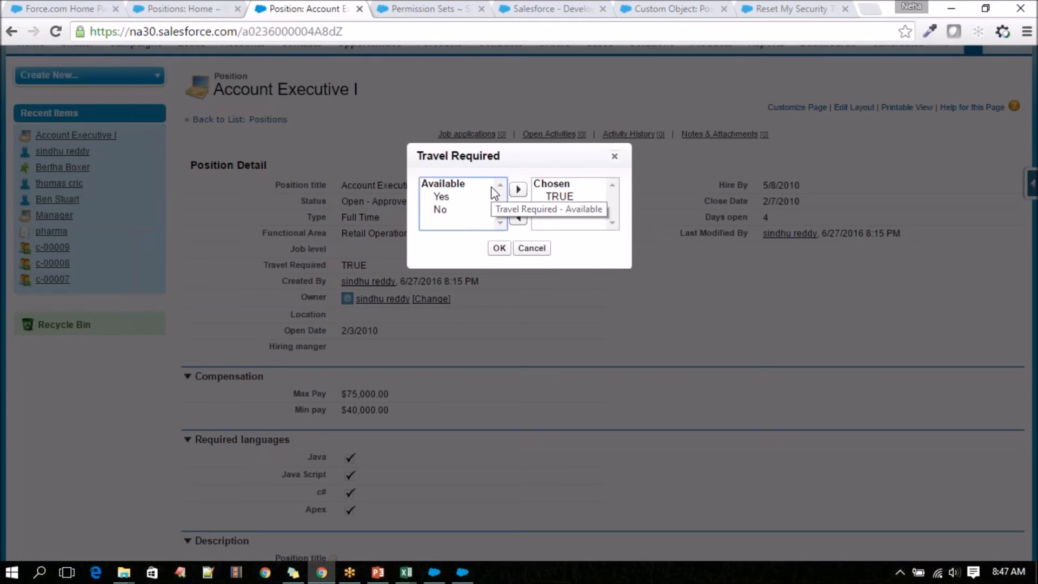
left_click(523, 249)
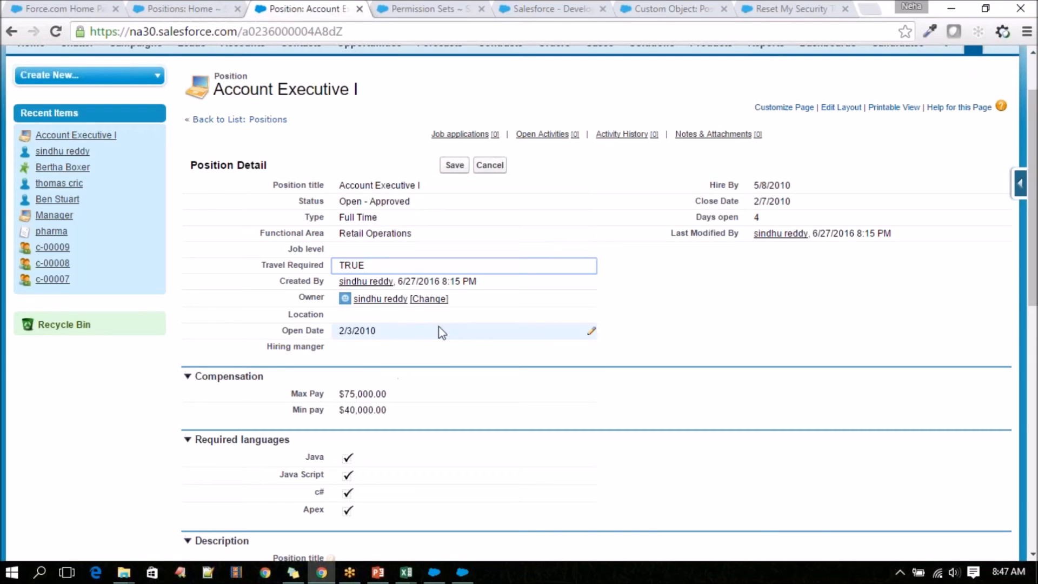
scroll(427, 333, "down", 10)
scroll(427, 352, "down", 3)
scroll(420, 417, "up", 12)
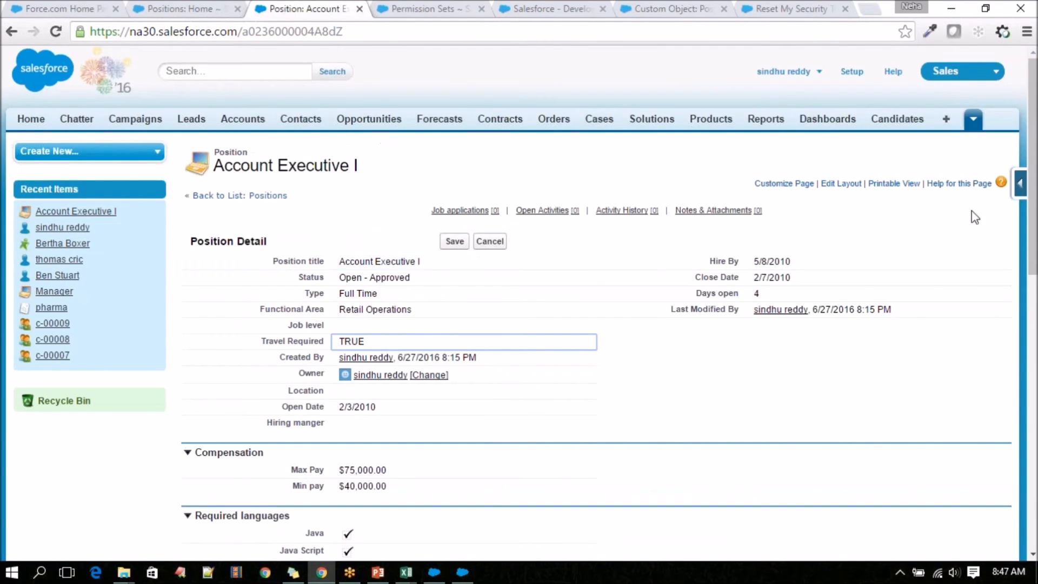
Return to the All list of positions and open the SW Engineer record.
left_click(973, 119)
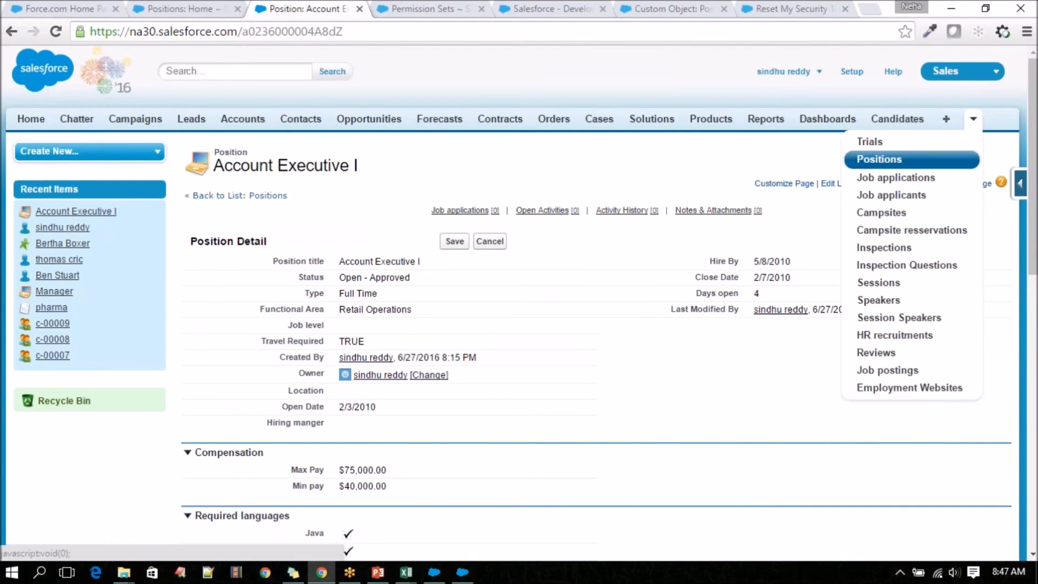
left_click(887, 159)
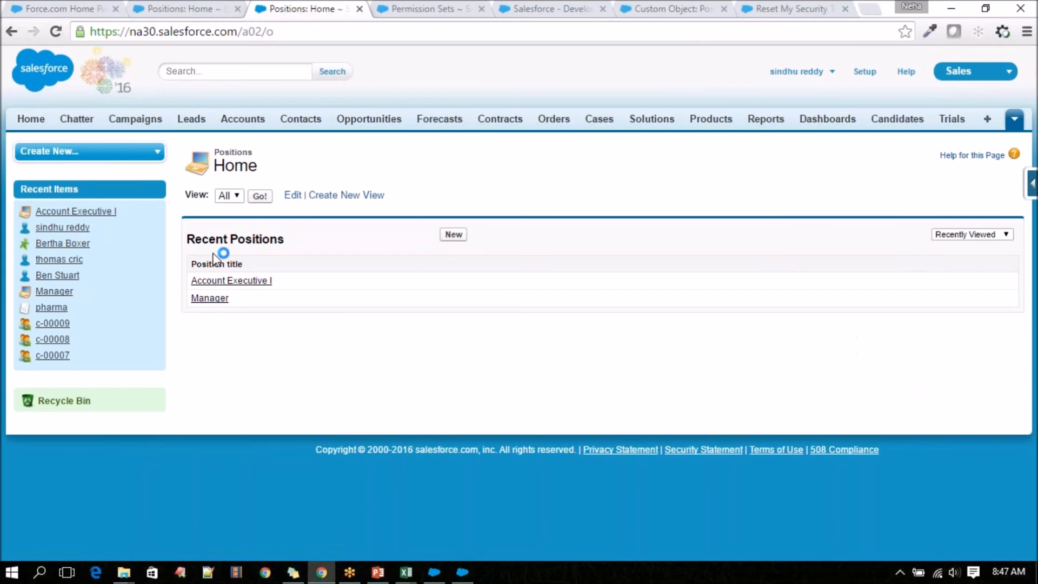
left_click(260, 196)
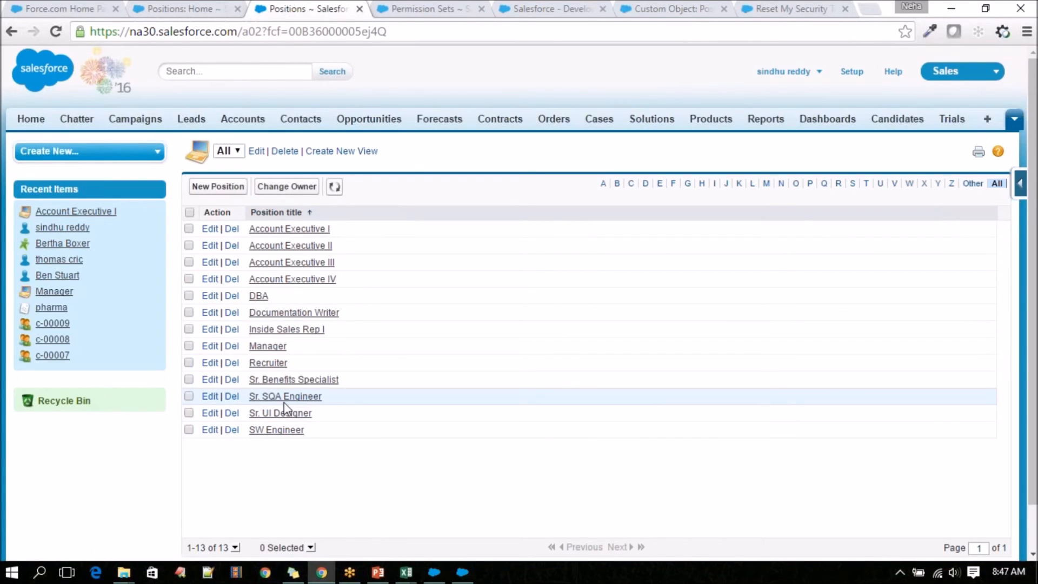
left_click(288, 430)
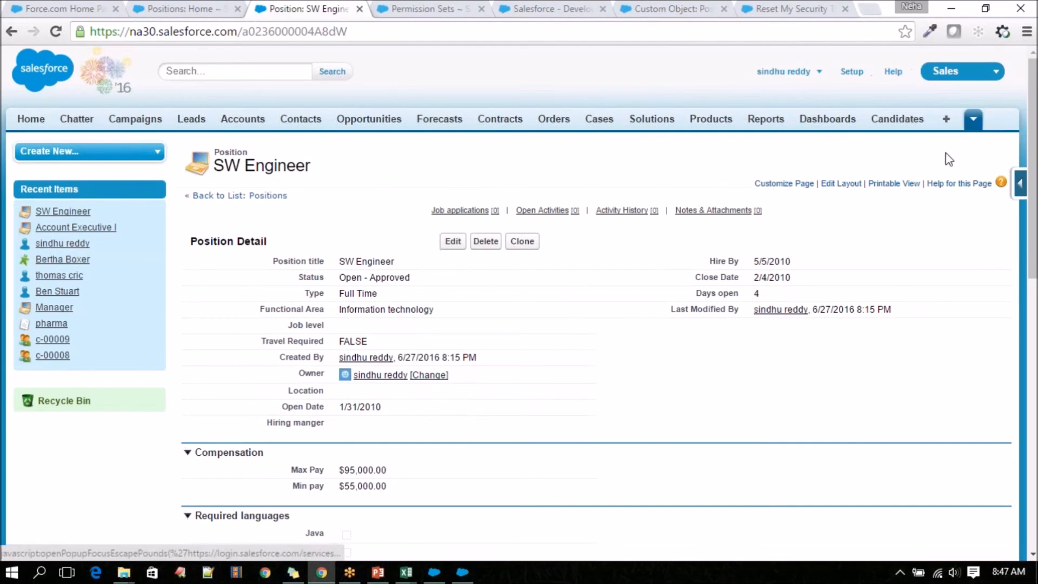
Leave the SW Engineer record and display the All positions list again.
left_click(973, 119)
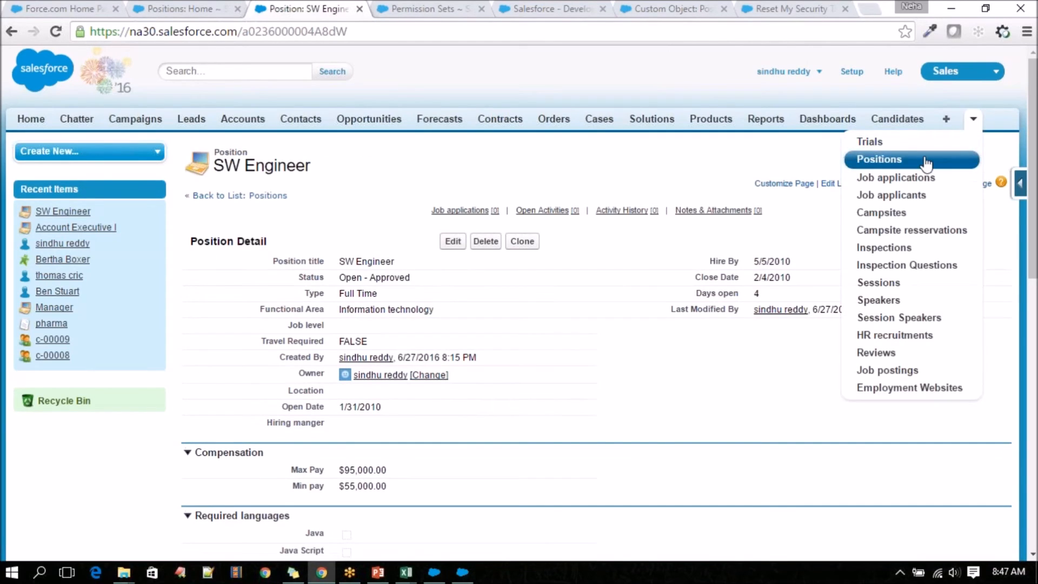
left_click(926, 158)
left_click(260, 196)
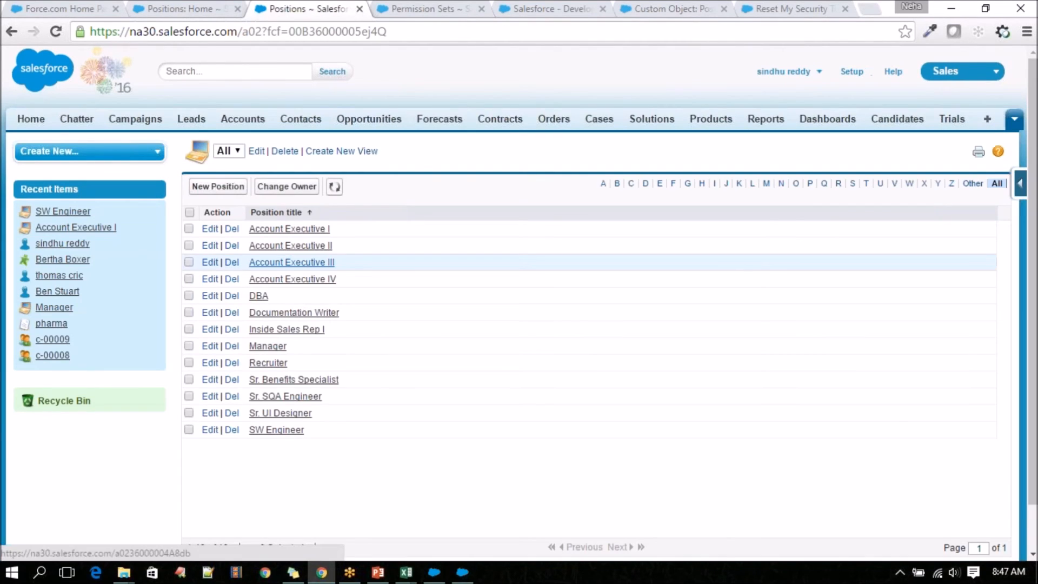
Edit the All list view to display the Position title, Hiring manger and Job Description fields, and save it.
left_click(256, 152)
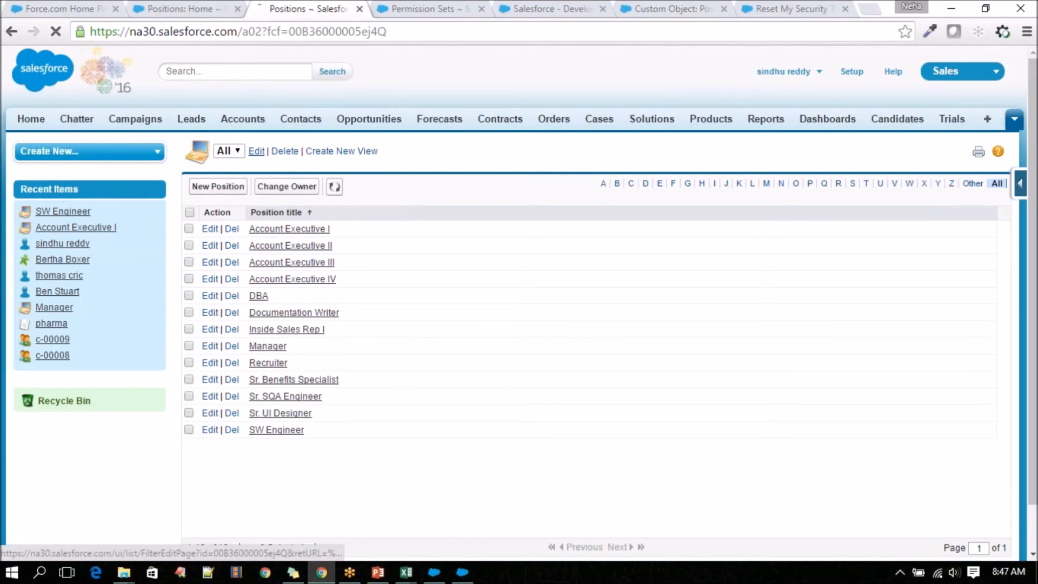
scroll(354, 326, "down", 7)
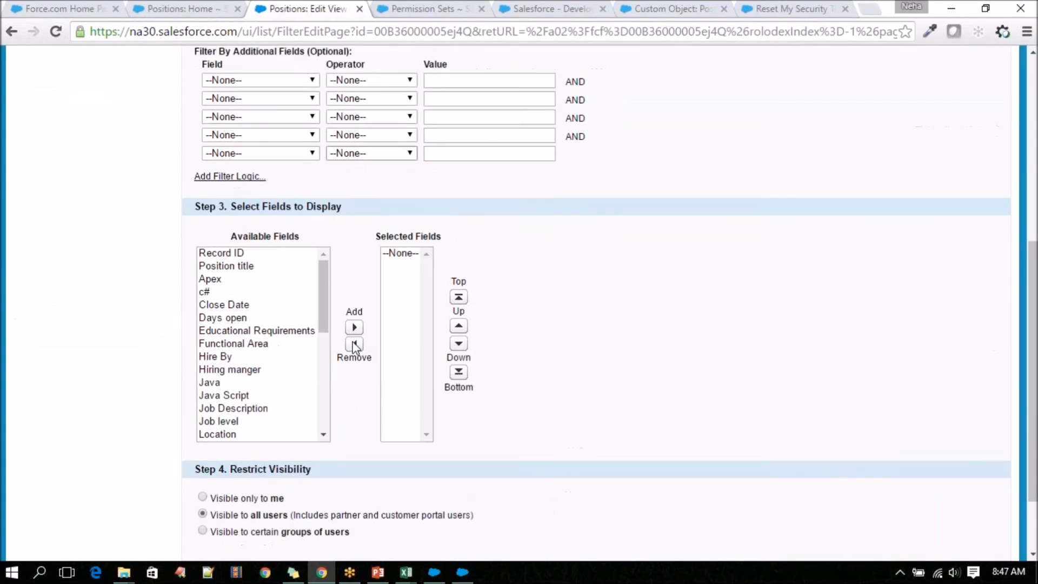
left_click(238, 247)
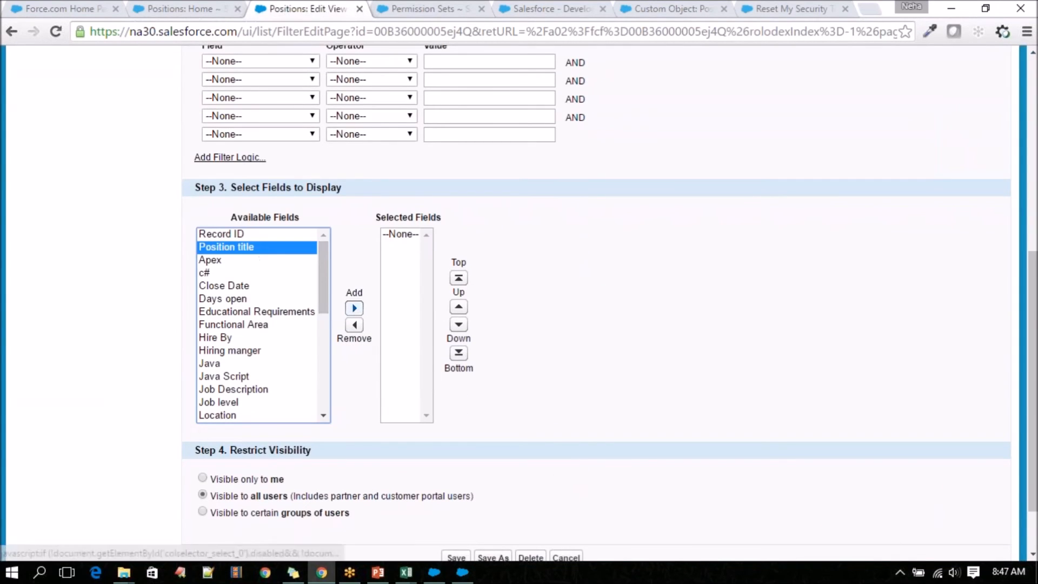
left_click(354, 308)
left_click(235, 338)
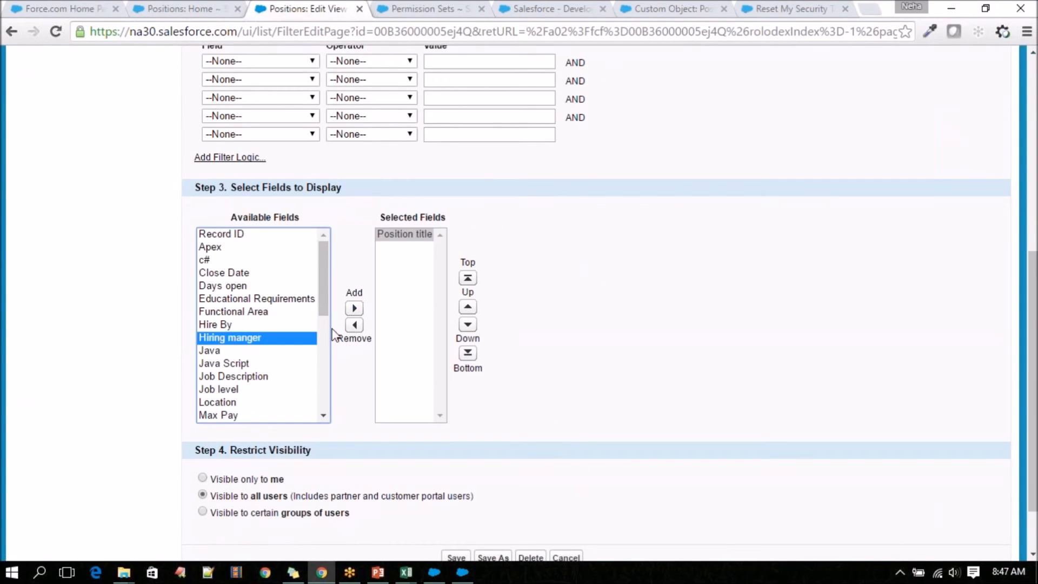
left_click(354, 308)
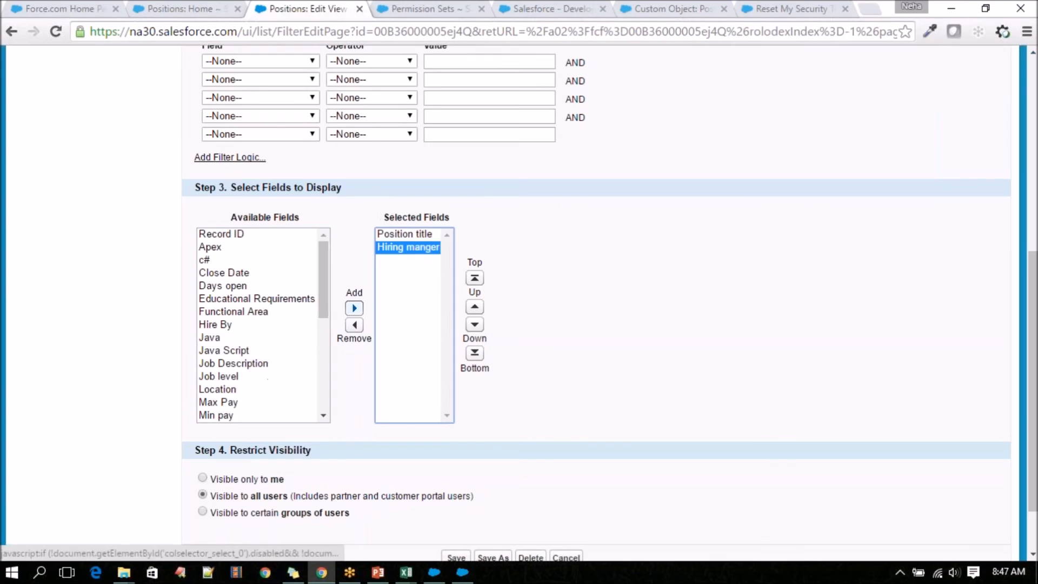
left_click(248, 363)
left_click(354, 308)
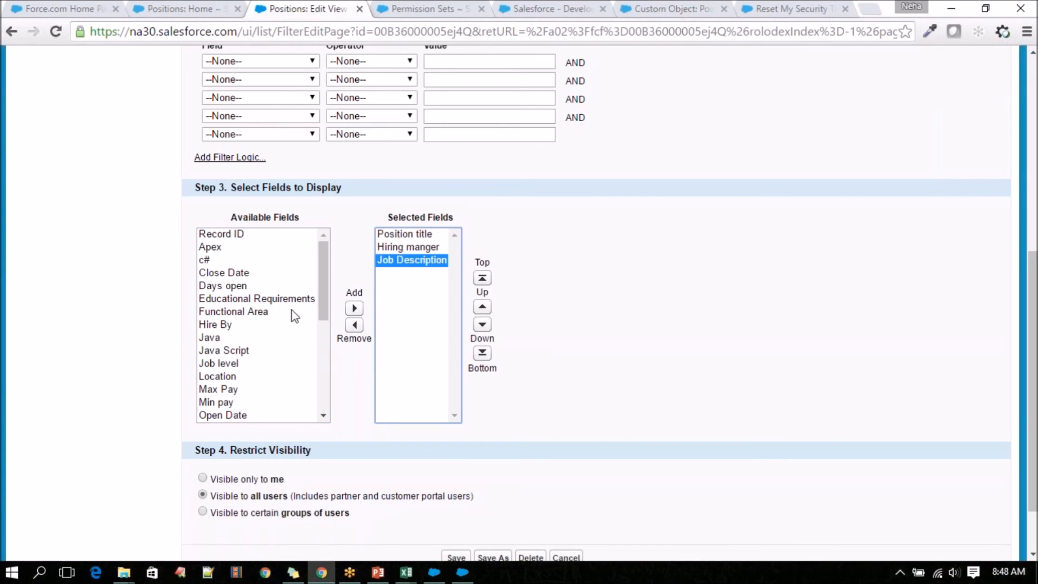
scroll(301, 430, "up", 7)
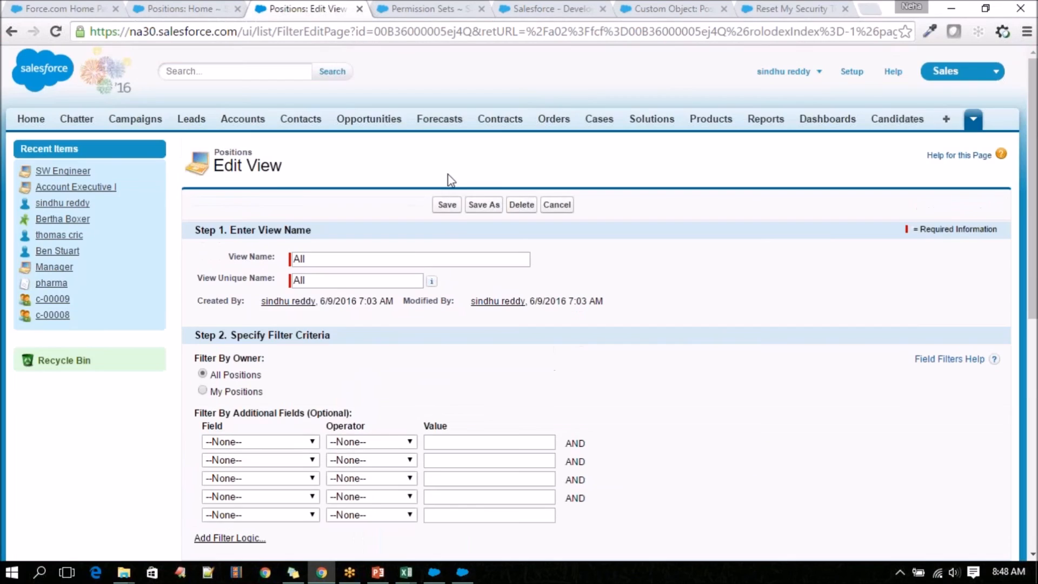
left_click(447, 205)
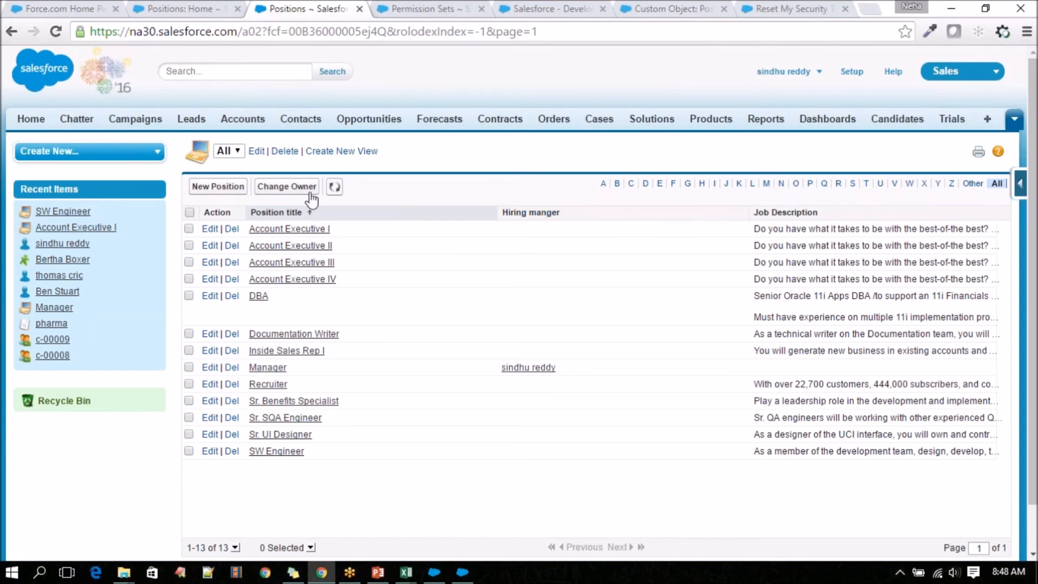
Open the Account Executive I position and inspect the users offered by the Hiring manger lookup, closing it without a selection.
left_click(297, 229)
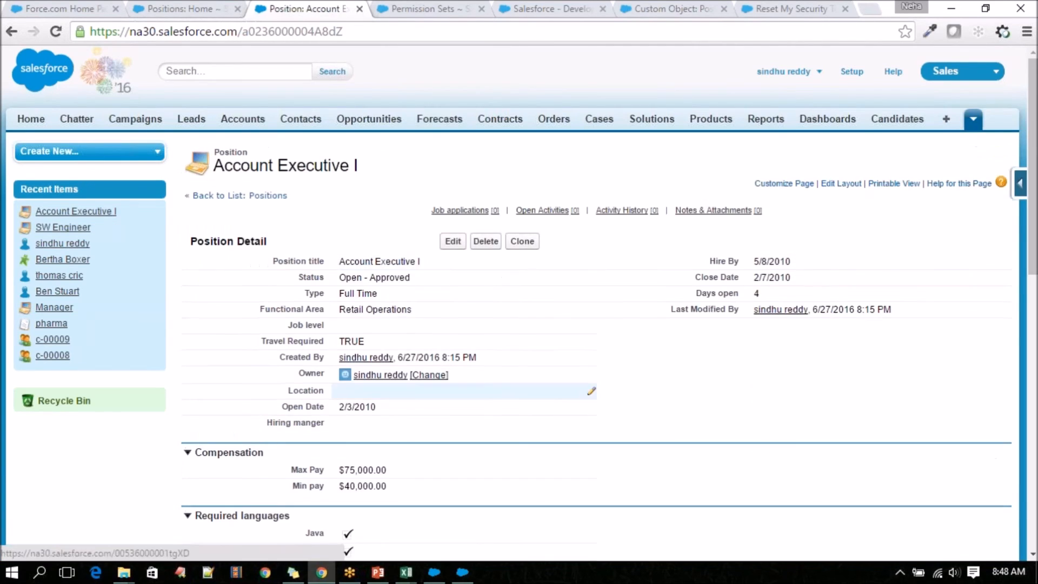
scroll(399, 395, "down", 2)
double_click(375, 348)
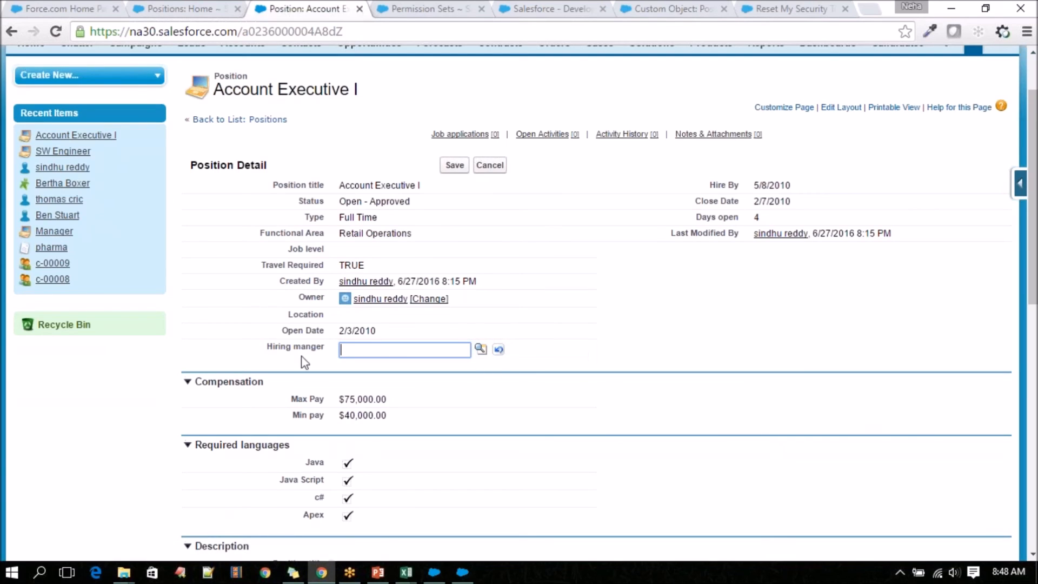
left_click_drag(273, 348, 326, 354)
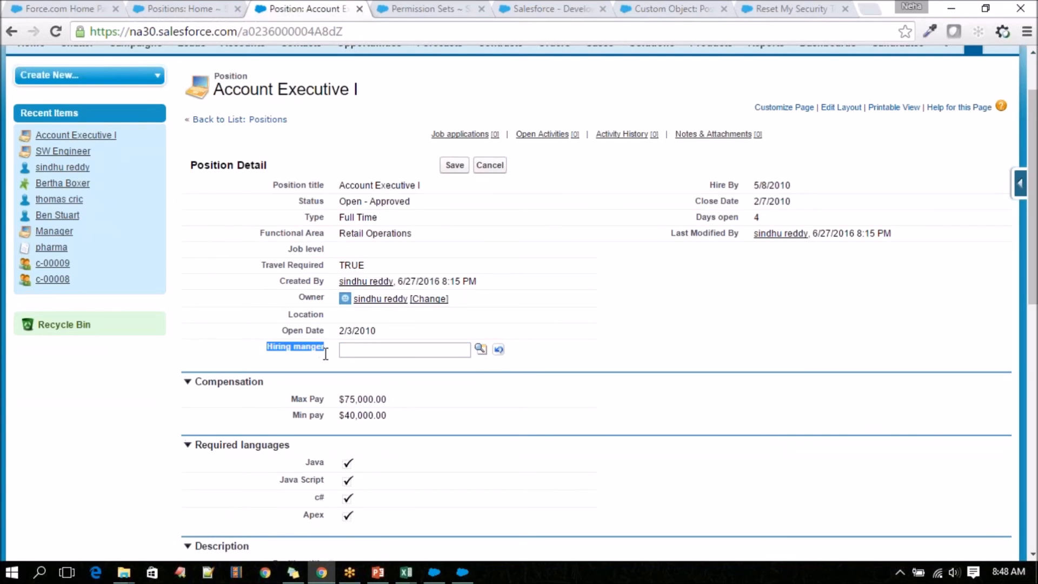
double_click(350, 345)
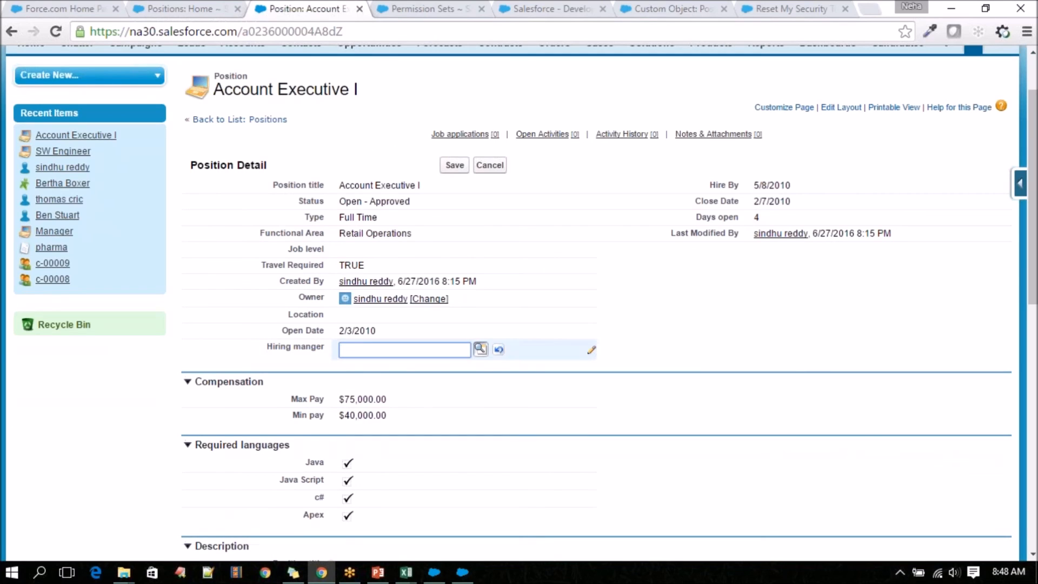
left_click(481, 349)
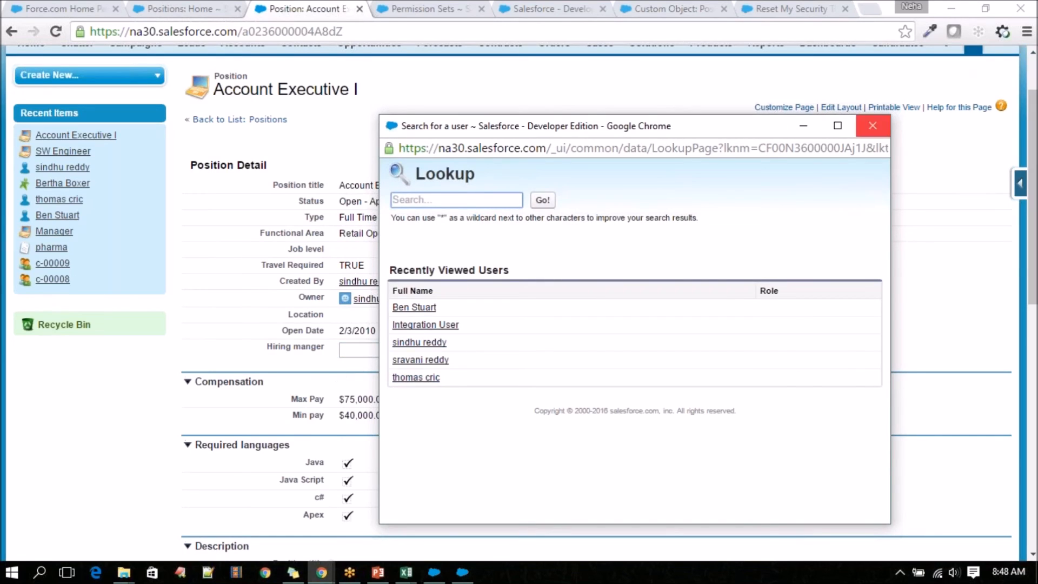
left_click(872, 126)
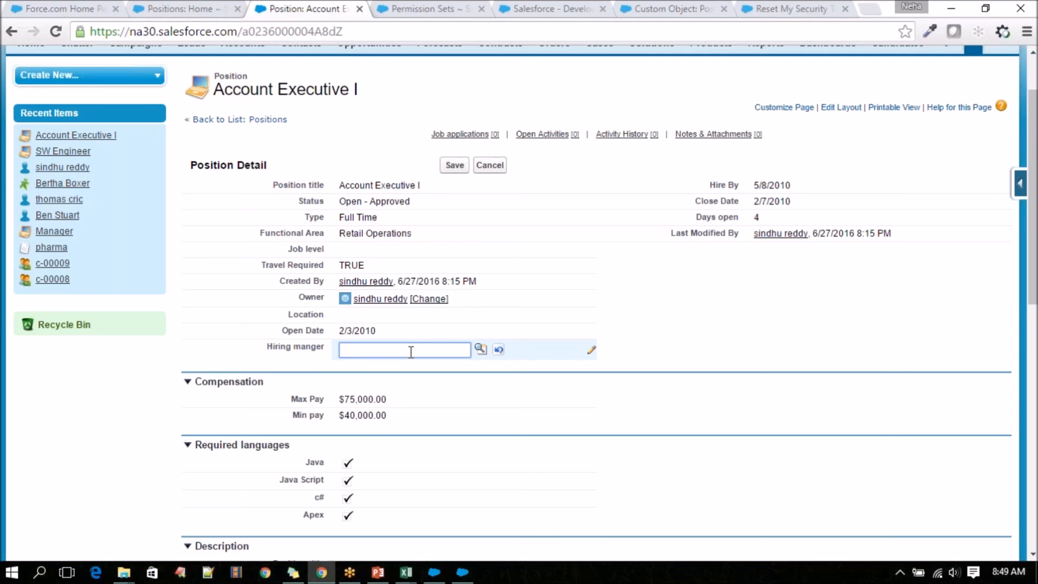
left_click(378, 572)
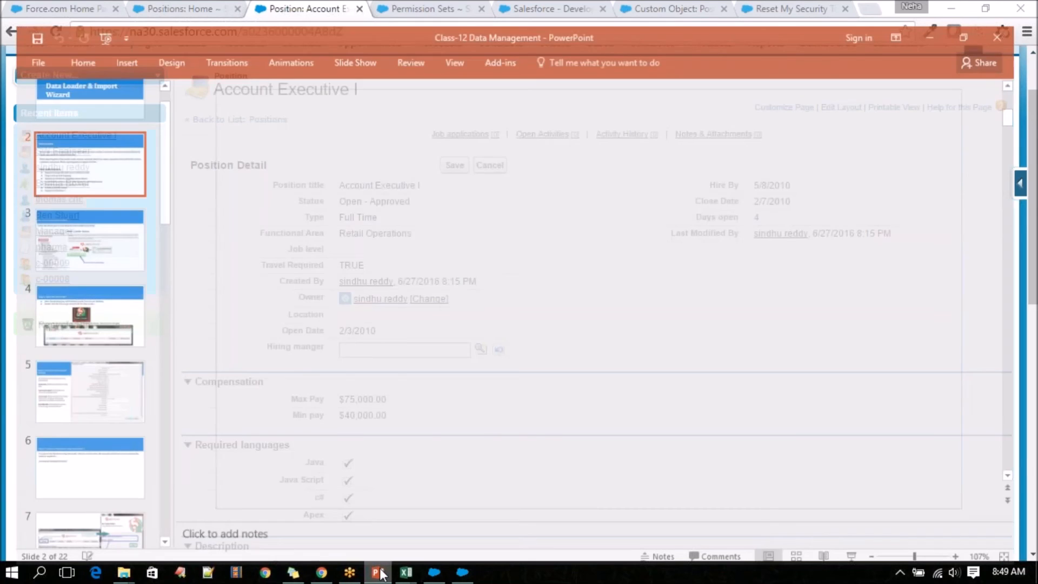
left_click(380, 572)
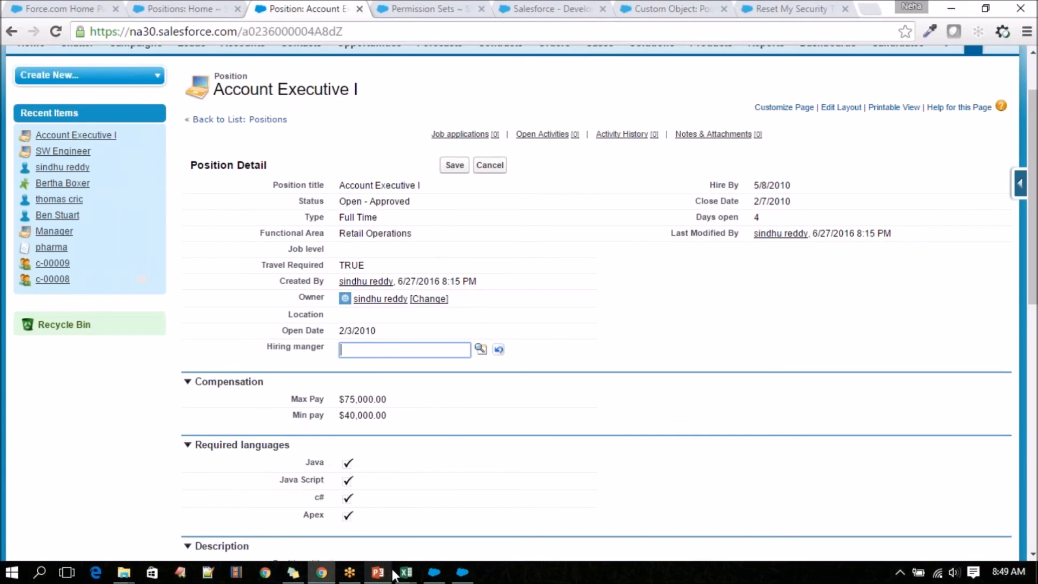
mouse_move(404, 575)
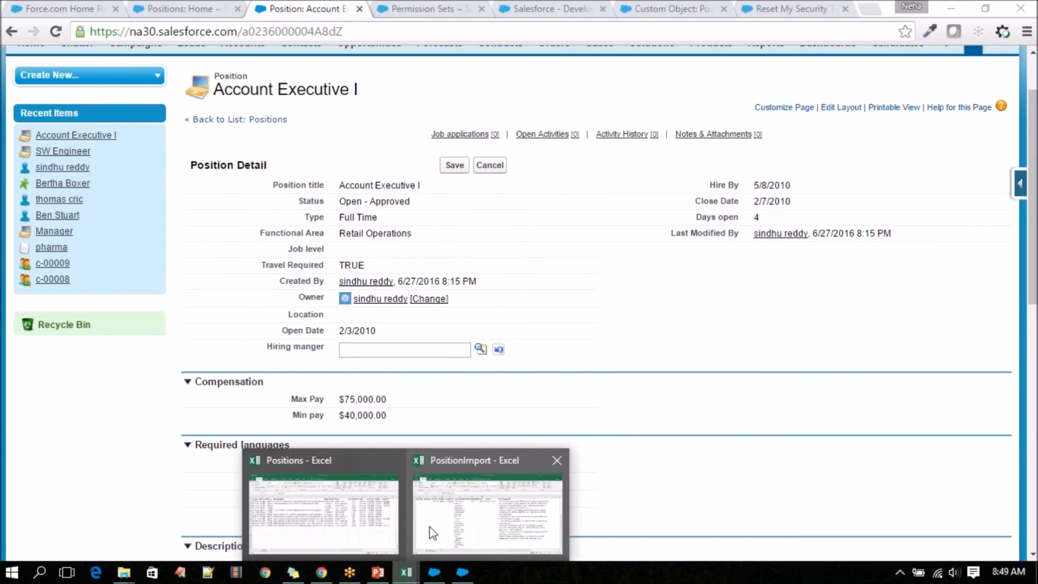
left_click(390, 352)
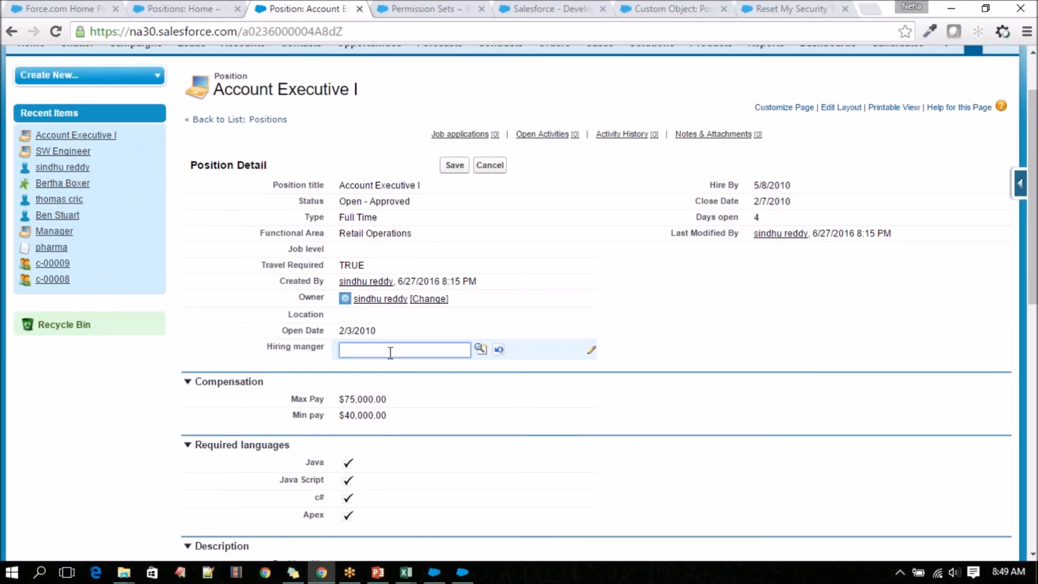
left_click(313, 355)
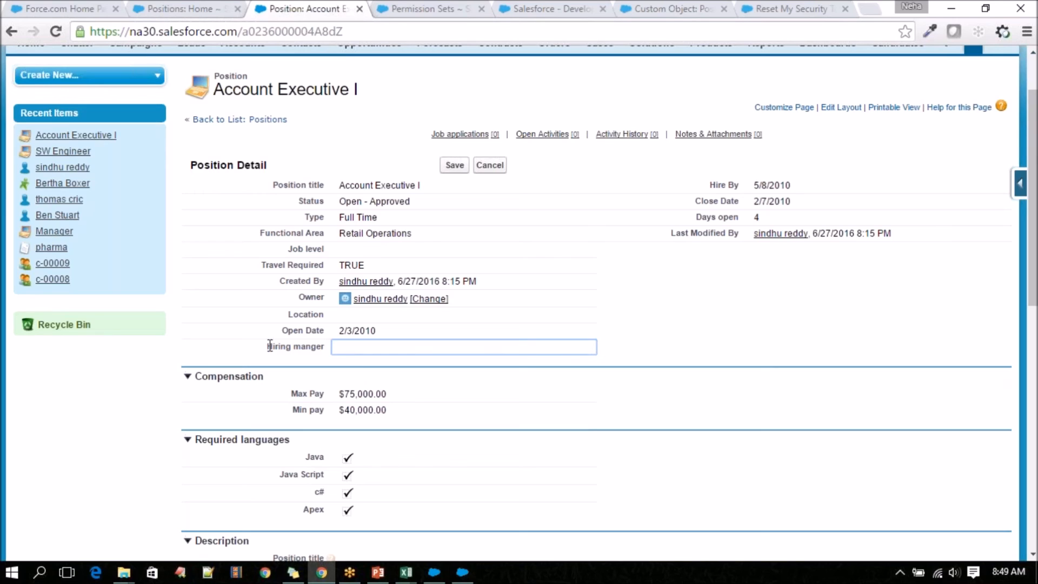
left_click_drag(265, 346, 354, 350)
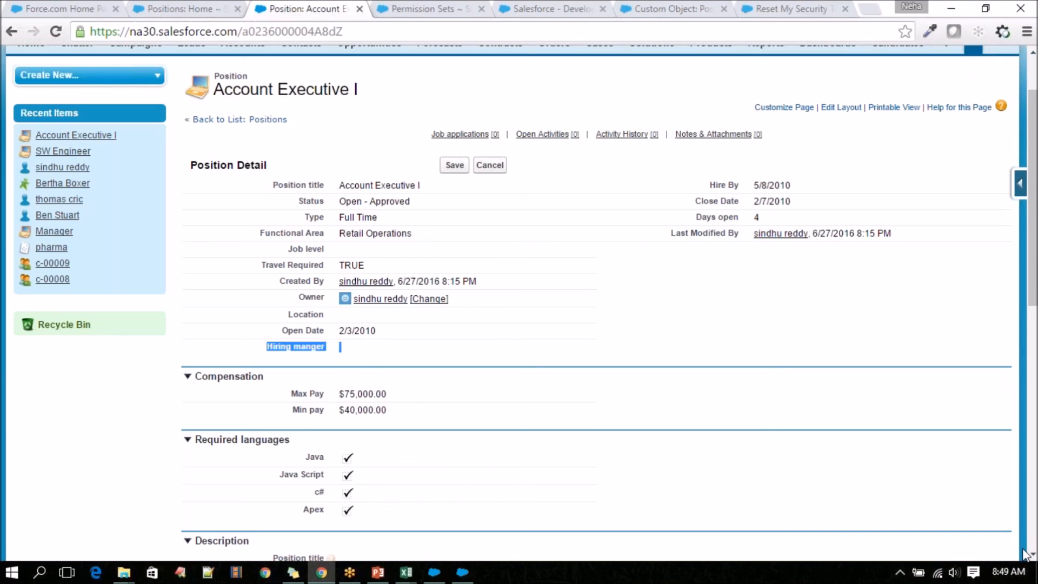
double_click(431, 327)
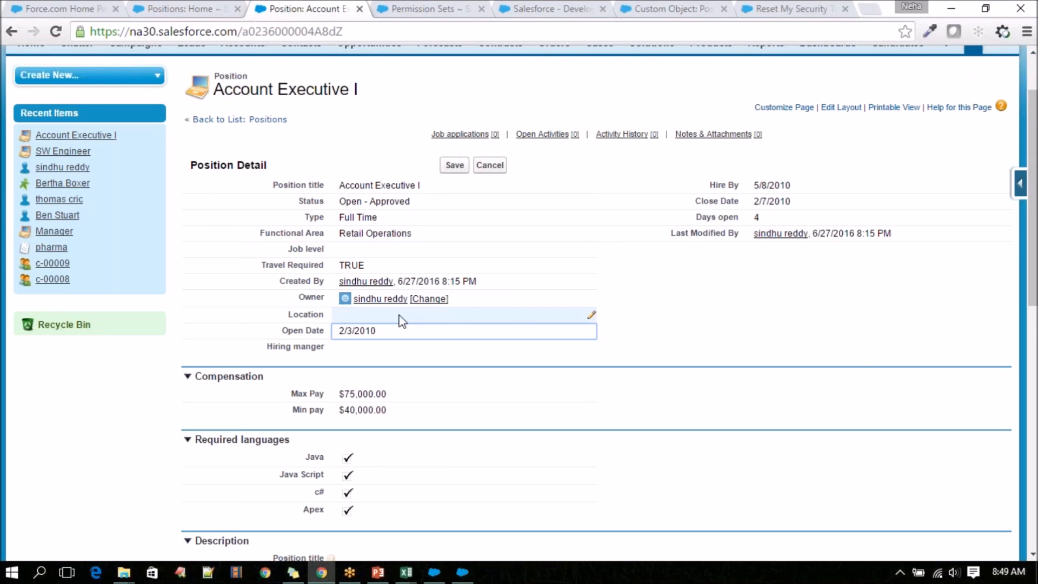
scroll(400, 320, "up", 2)
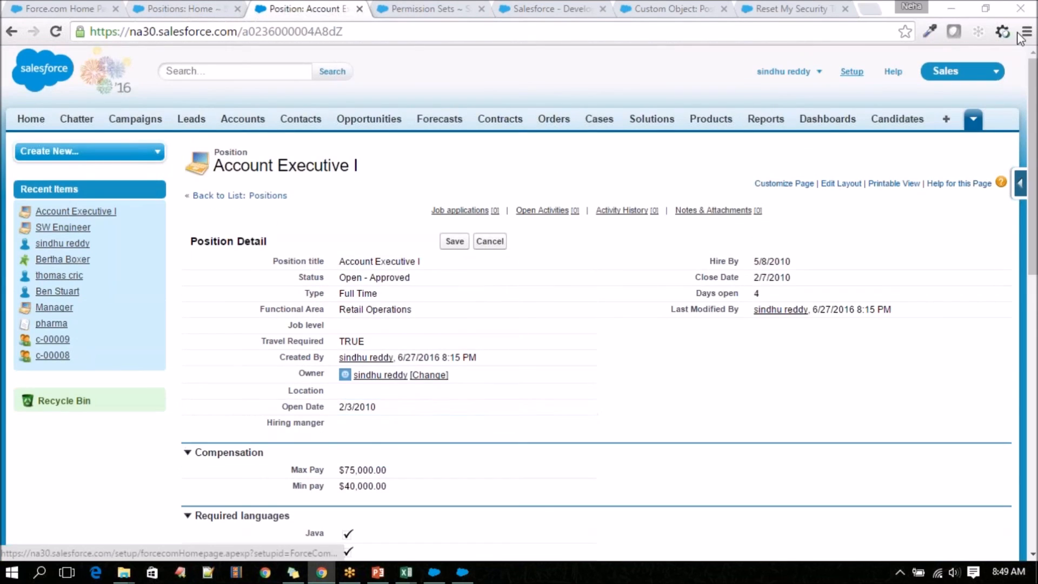
mouse_move(406, 572)
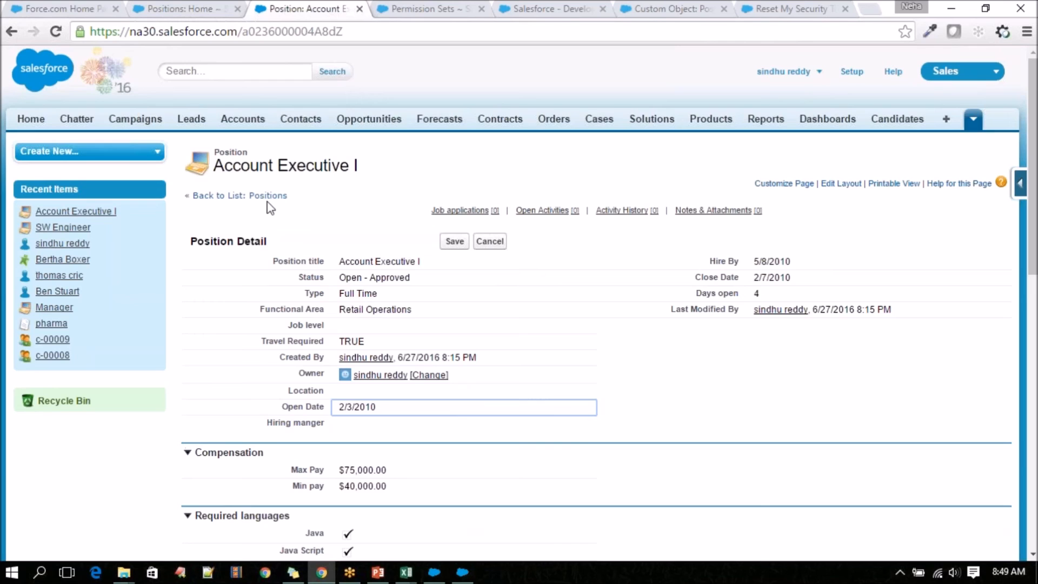
double_click(428, 259)
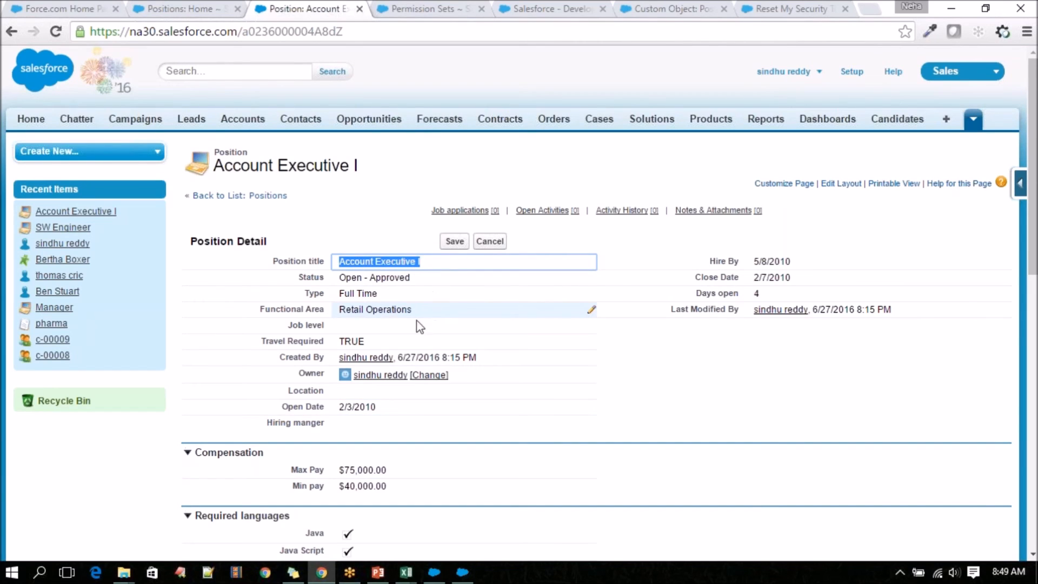
Return to the All list of positions and open the user menu that contains the Logout option.
left_click(264, 196)
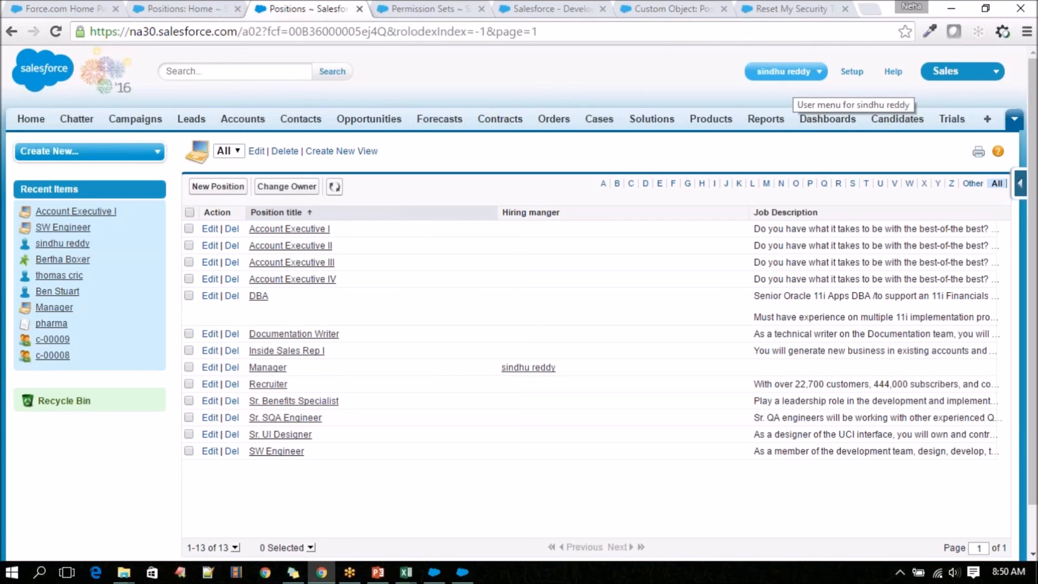
left_click(792, 73)
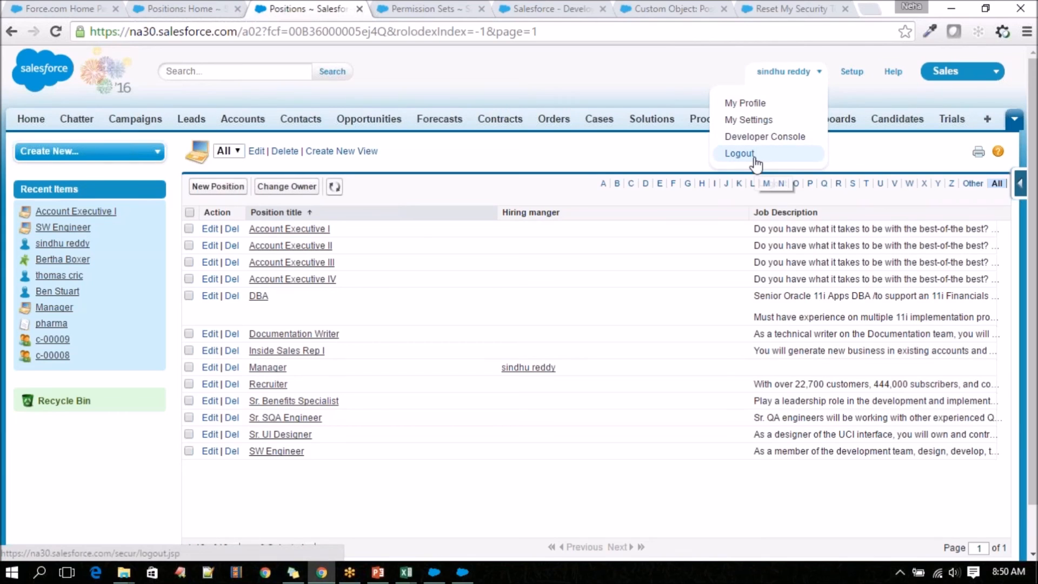